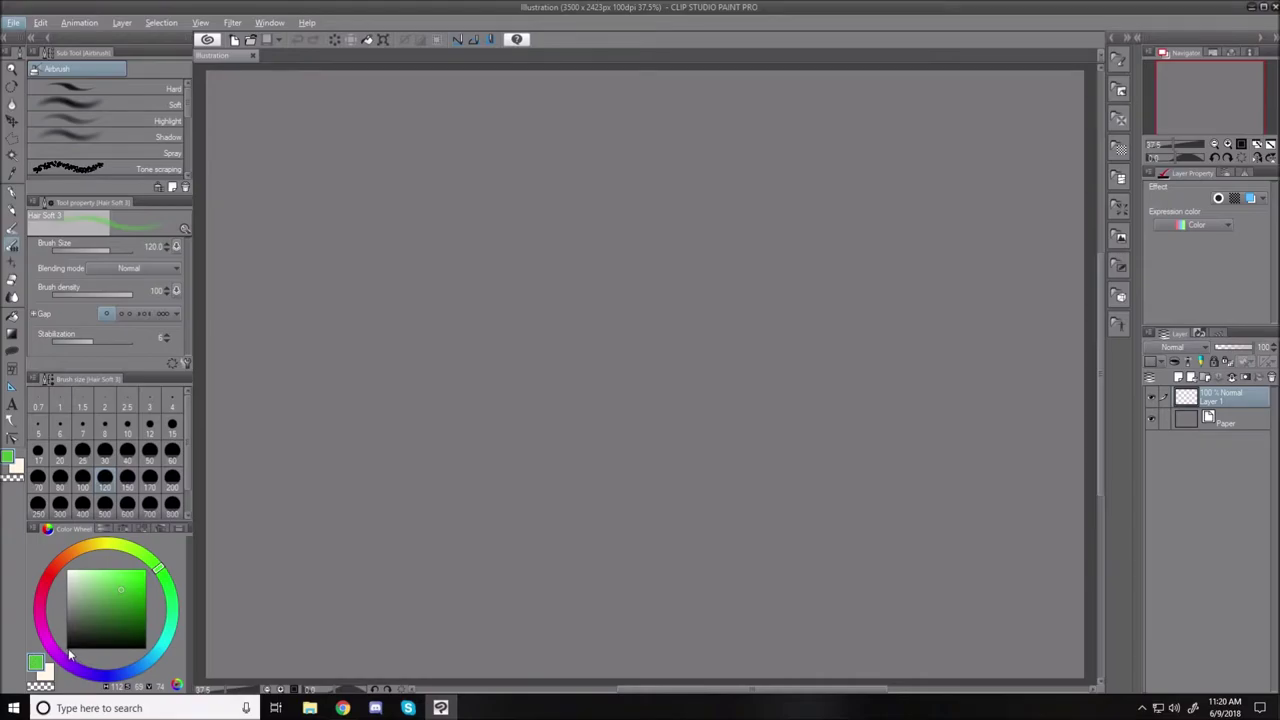
Set the drawing colour to black and switch to the bat wings image results in Chrome.
click(67, 647)
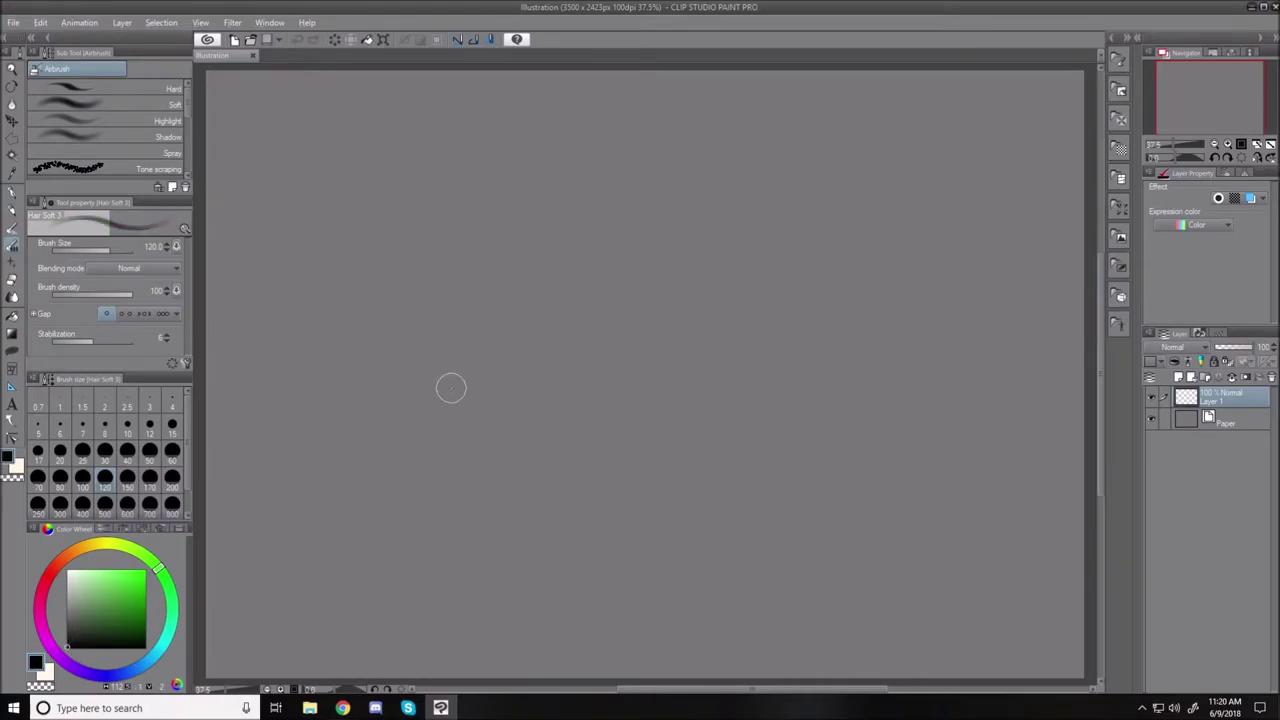
click(342, 708)
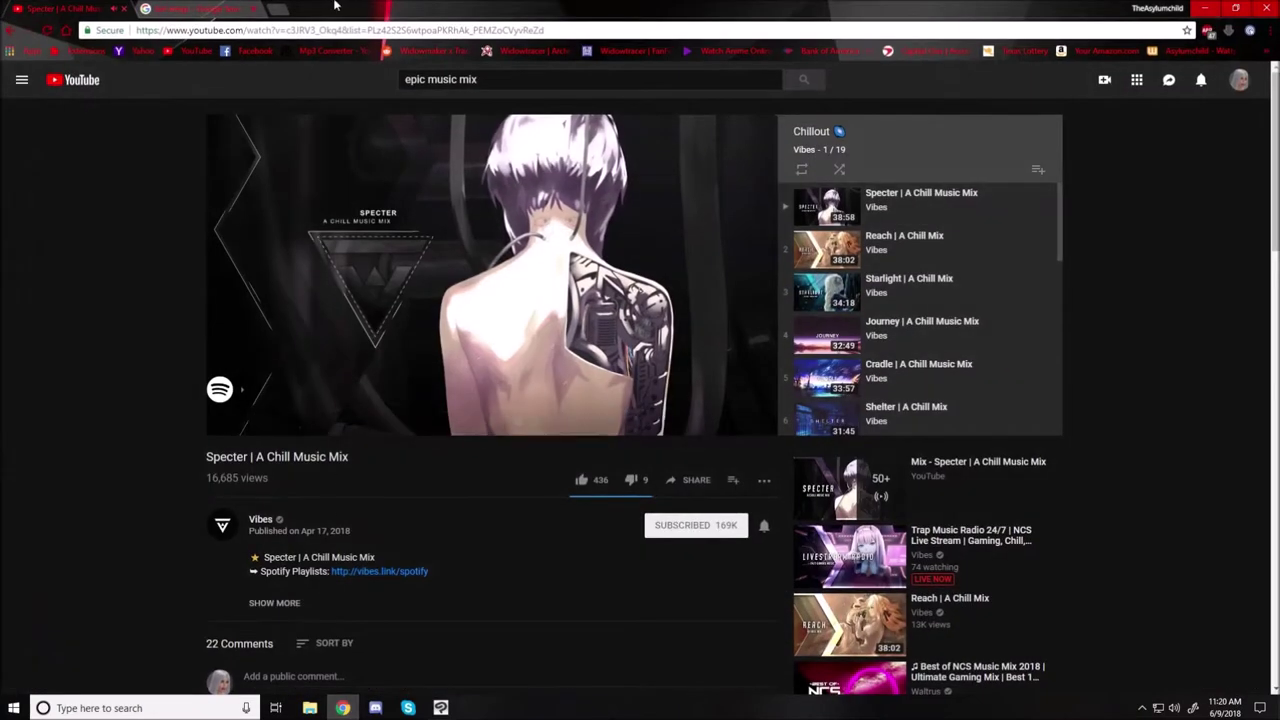
click(218, 10)
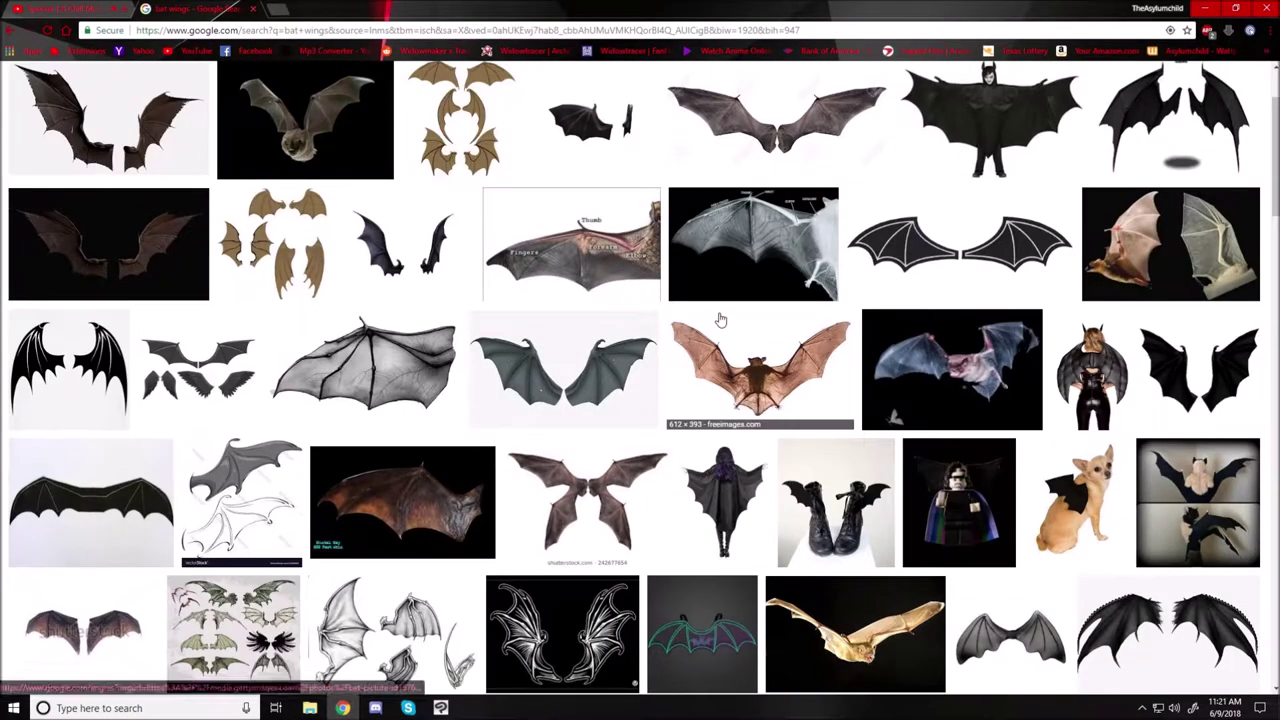
Examine the labelled bat wing anatomy photo, the paired 3D wings, the Live Science wing comparison and the brown dragon-style wing.
click(601, 247)
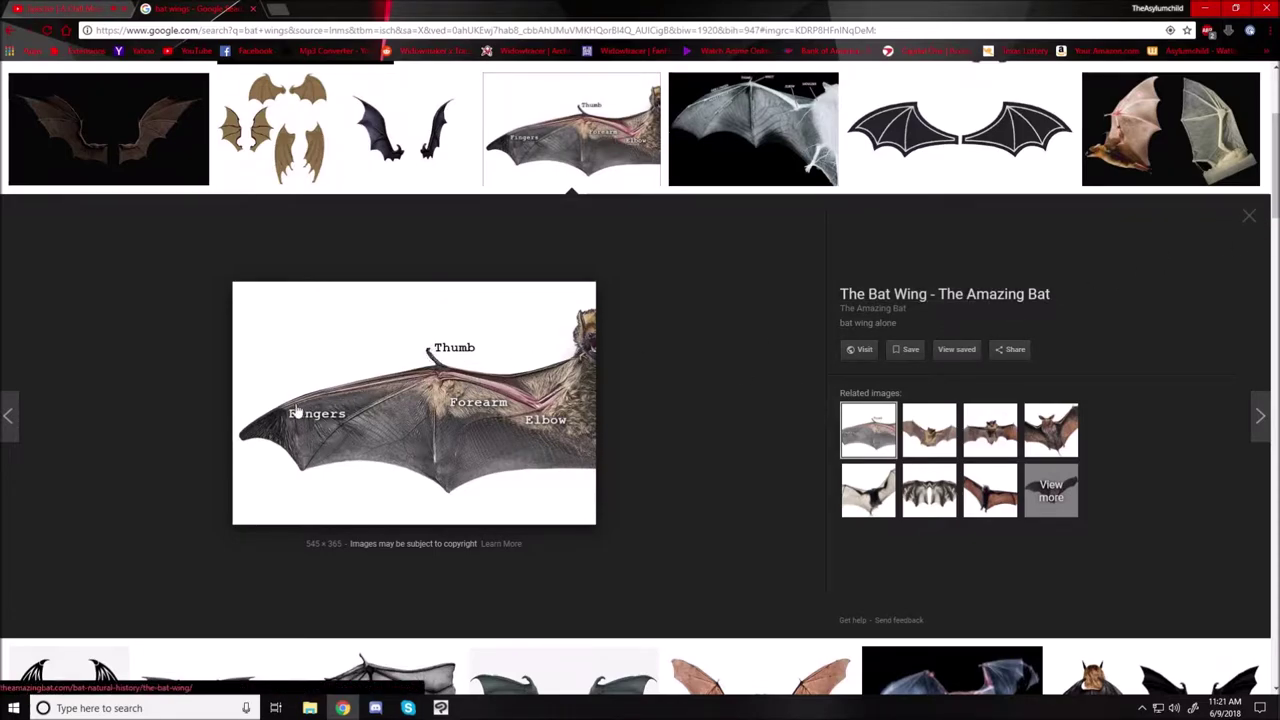
click(1247, 222)
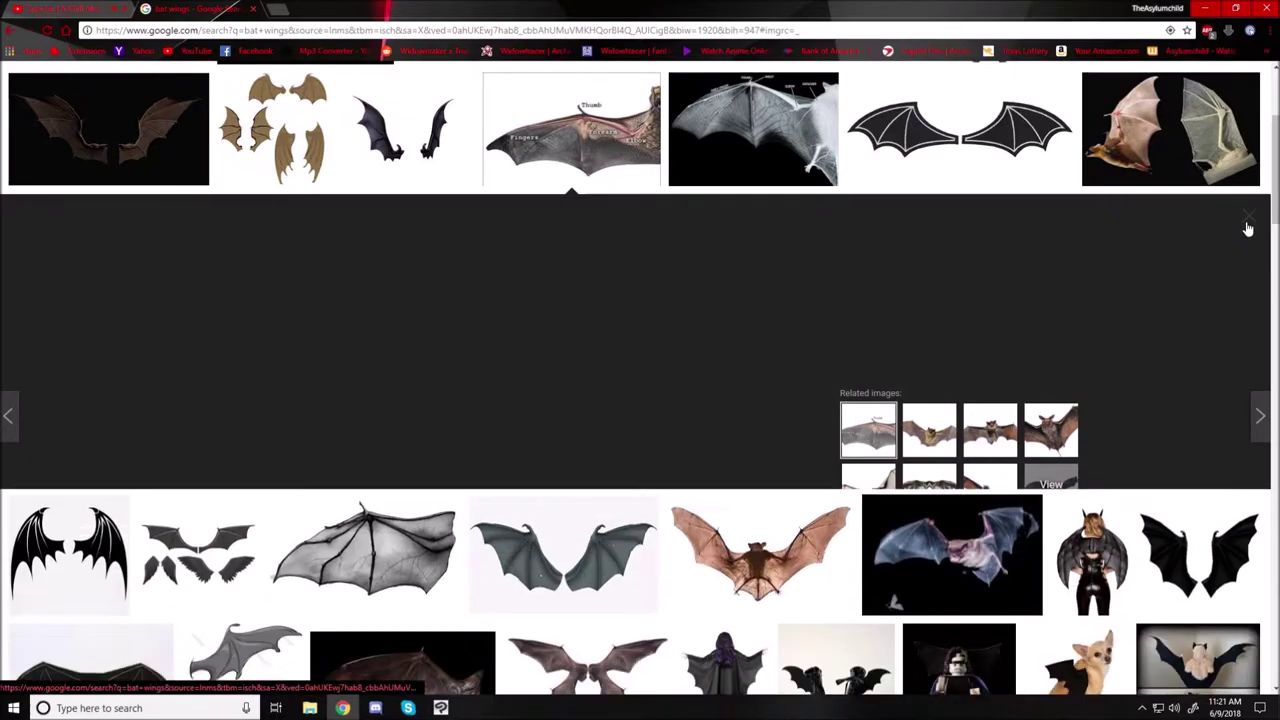
click(110, 150)
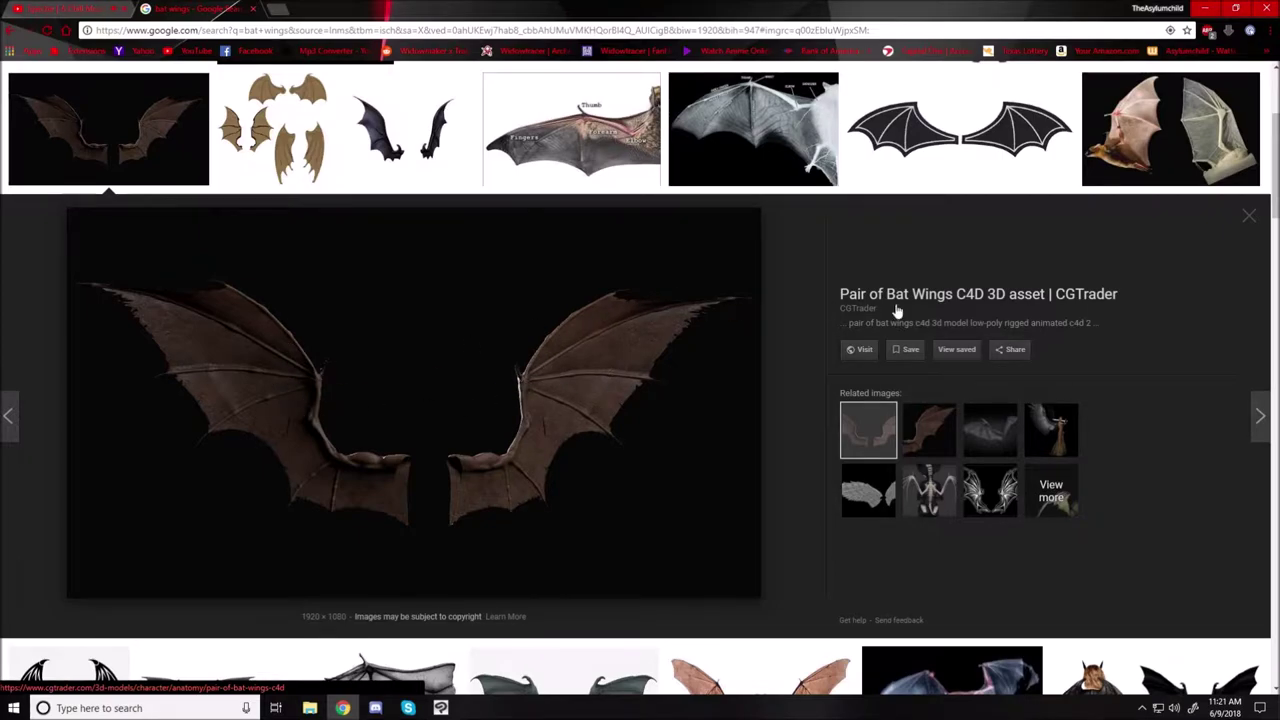
click(1248, 217)
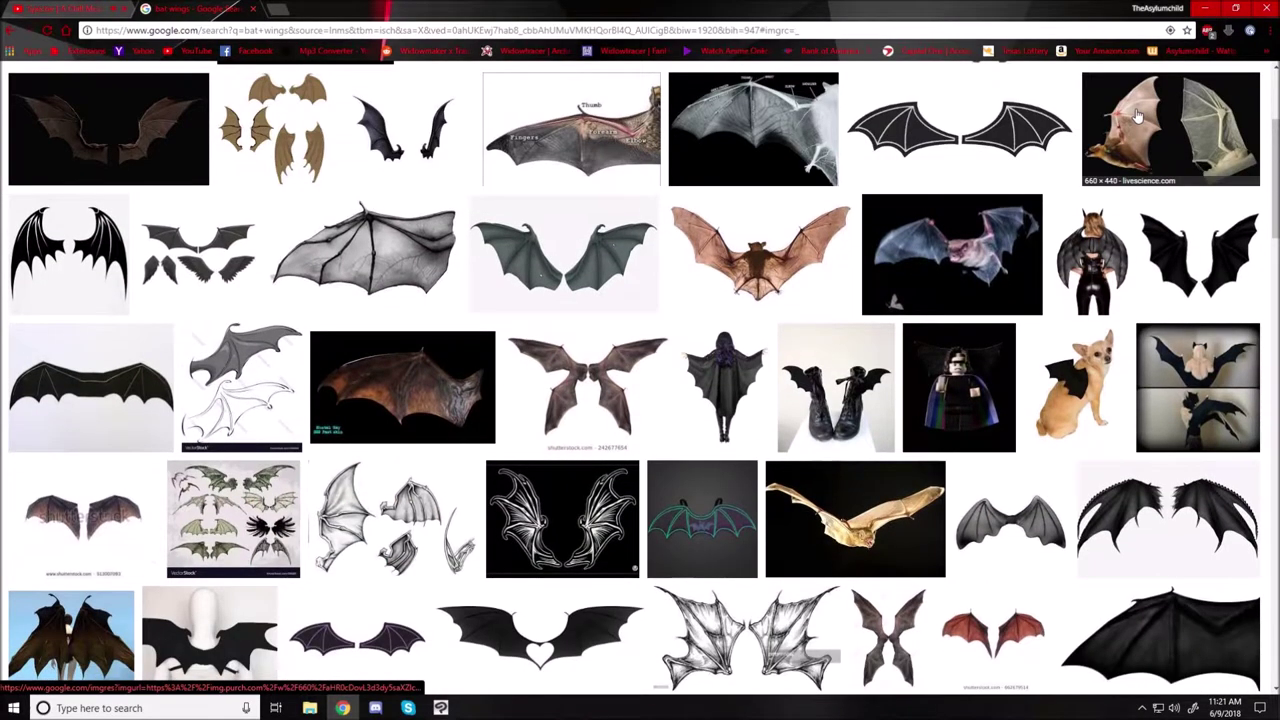
click(1160, 135)
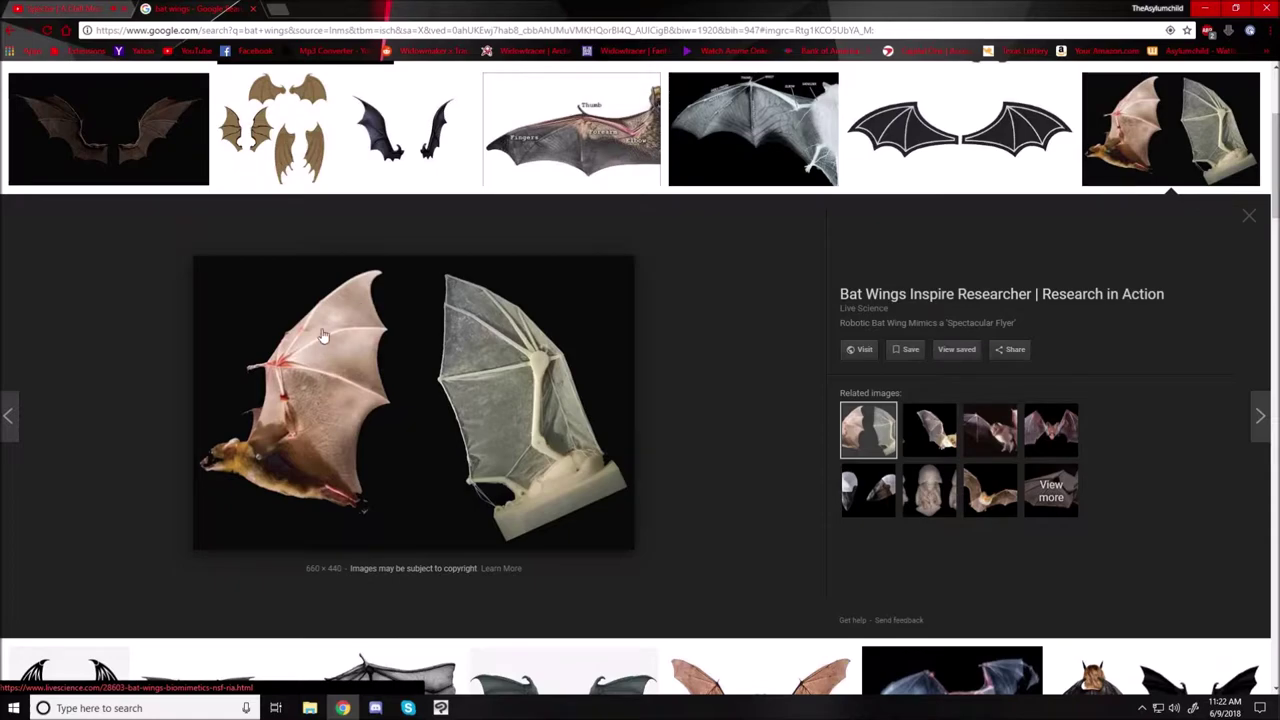
click(1249, 229)
click(401, 384)
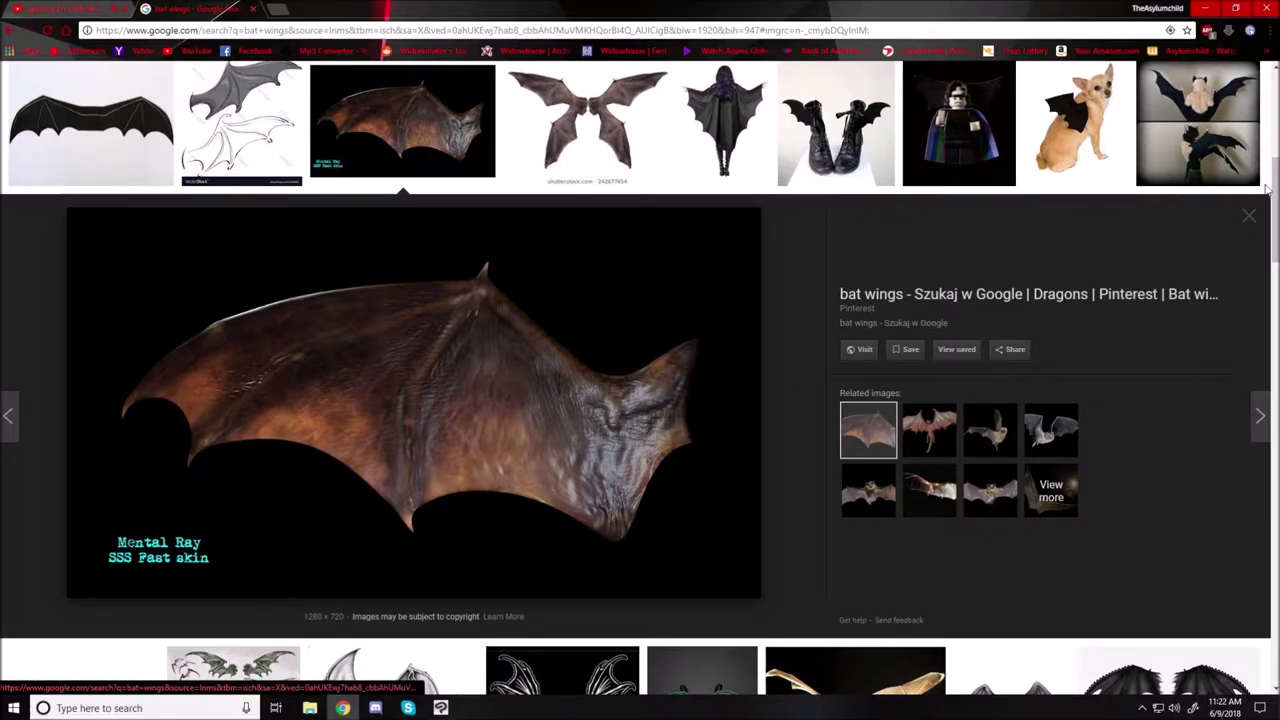
click(1250, 216)
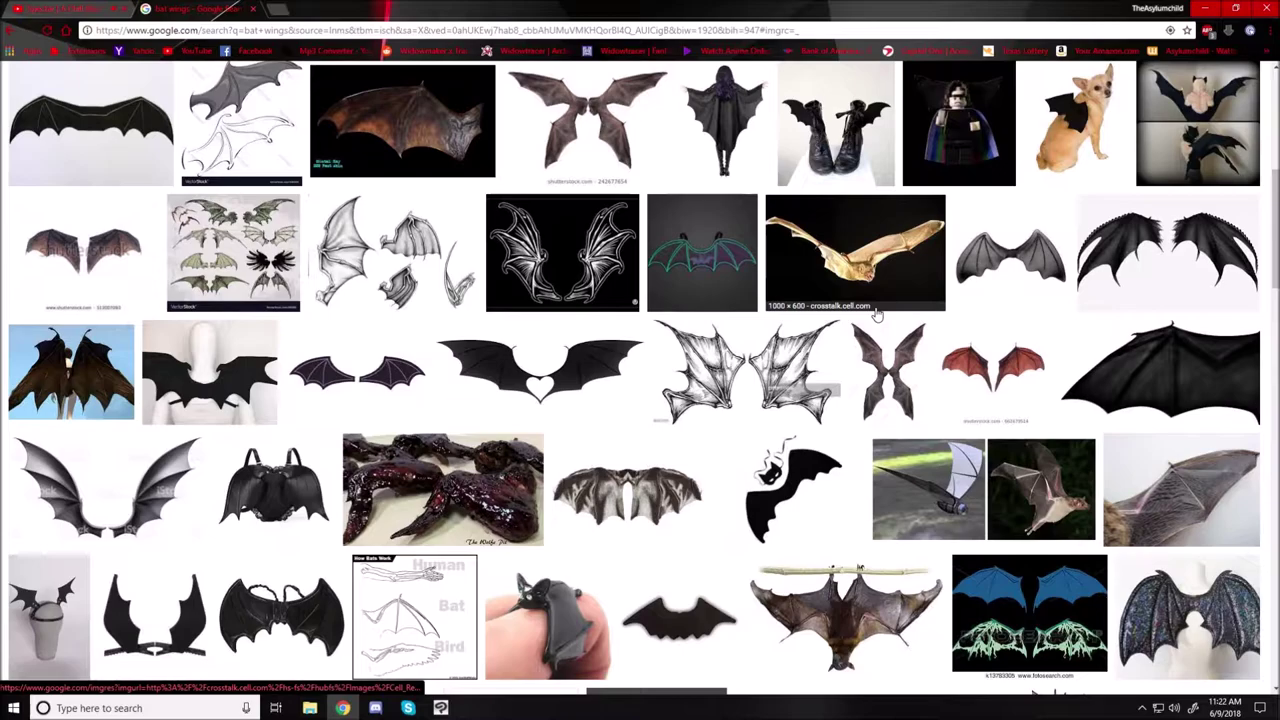
Browse further bat wing results and examine the illustrated wings-on-a-figure guide and the Diablo Wiki winged character.
scroll(1021, 338, down, 3)
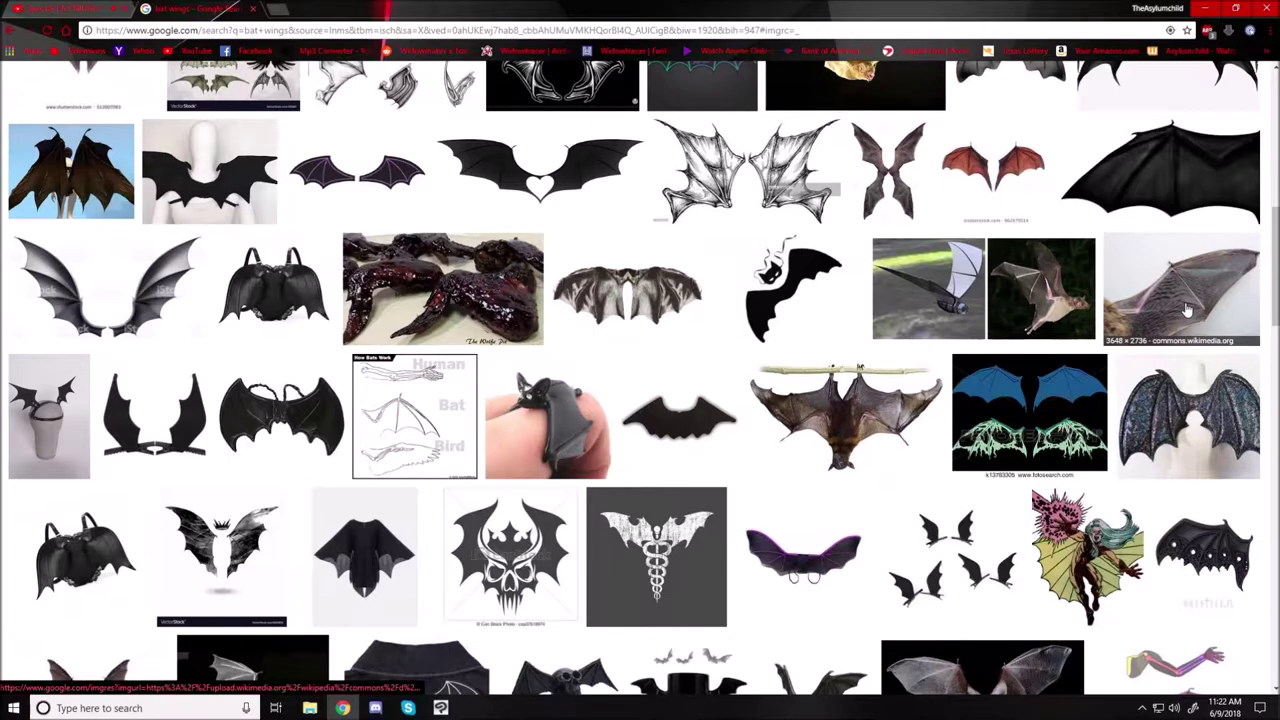
scroll(871, 311, down, 3)
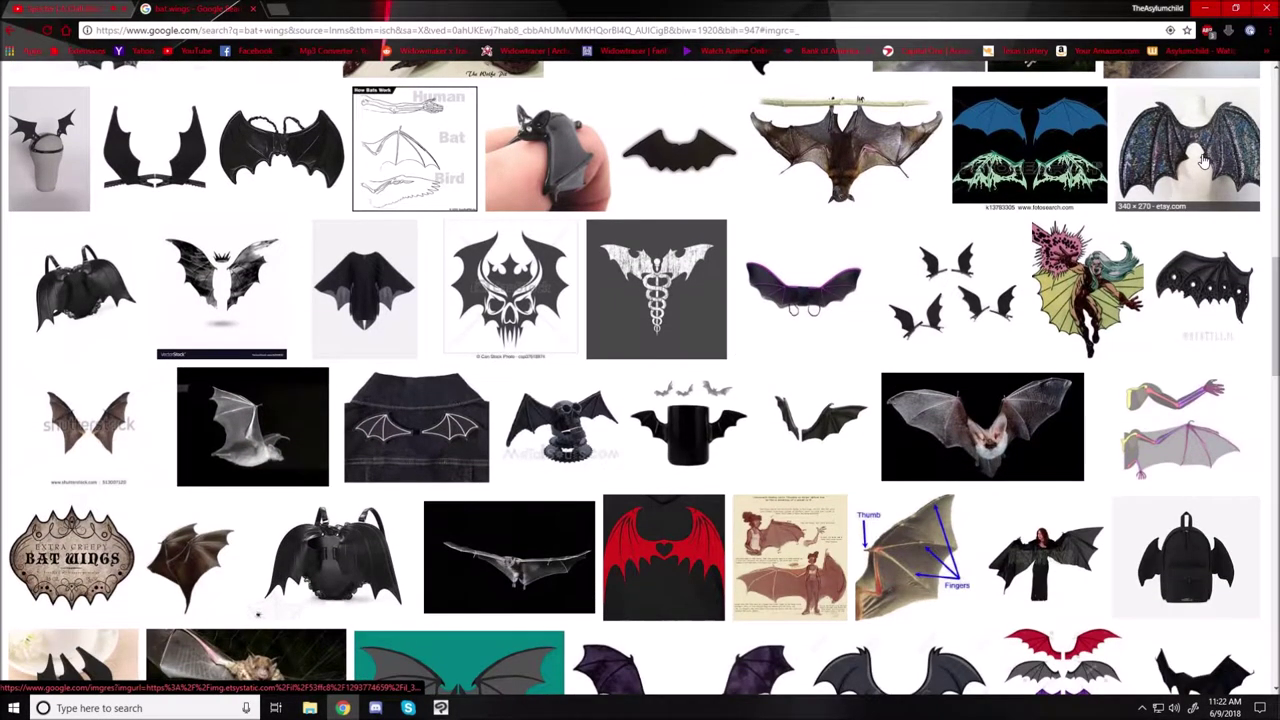
scroll(512, 422, down, 3)
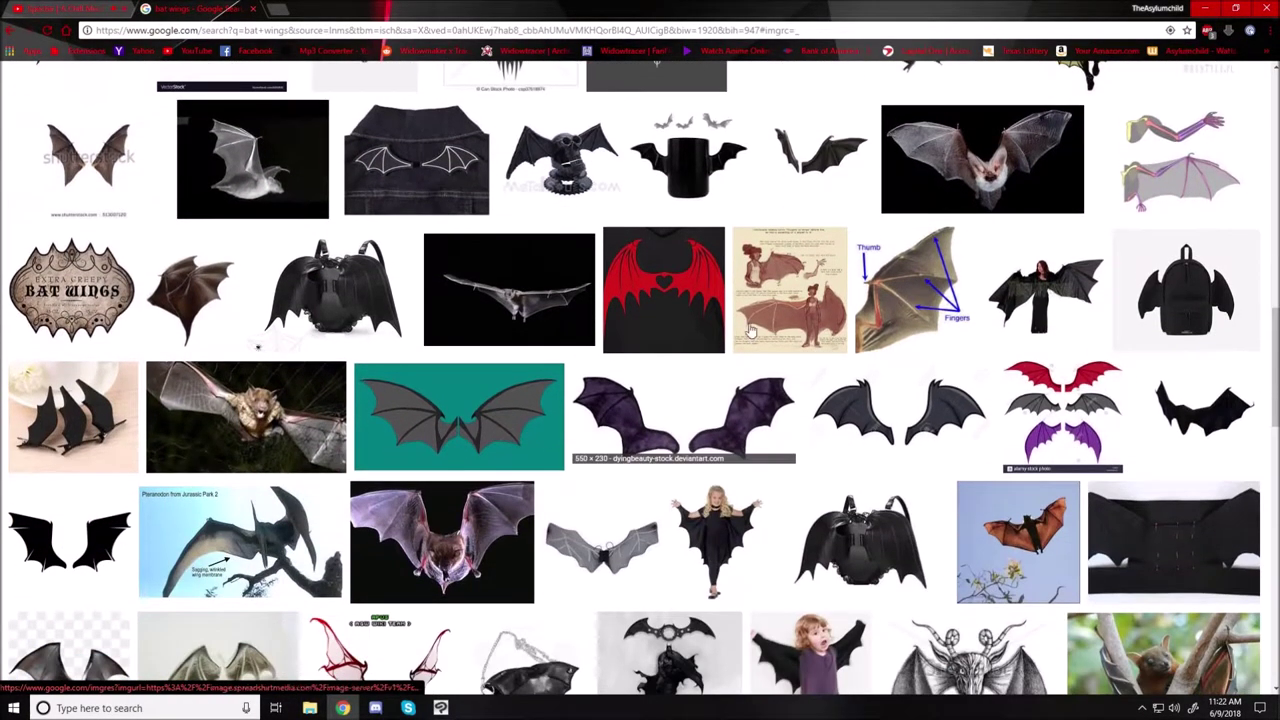
click(810, 316)
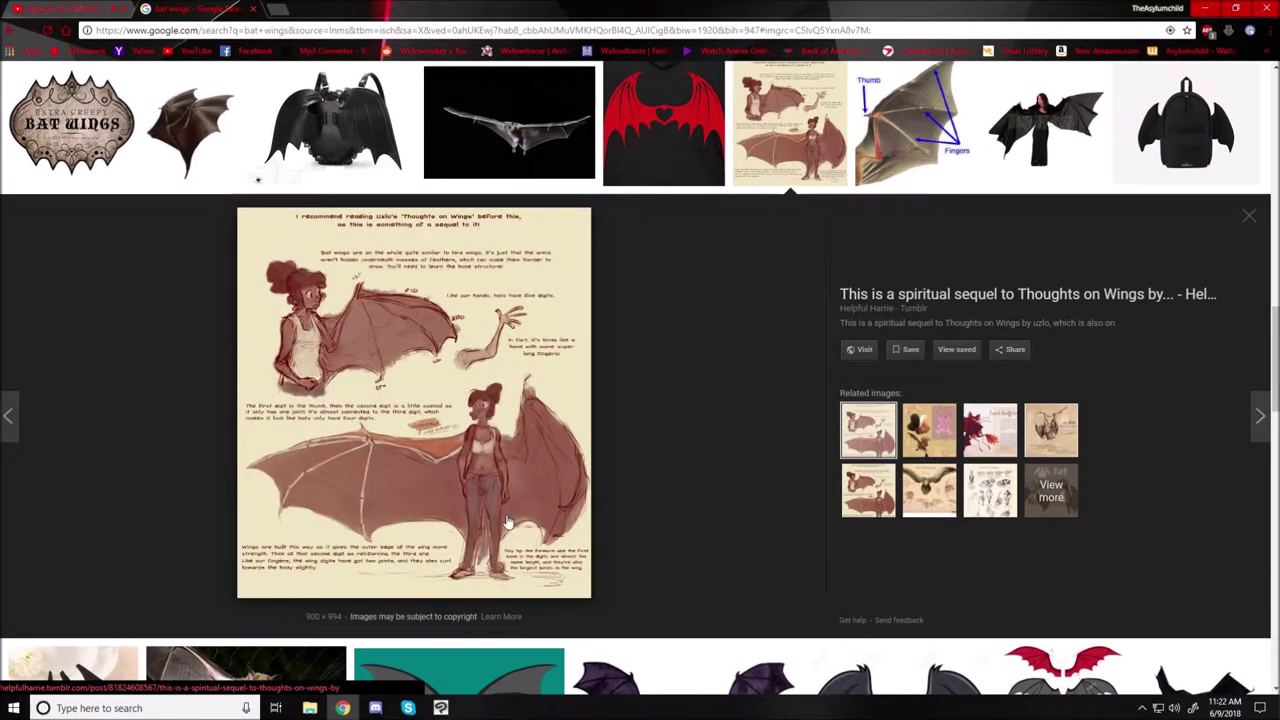
click(1255, 224)
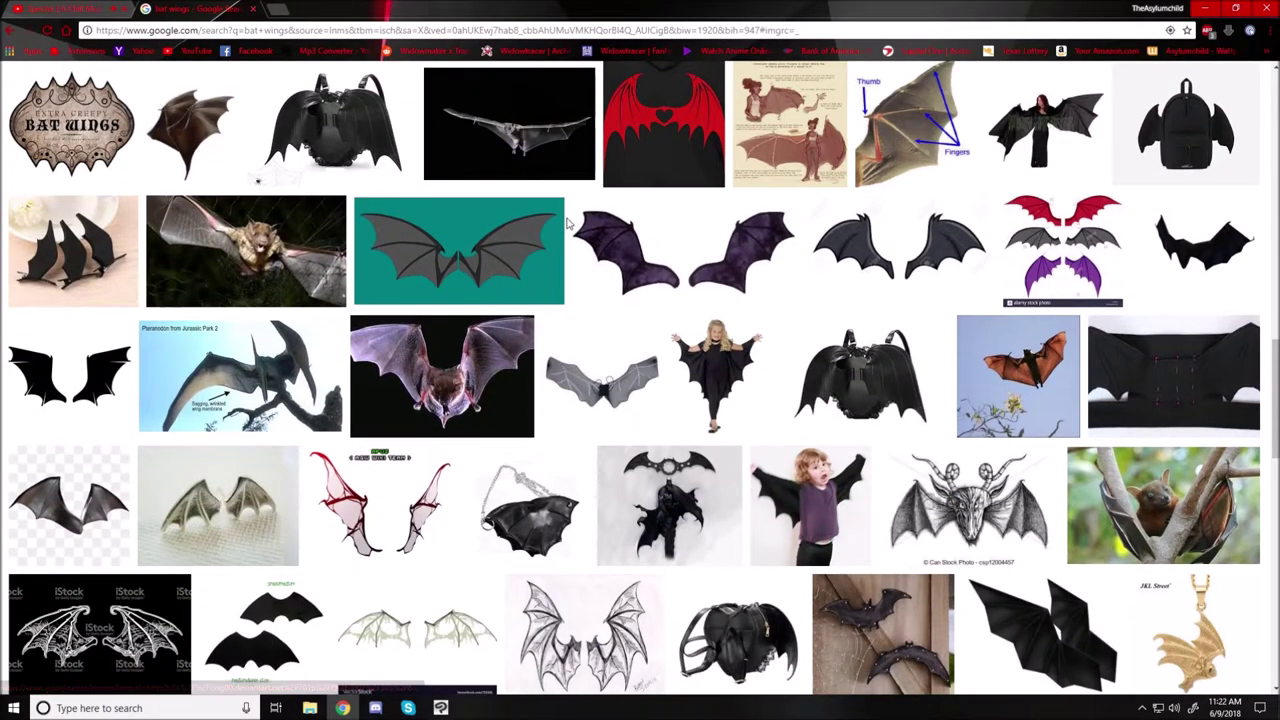
scroll(567, 225, down, 5)
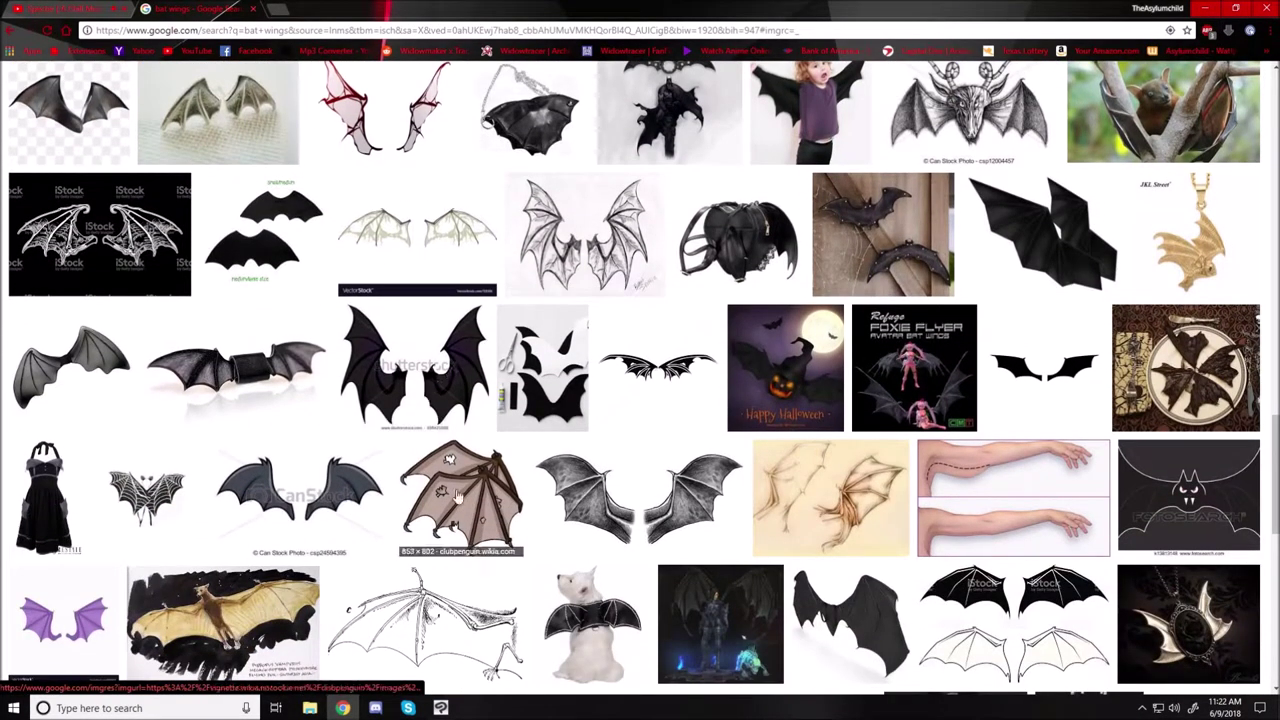
scroll(805, 298, down, 4)
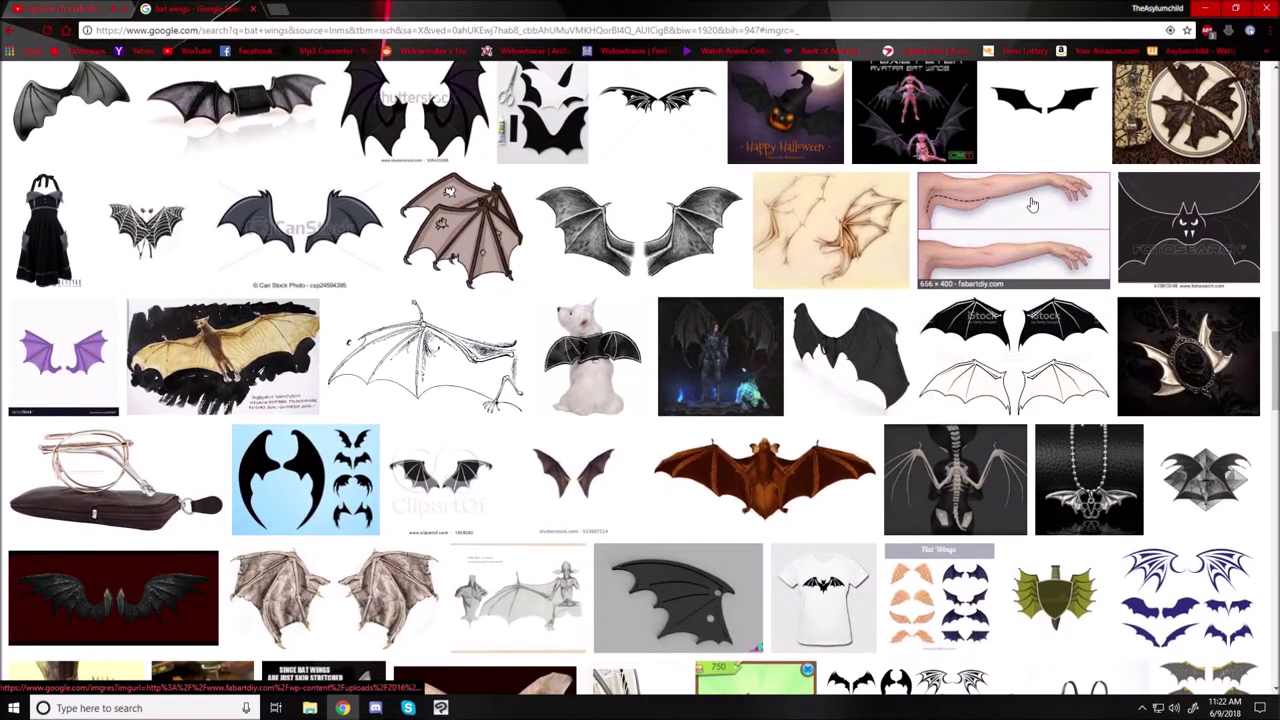
click(718, 372)
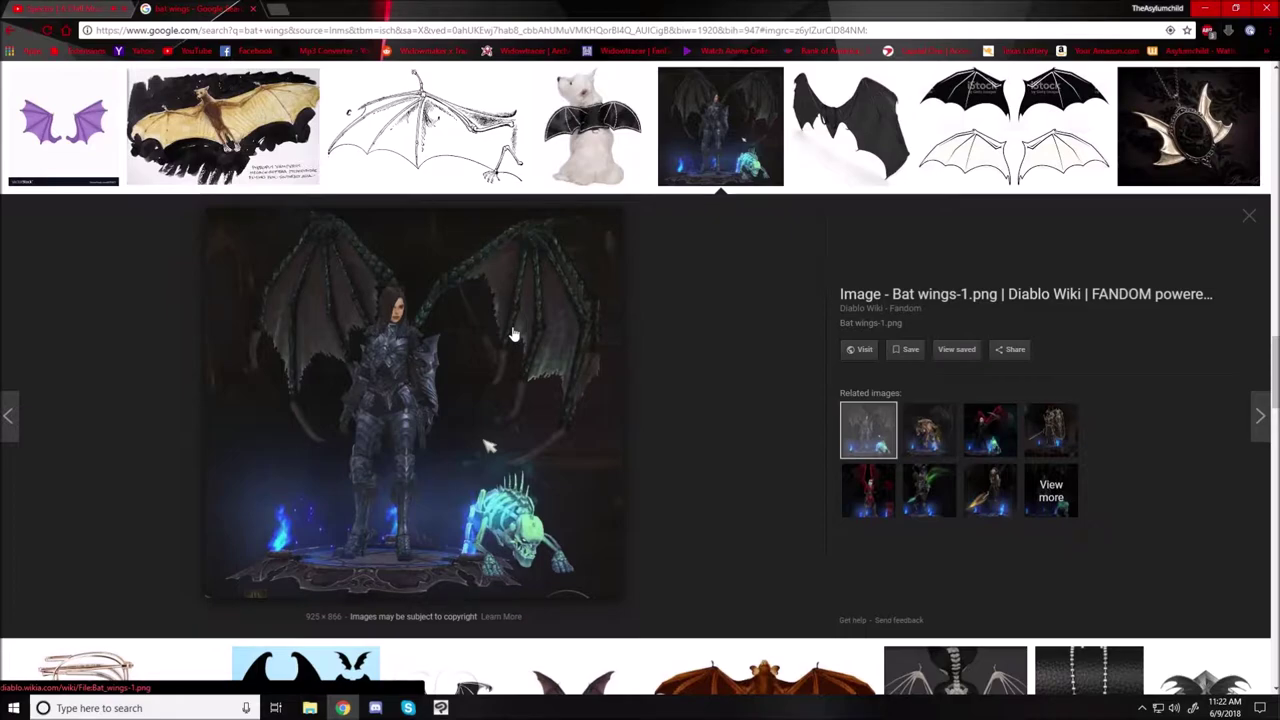
click(1248, 216)
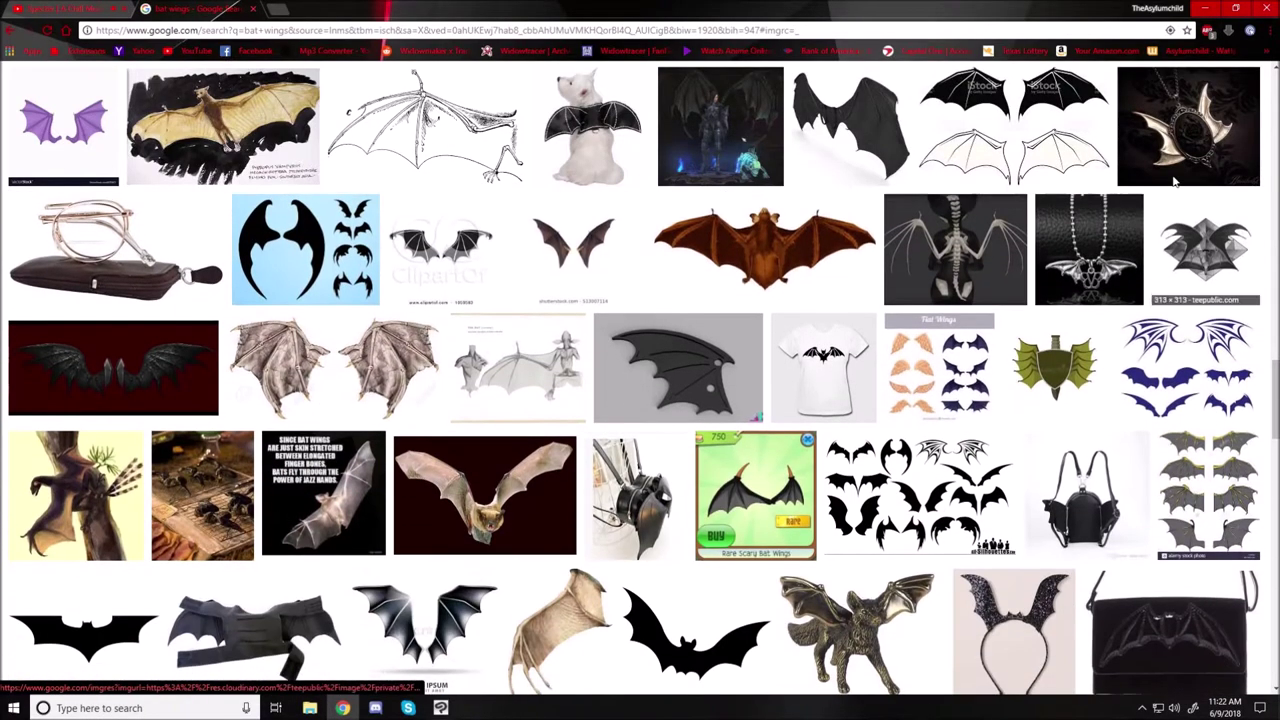
Switch back to Clip Studio Paint and sketch the figure's head, neck and torso with the Darker pencil.
click(1205, 8)
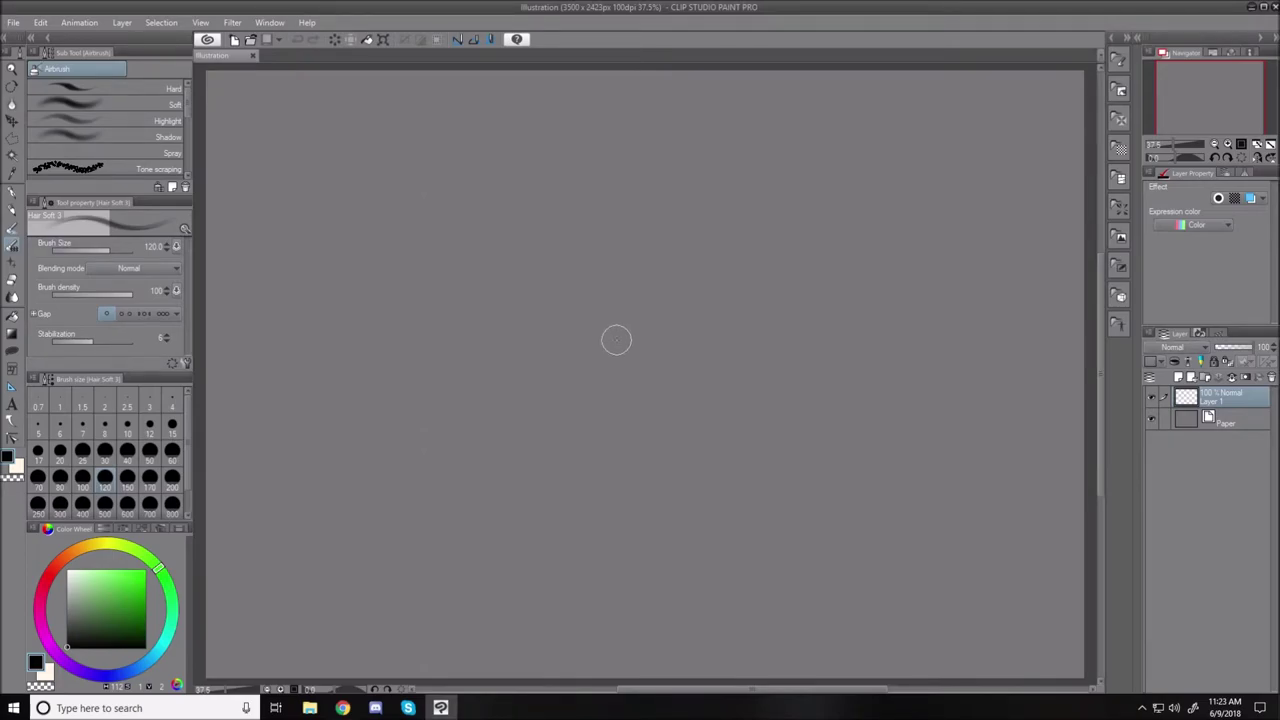
click(12, 217)
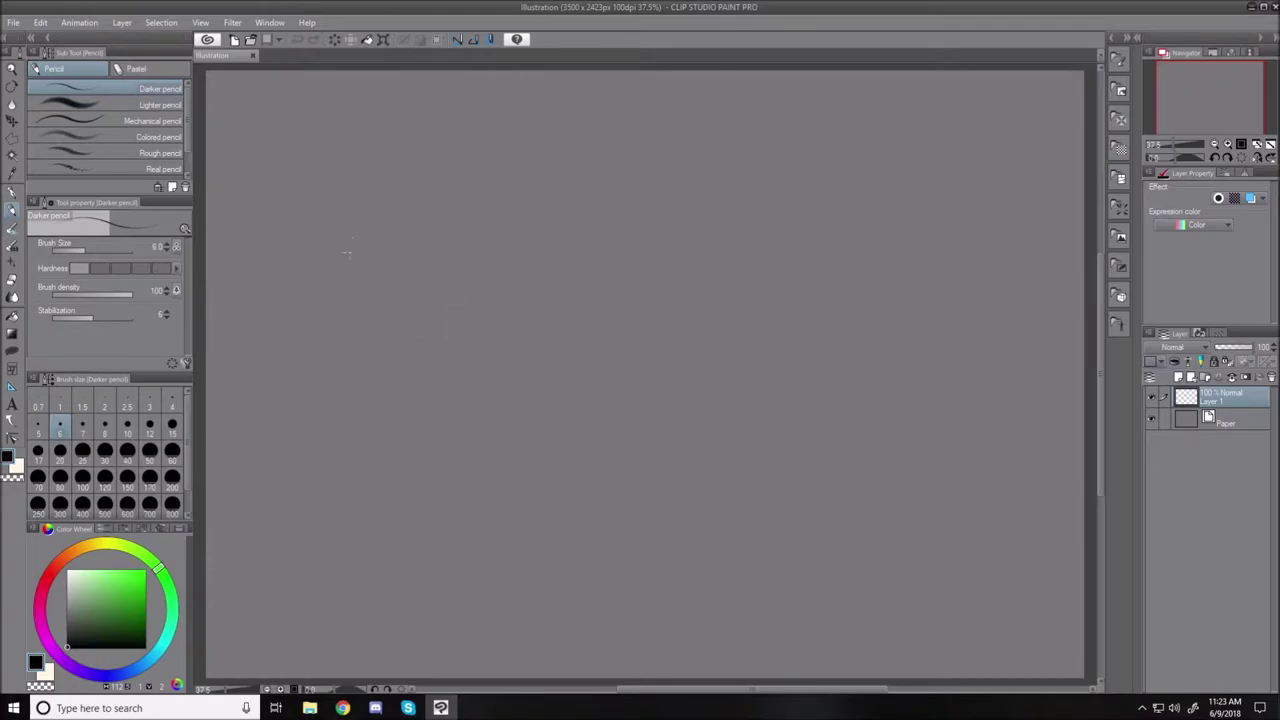
drag(340, 231, 343, 222)
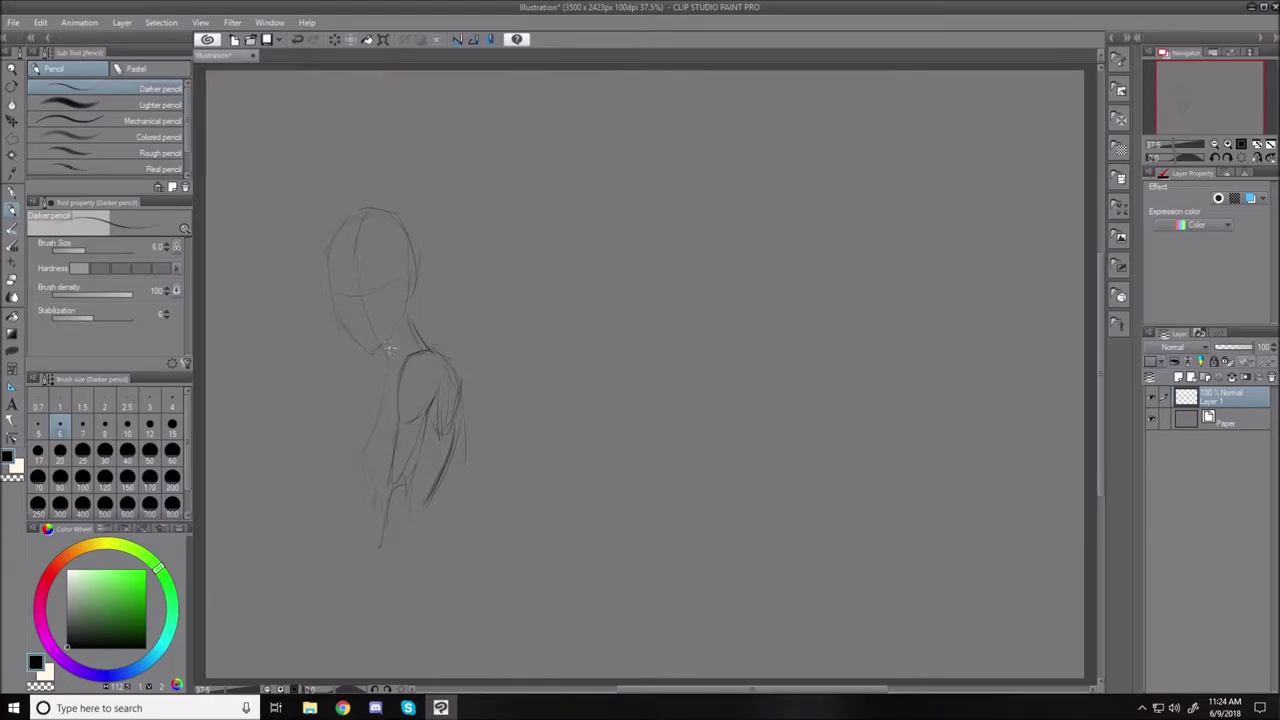
mouse_move(390, 382)
mouse_down()
mouse_move(366, 450)
mouse_move(374, 500)
mouse_up()
Sketch the wing arm rising from the figure's shoulder through the elbow towards the wrist.
drag(457, 364, 474, 328)
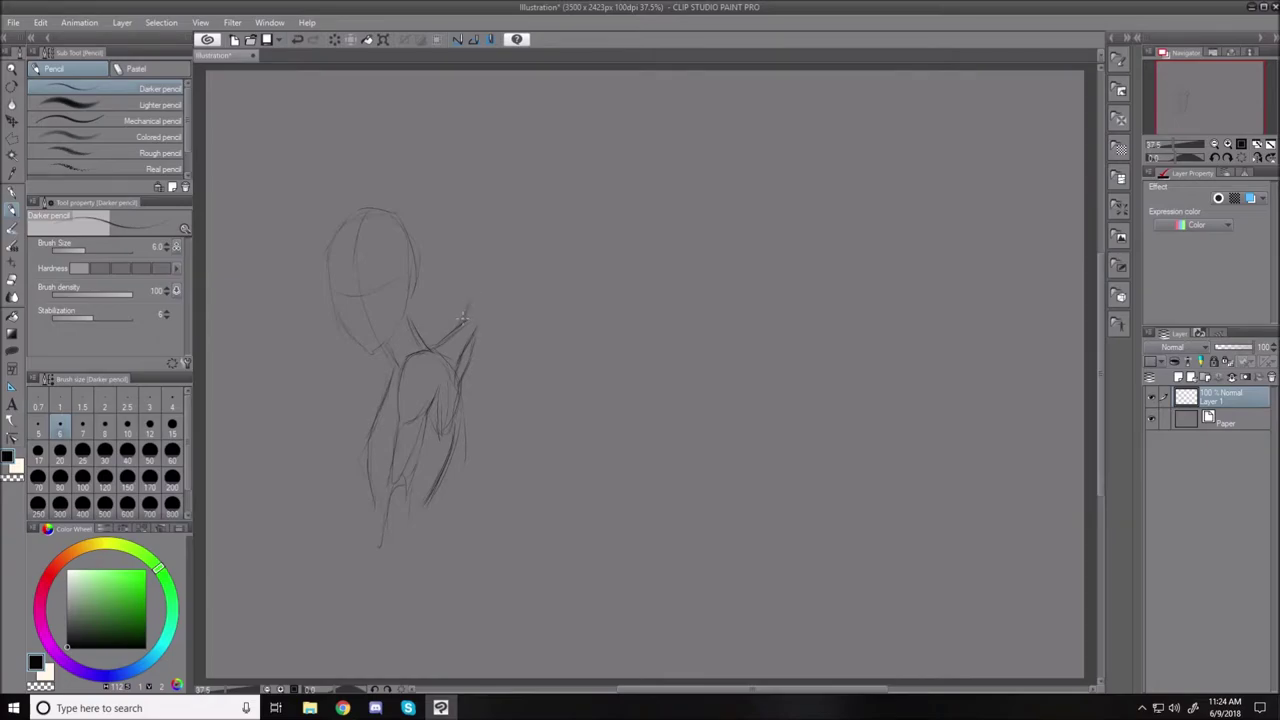
drag(465, 315, 486, 254)
drag(485, 295, 508, 220)
drag(492, 205, 491, 145)
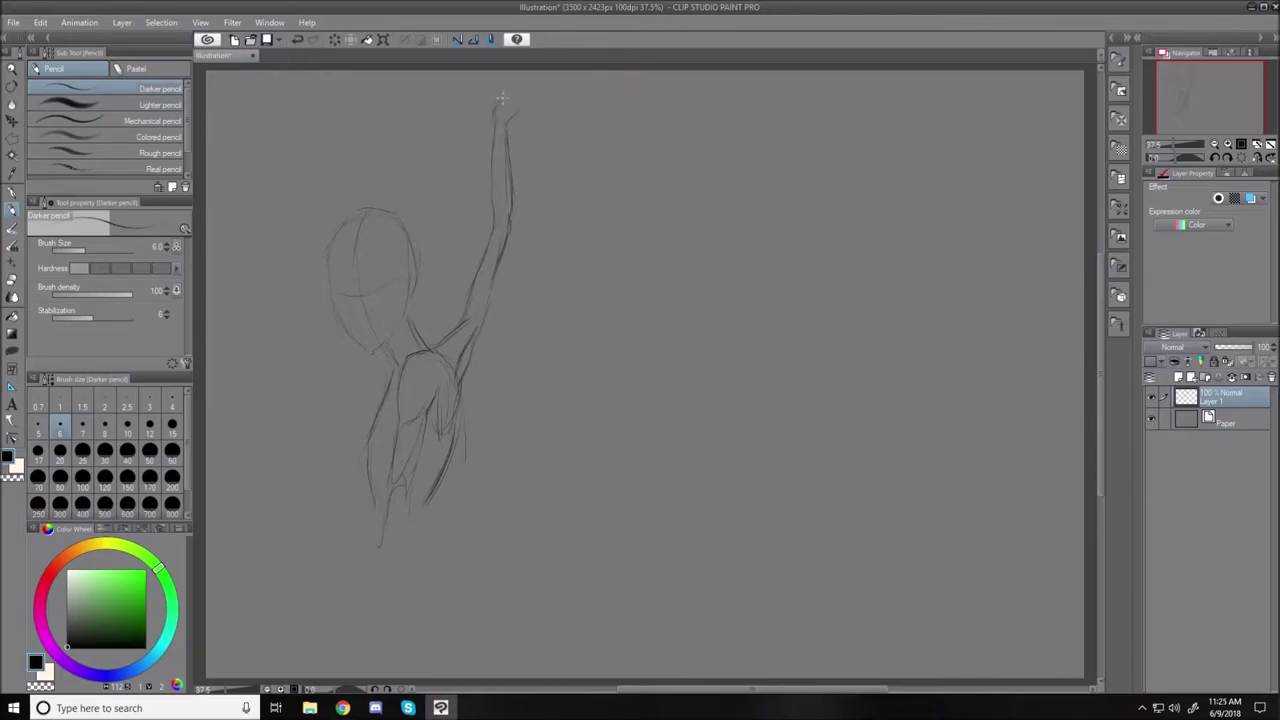
Sketch the wing's wrist joint at the top of the arm with a curved claw and a pointed thumb.
mouse_move(499, 100)
mouse_down()
mouse_move(505, 80)
mouse_move(537, 69)
mouse_up()
drag(530, 70, 511, 95)
mouse_move(512, 86)
mouse_down()
mouse_move(548, 77)
mouse_move(514, 75)
mouse_move(540, 77)
mouse_move(514, 88)
mouse_move(556, 87)
mouse_move(516, 86)
mouse_up()
mouse_move(493, 123)
mouse_down()
mouse_move(493, 83)
mouse_move(497, 104)
mouse_up()
mouse_move(491, 148)
mouse_down()
mouse_move(483, 120)
mouse_move(492, 141)
mouse_up()
drag(492, 142, 490, 92)
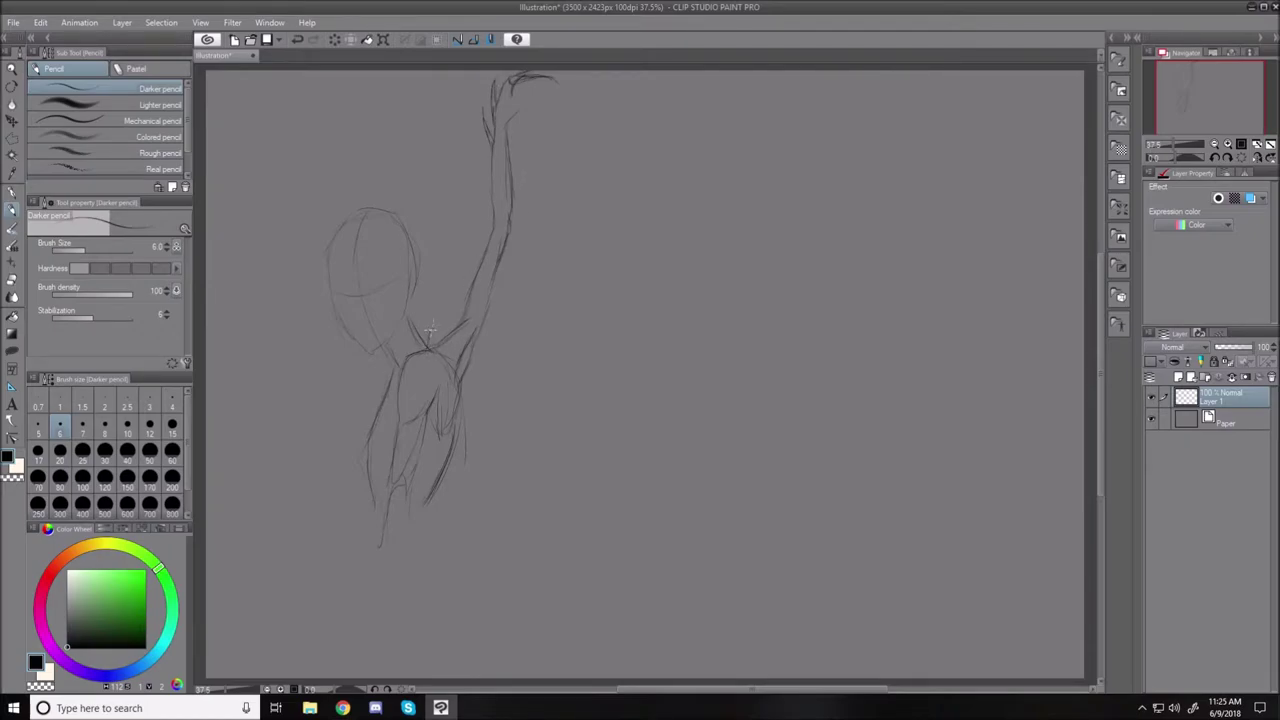
Sketch short spikes at the wing's shoulder and a long line along the front of the wing arm.
drag(443, 320, 448, 334)
mouse_move(484, 180)
mouse_down()
mouse_move(458, 271)
mouse_move(476, 226)
mouse_up()
drag(466, 274, 436, 342)
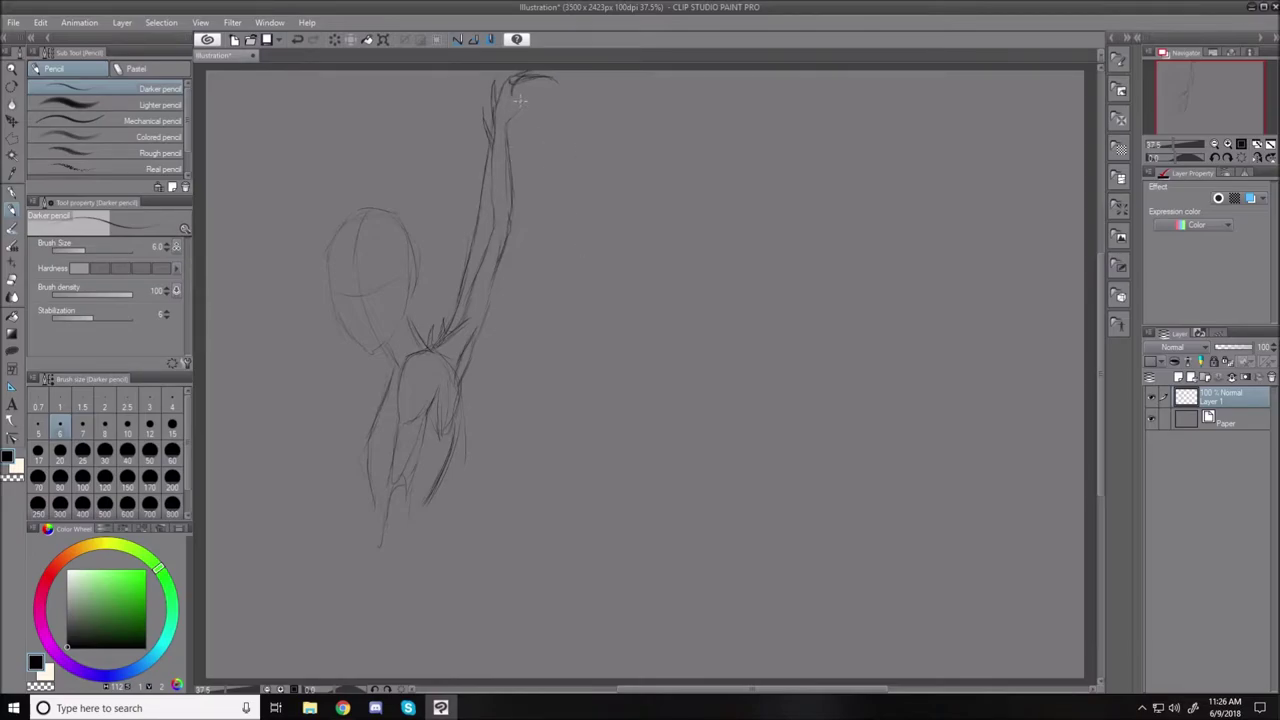
Sketch the outermost wing finger as a long, curved double line tapering away from the wrist.
drag(503, 125, 515, 125)
mouse_move(580, 94)
mouse_down()
mouse_move(686, 103)
mouse_move(826, 246)
mouse_move(818, 183)
mouse_up()
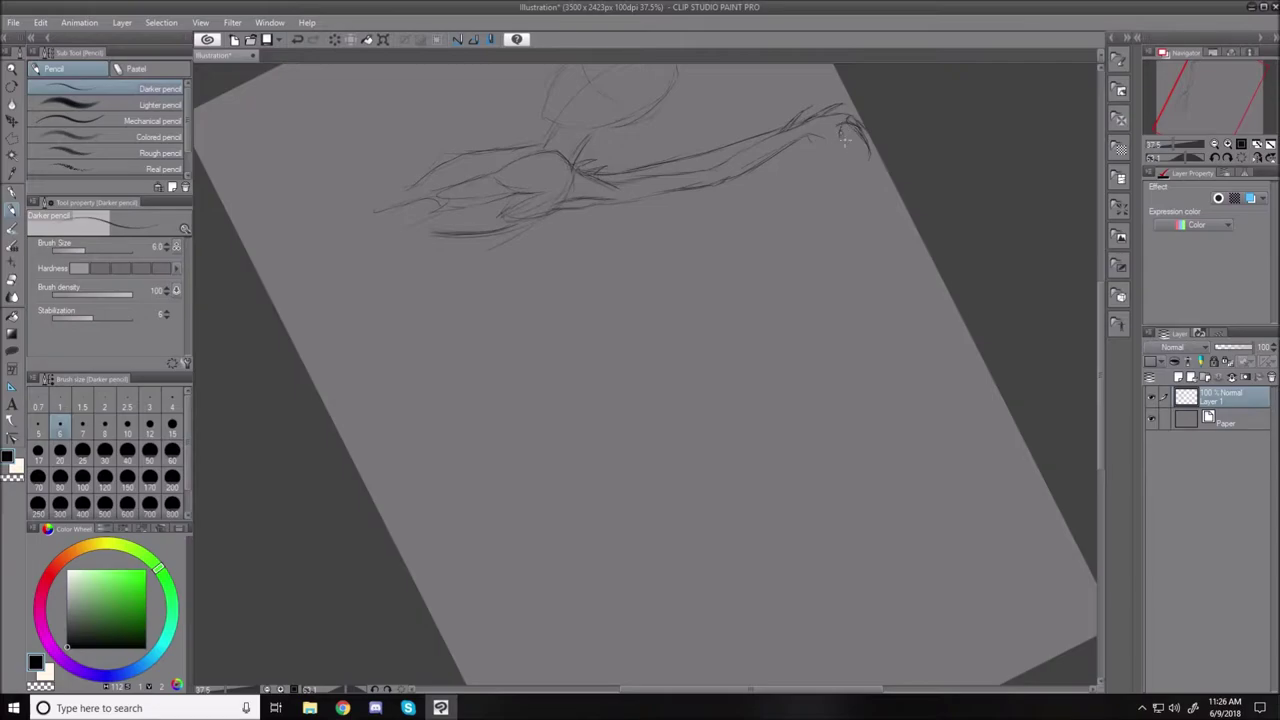
drag(872, 201, 888, 256)
drag(898, 338, 895, 488)
mouse_move(863, 204)
mouse_down()
mouse_move(882, 302)
mouse_move(886, 272)
mouse_up()
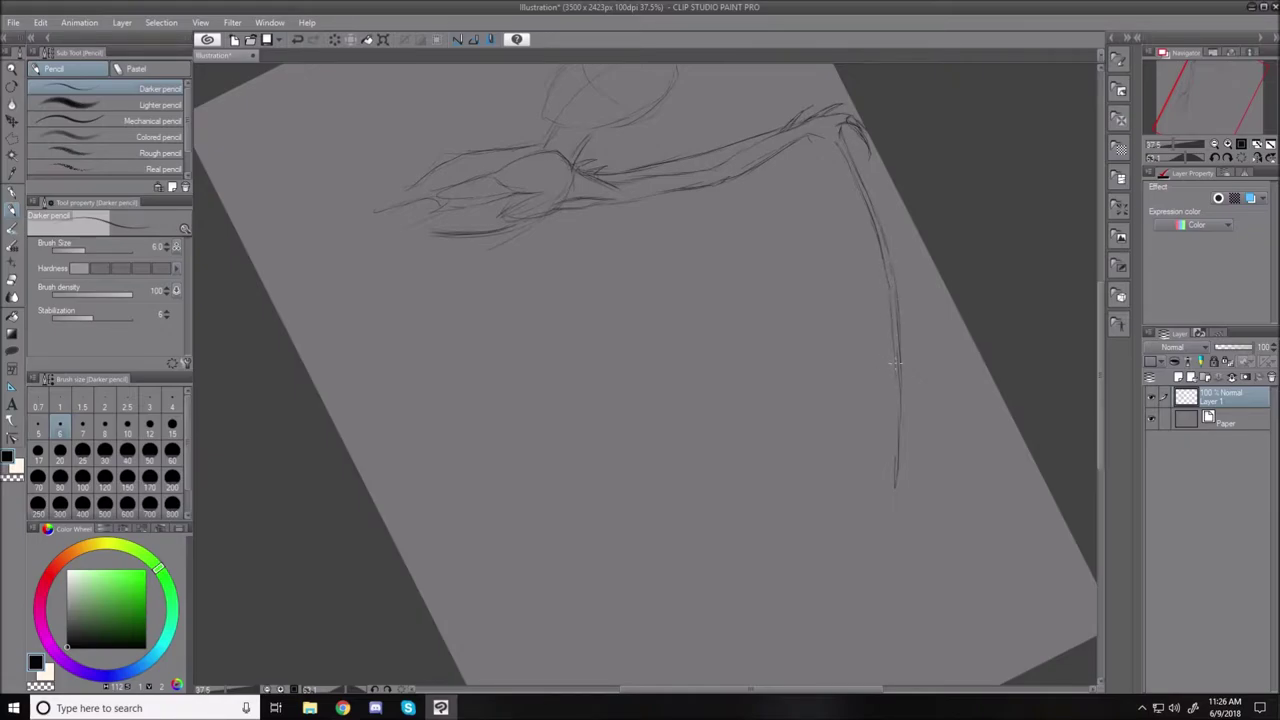
mouse_move(898, 380)
mouse_down()
mouse_move(891, 518)
mouse_move(894, 477)
mouse_up()
Sketch the second wing finger from the wrist, bending inward and tapering to a point.
drag(820, 356, 820, 372)
drag(790, 465, 737, 598)
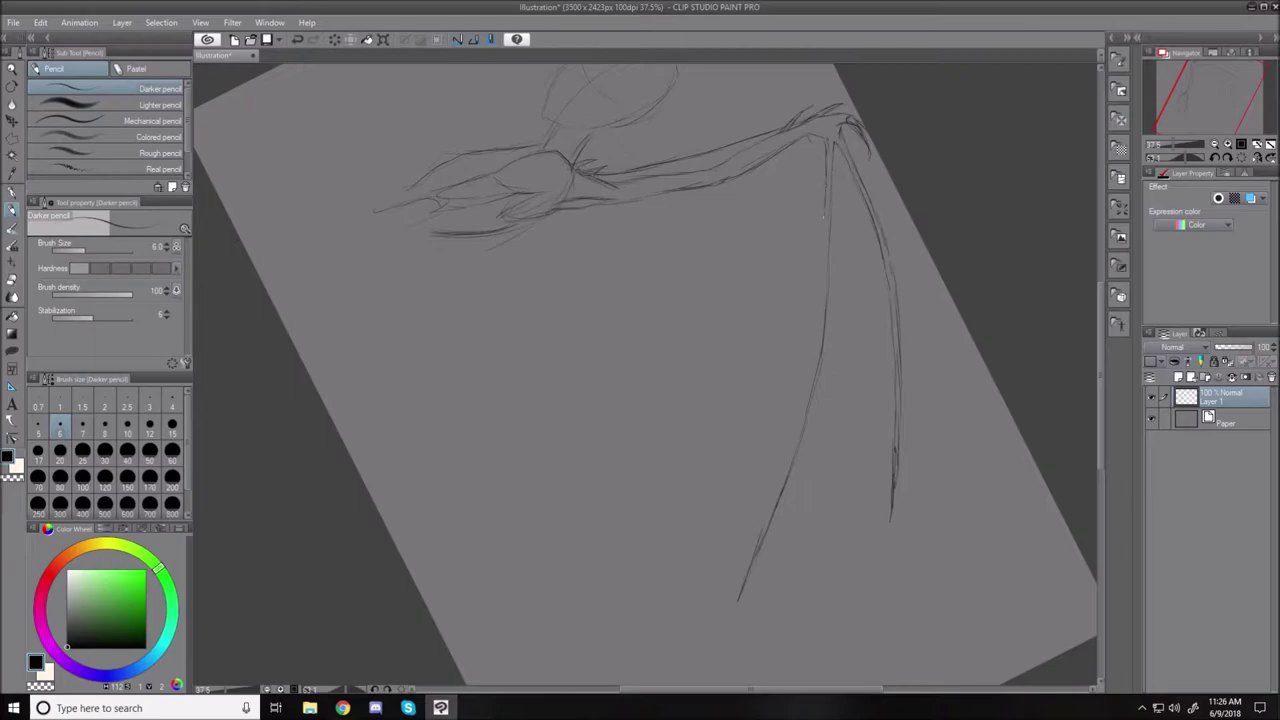
mouse_move(826, 226)
mouse_down()
mouse_move(812, 369)
mouse_move(816, 338)
mouse_move(806, 378)
mouse_move(816, 330)
mouse_move(762, 536)
mouse_up()
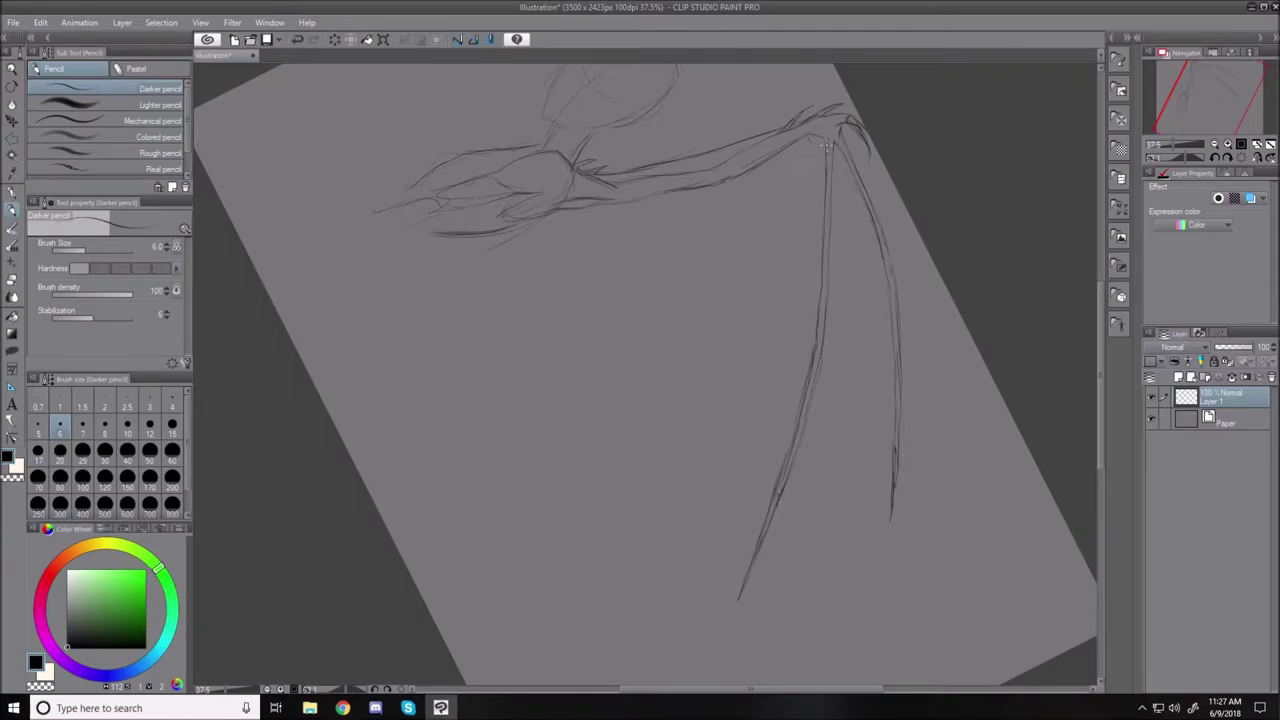
Sketch a shorter third wing finger inside the second one, with a joint and a tapered tip.
drag(823, 148, 780, 262)
drag(741, 343, 684, 424)
drag(740, 341, 727, 355)
drag(814, 136, 812, 160)
drag(784, 234, 751, 314)
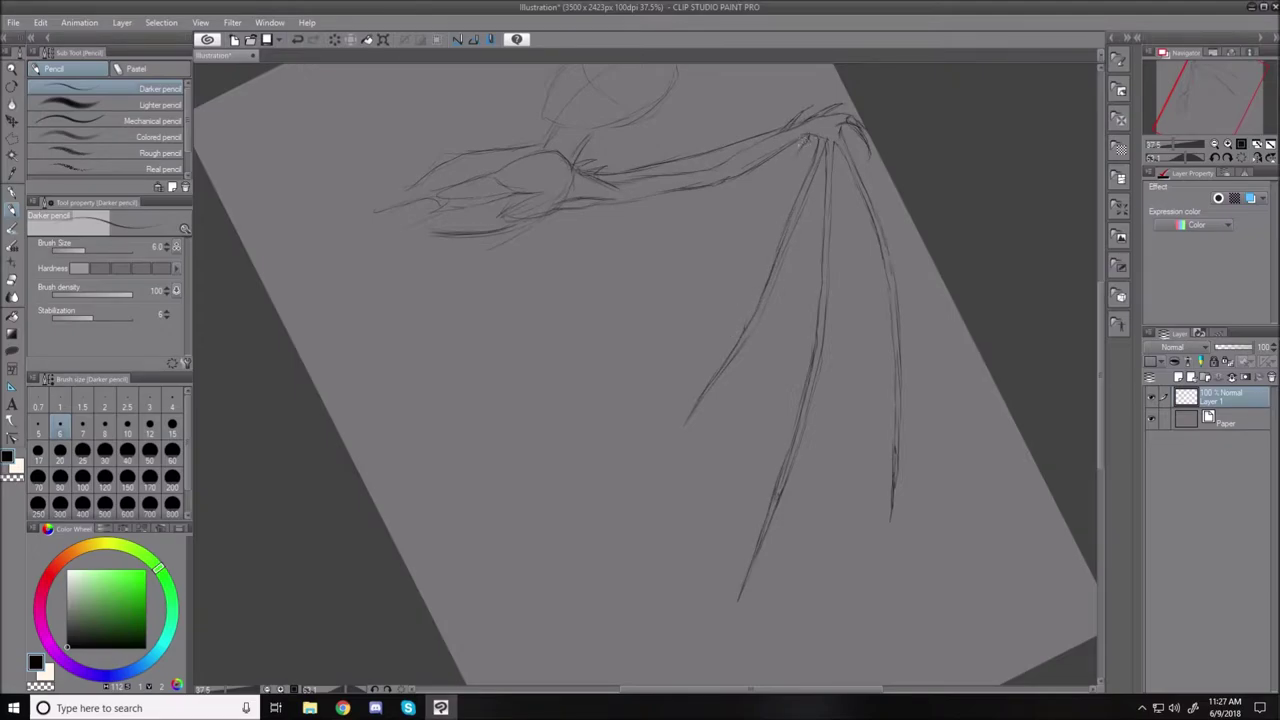
Sketch the short innermost wing finger from the wrist, nearest the wing arm.
drag(801, 144, 668, 272)
drag(818, 133, 800, 157)
drag(660, 278, 647, 288)
Turn the canvas back to nearly upright and erase the extra front line along the wing arm.
key(r)
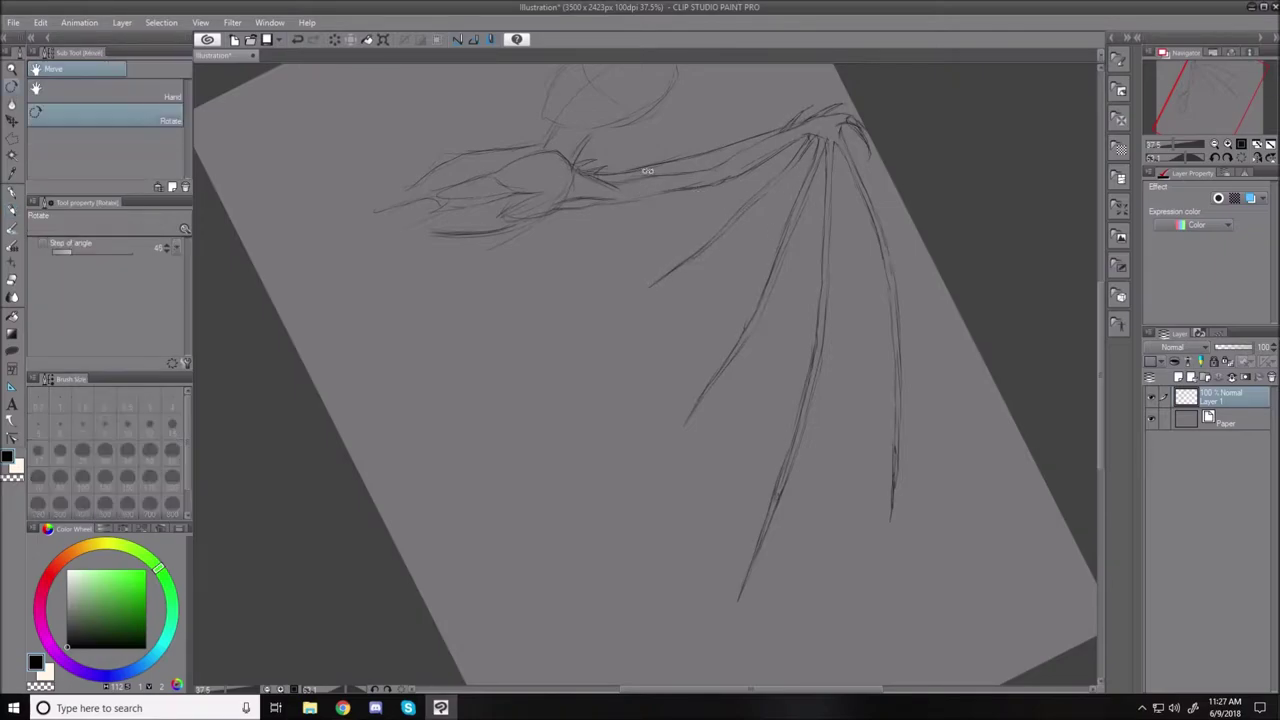
mouse_move(605, 165)
mouse_down()
mouse_move(480, 240)
mouse_move(439, 313)
mouse_move(480, 286)
mouse_up()
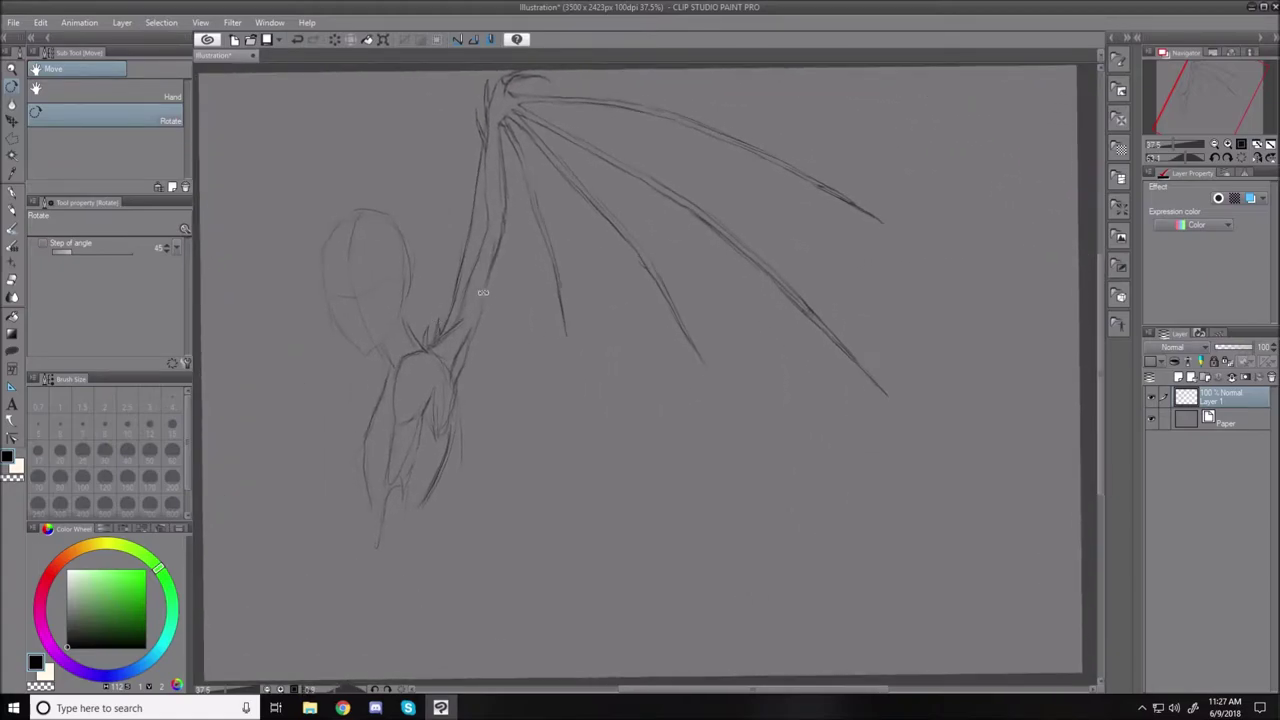
key(p)
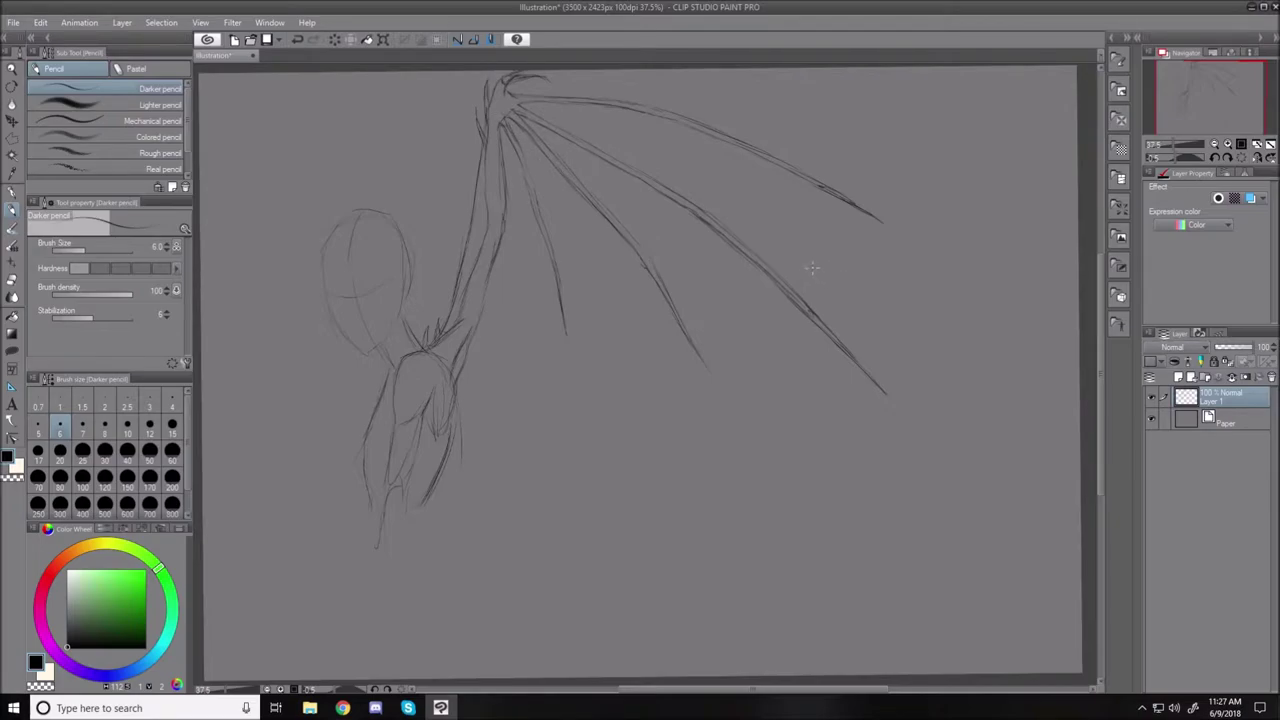
drag(476, 158, 492, 148)
key(e)
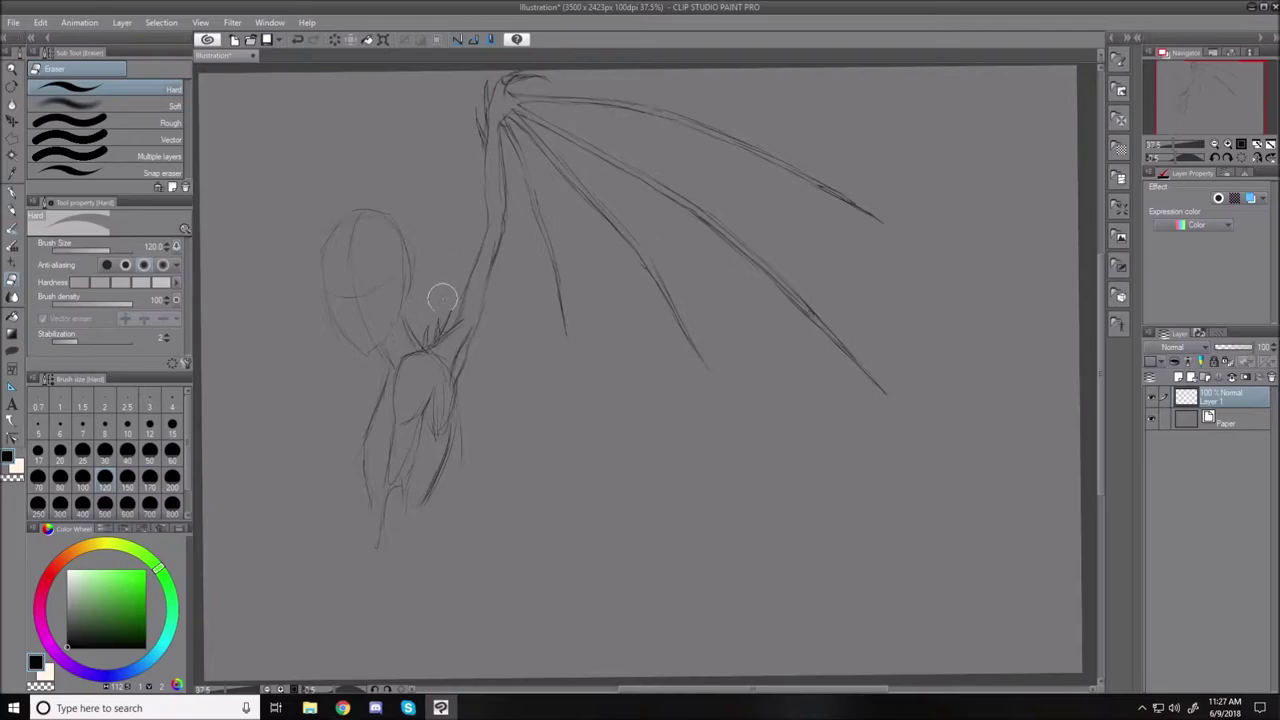
Sketch the membrane edge curving from the figure's lower back to the innermost finger's tip, and reinforce the wing's shoulder and arm lines.
key(p)
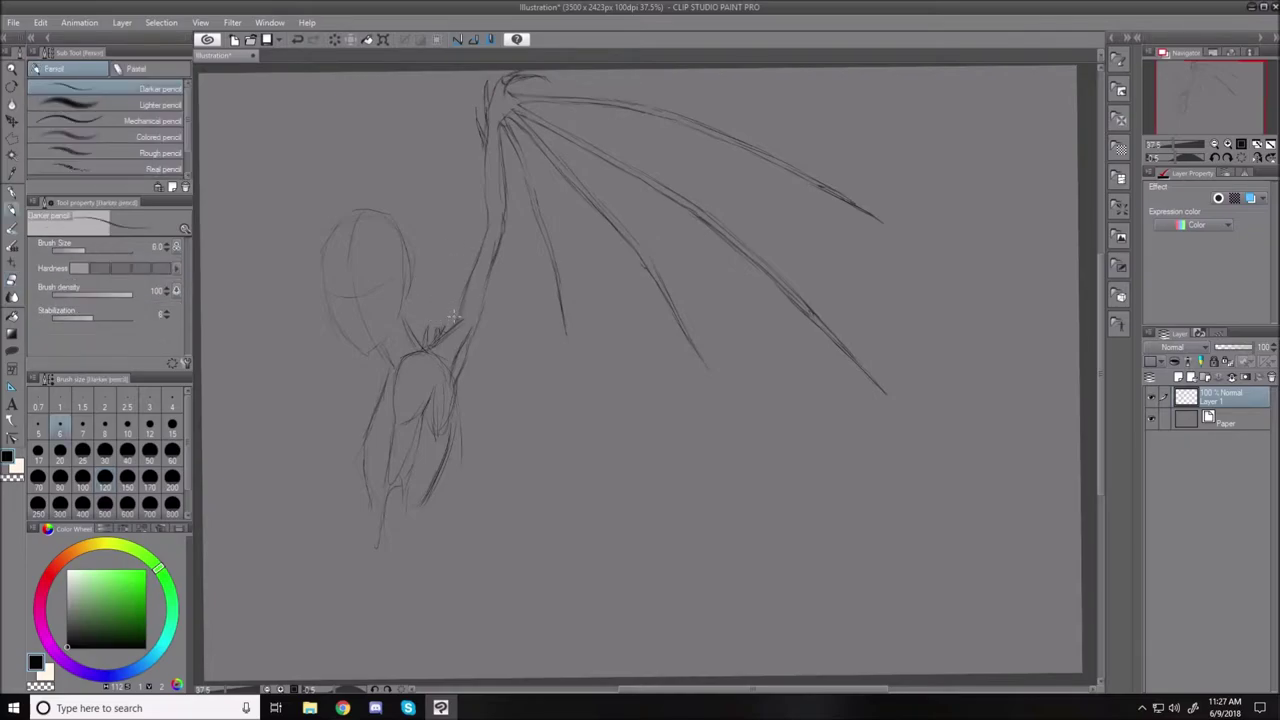
mouse_move(430, 348)
mouse_down()
mouse_move(439, 322)
mouse_move(442, 344)
mouse_move(450, 330)
mouse_up()
drag(463, 450, 449, 506)
drag(455, 398, 450, 438)
drag(449, 452, 459, 422)
mouse_move(514, 332)
mouse_down()
mouse_move(545, 316)
mouse_move(565, 326)
mouse_move(545, 315)
mouse_move(558, 318)
mouse_up()
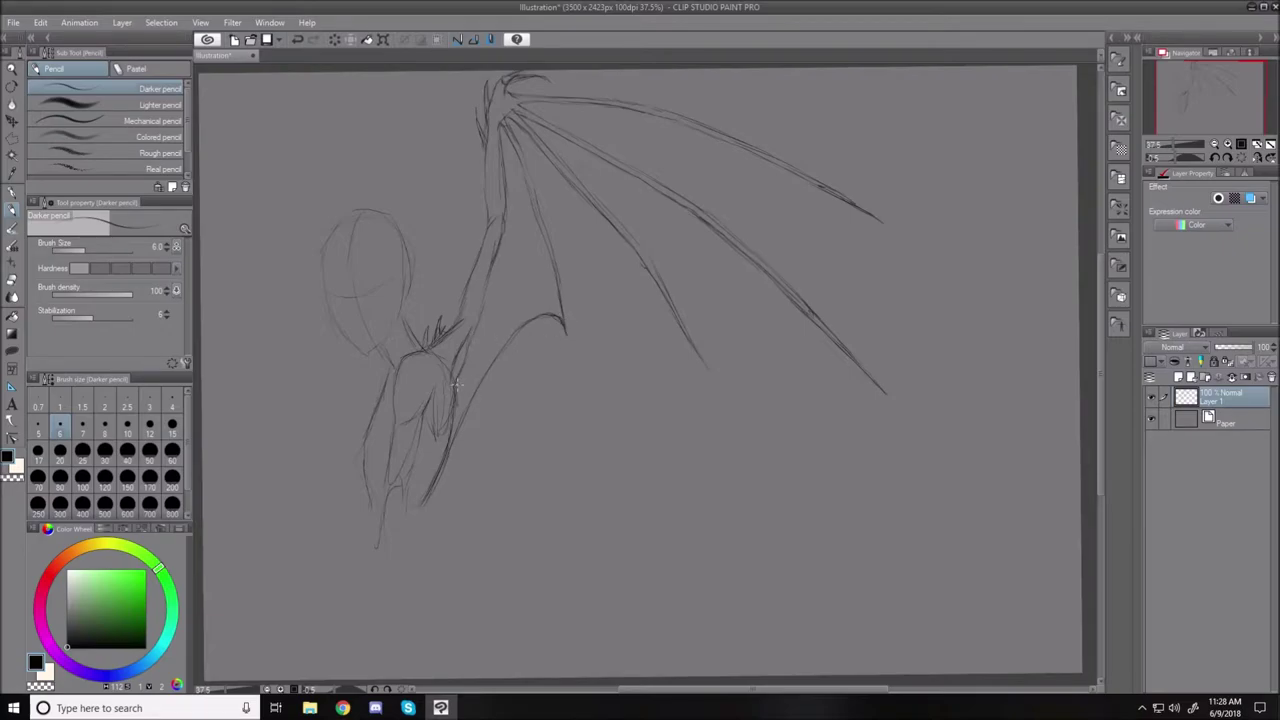
drag(466, 360, 476, 335)
drag(488, 281, 450, 414)
Sketch scalloped membrane edges between the remaining wing fingers, out to the tip of the outermost finger.
drag(572, 294, 595, 282)
drag(648, 308, 702, 357)
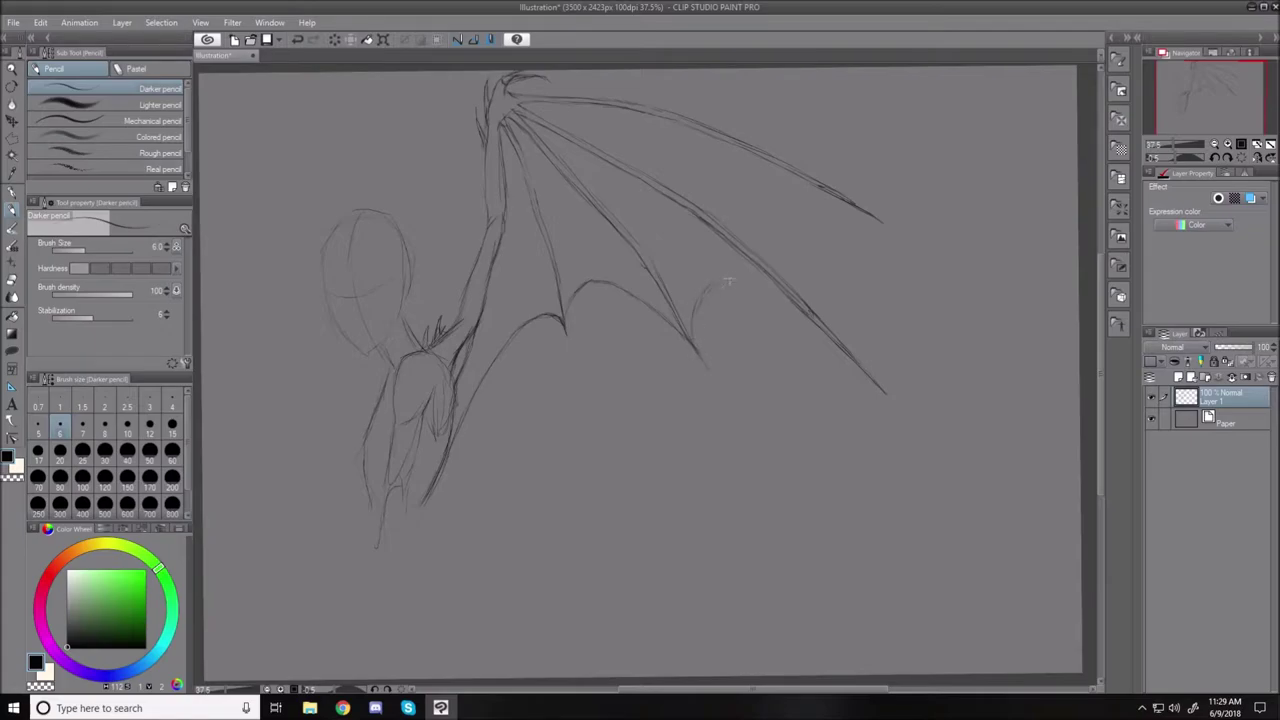
drag(690, 314, 727, 281)
drag(817, 204, 806, 216)
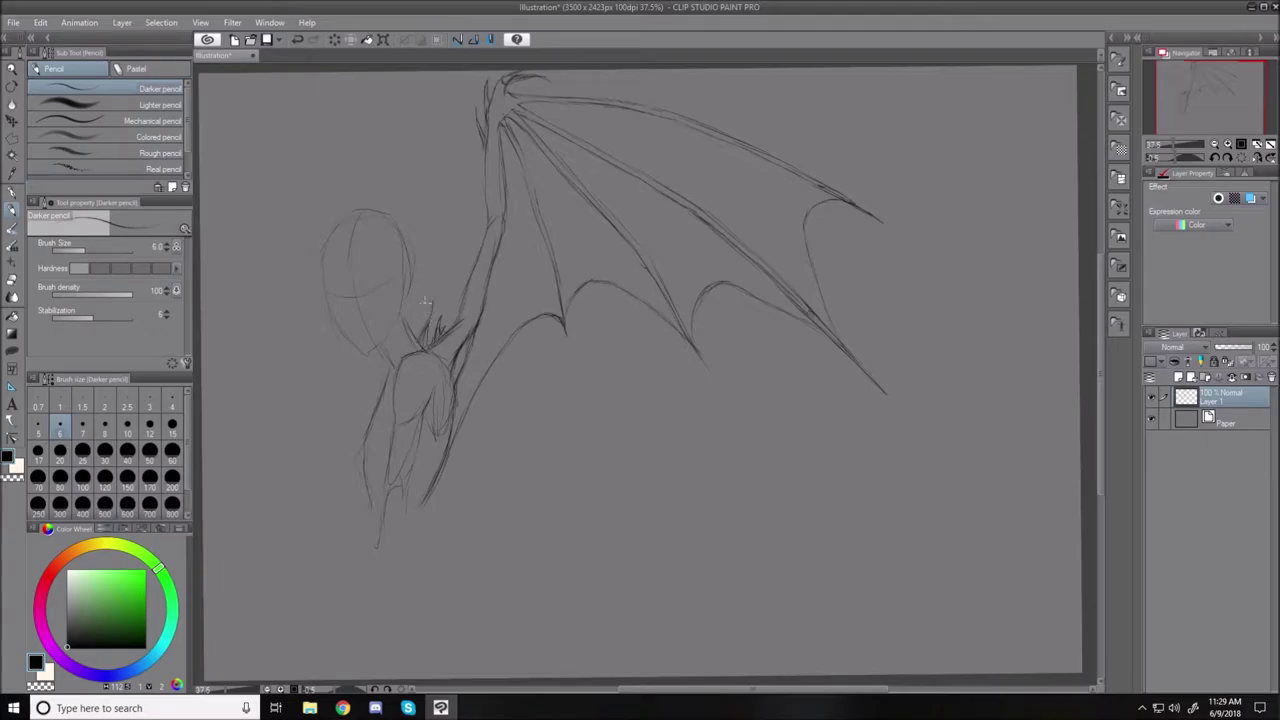
Sketch the far wing behind the near one, with a pointed joint above and a lower membrane tapering to a point.
mouse_move(436, 288)
mouse_down()
mouse_move(441, 230)
mouse_move(417, 138)
mouse_move(432, 86)
mouse_up()
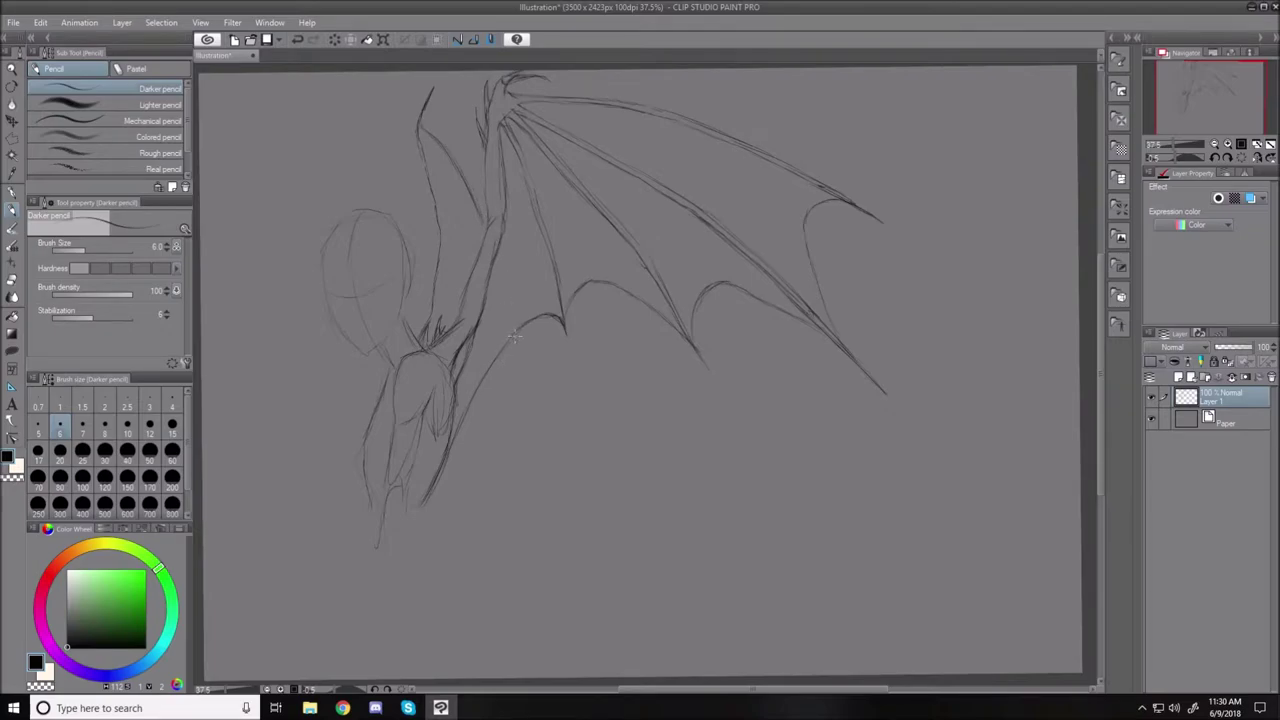
mouse_move(517, 366)
mouse_down()
mouse_move(519, 467)
mouse_move(514, 481)
mouse_move(523, 436)
mouse_move(475, 588)
mouse_up()
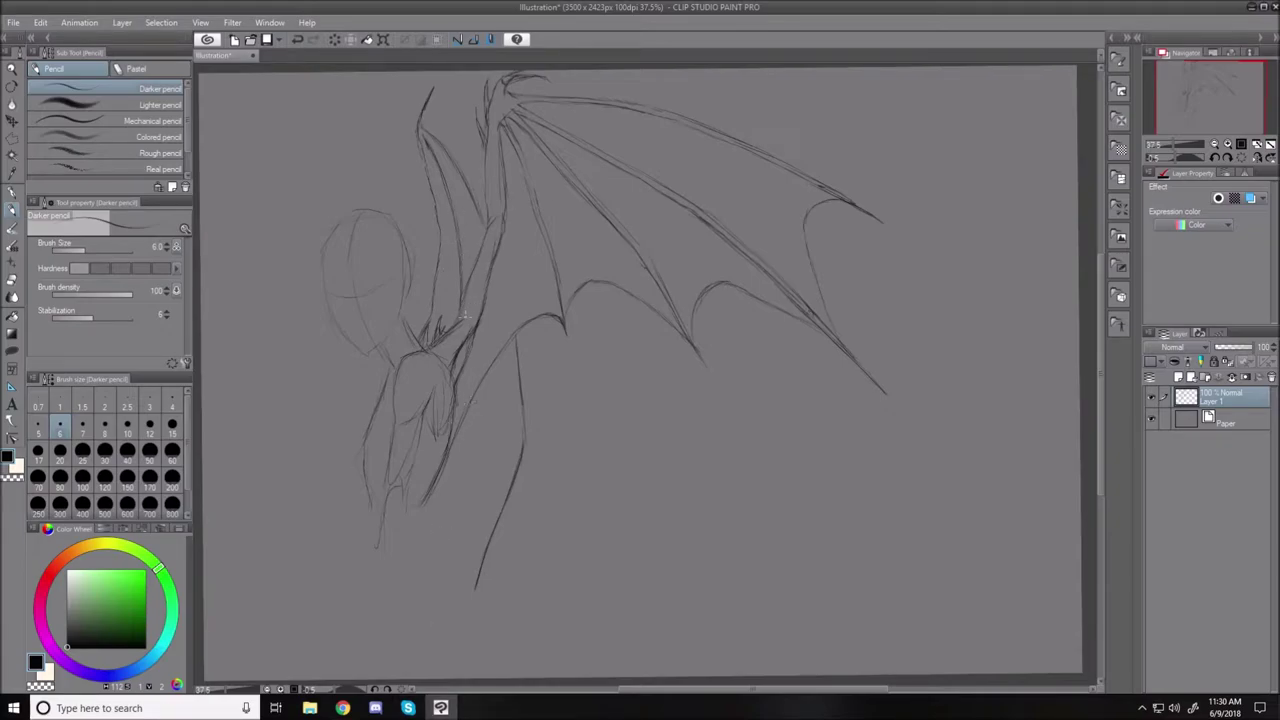
drag(469, 410, 469, 464)
drag(468, 414, 471, 568)
drag(470, 595, 467, 606)
Add inner bone and finger lines along the upper arm and lower membrane of the far wing.
drag(434, 137, 463, 251)
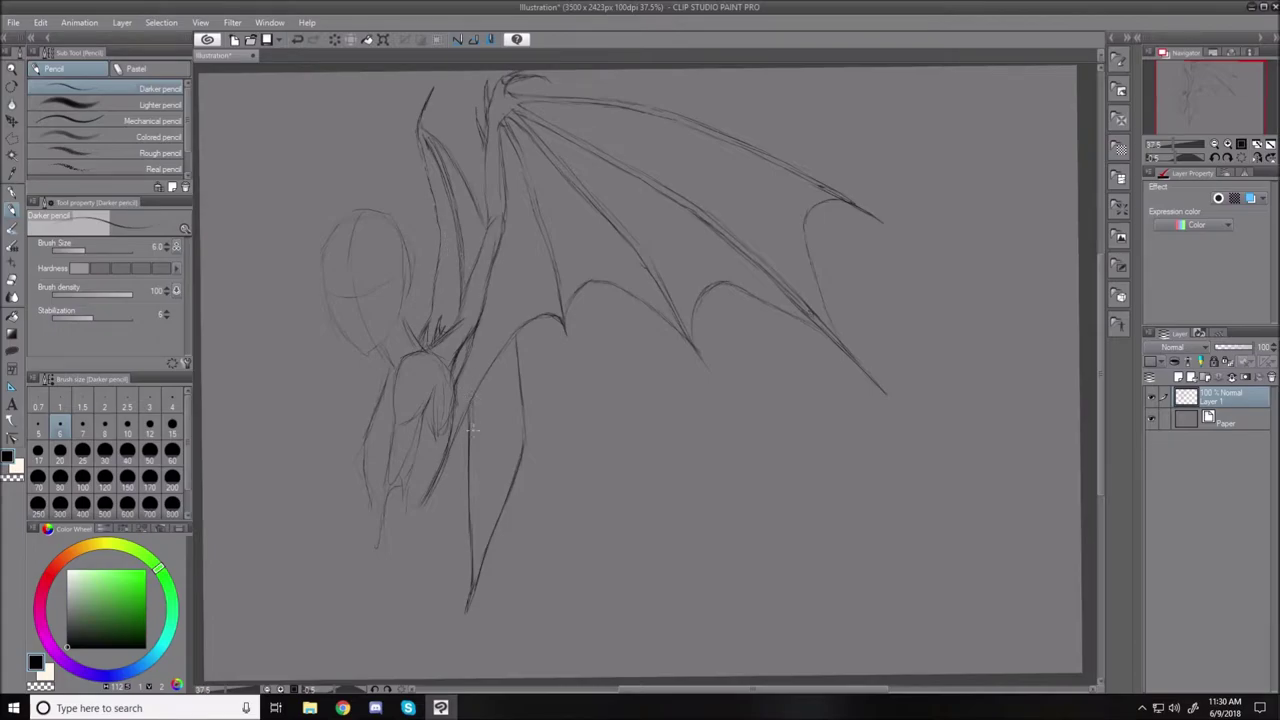
drag(472, 435, 475, 515)
drag(441, 151, 460, 180)
drag(427, 156, 437, 176)
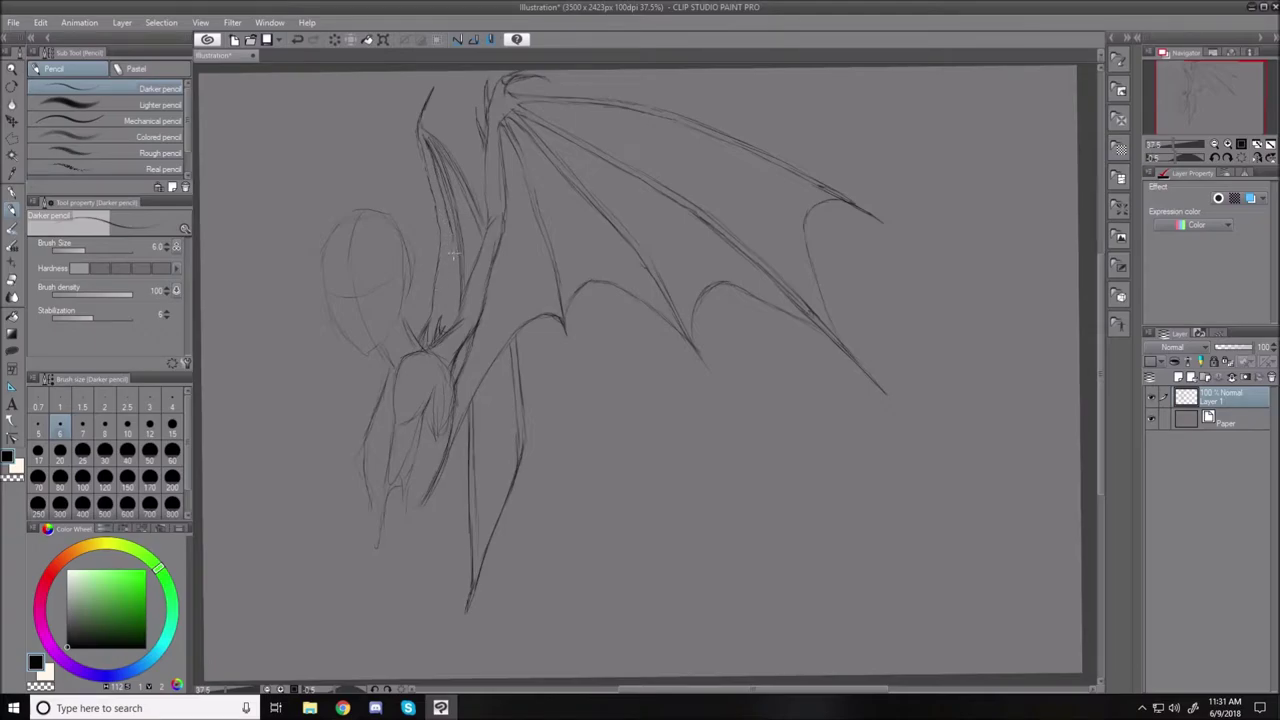
drag(450, 256, 442, 294)
Sketch a small study of a partly folded bat wing in the empty space below the main wing.
mouse_move(555, 561)
mouse_down()
mouse_move(575, 501)
mouse_move(566, 472)
mouse_move(583, 450)
mouse_move(574, 471)
mouse_move(599, 529)
mouse_move(589, 662)
mouse_up()
drag(568, 472, 580, 504)
mouse_move(578, 556)
mouse_down()
mouse_move(576, 612)
mouse_move(542, 668)
mouse_up()
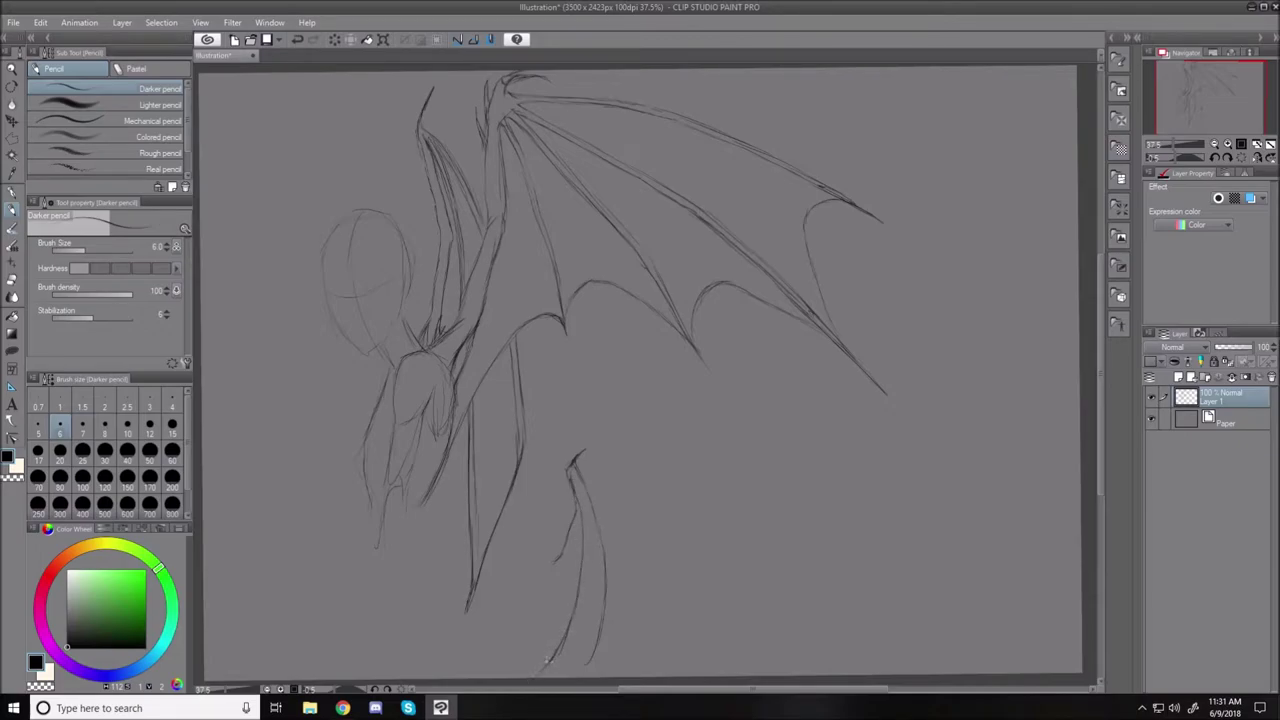
drag(591, 631, 596, 644)
drag(576, 596, 560, 580)
mouse_move(578, 522)
mouse_down()
mouse_move(551, 583)
mouse_move(561, 557)
mouse_move(569, 596)
mouse_move(565, 556)
mouse_move(551, 573)
mouse_move(561, 586)
mouse_move(548, 562)
mouse_move(522, 574)
mouse_move(545, 578)
mouse_move(520, 580)
mouse_move(502, 638)
mouse_move(546, 600)
mouse_move(508, 638)
mouse_up()
drag(550, 574, 526, 560)
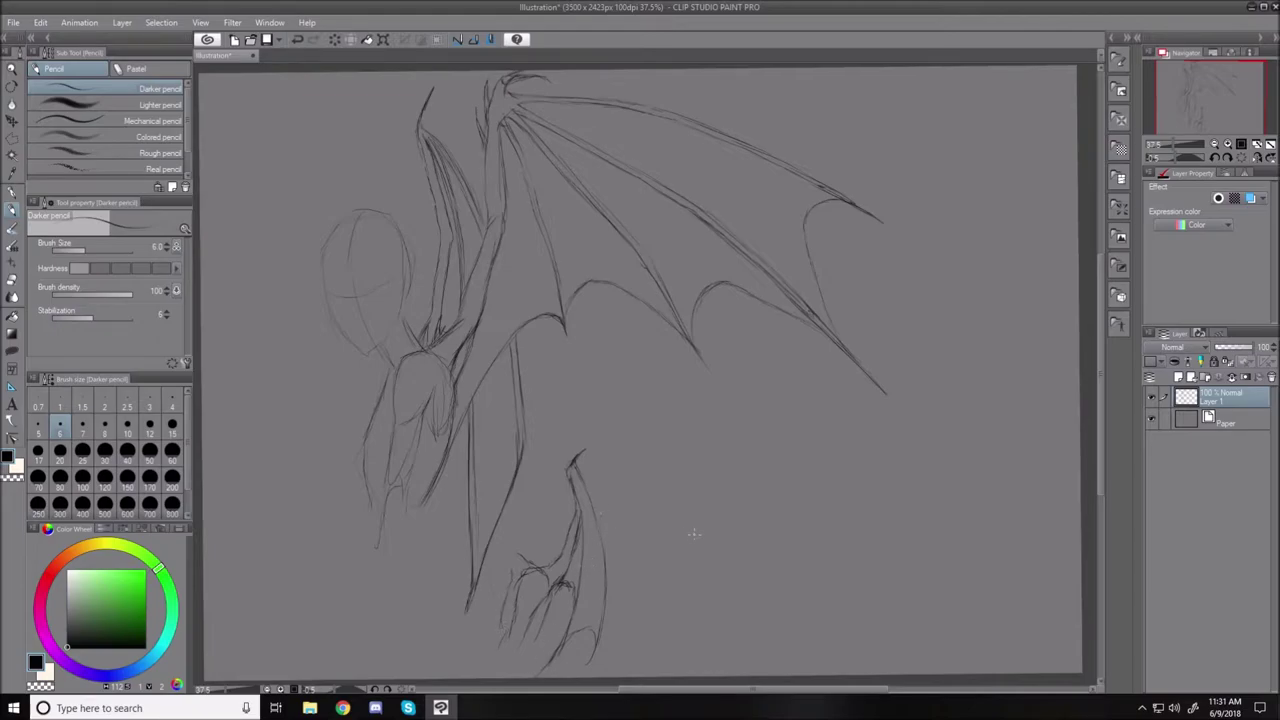
Sketch a second small study of a spread bat wing beside the folded one, with arm, fingers and scalloped membrane.
mouse_move(630, 559)
mouse_down()
mouse_move(648, 539)
mouse_move(640, 456)
mouse_move(645, 480)
mouse_up()
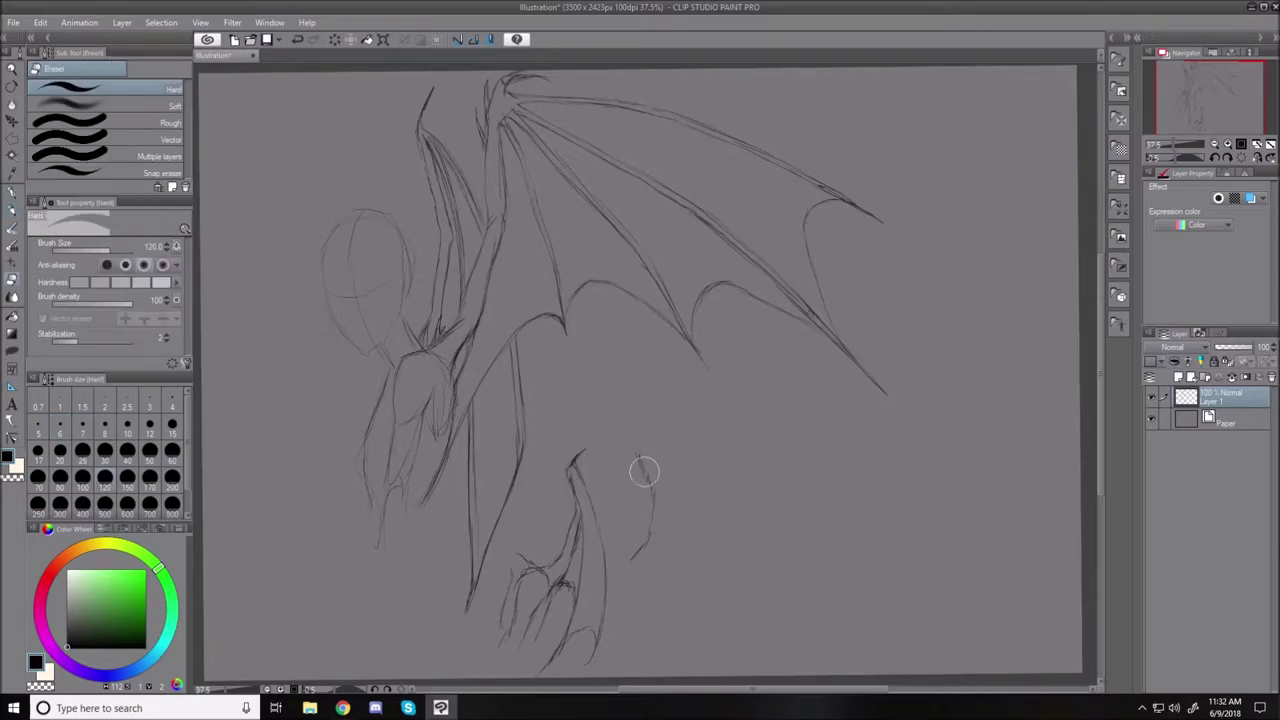
drag(625, 558, 629, 547)
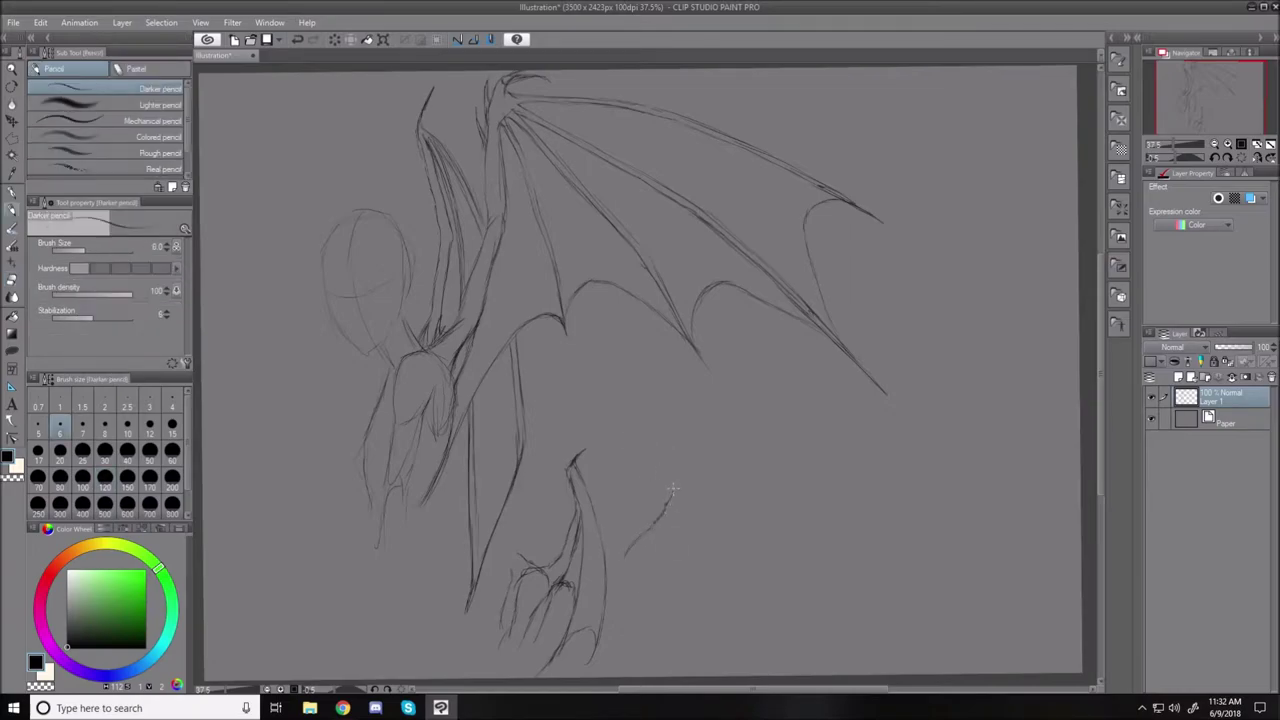
drag(652, 522, 686, 446)
drag(686, 446, 777, 421)
drag(762, 423, 815, 410)
mouse_move(861, 476)
mouse_down()
mouse_move(781, 545)
mouse_move(758, 538)
mouse_up()
mouse_move(684, 452)
mouse_down()
mouse_move(825, 411)
mouse_move(793, 444)
mouse_up()
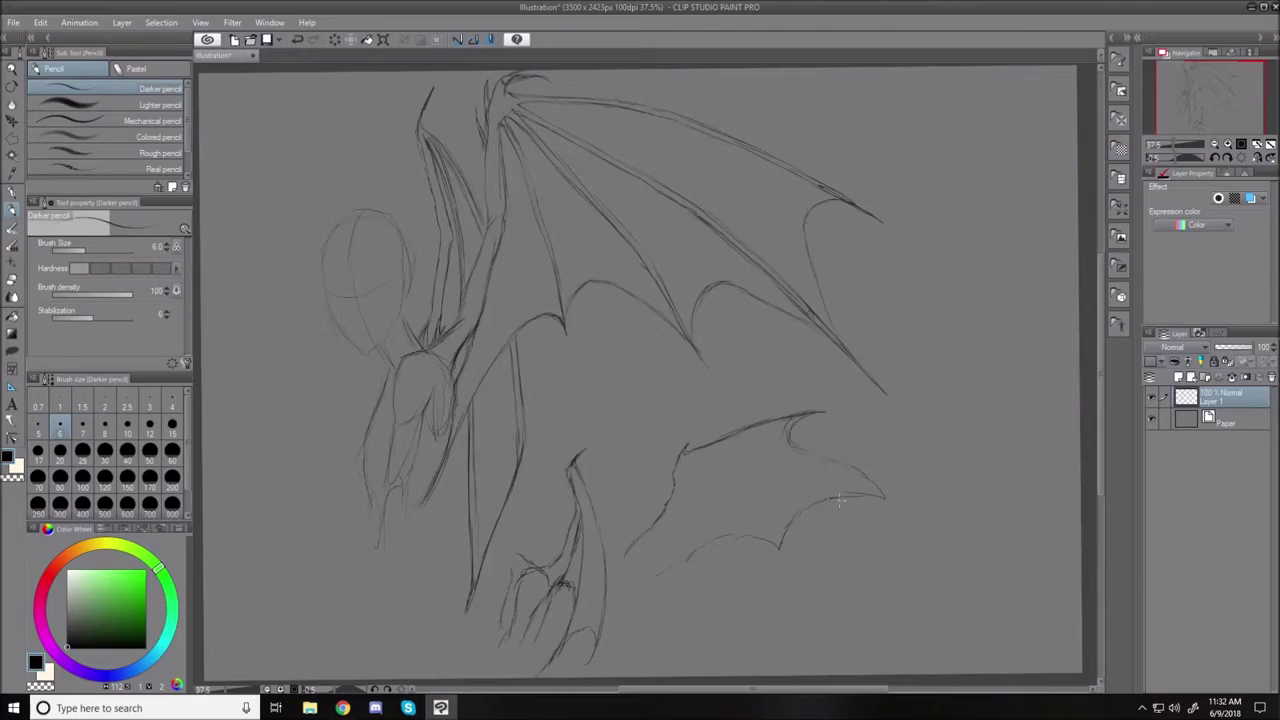
mouse_move(686, 462)
mouse_down()
mouse_move(840, 467)
mouse_move(884, 494)
mouse_up()
Erase both small wing studies below the main wing.
key(e)
mouse_move(577, 478)
mouse_down()
mouse_move(587, 446)
mouse_move(509, 622)
mouse_move(533, 544)
mouse_move(533, 636)
mouse_move(578, 498)
mouse_move(549, 674)
mouse_move(602, 586)
mouse_move(635, 485)
mouse_move(644, 584)
mouse_move(693, 536)
mouse_move(747, 434)
mouse_move(728, 552)
mouse_move(807, 410)
mouse_move(779, 533)
mouse_move(819, 470)
mouse_move(816, 545)
mouse_move(864, 464)
mouse_move(874, 516)
mouse_up()
key(p)
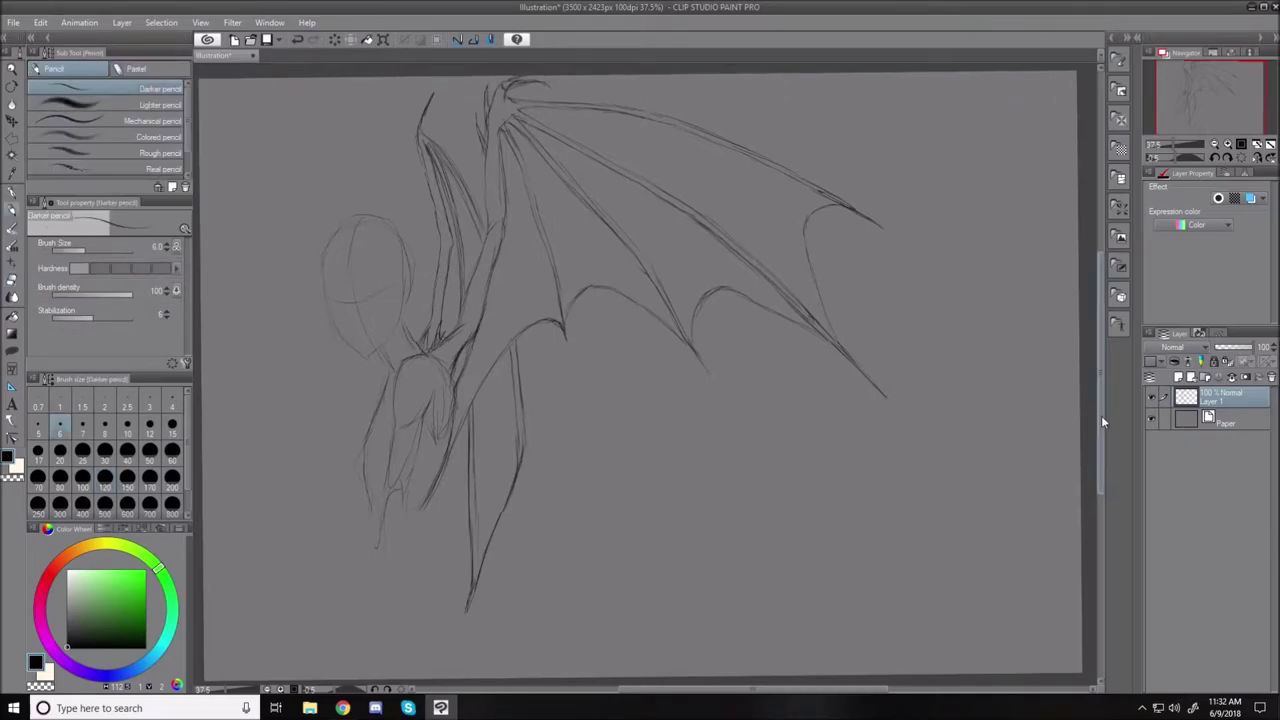
Add a new raster layer above the sketch and set the drawing colour to a muted red.
scroll(1101, 415, up, 1)
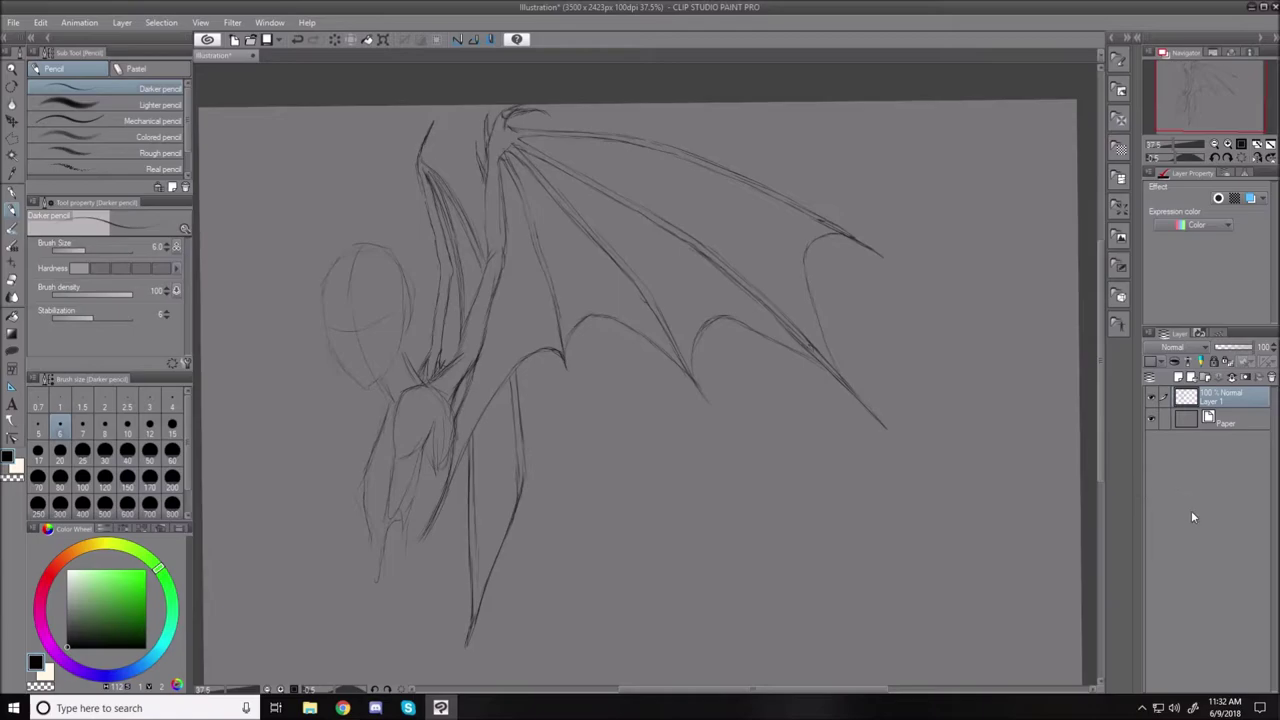
click(1180, 377)
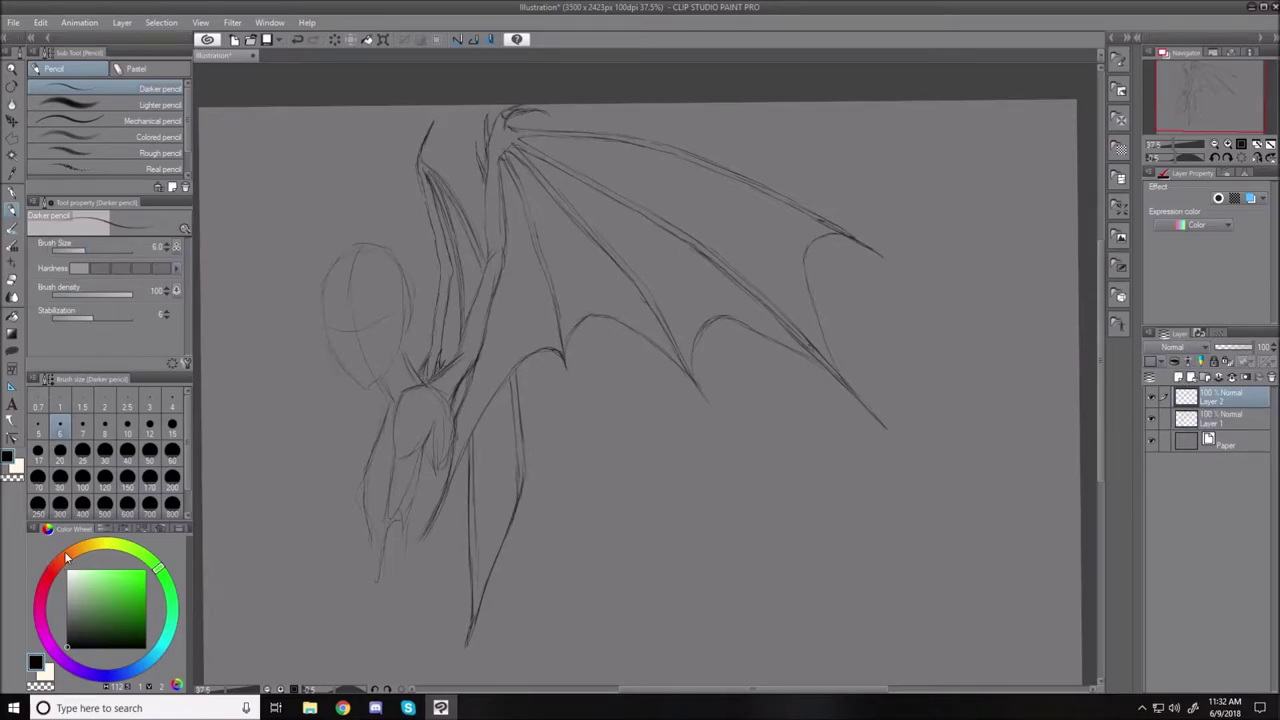
click(54, 570)
click(127, 605)
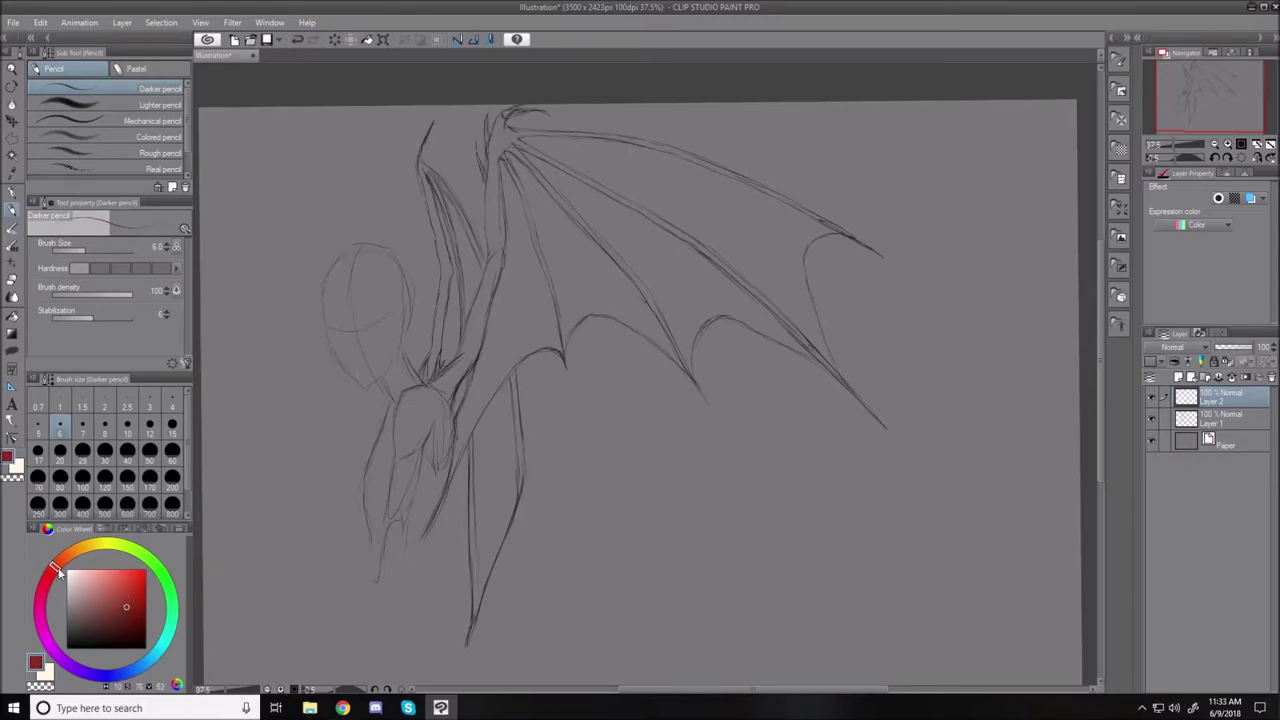
drag(133, 588, 112, 595)
Select the whole near wing with a Polyline selection traced along the shoulder, scalloped membrane edge, outer finger, thumb claw and arm.
click(12, 145)
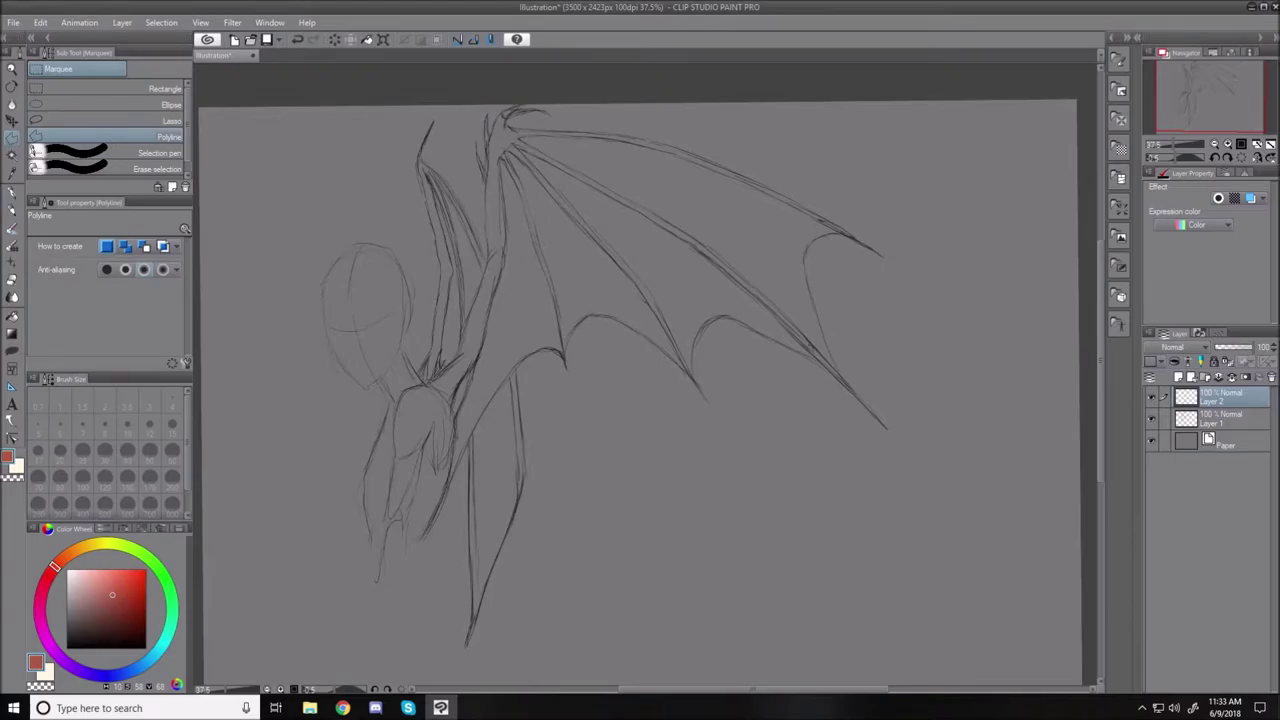
click(426, 385)
click(448, 400)
click(453, 417)
click(456, 456)
click(450, 475)
click(444, 500)
click(466, 443)
click(486, 405)
click(513, 371)
click(566, 342)
click(591, 315)
click(610, 318)
click(675, 361)
click(698, 388)
click(692, 369)
click(693, 346)
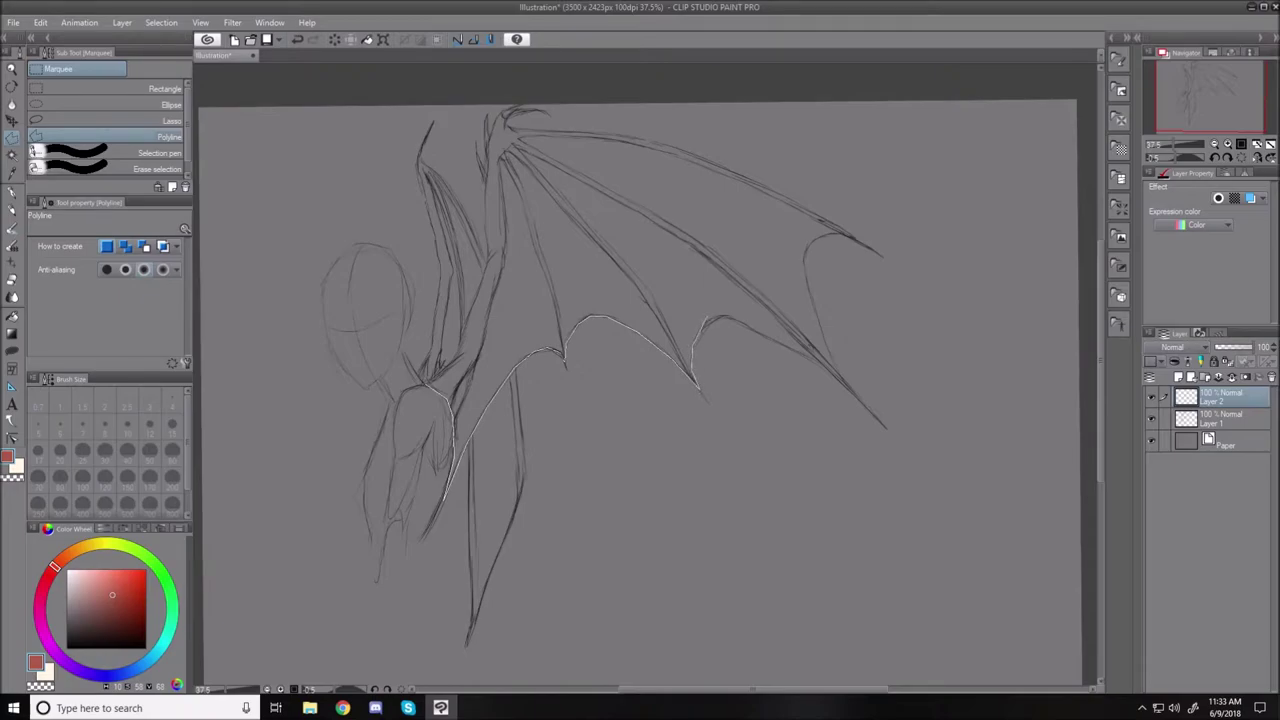
click(725, 317)
click(758, 328)
click(808, 355)
click(818, 330)
click(868, 250)
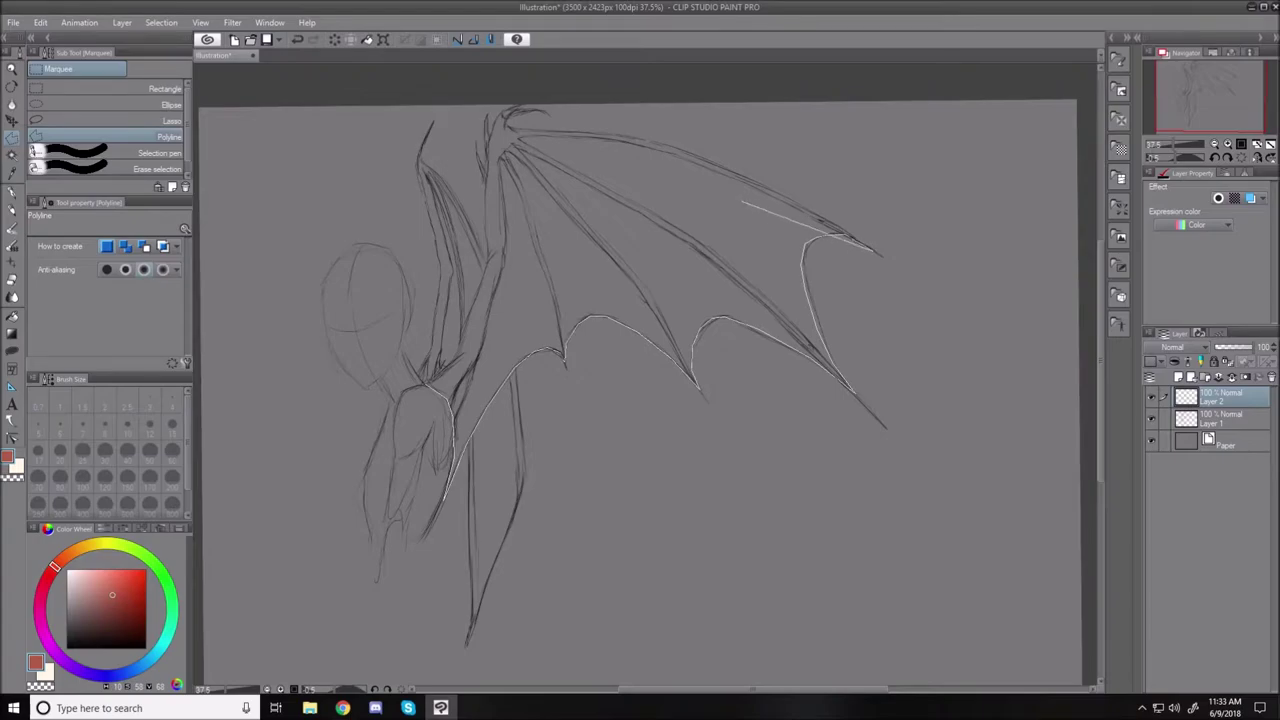
click(817, 214)
click(737, 172)
click(665, 145)
click(591, 132)
click(521, 130)
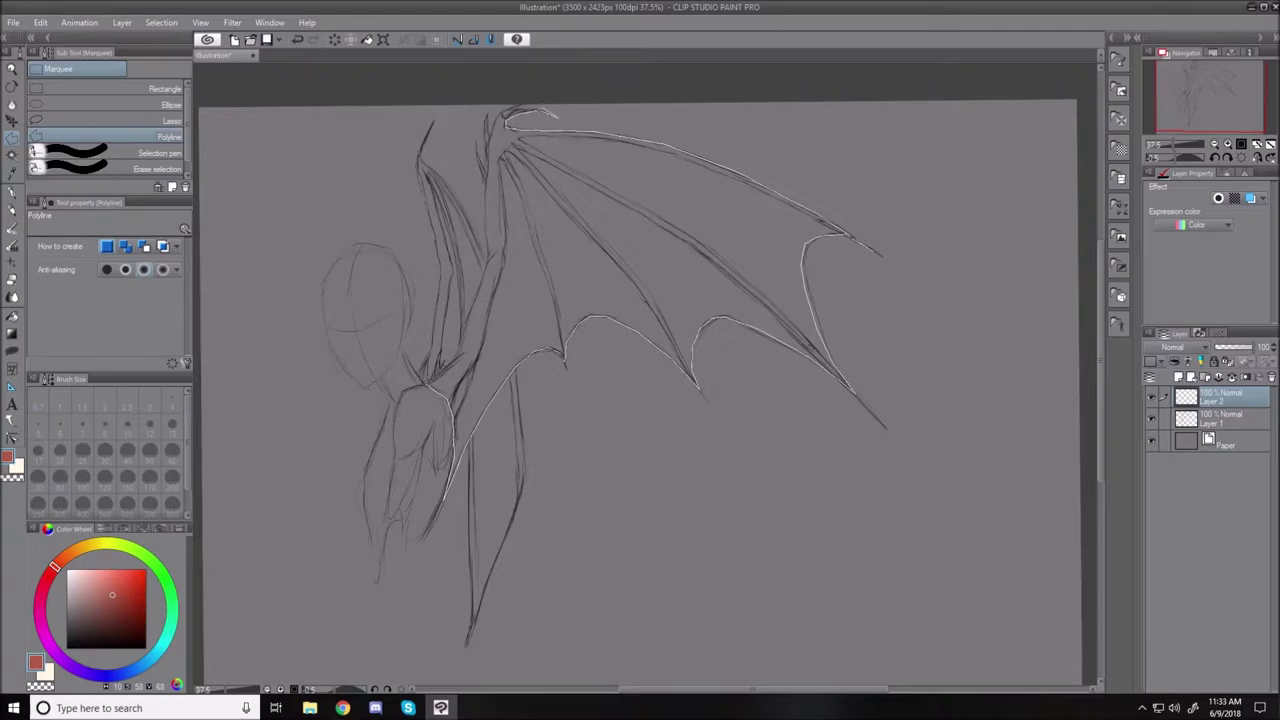
double_click(537, 110)
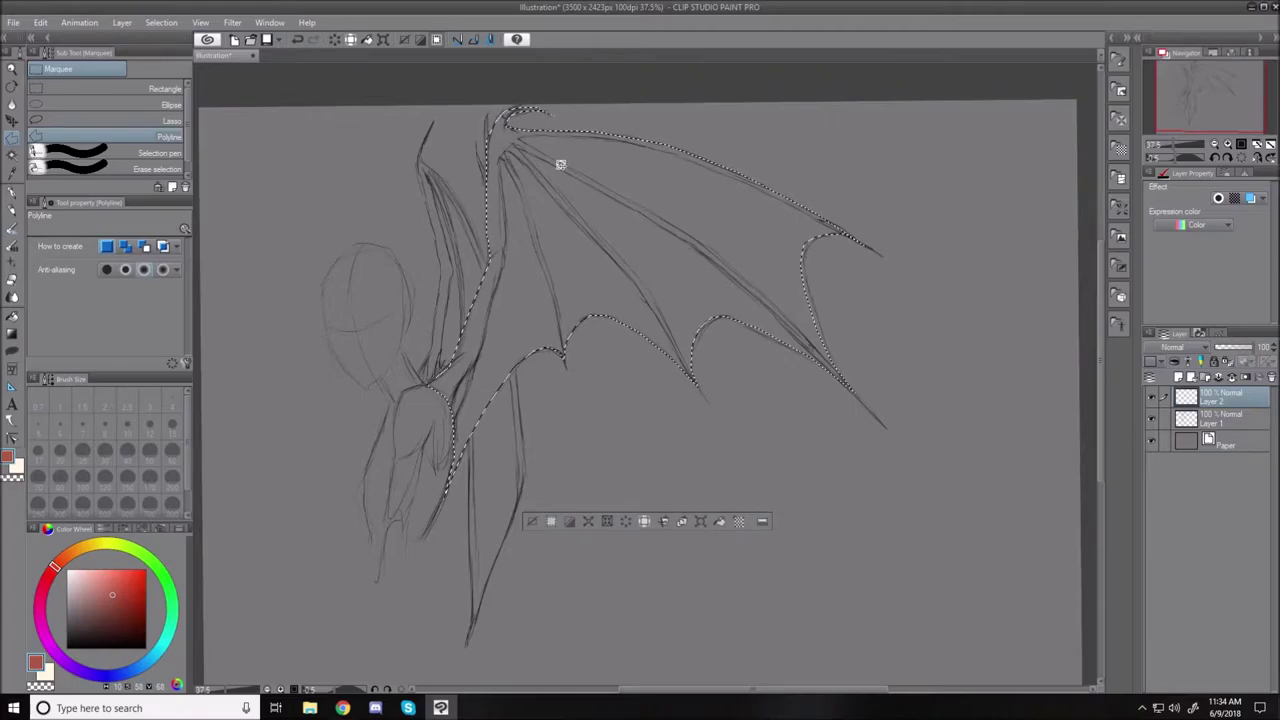
Fill the wing selection with the muted red and move the colour layer beneath the sketch layer.
key(ctrl+u)
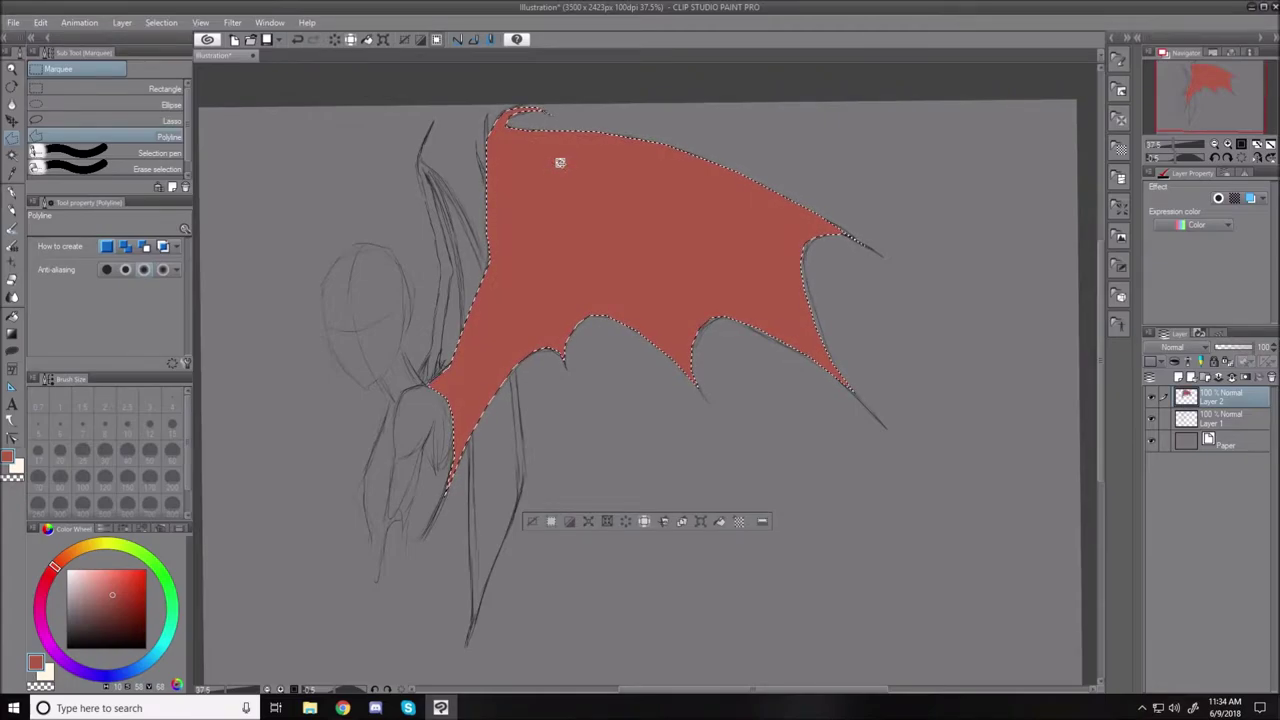
drag(1218, 401, 1214, 425)
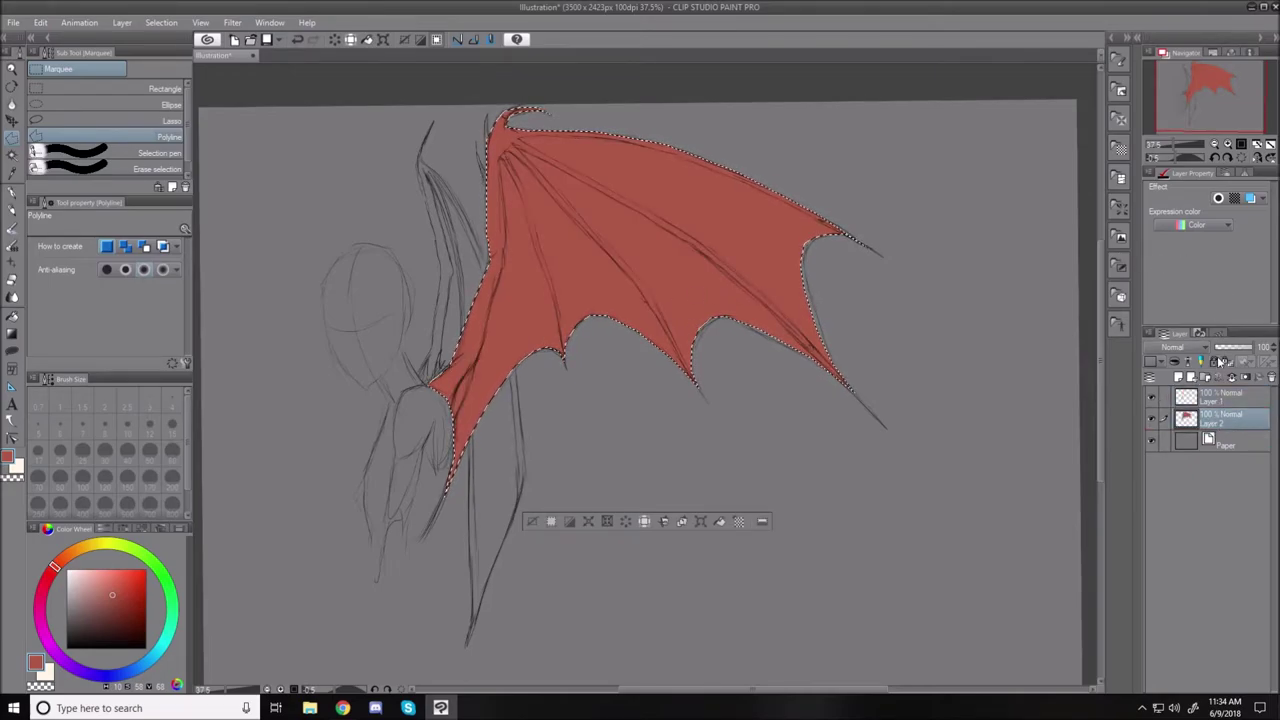
Lower the sketch layer's opacity to 31%, then make the colour layer active and clear the selection.
click(1225, 400)
drag(1258, 347, 1227, 350)
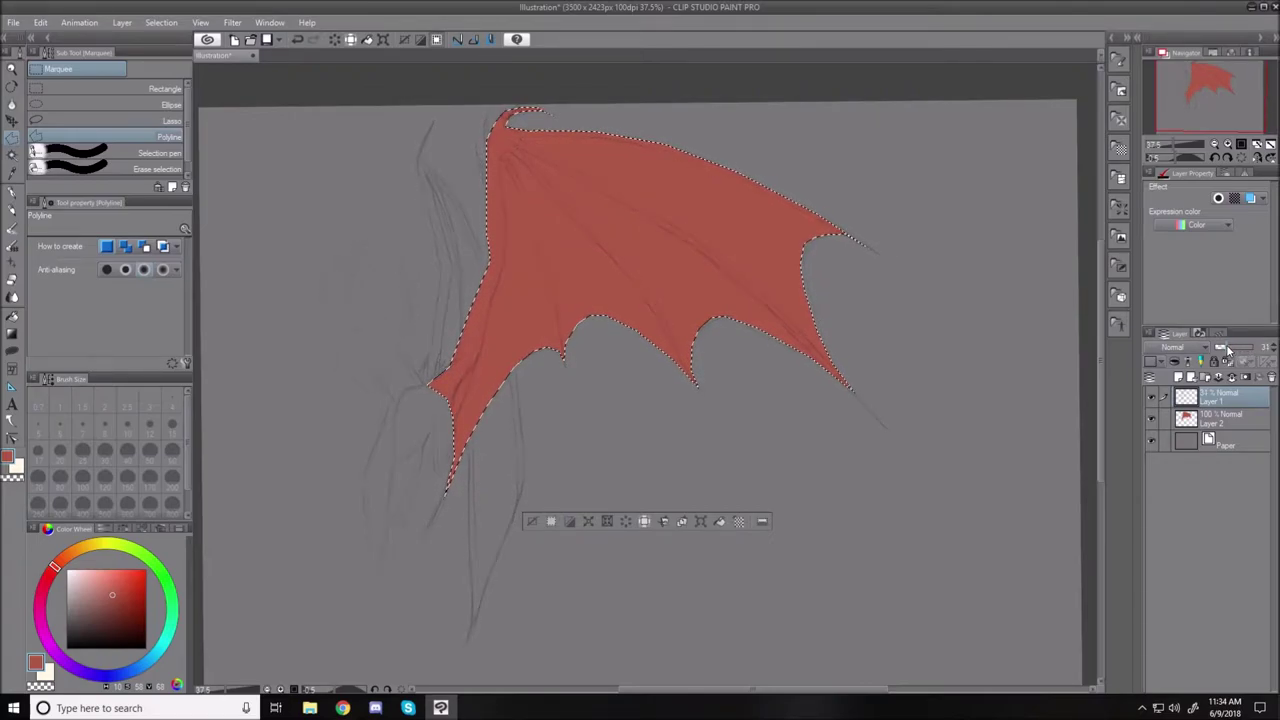
click(1222, 426)
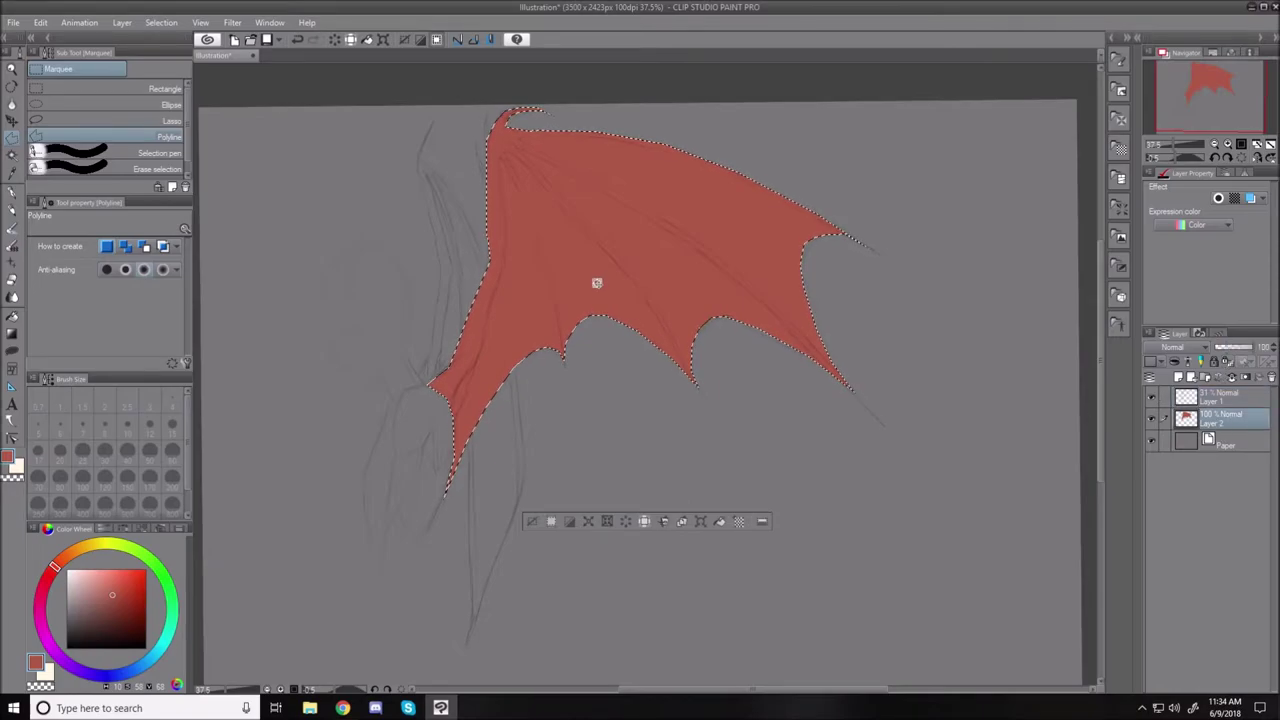
click(532, 521)
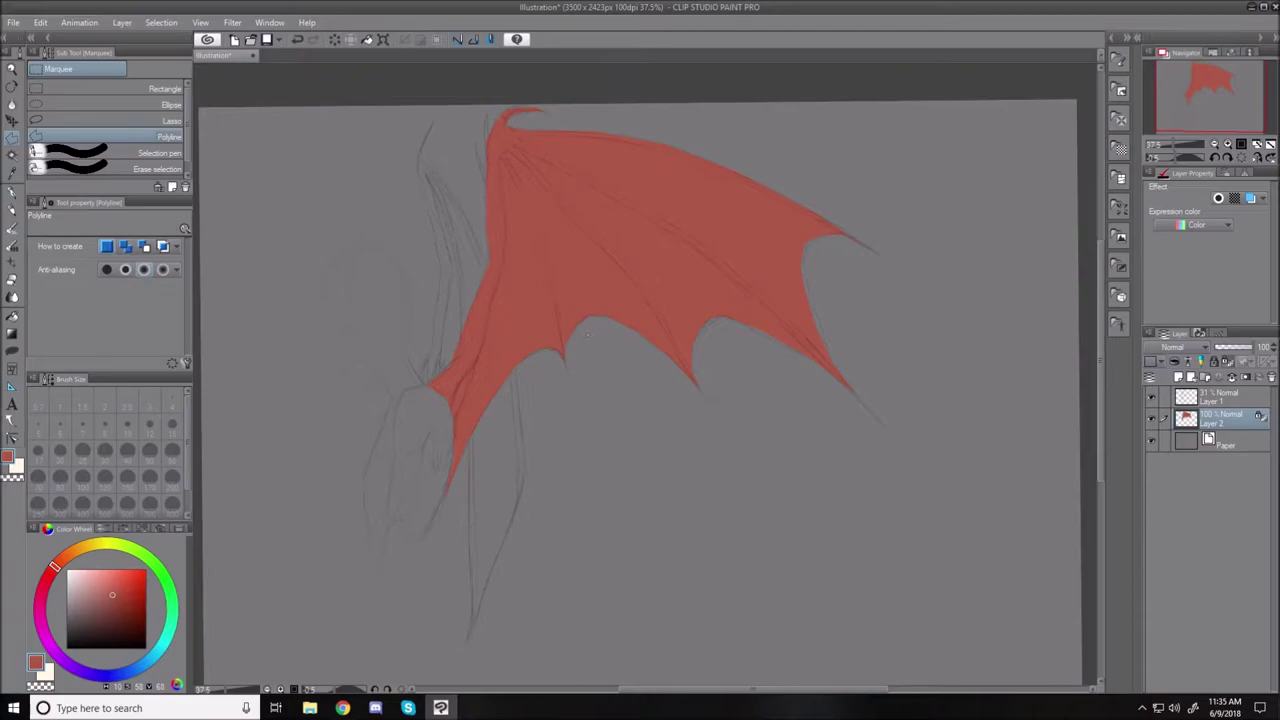
Paint the figure's head, neck and torso in a light skin tone with the Soft airbrush at size 100.
scroll(498, 320, up, 1)
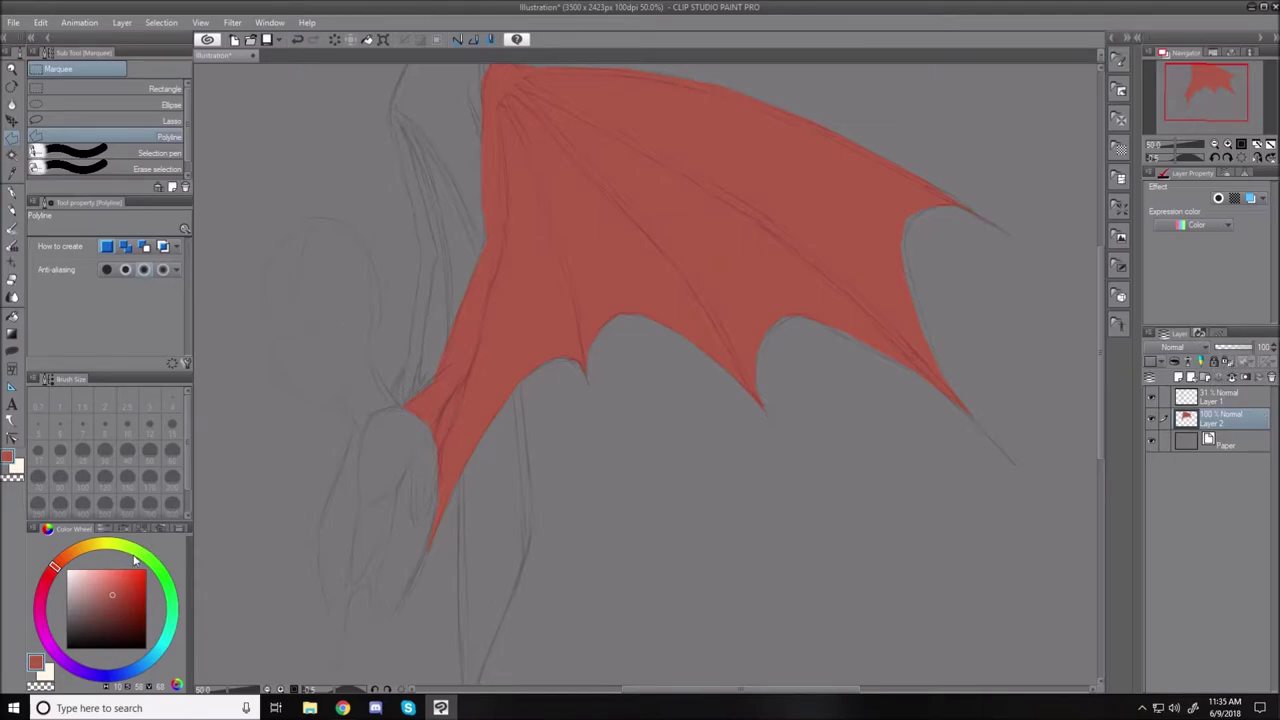
click(121, 529)
click(175, 610)
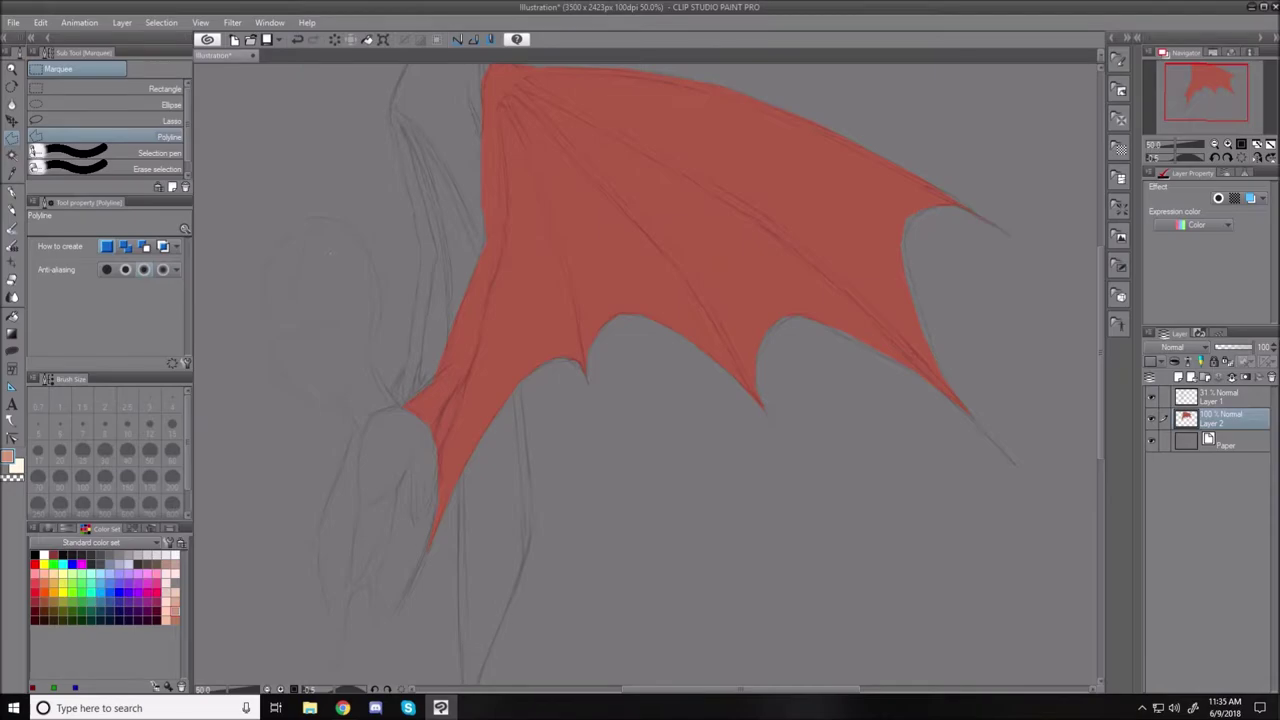
click(12, 246)
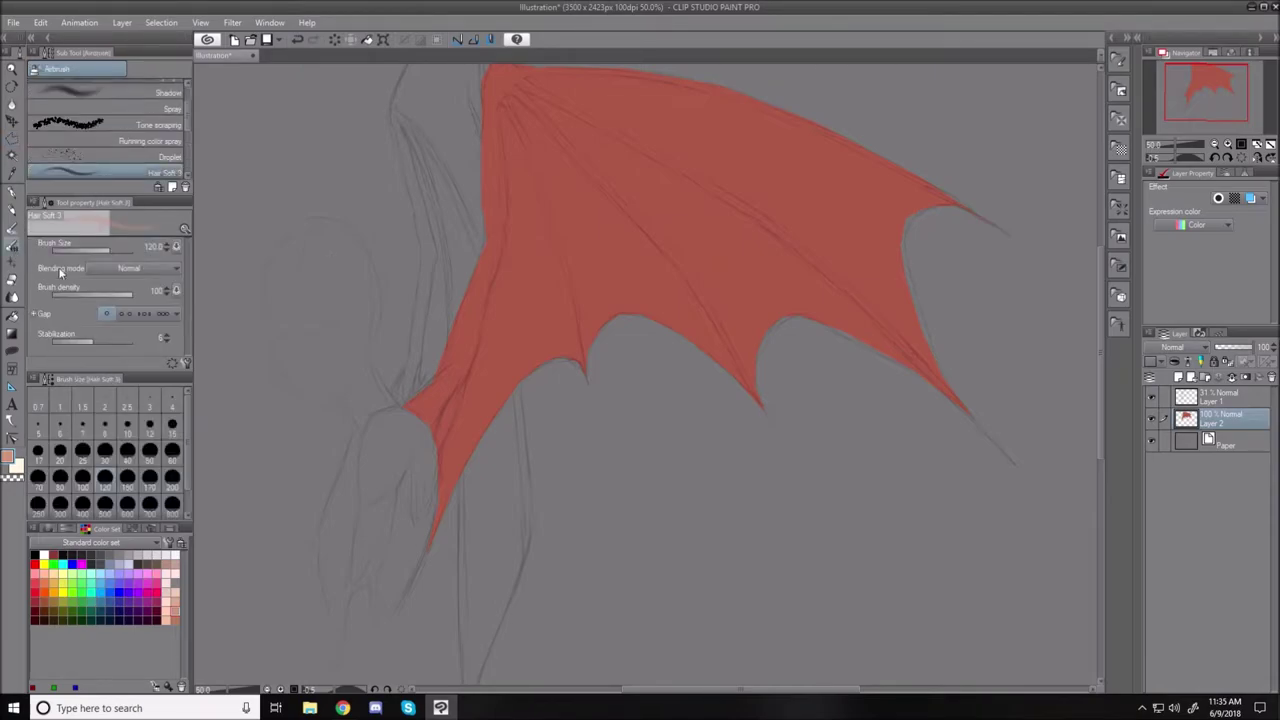
scroll(187, 122, up, 3)
click(166, 105)
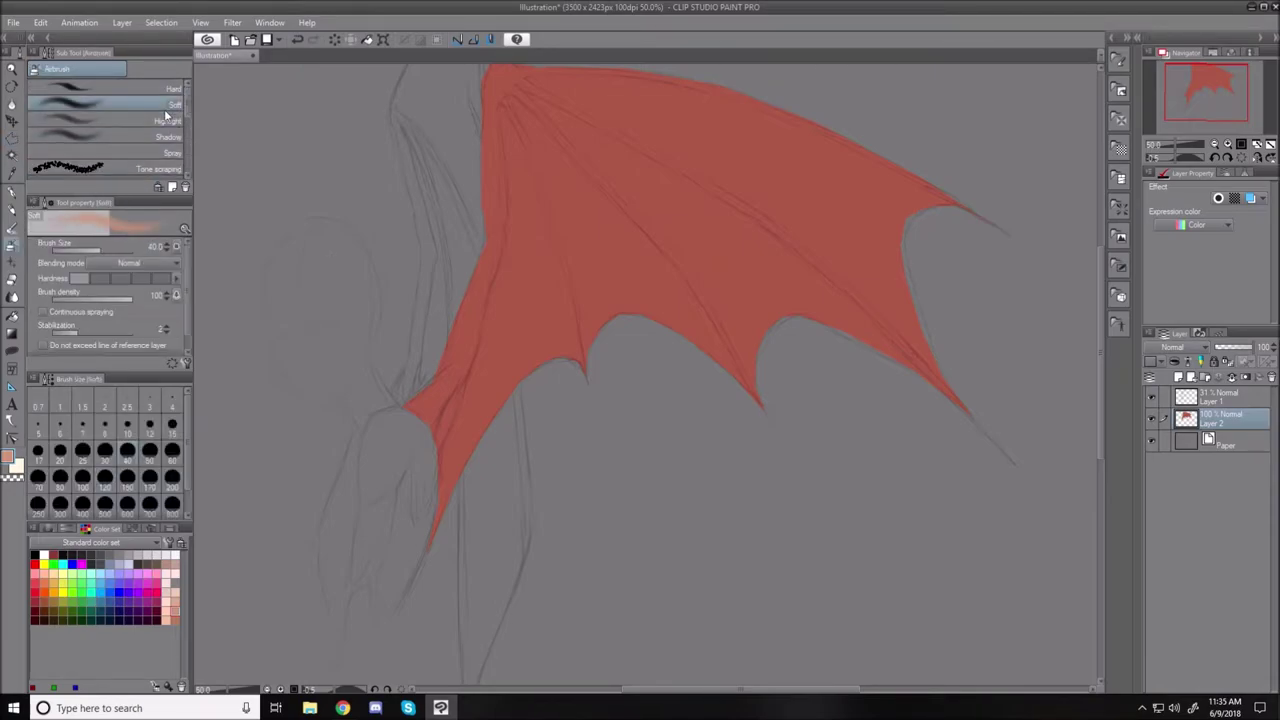
mouse_move(339, 260)
mouse_down()
mouse_move(300, 263)
mouse_move(314, 277)
mouse_move(297, 275)
mouse_move(305, 365)
mouse_move(328, 343)
mouse_move(325, 311)
mouse_move(343, 317)
mouse_move(348, 265)
mouse_move(321, 244)
mouse_move(336, 246)
mouse_move(347, 350)
mouse_move(332, 381)
mouse_move(320, 261)
mouse_move(302, 261)
mouse_move(310, 341)
mouse_move(332, 382)
mouse_move(340, 366)
mouse_move(396, 443)
mouse_move(350, 385)
mouse_move(377, 397)
mouse_move(418, 456)
mouse_move(410, 509)
mouse_move(385, 446)
mouse_move(380, 495)
mouse_move(372, 433)
mouse_move(345, 526)
mouse_move(360, 475)
mouse_move(346, 583)
mouse_move(408, 505)
mouse_move(351, 627)
mouse_move(378, 573)
mouse_move(406, 433)
mouse_move(418, 449)
mouse_move(408, 551)
mouse_move(384, 590)
mouse_move(412, 443)
mouse_move(401, 527)
mouse_up()
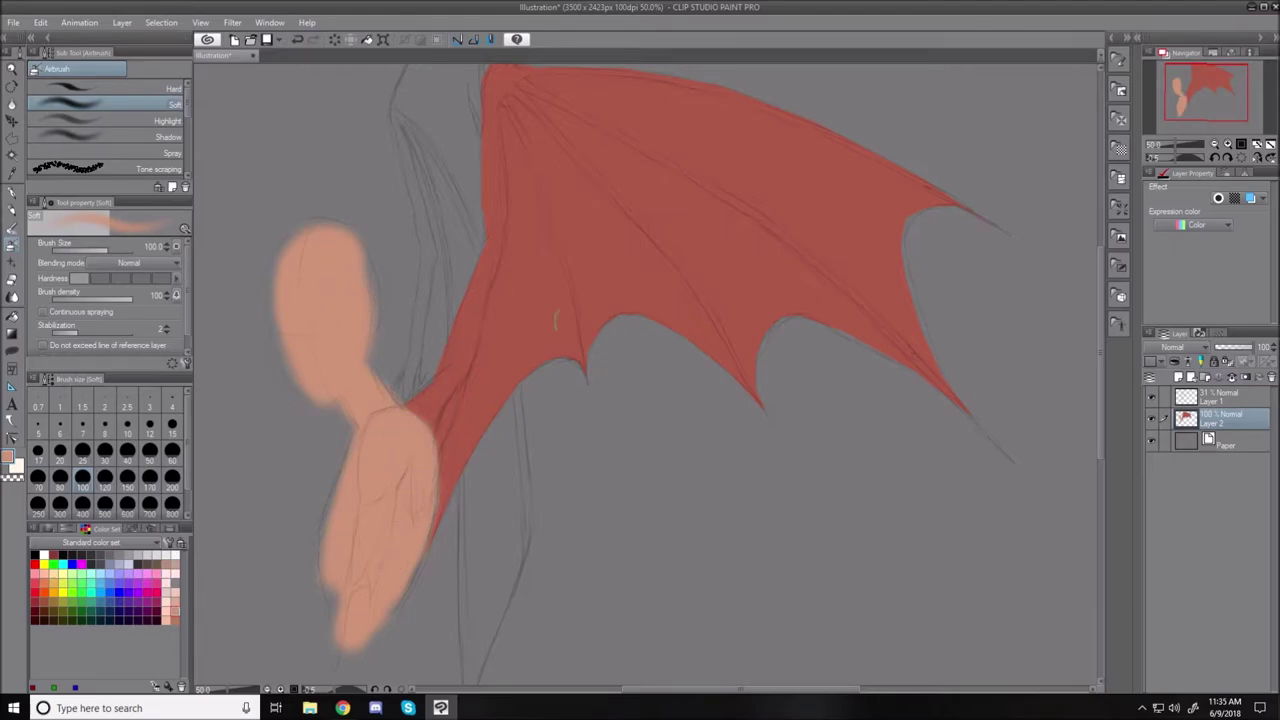
Lock the colour layer's transparent pixels and choose a muted orange-brown on the colour wheel.
click(1227, 360)
click(50, 529)
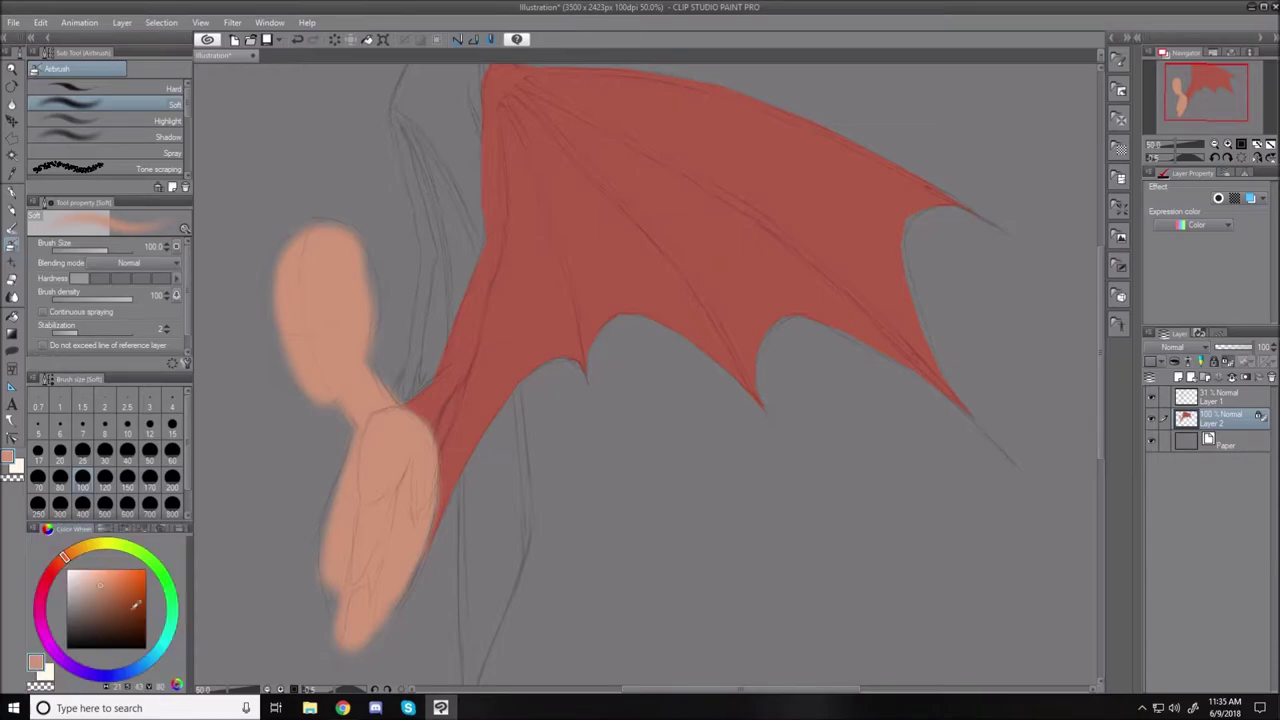
drag(122, 600, 111, 588)
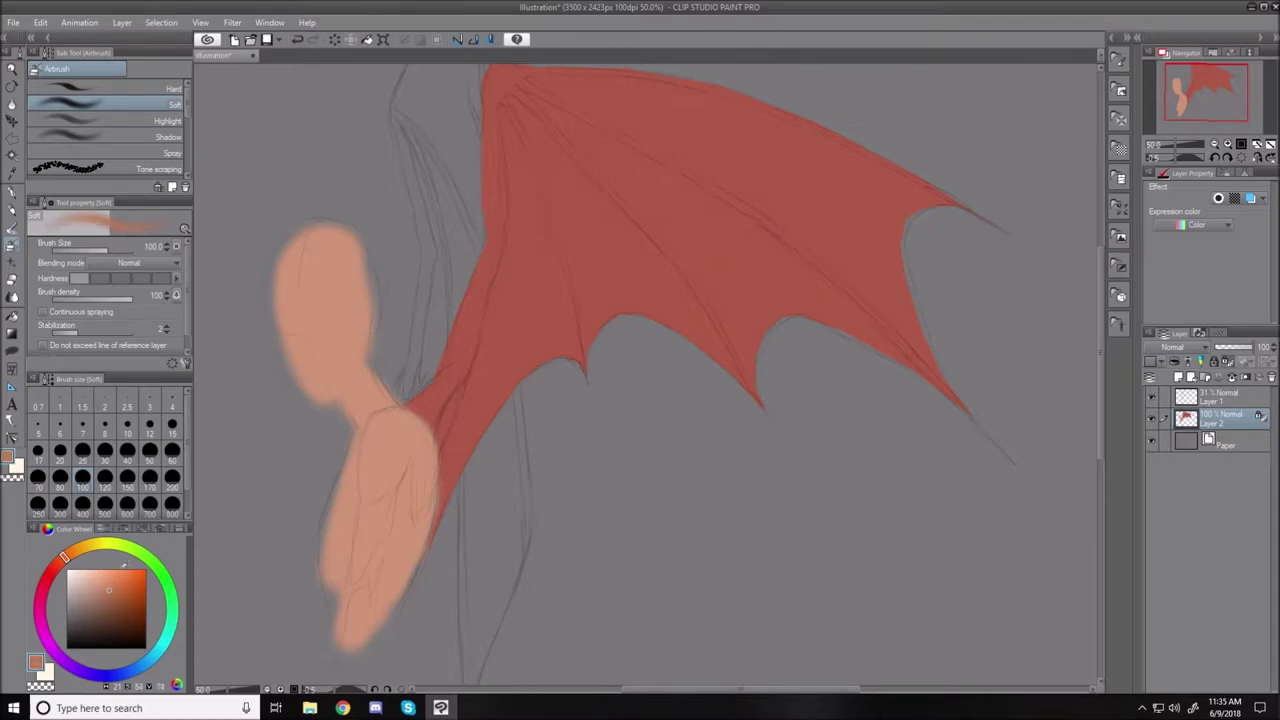
click(113, 595)
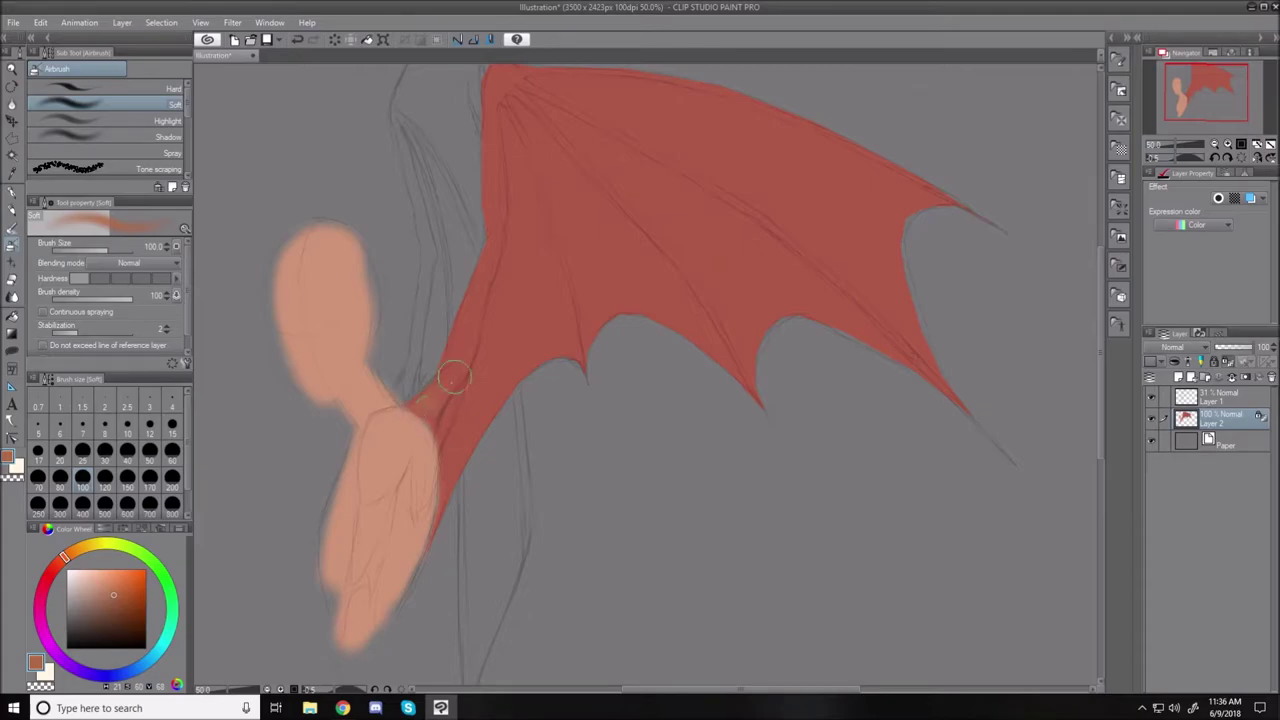
Paint the wing's upper arm from shoulder to elbow in the orange-brown with the Soft airbrush reduced to size 40.
key(bracketleft)
key(bracketleft)
key(bracketleft)
key(bracketleft)
key(bracketleft)
drag(452, 360, 490, 240)
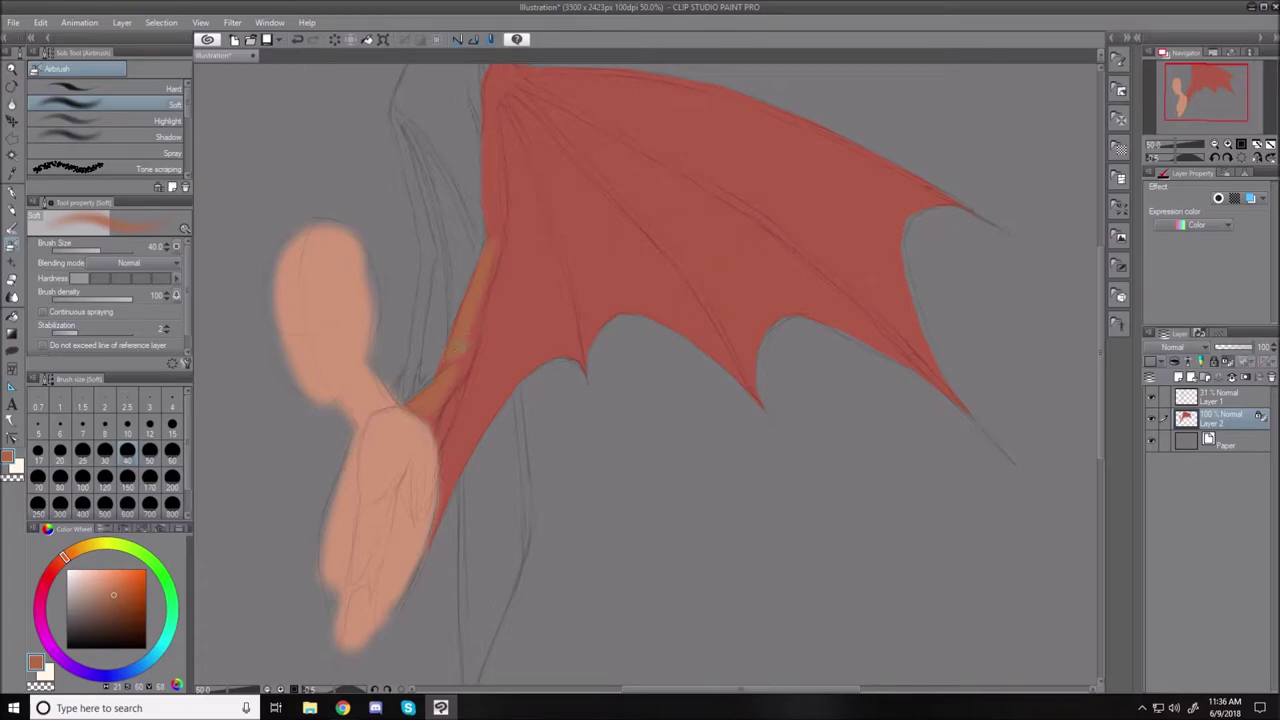
Paint the wing's forearm from the elbow up to the wrist in the same orange-brown at brush size 30.
key(bracketleft)
key(bracketleft)
key(bracketleft)
key(bracketleft)
key(bracketleft)
key(bracketright)
key(bracketright)
key(bracketright)
key(bracketright)
mouse_move(495, 205)
mouse_down()
mouse_move(487, 156)
mouse_move(501, 76)
mouse_up()
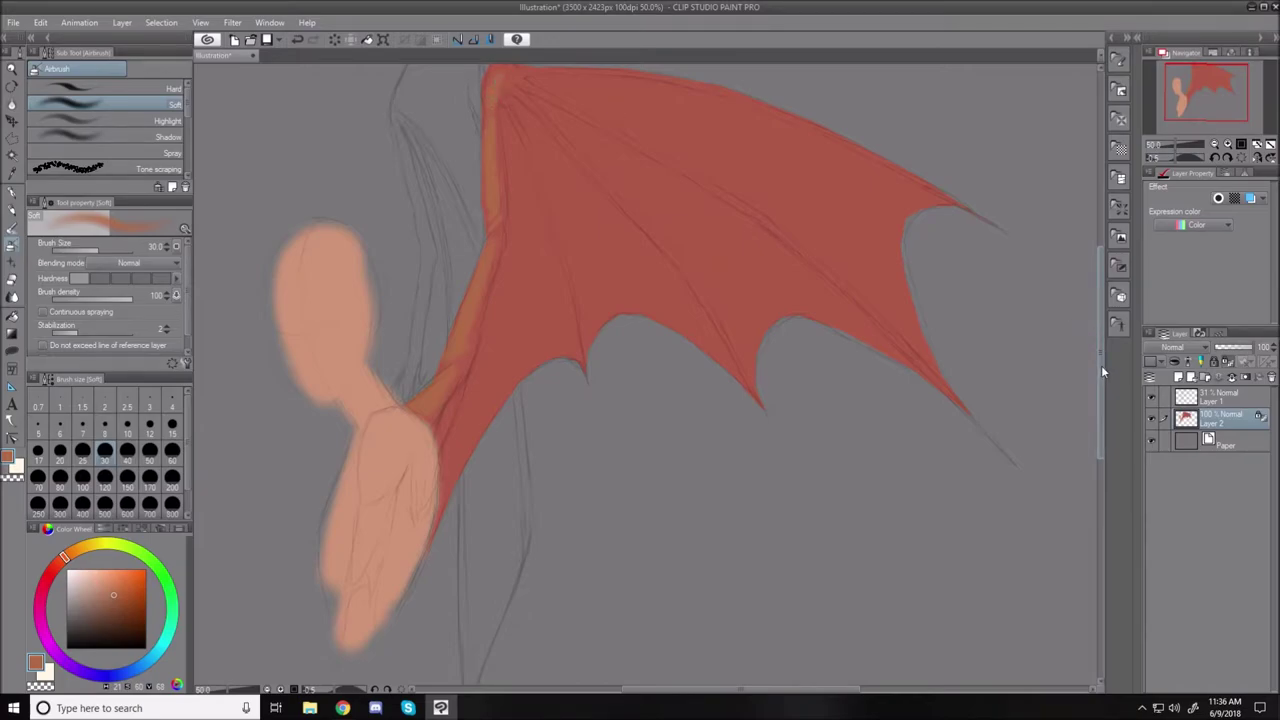
scroll(1100, 366, up, 2)
drag(494, 160, 500, 138)
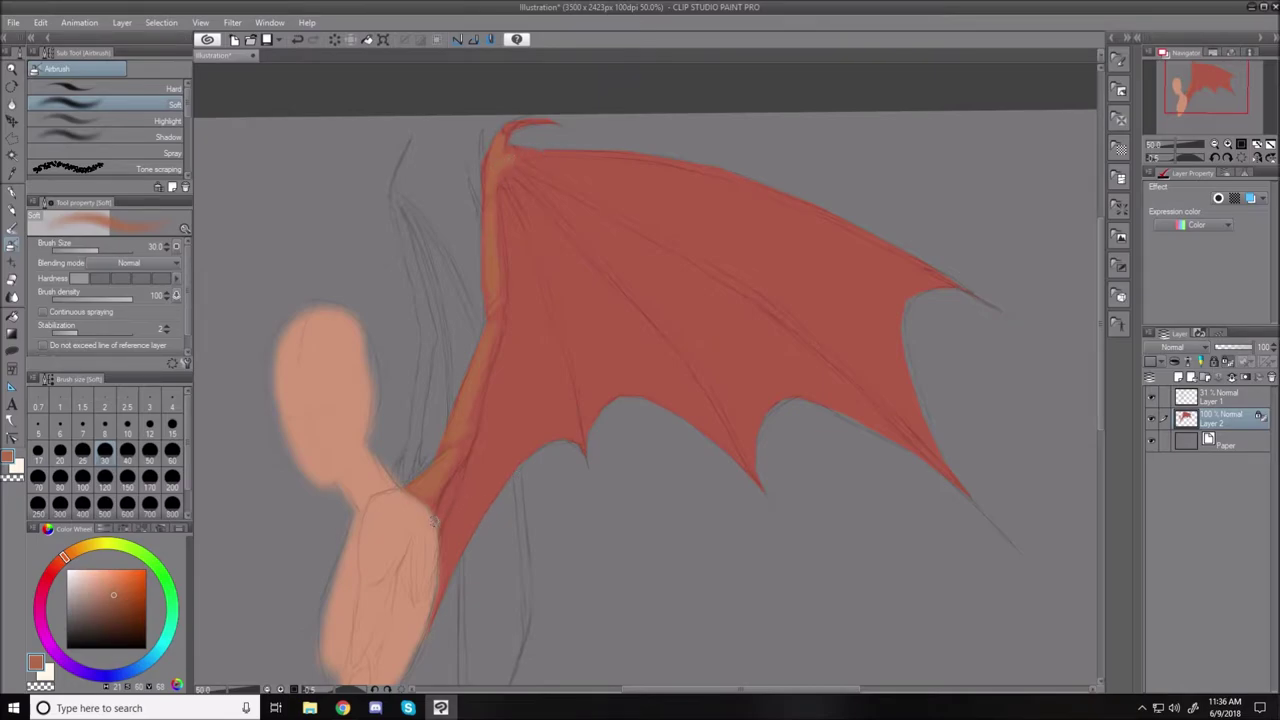
Paint the short muscle strip beside the shoulder in orange-brown with a smaller brush.
key(bracketleft)
key(bracketleft)
key(bracketleft)
drag(440, 486, 431, 506)
key(bracketright)
Paint all the wing's finger bones, including the leading edge, in orange-brown at size 12, rotating the canvas as needed and straightening it again.
key(bracketleft)
key(bracketleft)
key(bracketleft)
key(bracketleft)
key(bracketleft)
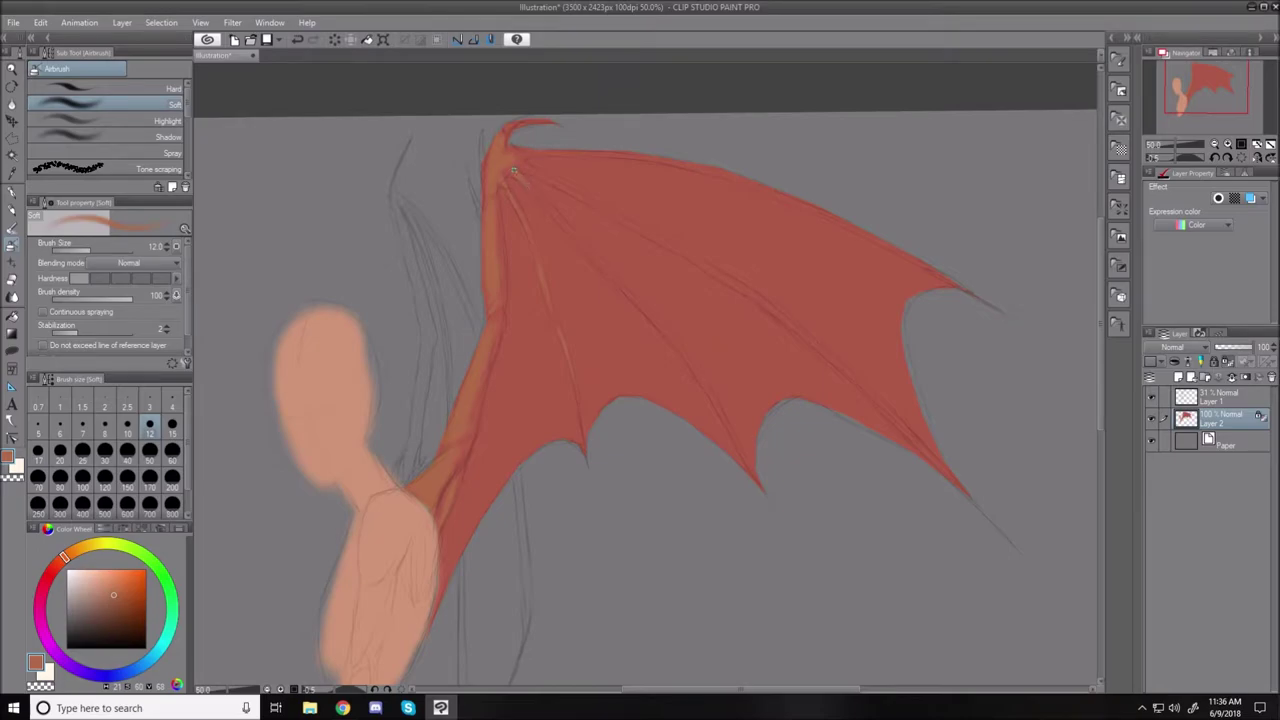
drag(510, 162, 527, 168)
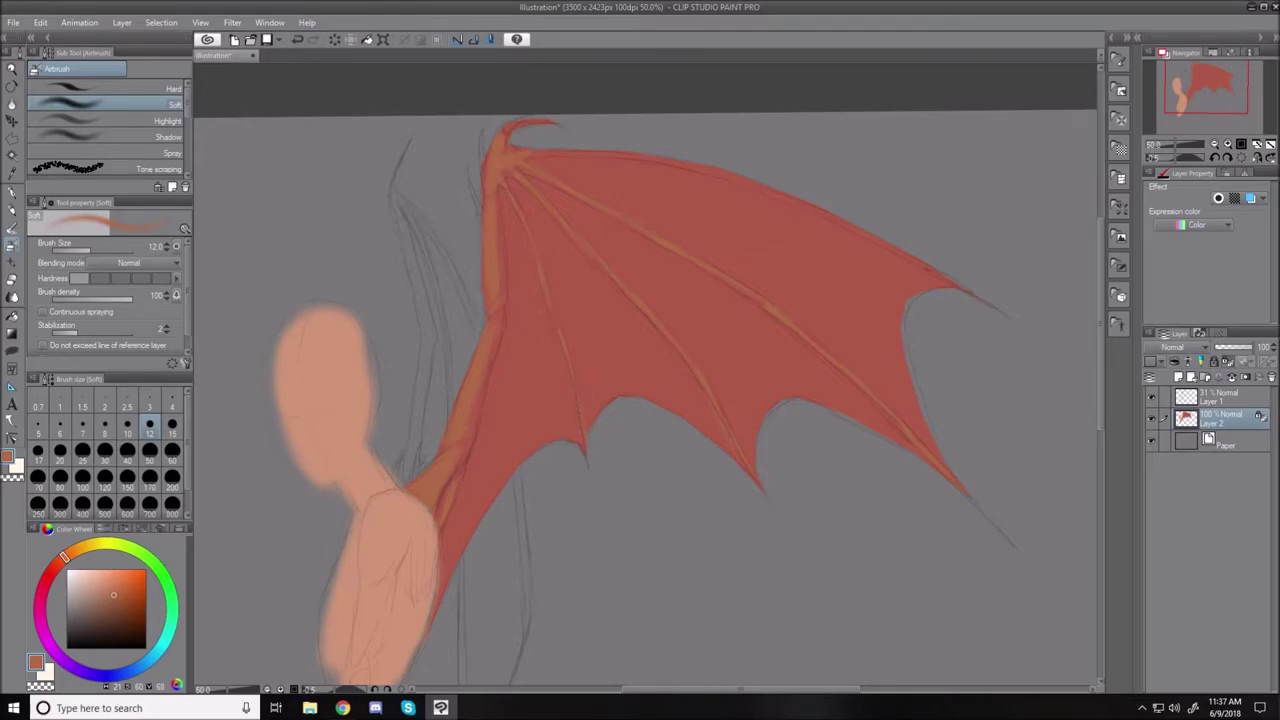
drag(674, 118, 820, 196)
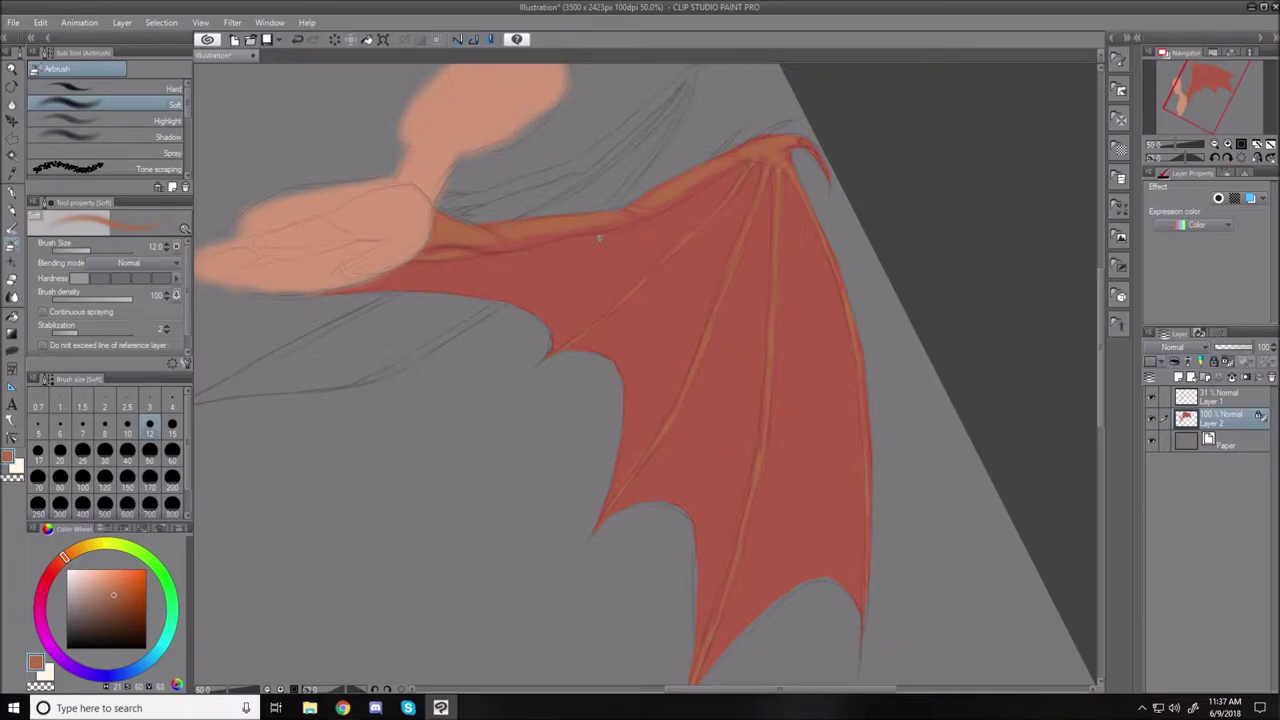
key(r)
mouse_move(385, 125)
mouse_down()
mouse_move(317, 209)
mouse_move(356, 404)
mouse_up()
key(b)
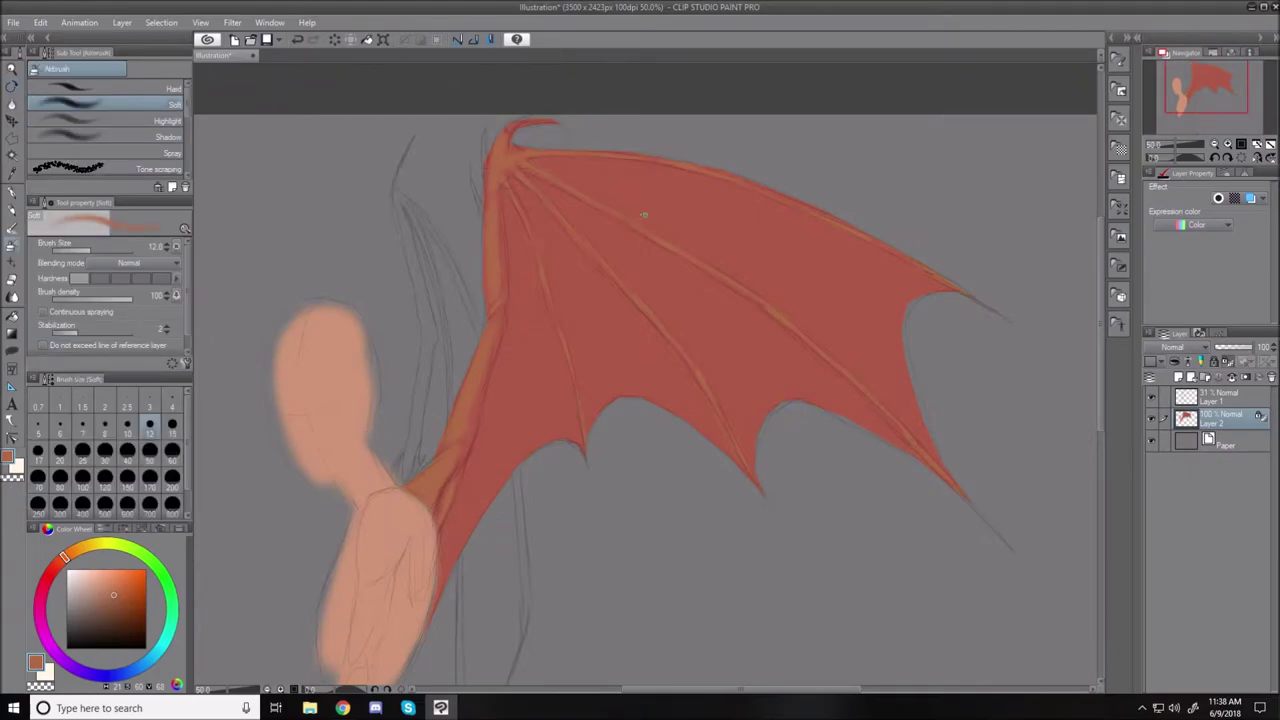
Choose a lighter peach and highlight the shoulder end of the wing's upper arm at brush sizes up to 40.
click(111, 578)
click(106, 580)
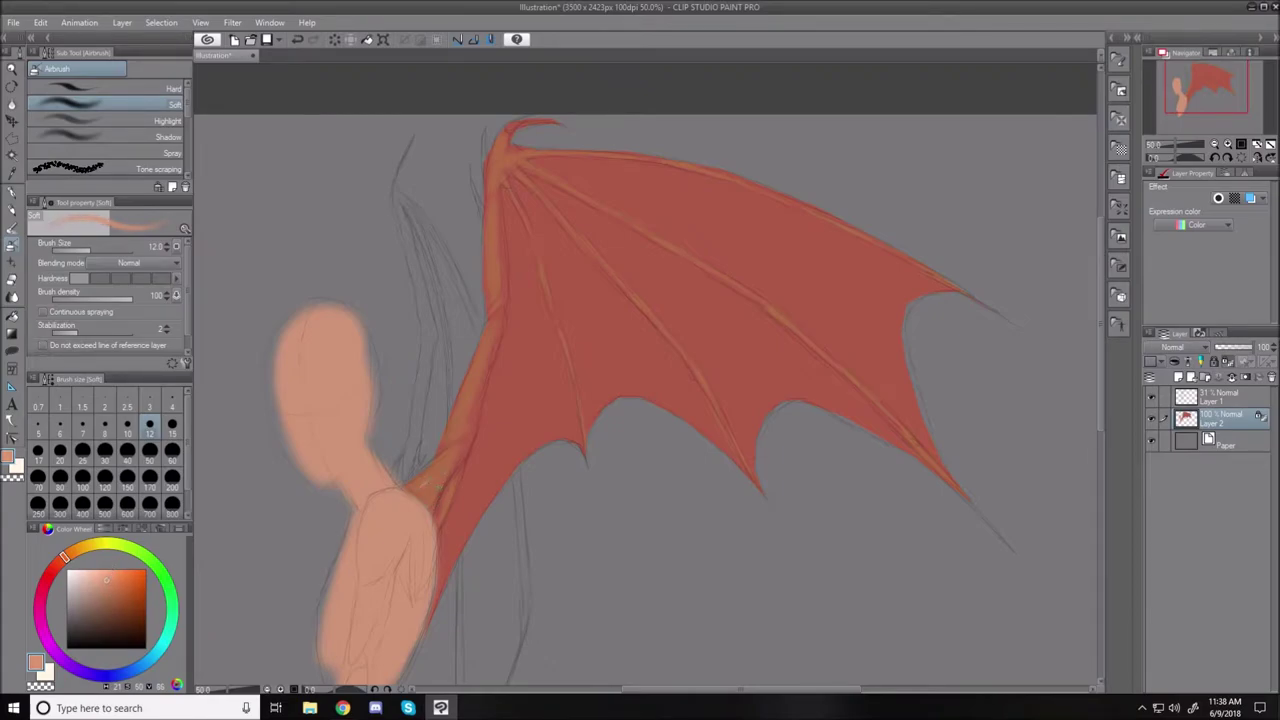
key(bracketright)
key(bracketright)
key(bracketright)
key(bracketright)
key(bracketright)
key(bracketright)
key(bracketright)
key(bracketleft)
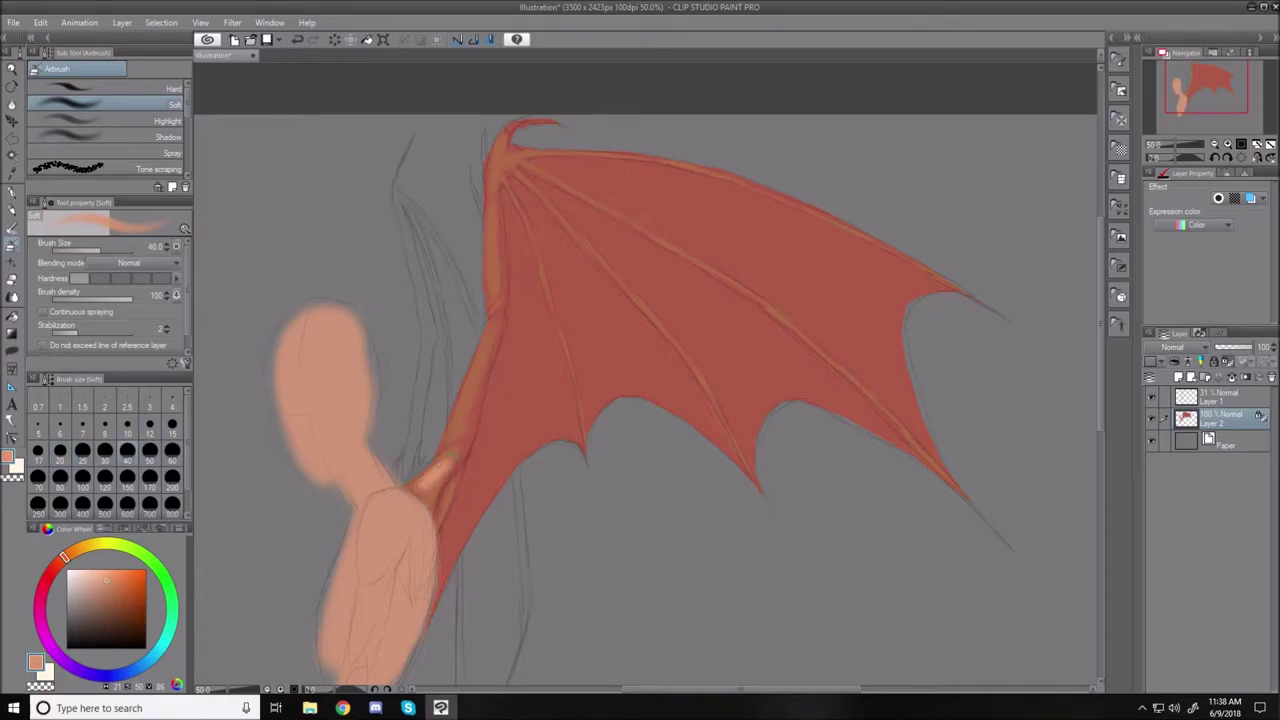
Highlight the short muscle strip beside the shoulder in peach at brush size 25.
key(bracketleft)
key(bracketleft)
key(bracketleft)
key(bracketleft)
key(bracketright)
key(bracketright)
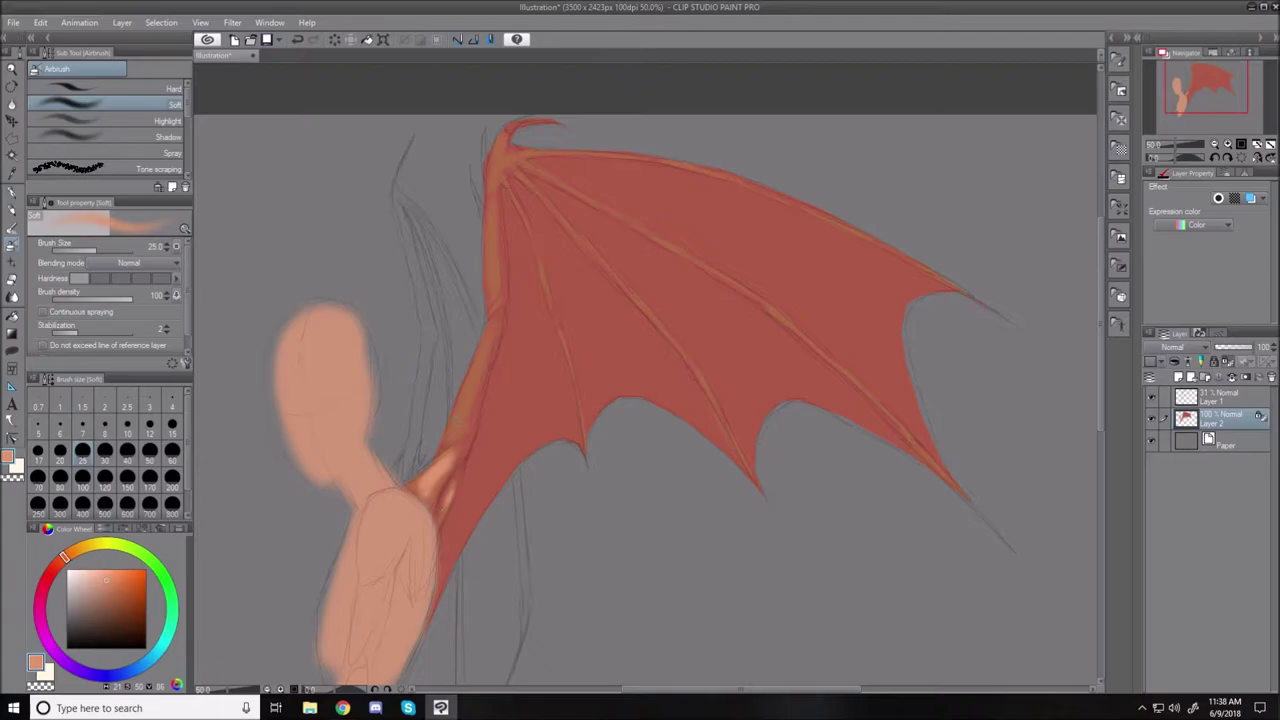
Highlight the upper arm in peach from the shoulder muscle up towards the elbow.
key(bracketright)
key(bracketright)
key(bracketleft)
key(bracketleft)
key(bracketright)
key(bracketright)
key(bracketright)
drag(483, 366, 468, 406)
drag(493, 312, 482, 345)
Add fine peach highlights around the wing's elbow at brush size 10.
key(bracketleft)
key(bracketleft)
key(bracketleft)
key(bracketleft)
key(bracketleft)
key(bracketleft)
key(bracketleft)
key(bracketleft)
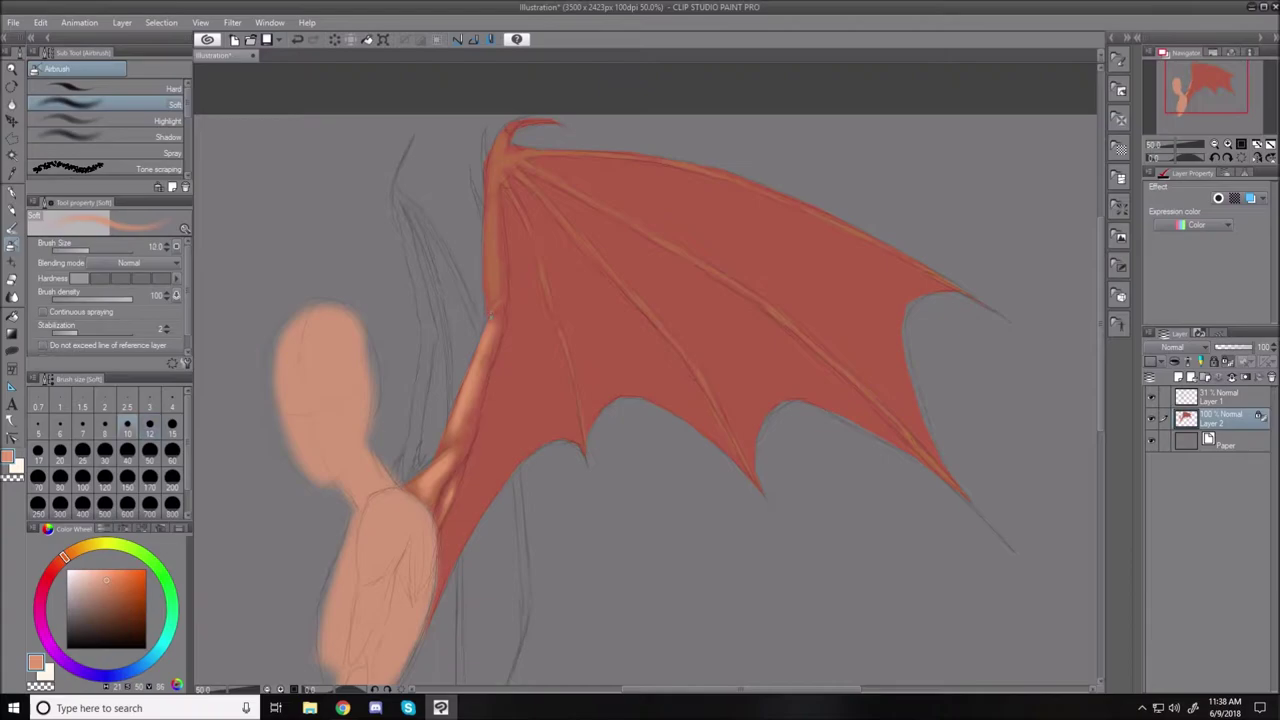
key(bracketright)
key(bracketright)
key(bracketright)
key(bracketleft)
key(bracketleft)
key(bracketleft)
drag(490, 312, 501, 300)
Highlight the forearm in peach from the elbow up to the wrist at brush size 40.
key(bracketright)
key(bracketright)
key(bracketright)
key(bracketright)
key(bracketright)
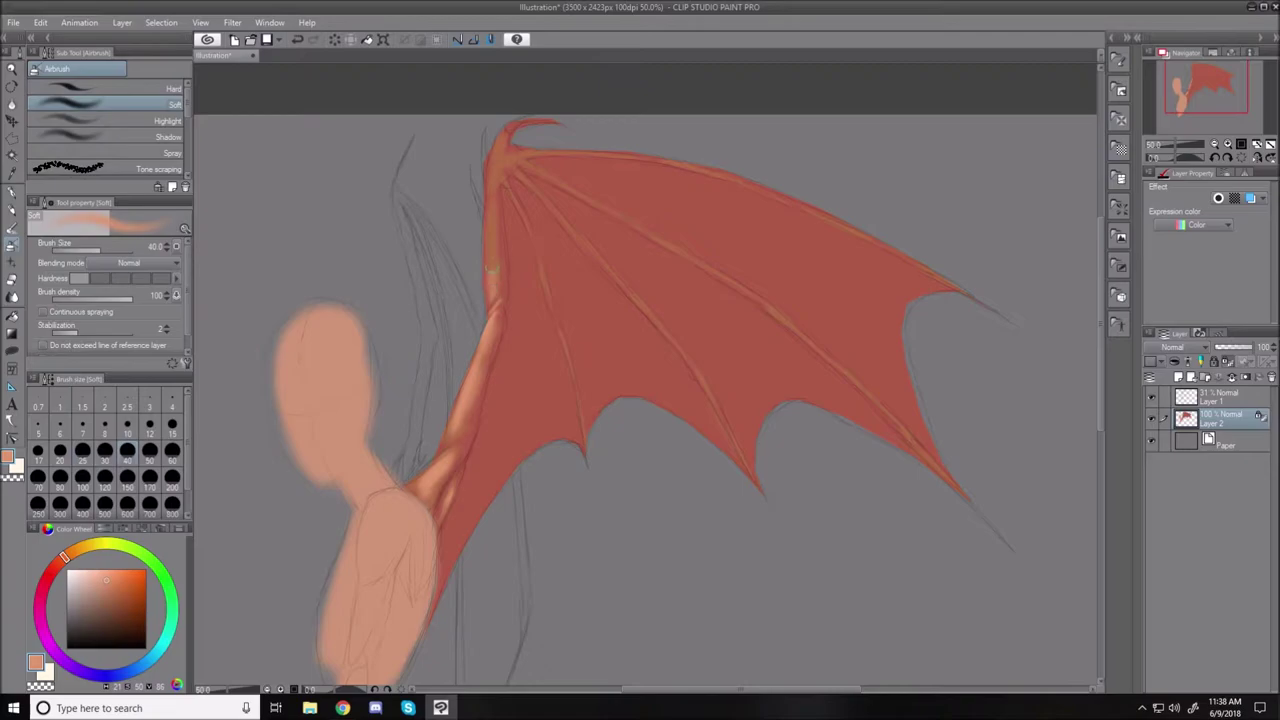
mouse_move(492, 287)
mouse_down()
mouse_move(486, 205)
mouse_move(504, 134)
mouse_move(488, 181)
mouse_move(509, 157)
mouse_move(520, 173)
mouse_move(488, 177)
mouse_move(500, 162)
mouse_move(536, 181)
mouse_move(502, 178)
mouse_move(518, 148)
mouse_up()
key(bracketleft)
key(bracketleft)
key(bracketright)
key(bracketright)
key(bracketright)
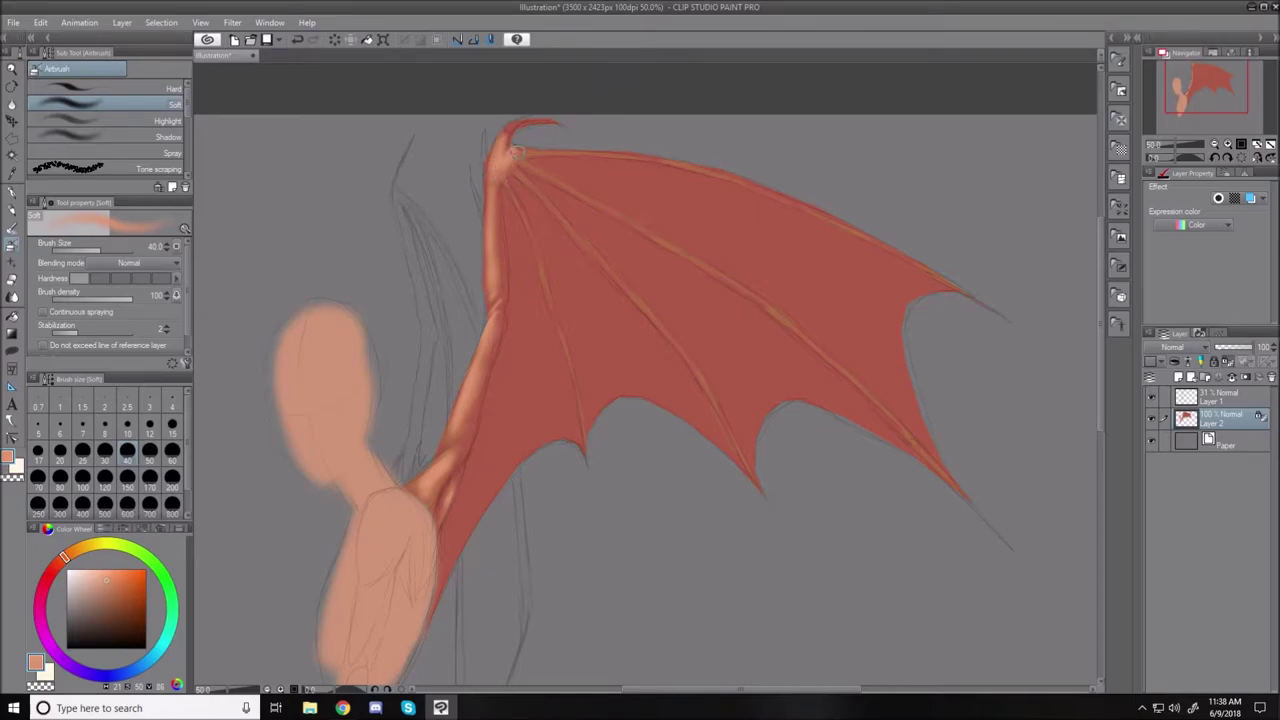
Dab small peach highlights where the finger bones meet the wrist at brush size 8.
key(bracketleft)
key(bracketleft)
key(bracketleft)
key(bracketleft)
key(bracketleft)
key(bracketleft)
key(bracketleft)
key(bracketleft)
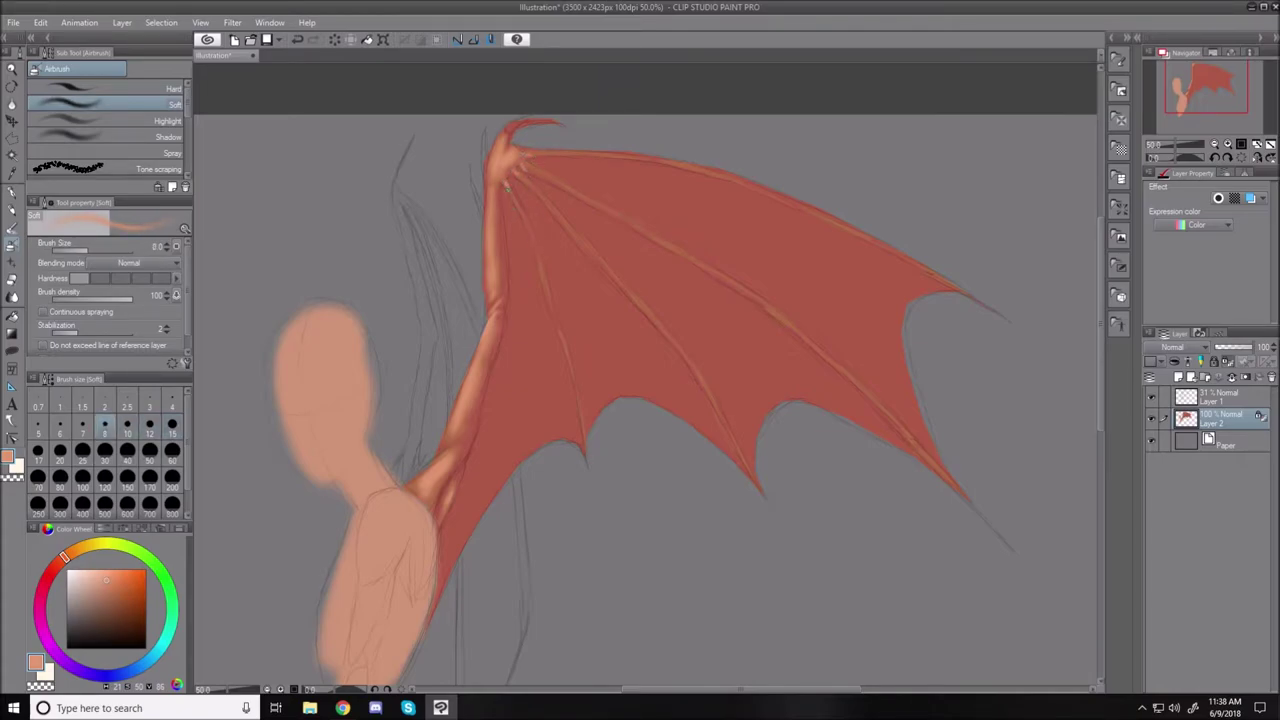
Highlight the innermost finger bone in peach, working with brush sizes 6 to 10.
key(bracketleft)
key(bracketleft)
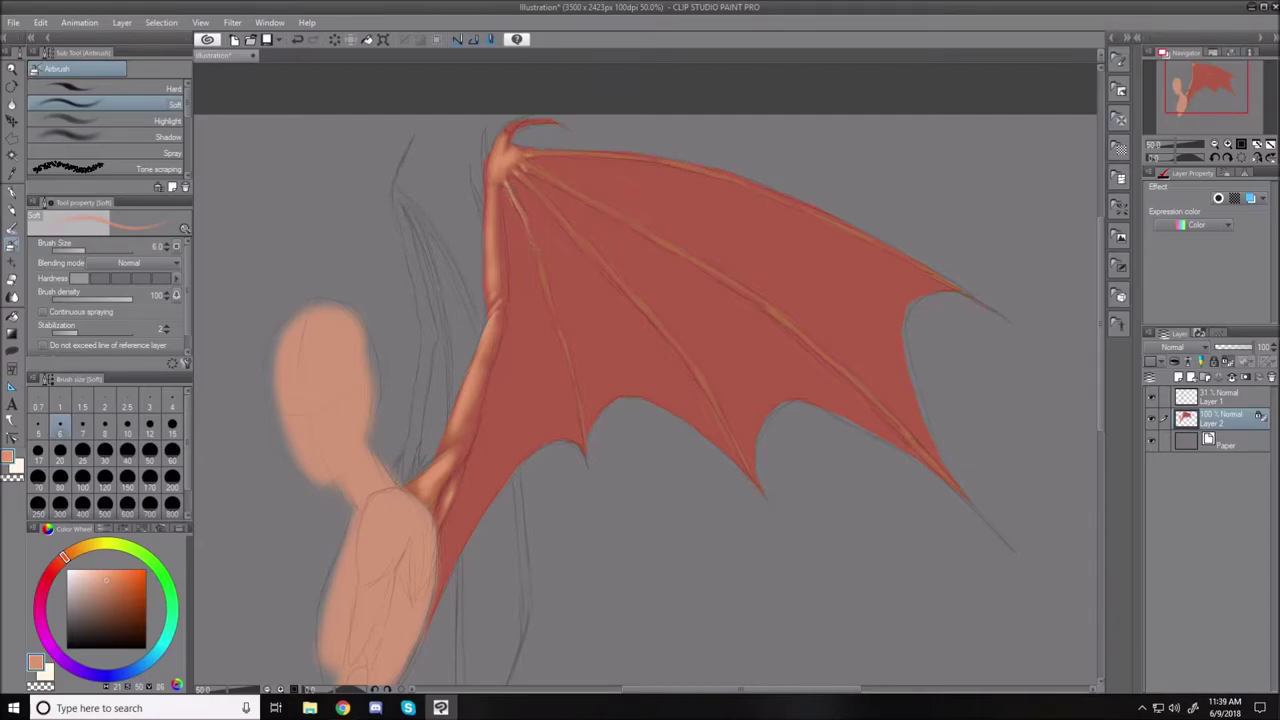
key(bracketright)
key(bracketright)
key(bracketright)
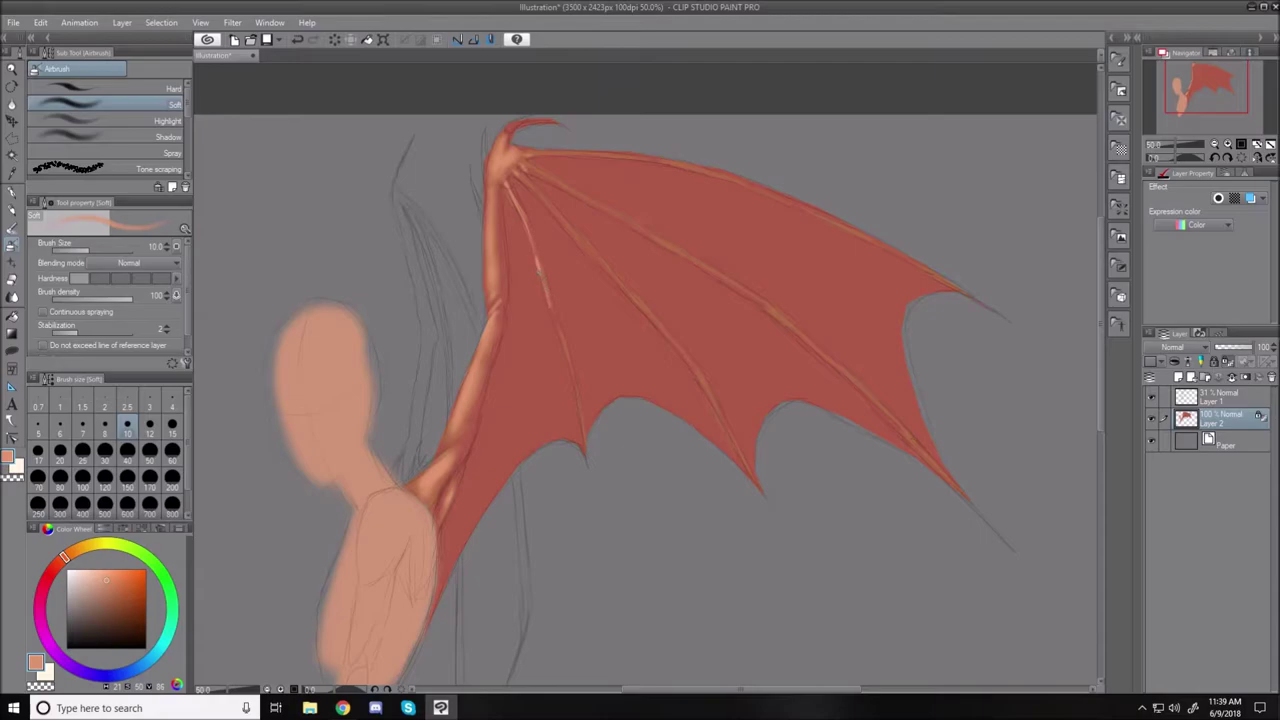
drag(550, 308, 563, 343)
Highlight the two middle finger bones and the start of the leading-edge finger in peach at brush size 15.
key(bracketleft)
key(bracketleft)
key(bracketleft)
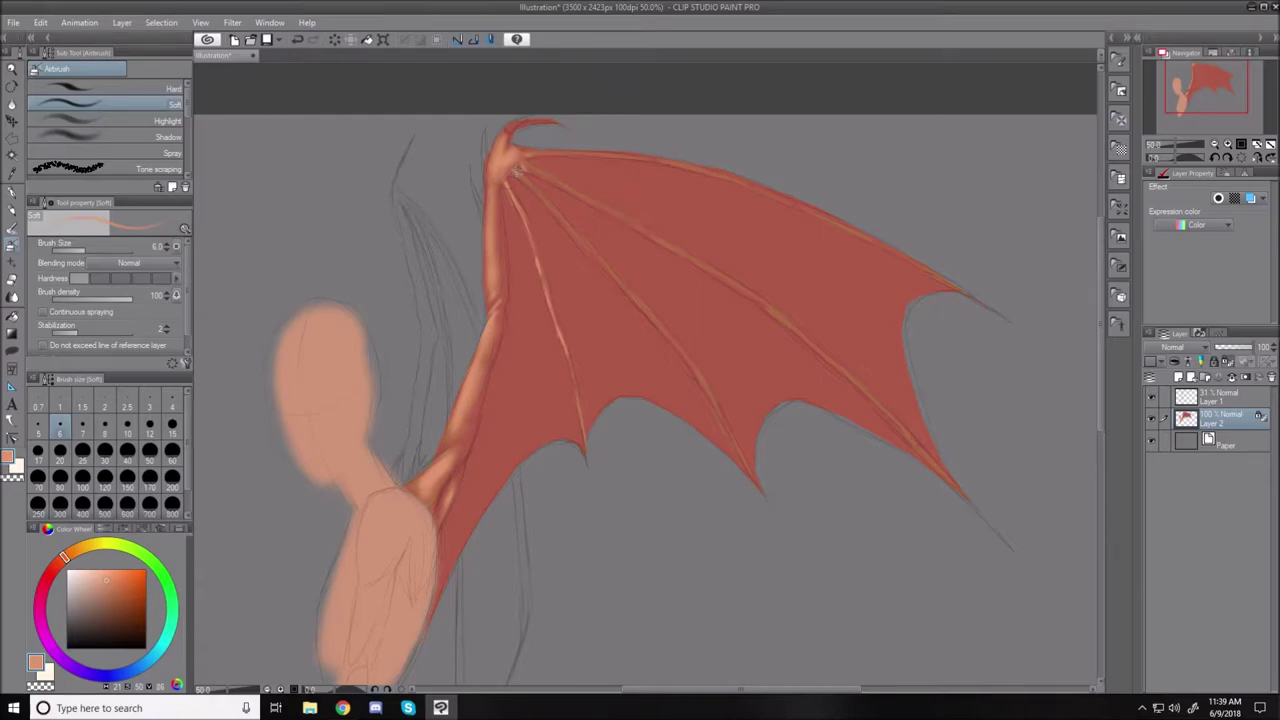
key(bracketright)
key(bracketright)
key(bracketright)
key(bracketright)
key(bracketright)
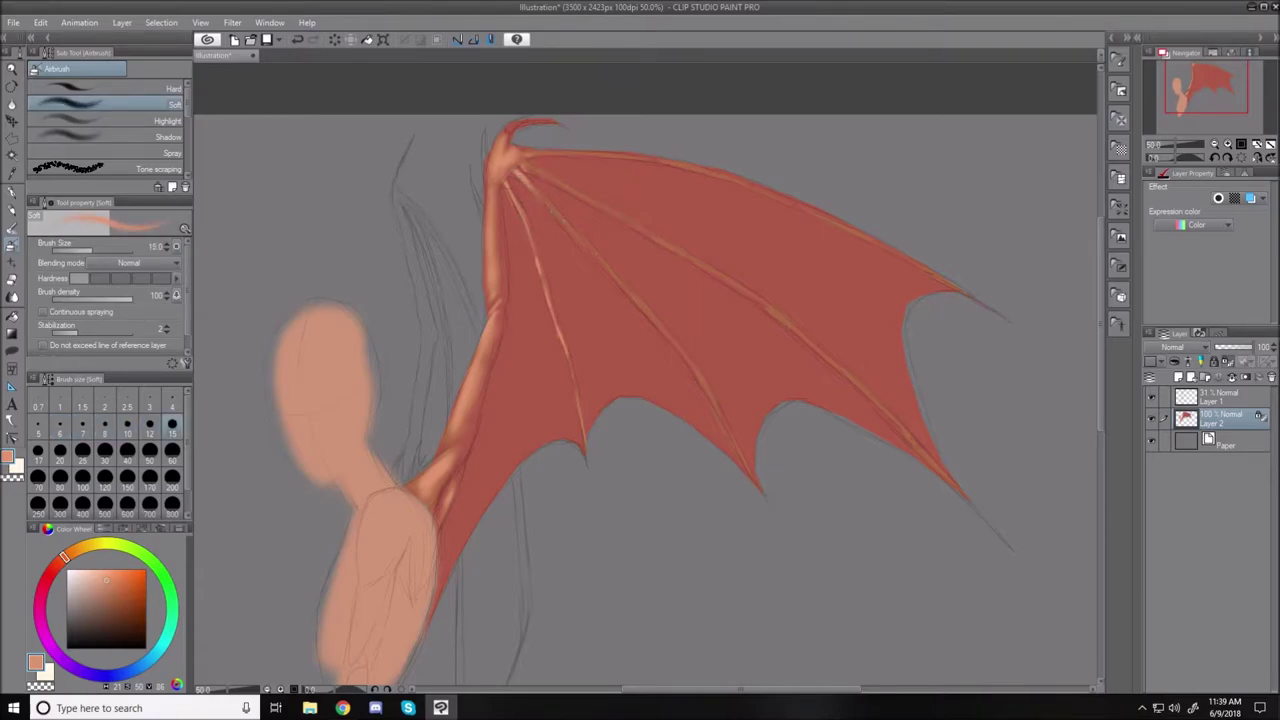
drag(573, 234, 605, 269)
drag(624, 288, 672, 337)
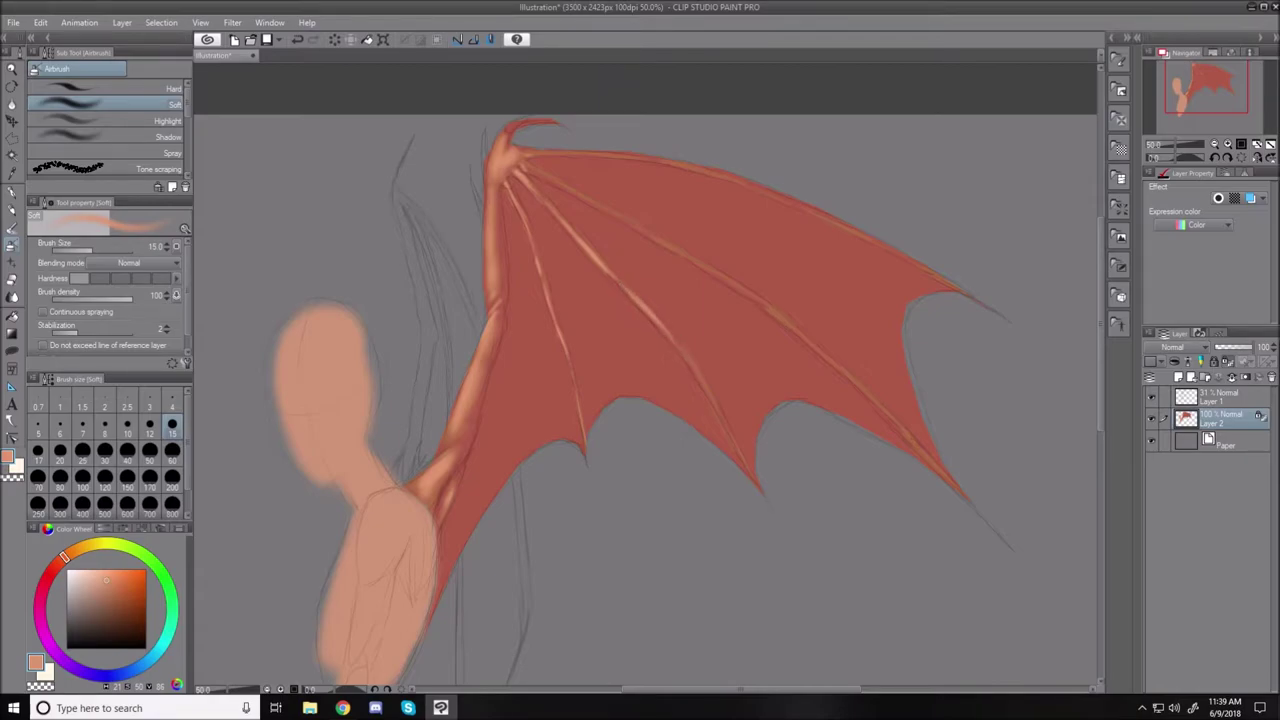
drag(688, 362, 710, 396)
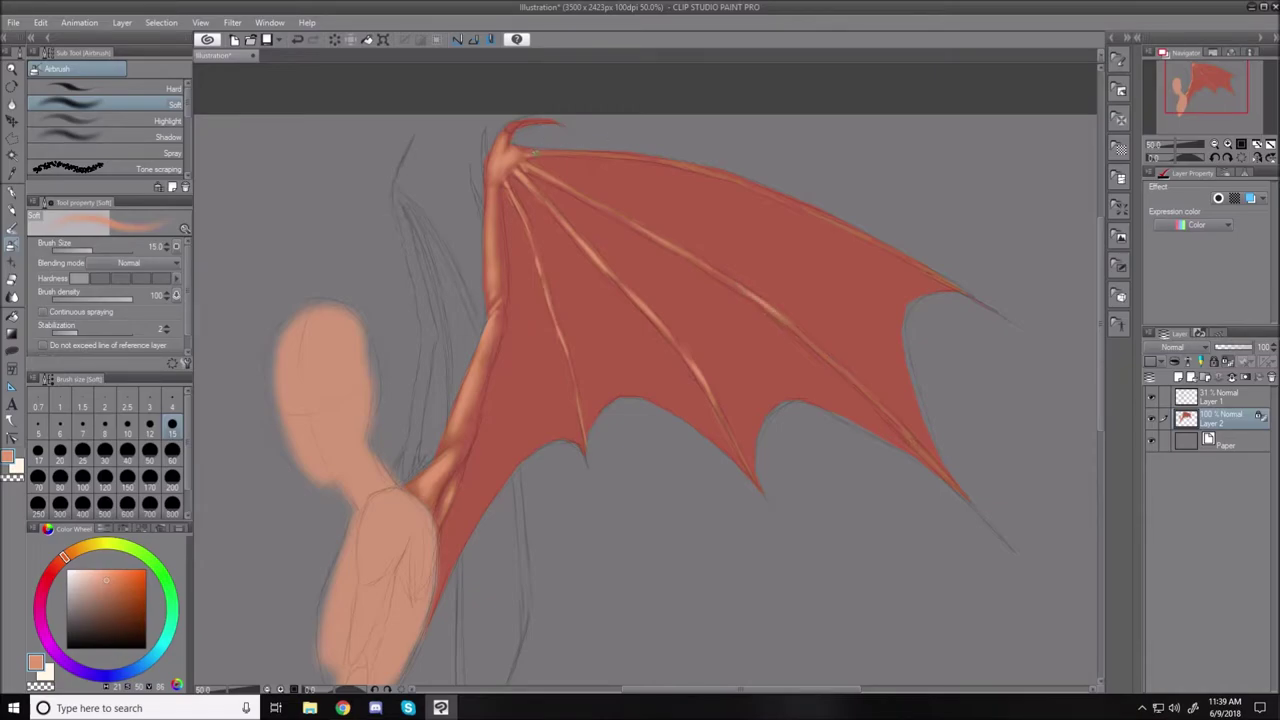
drag(544, 153, 520, 152)
Choose a dark brown and shade the shoulder muscle strip and the underside of the upper arm.
click(126, 613)
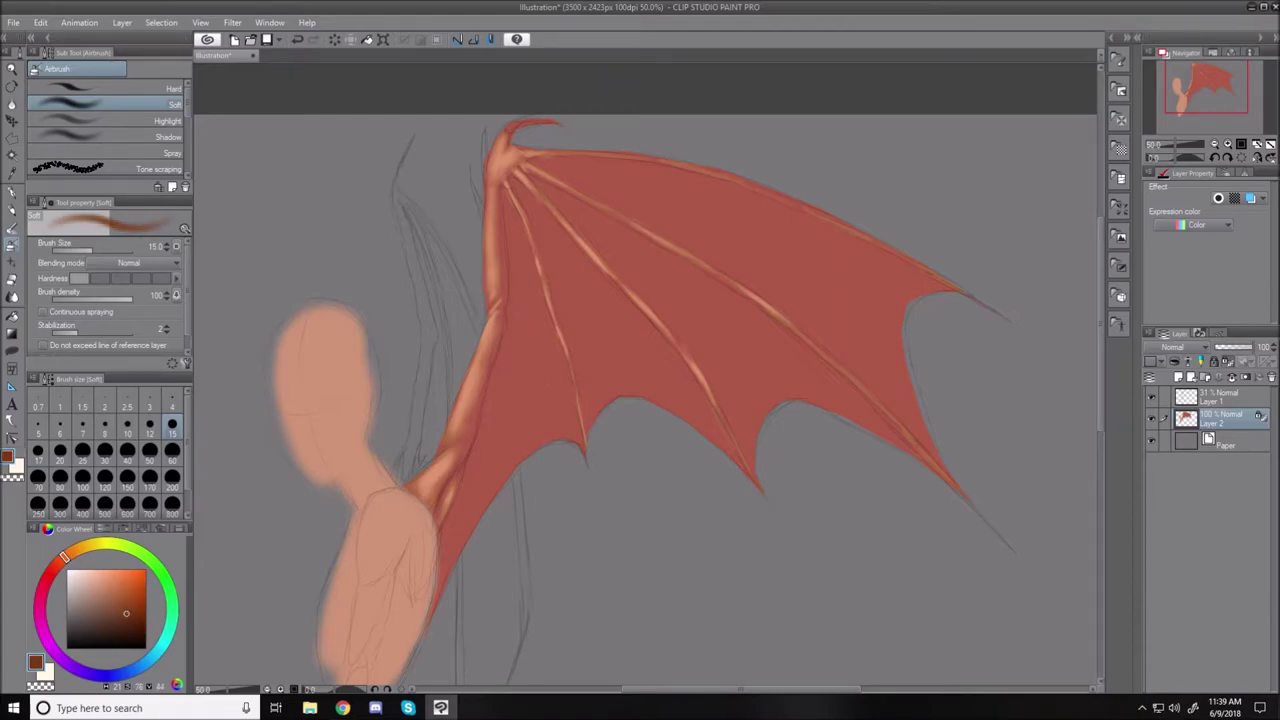
drag(427, 525, 443, 489)
key(bracketright)
key(bracketright)
key(bracketright)
key(bracketright)
key(bracketright)
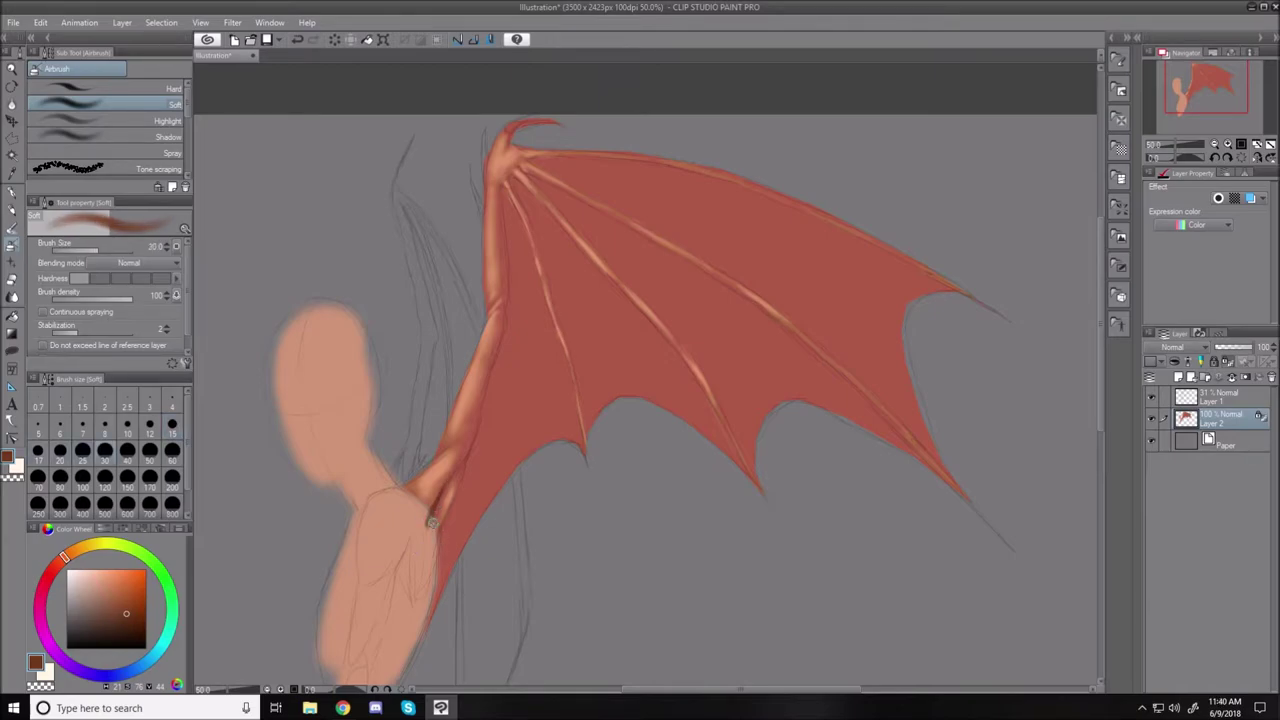
drag(431, 522, 474, 416)
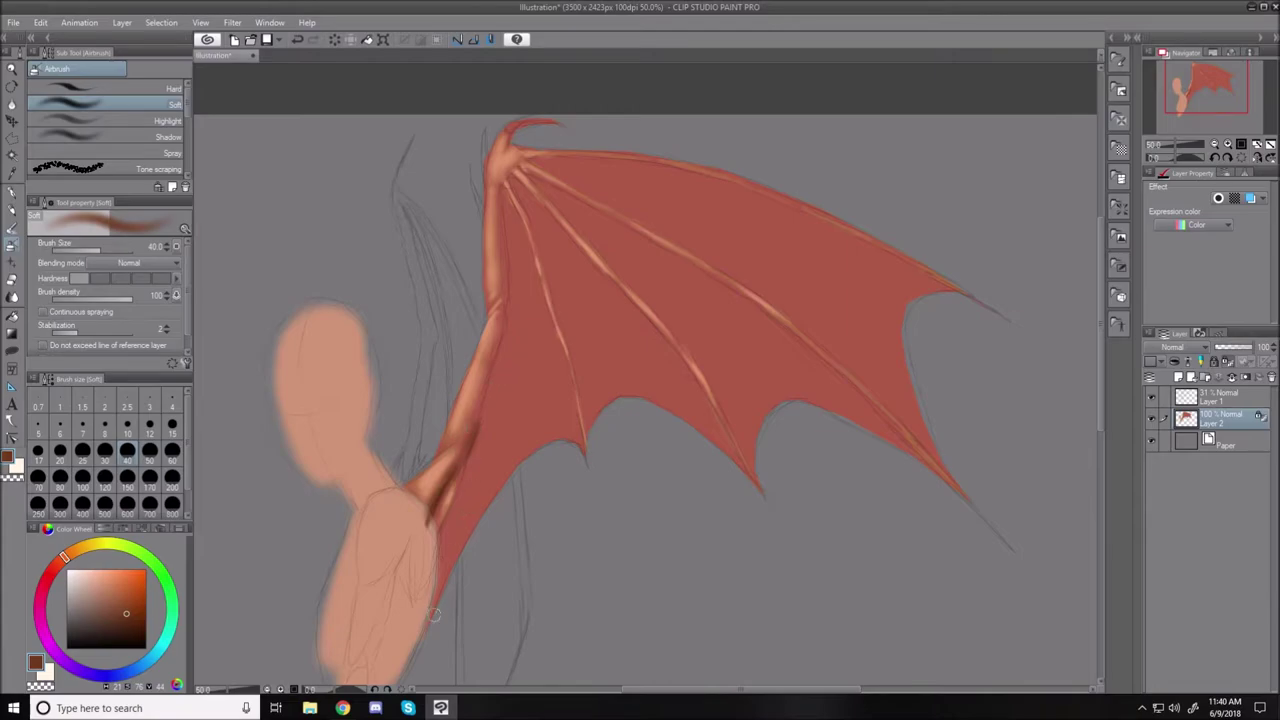
Shade the wing edge where it meets the torso in dark brown at brush size 40.
drag(435, 596, 423, 642)
mouse_move(443, 555)
mouse_down()
mouse_move(431, 604)
mouse_move(451, 509)
mouse_move(436, 578)
mouse_up()
key(bracketleft)
key(bracketleft)
key(bracketleft)
key(bracketleft)
key(bracketleft)
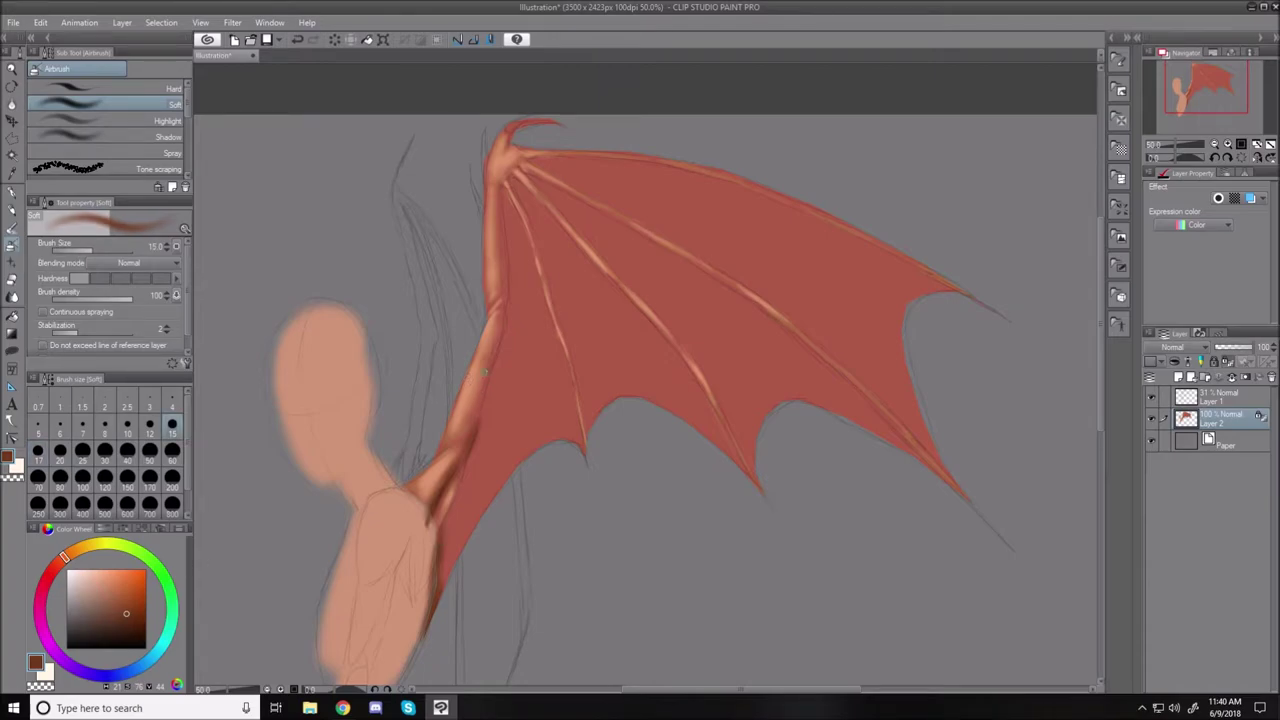
Sample the membrane red, darken it, and softly shade the membrane's root beside the torso with a brush around size 50.
alt+click(531, 369)
click(124, 613)
mouse_move(433, 604)
mouse_down()
mouse_move(441, 532)
mouse_move(442, 570)
mouse_move(460, 483)
mouse_move(436, 606)
mouse_move(454, 508)
mouse_move(456, 540)
mouse_up()
key(bracketright)
key(bracketright)
key(bracketright)
key(bracketright)
key(bracketright)
key(bracketright)
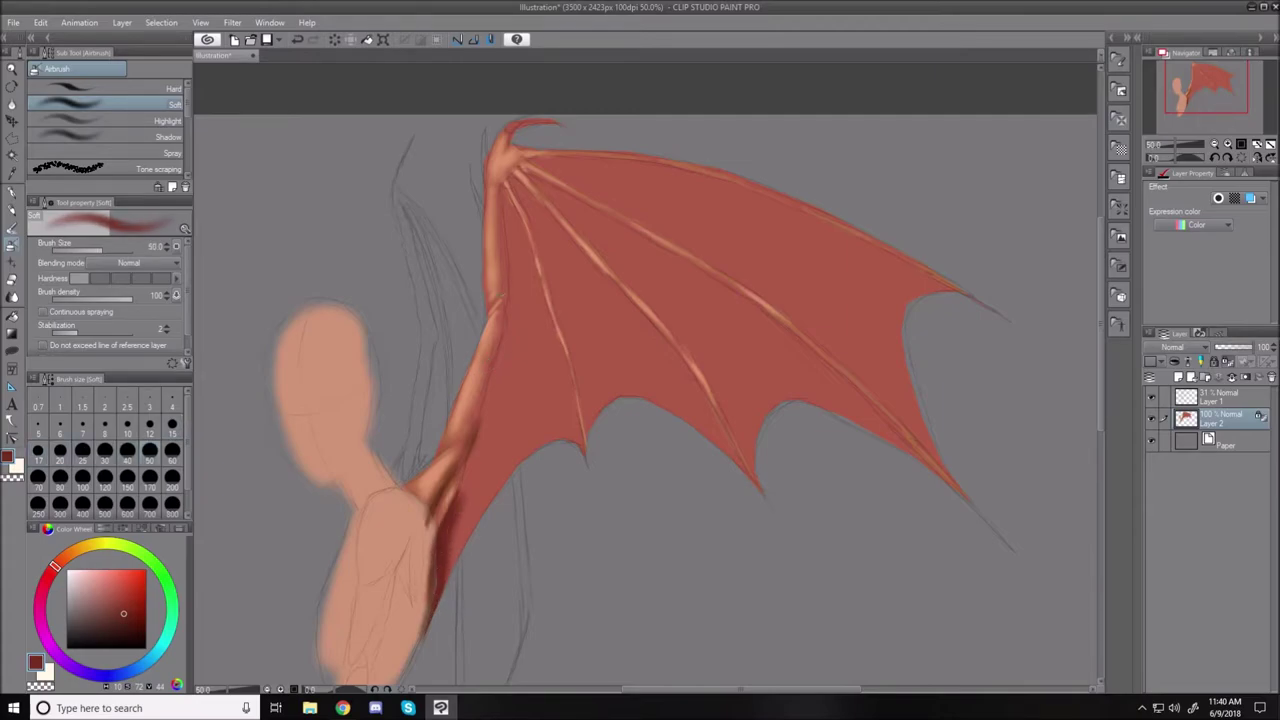
Shade the membrane along the inner side of the forearm, from wrist to elbow, in dark red at brush size 15.
key(bracketleft)
key(bracketleft)
key(bracketleft)
key(bracketleft)
key(bracketleft)
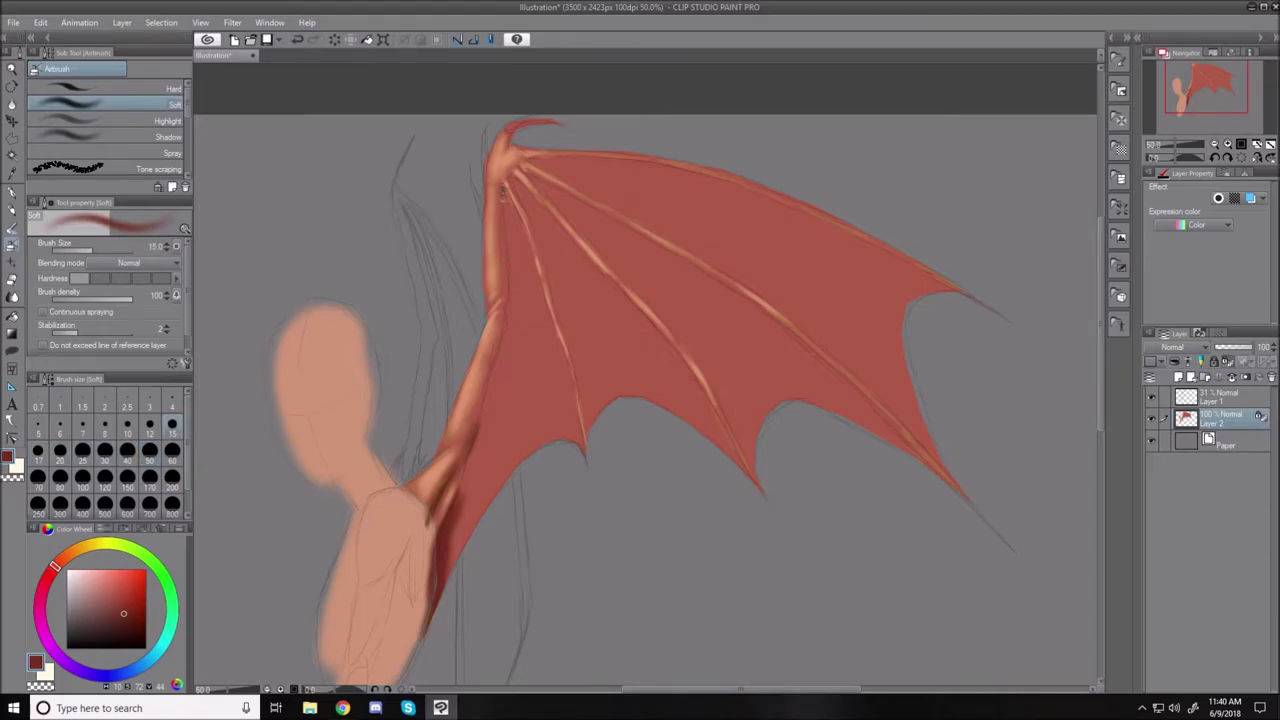
drag(504, 212, 504, 328)
Draw a thin dark red shadow on the membrane just below the elbow with a brush around size 8.
key(bracketleft)
key(bracketleft)
key(bracketleft)
key(bracketleft)
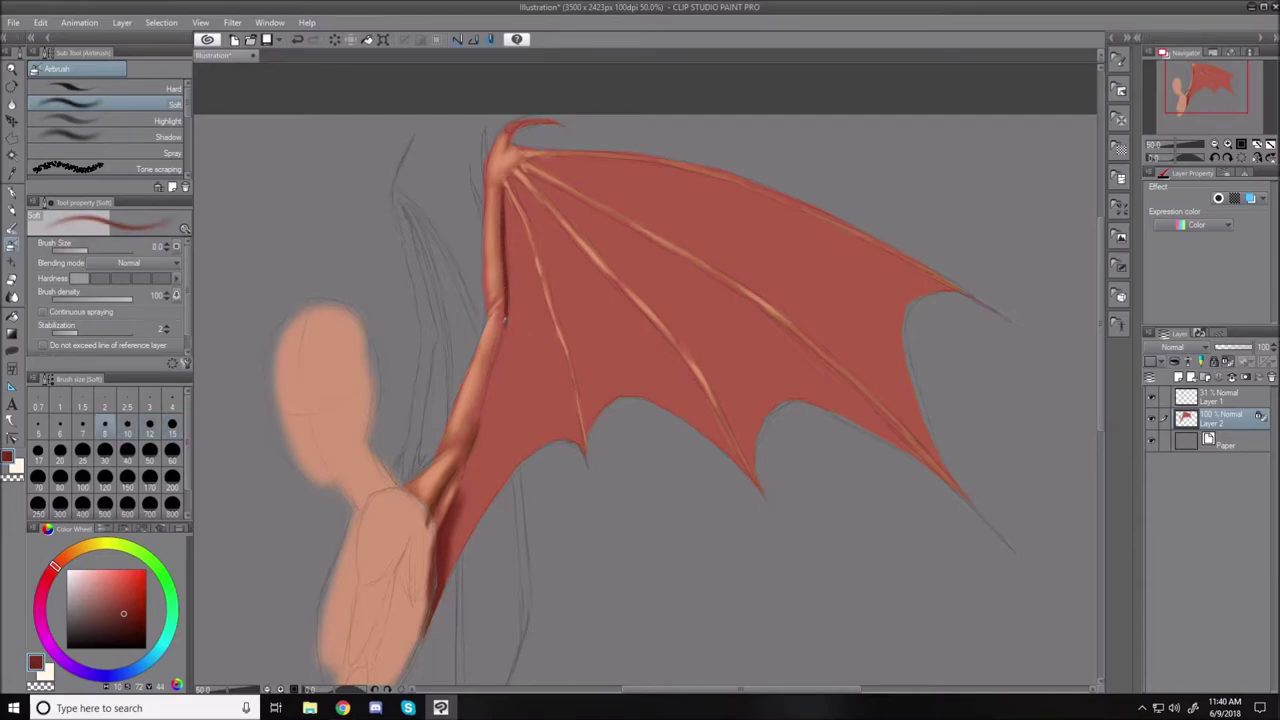
drag(502, 334, 495, 370)
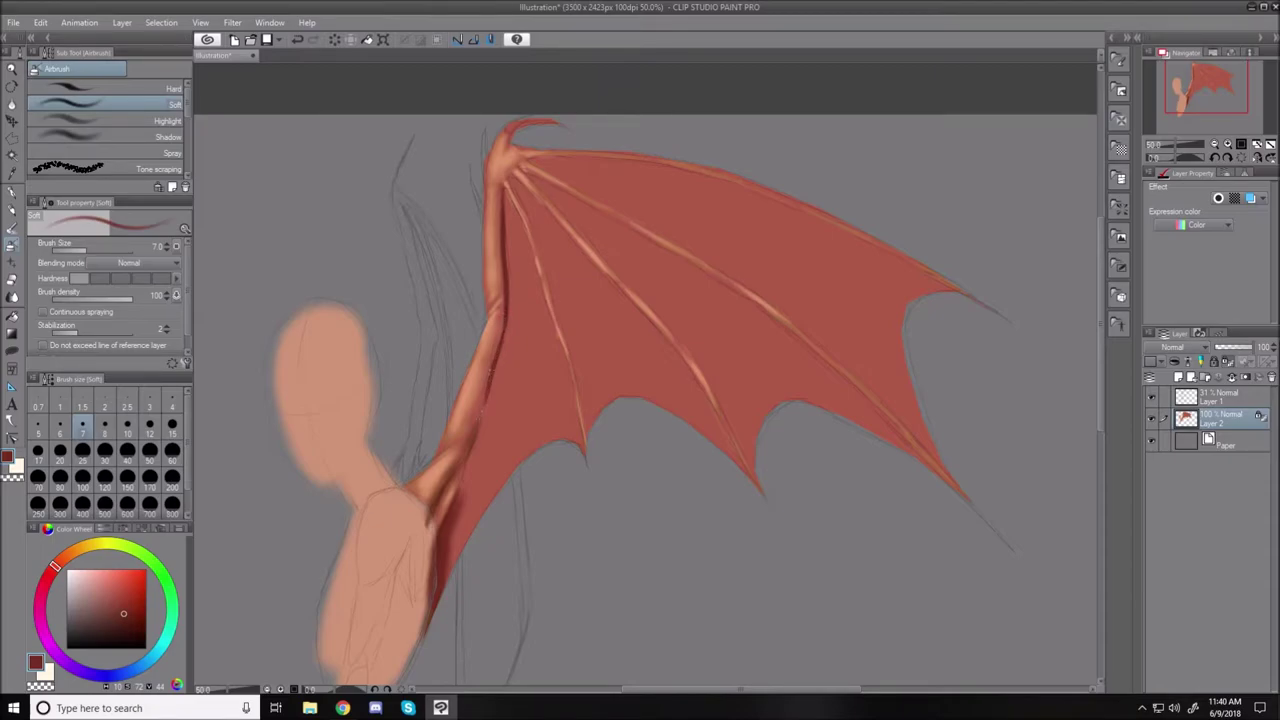
Strengthen the dark red membrane shadow below the elbow and at the wrist with brush sizes 12 and 15.
key(bracketright)
key(bracketright)
key(bracketright)
drag(478, 428, 473, 446)
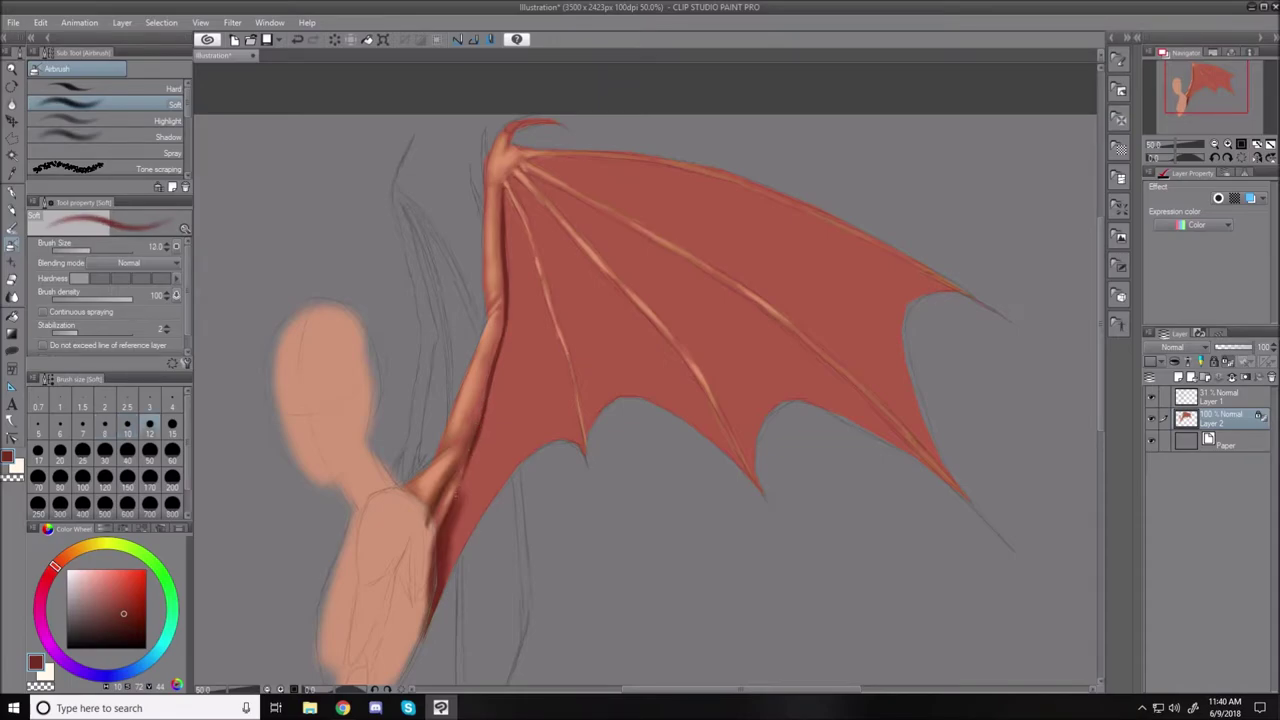
drag(455, 494, 467, 451)
key(bracketright)
drag(505, 187, 514, 206)
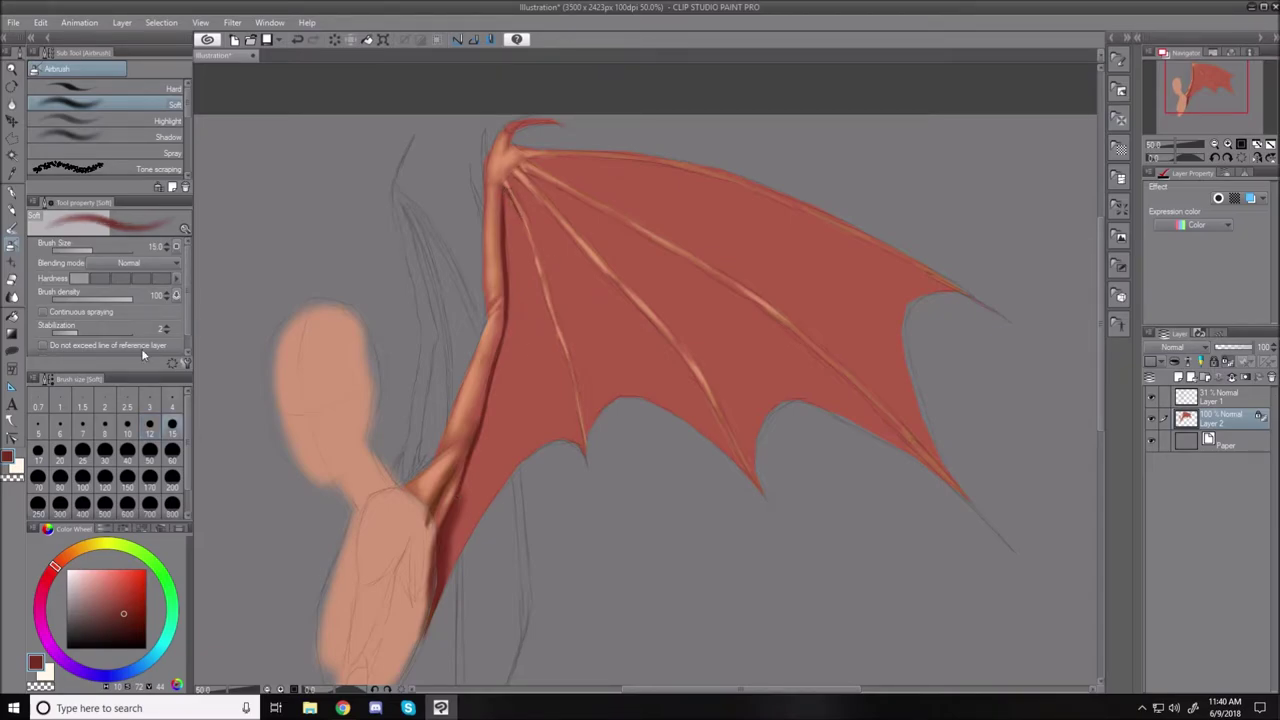
Select the membrane panel between the arm and the first finger bone with a polyline selection reaching down to the torso.
click(12, 137)
click(425, 632)
click(434, 584)
click(437, 538)
click(444, 516)
click(458, 488)
click(476, 433)
click(486, 392)
click(500, 342)
click(505, 292)
click(508, 276)
click(505, 214)
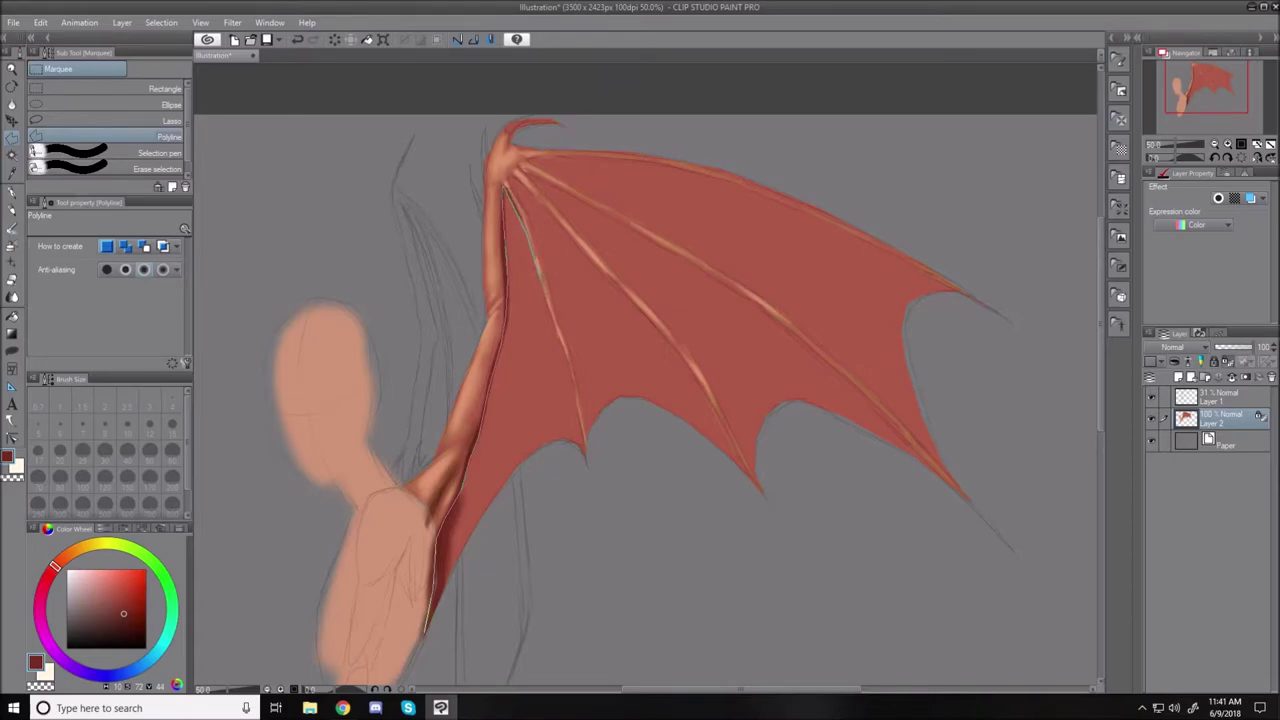
click(566, 357)
click(586, 459)
click(583, 508)
click(425, 631)
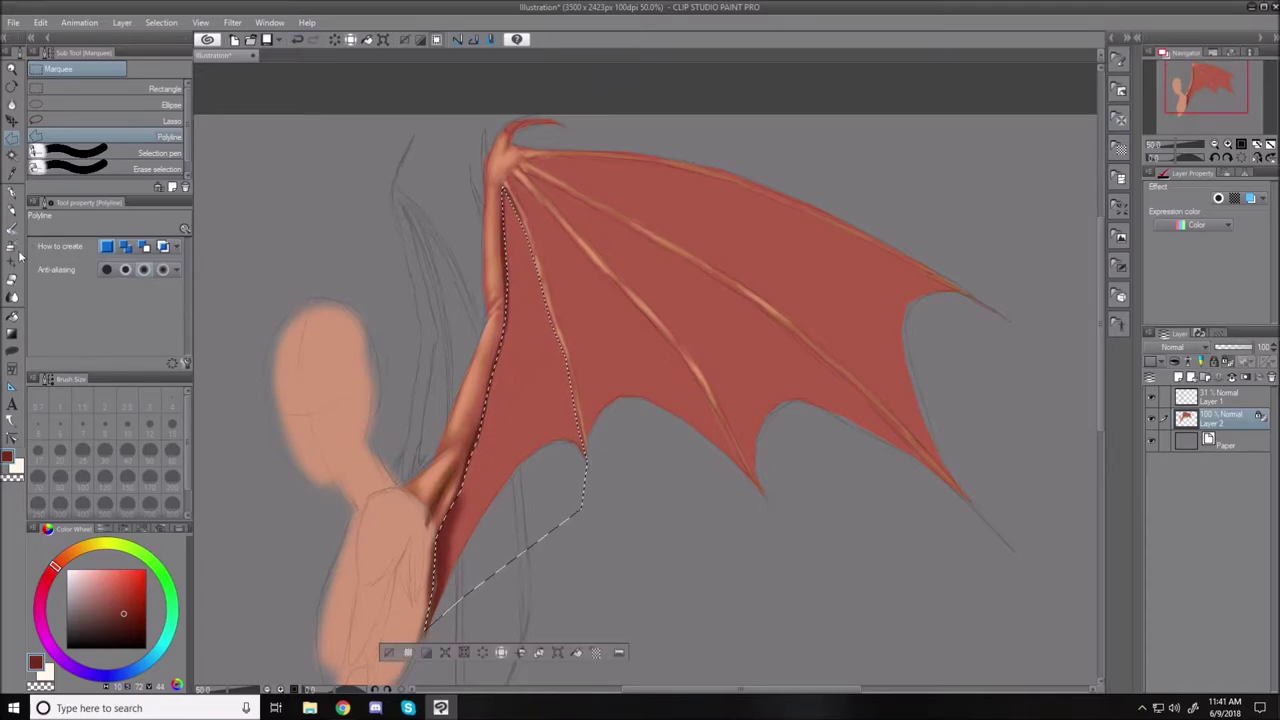
Shade the selected panel's edges along the arm and first finger bone in dark red with the Soft airbrush at size 60.
key(b)
key(bracketright)
key(bracketright)
key(bracketright)
key(bracketright)
key(bracketright)
key(bracketright)
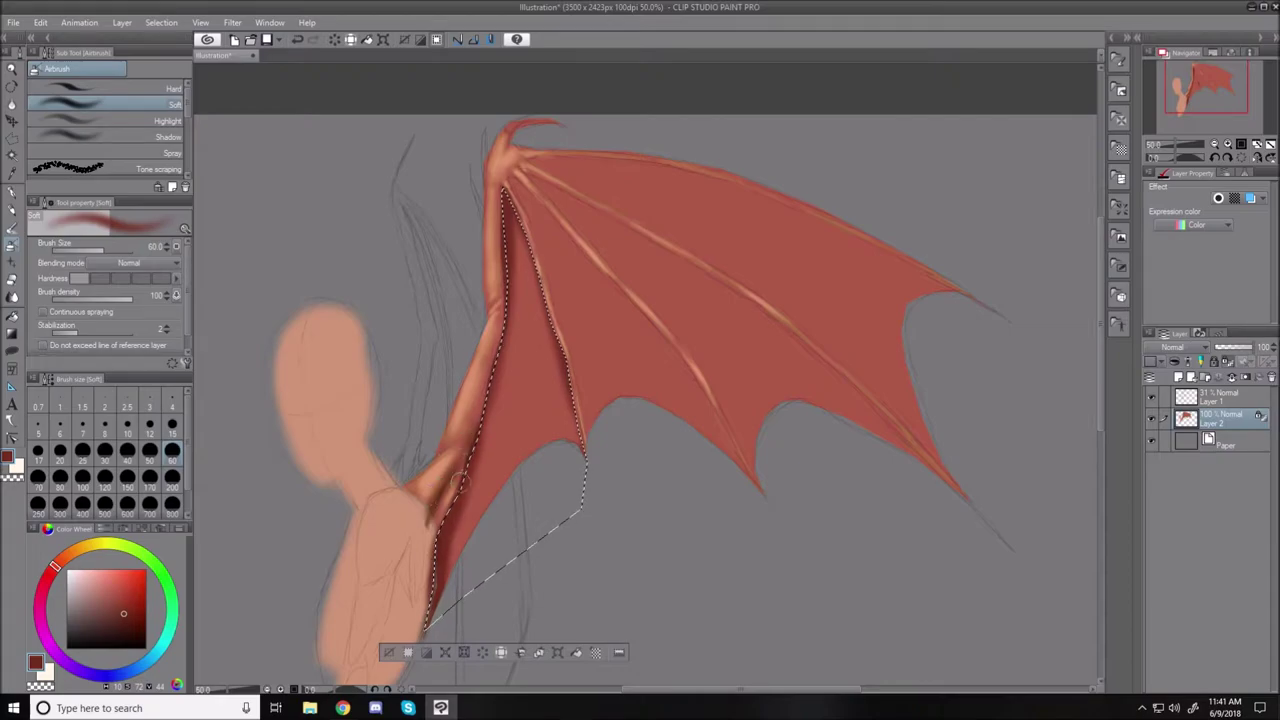
Blend the panel's upper part with a slightly lighter red at brush size 120, darken its tip with deeper red, and deselect.
drag(124, 613, 119, 605)
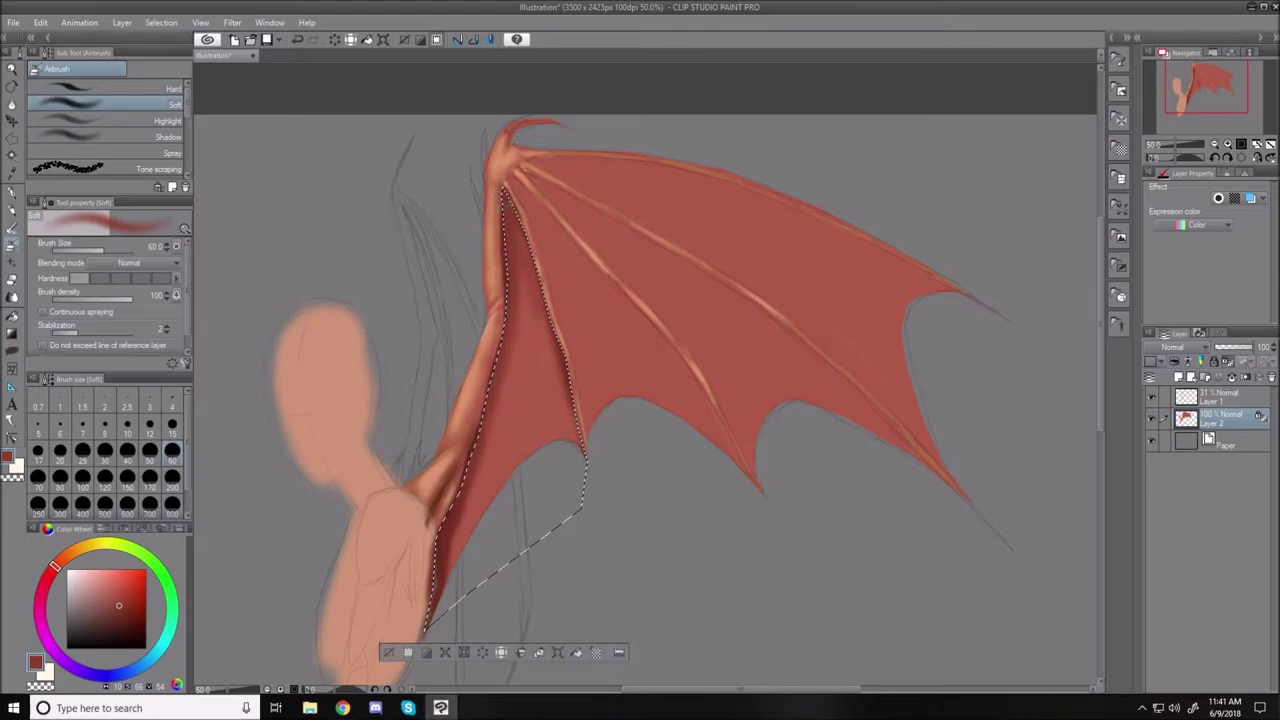
key(bracketright)
key(bracketright)
key(bracketright)
key(bracketright)
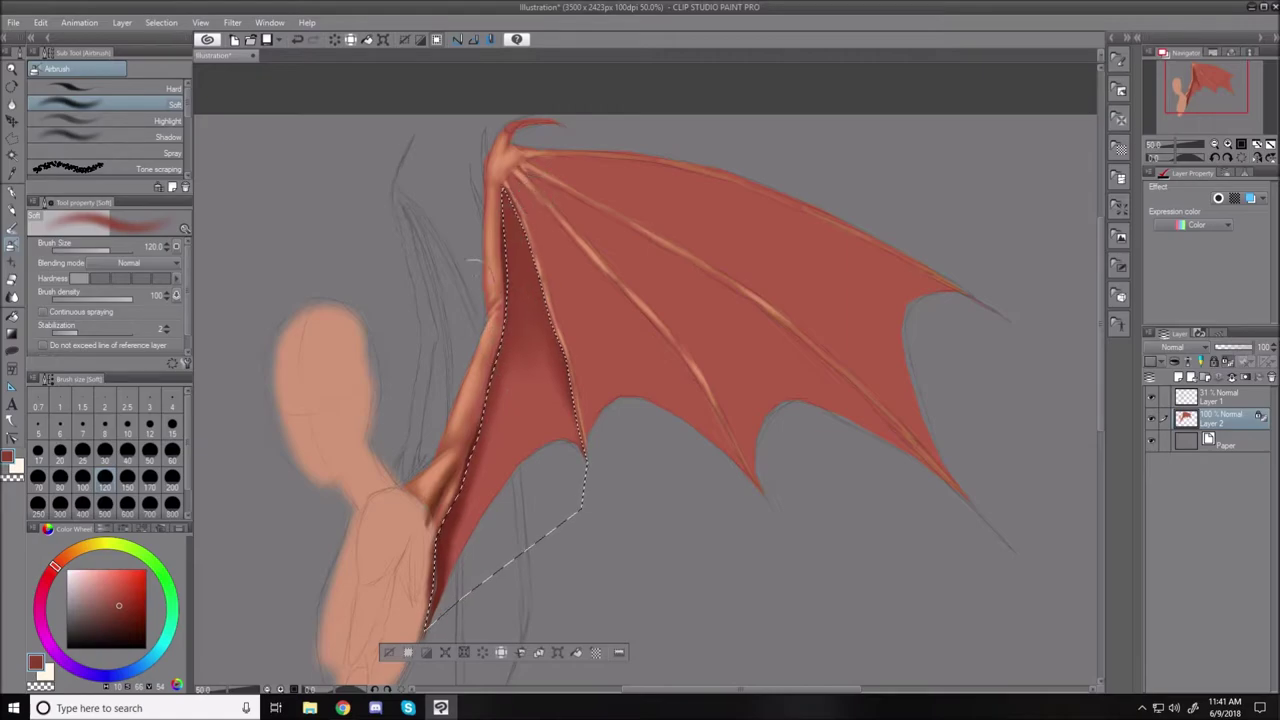
click(123, 616)
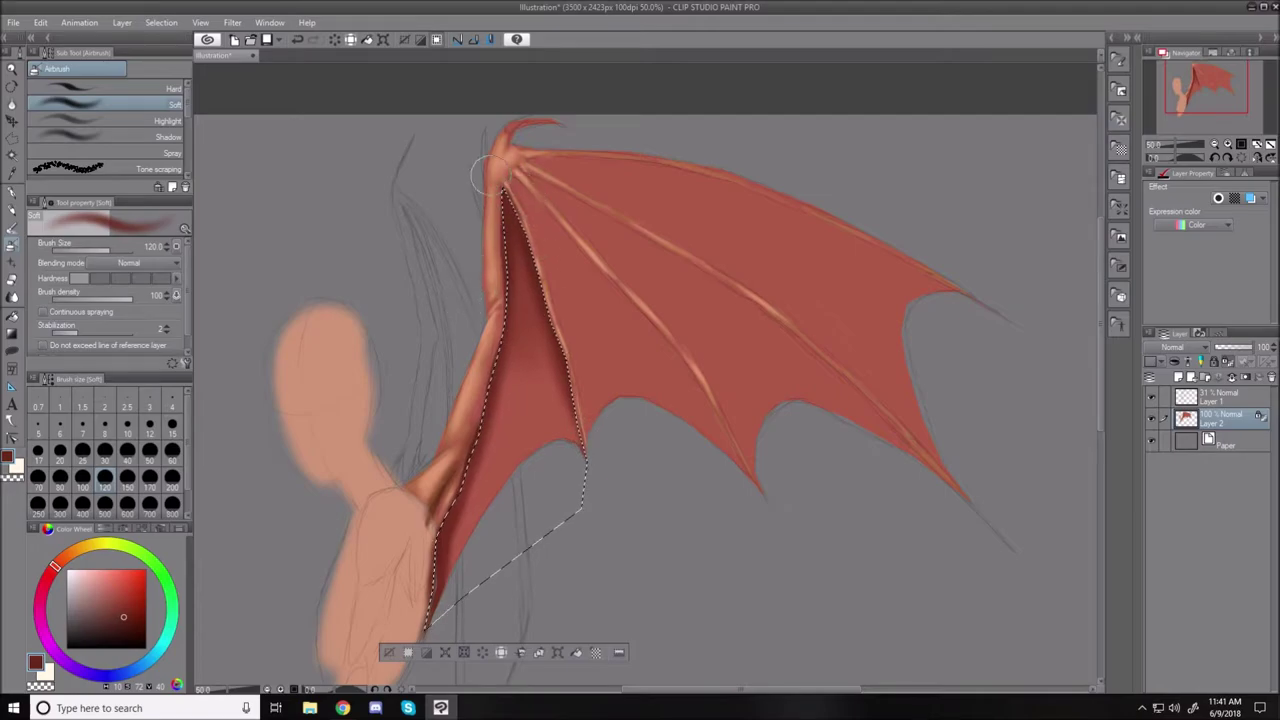
key(ctrl+d)
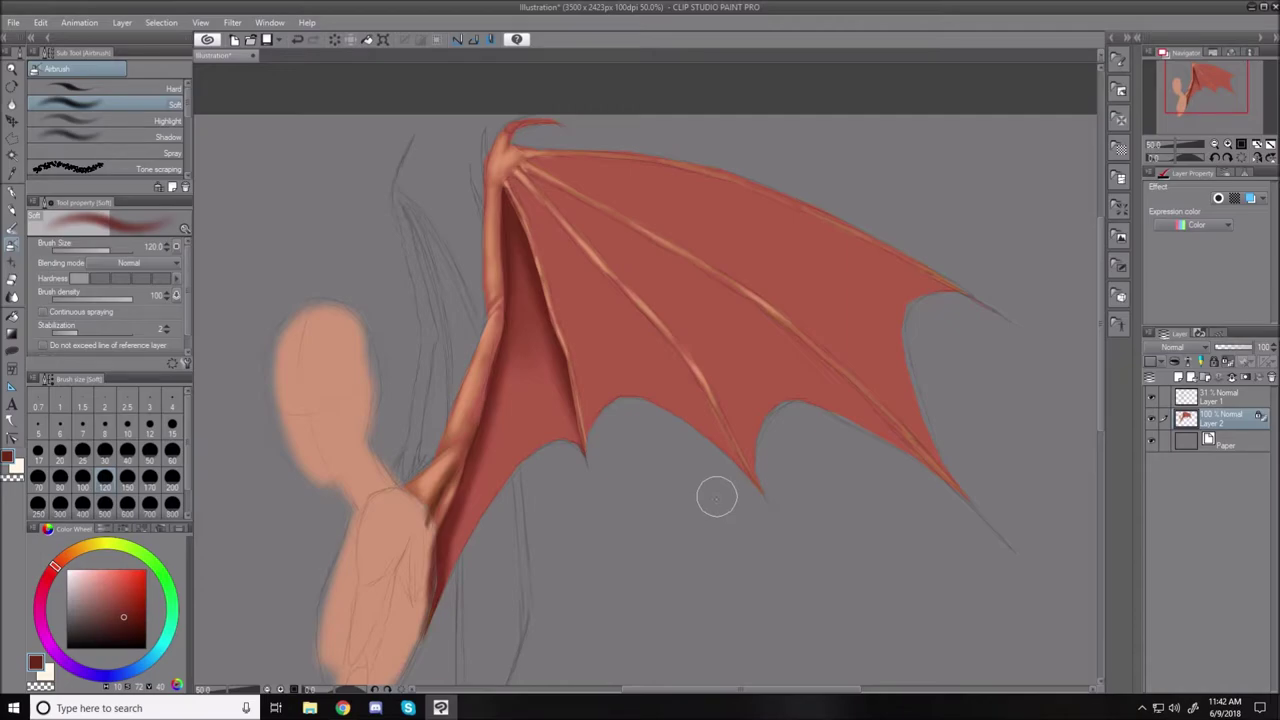
Select the membrane panel between the first and second finger bones with a polyline selection.
click(12, 138)
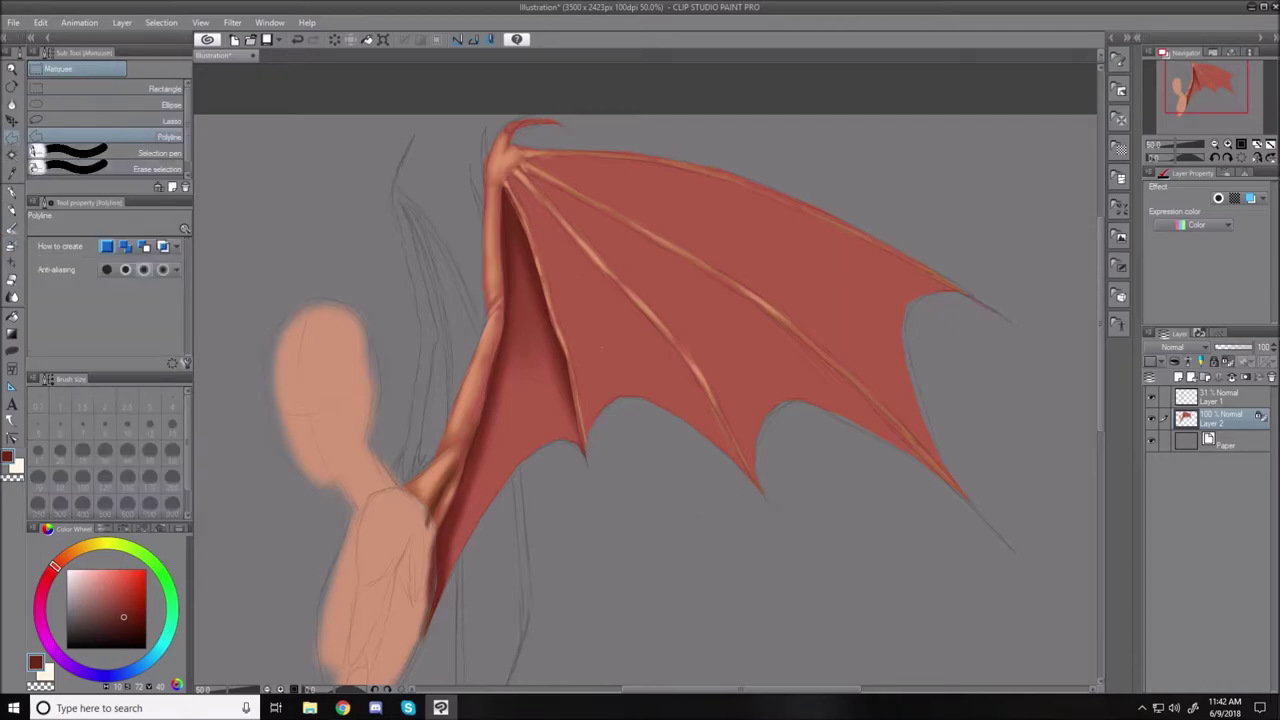
click(587, 451)
click(765, 503)
double_click(588, 452)
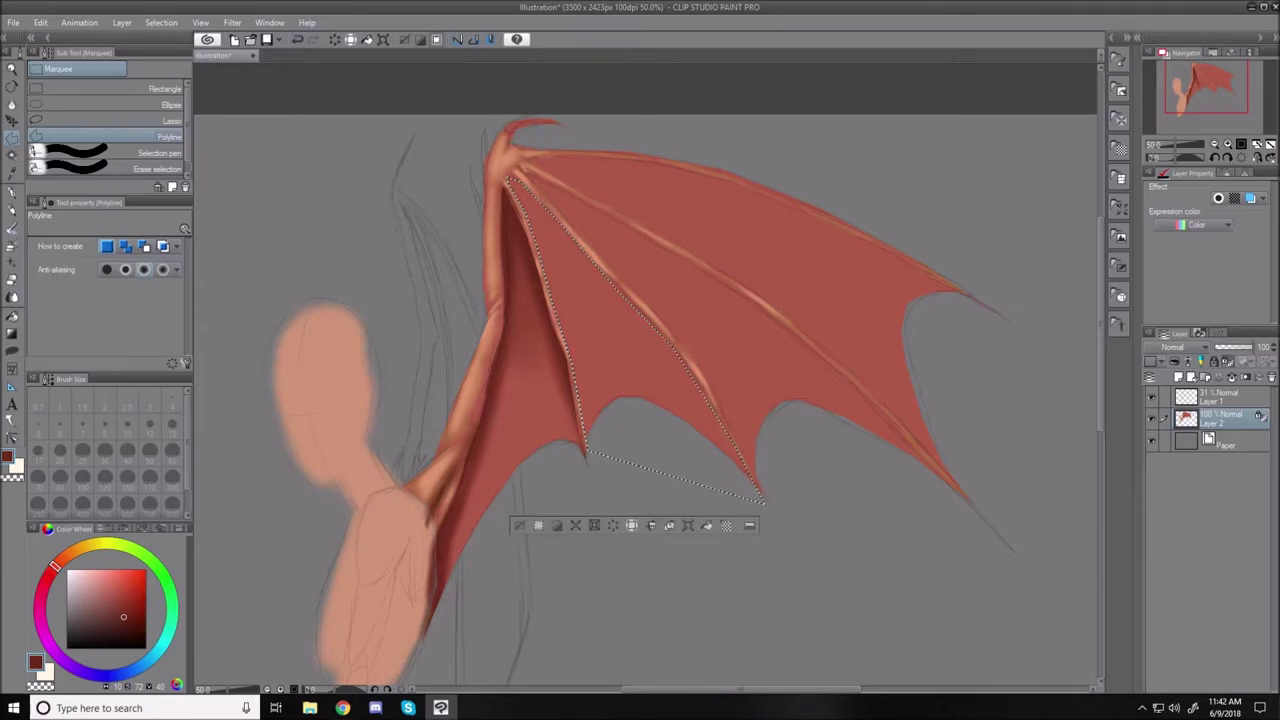
Shade the second panel's upper part and its edge along the second finger bone in dark red with the Soft airbrush at size 120.
click(116, 593)
click(12, 245)
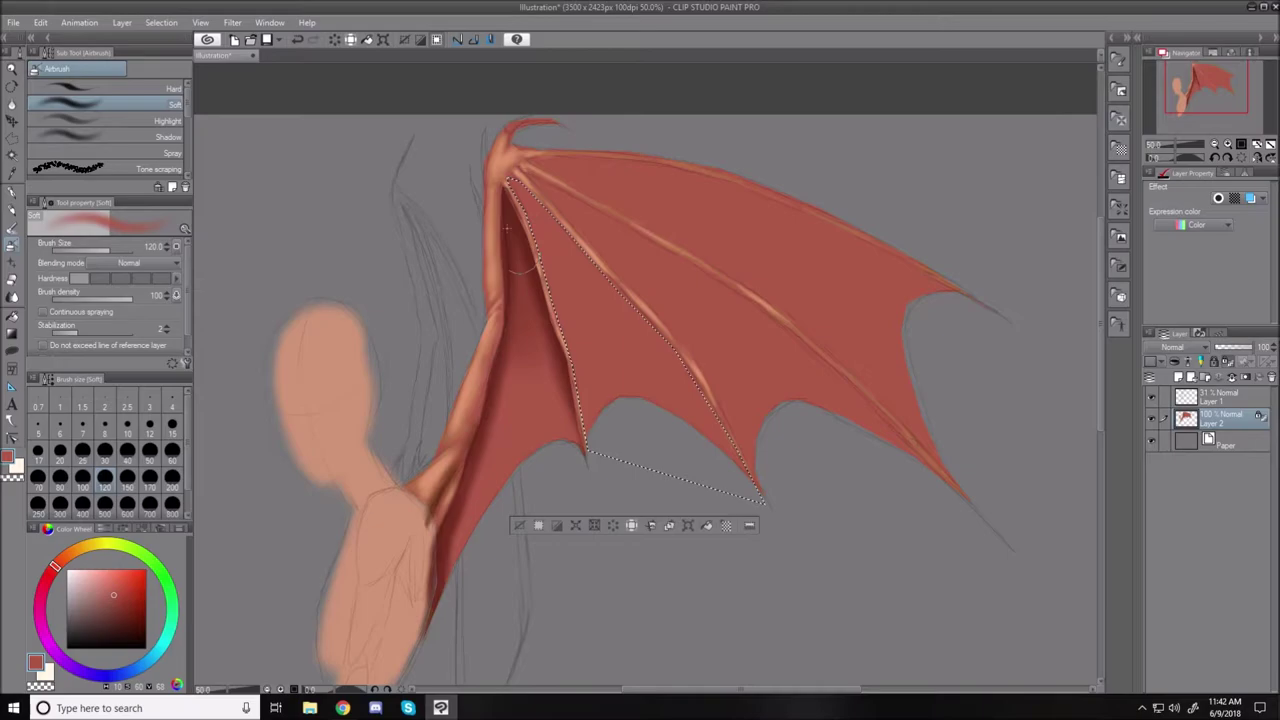
click(122, 610)
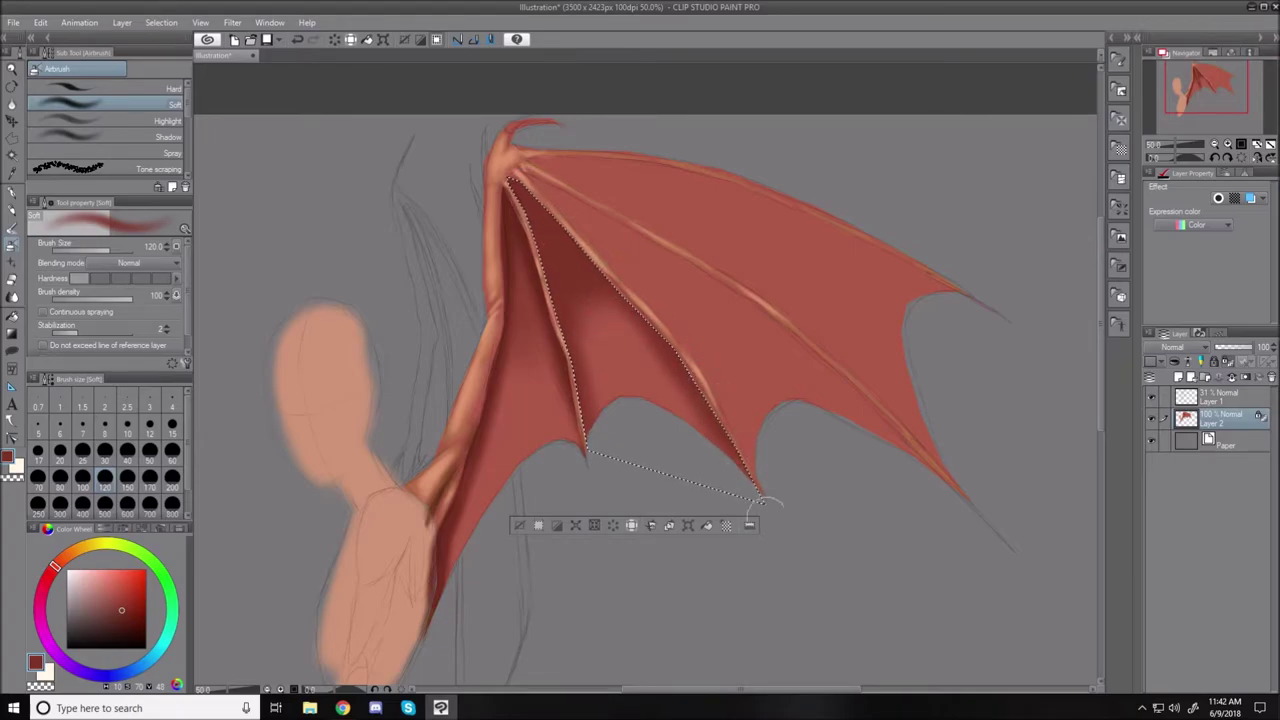
Deepen the second panel's shadows beside the finger bones in darker red at brush sizes 25 and 70, and clear the selection.
click(128, 617)
key(bracketleft)
key(bracketleft)
key(bracketleft)
key(bracketleft)
key(bracketleft)
key(bracketleft)
key(bracketleft)
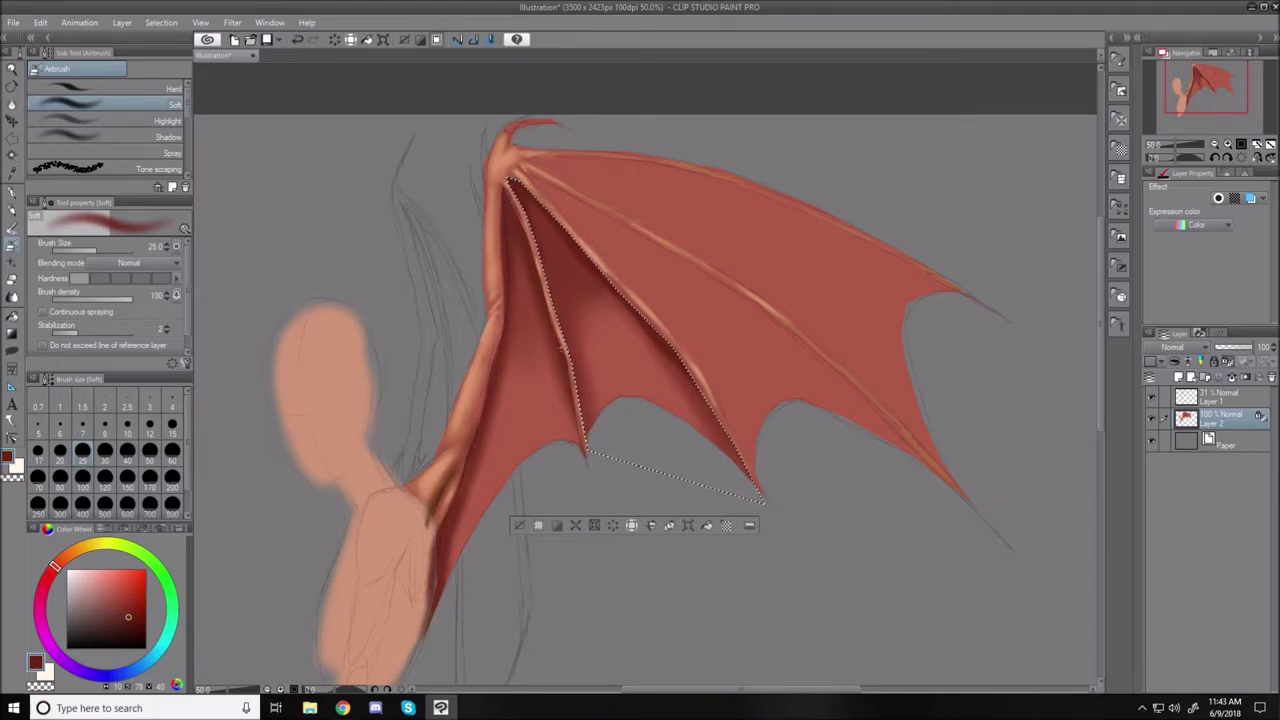
key(bracketright)
key(bracketright)
key(bracketright)
key(bracketright)
key(bracketright)
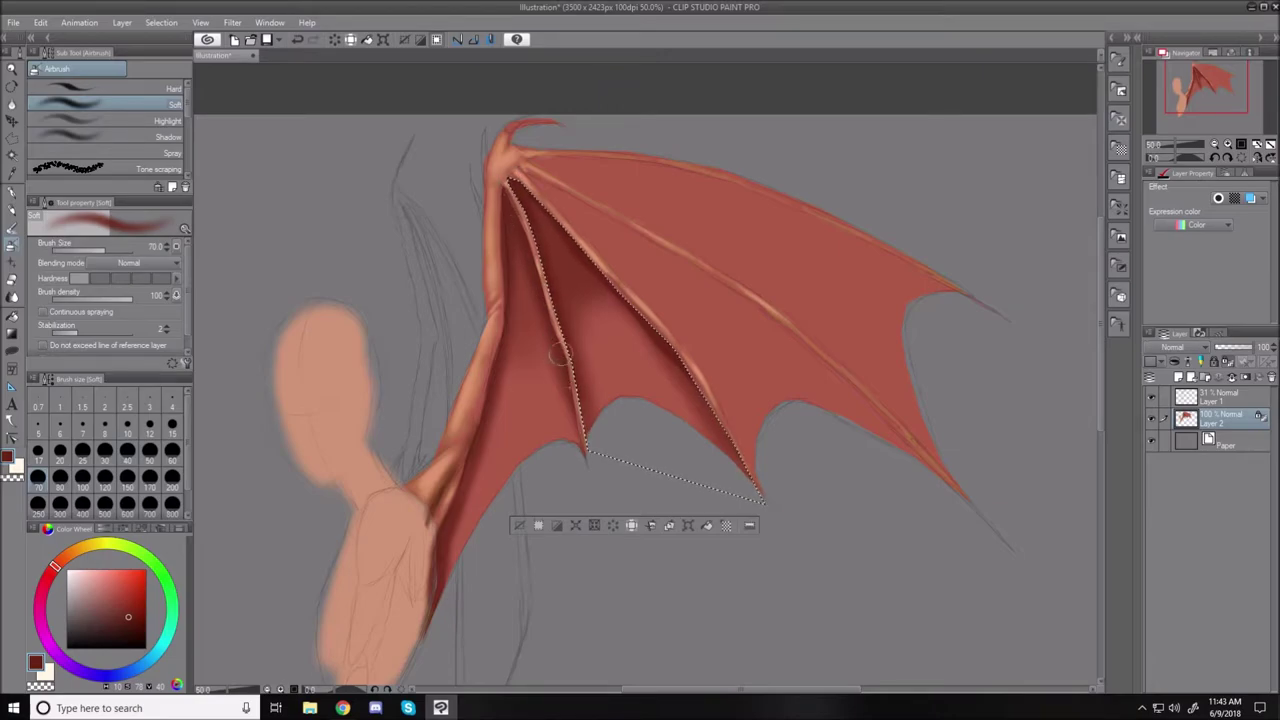
click(519, 525)
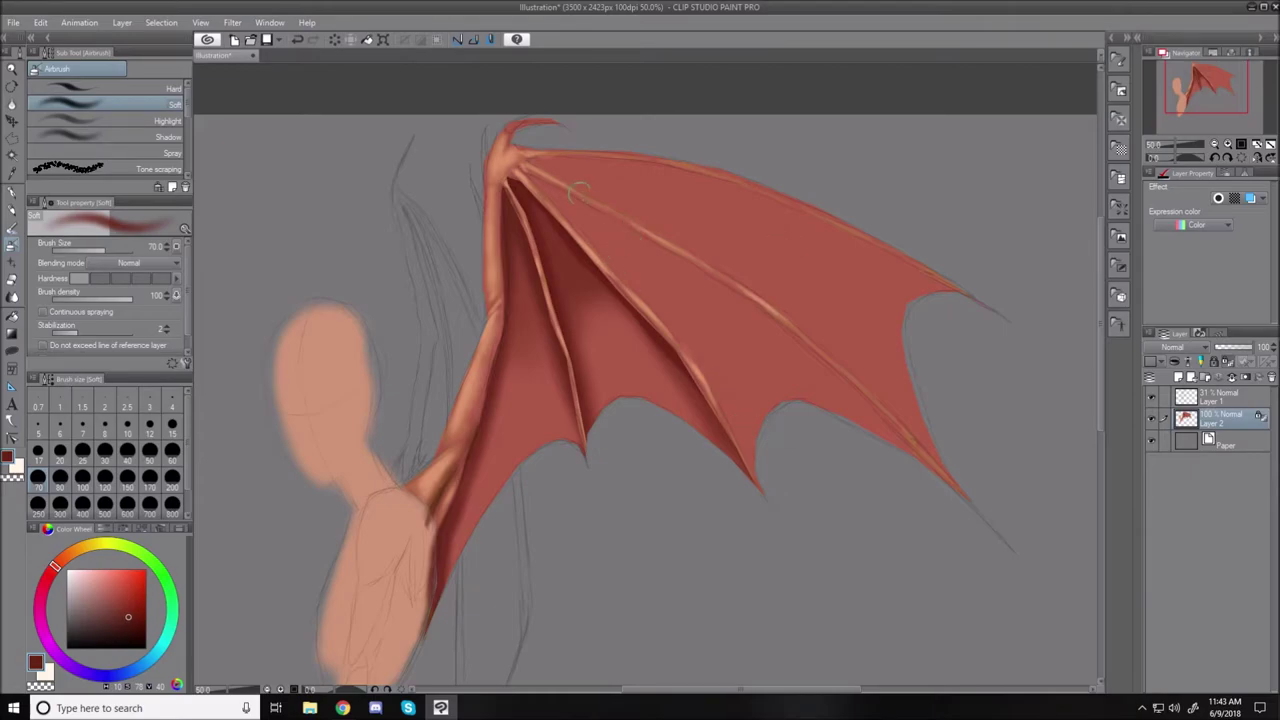
Select the membrane panel between the second and third finger bones with a polyline selection.
click(14, 140)
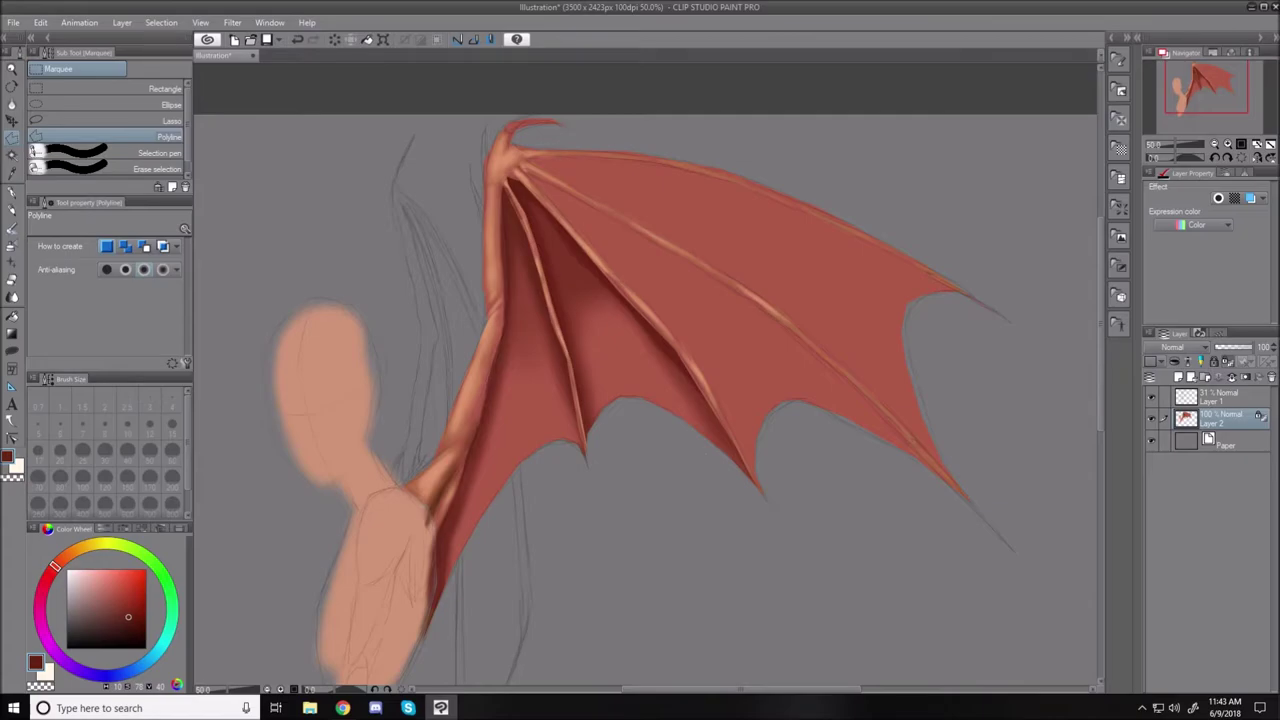
click(527, 175)
click(682, 258)
click(764, 311)
click(821, 359)
click(867, 399)
click(962, 497)
click(762, 490)
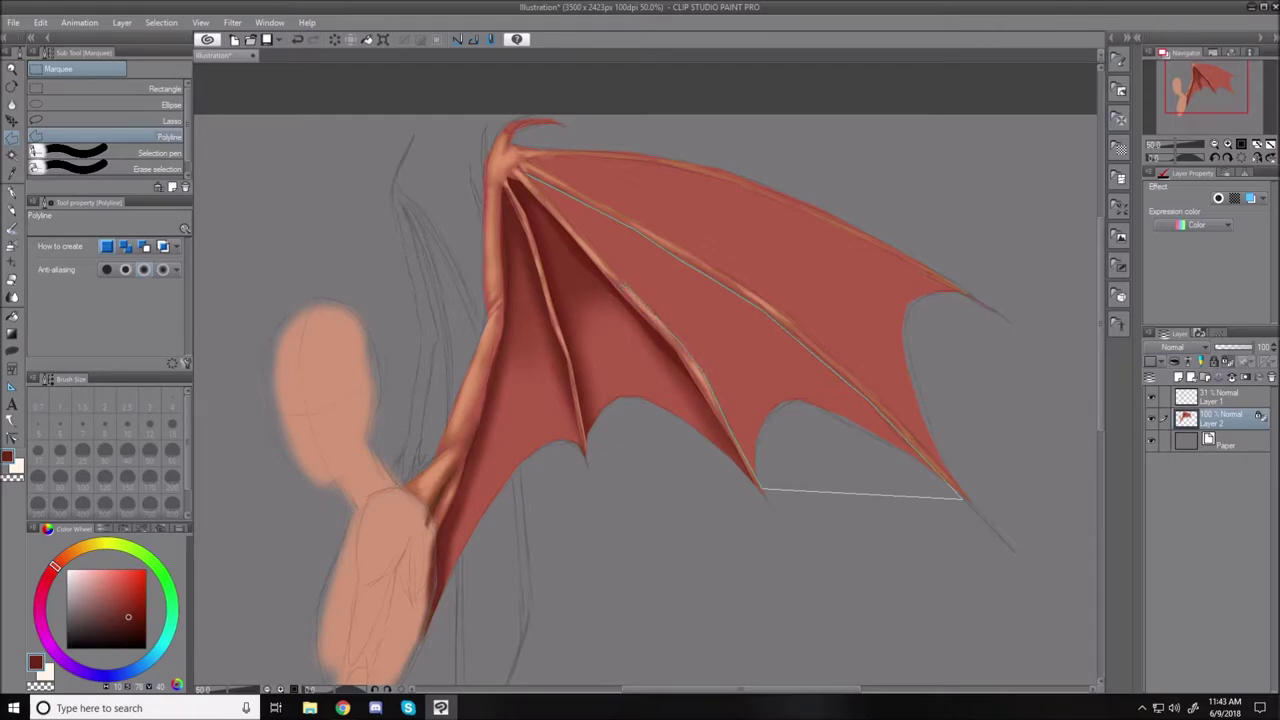
click(527, 176)
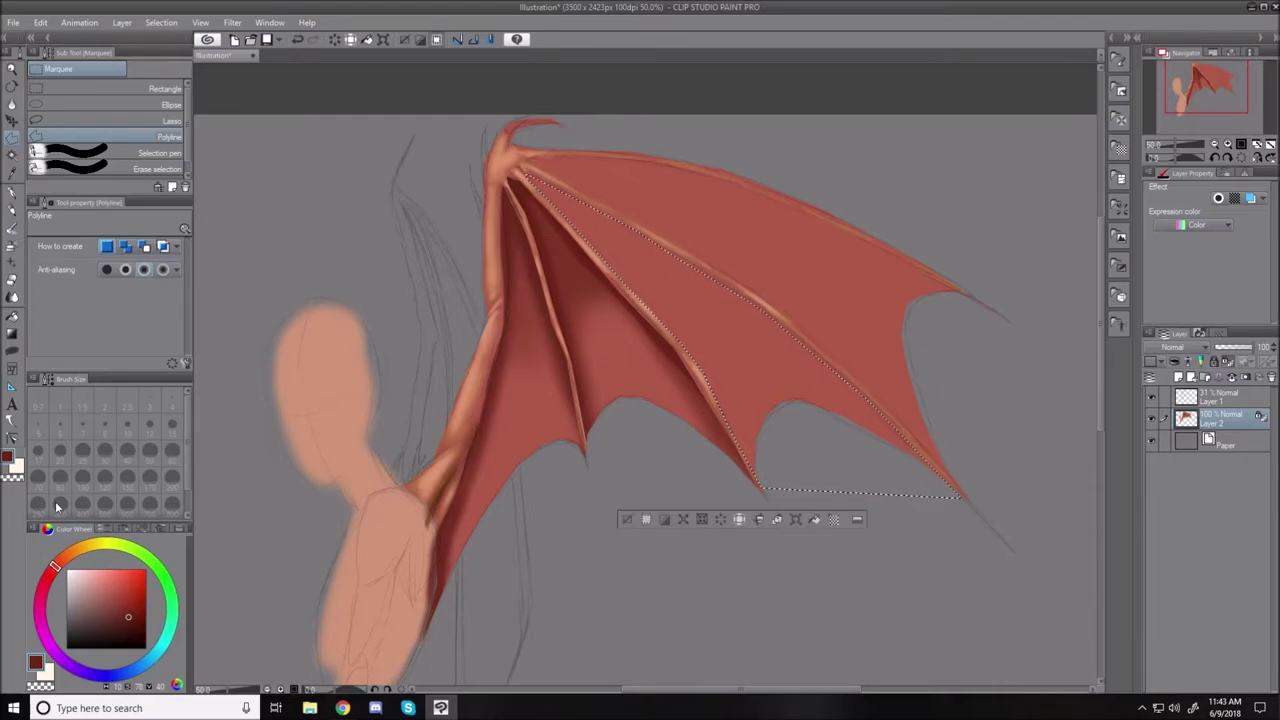
Shade the third panel's upper part and bone edges in muted dark red with the Soft airbrush at sizes 70 and 150.
click(12, 245)
click(118, 604)
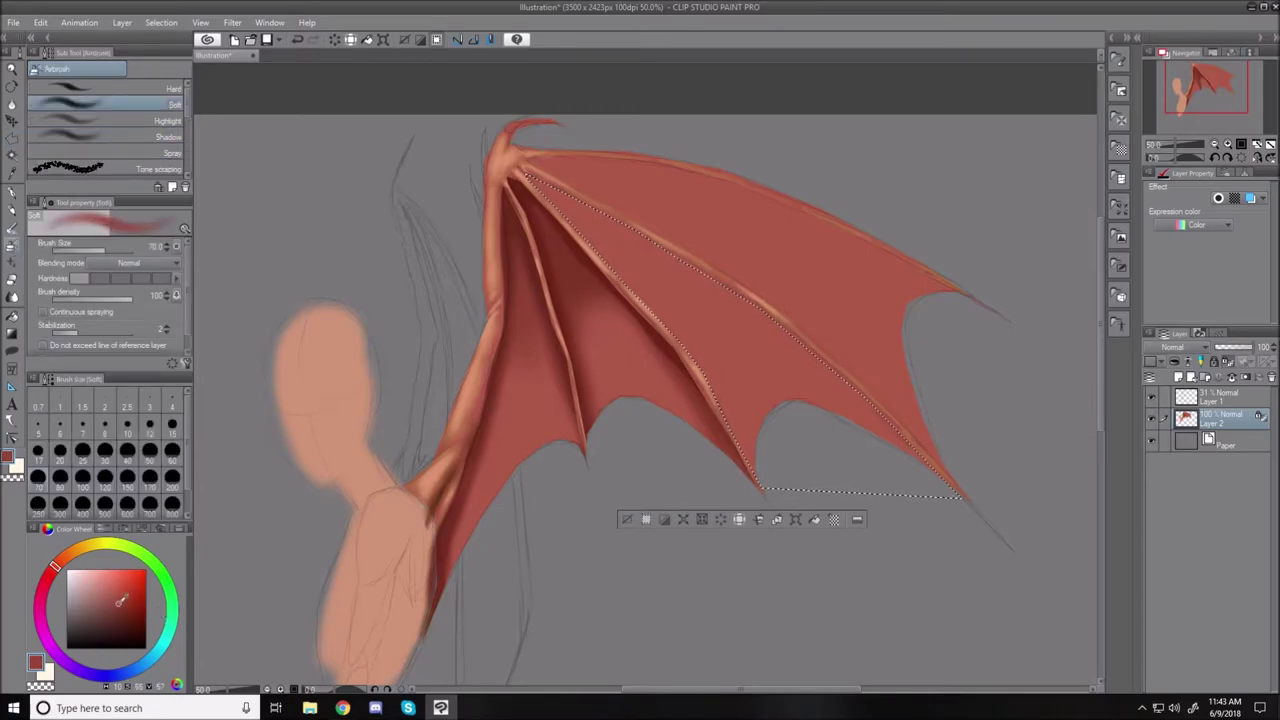
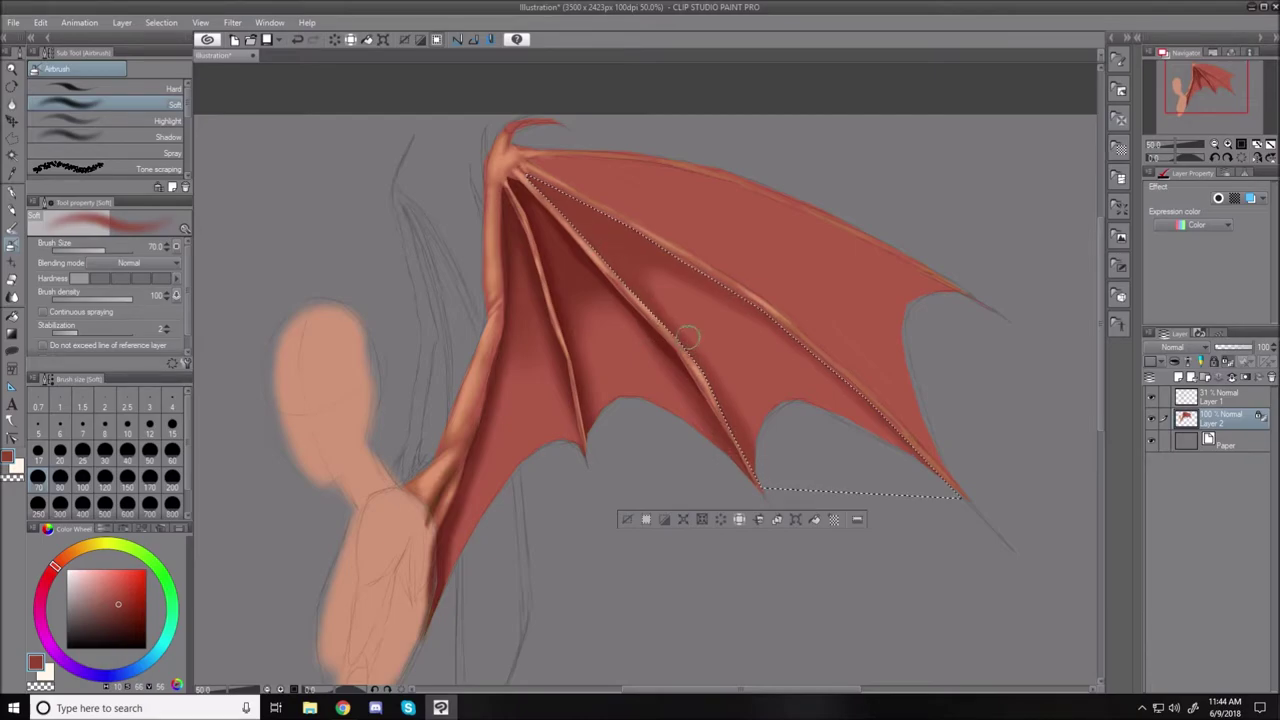
key(bracketright)
key(bracketright)
key(bracketright)
key(bracketright)
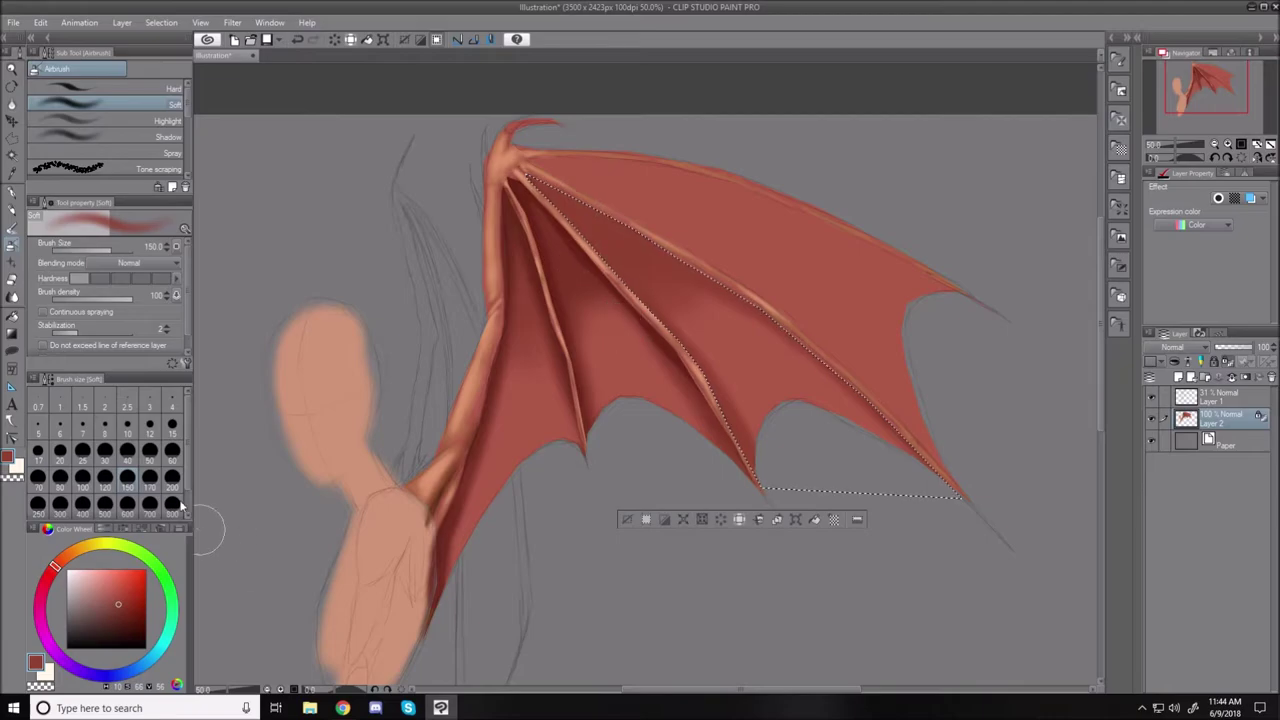
Deepen the third panel's shadow along the third finger bone in darker red at brush size 50, and clear the selection.
click(128, 610)
drag(128, 610, 126, 616)
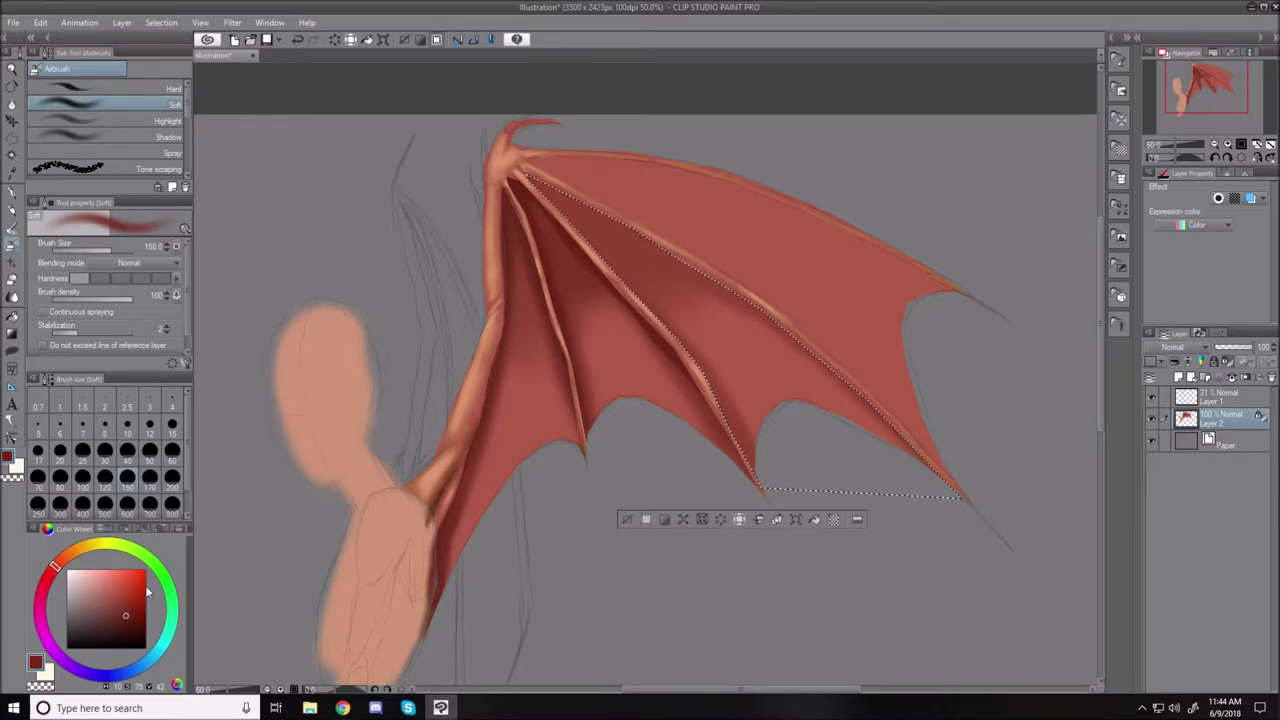
key(bracketleft)
key(bracketleft)
key(bracketleft)
key(bracketleft)
key(bracketleft)
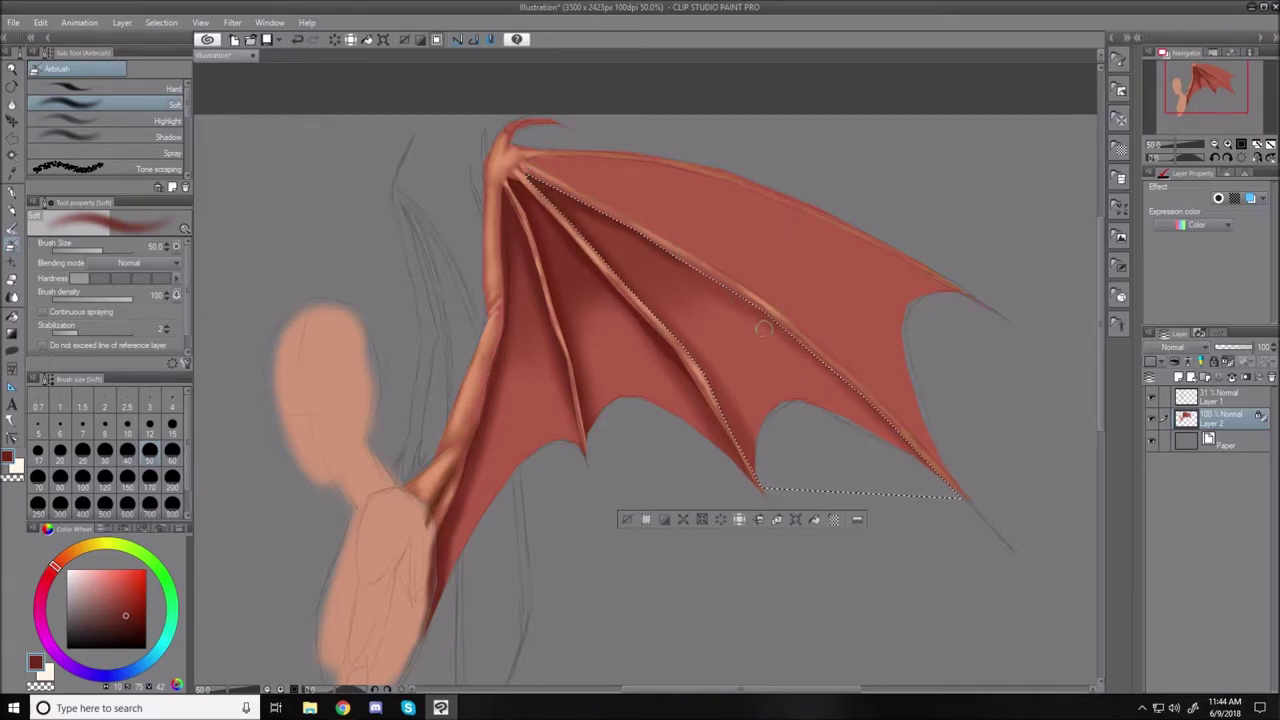
click(626, 519)
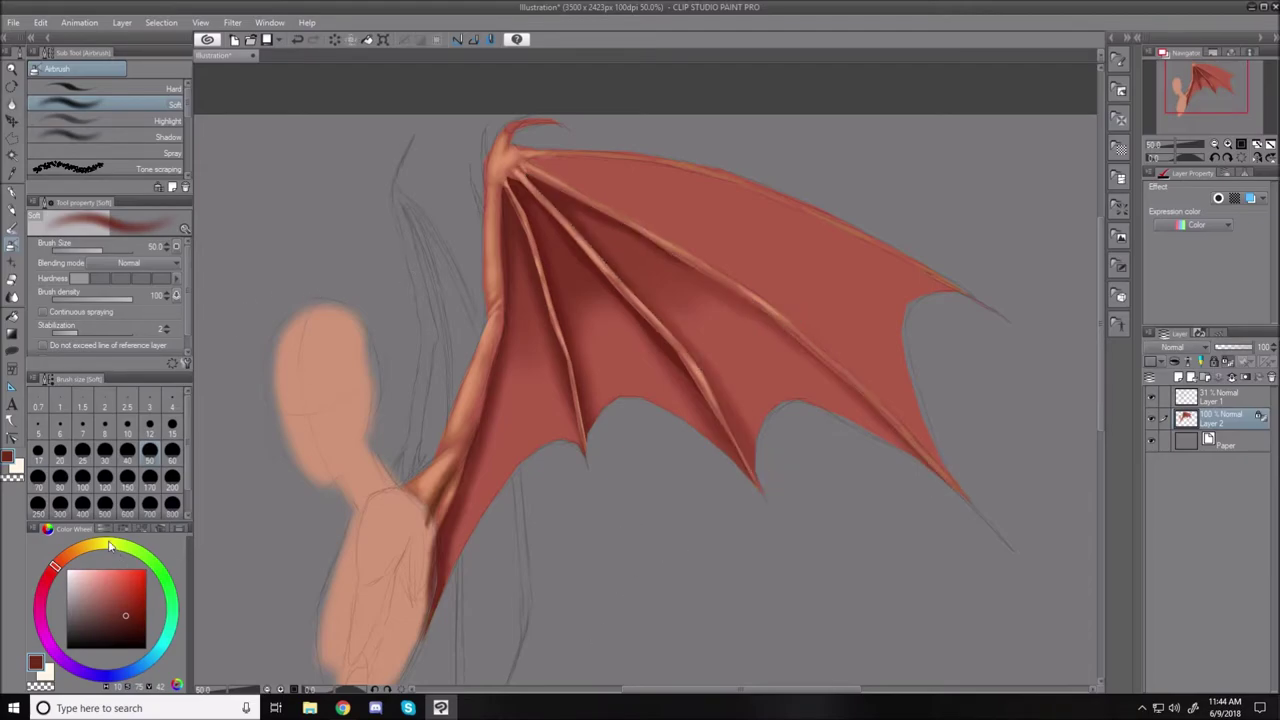
Select the outermost membrane panel between the third finger bone and the wing's leading edge with a polyline selection.
click(13, 148)
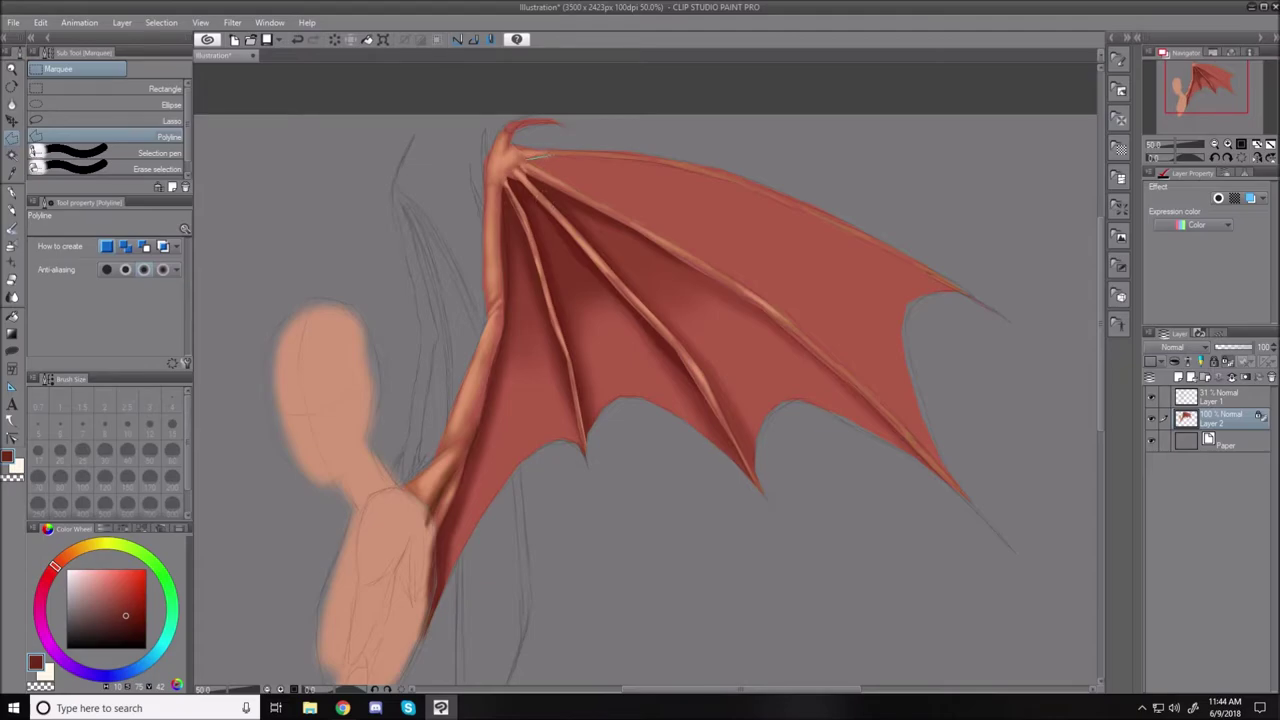
click(606, 158)
click(650, 164)
click(708, 178)
click(776, 201)
click(850, 234)
click(927, 274)
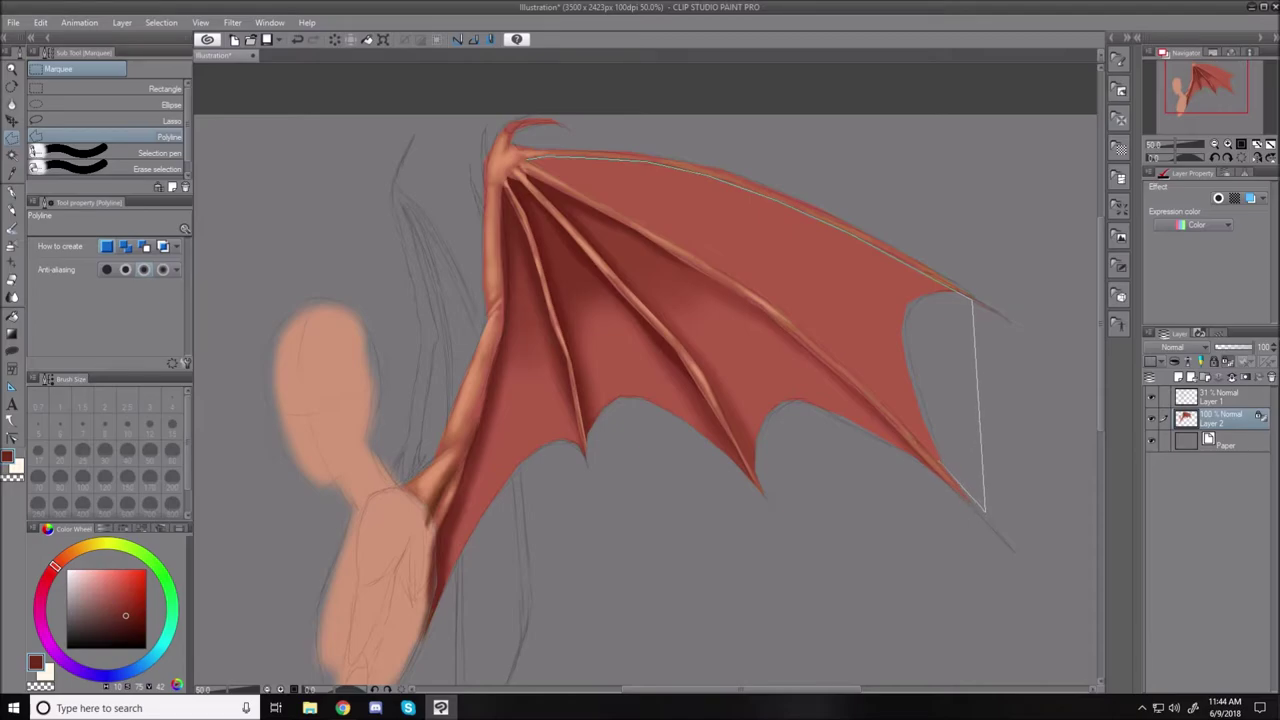
click(986, 511)
click(527, 160)
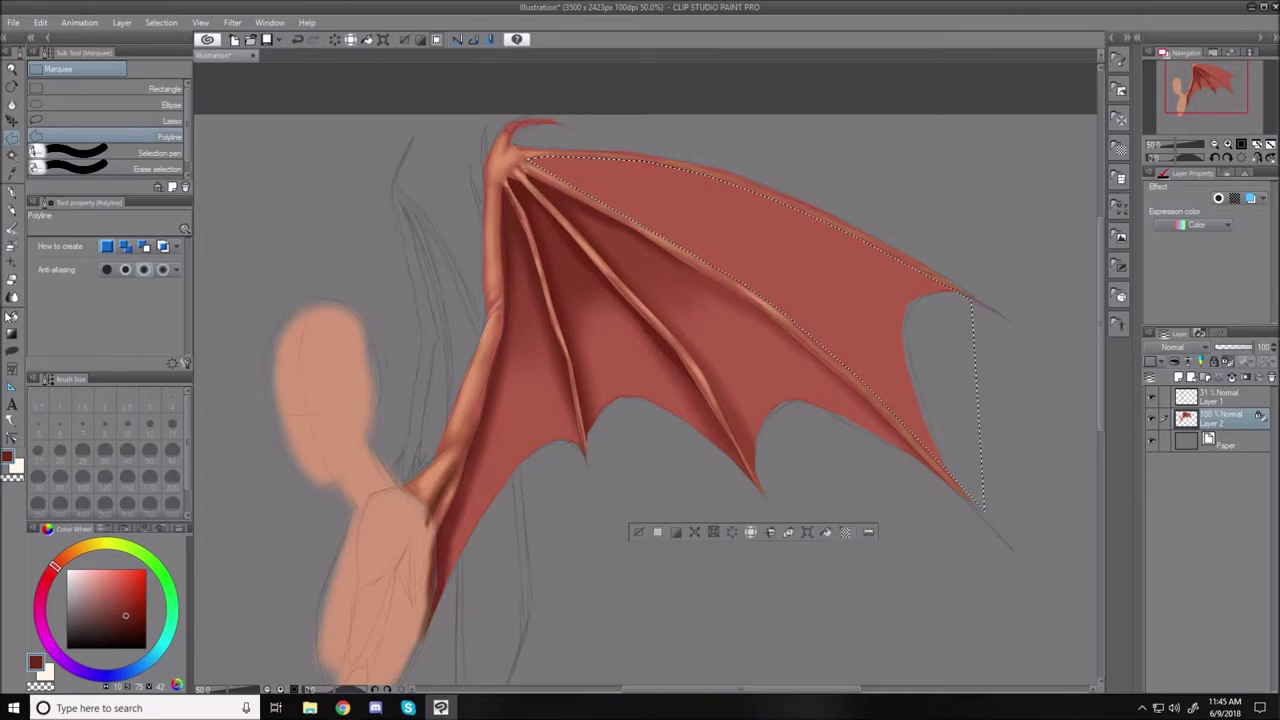
Shade the outermost panel in dark red at brush sizes 50 and 100, darken its inner corner with deeper red, and deselect.
click(11, 245)
click(119, 601)
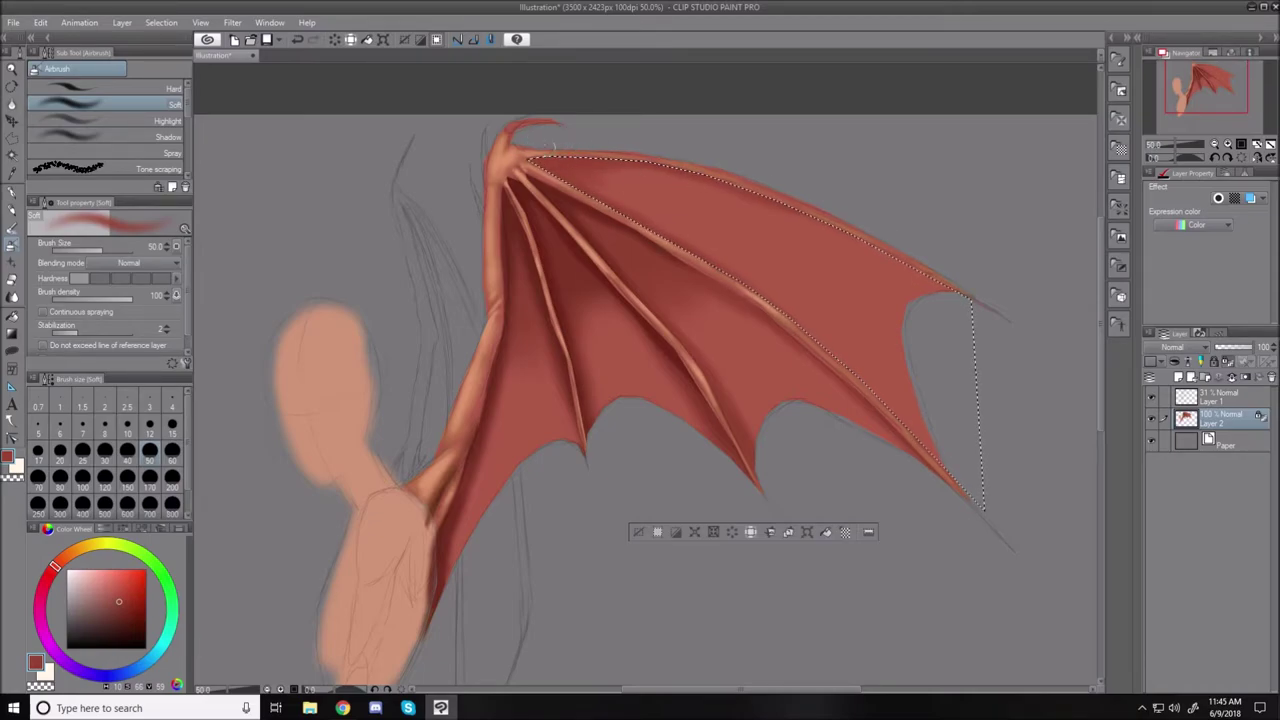
key(])
key(])
key(])
key(])
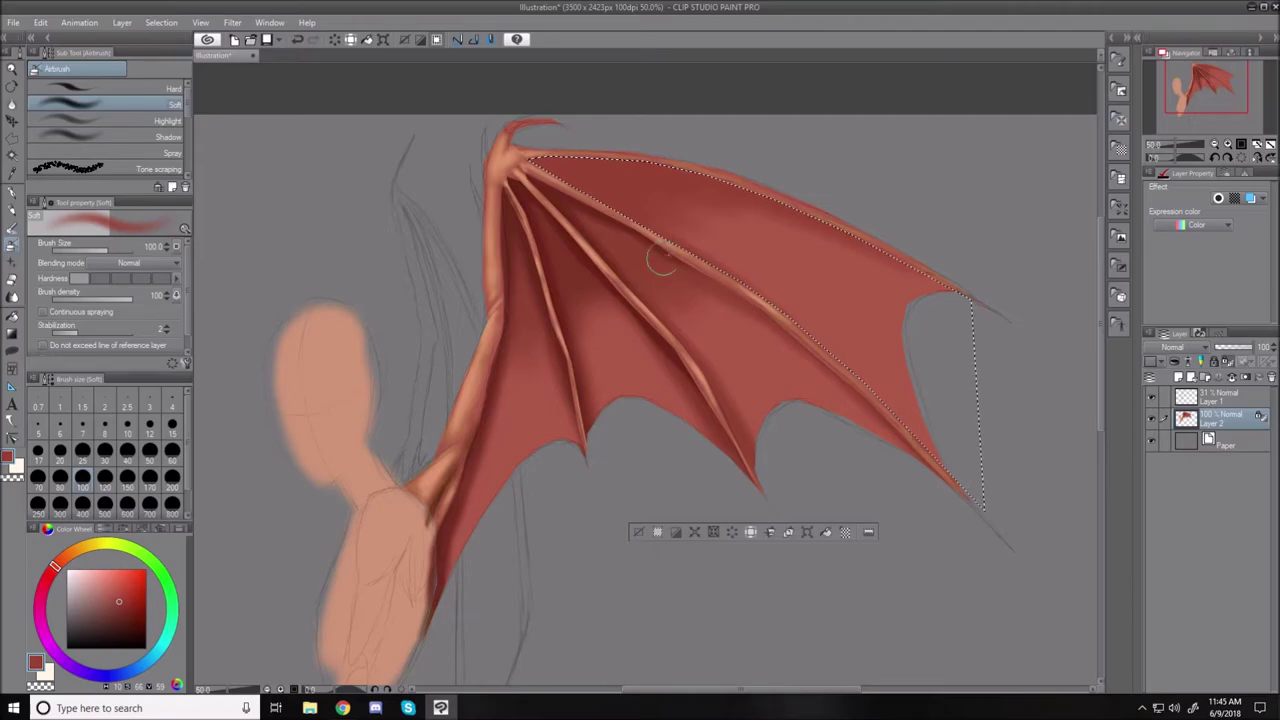
drag(134, 609, 129, 617)
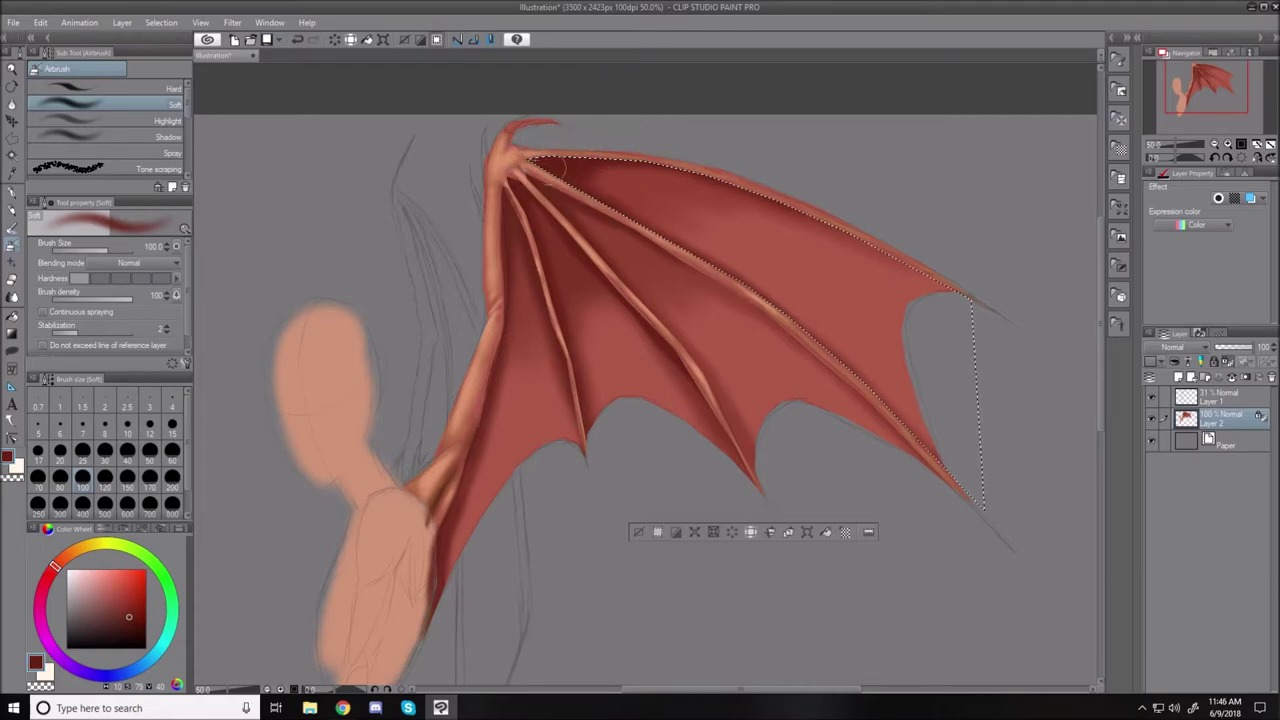
click(639, 533)
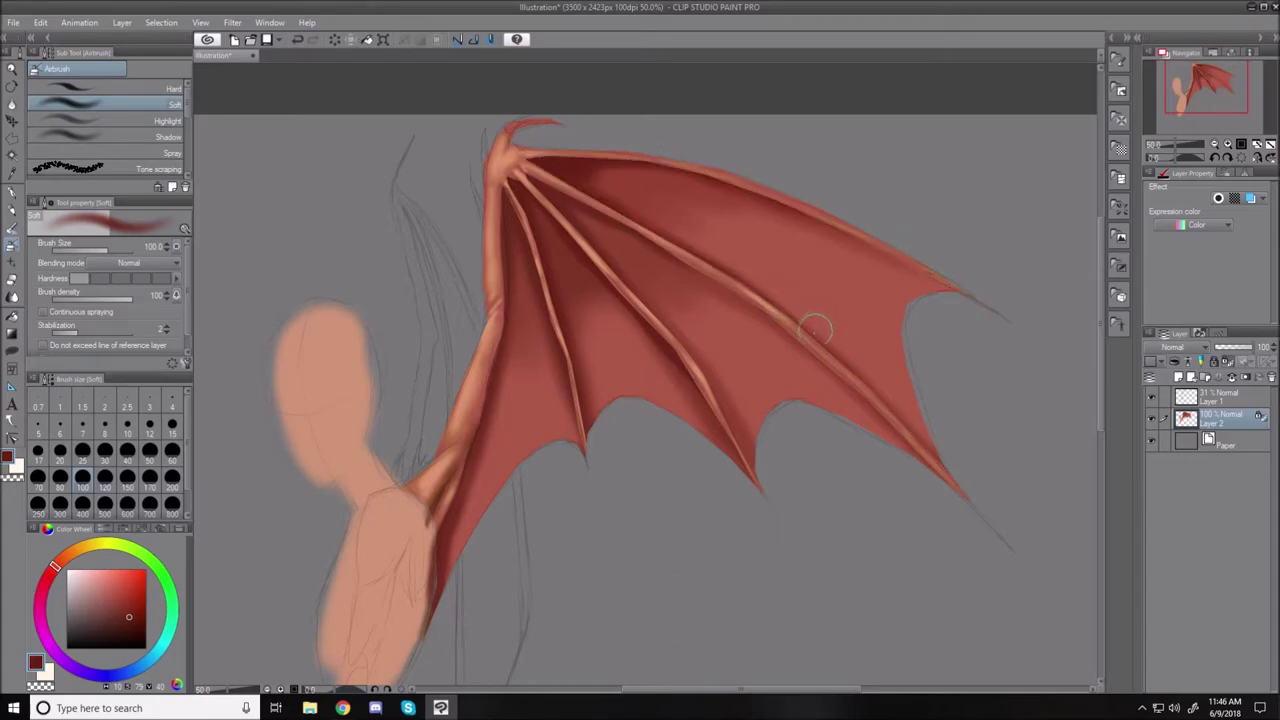
Sample the membrane red, lighten it to pink, and highlight the centres of all four panels with the Soft airbrush at up to size 250.
alt+click(537, 390)
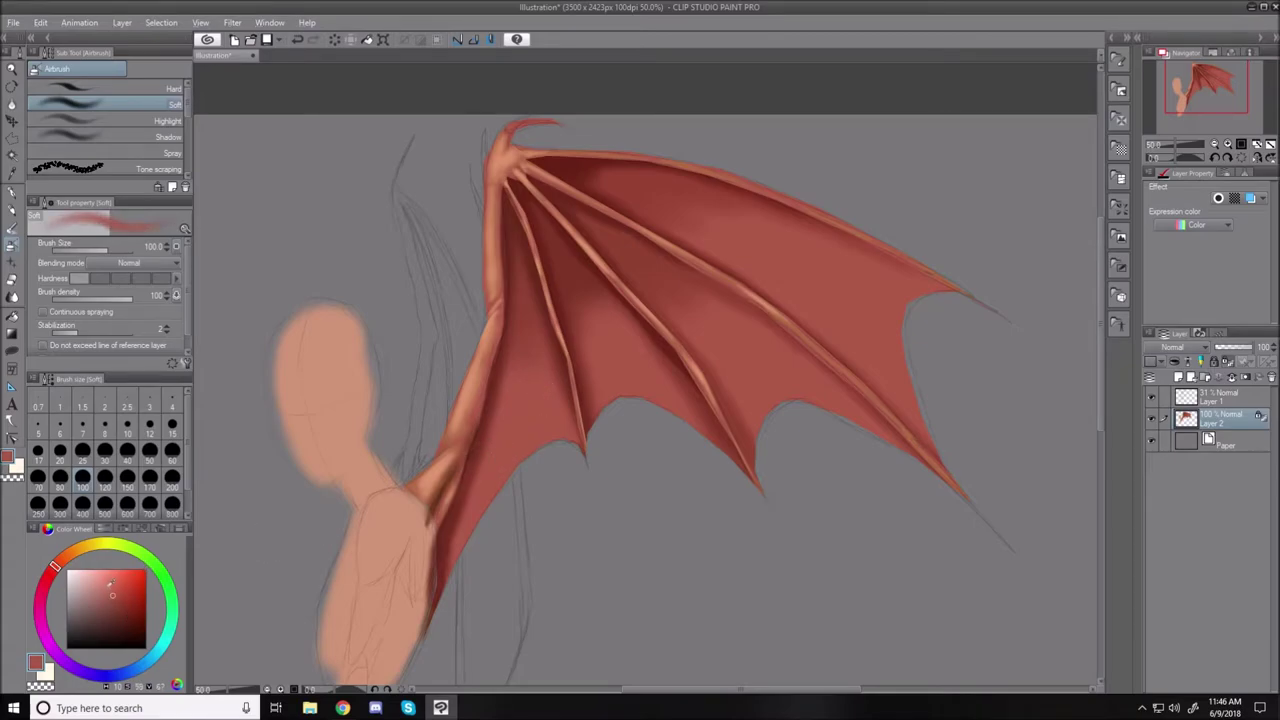
click(106, 580)
mouse_move(531, 332)
mouse_down()
mouse_move(527, 392)
mouse_move(529, 314)
mouse_move(512, 445)
mouse_move(526, 300)
mouse_move(544, 375)
mouse_move(522, 298)
mouse_move(532, 410)
mouse_move(534, 352)
mouse_move(542, 398)
mouse_move(530, 352)
mouse_move(523, 428)
mouse_move(526, 363)
mouse_move(494, 460)
mouse_move(525, 317)
mouse_move(557, 410)
mouse_move(603, 318)
mouse_move(594, 340)
mouse_move(575, 280)
mouse_move(622, 401)
mouse_move(592, 311)
mouse_move(639, 367)
mouse_move(585, 287)
mouse_move(637, 358)
mouse_move(583, 284)
mouse_move(577, 330)
mouse_move(579, 278)
mouse_move(637, 381)
mouse_move(607, 318)
mouse_move(615, 352)
mouse_move(665, 359)
mouse_move(690, 314)
mouse_move(661, 290)
mouse_move(722, 340)
mouse_move(642, 263)
mouse_move(774, 397)
mouse_move(662, 285)
mouse_move(772, 348)
mouse_move(679, 291)
mouse_move(760, 366)
mouse_move(688, 306)
mouse_move(752, 382)
mouse_move(712, 320)
mouse_move(767, 358)
mouse_move(800, 360)
mouse_move(644, 267)
mouse_move(760, 348)
mouse_move(737, 234)
mouse_move(830, 312)
mouse_move(715, 252)
mouse_move(703, 223)
mouse_move(830, 320)
mouse_move(750, 230)
mouse_move(891, 286)
mouse_move(690, 205)
mouse_move(715, 250)
mouse_move(674, 200)
mouse_move(800, 262)
mouse_move(836, 314)
mouse_move(676, 209)
mouse_move(860, 347)
mouse_move(790, 255)
mouse_move(822, 268)
mouse_move(849, 318)
mouse_up()
key(bracketright)
key(bracketright)
key(bracketright)
key(bracketright)
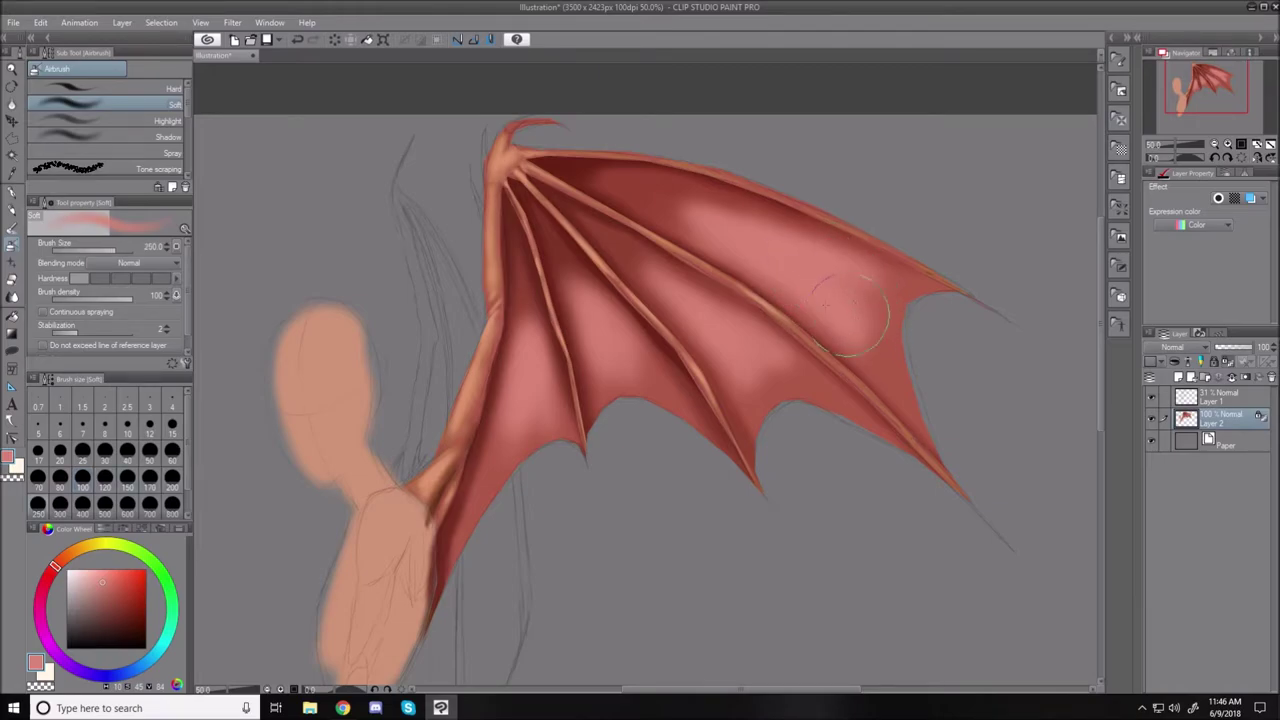
drag(740, 362, 766, 370)
drag(629, 370, 617, 363)
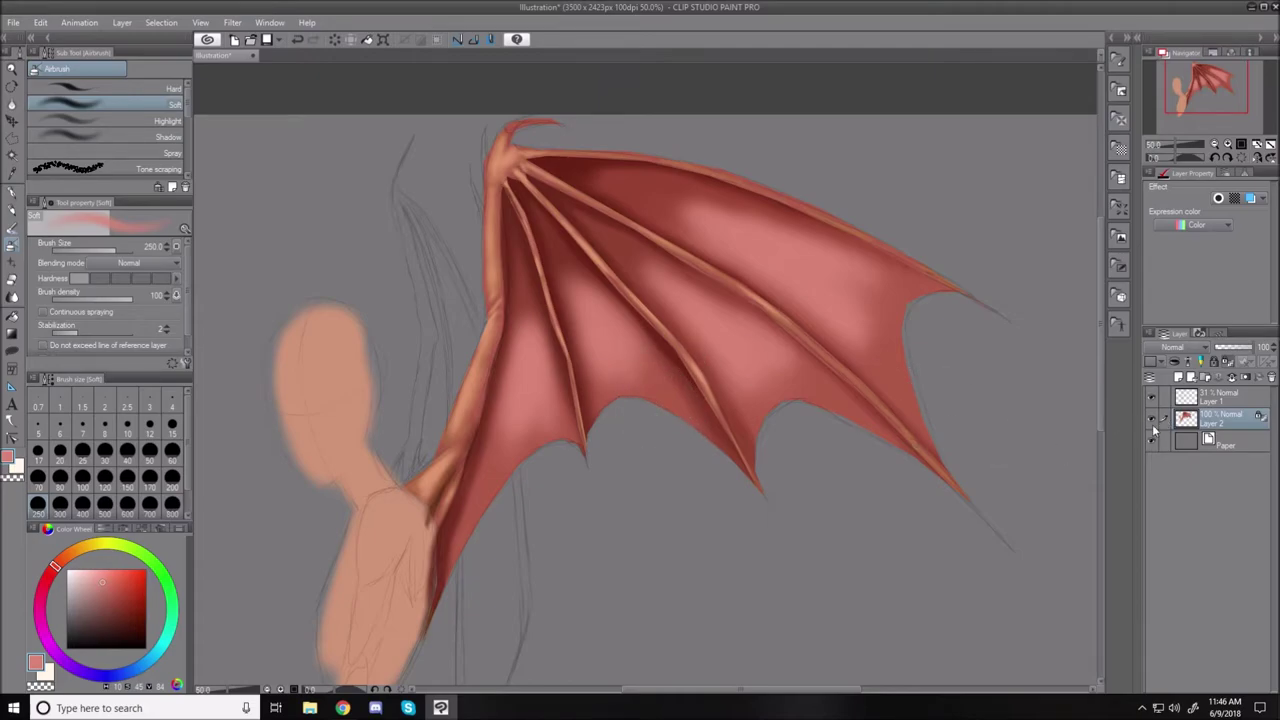
Duplicate Layer 2 and add a Hue/Saturation/Luminosity correction layer with saturation 5 and brightness -51, clipped to the copy.
right_click(1230, 420)
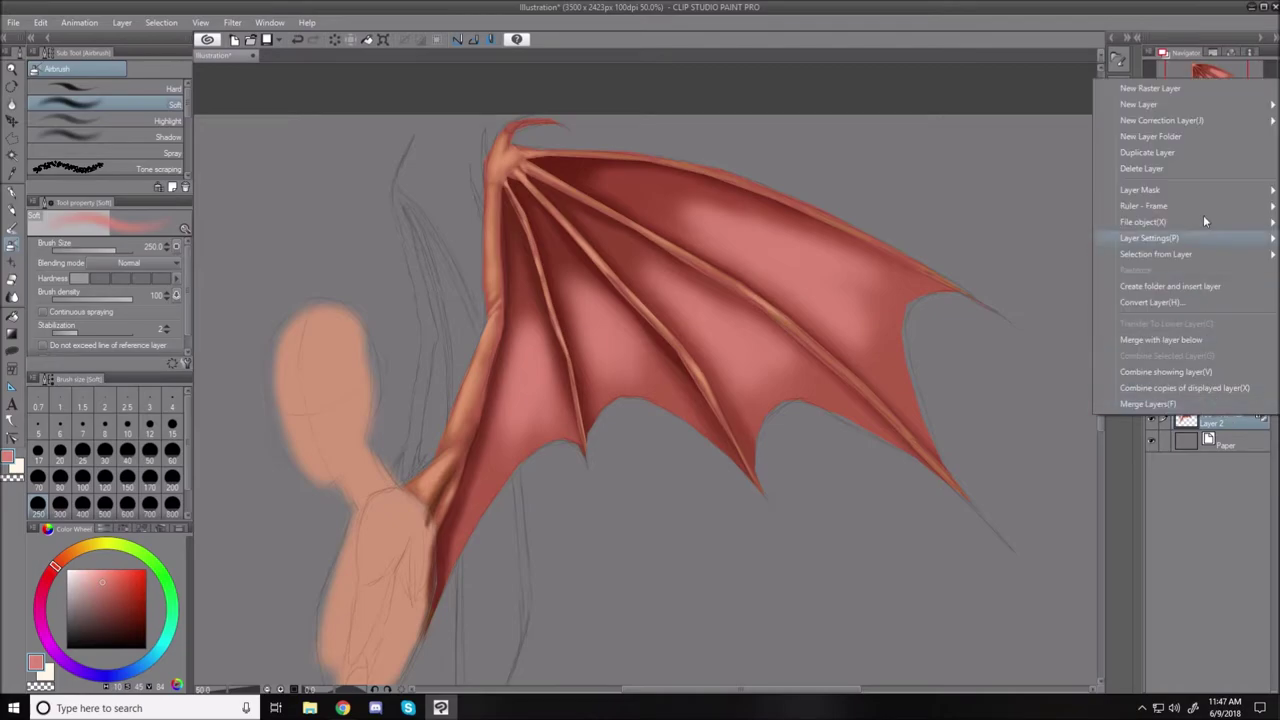
click(1165, 154)
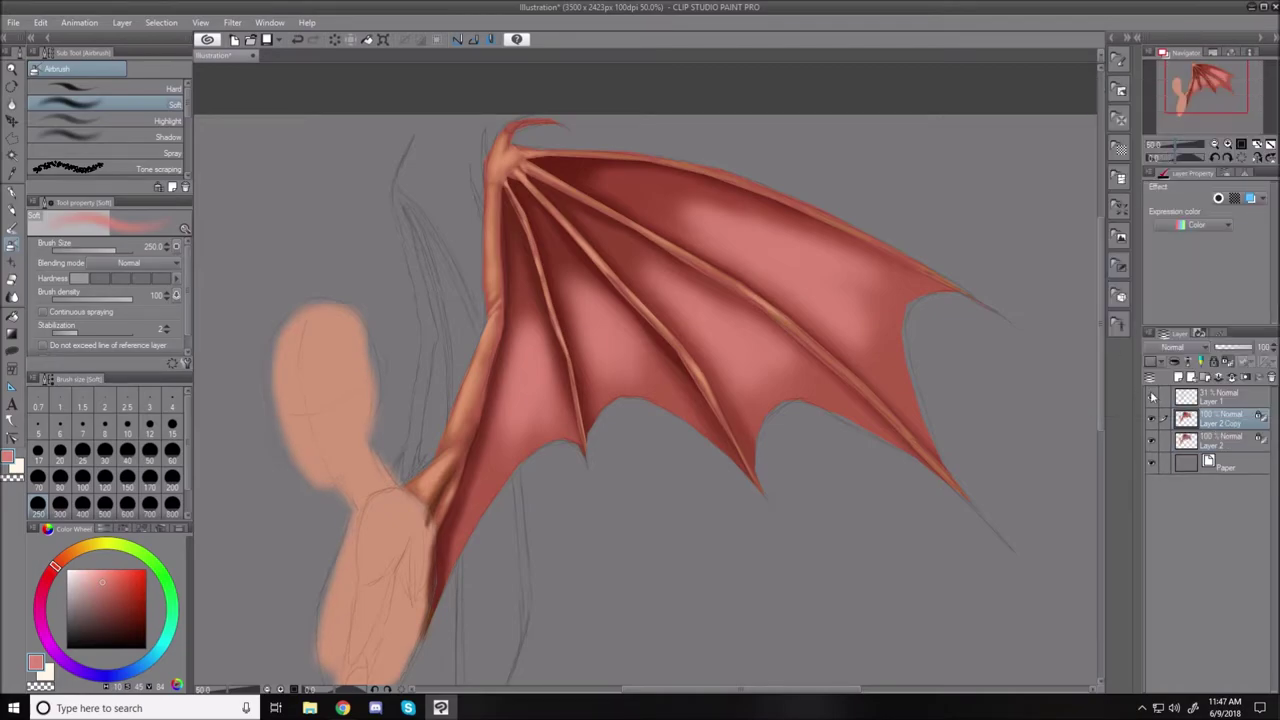
right_click(1216, 424)
mouse_move(1162, 128)
click(1012, 144)
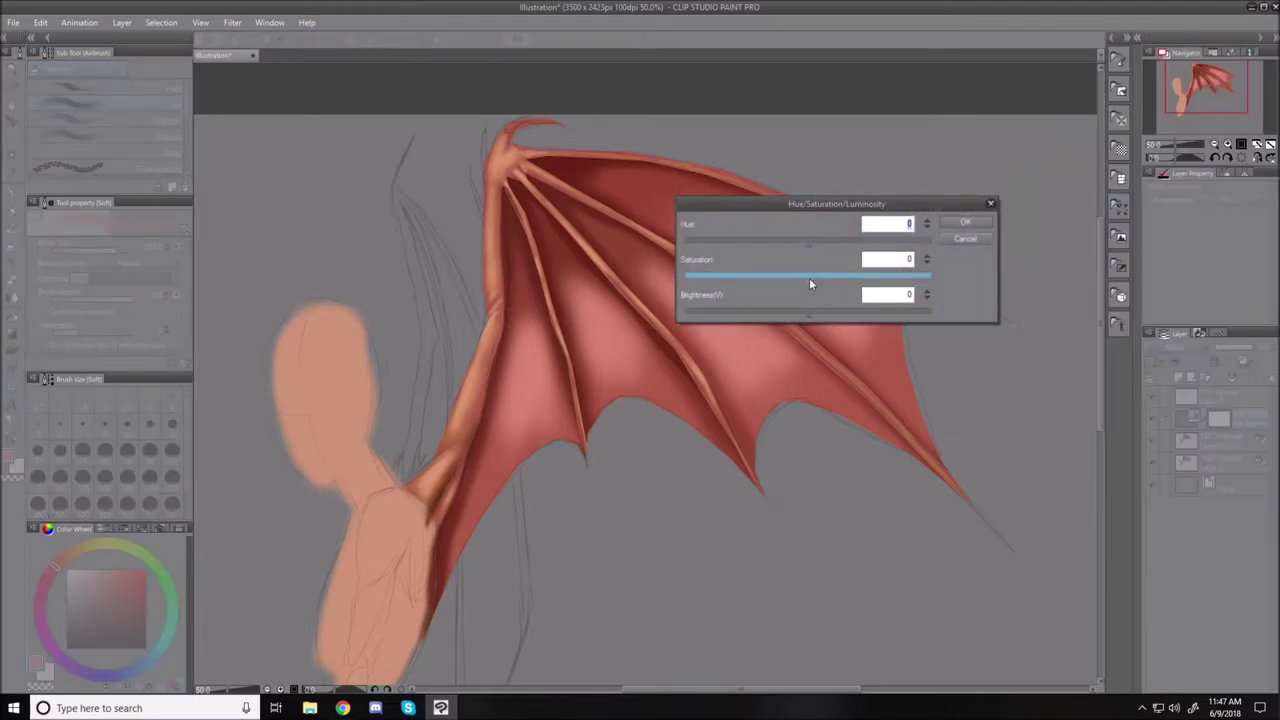
mouse_move(810, 285)
mouse_down()
mouse_move(771, 285)
mouse_move(814, 285)
mouse_up()
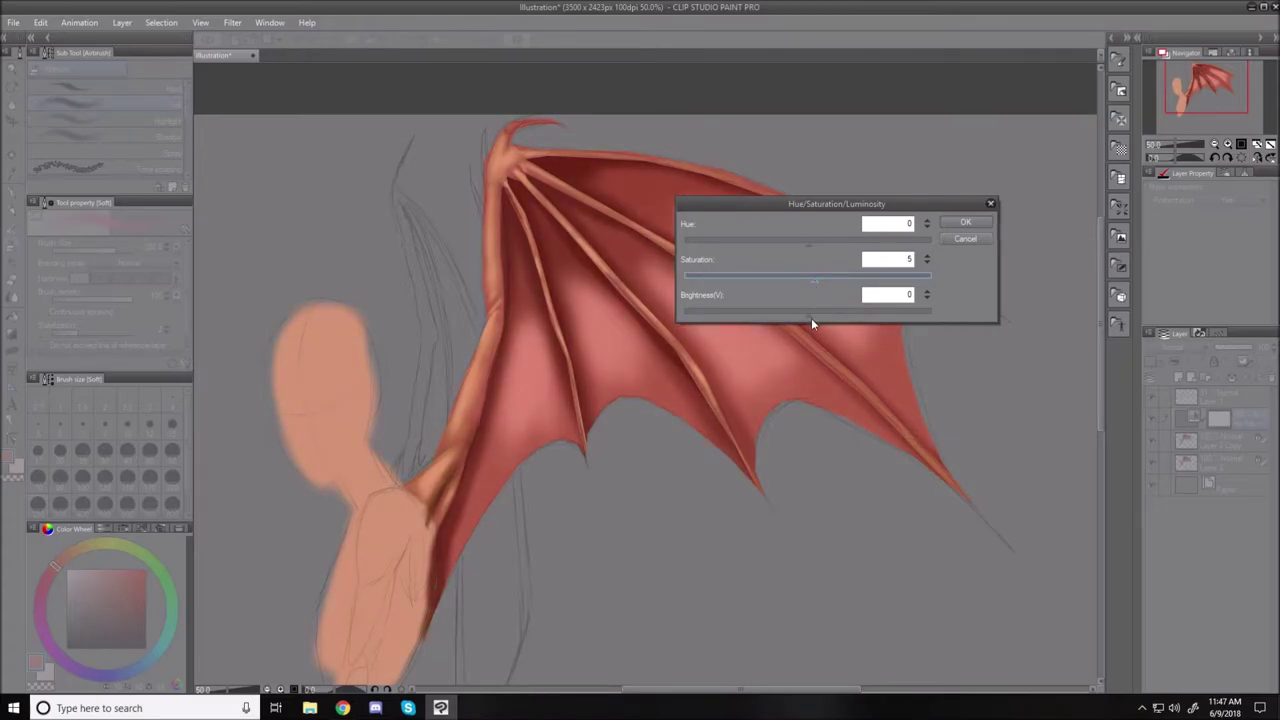
drag(808, 316, 750, 317)
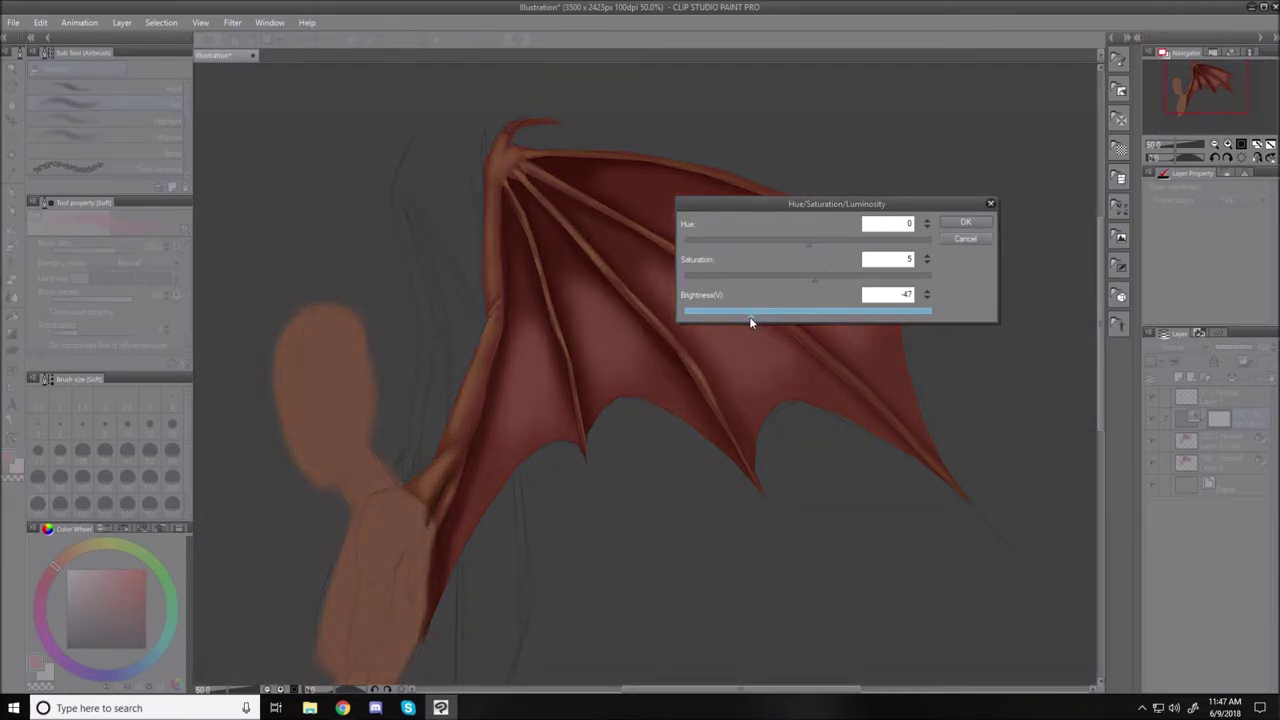
drag(749, 316, 745, 316)
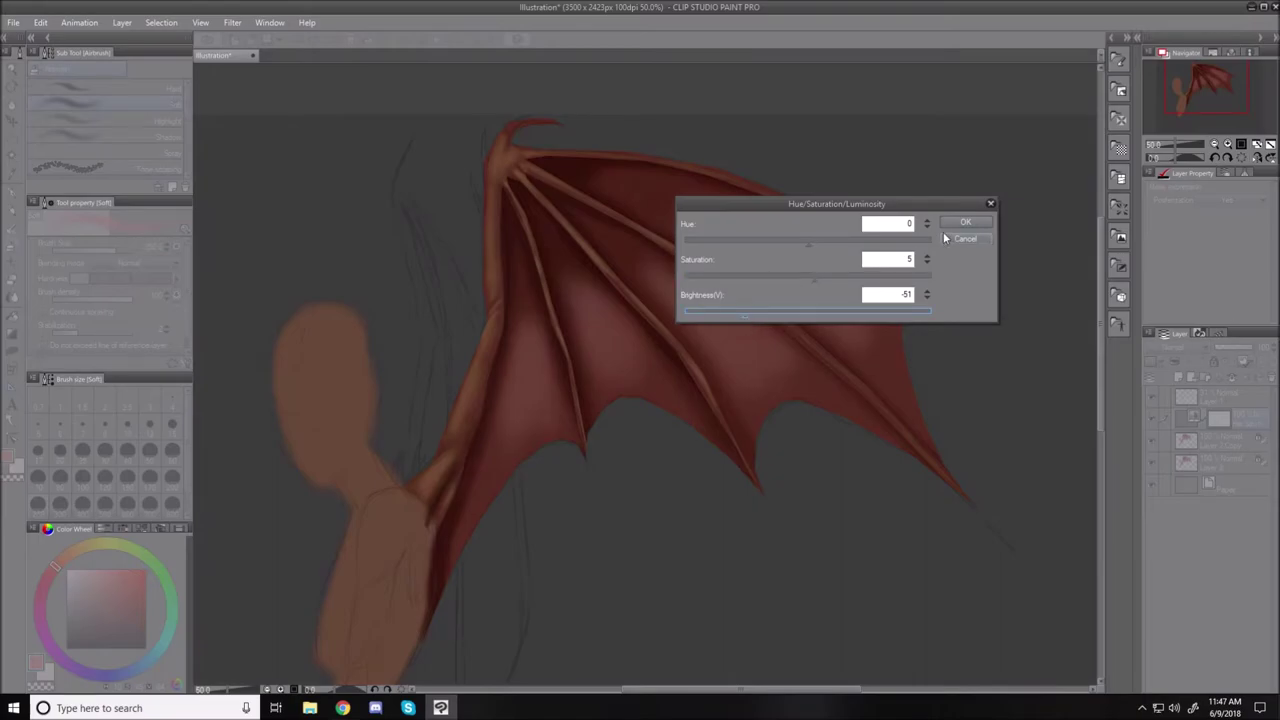
click(962, 222)
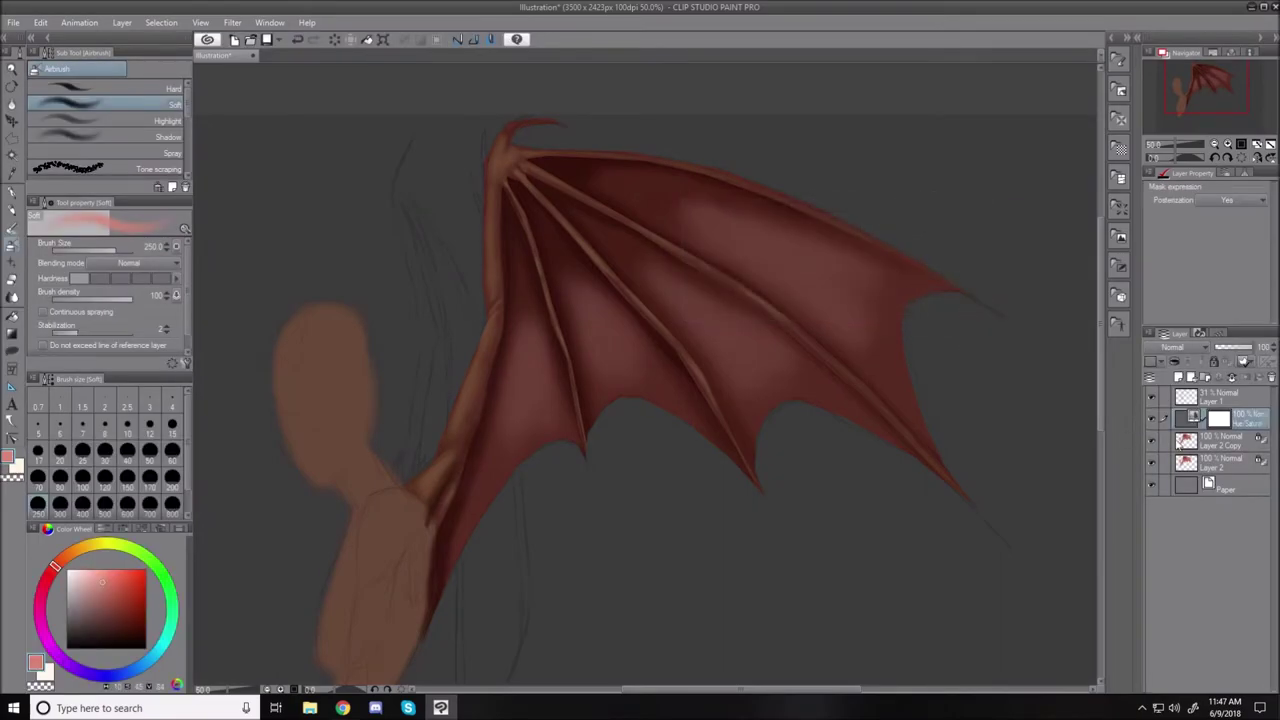
click(1176, 364)
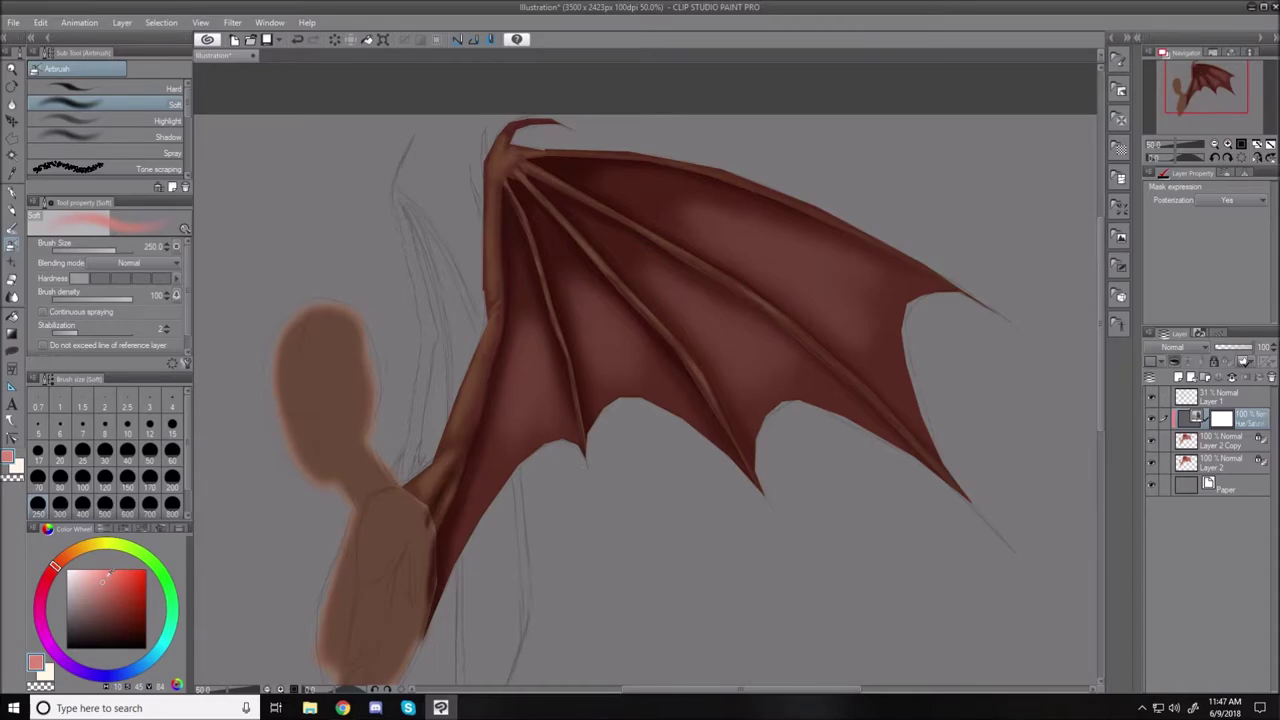
Test the Hard eraser at size 120 on the correction over the first membrane panel, undo it, and choose the Soft eraser.
key([)
key([)
key([)
click(13, 280)
drag(525, 342, 528, 362)
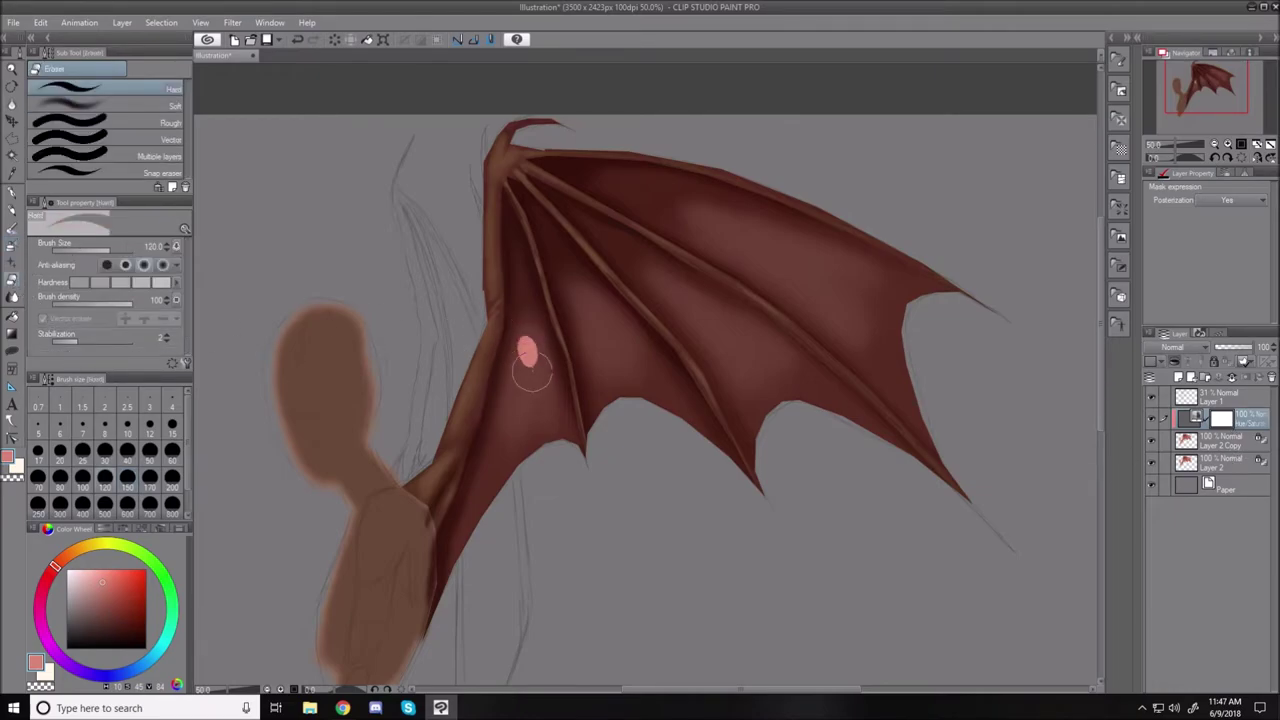
click(137, 102)
key(ctrl+z)
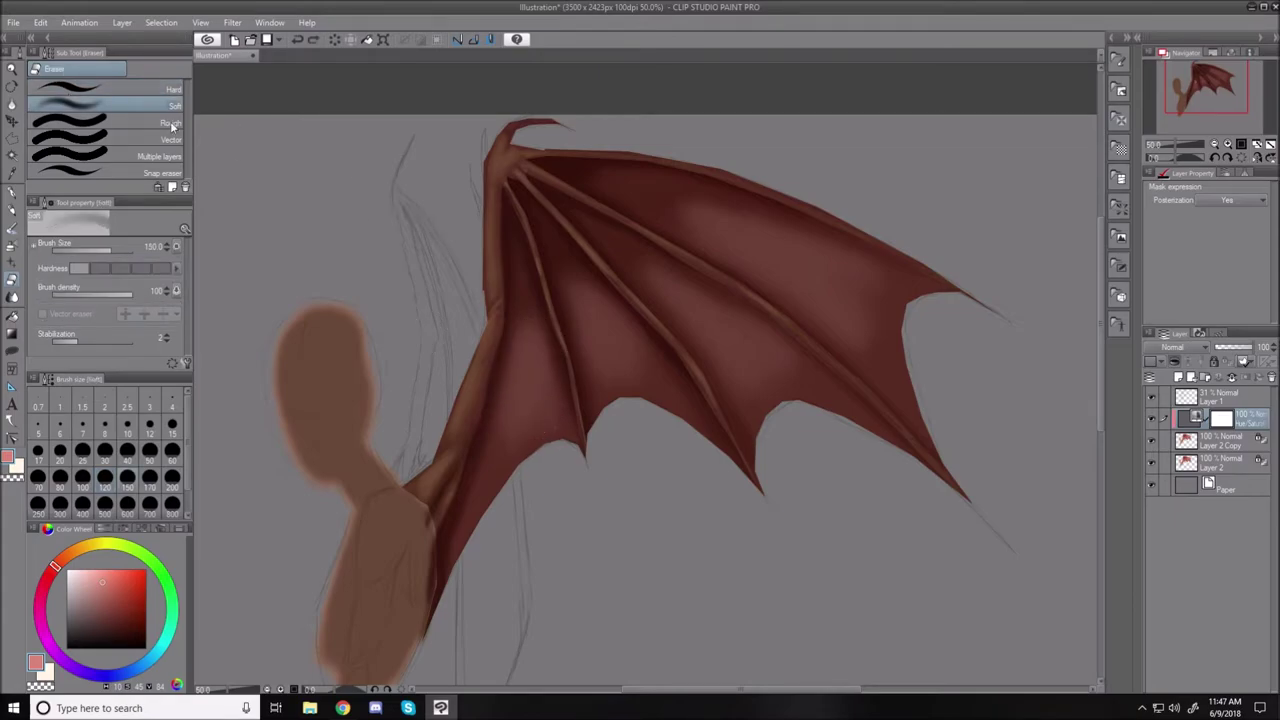
Erase the darkening correction over the centres of all four membrane panels with the Soft eraser at size 150.
click(531, 368)
mouse_move(529, 330)
mouse_down()
mouse_move(525, 401)
mouse_move(528, 286)
mouse_move(519, 413)
mouse_move(525, 285)
mouse_move(522, 454)
mouse_up()
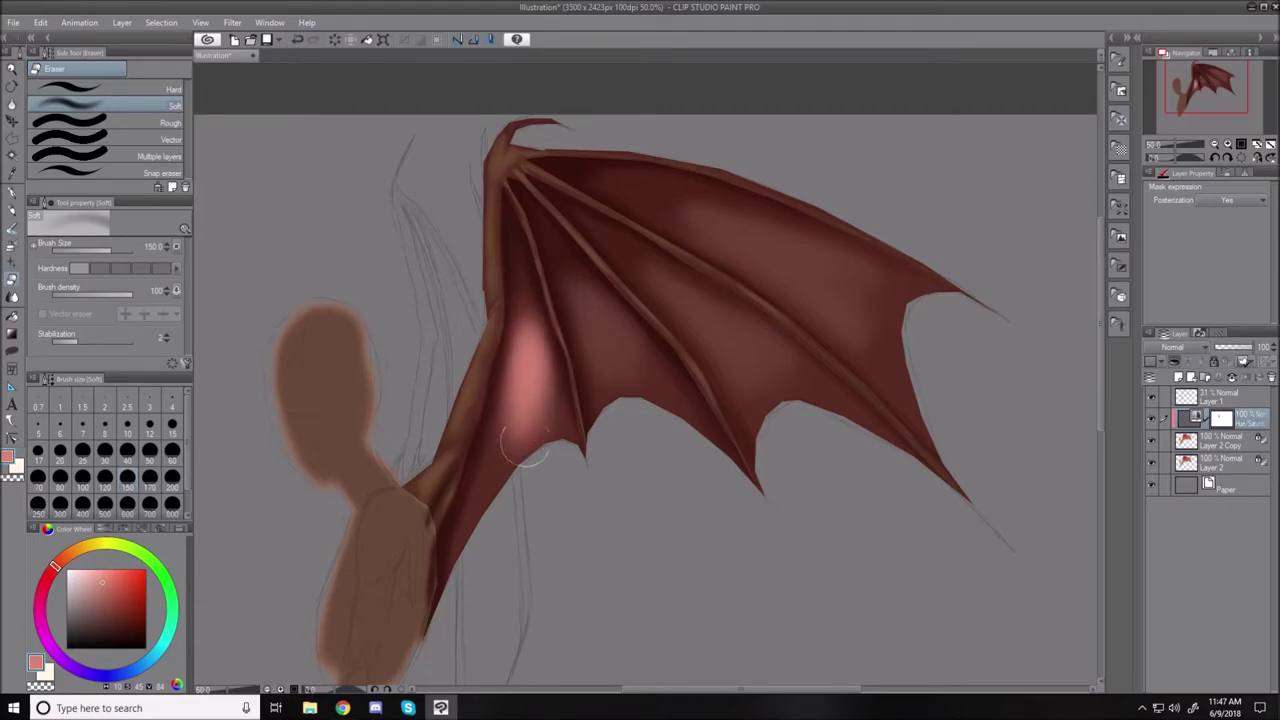
drag(576, 292, 609, 366)
mouse_move(582, 297)
mouse_down()
mouse_move(598, 343)
mouse_move(568, 267)
mouse_move(615, 378)
mouse_move(556, 248)
mouse_move(600, 372)
mouse_move(568, 271)
mouse_move(649, 380)
mouse_move(576, 280)
mouse_move(641, 395)
mouse_move(564, 260)
mouse_move(613, 355)
mouse_move(668, 394)
mouse_move(598, 315)
mouse_move(677, 405)
mouse_move(546, 380)
mouse_move(545, 435)
mouse_move(521, 385)
mouse_move(499, 478)
mouse_move(521, 383)
mouse_move(518, 432)
mouse_move(668, 288)
mouse_move(640, 258)
mouse_move(768, 397)
mouse_move(618, 240)
mouse_move(691, 345)
mouse_move(591, 224)
mouse_move(803, 408)
mouse_move(668, 297)
mouse_move(725, 310)
mouse_move(763, 368)
mouse_move(713, 345)
mouse_move(696, 300)
mouse_move(785, 384)
mouse_move(684, 286)
mouse_move(771, 393)
mouse_move(731, 375)
mouse_move(598, 227)
mouse_move(713, 370)
mouse_move(568, 285)
mouse_move(598, 340)
mouse_move(673, 243)
mouse_move(683, 250)
mouse_move(673, 215)
mouse_move(826, 337)
mouse_move(650, 197)
mouse_move(748, 256)
mouse_move(841, 355)
mouse_move(685, 201)
mouse_move(768, 230)
mouse_move(751, 228)
mouse_move(775, 257)
mouse_move(741, 238)
mouse_move(880, 328)
mouse_move(800, 258)
mouse_move(876, 378)
mouse_move(793, 245)
mouse_move(898, 328)
mouse_move(850, 257)
mouse_move(671, 205)
mouse_move(735, 235)
mouse_move(645, 190)
mouse_move(778, 272)
mouse_move(773, 290)
mouse_move(868, 350)
mouse_move(773, 237)
mouse_move(870, 289)
mouse_move(752, 430)
mouse_move(760, 393)
mouse_move(660, 304)
mouse_move(791, 374)
mouse_move(602, 302)
mouse_move(666, 387)
mouse_move(632, 373)
mouse_up()
drag(567, 254, 590, 365)
mouse_move(525, 298)
mouse_down()
mouse_move(530, 422)
mouse_move(512, 460)
mouse_up()
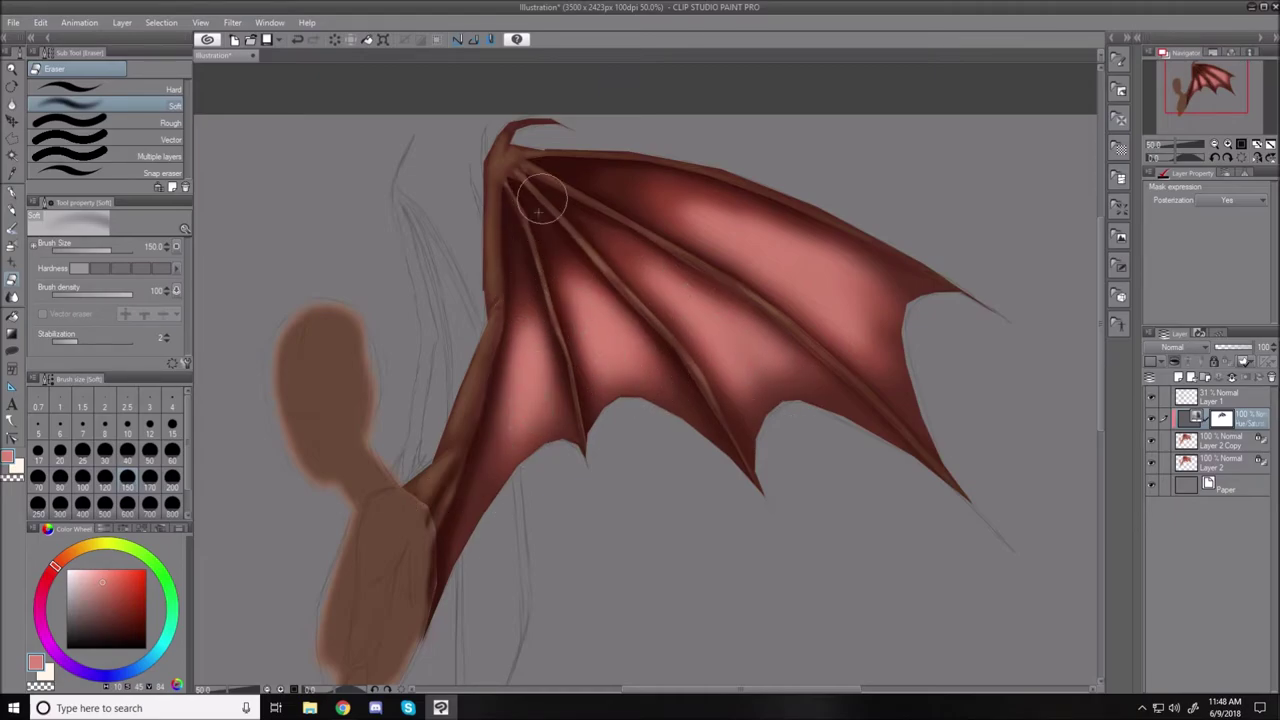
Erase the darkening along the upper arm and forearm bones with the Soft eraser at sizes between 15 and 60.
key([)
key([)
key([)
key([)
key([)
key([)
key([)
key([)
key([)
key([)
drag(405, 485, 449, 455)
key(bracketleft)
key(bracketleft)
key(bracketleft)
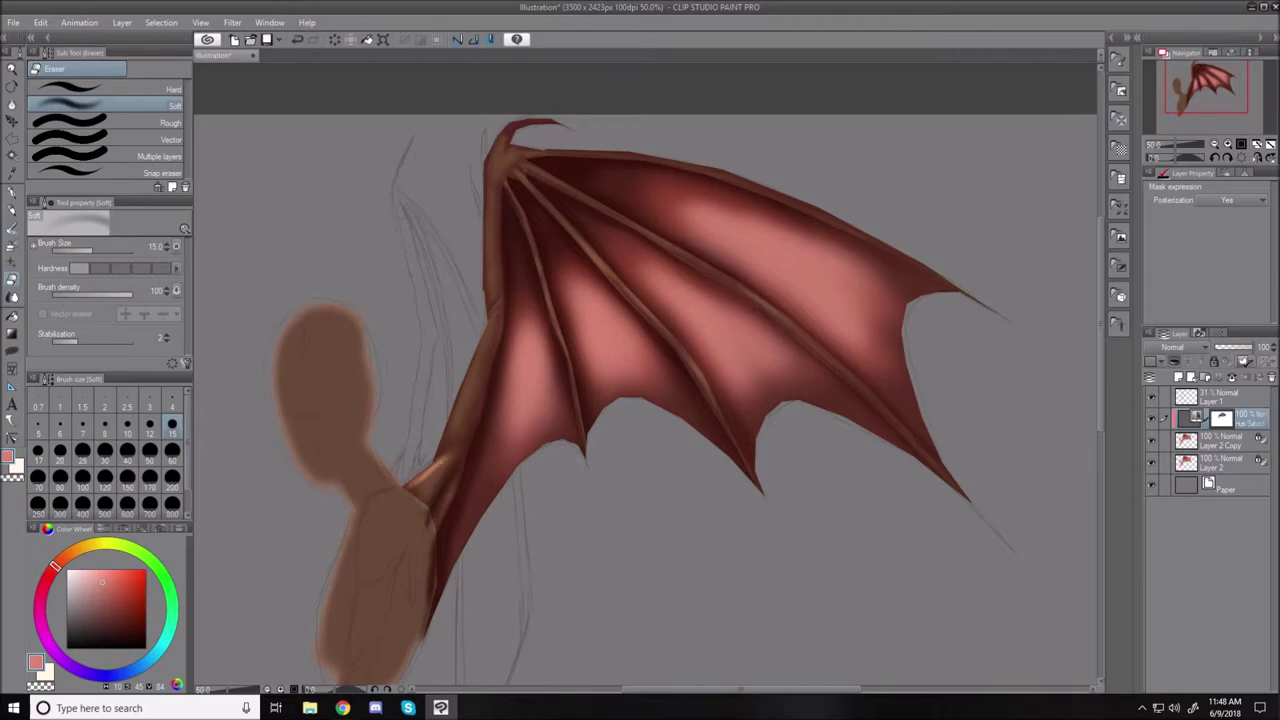
key(bracketright)
key(bracketright)
key(bracketright)
key(bracketright)
key(bracketright)
key(bracketright)
key(bracketright)
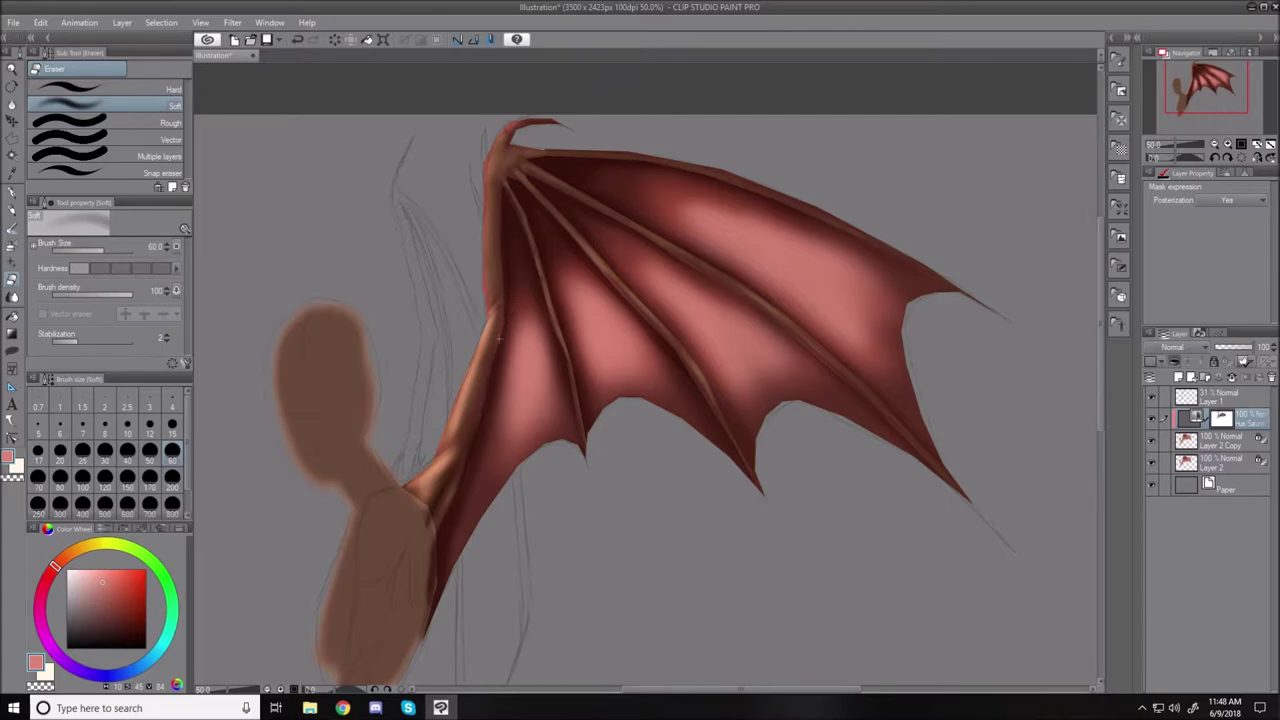
Lighten the inner part of the first membrane panel by erasing the correction with the Soft eraser at size 150.
key(bracketright)
key(bracketright)
key(bracketright)
key(bracketright)
key(bracketright)
drag(517, 260, 521, 406)
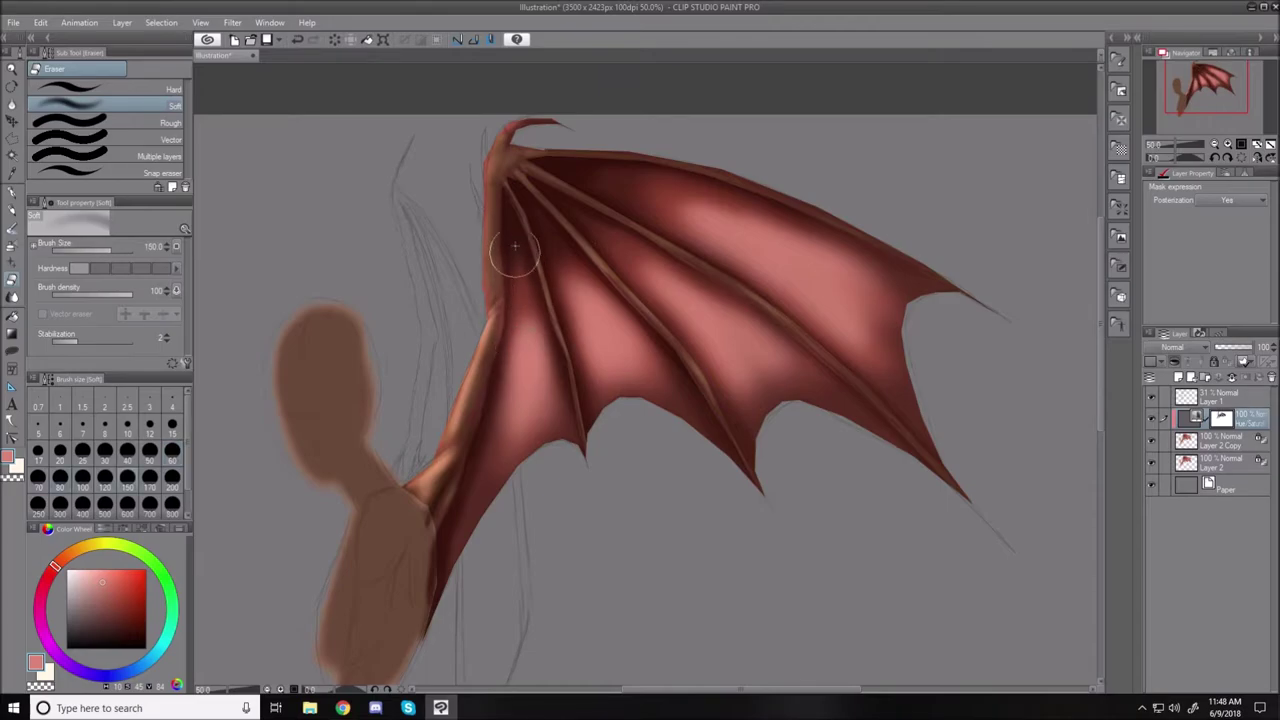
Select the painted wing layers, sample and darken the membrane red, and reduce the Soft eraser to size 2.
click(1218, 464)
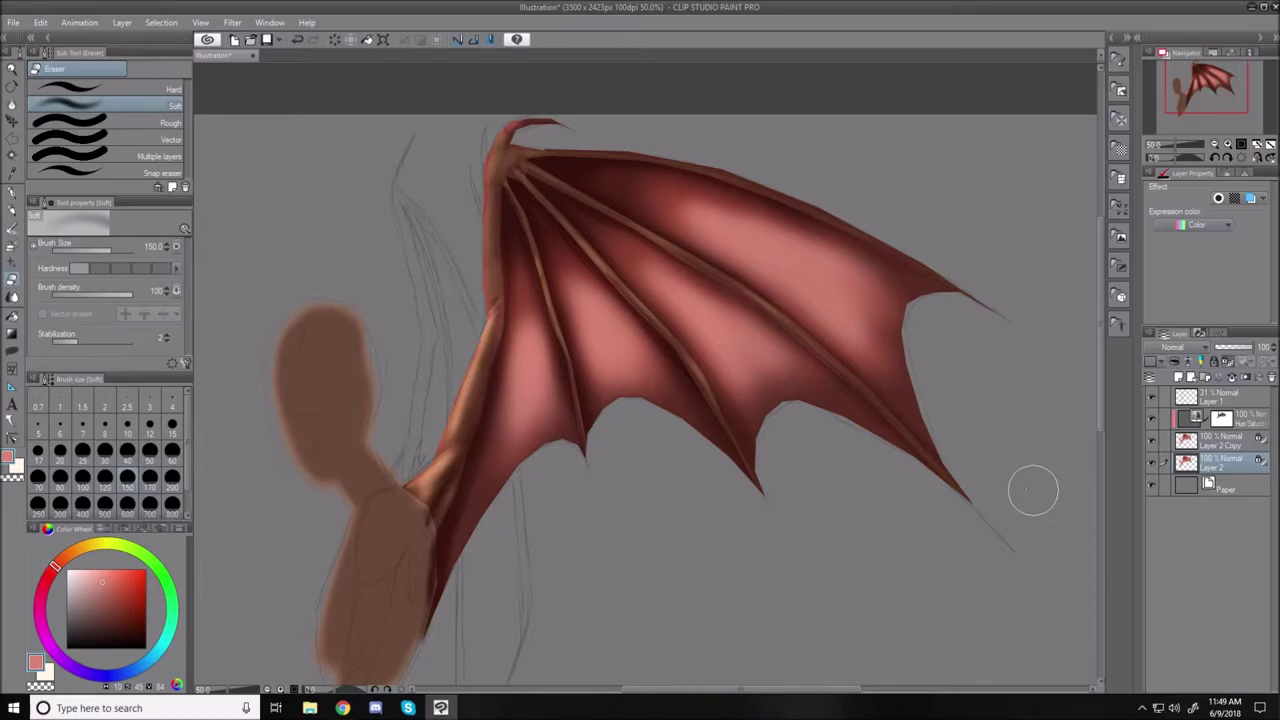
alt+click(524, 297)
key(bracketleft)
key(bracketleft)
key(bracketleft)
key(bracketleft)
key(bracketleft)
key(bracketleft)
key(bracketleft)
key(bracketleft)
key(bracketleft)
key(bracketleft)
key(bracketleft)
key(bracketleft)
key(bracketleft)
key(bracketleft)
key(bracketleft)
key(bracketleft)
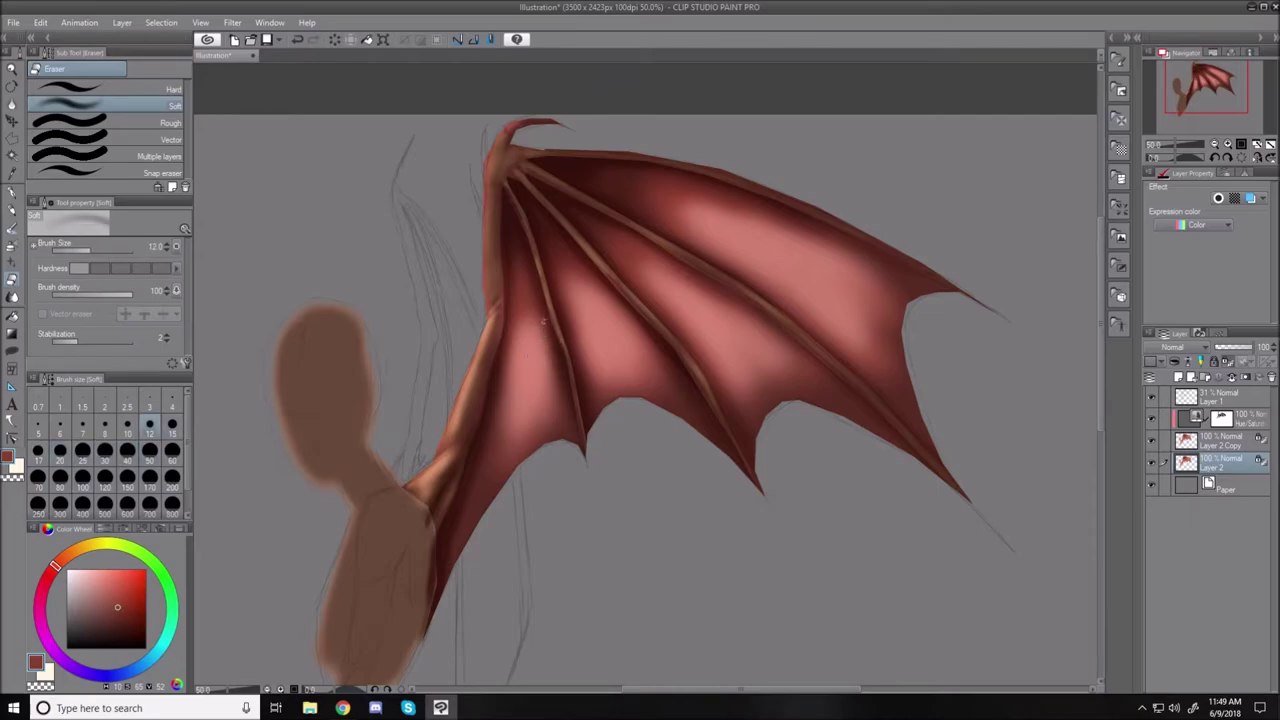
key(bracketleft)
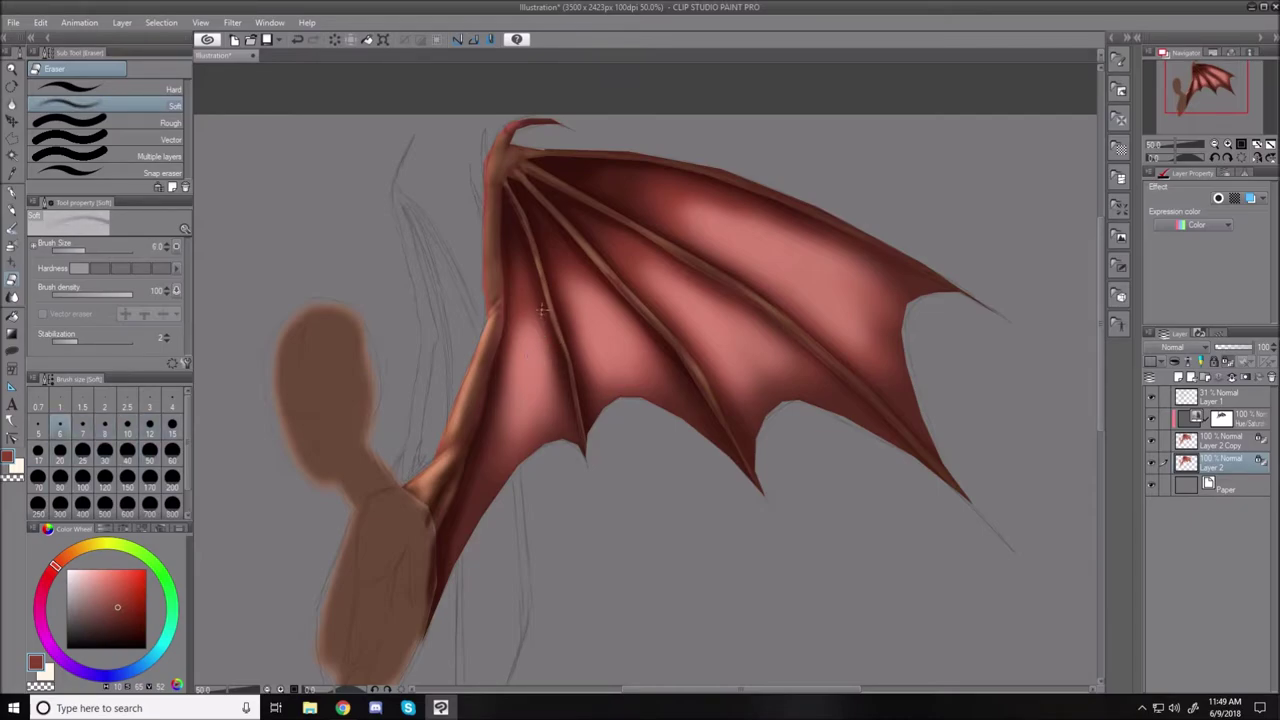
click(106, 409)
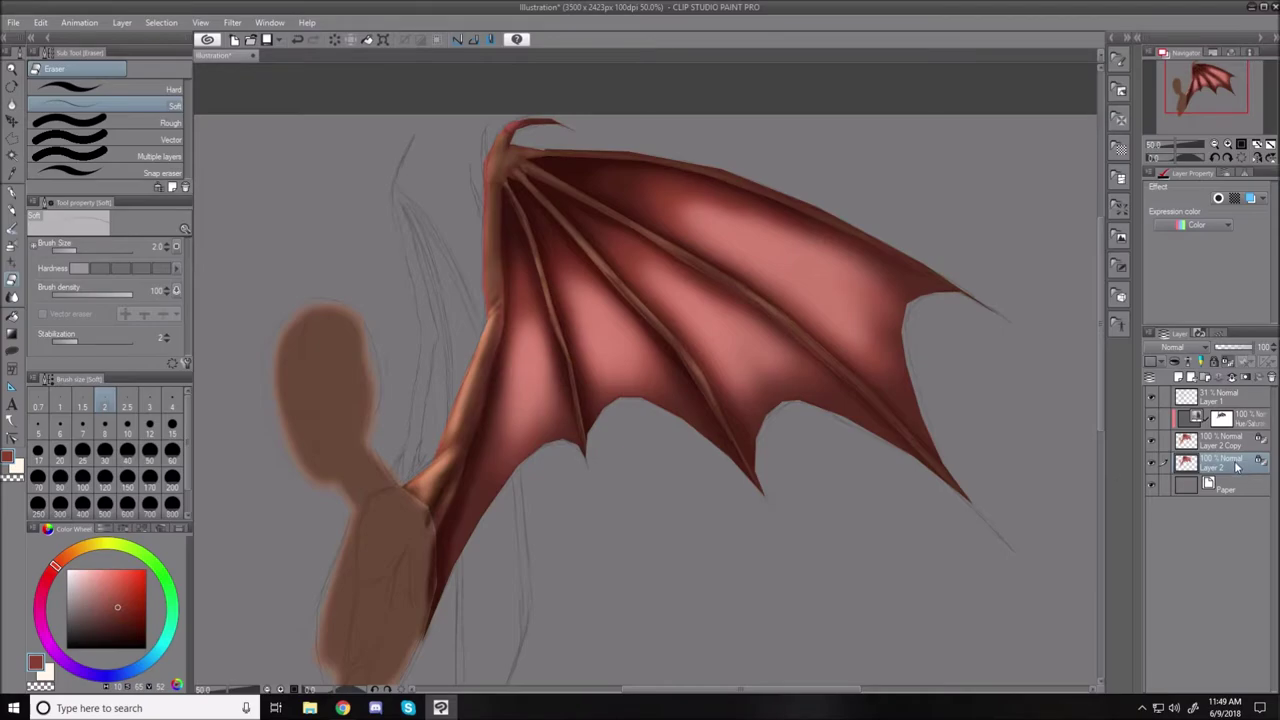
click(1228, 446)
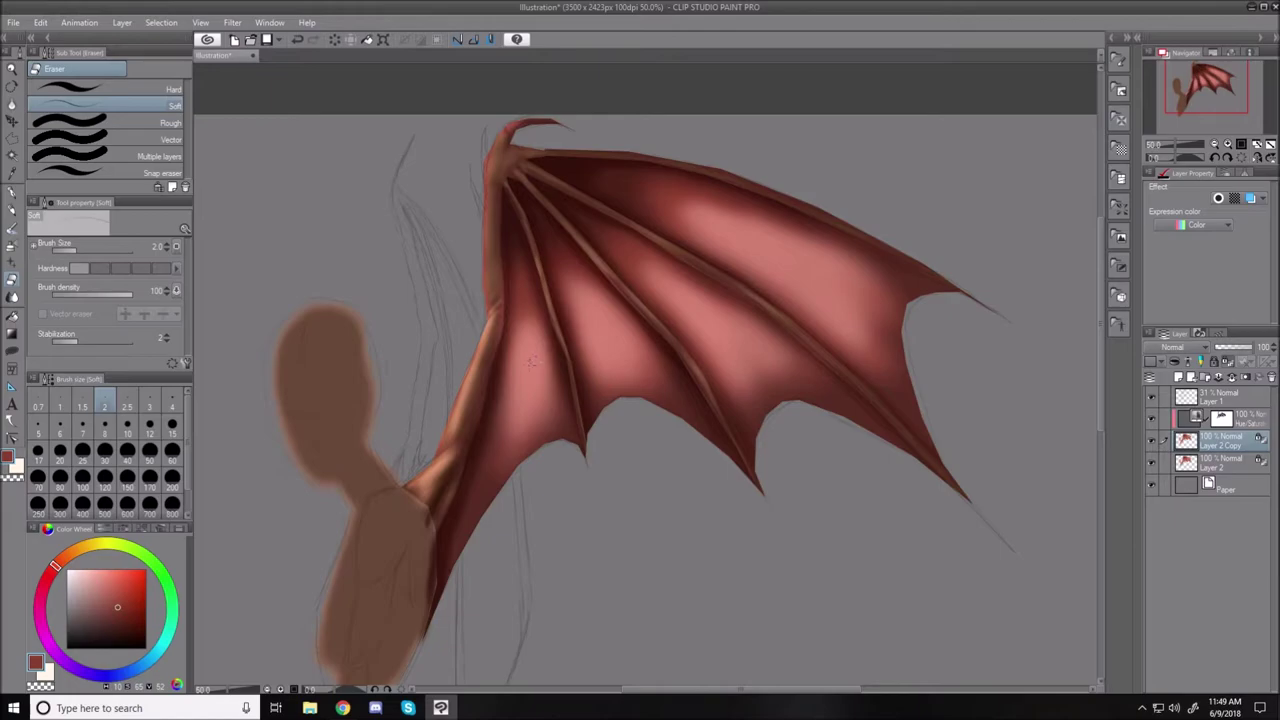
click(123, 617)
Merge the Hue/Saturation correction layer and the layer copy down into Layer 2.
click(1251, 424)
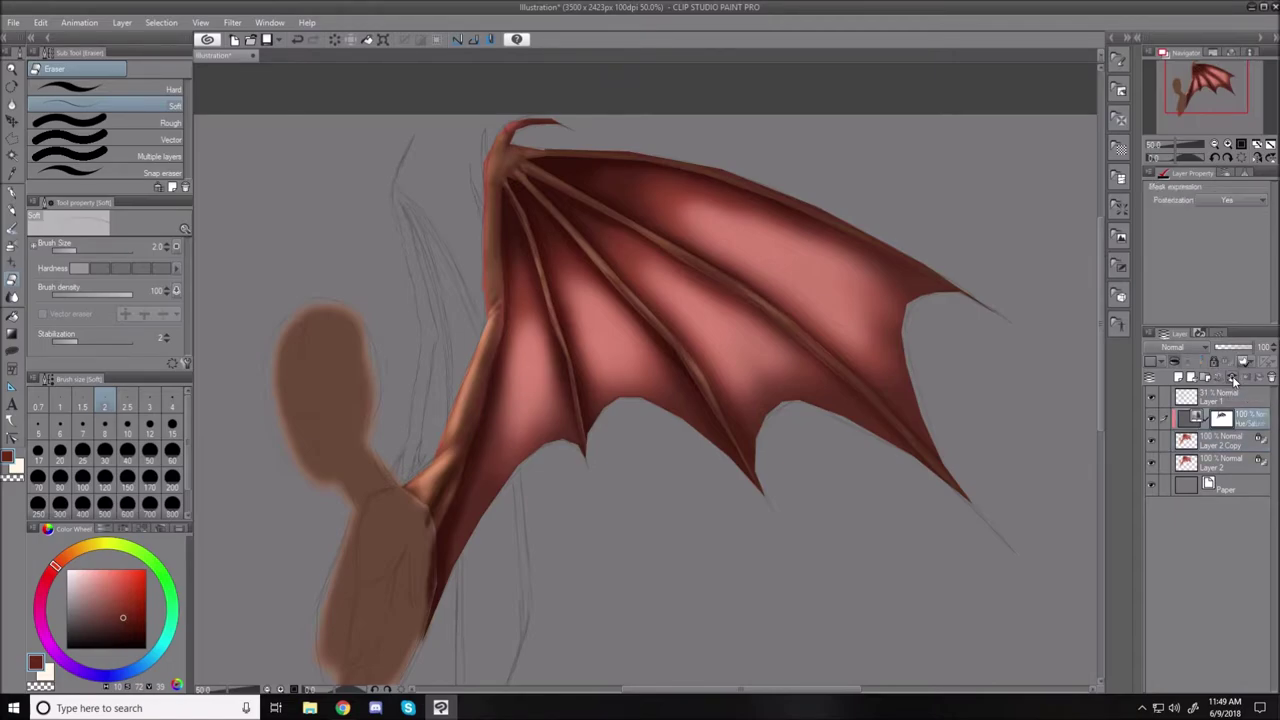
click(1233, 378)
click(1233, 378)
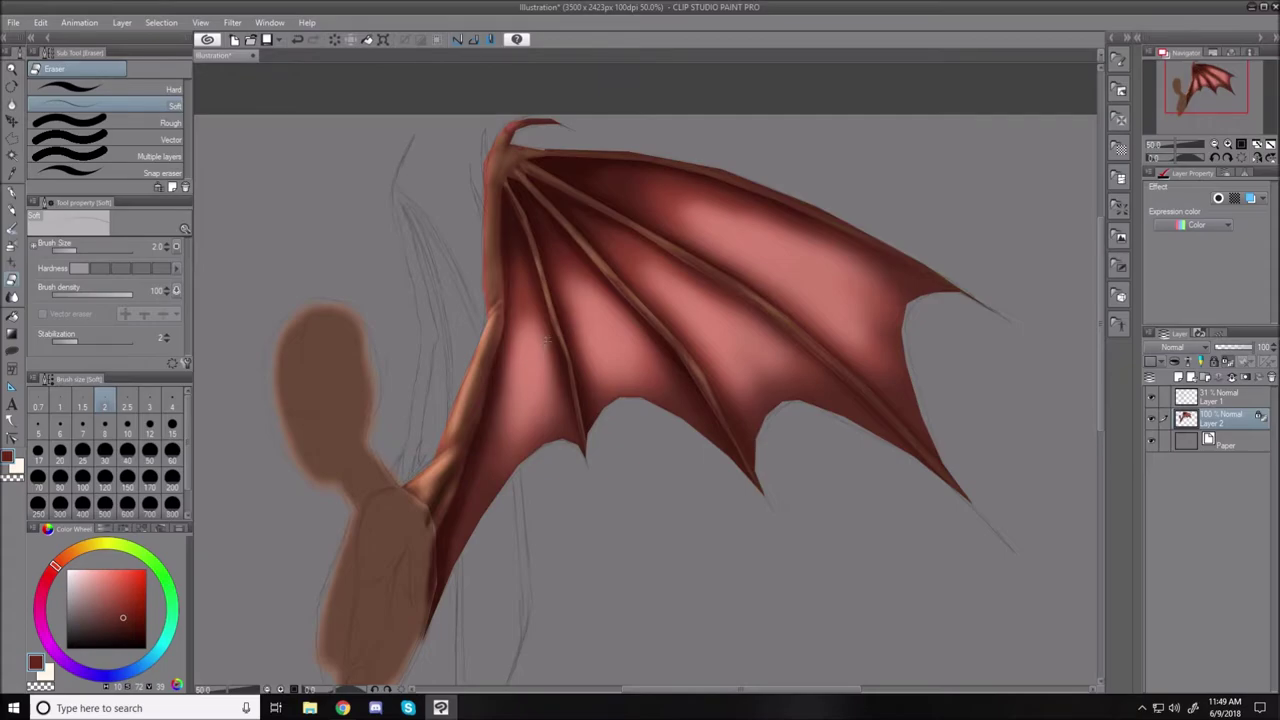
Set up the Soft airbrush for fine veins with a darker red at size 8.
click(128, 621)
click(12, 246)
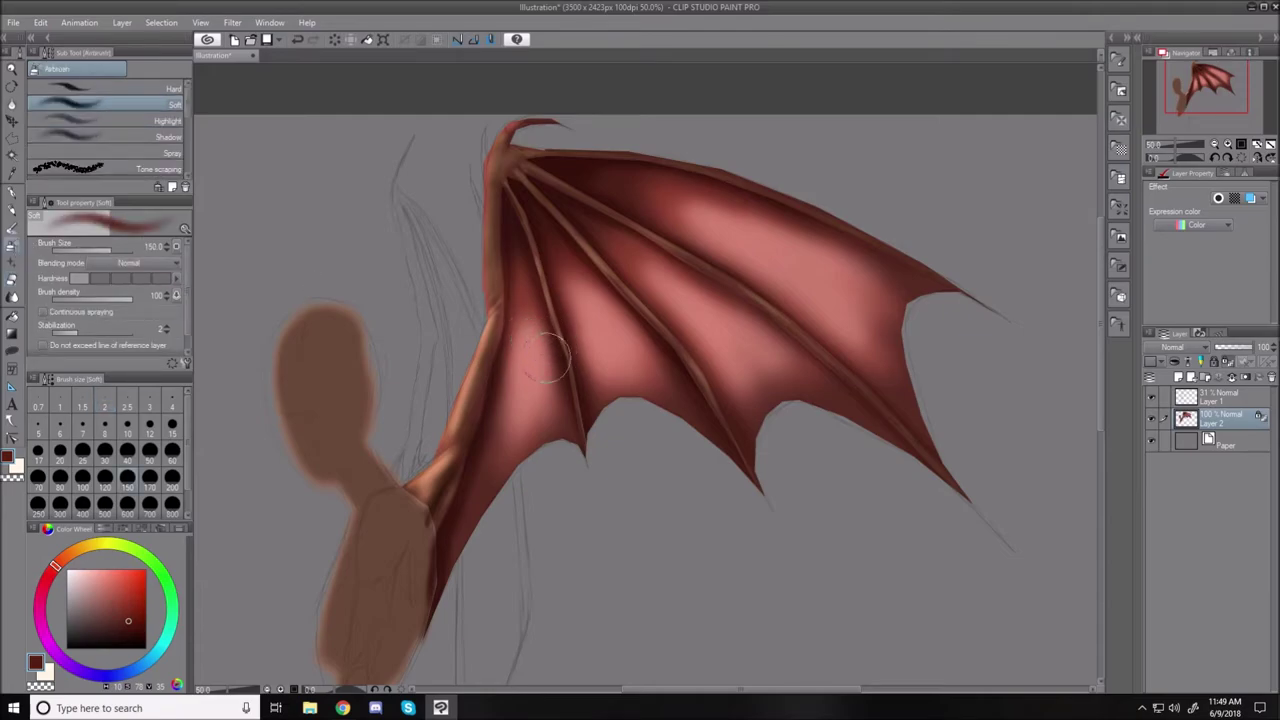
key([)
key([)
key([)
key([)
key([)
key([)
key(bracketleft)
key(bracketleft)
key(bracketleft)
key(bracketleft)
key(bracketleft)
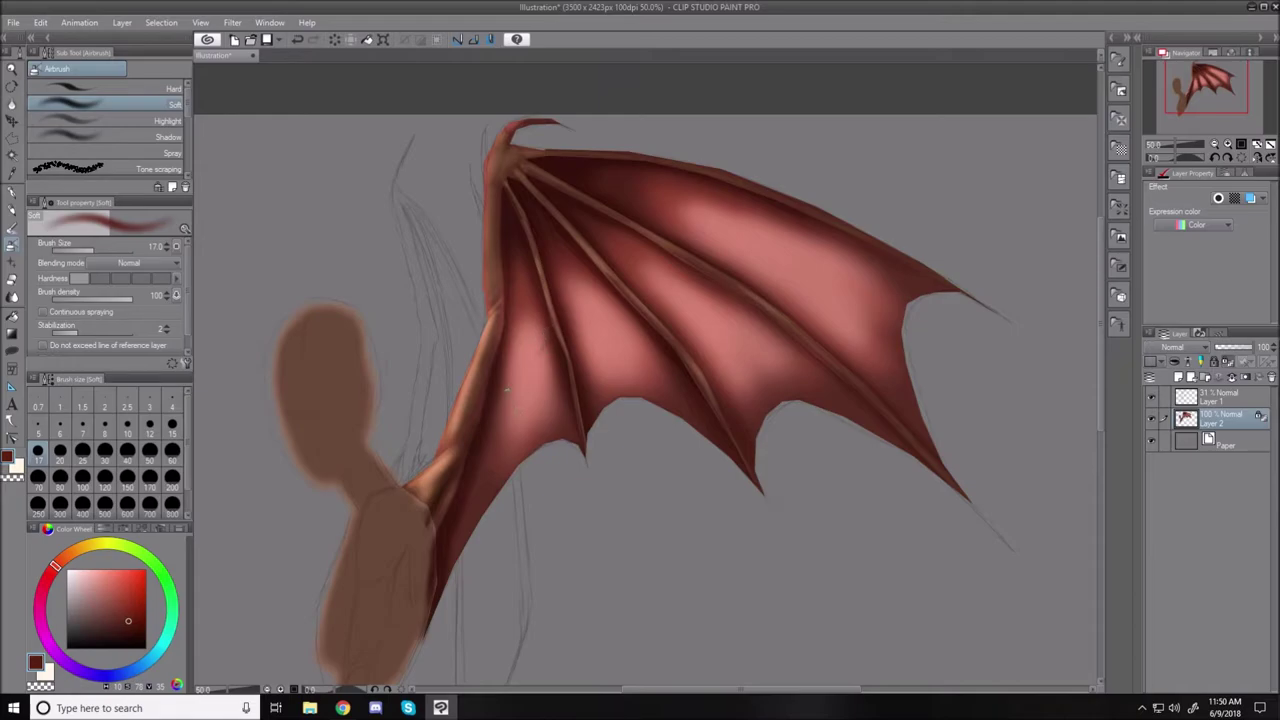
key(bracketleft)
key(bracketleft)
key(bracketleft)
key(bracketleft)
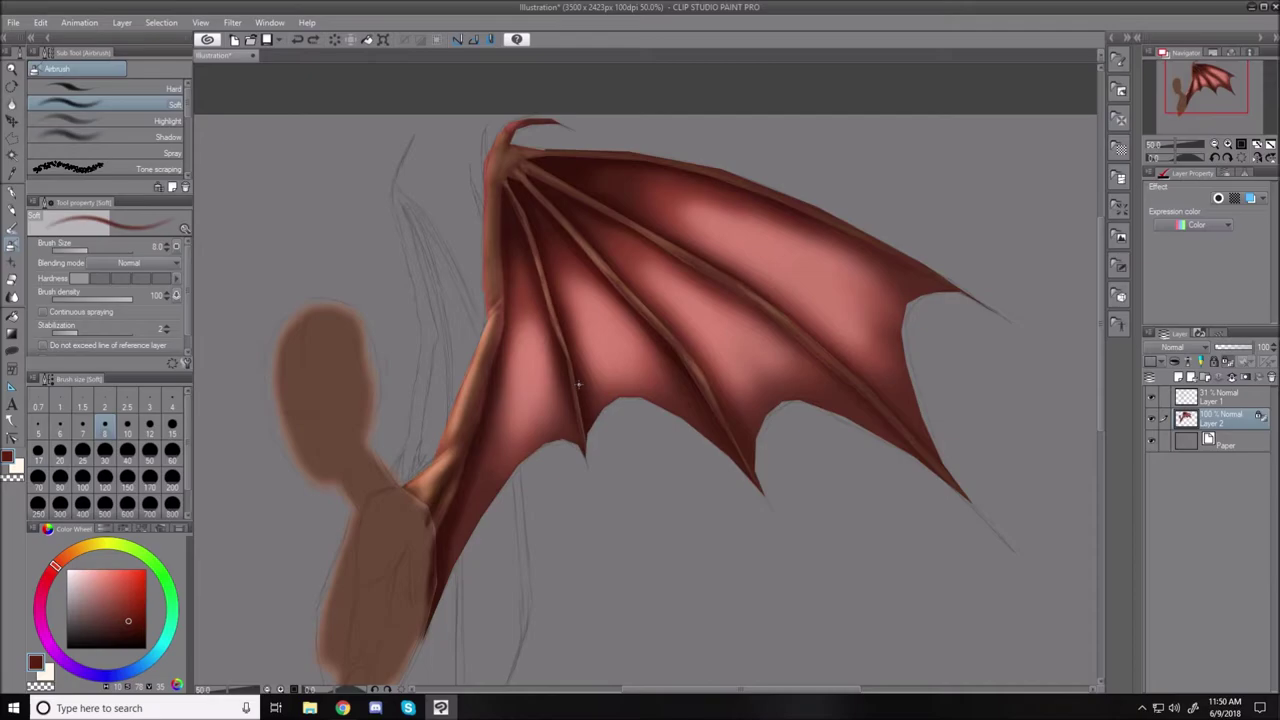
Try veins on the membrane panels in a lighter red at sizes 8 and 20, undo them, and darken the red.
click(122, 602)
click(116, 598)
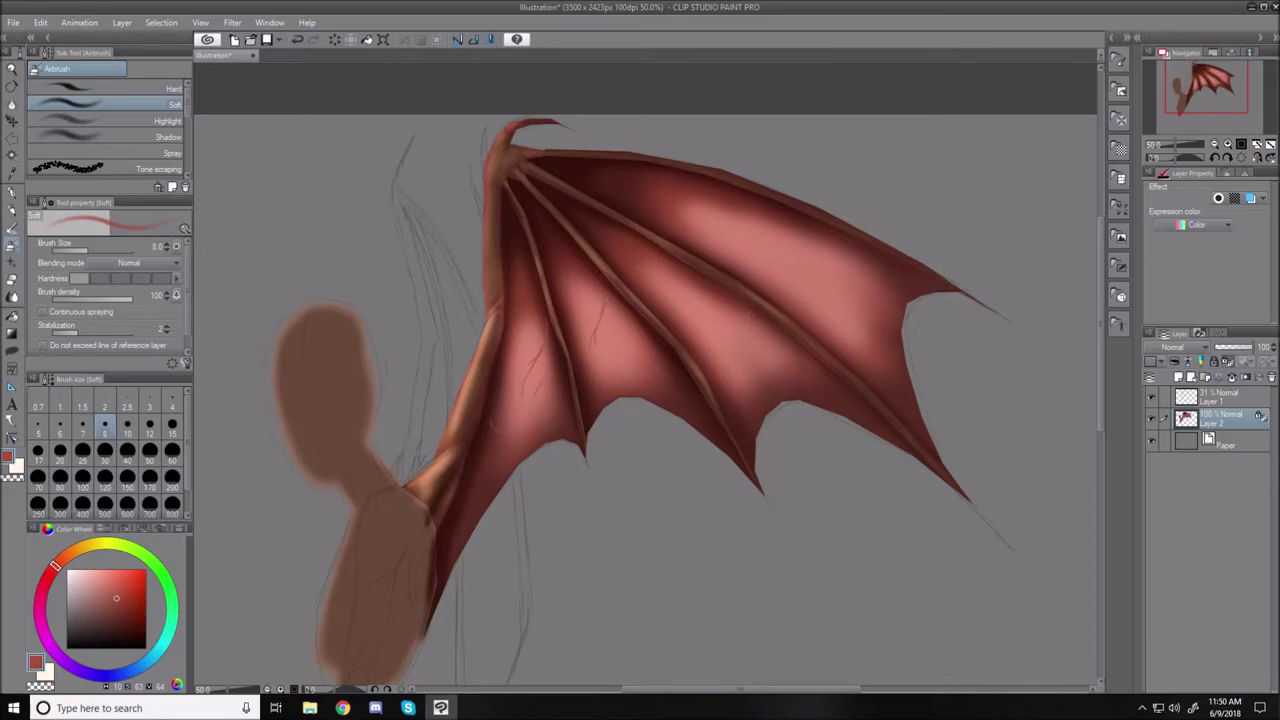
key(bracketright)
key(bracketright)
key(bracketright)
key(bracketright)
key(bracketright)
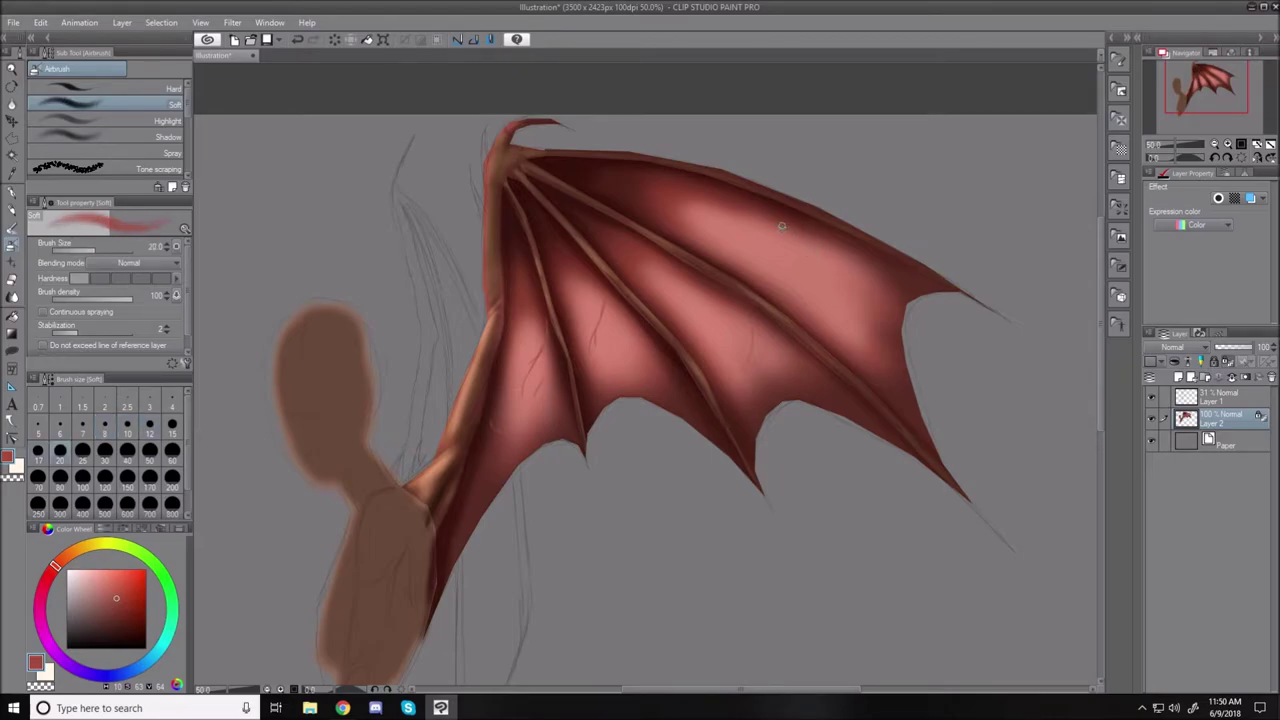
mouse_move(795, 273)
mouse_down()
mouse_move(791, 312)
mouse_move(843, 330)
mouse_up()
key(ctrl+z)
key(ctrl+z)
key(ctrl+z)
click(121, 608)
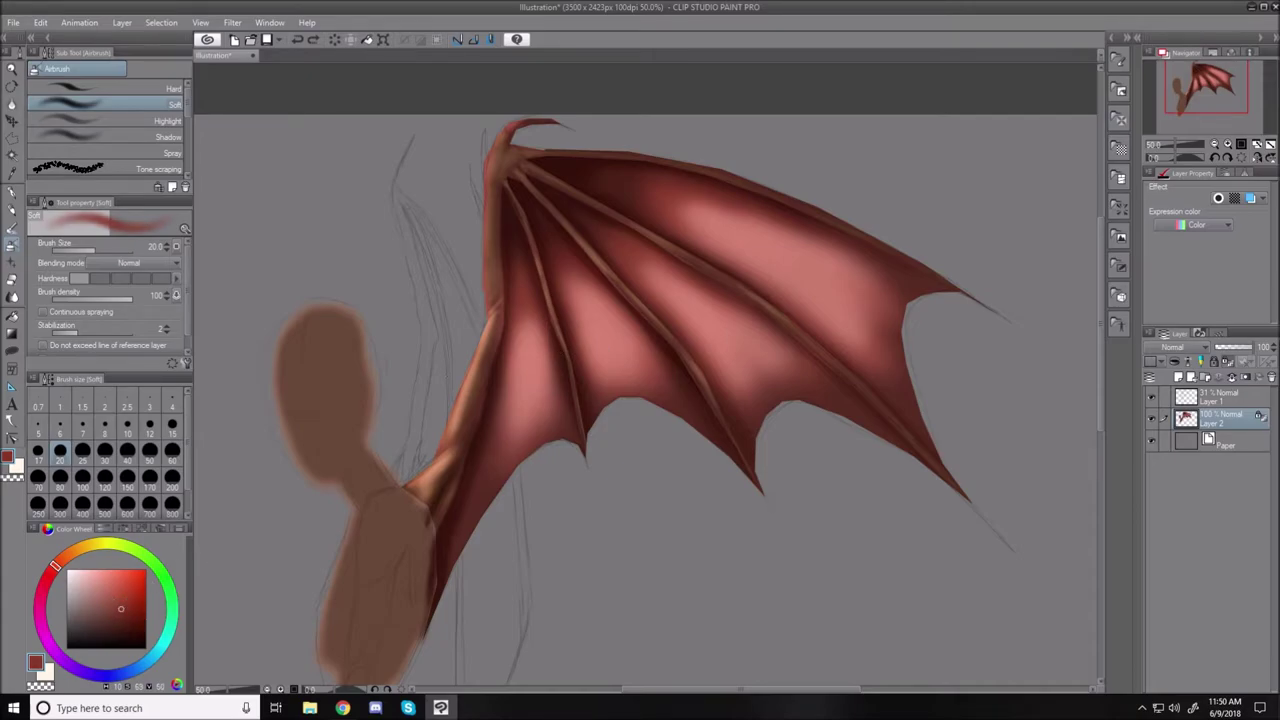
Sample the membrane's shadow red and draw thin branching veins across all four panels with the Soft airbrush at sizes 6 and 7.
alt+click(529, 298)
key(bracketleft)
key(bracketleft)
key(bracketleft)
key(bracketleft)
key(bracketleft)
key(bracketleft)
key(bracketleft)
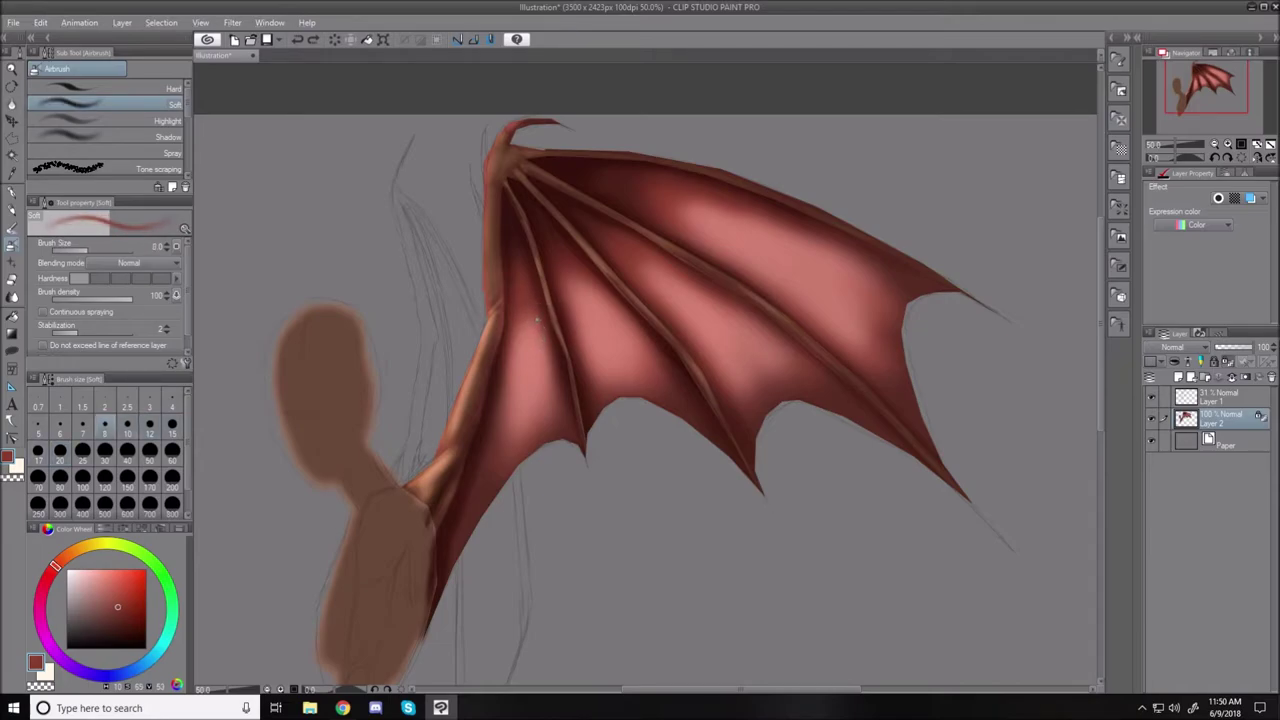
click(535, 311)
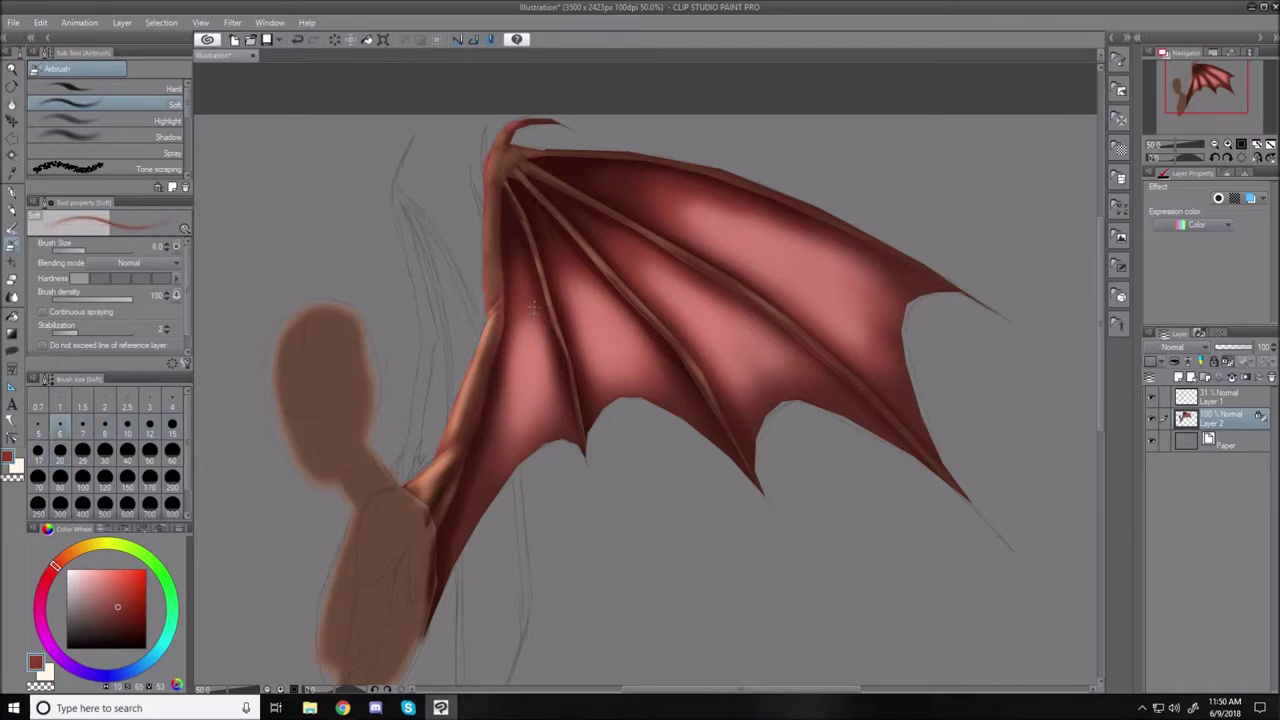
key(bracketright)
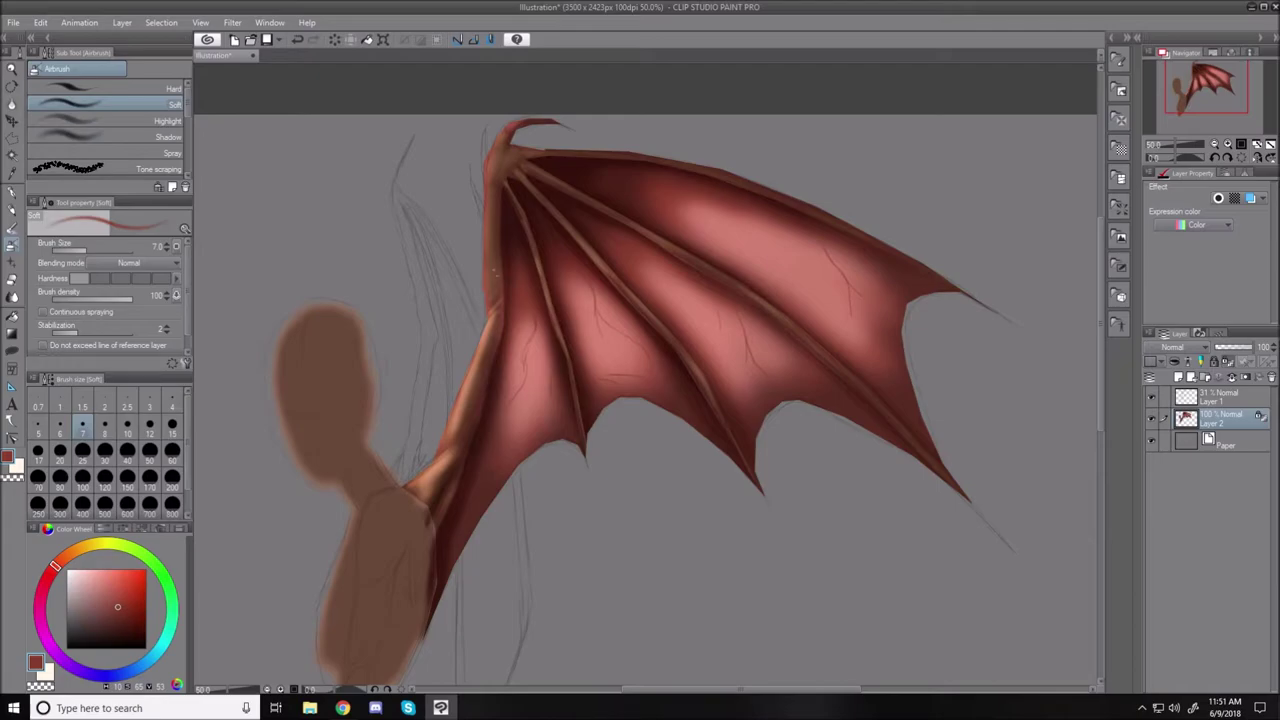
Sample the panel pink and softly fade the veins on the membrane panels with the Soft airbrush at size 150.
alt+click(538, 353)
key(])
key(])
key(])
key(])
key(])
key(])
key(])
key(])
key(])
key(])
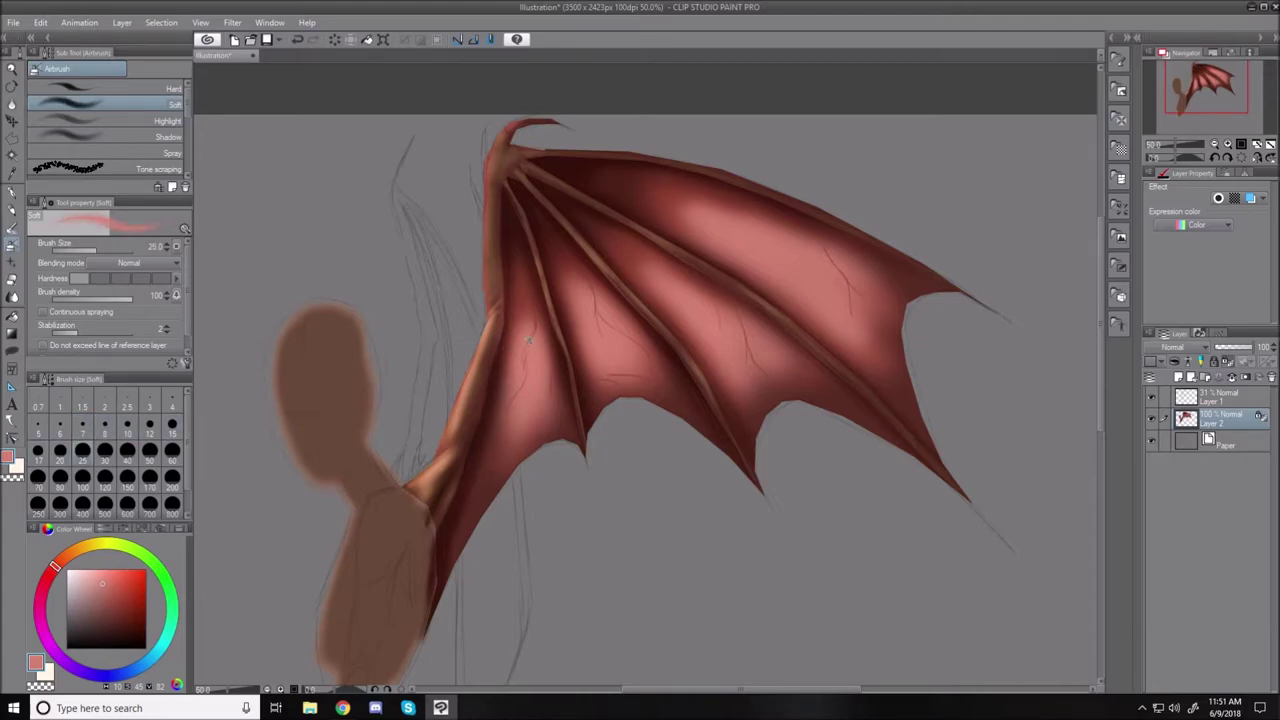
key(])
key(])
key(])
key(])
key(])
key(])
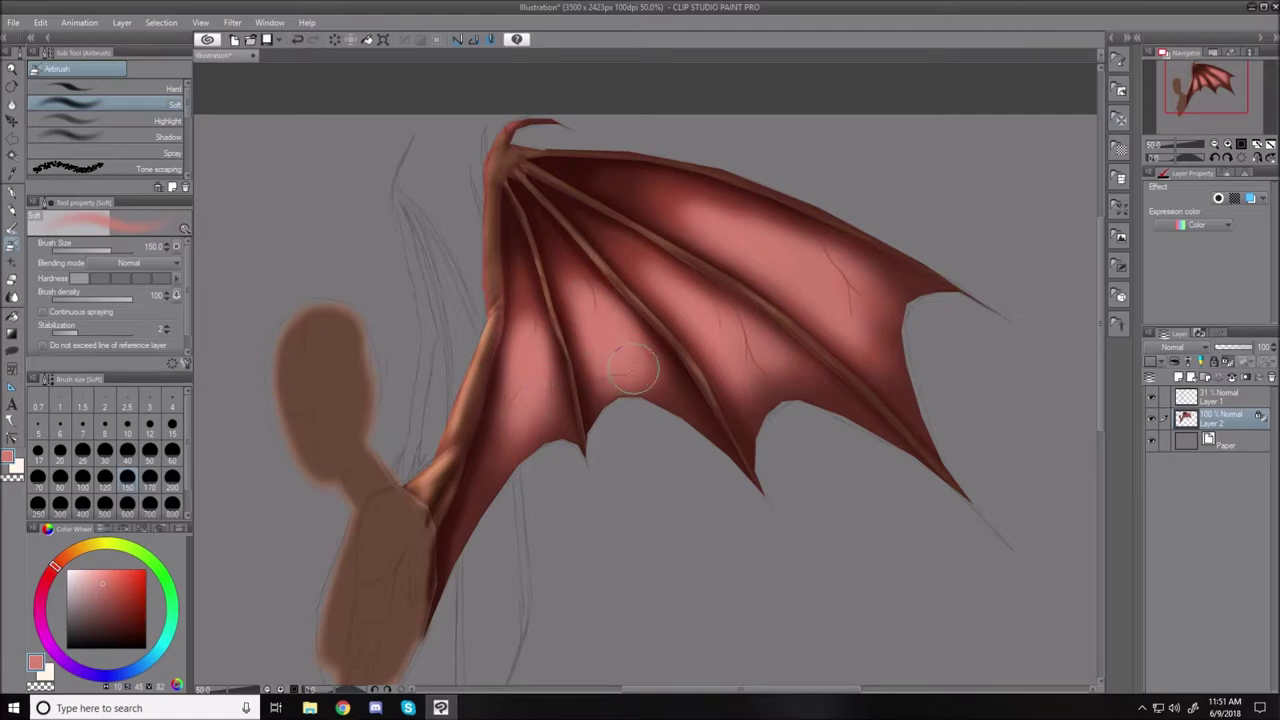
mouse_move(760, 354)
mouse_down()
mouse_move(734, 319)
mouse_move(762, 366)
mouse_up()
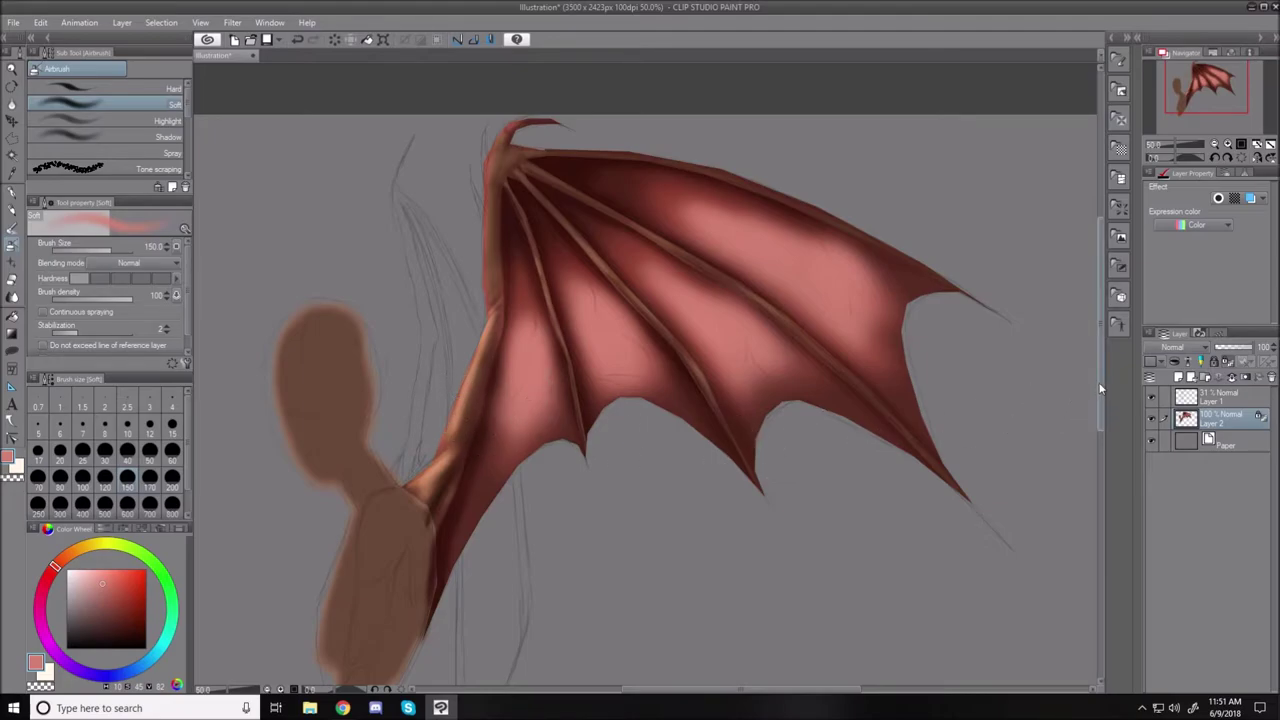
scroll(1080, 400, down, 2)
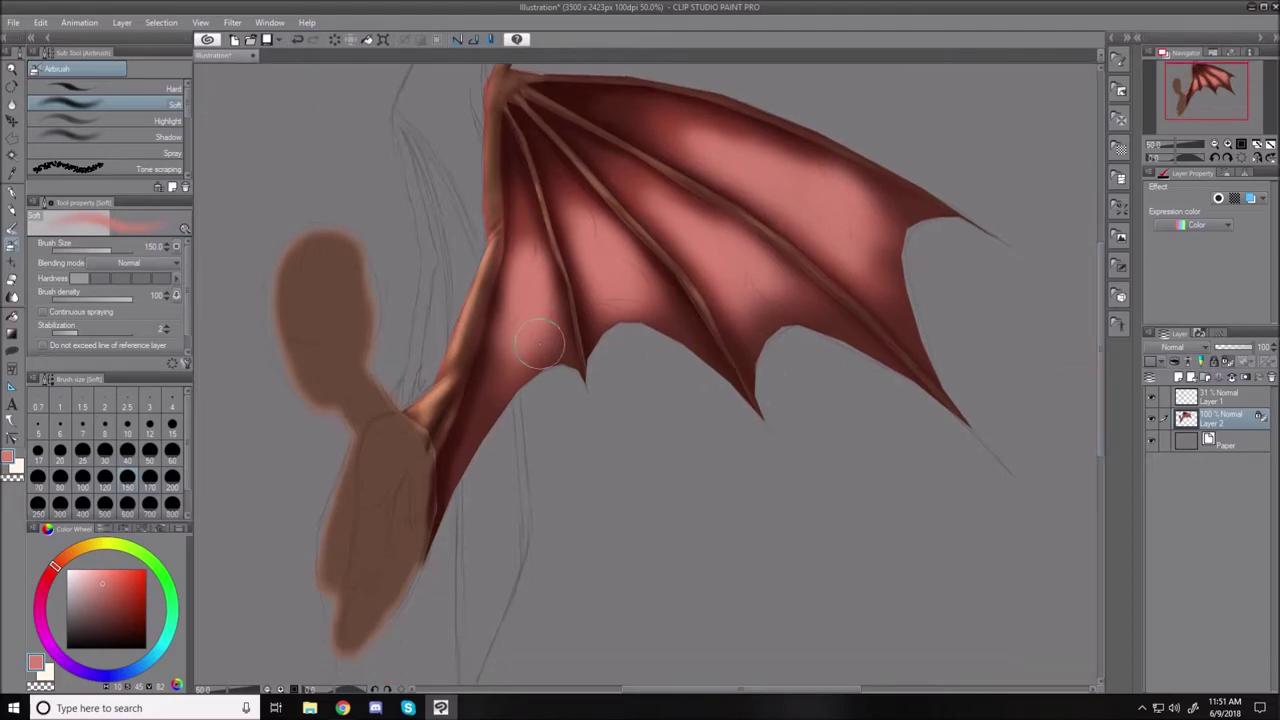
Outline the upper part of the far wing behind the near wing's arm with a Polyline selection along the sketch.
drag(496, 205, 502, 223)
click(13, 137)
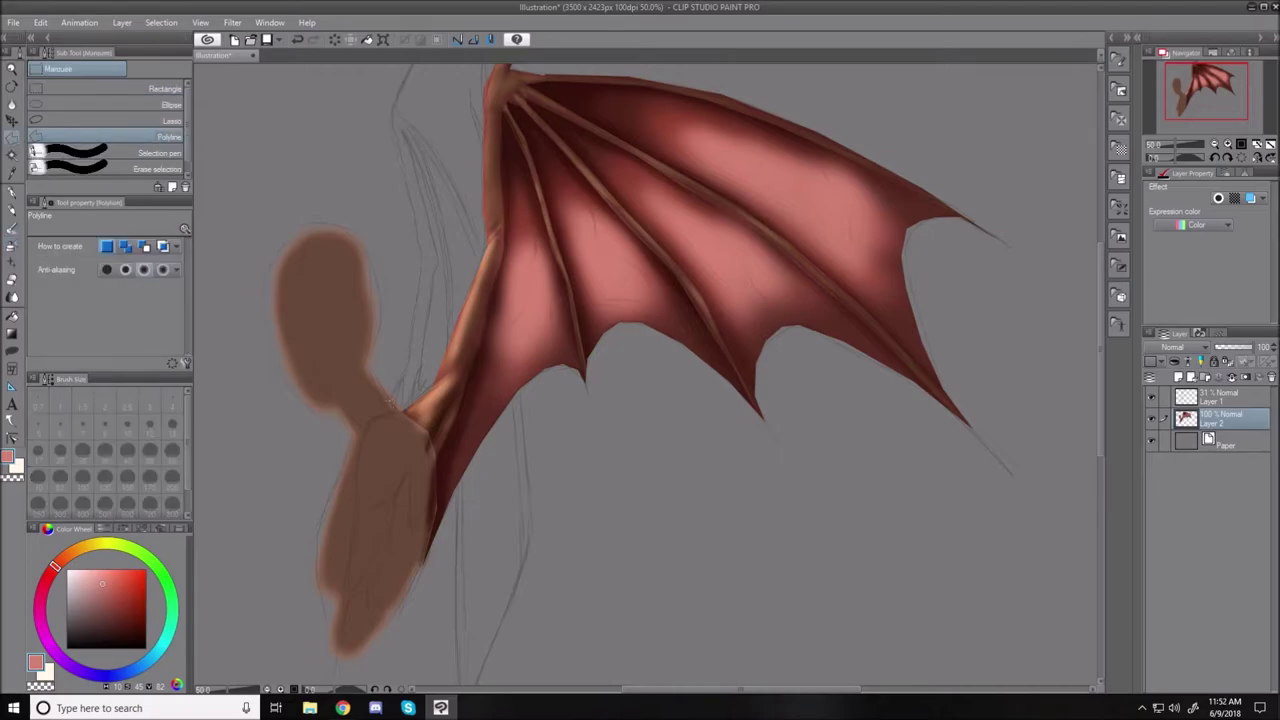
click(408, 362)
click(420, 263)
click(392, 122)
click(410, 66)
click(399, 114)
click(427, 136)
click(464, 197)
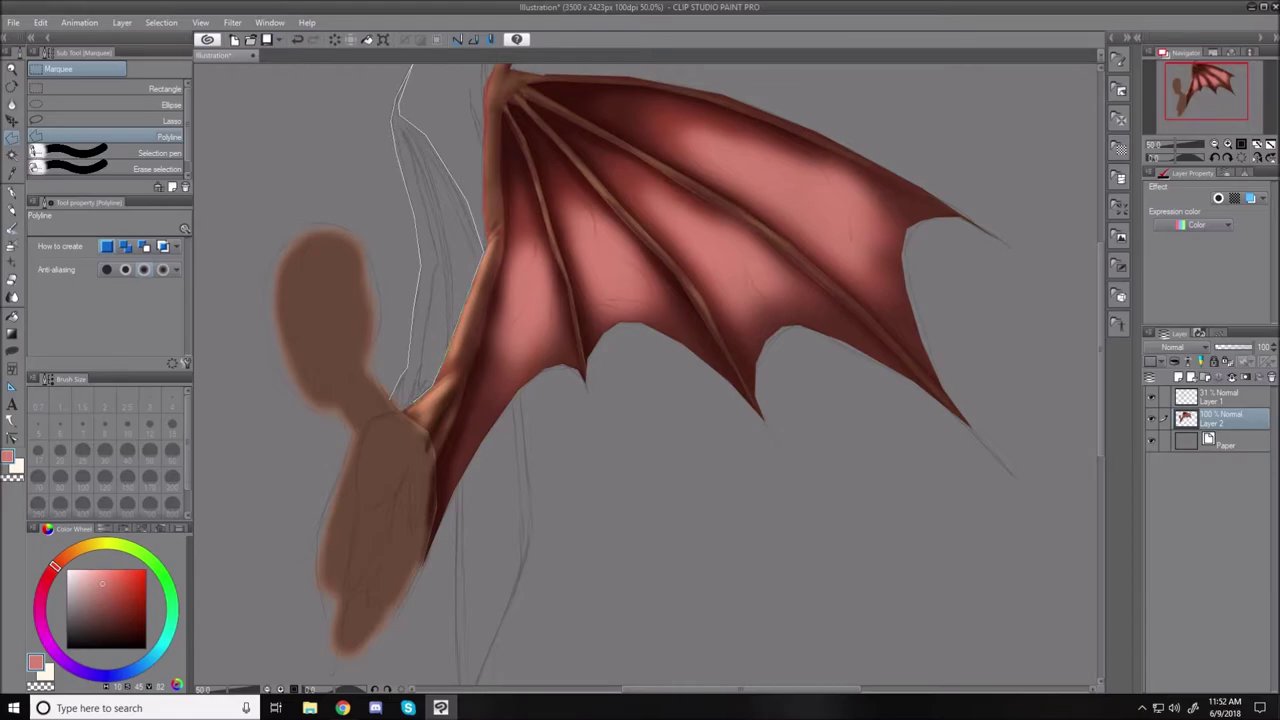
click(390, 400)
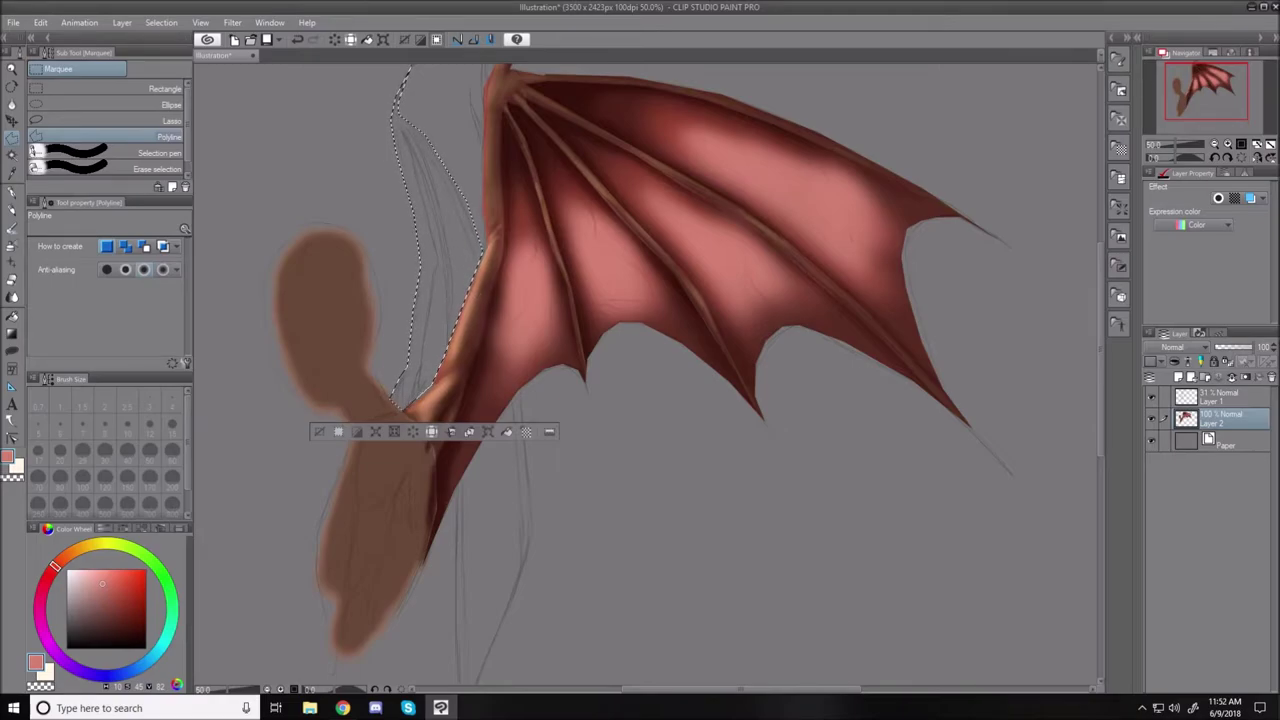
Add the lower part of the far wing, from beneath the near membrane down to its pointed tip, to the Polyline selection.
drag(1099, 397, 1097, 424)
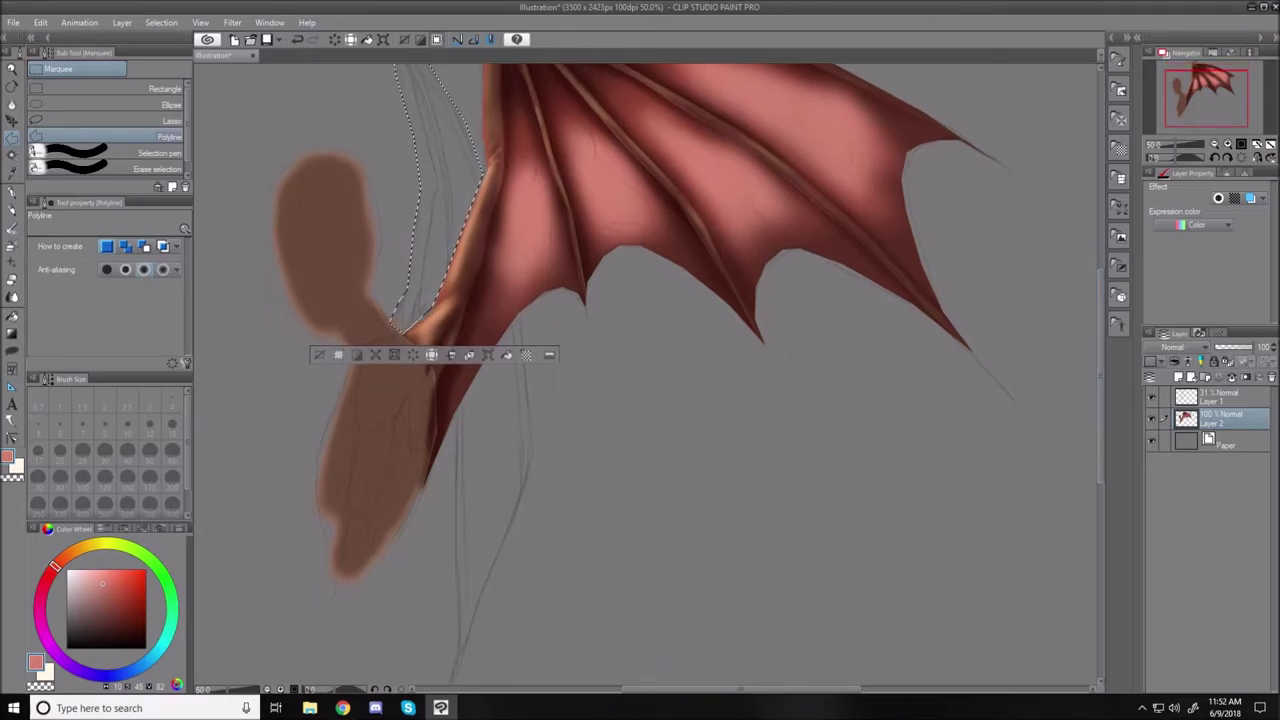
click(443, 445)
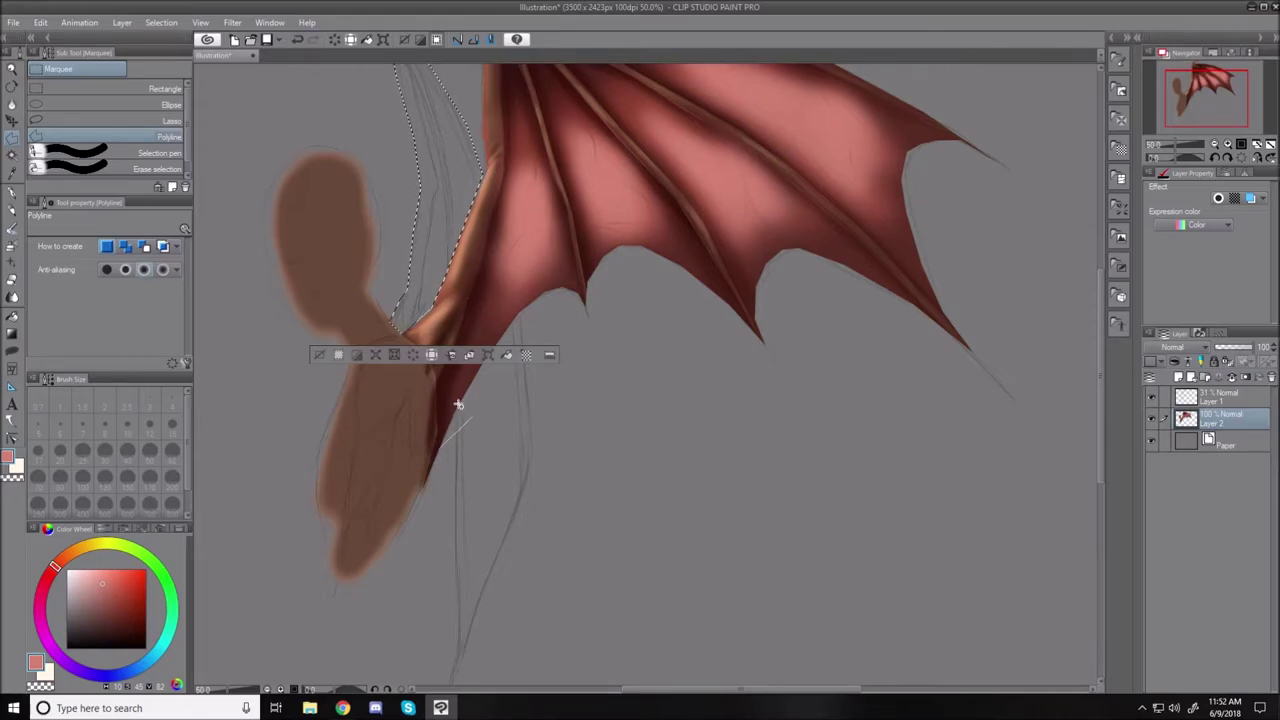
click(461, 401)
click(479, 370)
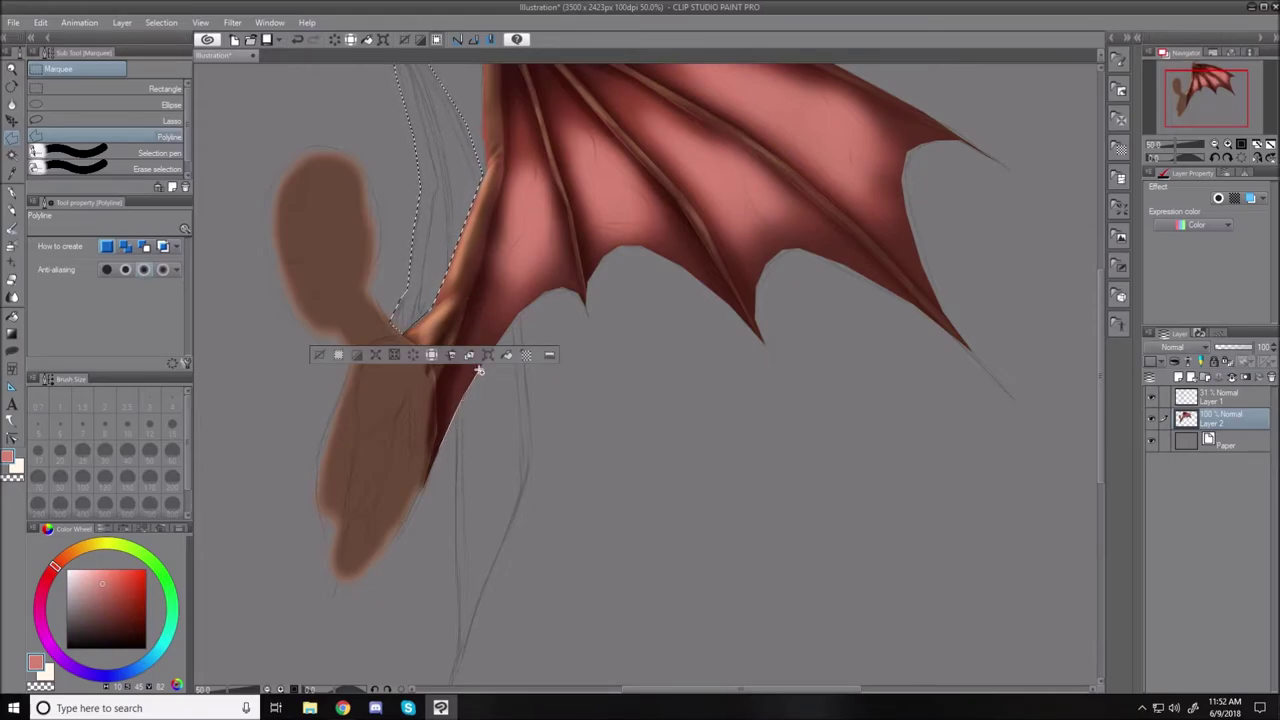
click(520, 311)
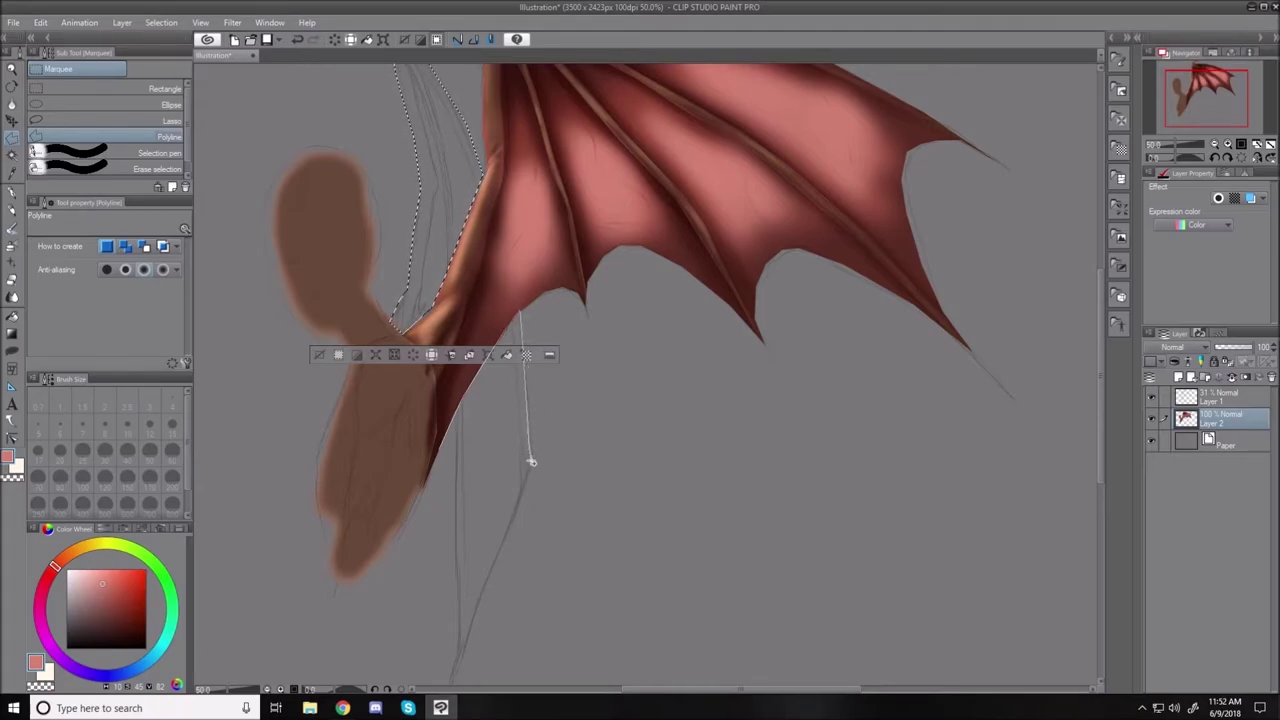
click(527, 490)
click(456, 678)
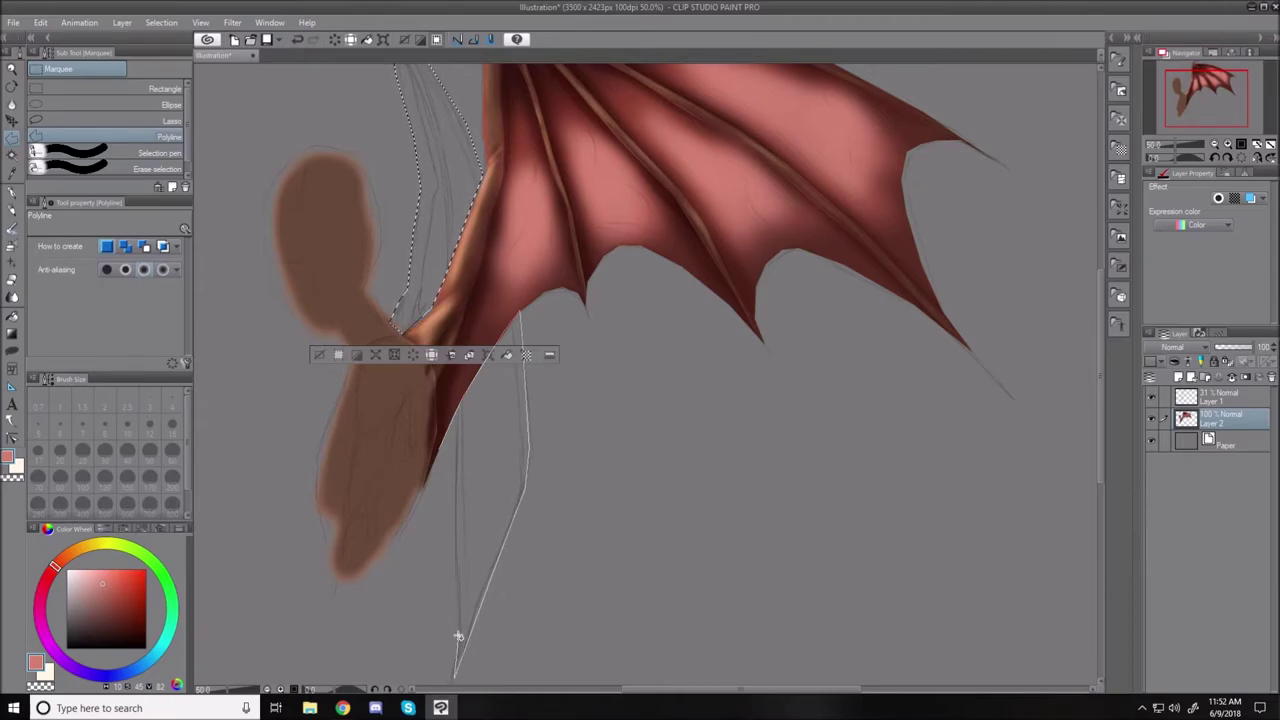
click(465, 521)
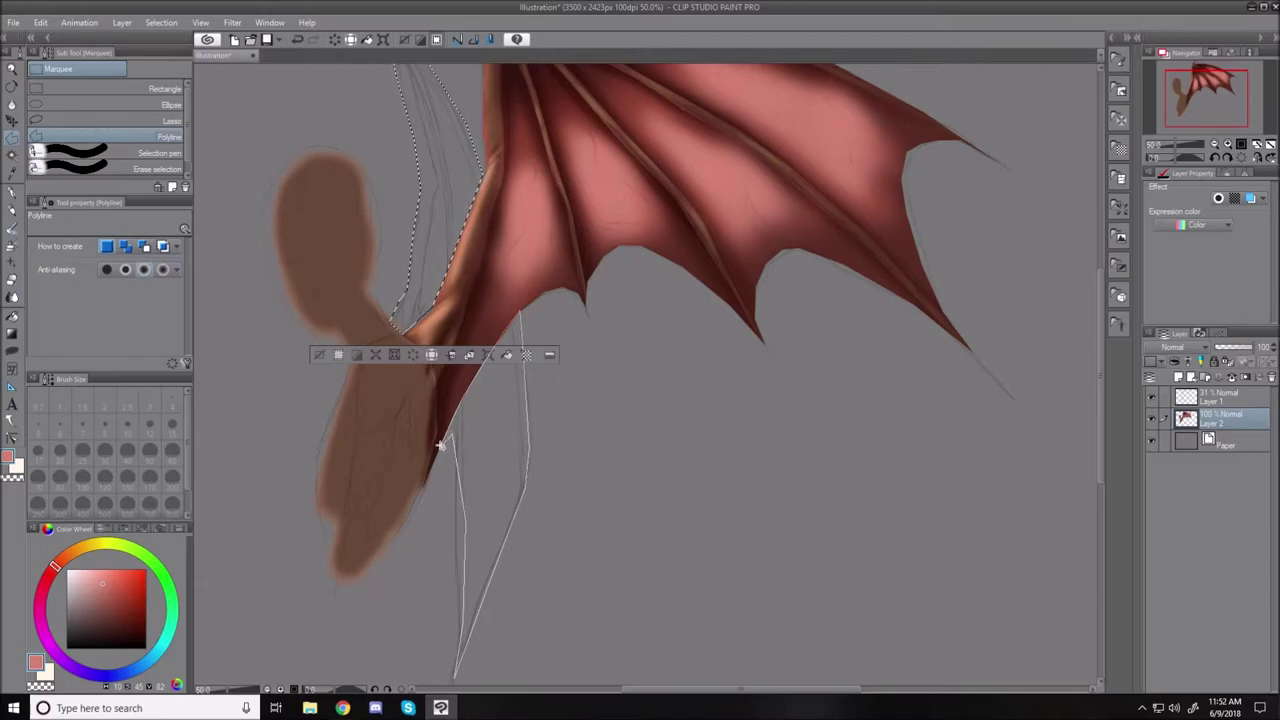
double_click(468, 541)
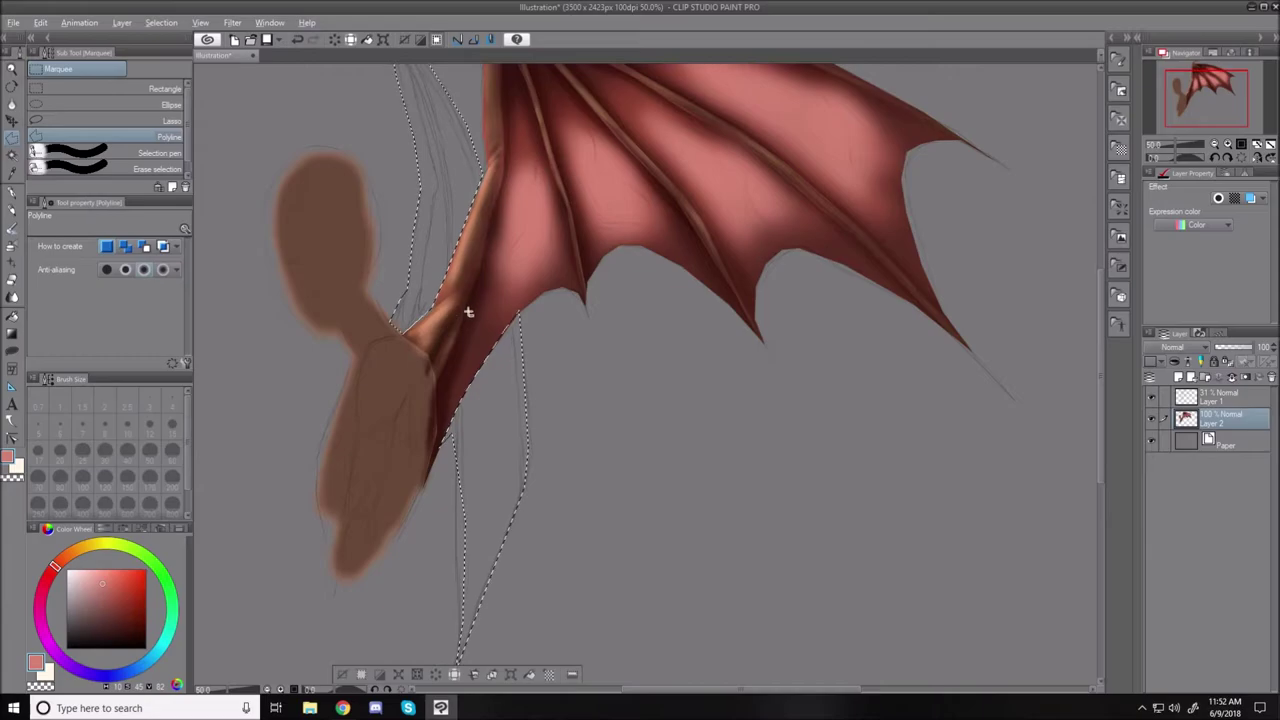
Sample the dark red from the near membrane's shadow and fill the selected far wing with it.
key(b)
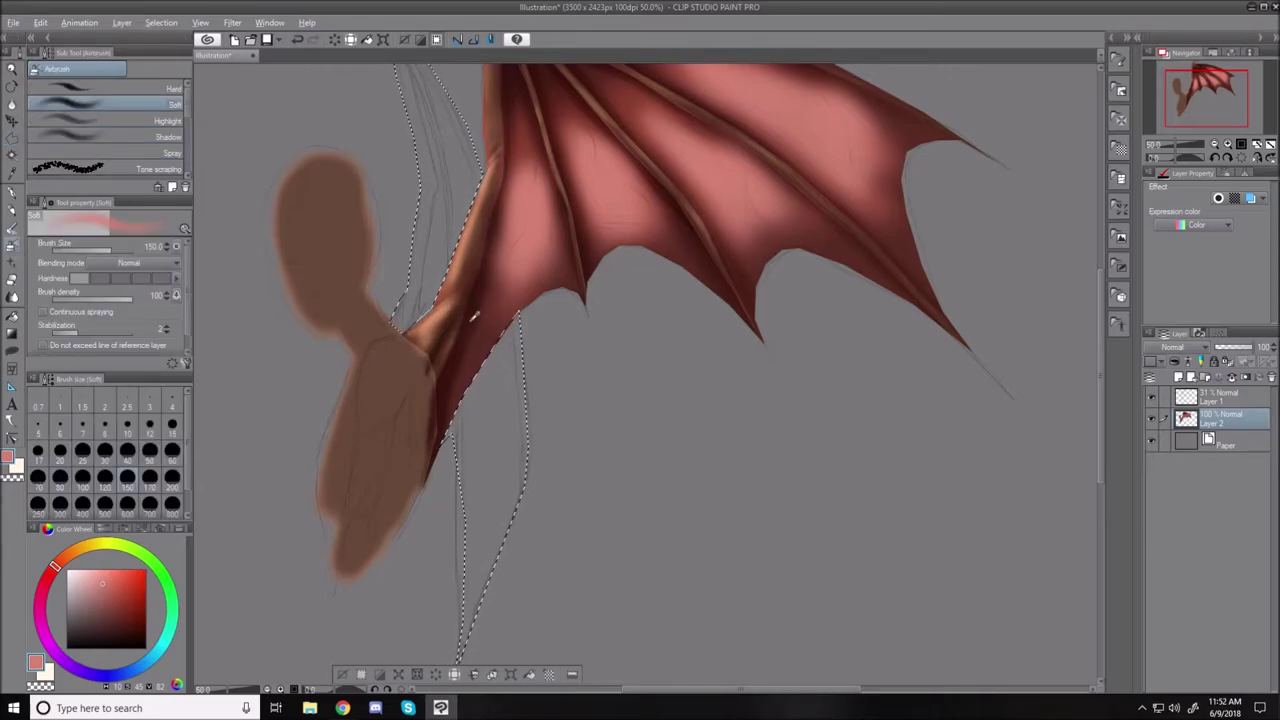
alt+click(476, 314)
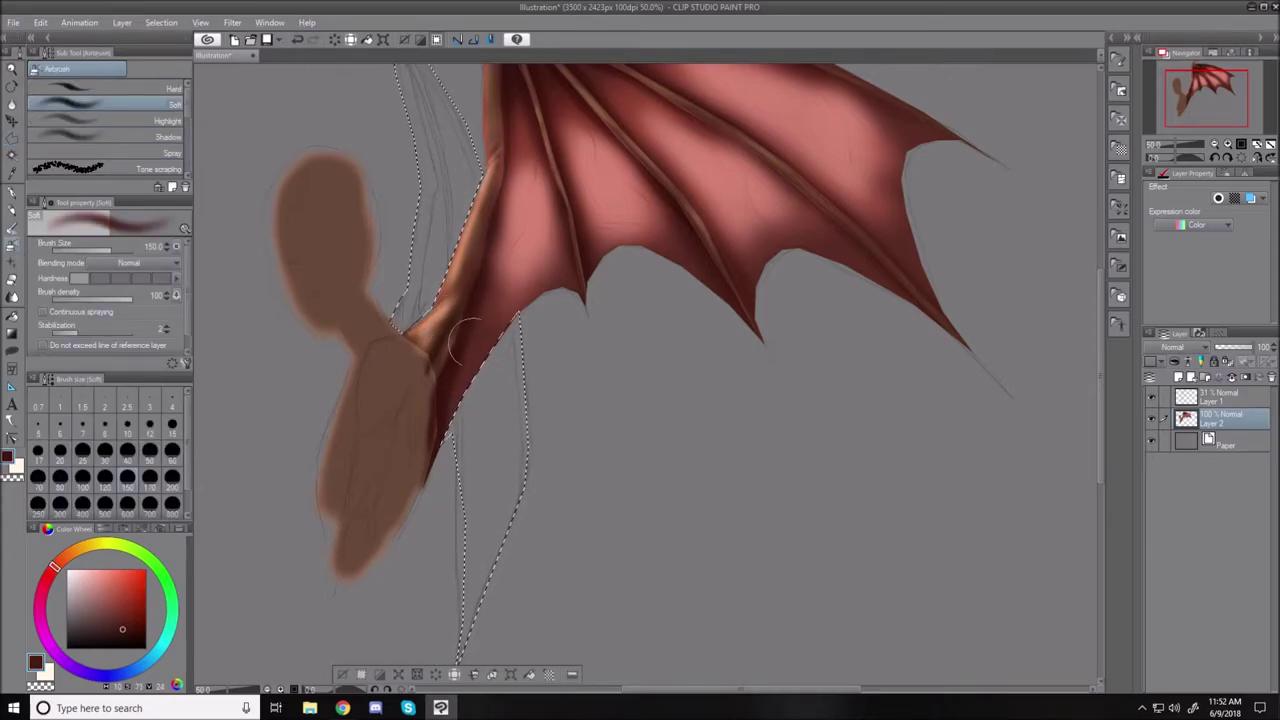
scroll(1098, 400, up, 2)
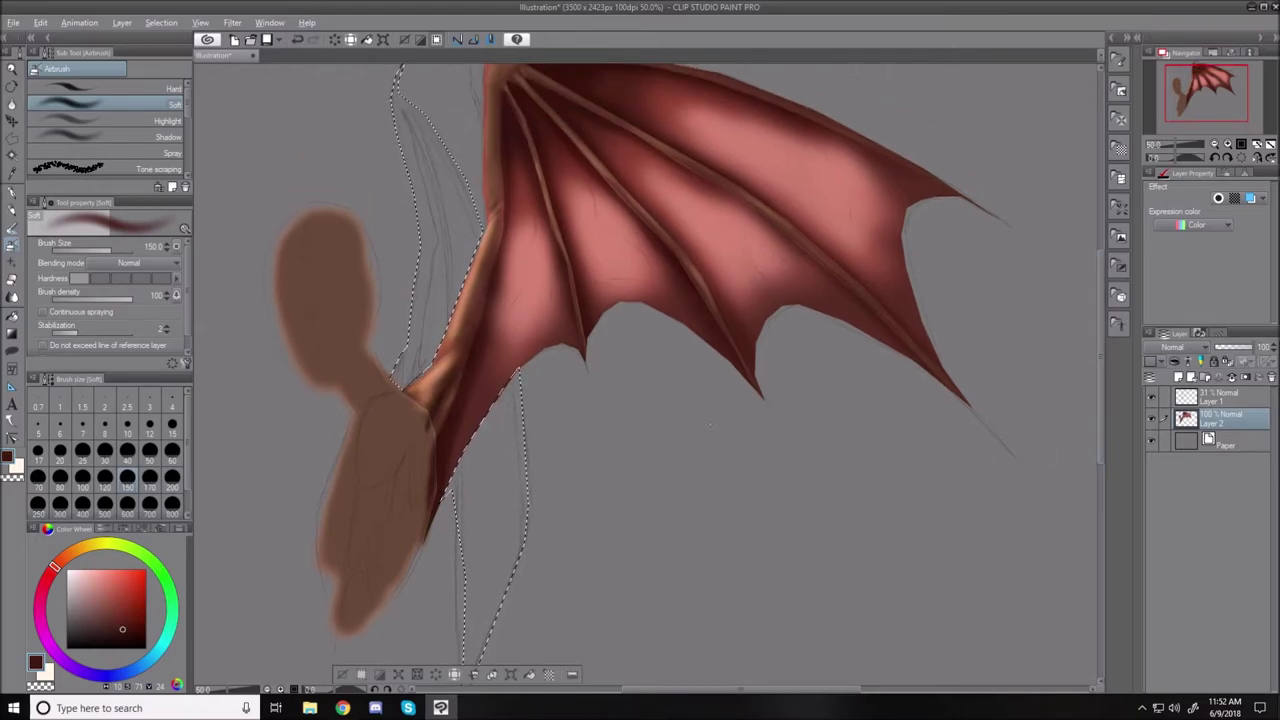
key(alt+BackSpace)
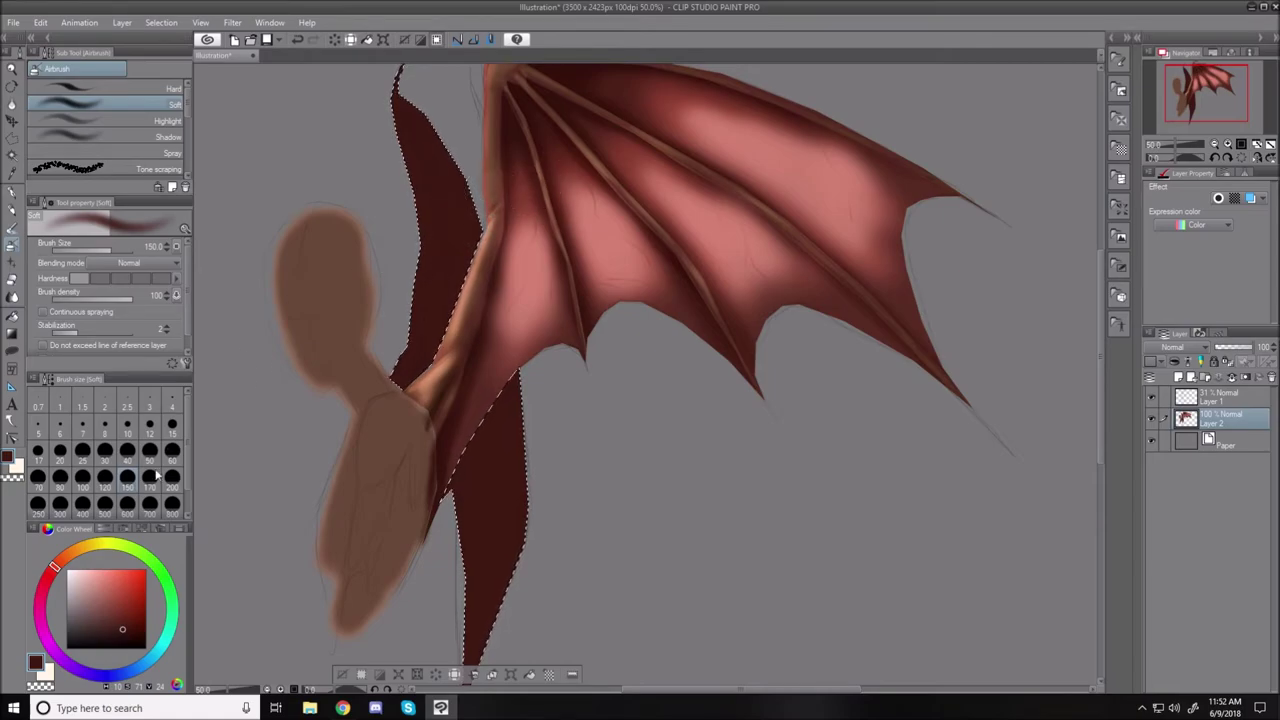
Lighten the far wing's edges with a slightly brighter red using the Soft airbrush at sizes 25 and 40.
click(118, 612)
key(bracketleft)
key(bracketleft)
key(bracketleft)
key(bracketleft)
key(bracketleft)
key(bracketleft)
key(bracketleft)
key(bracketleft)
key(bracketleft)
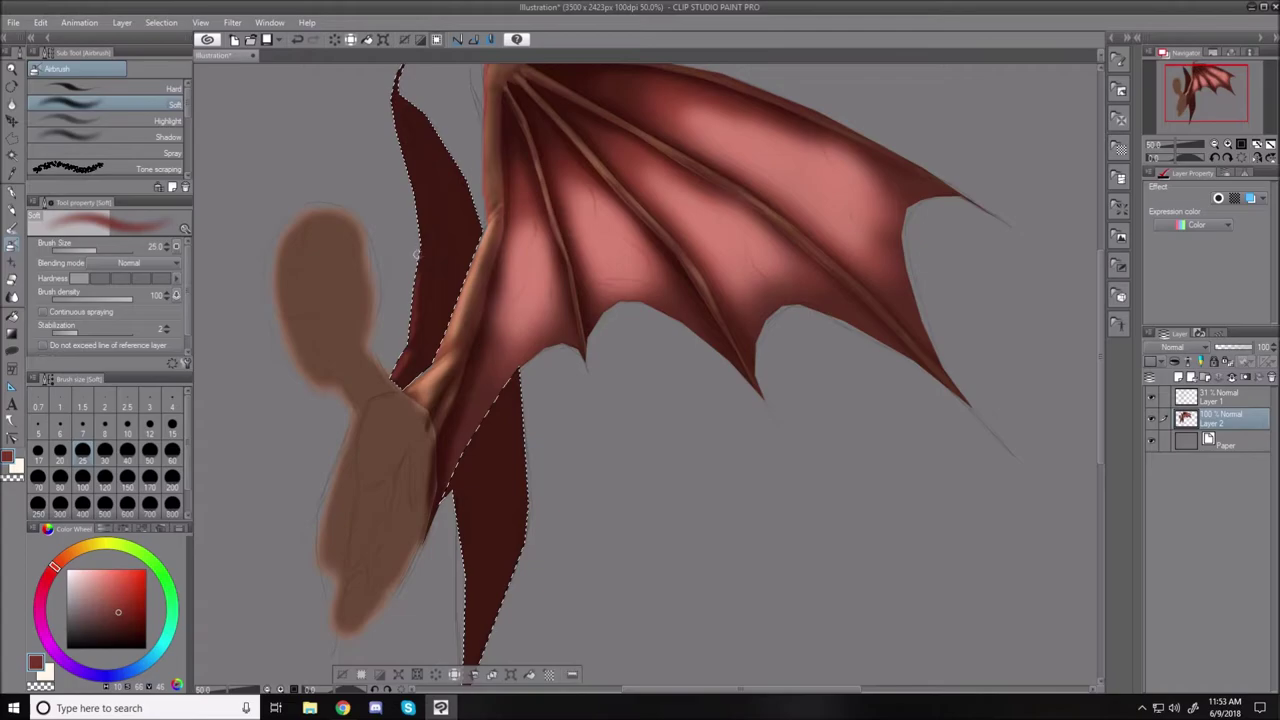
key(bracketright)
key(bracketright)
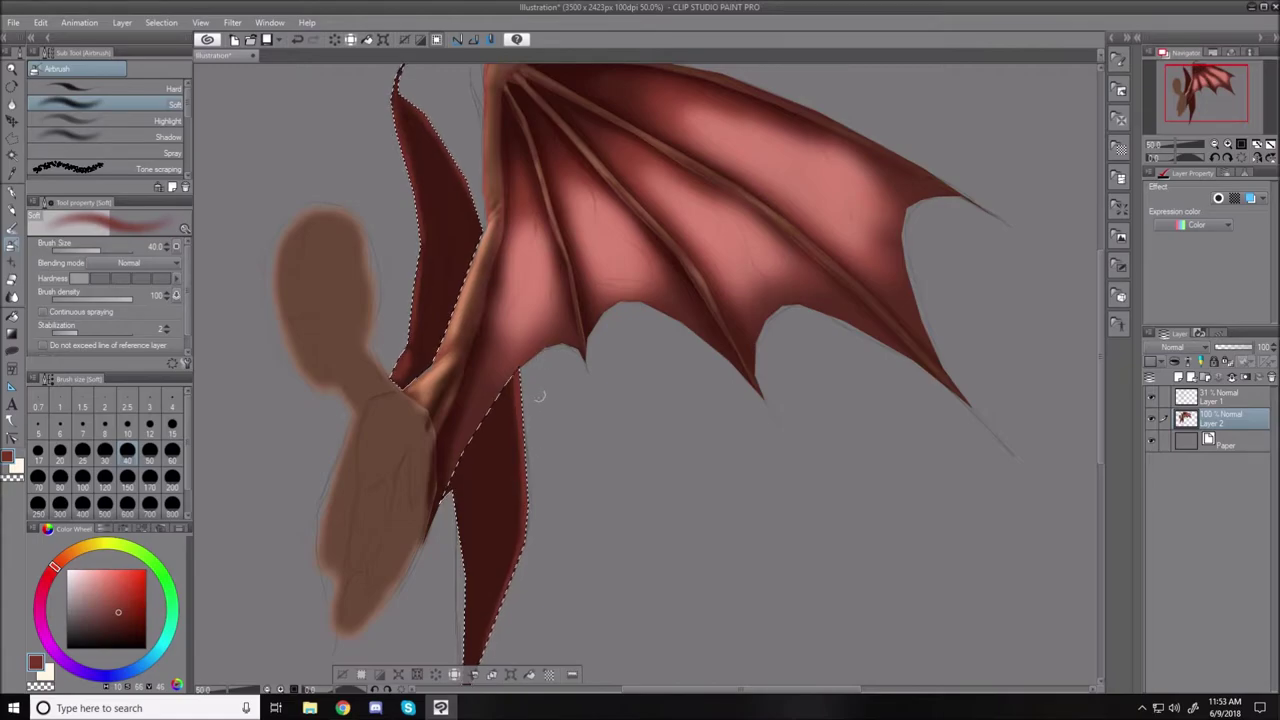
Blend the lighter red inward from the far wing's outer edges with the Soft airbrush at size 120.
key(bracketright)
key(bracketright)
key(bracketright)
key(bracketright)
key(bracketright)
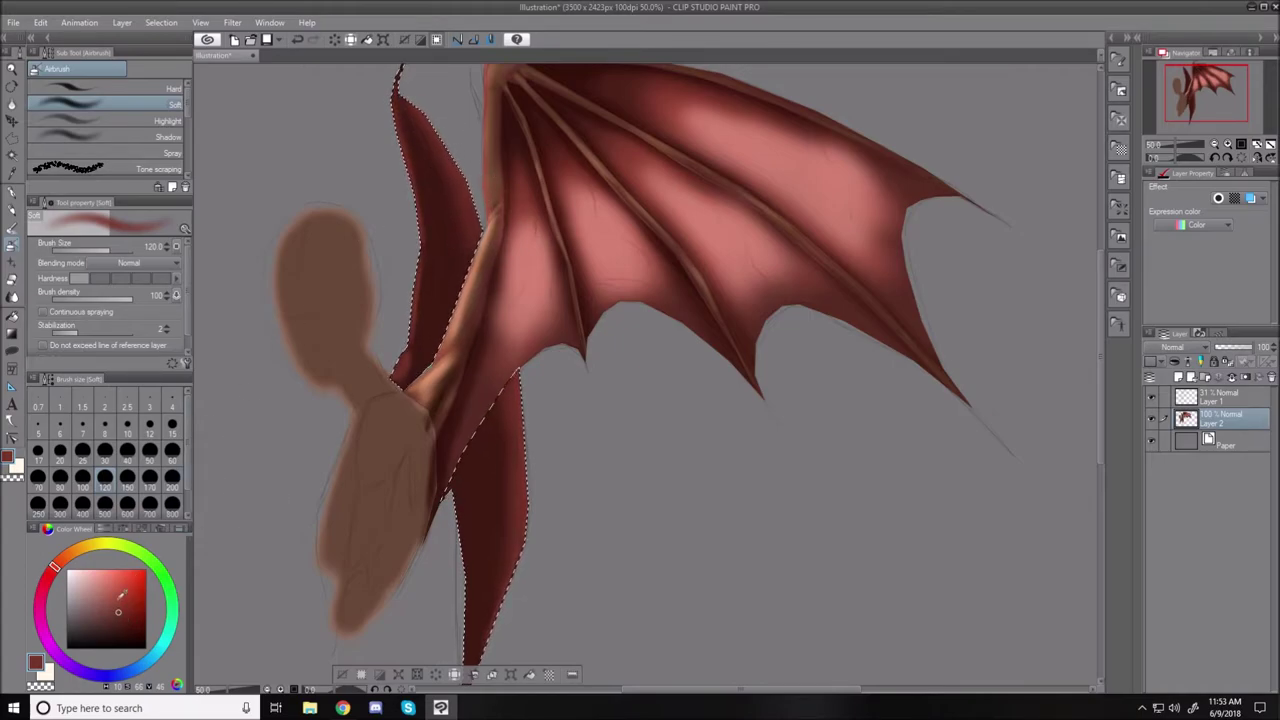
Highlight the far wing's outer edges in a brighter red with the Soft airbrush at size 30, and clear the selection.
click(119, 591)
key(bracketleft)
key(bracketleft)
key(bracketleft)
key(bracketleft)
key(bracketleft)
key(bracketleft)
key(bracketleft)
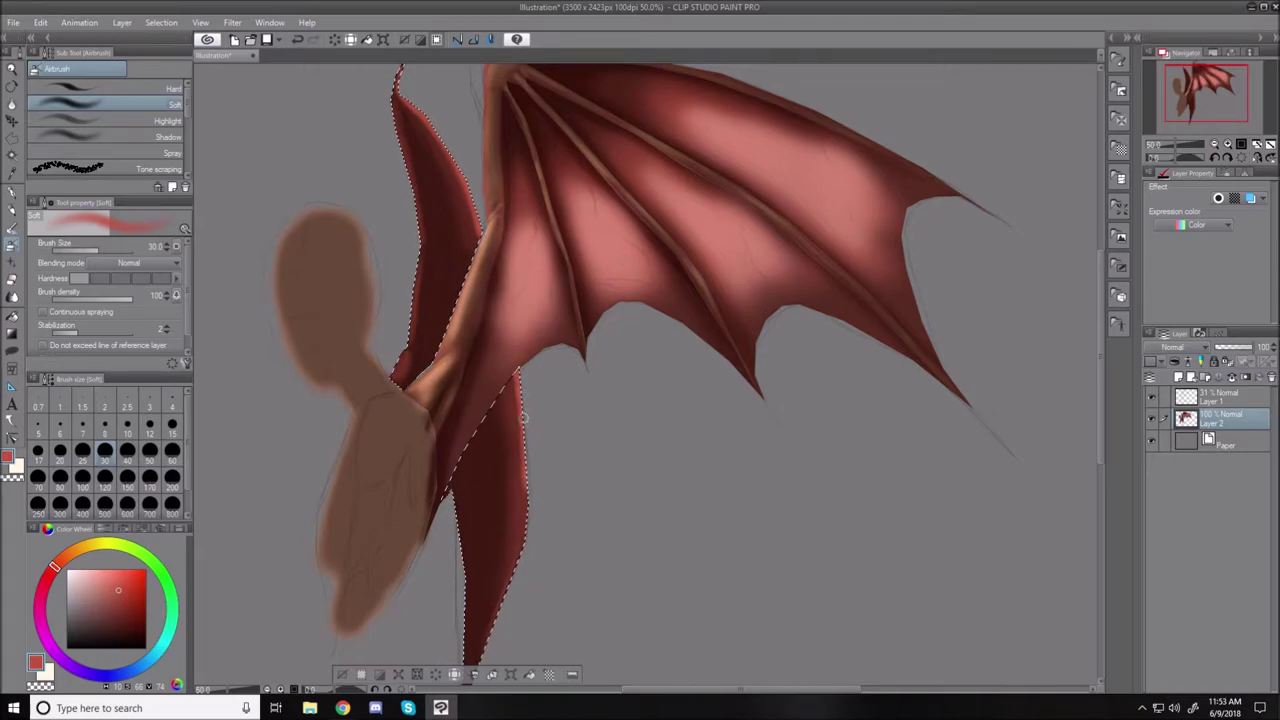
drag(525, 512, 517, 558)
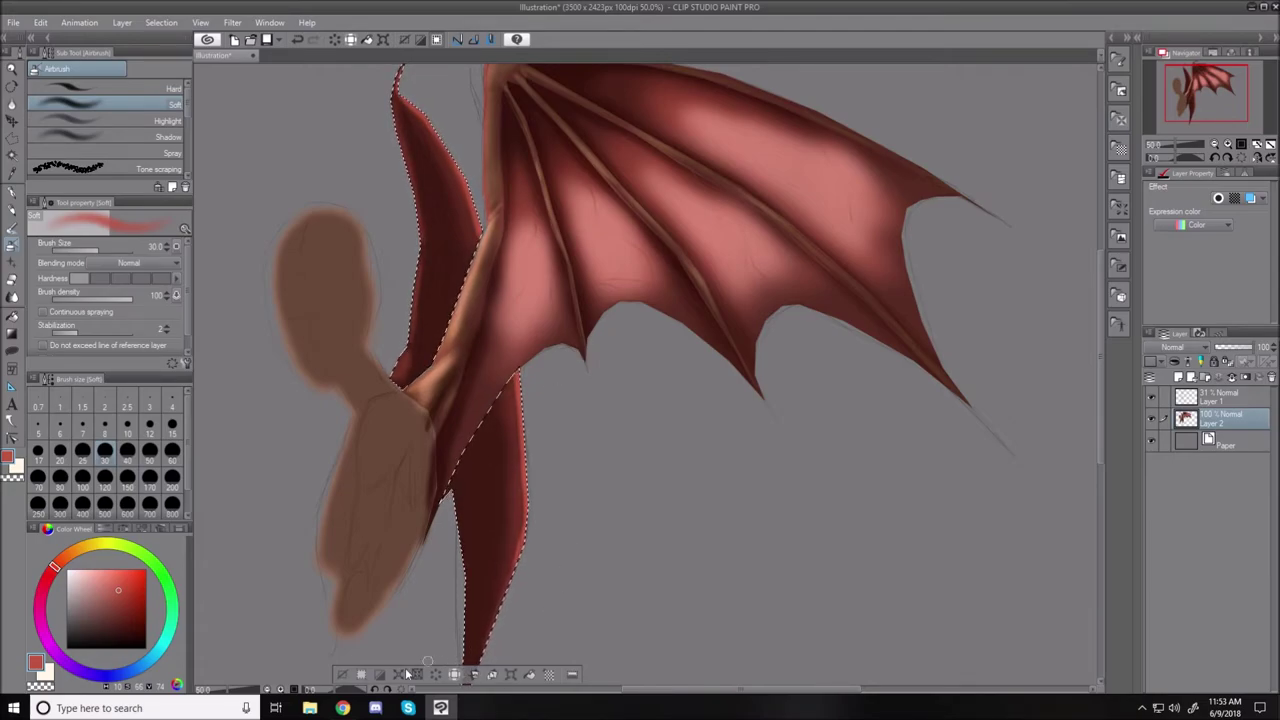
click(342, 674)
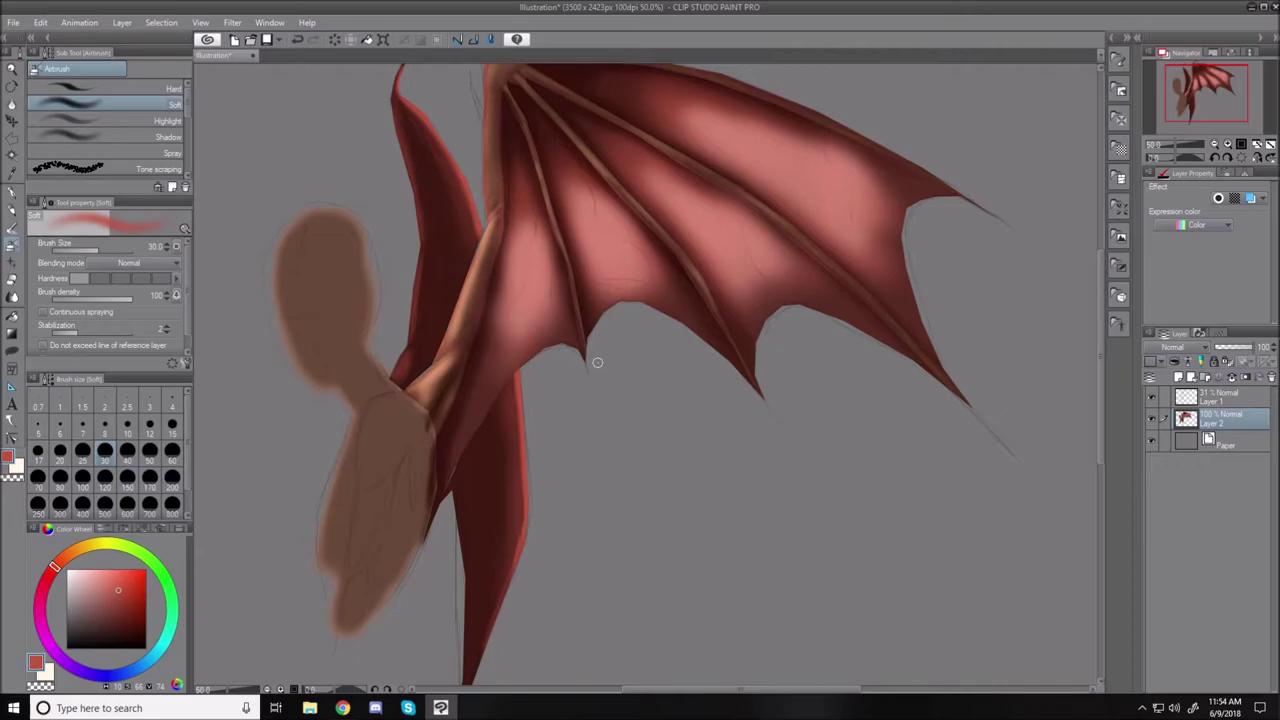
key(ctrl+minus)
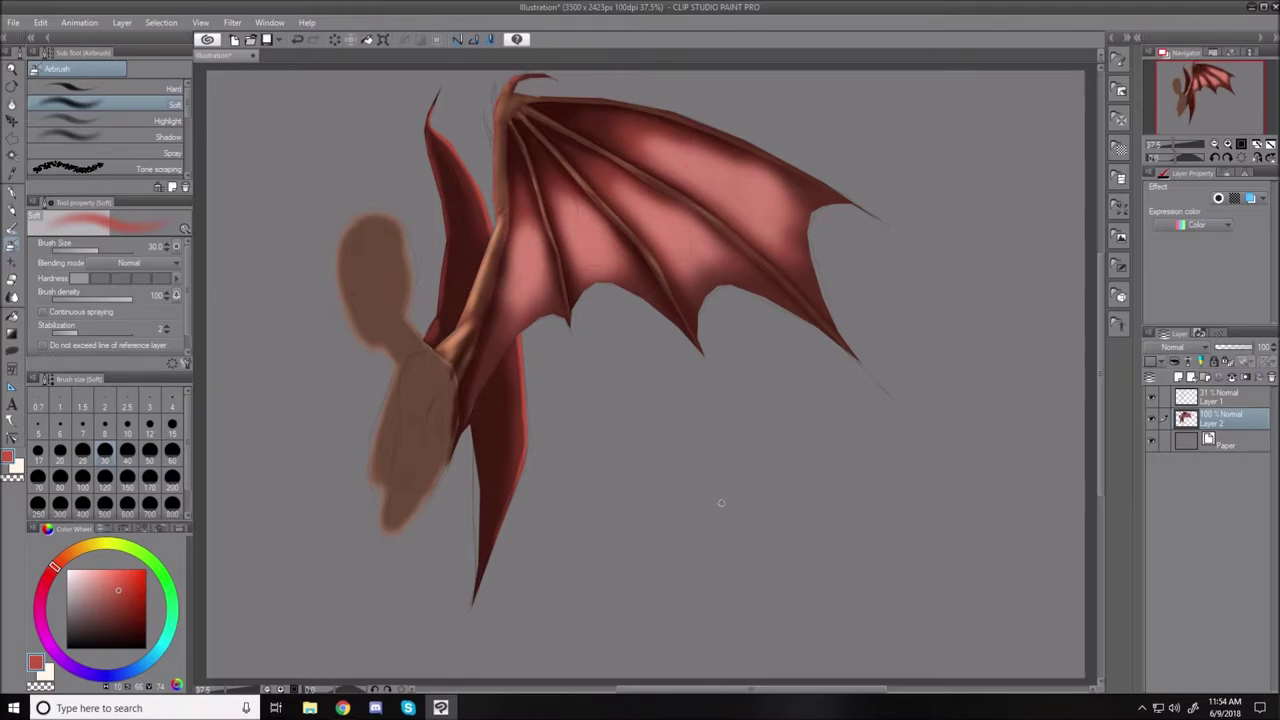
Close the bat wing illustration without saving, create a new 3500 x 2423 px illustration at 100 dpi, and set the drawing colour to black.
click(254, 56)
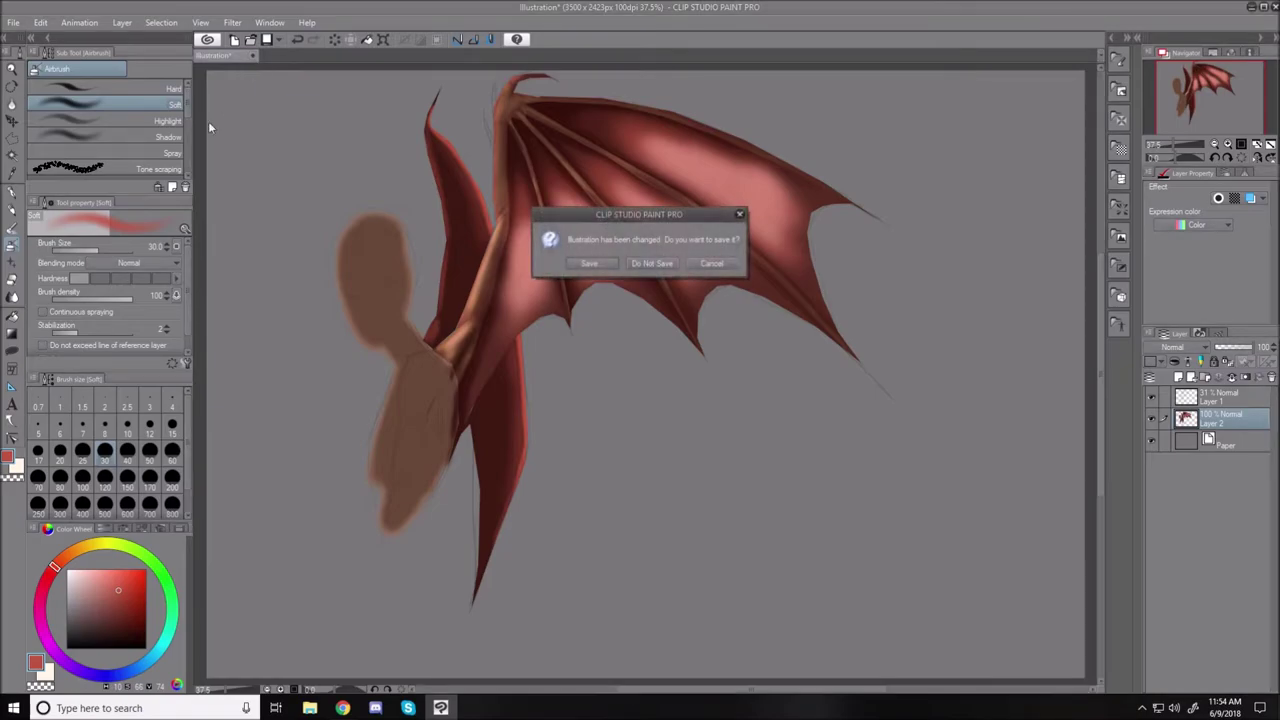
click(656, 263)
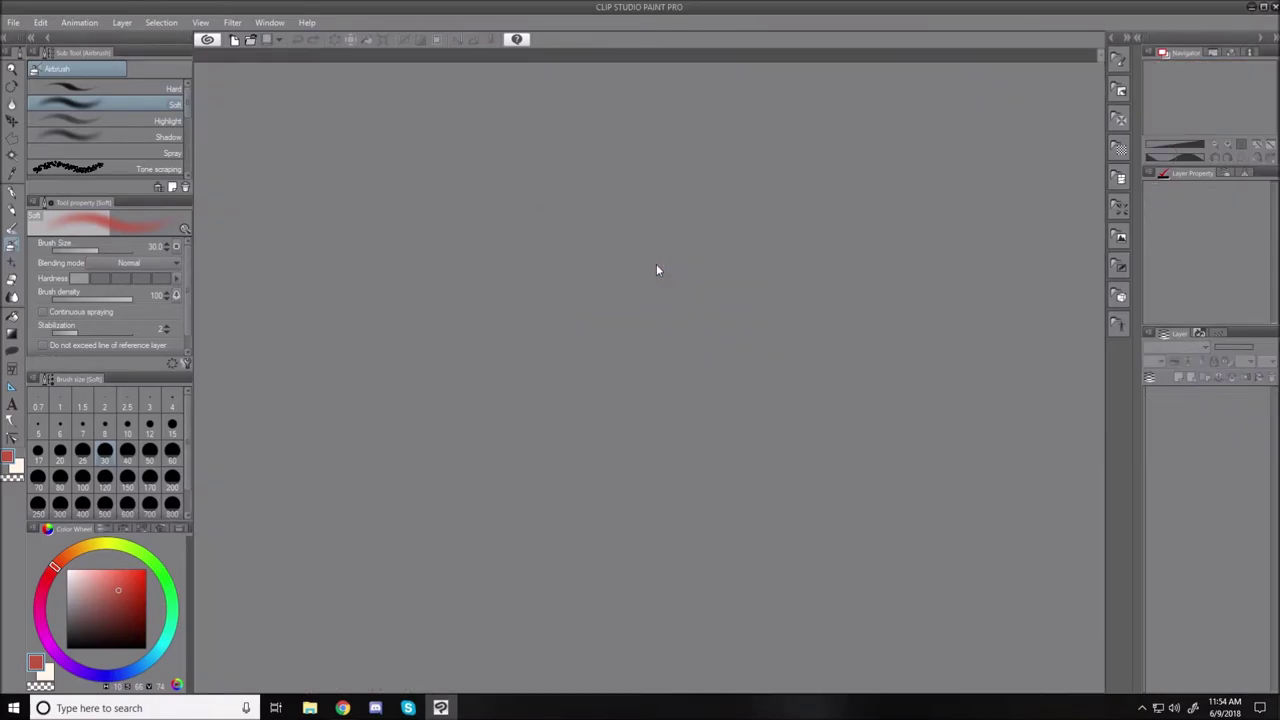
click(12, 22)
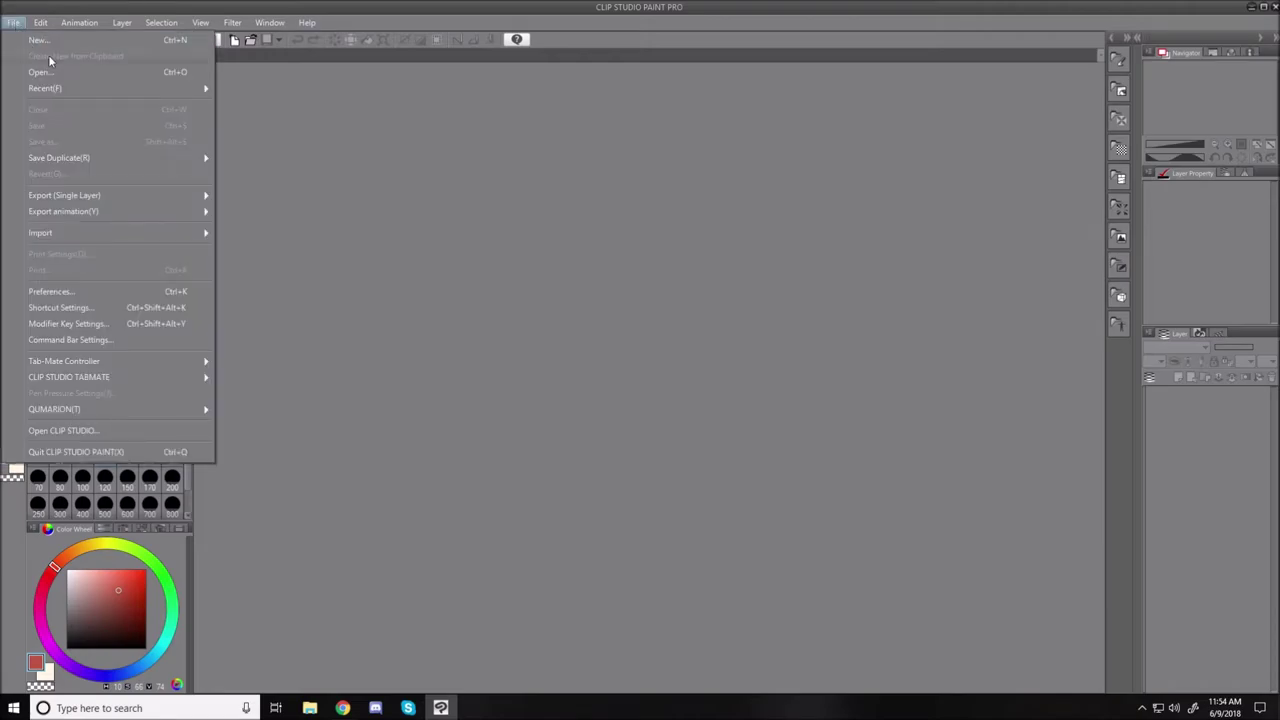
click(45, 41)
click(816, 143)
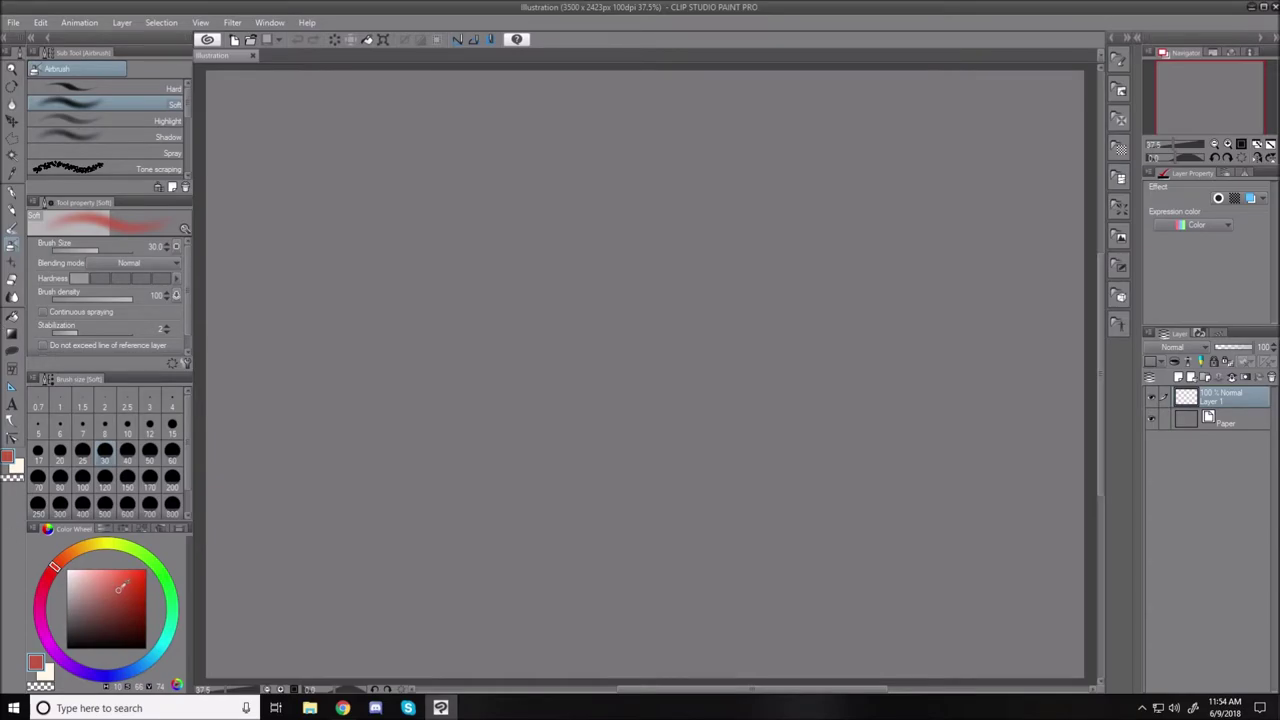
click(66, 645)
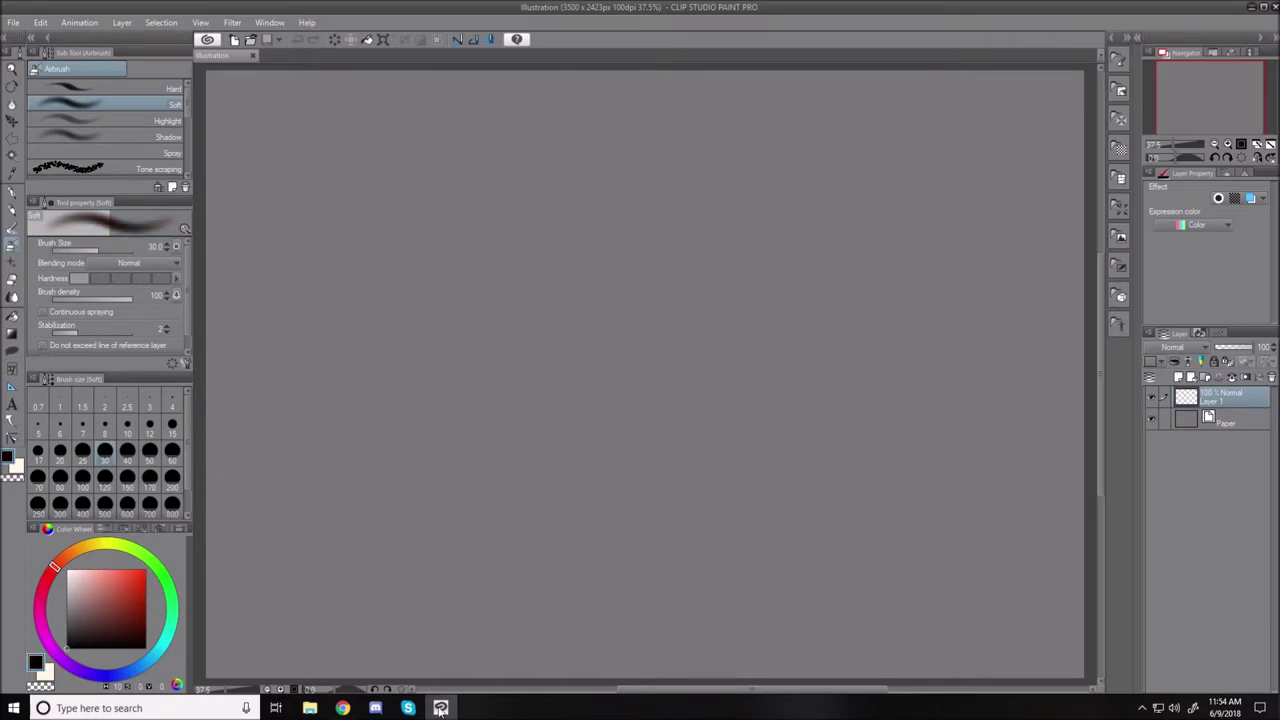
Switch to Chrome, search Google Images for "bird wings", and dismiss the notification.
click(342, 708)
scroll(532, 215, up, 20)
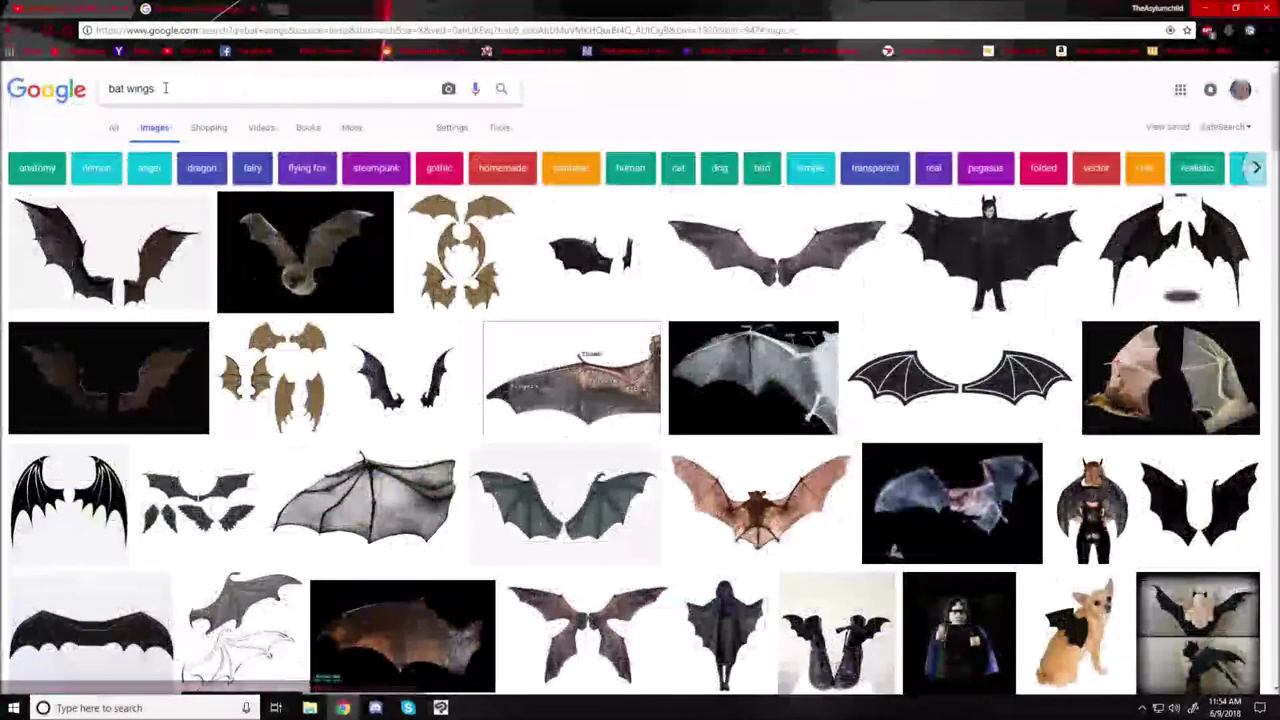
drag(165, 89, 82, 98)
text(b)
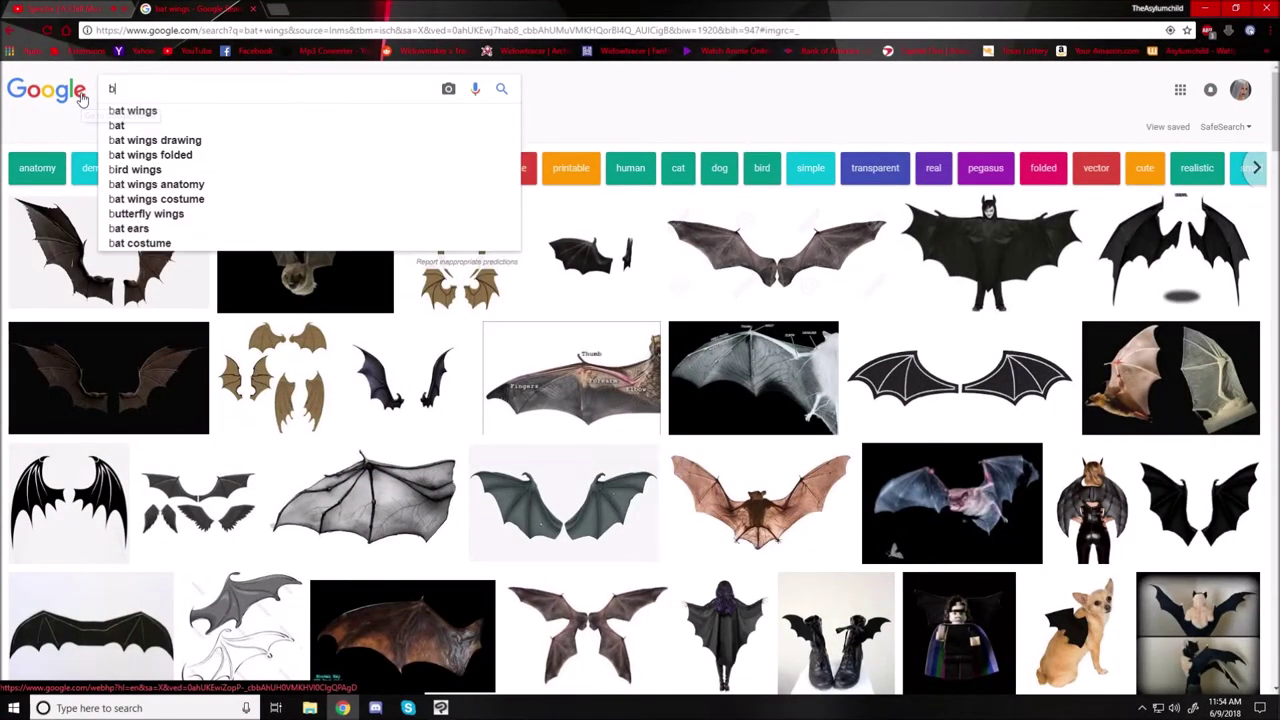
text(ird wings)
key(Return)
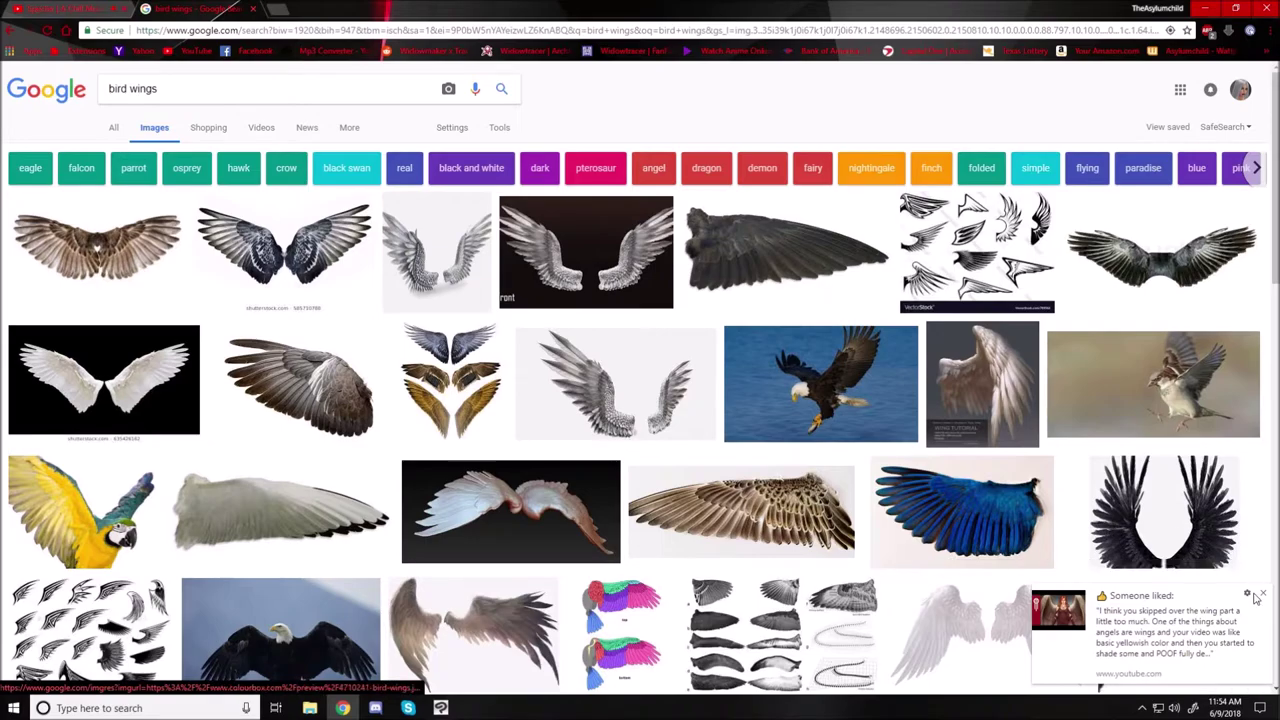
click(1260, 595)
Examine feathered wing references in the results, including the wing tutorial, its related angel wings and the pair of brown bird wings.
click(1005, 400)
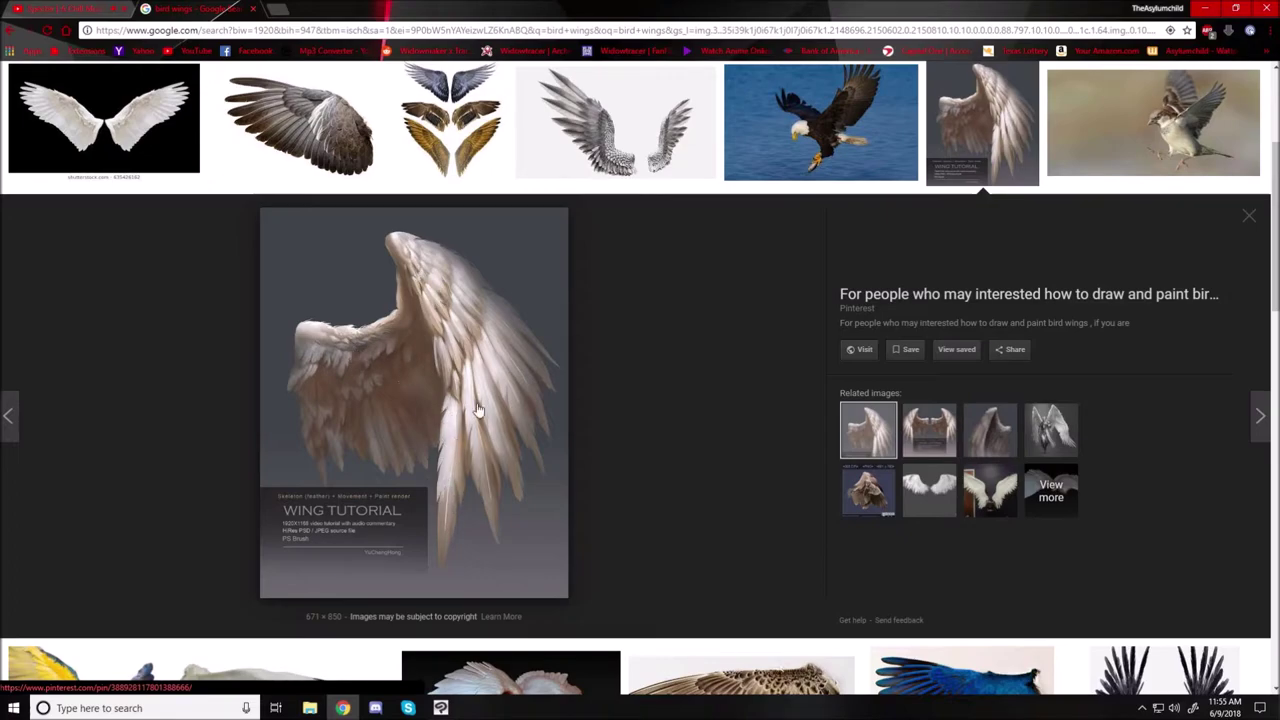
click(930, 430)
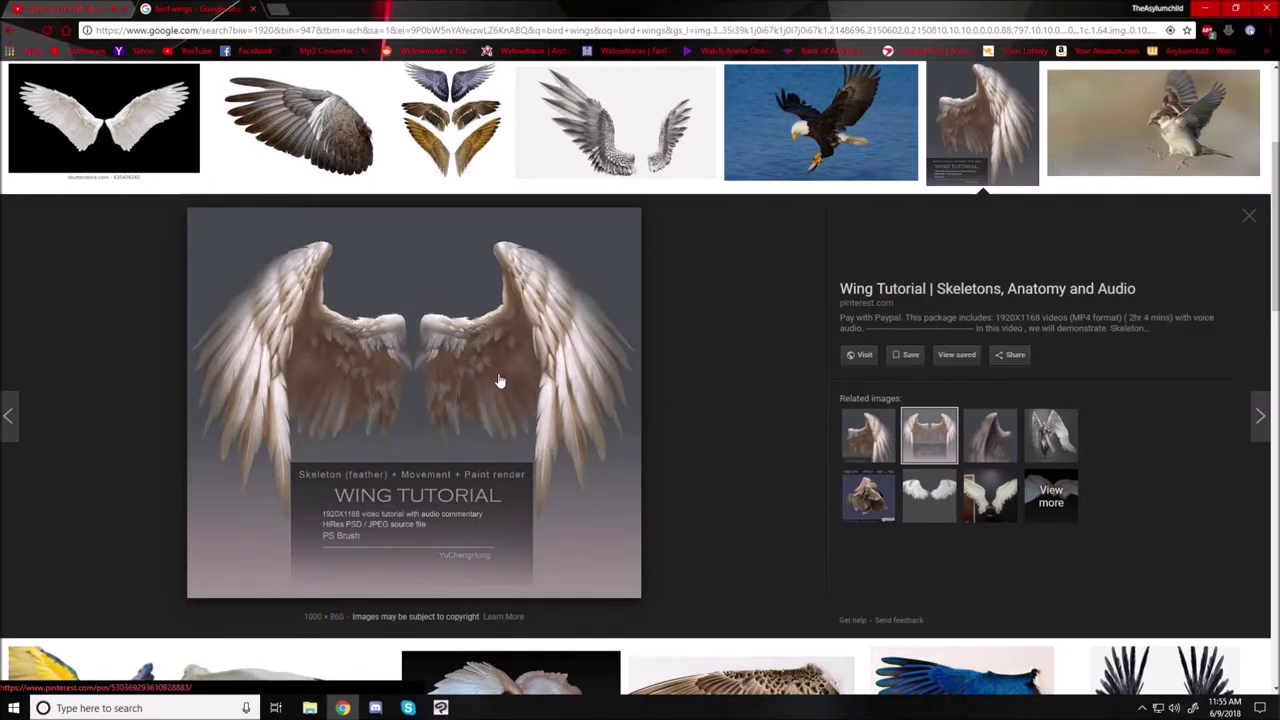
click(990, 435)
click(1028, 420)
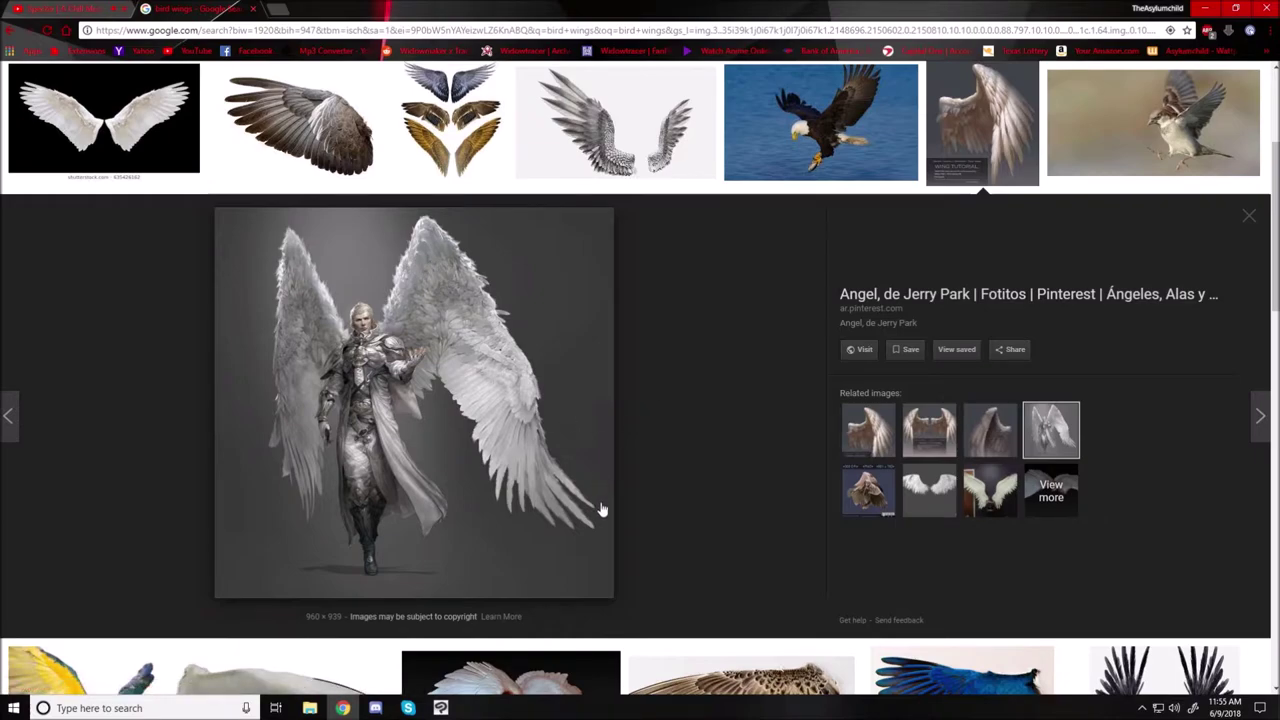
click(932, 494)
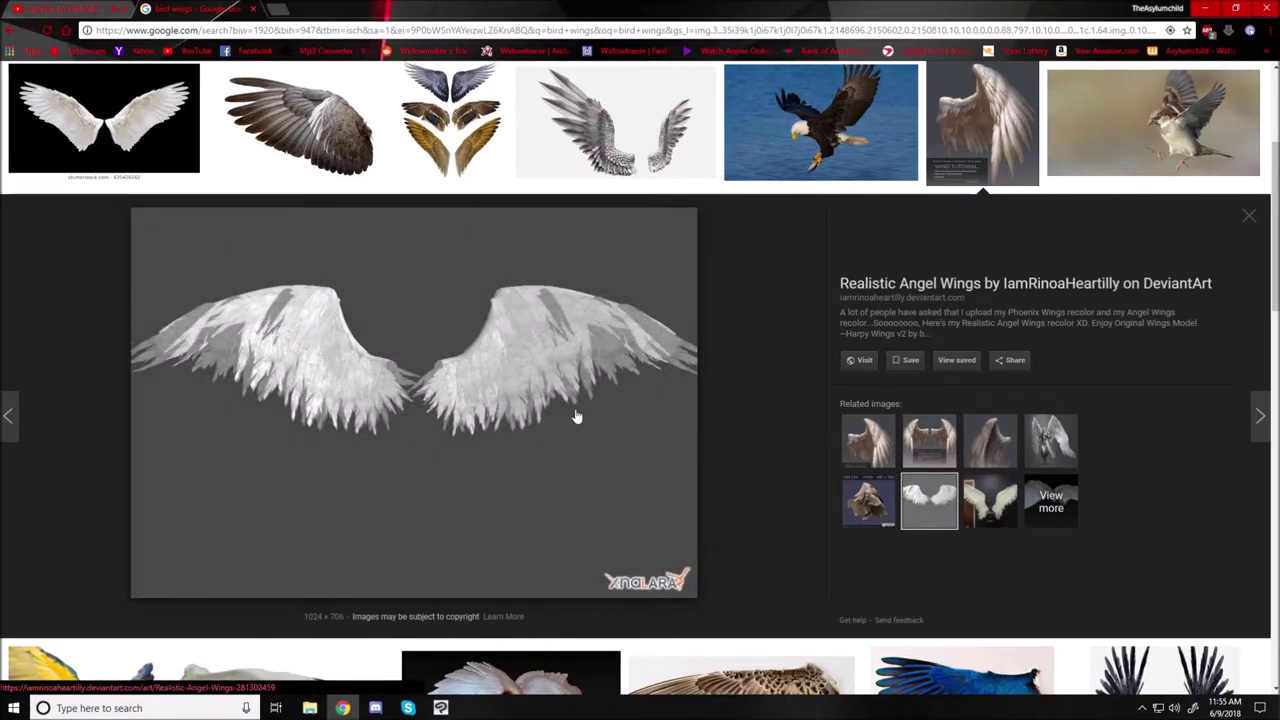
click(1248, 217)
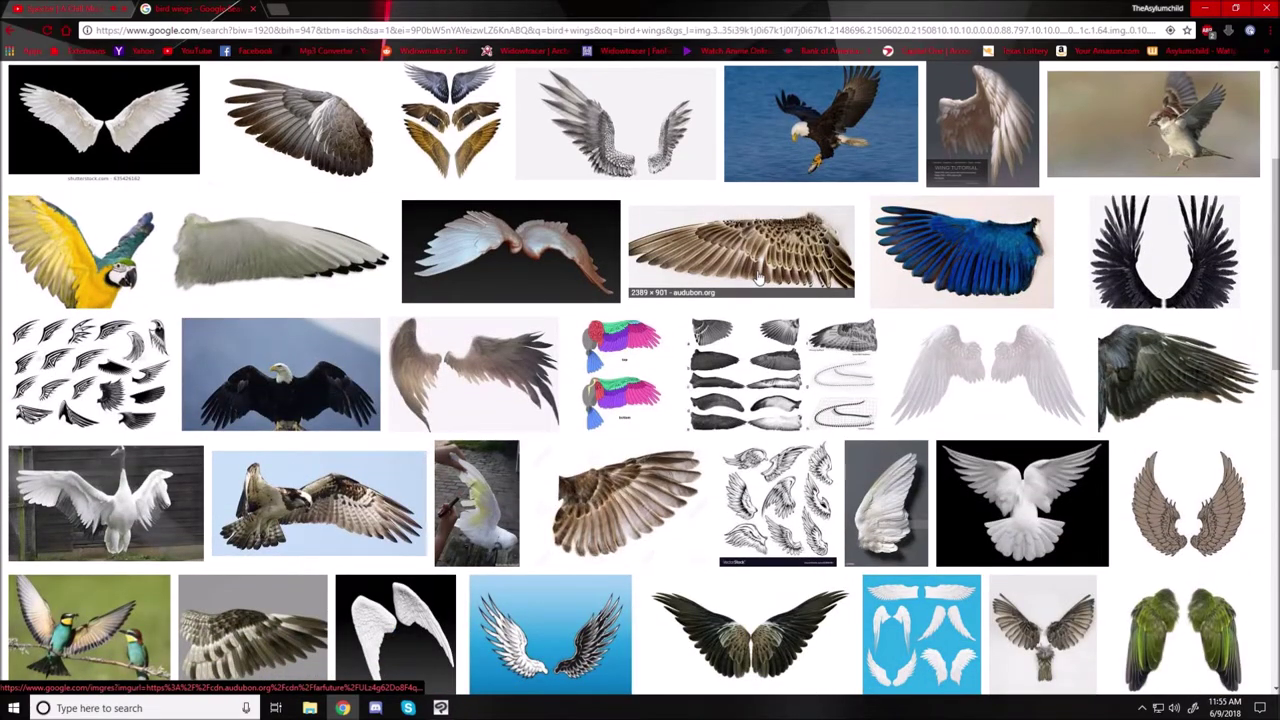
scroll(757, 280, up, 1)
click(443, 382)
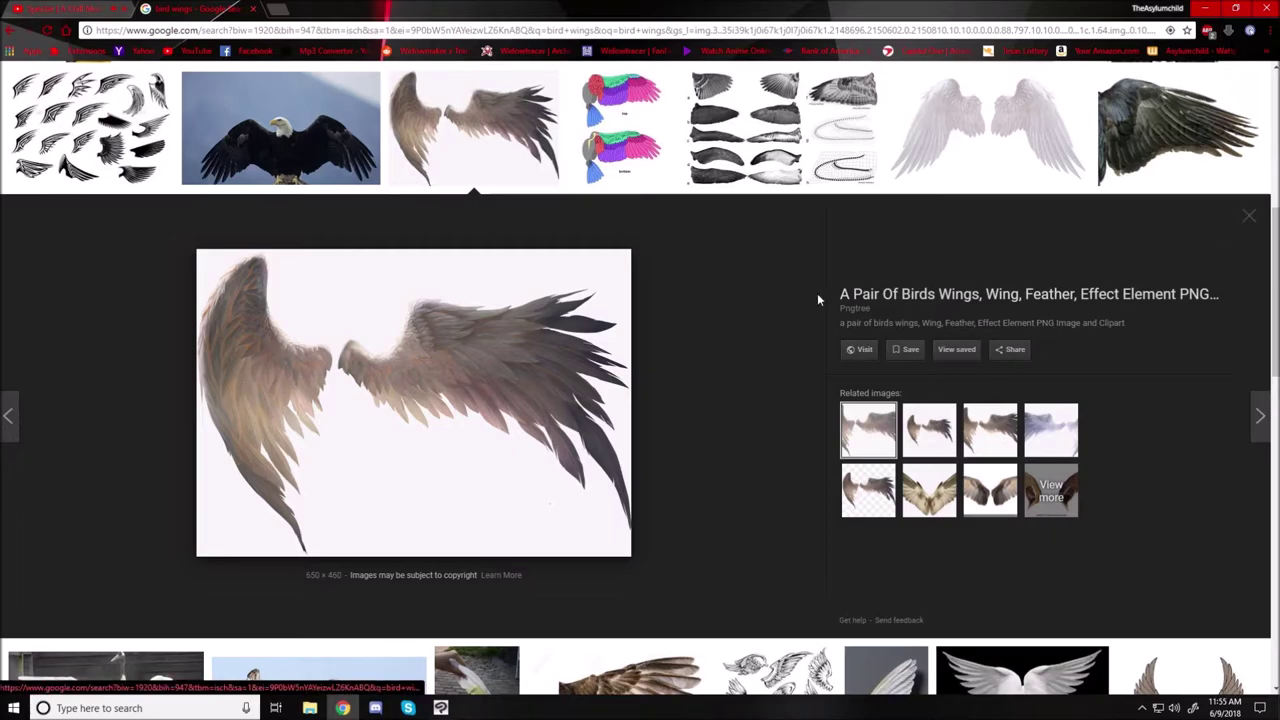
Return to the top of the bird wing results and examine the dark high-speed wing photo for its feather layout.
click(1247, 226)
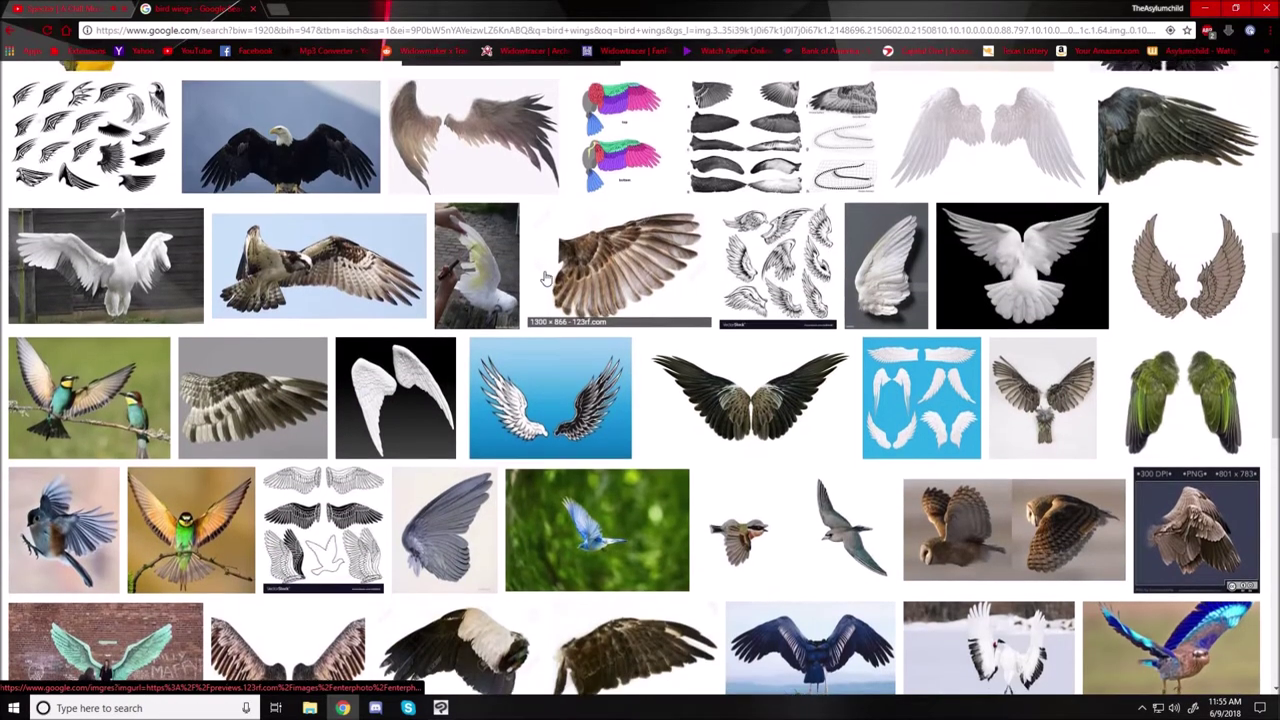
scroll(545, 275, up, 4)
scroll(545, 275, up, 3)
click(779, 284)
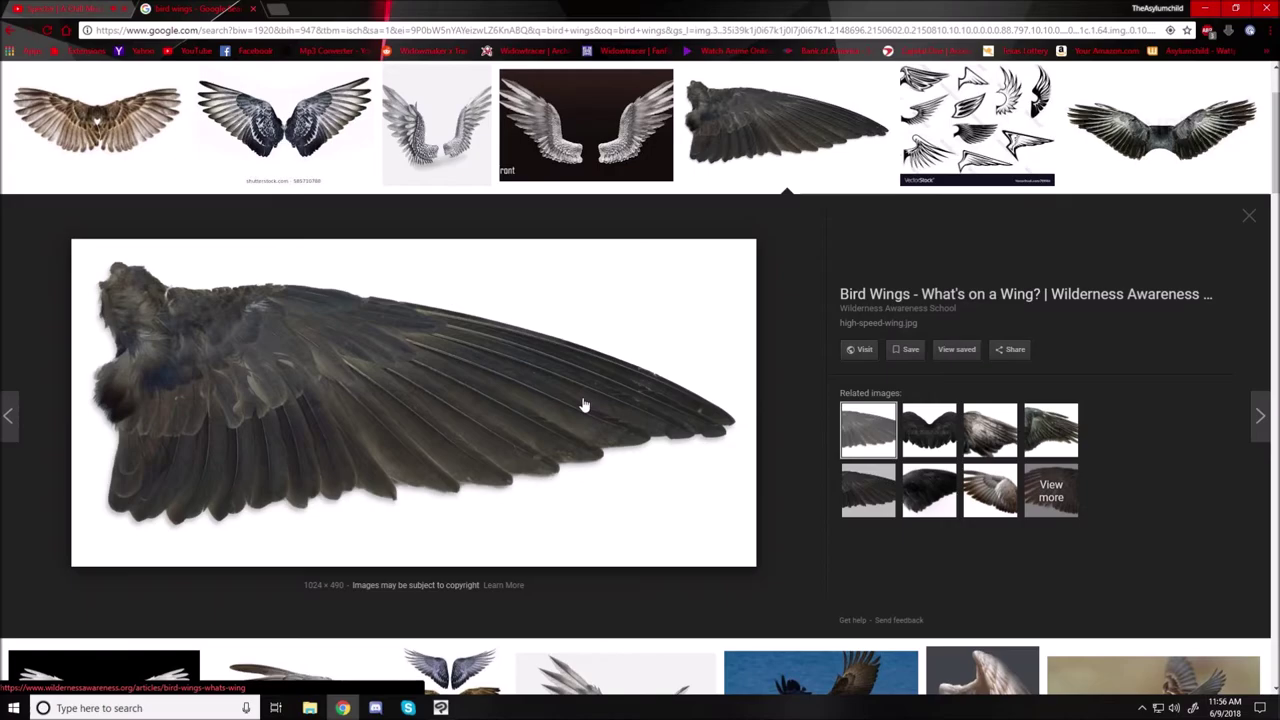
scroll(584, 404, down, 3)
scroll(584, 404, up, 1)
scroll(584, 404, down, 3)
Examine the white wings on black, the 3D bird-angel wings, the flying sparrows and the sheet of three wing pairs.
click(140, 222)
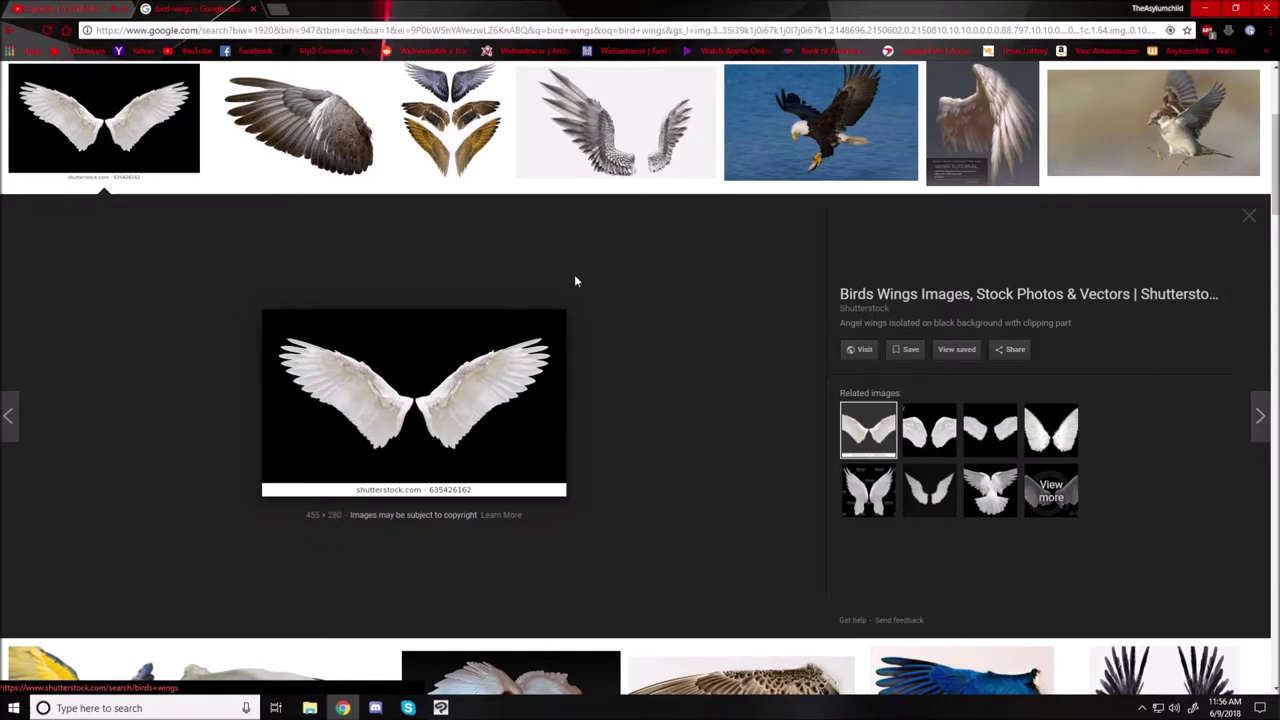
click(628, 147)
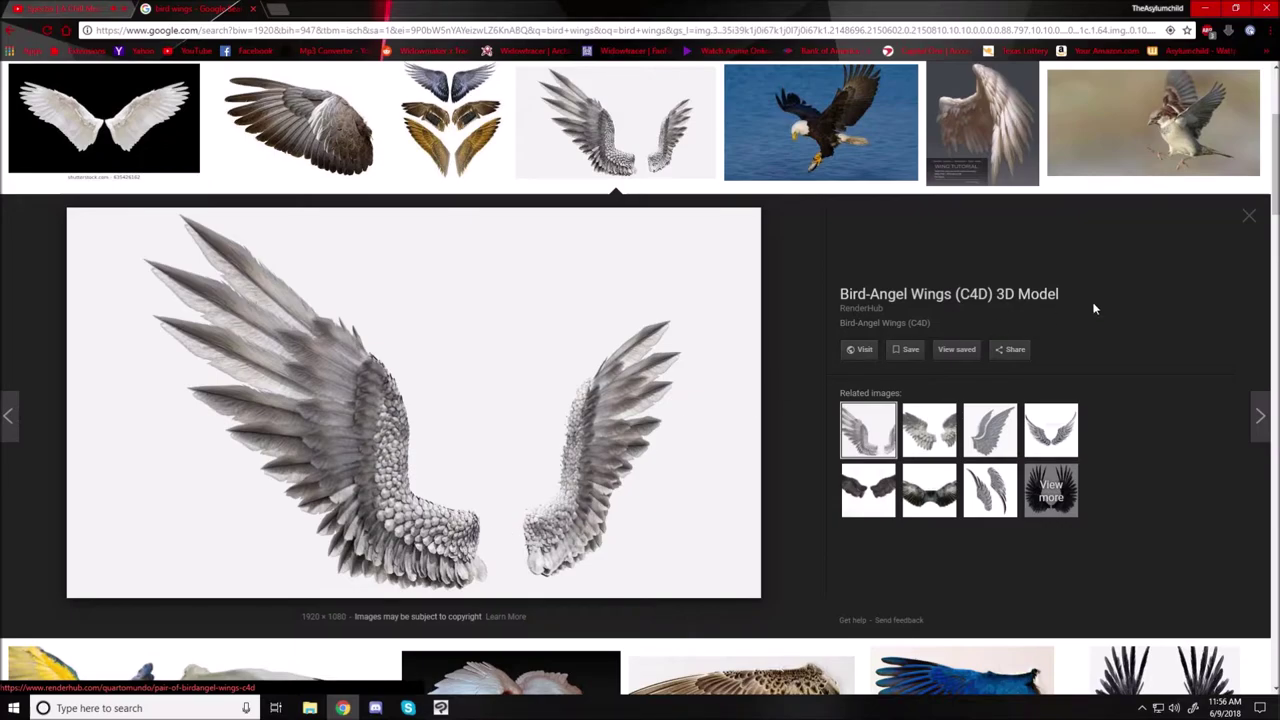
click(1248, 218)
click(1189, 150)
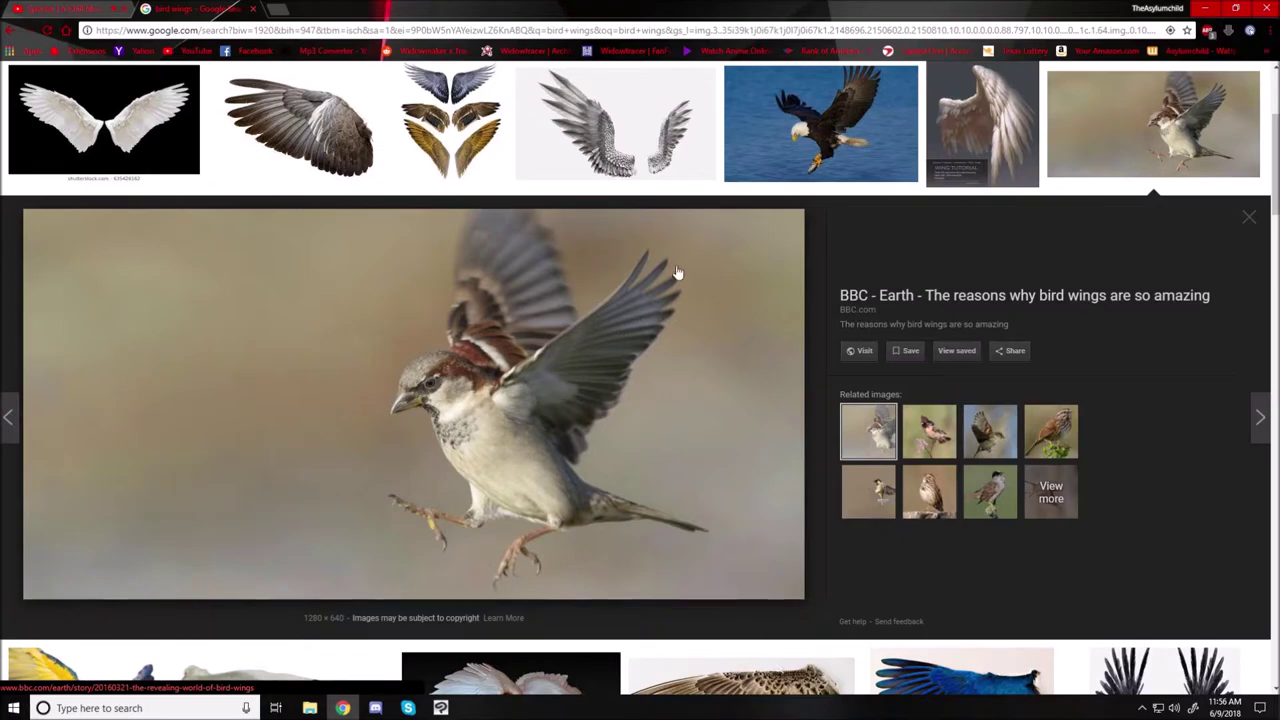
click(992, 440)
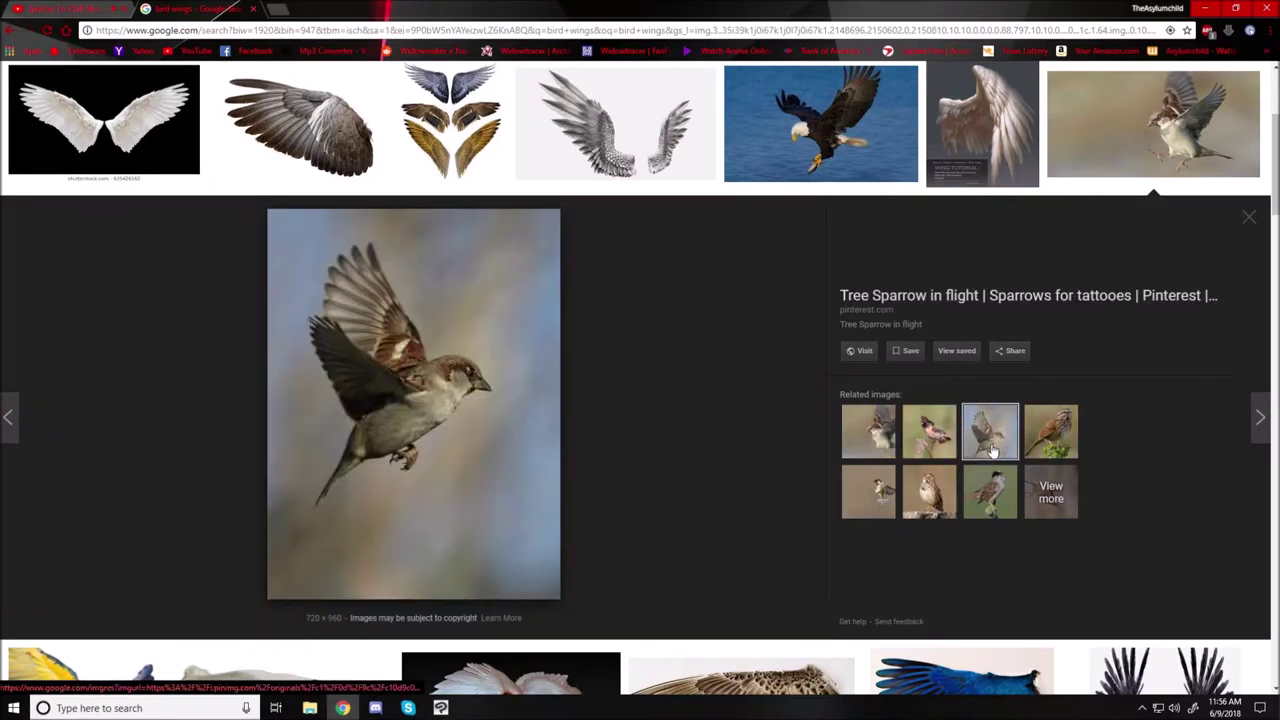
click(1248, 222)
click(450, 125)
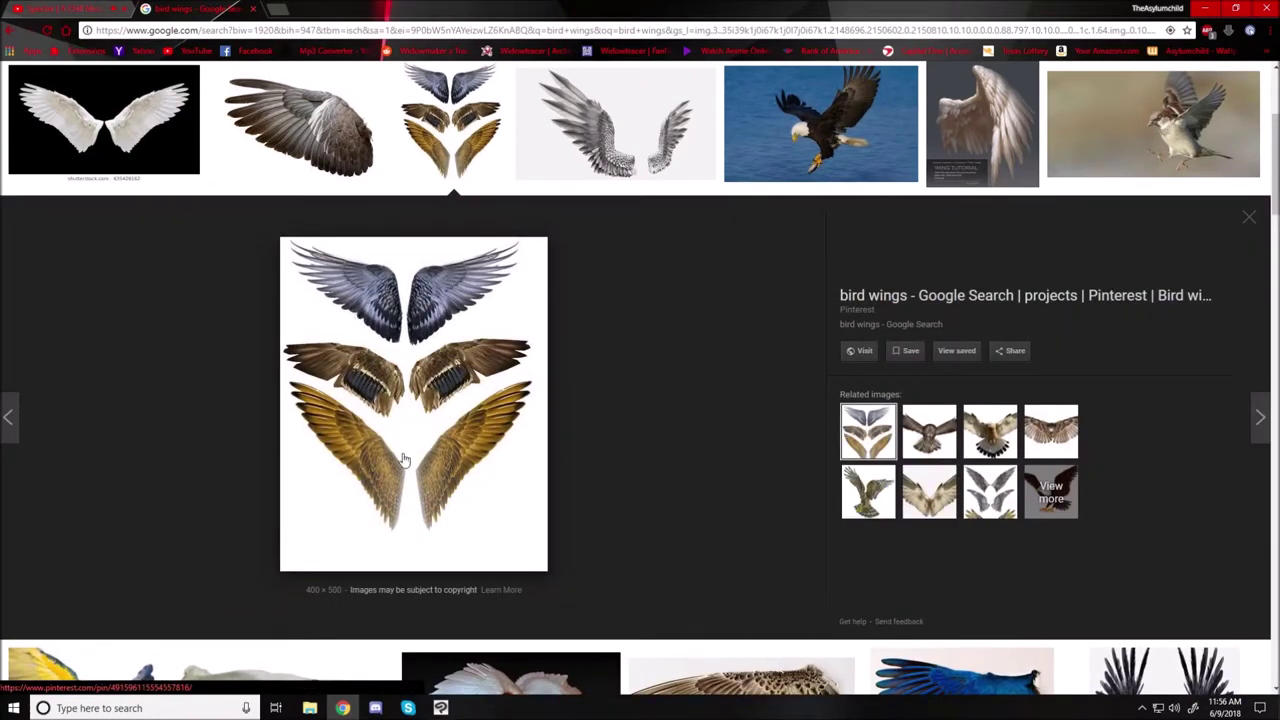
click(1248, 218)
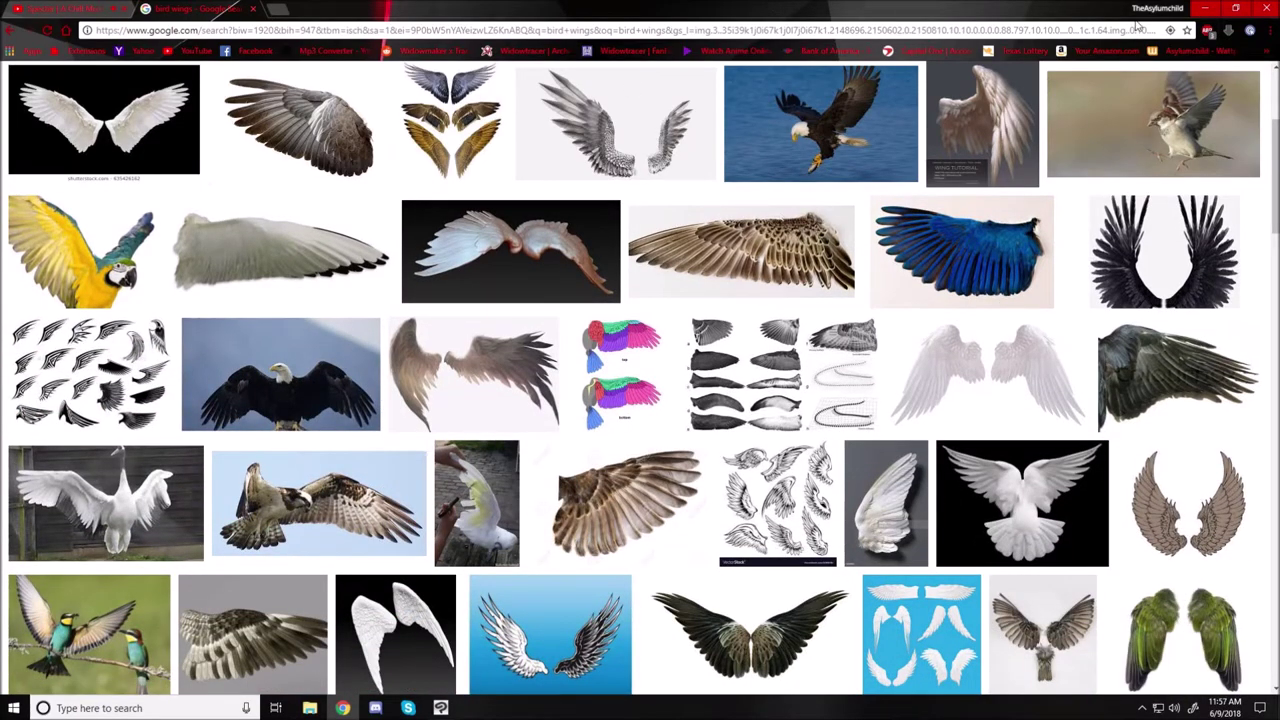
Switch to Clip Studio Paint and sketch the figure's head, neck, torso and arm in side view with the Darker pencil at size 6.
click(1205, 8)
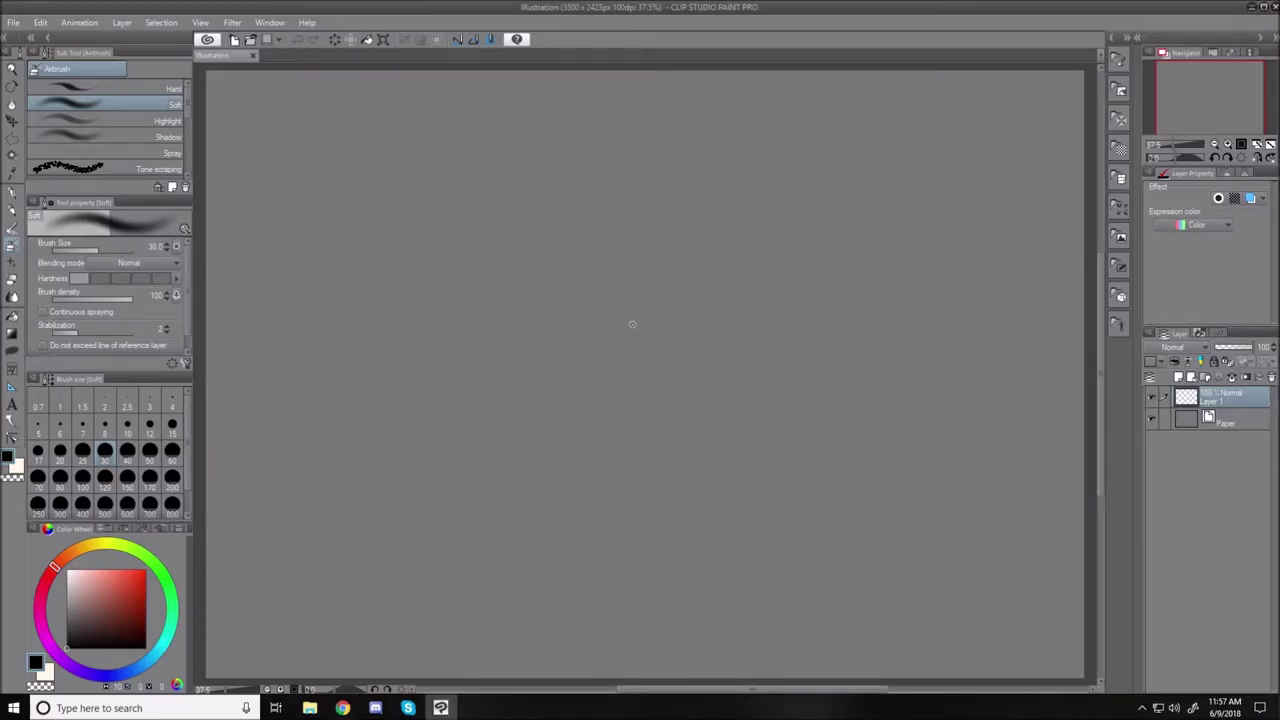
click(13, 213)
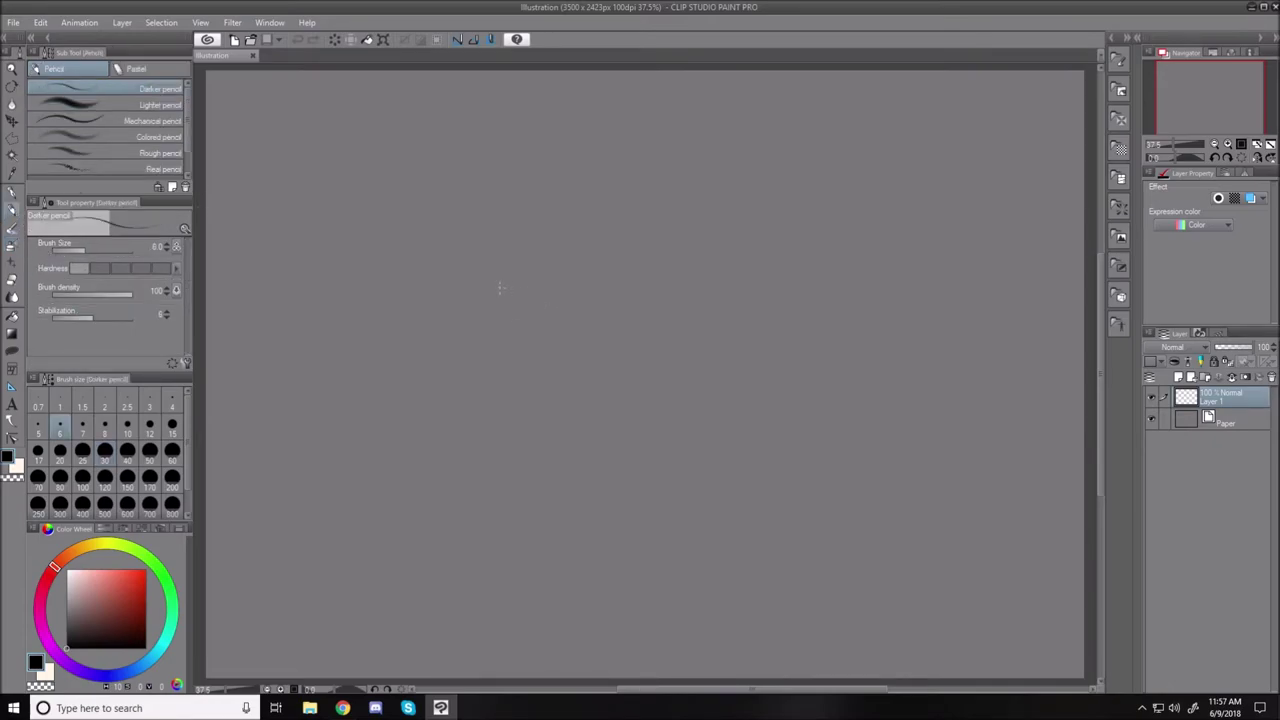
click(401, 243)
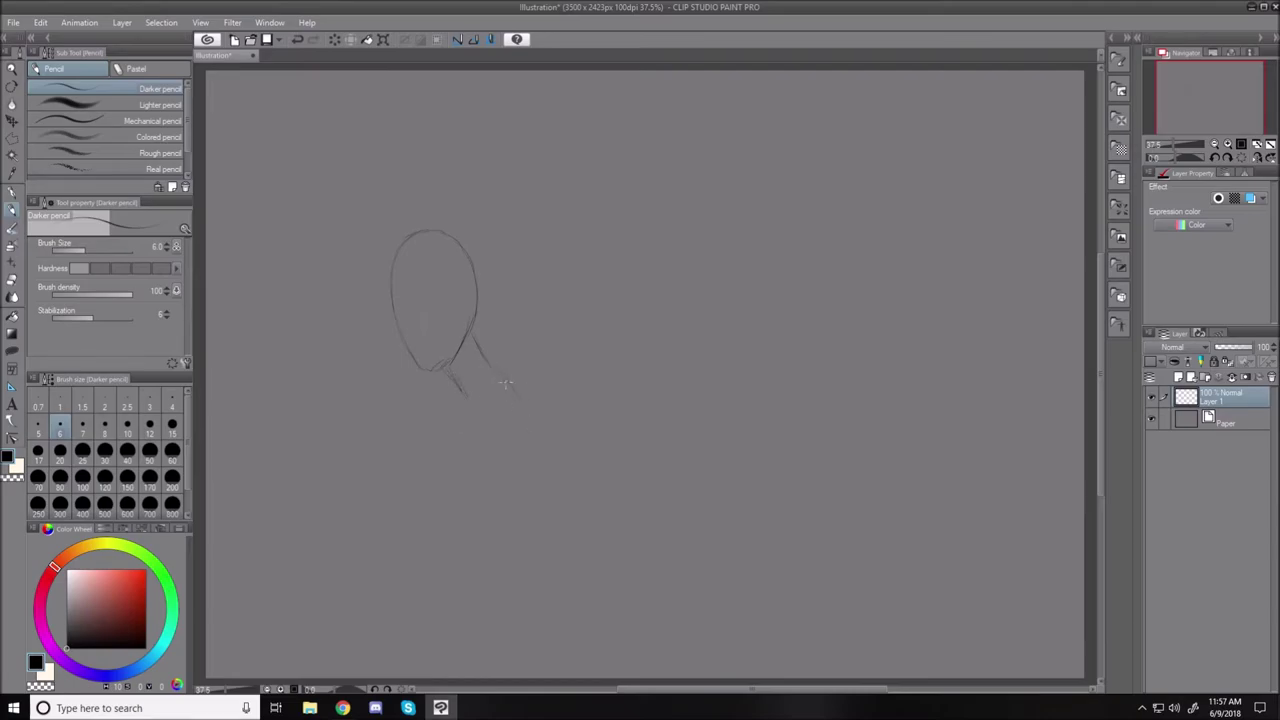
drag(534, 484, 499, 556)
mouse_move(487, 381)
mouse_down()
mouse_move(464, 404)
mouse_move(414, 534)
mouse_up()
mouse_move(505, 428)
mouse_down()
mouse_move(481, 449)
mouse_move(443, 549)
mouse_up()
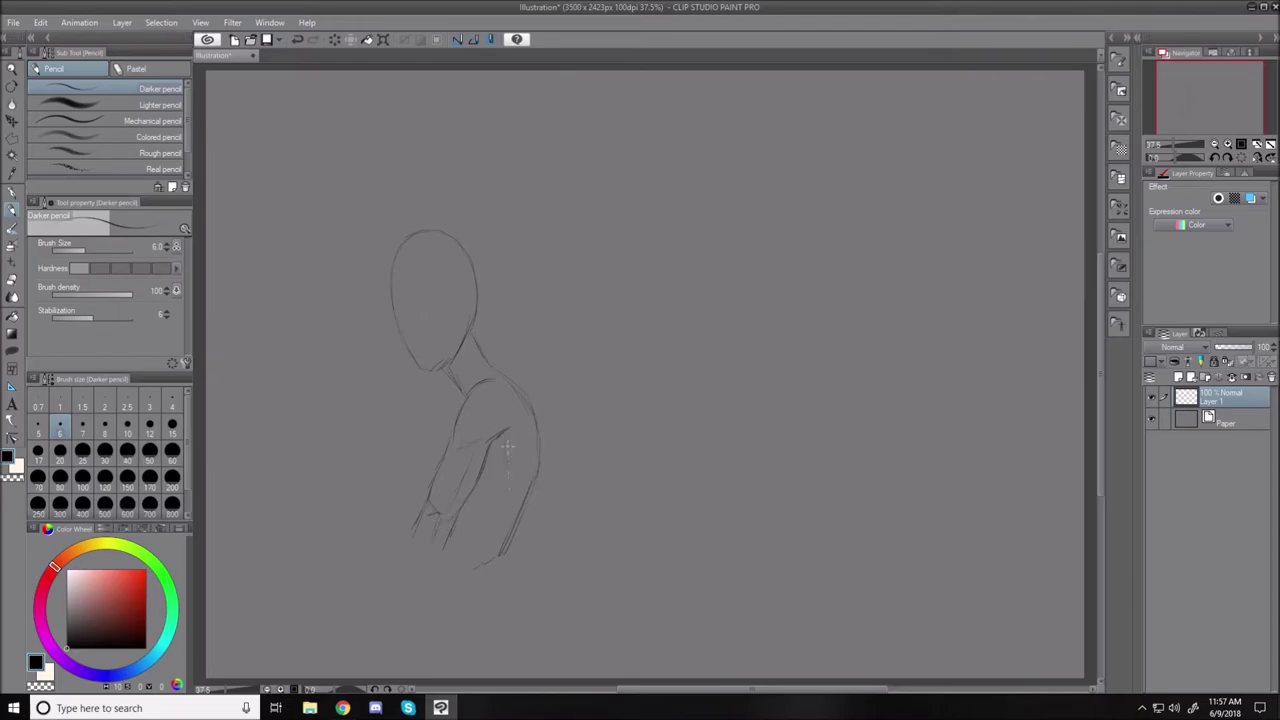
drag(526, 471, 537, 460)
mouse_move(484, 356)
mouse_down()
mouse_move(512, 388)
mouse_move(484, 386)
mouse_move(455, 426)
mouse_move(479, 388)
mouse_move(514, 381)
mouse_move(496, 366)
mouse_move(530, 401)
mouse_move(496, 572)
mouse_up()
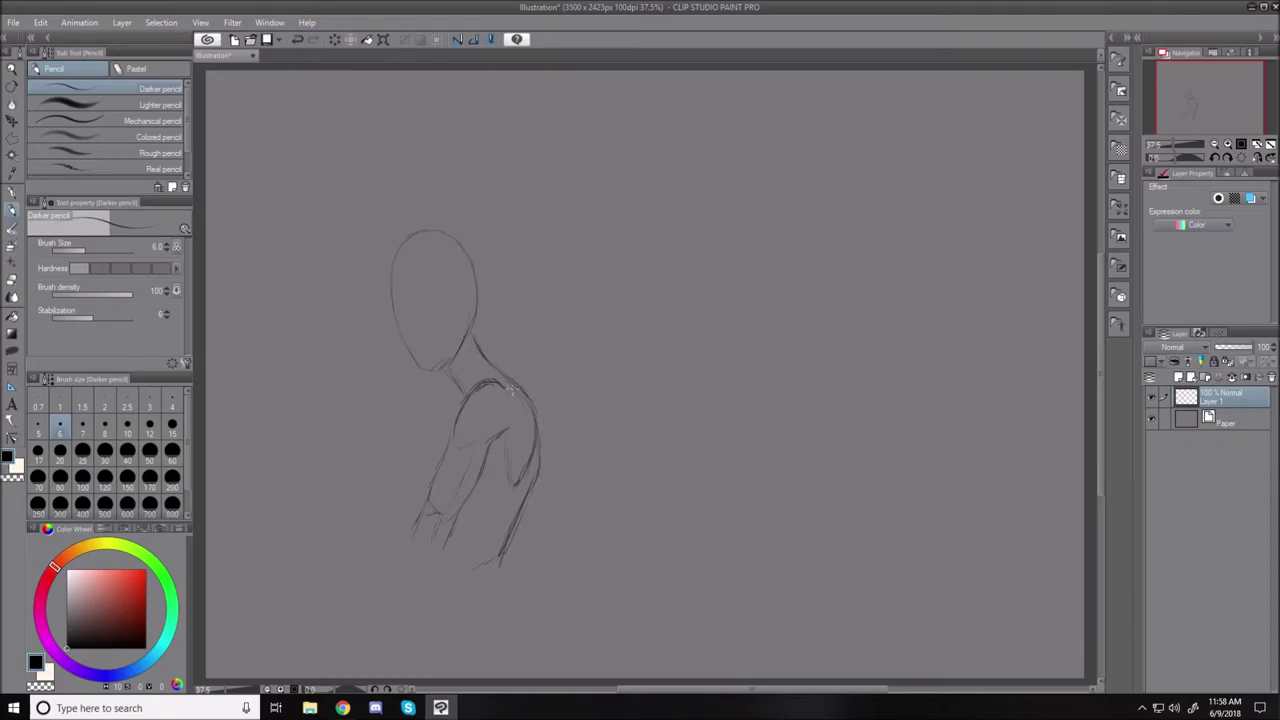
Sketch the near wing's leading edge rising from the shoulder, along with its innermost layer of short feathers.
drag(508, 375, 562, 309)
mouse_move(558, 315)
mouse_down()
mouse_move(559, 311)
mouse_move(598, 232)
mouse_up()
mouse_move(575, 288)
mouse_down()
mouse_move(634, 216)
mouse_move(610, 228)
mouse_move(663, 191)
mouse_move(672, 201)
mouse_move(631, 214)
mouse_move(711, 151)
mouse_move(675, 252)
mouse_move(613, 350)
mouse_up()
mouse_move(571, 405)
mouse_down()
mouse_move(539, 417)
mouse_move(551, 417)
mouse_move(532, 400)
mouse_move(556, 413)
mouse_move(547, 401)
mouse_move(590, 380)
mouse_up()
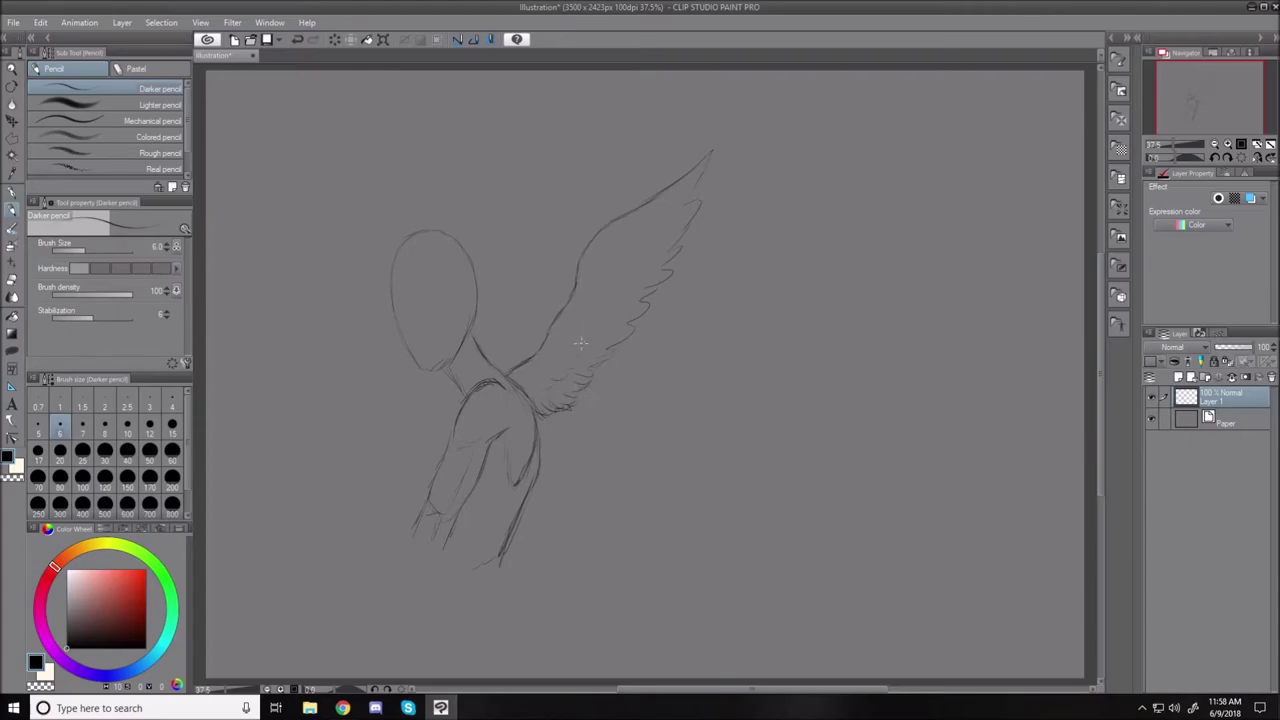
drag(630, 244, 613, 265)
mouse_move(527, 358)
mouse_down()
mouse_move(571, 296)
mouse_move(590, 235)
mouse_move(623, 214)
mouse_up()
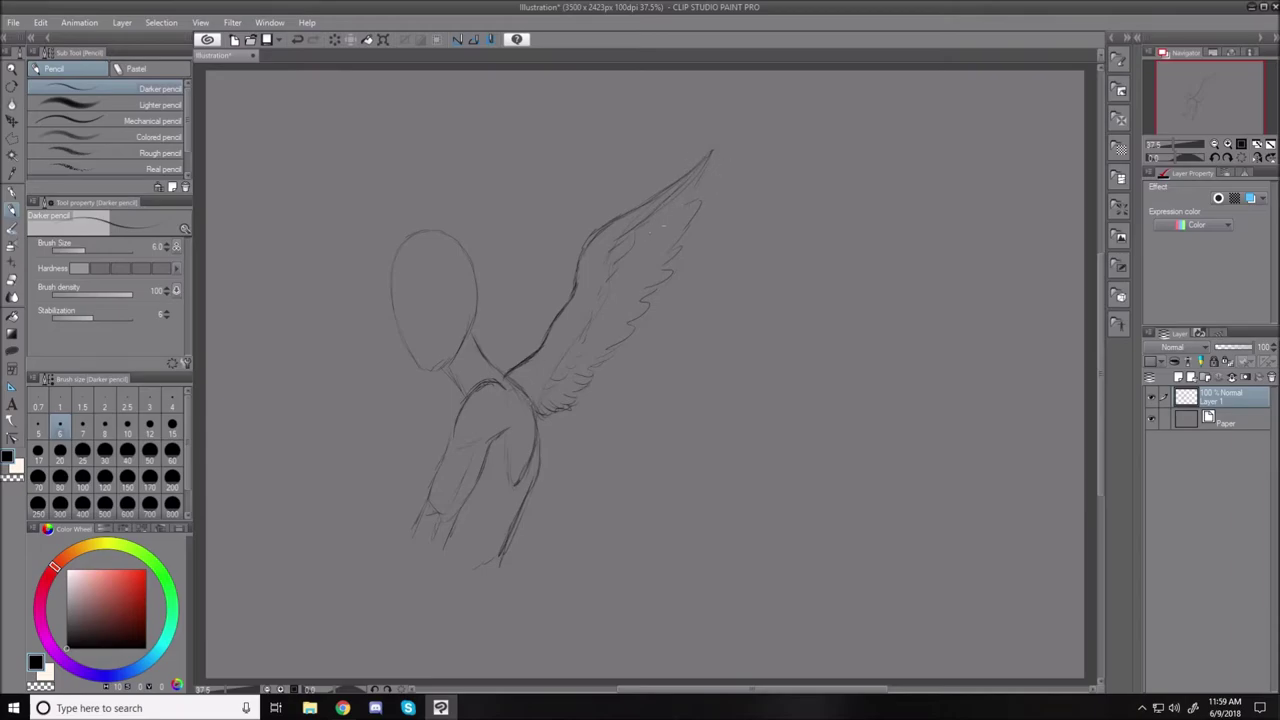
Extend the near wing with a second feather layer and long pointed flight feathers reaching the canvas's upper edge.
drag(697, 172, 784, 113)
mouse_move(779, 117)
mouse_down()
mouse_move(763, 250)
mouse_move(714, 322)
mouse_up()
mouse_move(549, 454)
mouse_down()
mouse_move(592, 442)
mouse_move(566, 452)
mouse_move(612, 435)
mouse_move(658, 371)
mouse_move(706, 336)
mouse_up()
mouse_move(773, 128)
mouse_down()
mouse_move(764, 139)
mouse_move(872, 82)
mouse_up()
drag(896, 114, 945, 102)
mouse_move(945, 103)
mouse_down()
mouse_move(829, 182)
mouse_move(933, 157)
mouse_move(802, 238)
mouse_move(927, 209)
mouse_move(834, 257)
mouse_move(902, 272)
mouse_move(775, 320)
mouse_move(730, 357)
mouse_up()
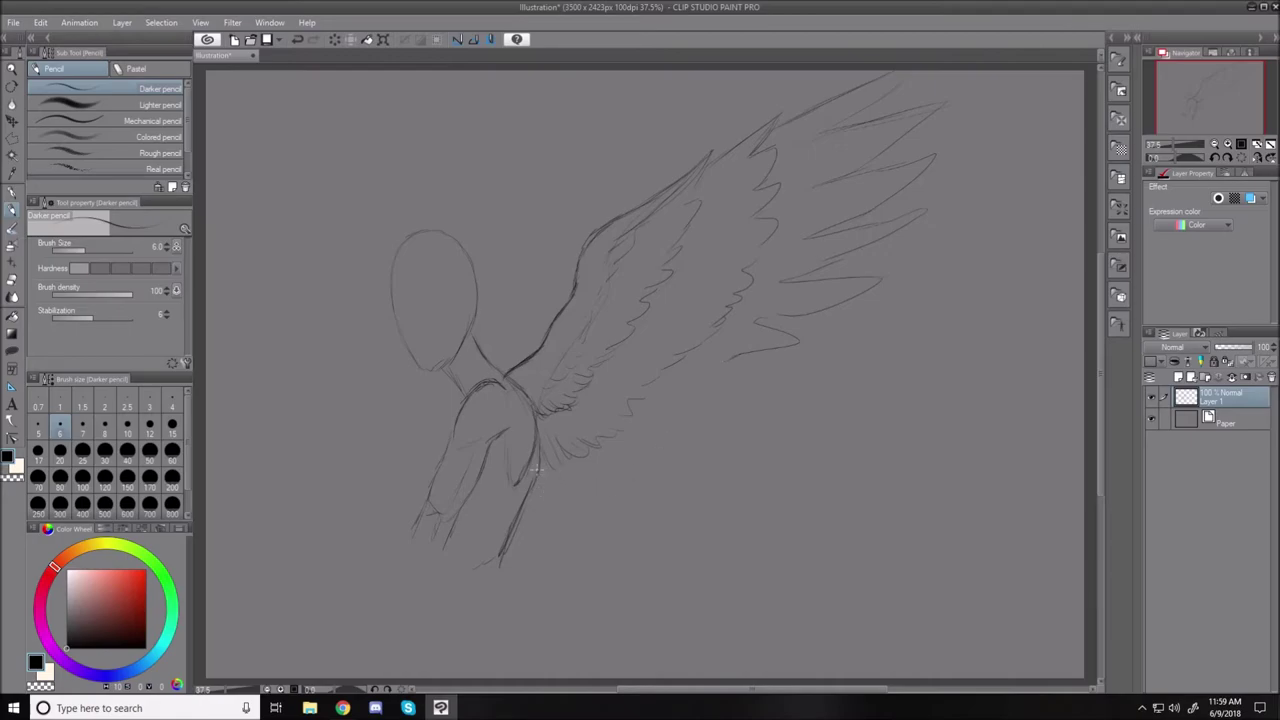
Sketch the near wing's lower row of feathers, darken its leading edge and add guide lines around the feather tips.
mouse_move(653, 453)
mouse_down()
mouse_move(734, 416)
mouse_move(741, 360)
mouse_move(775, 325)
mouse_up()
drag(508, 374, 540, 348)
drag(586, 241, 716, 150)
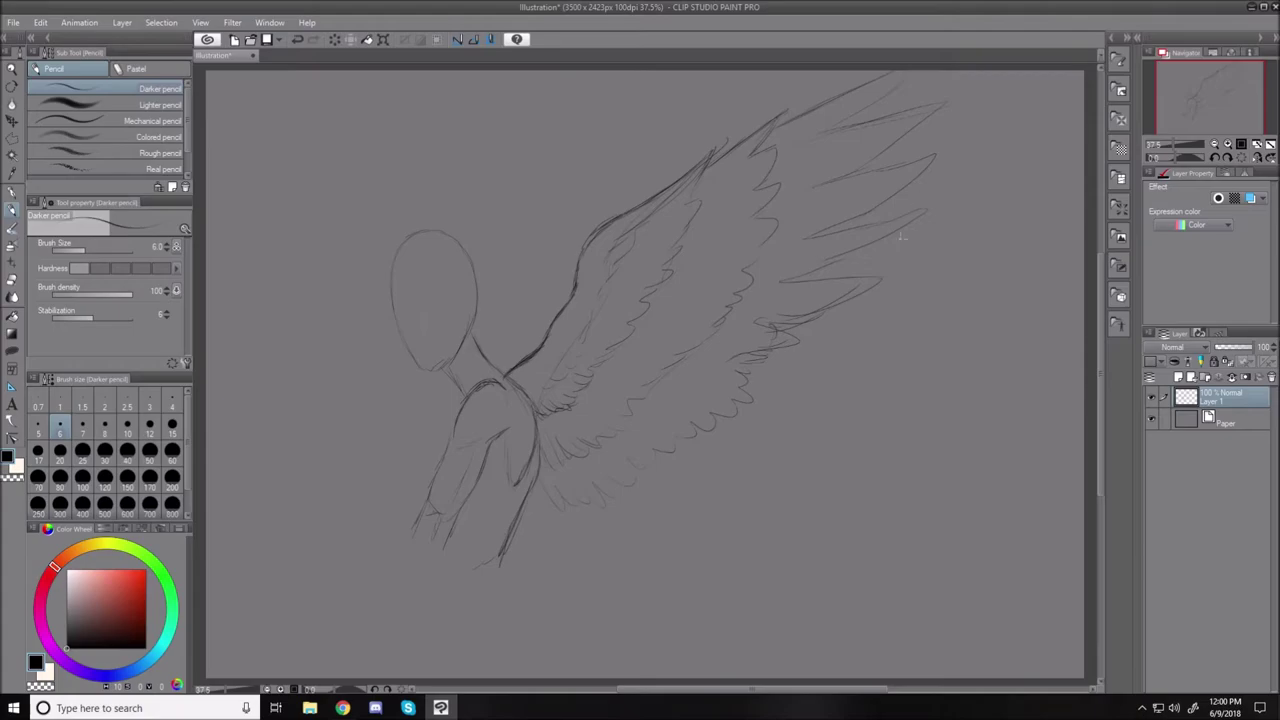
drag(750, 325, 727, 330)
drag(929, 117, 937, 80)
mouse_move(720, 334)
mouse_down()
mouse_move(831, 312)
mouse_move(780, 324)
mouse_up()
Outline the far wing arching up behind the shoulder and folding down to a long tip near the canvas's lower edge.
mouse_move(503, 363)
mouse_down()
mouse_move(508, 212)
mouse_move(515, 192)
mouse_move(544, 182)
mouse_up()
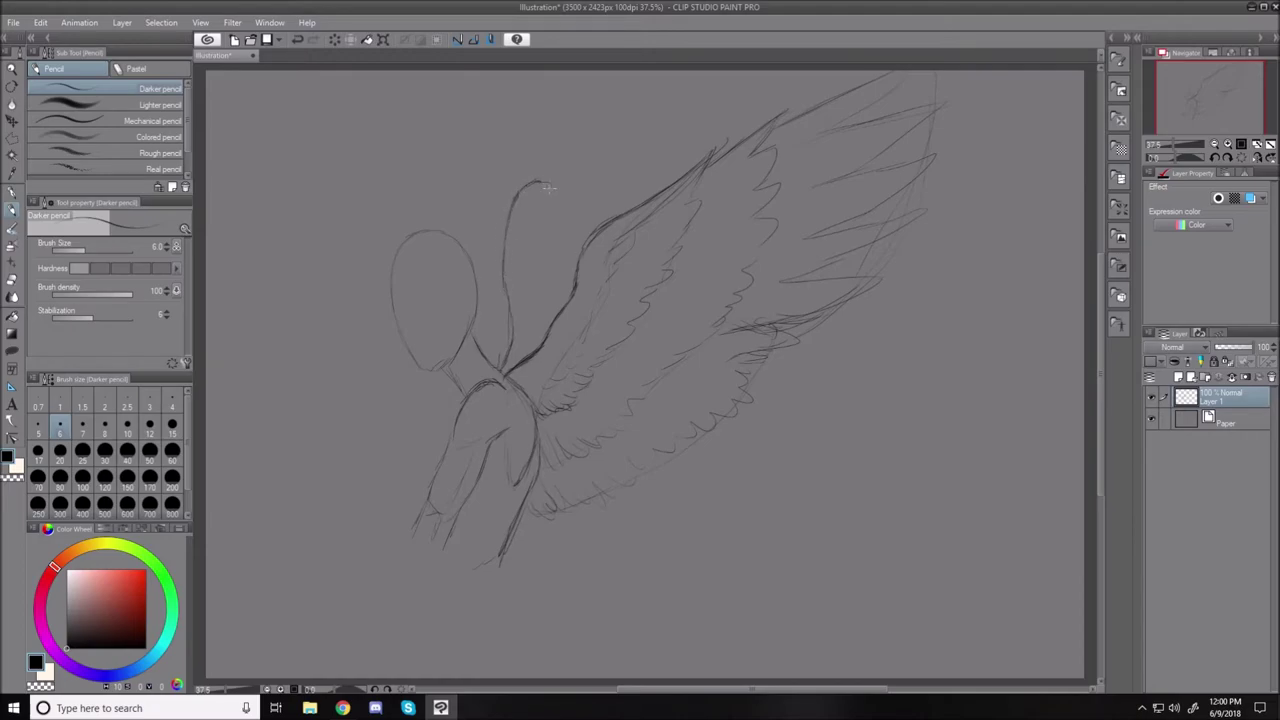
drag(566, 210, 632, 292)
mouse_move(616, 286)
mouse_down()
mouse_move(655, 415)
mouse_move(637, 560)
mouse_move(604, 655)
mouse_up()
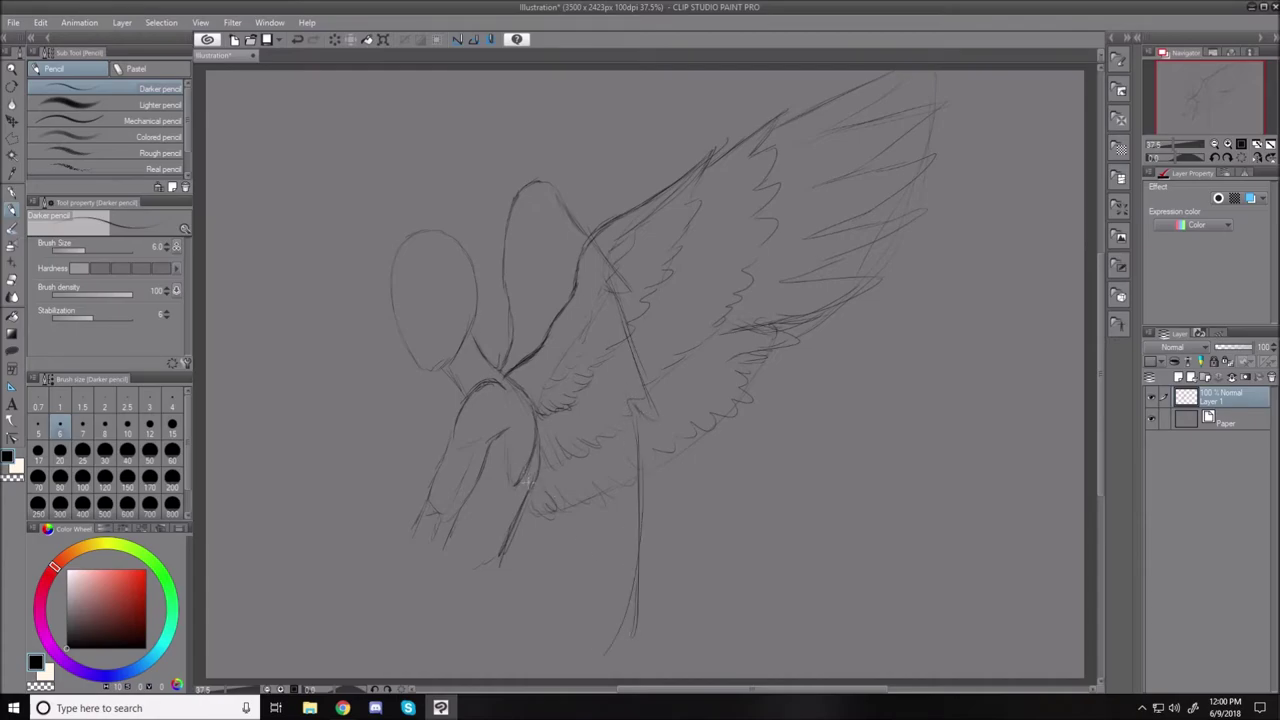
Fill the far wing's sketch with short inner feather strokes and long feathers hanging down to its tip.
mouse_move(550, 472)
mouse_down()
mouse_move(564, 514)
mouse_move(573, 493)
mouse_move(596, 540)
mouse_up()
drag(558, 466, 566, 505)
drag(540, 296, 546, 314)
drag(564, 278, 568, 296)
mouse_move(550, 388)
mouse_down()
mouse_move(556, 426)
mouse_move(584, 440)
mouse_up()
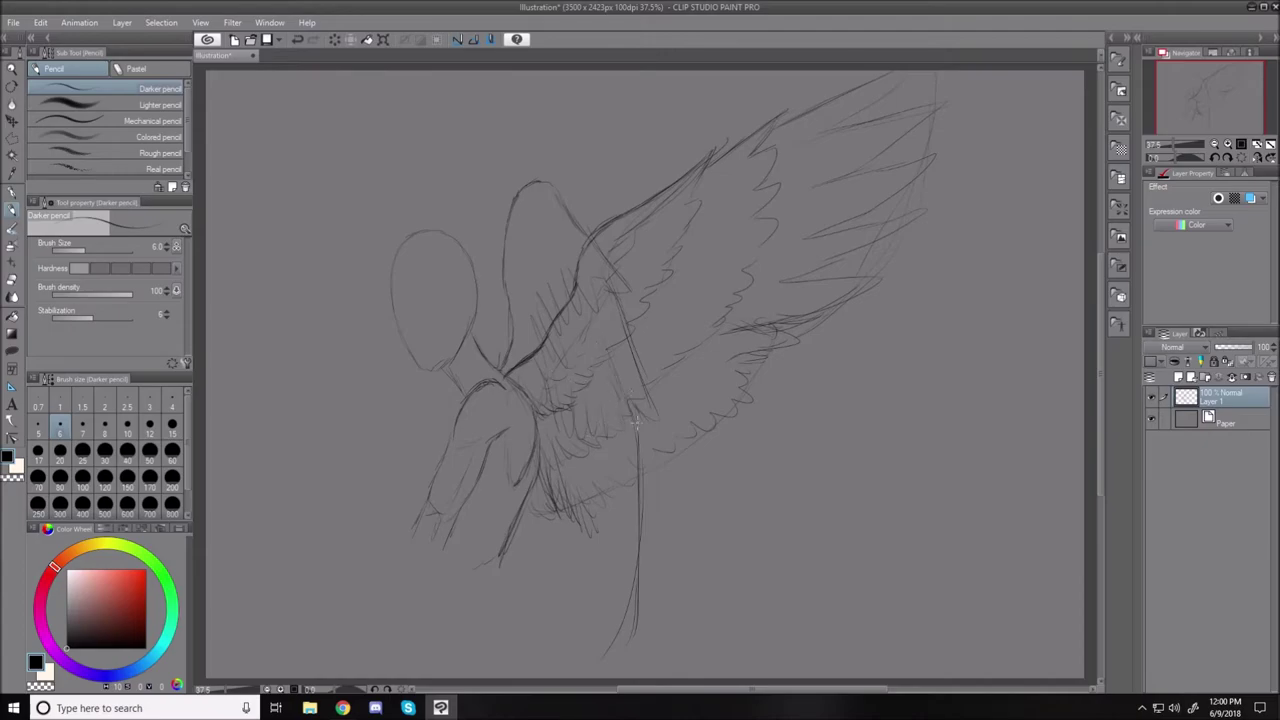
drag(587, 478, 591, 608)
drag(590, 536, 571, 650)
drag(604, 474, 597, 670)
mouse_move(637, 512)
mouse_down()
mouse_move(629, 588)
mouse_move(598, 656)
mouse_up()
drag(624, 612, 596, 654)
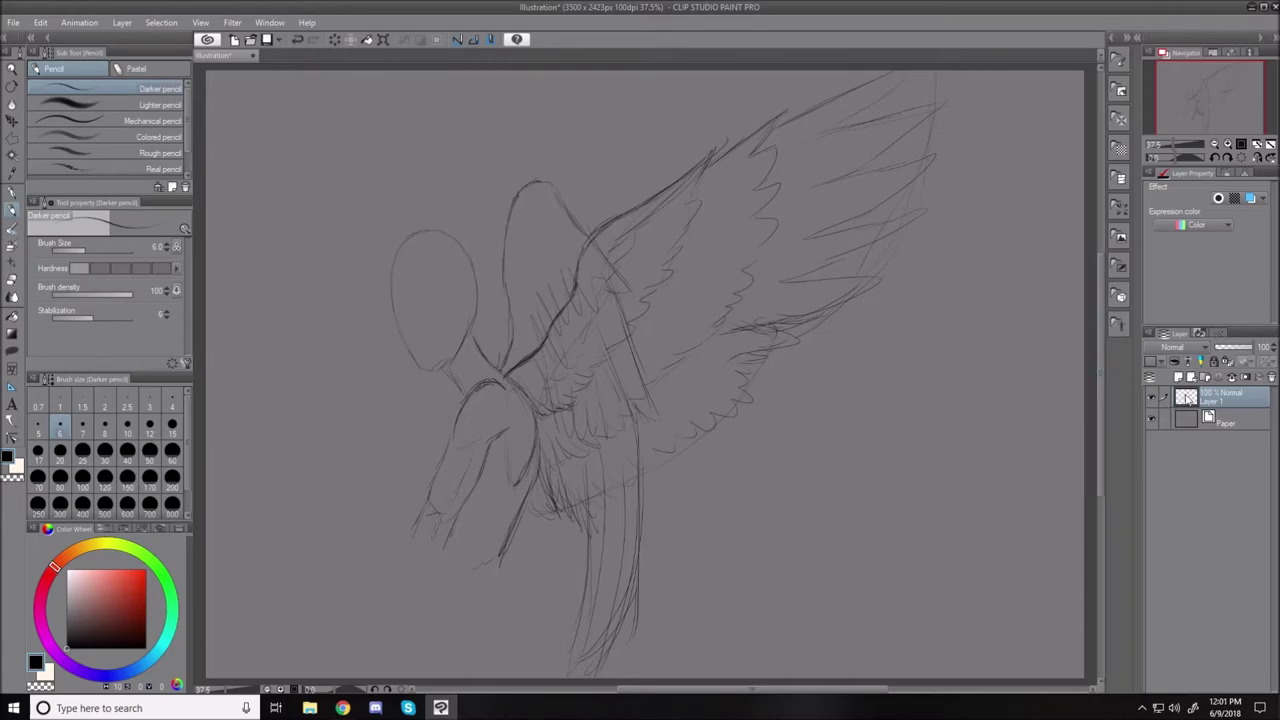
Add a new raster layer beneath the sketch and set the drawing colour to a dark blue-grey (H 234, S 13, V 32).
click(1208, 420)
click(1178, 380)
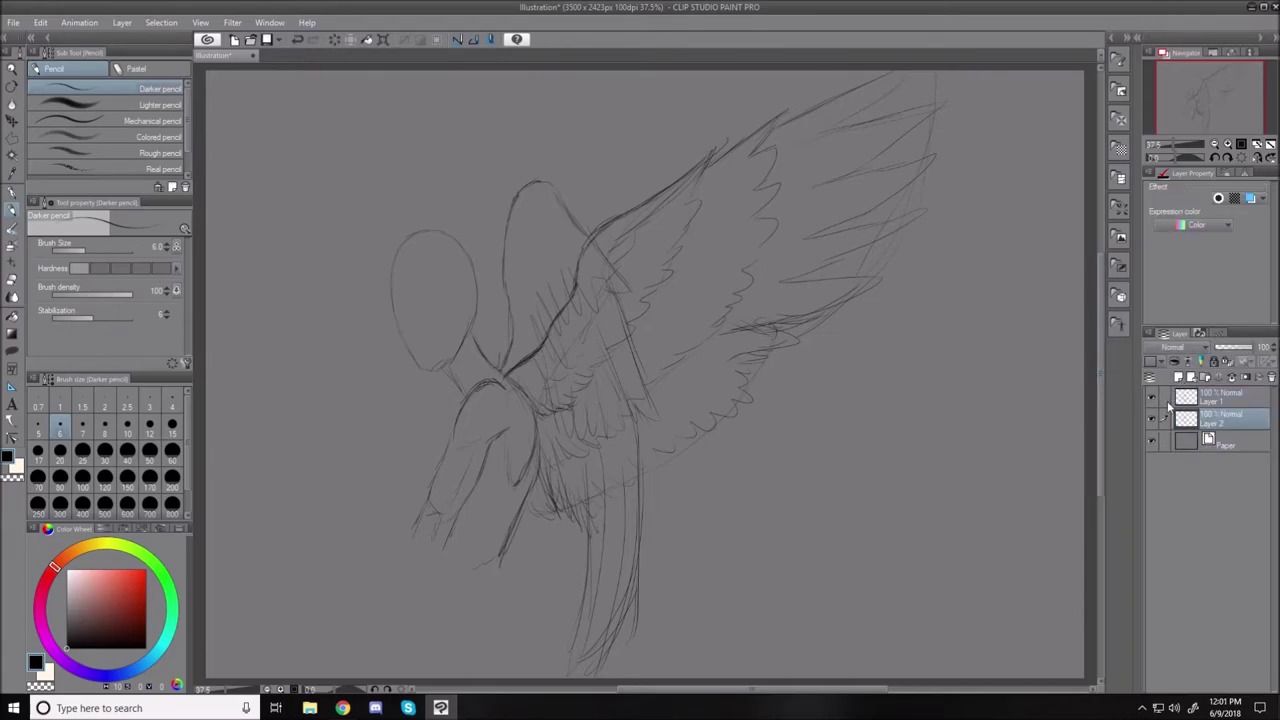
click(12, 140)
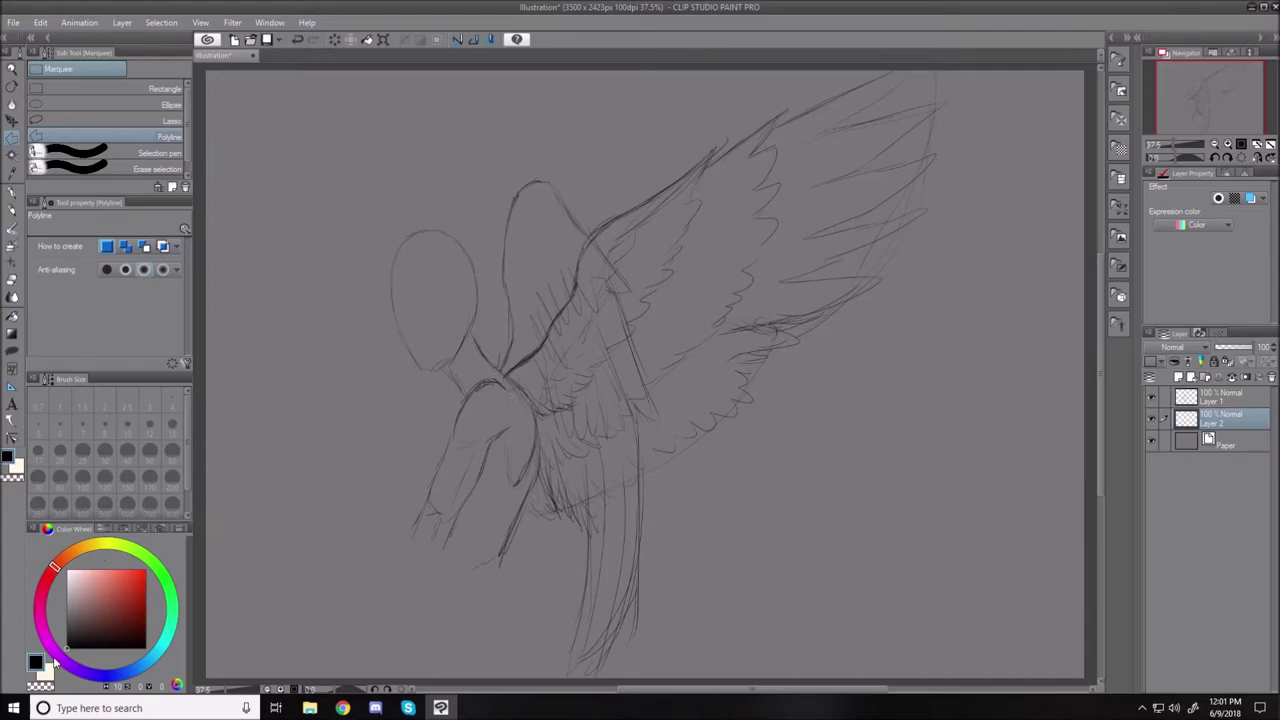
click(72, 621)
click(115, 678)
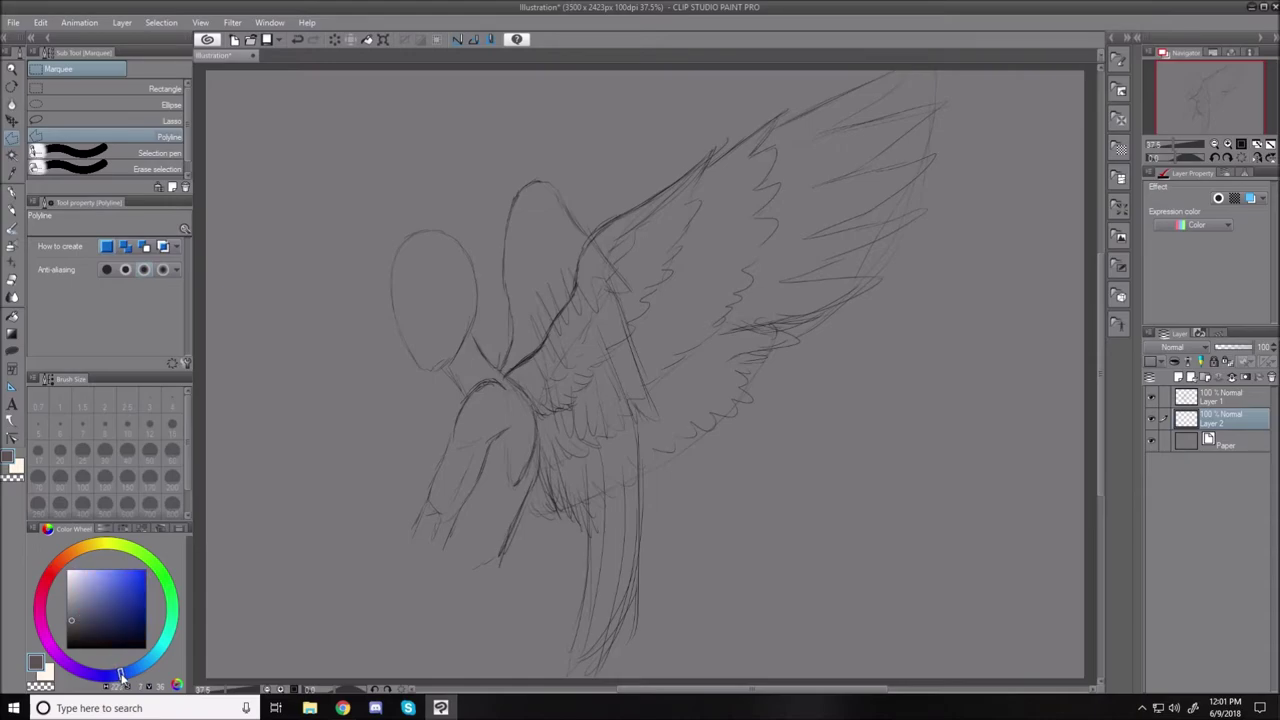
click(75, 621)
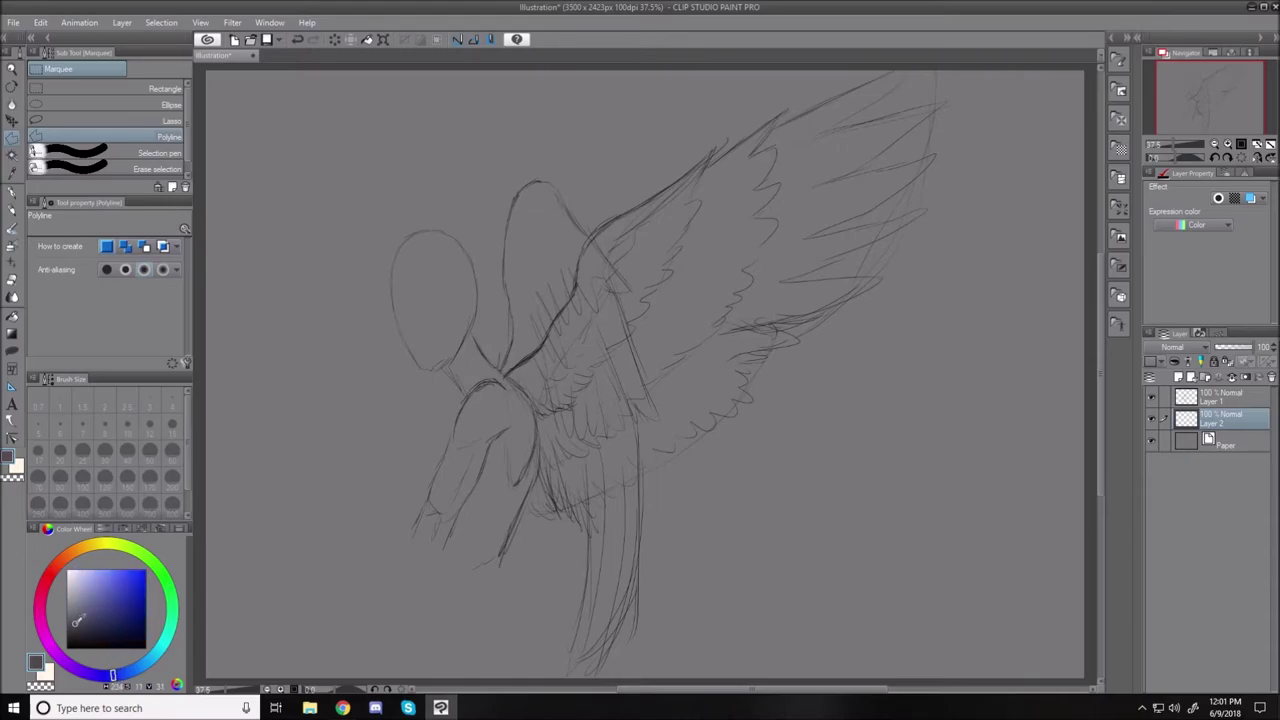
click(82, 617)
click(77, 623)
click(573, 296)
click(578, 269)
click(590, 239)
click(604, 225)
drag(650, 205, 712, 162)
drag(720, 146, 786, 109)
click(777, 125)
click(928, 71)
click(912, 99)
click(828, 146)
double_click(951, 116)
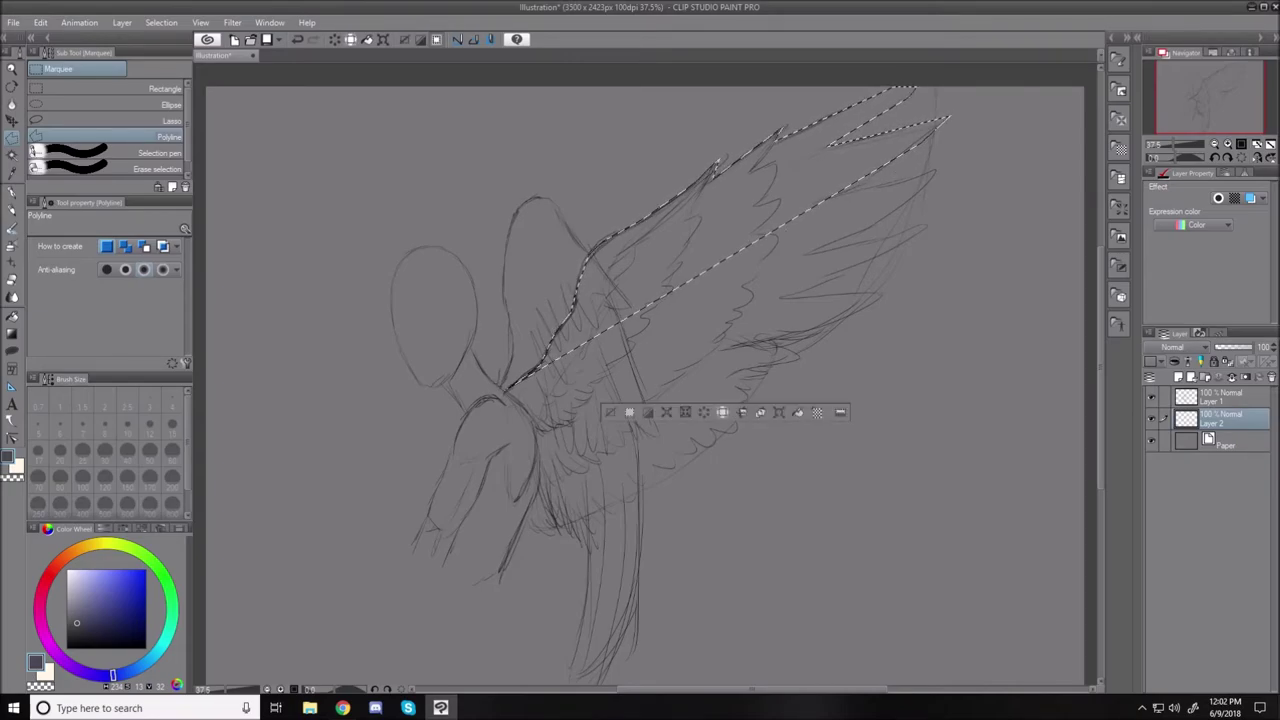
click(610, 412)
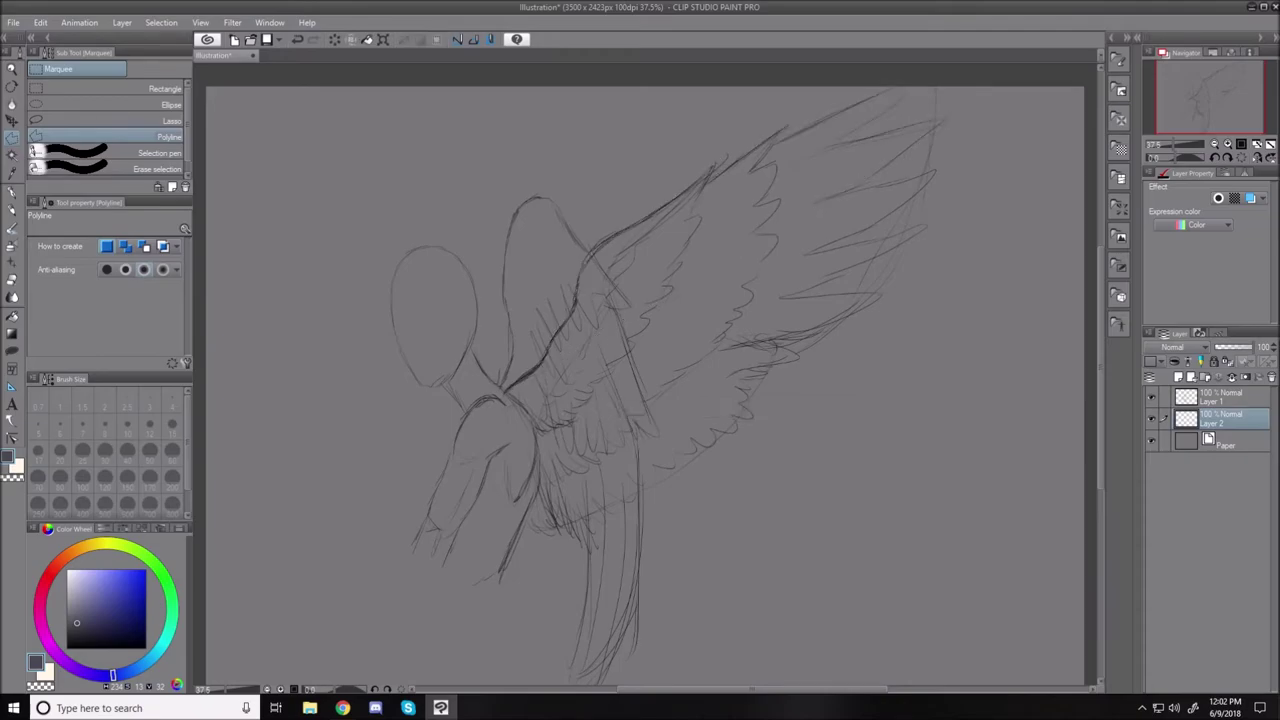
click(505, 392)
click(538, 367)
click(559, 330)
click(575, 303)
click(600, 243)
click(638, 223)
mouse_move(722, 170)
mouse_down()
mouse_move(790, 120)
mouse_move(786, 132)
mouse_move(906, 92)
mouse_move(918, 75)
mouse_move(912, 97)
mouse_move(870, 118)
mouse_move(954, 112)
mouse_move(889, 166)
mouse_up()
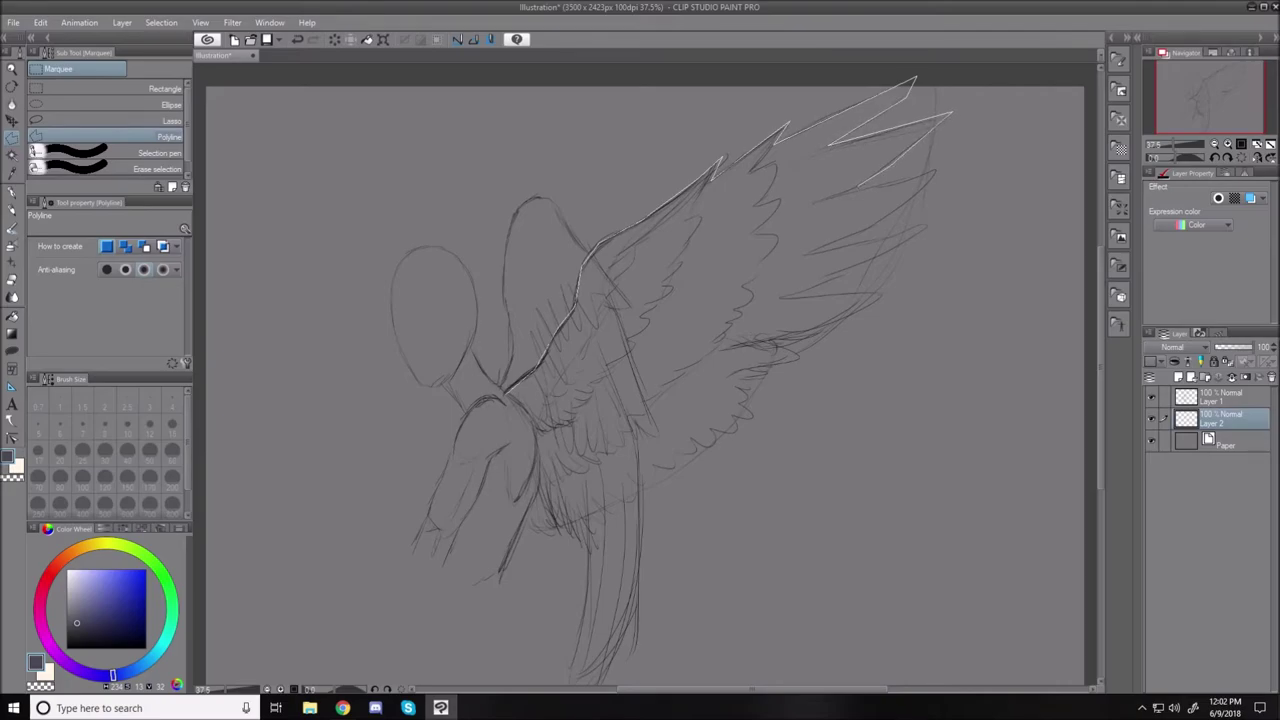
double_click(826, 198)
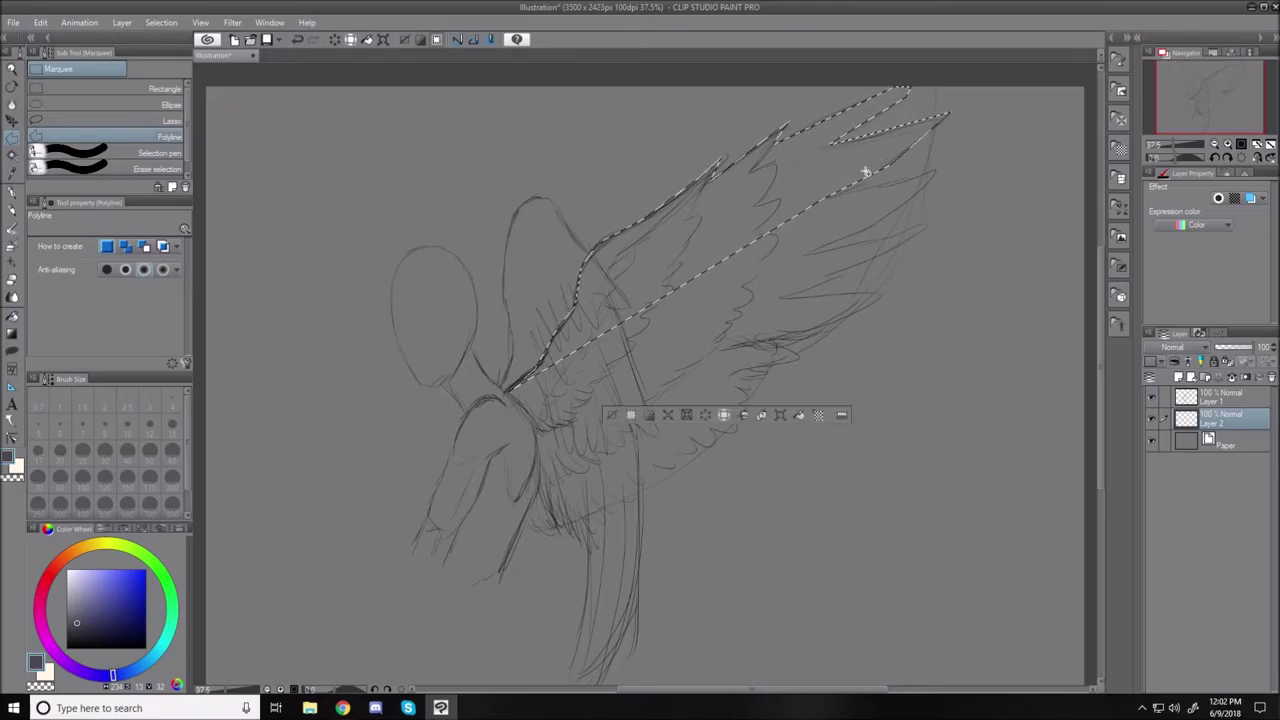
click(824, 198)
click(937, 165)
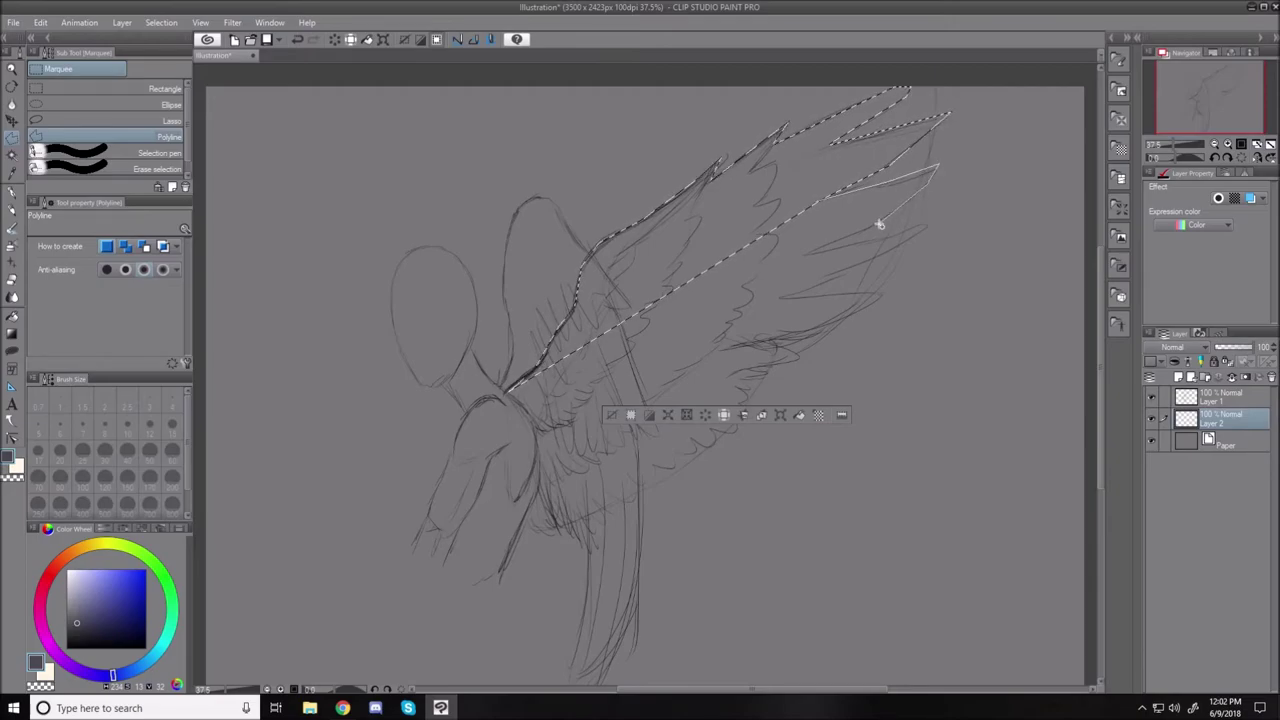
click(810, 252)
double_click(927, 222)
key(ctrl+d)
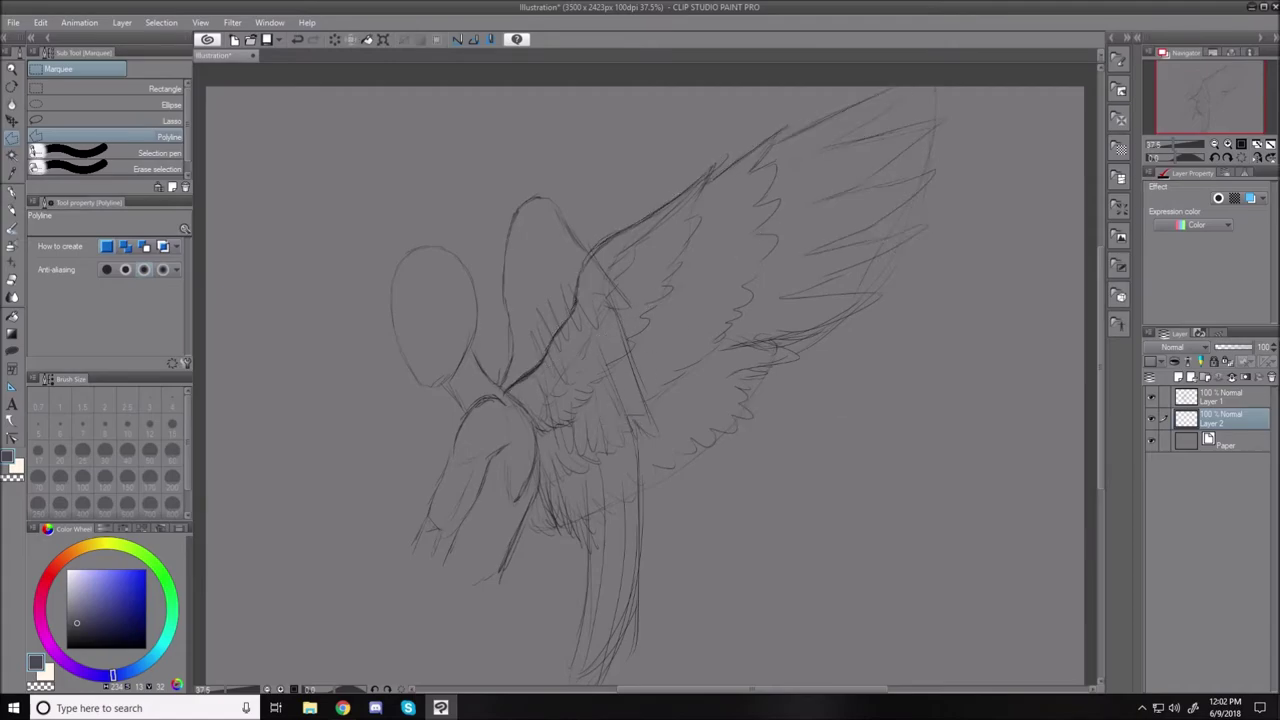
Lasso the near wing's whole feathered silhouette, fill it with the dark blue-grey on the layer below the sketch, and clear the selection.
click(46, 119)
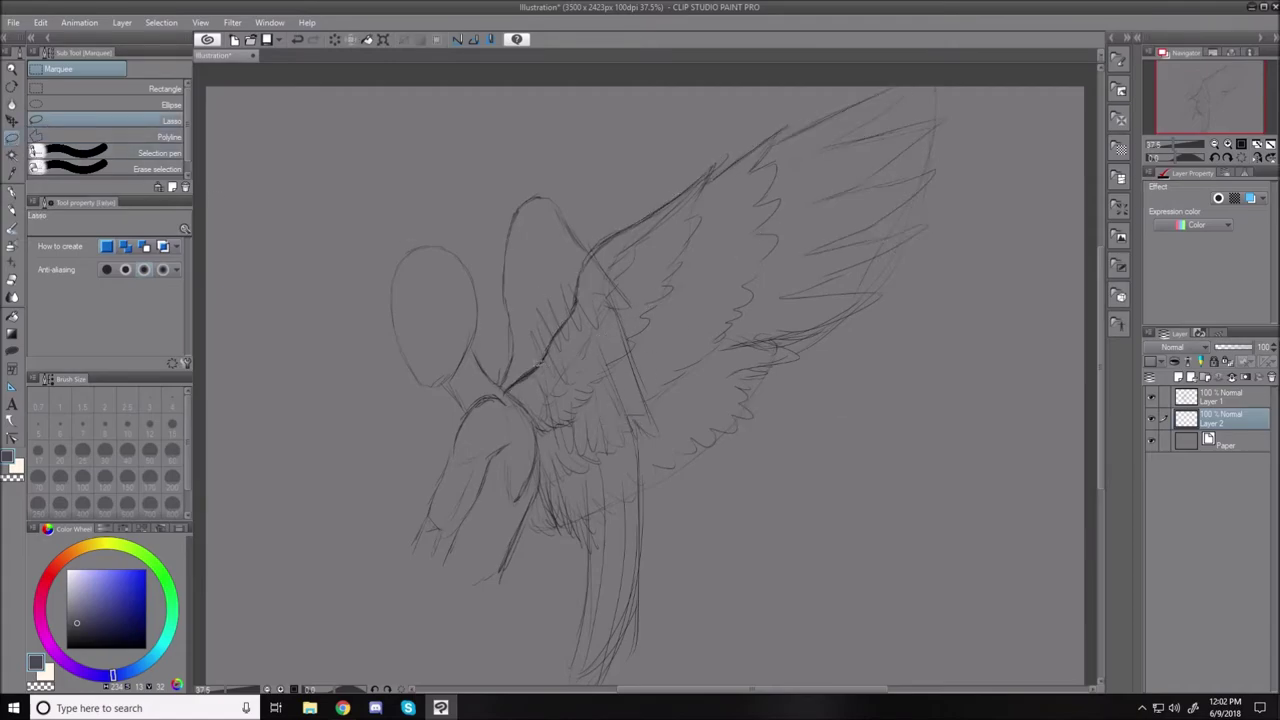
mouse_move(504, 390)
mouse_down()
mouse_move(599, 245)
mouse_move(724, 153)
mouse_move(909, 78)
mouse_move(852, 143)
mouse_move(947, 118)
mouse_move(847, 193)
mouse_move(932, 170)
mouse_move(909, 200)
mouse_move(824, 255)
mouse_move(912, 225)
mouse_move(804, 287)
mouse_move(882, 290)
mouse_move(786, 344)
mouse_move(809, 353)
mouse_move(749, 370)
mouse_move(729, 427)
mouse_move(636, 497)
mouse_move(580, 526)
mouse_move(536, 518)
mouse_move(541, 455)
mouse_move(507, 394)
mouse_up()
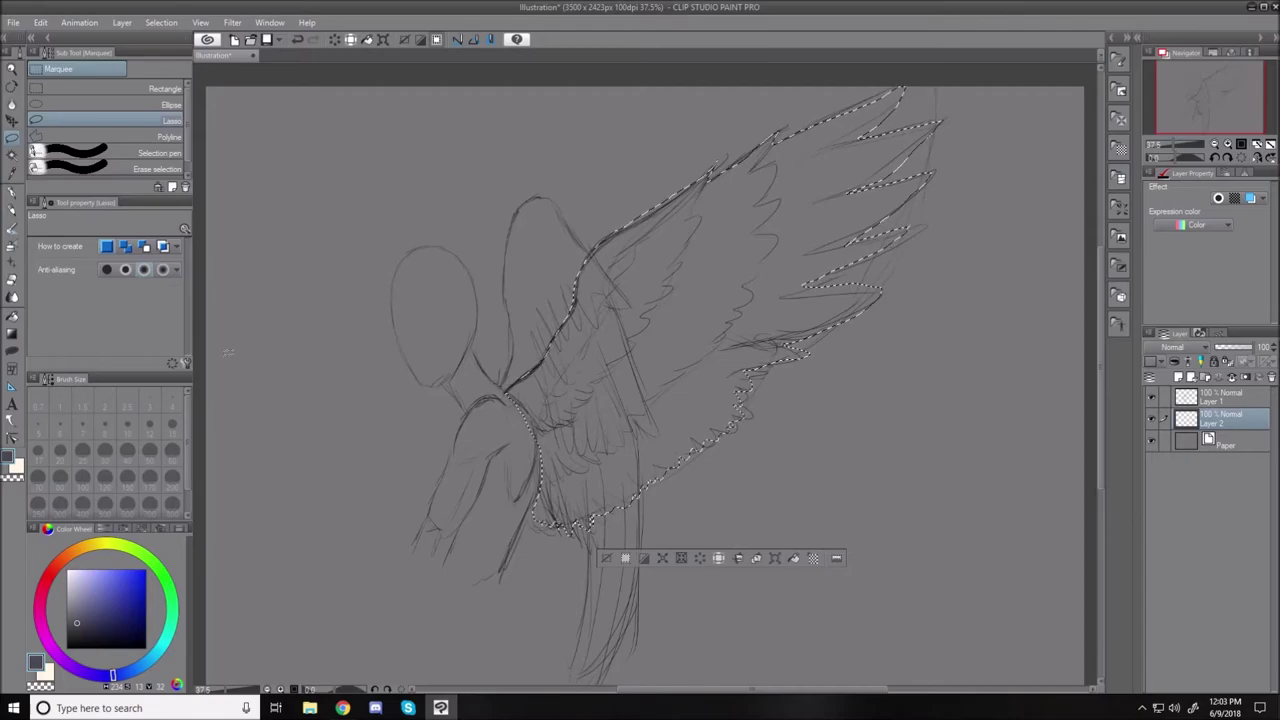
key(alt+BackSpace)
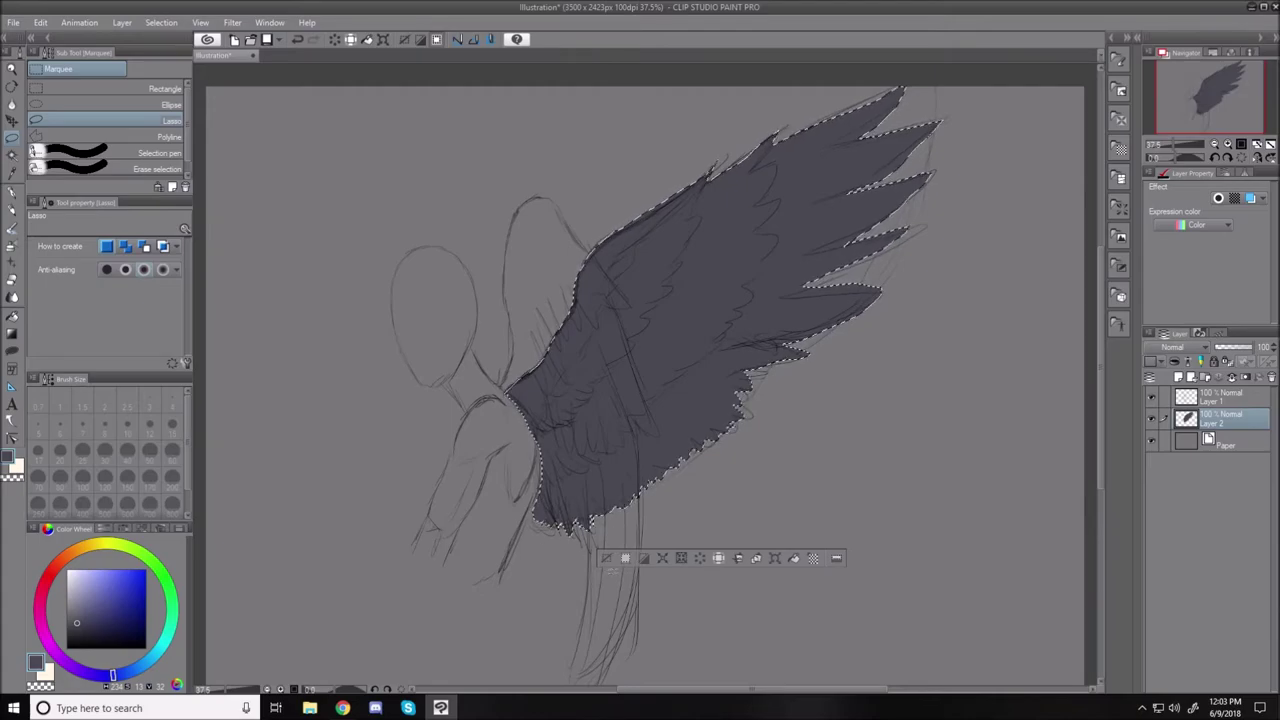
click(606, 558)
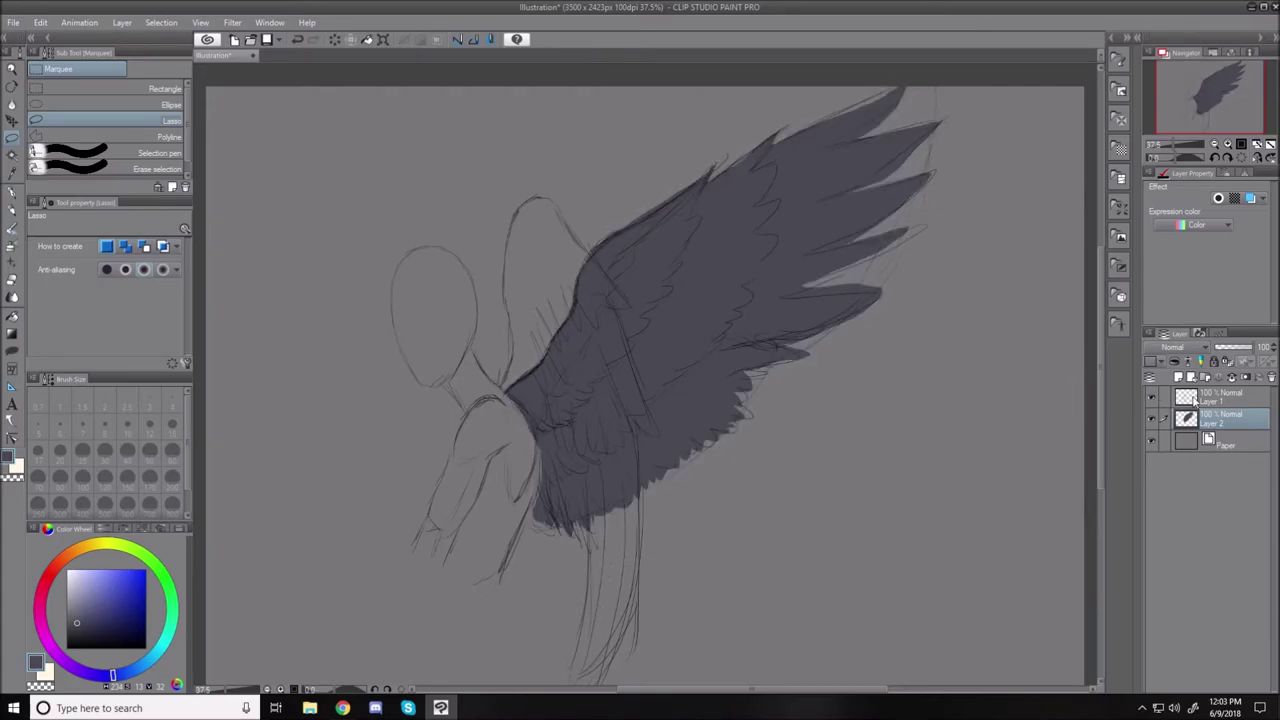
Lower the sketch layer's opacity to about 26% and make the wing fill layer active again.
click(1226, 400)
drag(1252, 350, 1227, 352)
click(1224, 420)
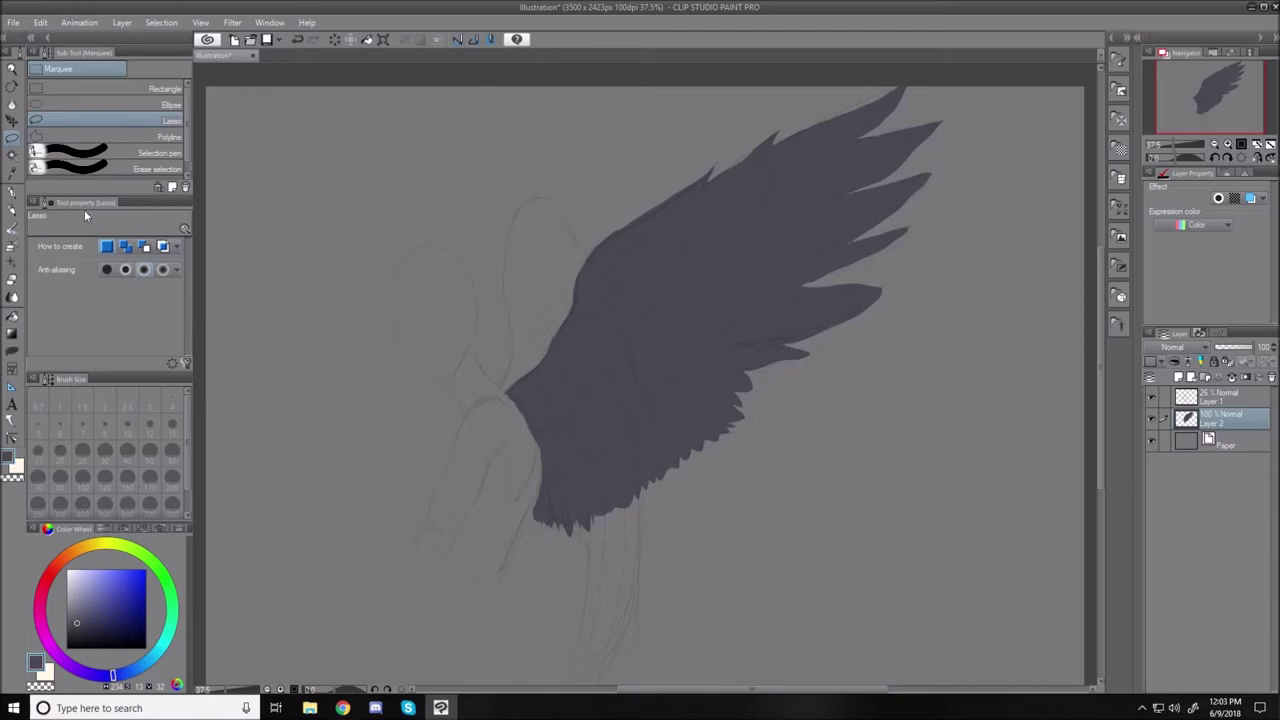
Paint the figure's head, neck, torso and arm in muted reddish-brown with the Soft airbrush at size 100.
click(12, 246)
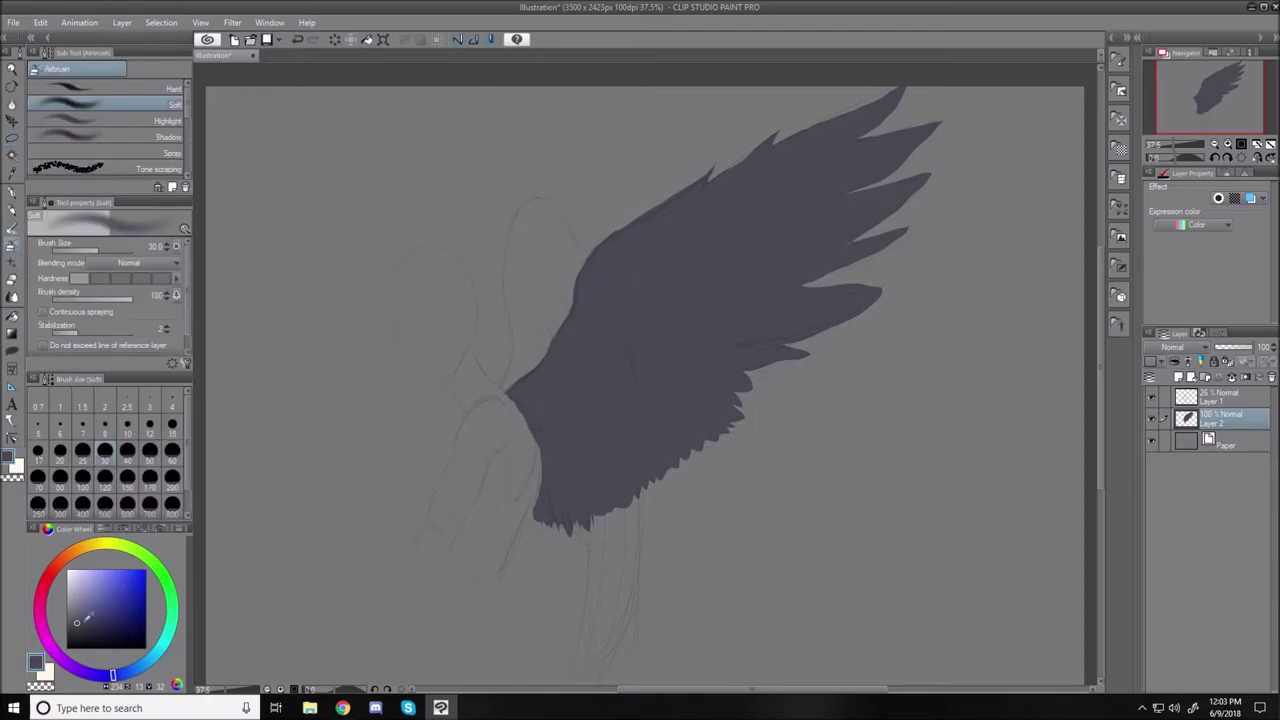
click(63, 558)
click(102, 600)
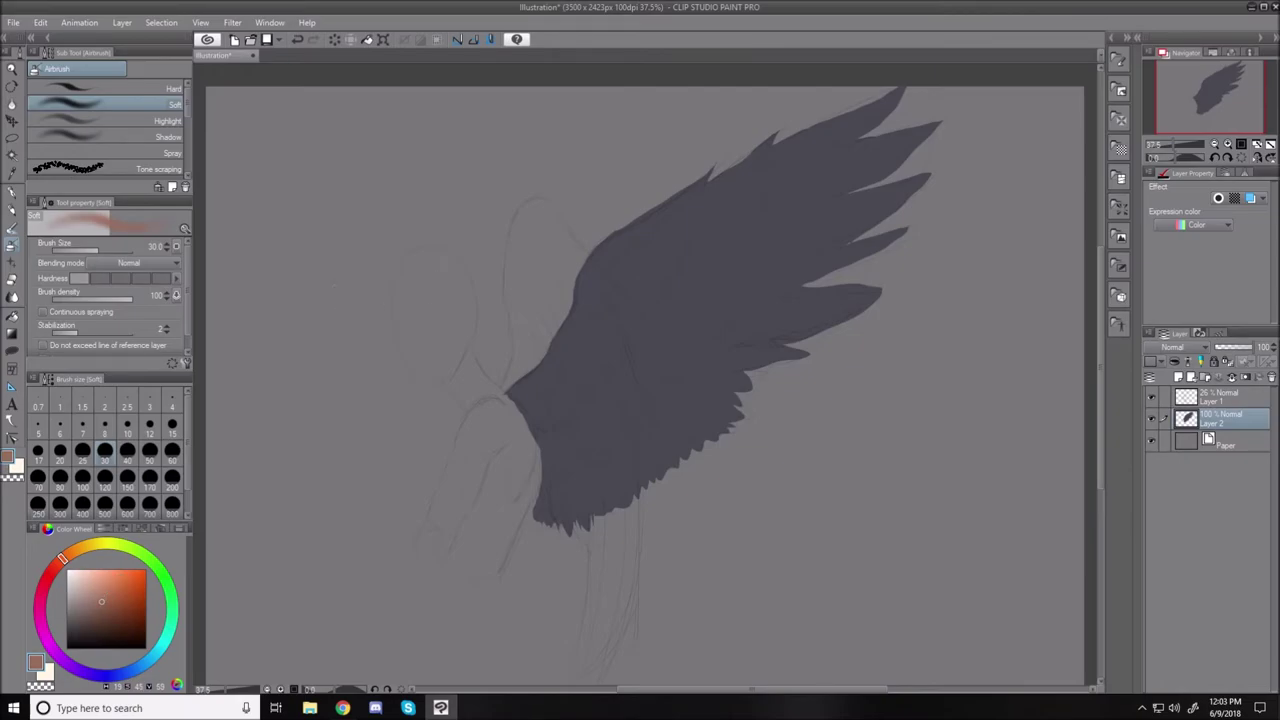
click(12, 192)
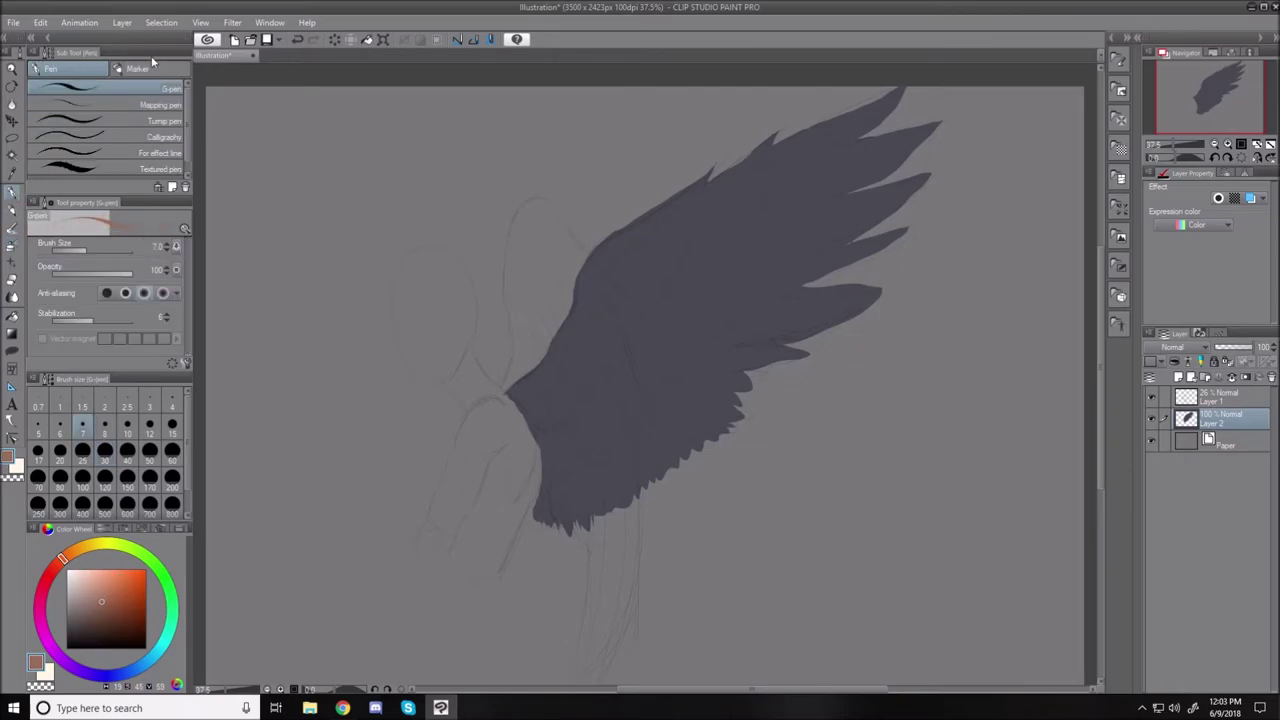
click(148, 67)
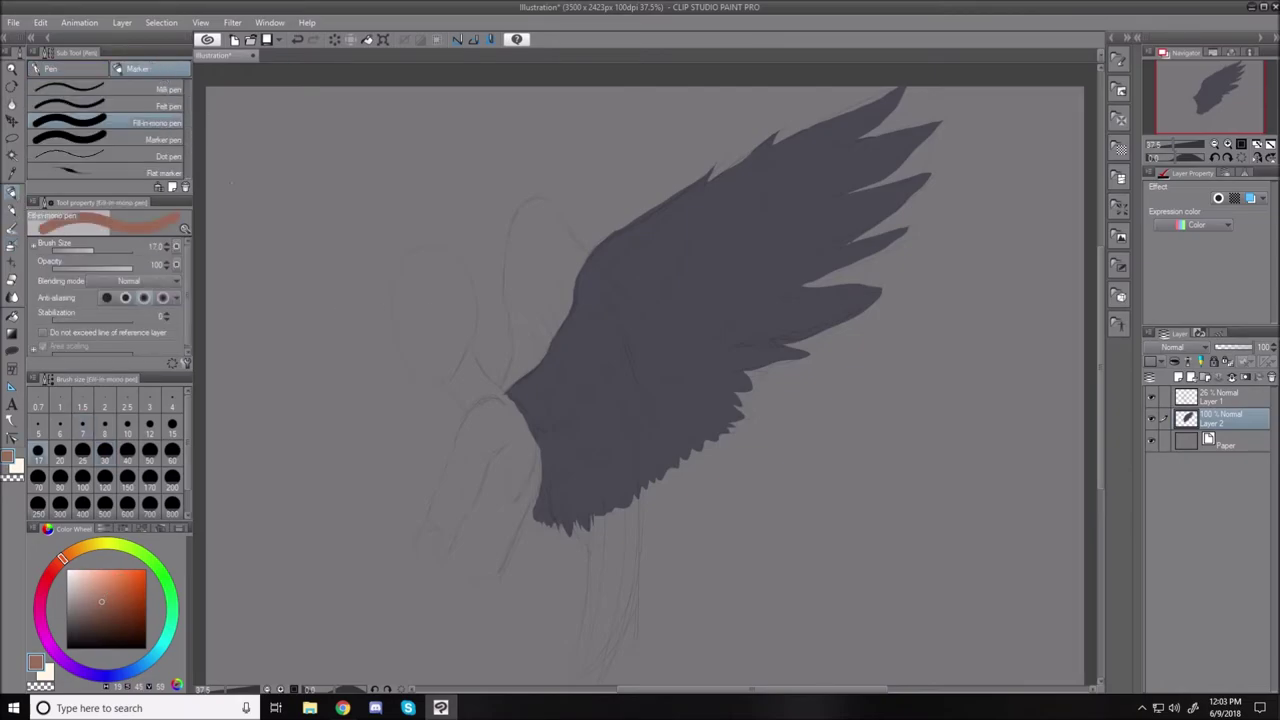
click(11, 248)
key(bracketright)
key(bracketright)
key(bracketright)
key(bracketright)
key(bracketright)
drag(440, 268, 435, 311)
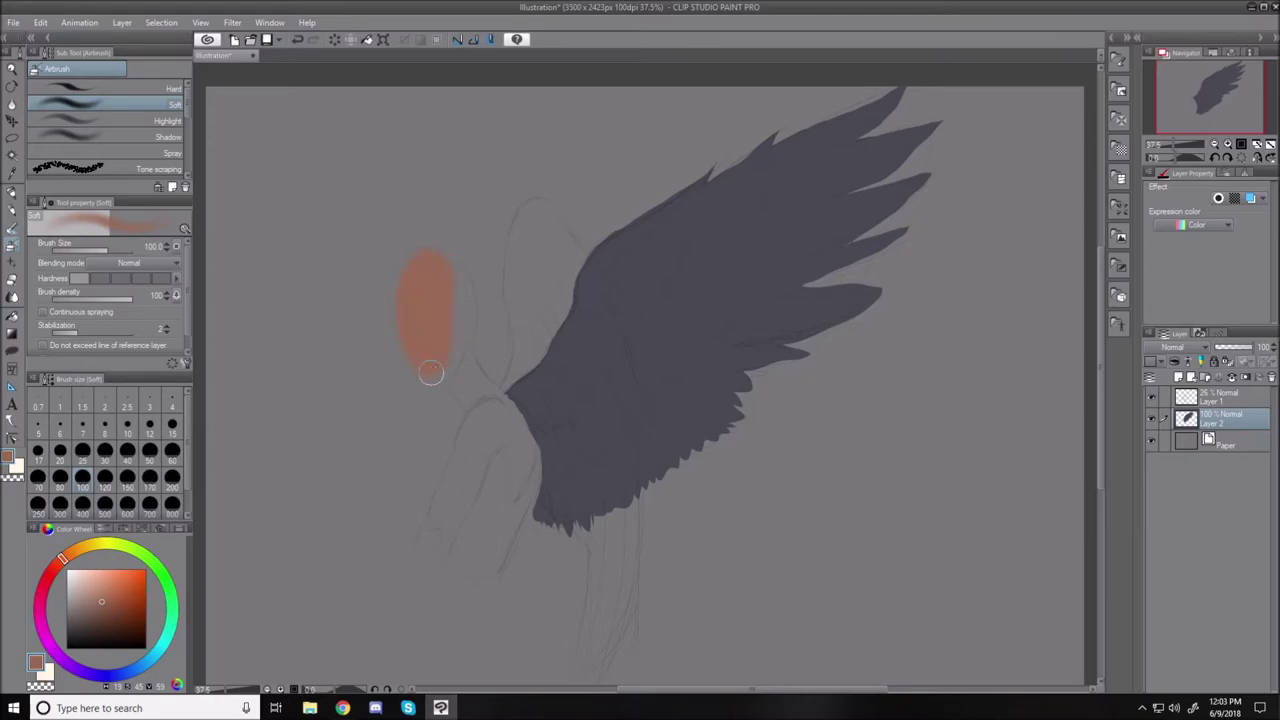
mouse_move(430, 366)
mouse_down()
mouse_move(438, 280)
mouse_move(457, 303)
mouse_move(444, 274)
mouse_move(458, 287)
mouse_move(450, 360)
mouse_move(457, 297)
mouse_move(455, 363)
mouse_move(472, 389)
mouse_move(451, 348)
mouse_move(482, 399)
mouse_move(455, 355)
mouse_move(450, 371)
mouse_move(490, 413)
mouse_move(490, 395)
mouse_move(524, 445)
mouse_move(529, 484)
mouse_move(500, 534)
mouse_up()
Lock the paint layer's transparent pixels, sample the wing colour and lighten it to H 235, S 20, V 49.
click(1230, 366)
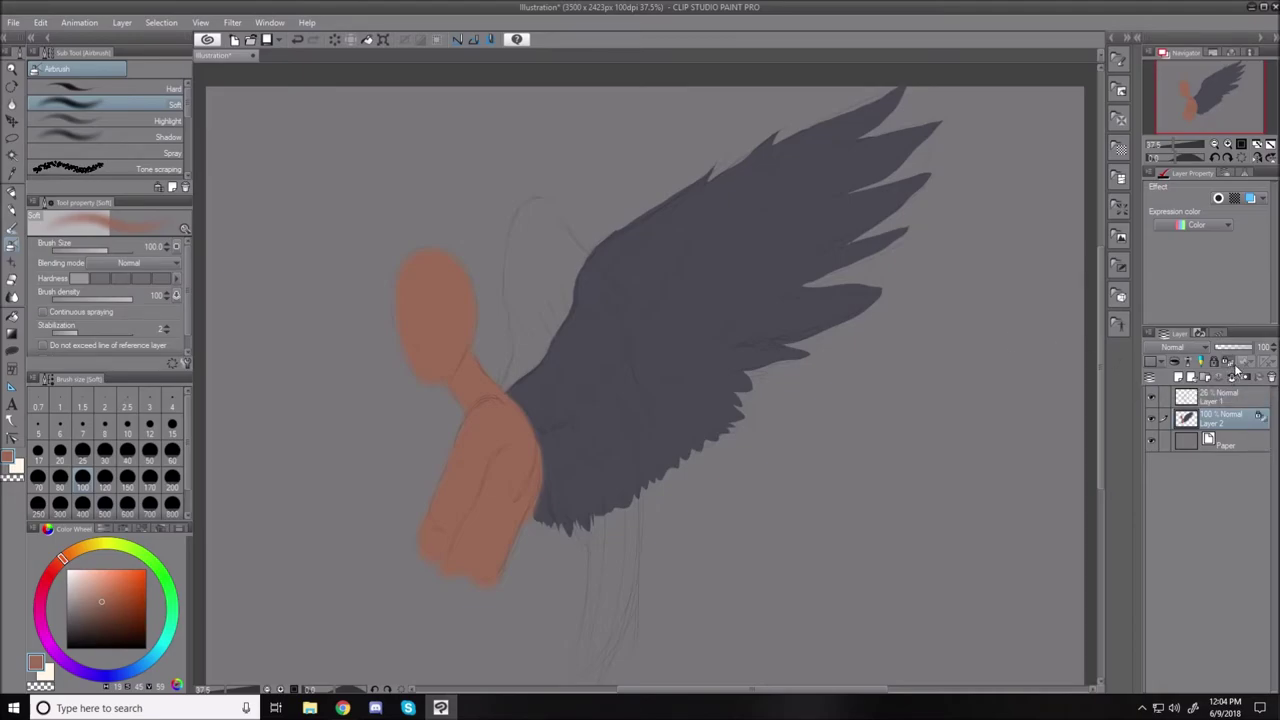
alt+click(646, 256)
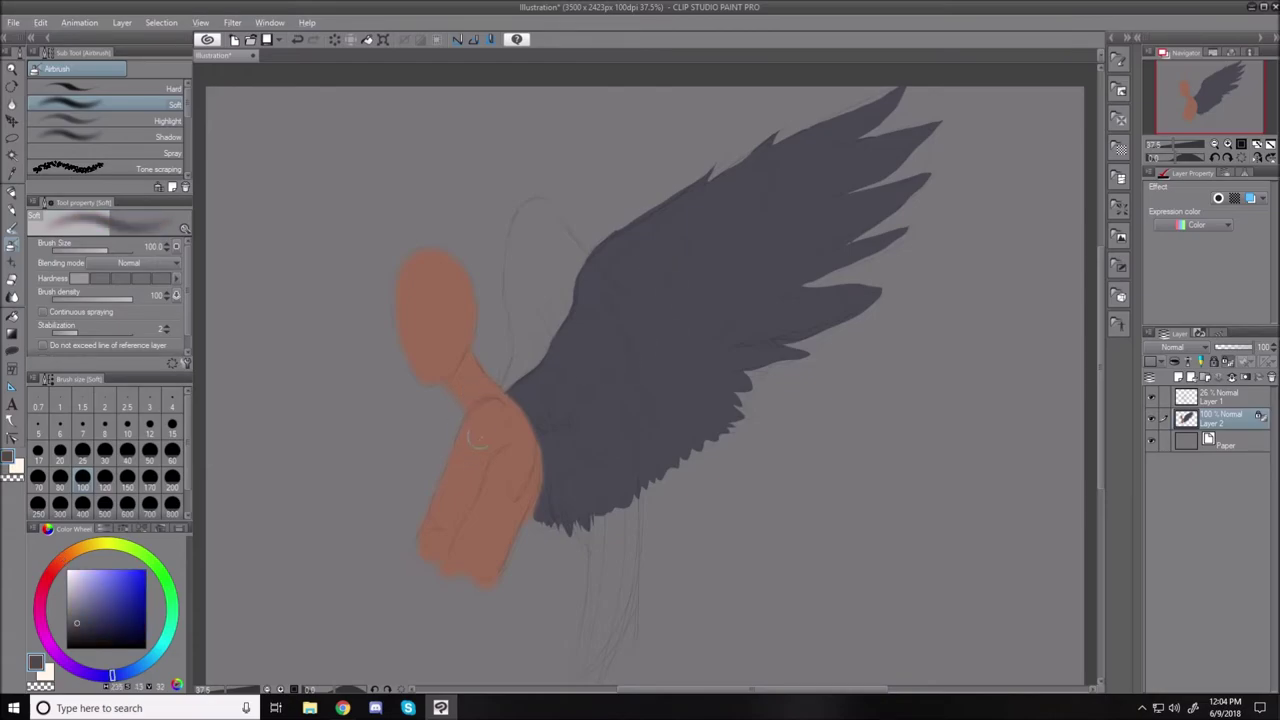
drag(78, 621, 85, 608)
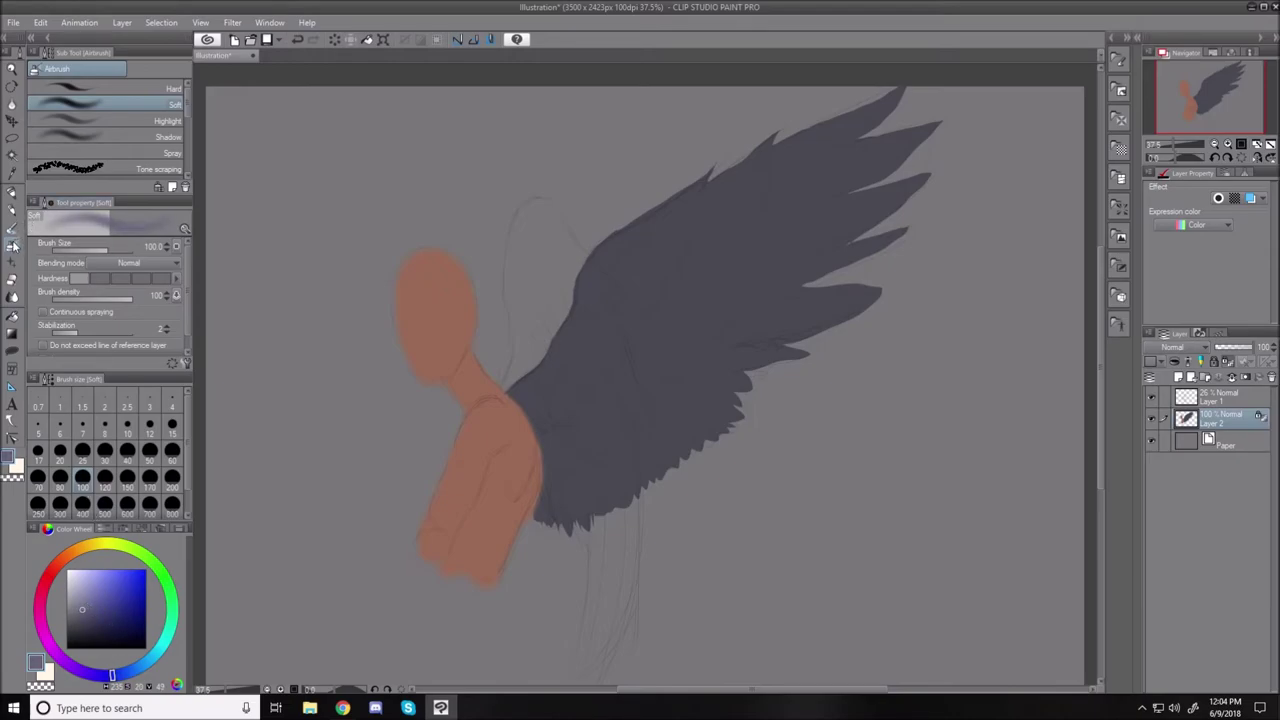
Airbrush a row of short lighter feathers along the wing's leading edge, from the shoulder up to the bend, at size 40.
key(bracketleft)
key(bracketleft)
key(bracketleft)
key(bracketleft)
key(bracketleft)
key(bracketleft)
mouse_move(518, 397)
mouse_down()
mouse_move(534, 404)
mouse_move(528, 374)
mouse_move(540, 386)
mouse_up()
key(bracketright)
key(bracketright)
key(bracketright)
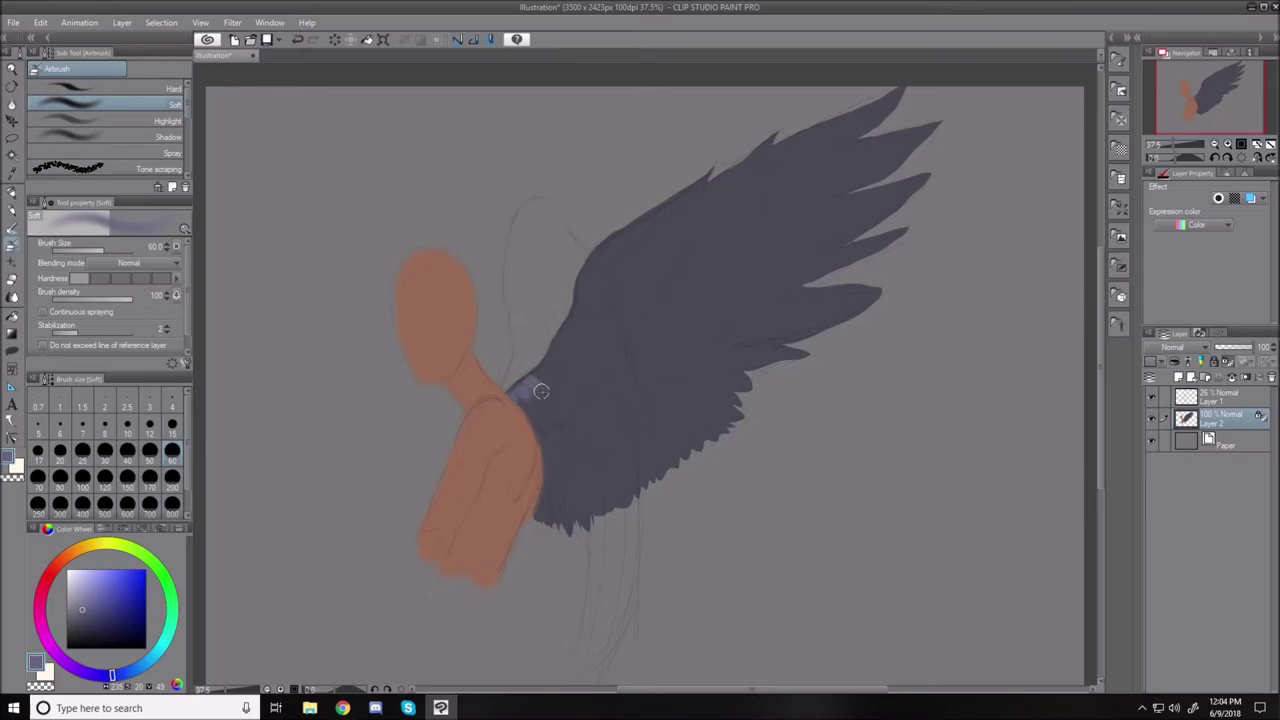
key(bracketleft)
key(bracketleft)
mouse_move(543, 367)
mouse_down()
mouse_move(614, 235)
mouse_move(578, 273)
mouse_move(588, 289)
mouse_move(572, 307)
mouse_move(600, 259)
mouse_up()
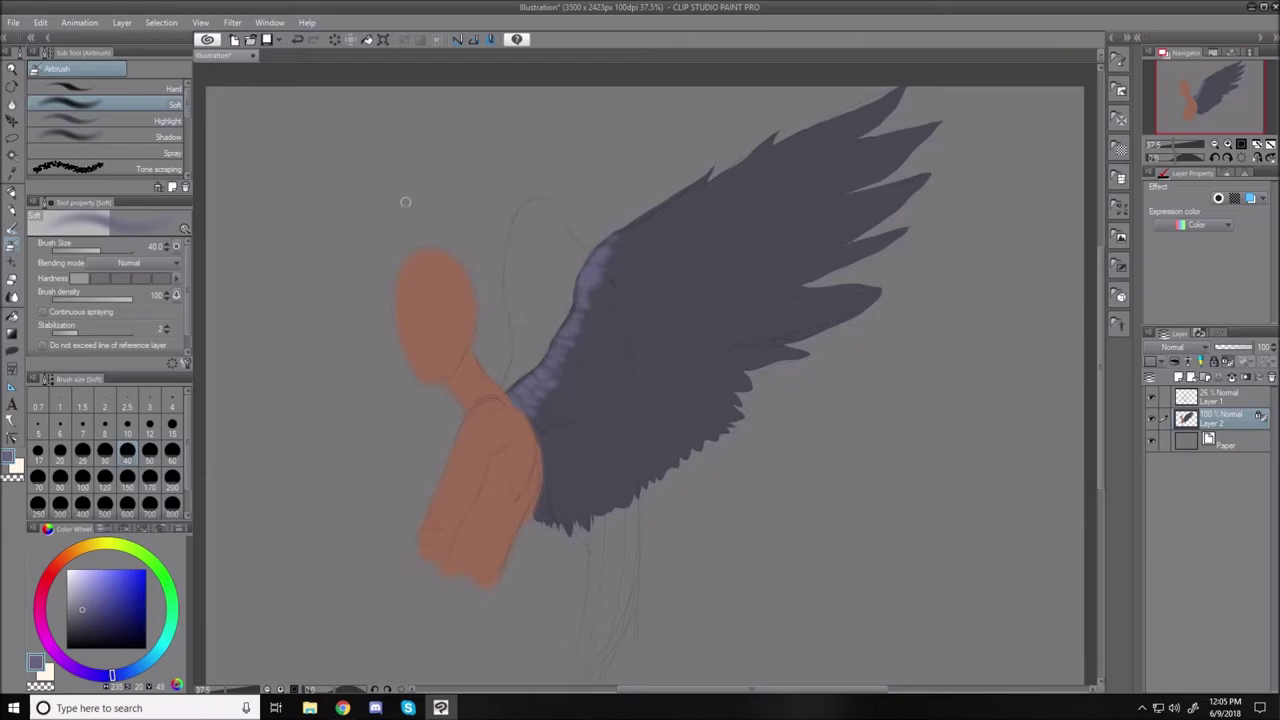
Fill out the short feather row and extend the lighter tone along the leading edge beyond the bend at size 30.
drag(405, 201, 687, 467)
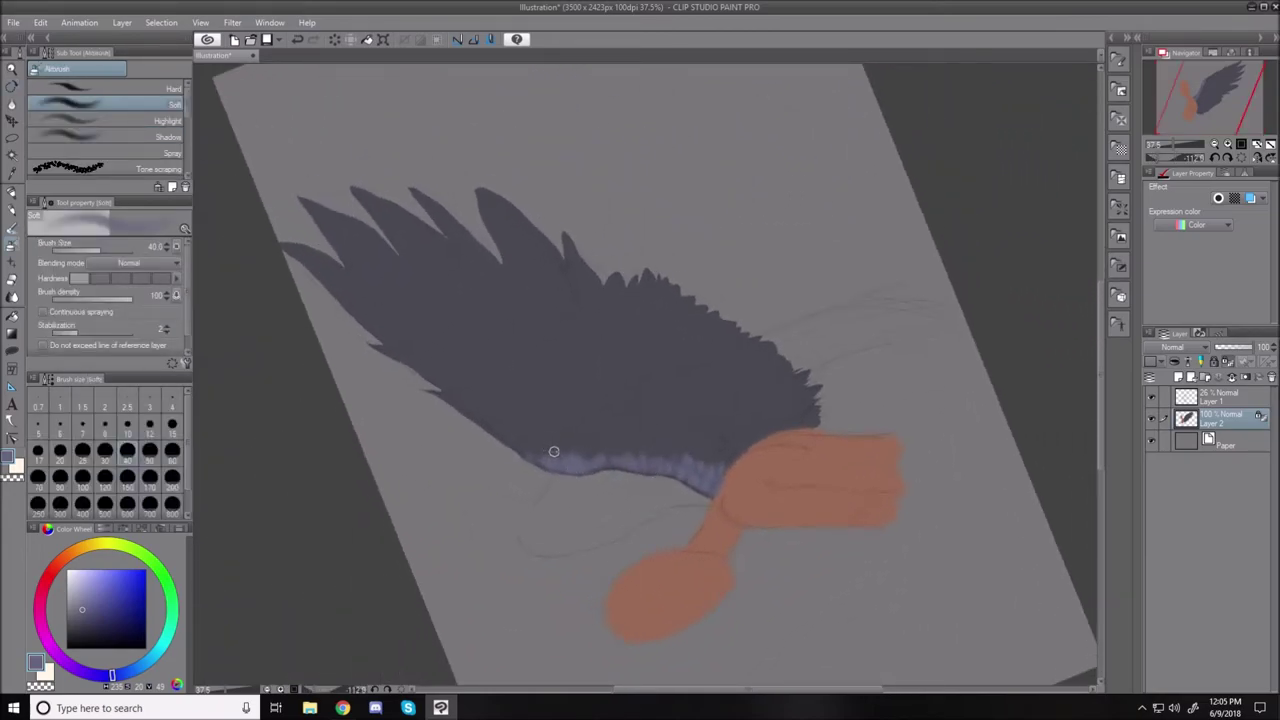
key(bracketleft)
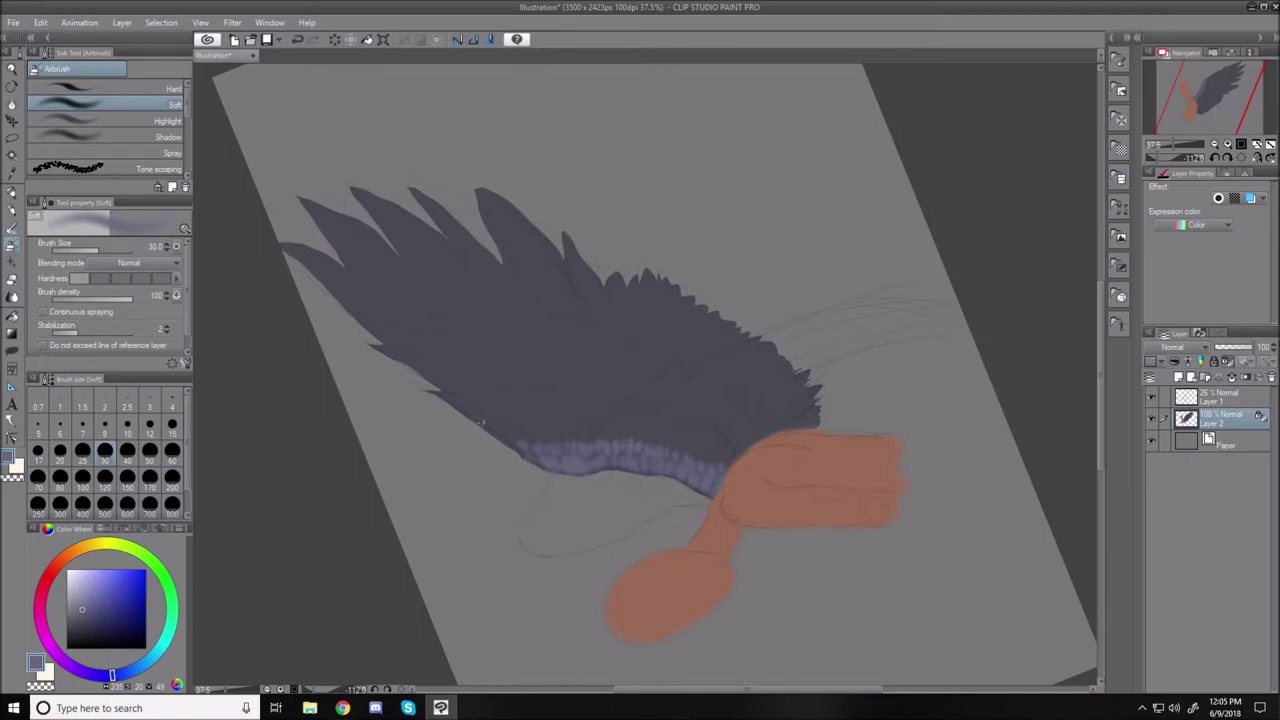
drag(440, 395, 490, 428)
Airbrush two further rows of progressively longer feathers across the middle of the wing at size 50.
key(bracketright)
key(bracketright)
key(bracketright)
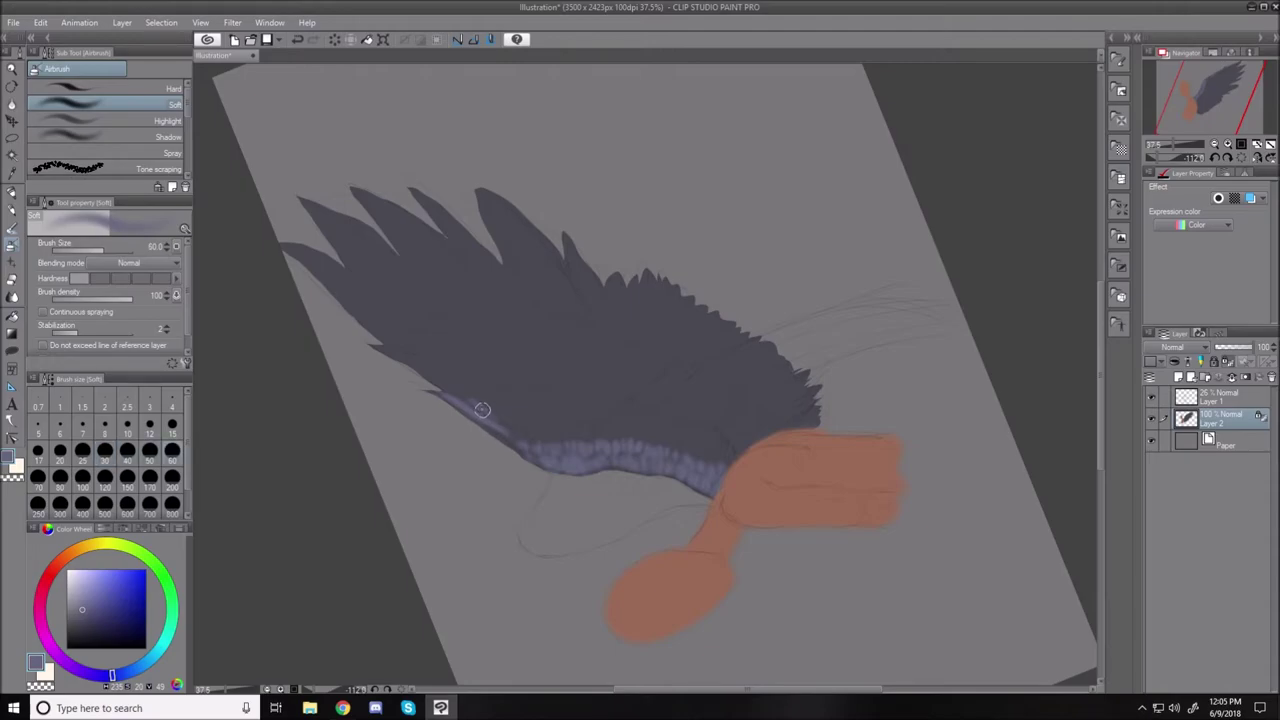
mouse_move(476, 401)
mouse_down()
mouse_move(534, 447)
mouse_move(480, 405)
mouse_move(531, 441)
mouse_move(491, 392)
mouse_move(542, 444)
mouse_move(514, 386)
mouse_move(546, 439)
mouse_move(559, 422)
mouse_move(534, 393)
mouse_move(567, 446)
mouse_move(560, 405)
mouse_move(568, 425)
mouse_move(533, 397)
mouse_move(552, 408)
mouse_move(558, 438)
mouse_move(532, 410)
mouse_move(566, 411)
mouse_move(572, 398)
mouse_move(587, 442)
mouse_move(573, 405)
mouse_move(579, 420)
mouse_move(590, 402)
mouse_move(594, 439)
mouse_move(602, 401)
mouse_move(631, 438)
mouse_move(600, 379)
mouse_move(652, 455)
mouse_move(641, 416)
mouse_move(644, 439)
mouse_move(655, 424)
mouse_move(736, 450)
mouse_up()
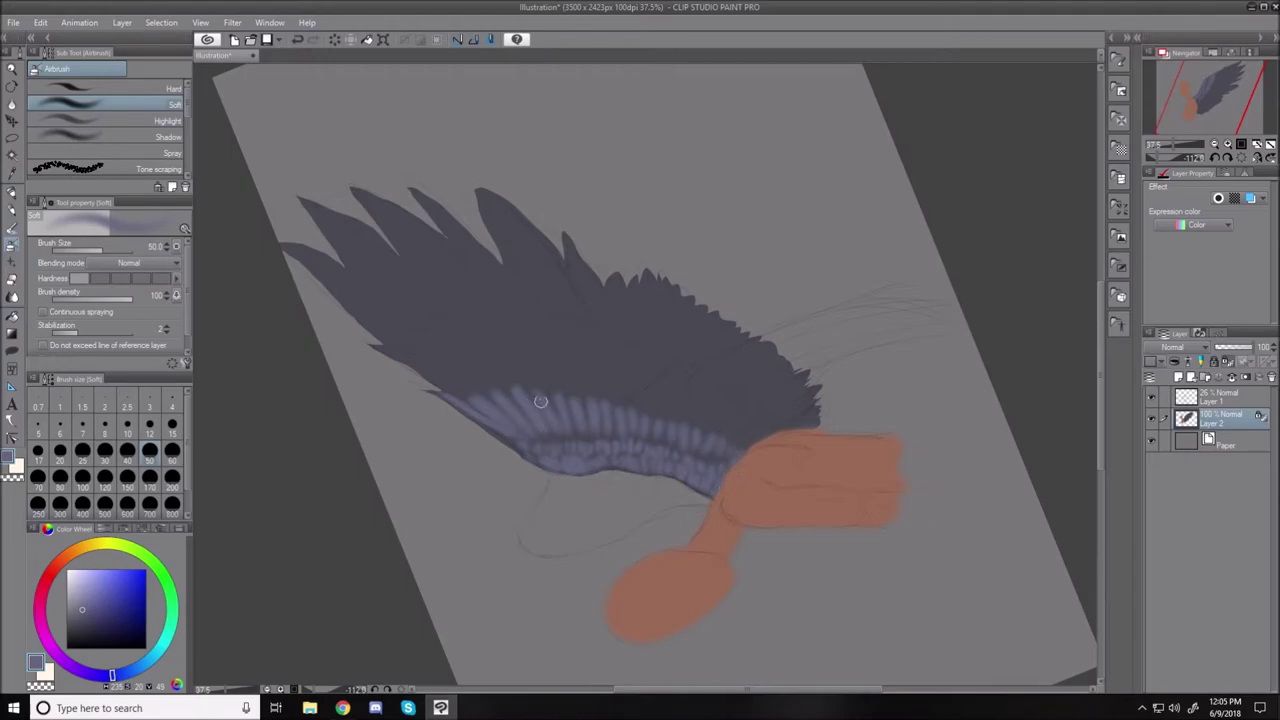
mouse_move(415, 366)
mouse_down()
mouse_move(383, 346)
mouse_move(434, 385)
mouse_move(385, 345)
mouse_move(454, 384)
mouse_move(413, 336)
mouse_move(452, 380)
mouse_move(434, 361)
mouse_move(448, 346)
mouse_move(434, 323)
mouse_move(474, 377)
mouse_move(446, 340)
mouse_up()
mouse_move(462, 385)
mouse_down()
mouse_move(500, 366)
mouse_move(462, 330)
mouse_move(474, 338)
mouse_move(466, 315)
mouse_move(492, 375)
mouse_move(481, 318)
mouse_move(504, 352)
mouse_move(483, 313)
mouse_move(511, 379)
mouse_move(521, 336)
mouse_move(503, 327)
mouse_move(526, 371)
mouse_move(514, 318)
mouse_move(540, 335)
mouse_move(531, 317)
mouse_move(544, 347)
mouse_move(544, 317)
mouse_move(562, 383)
mouse_move(567, 322)
mouse_move(575, 403)
mouse_move(592, 345)
mouse_move(582, 325)
mouse_move(587, 402)
mouse_move(585, 326)
mouse_move(594, 361)
mouse_move(605, 341)
mouse_move(621, 359)
mouse_move(622, 348)
mouse_move(630, 377)
mouse_move(635, 357)
mouse_move(623, 384)
mouse_move(640, 377)
mouse_move(642, 354)
mouse_move(633, 376)
mouse_move(628, 356)
mouse_move(653, 397)
mouse_move(660, 366)
mouse_move(641, 406)
mouse_move(673, 372)
mouse_move(647, 408)
mouse_move(646, 390)
mouse_move(687, 378)
mouse_move(677, 396)
mouse_move(705, 382)
mouse_move(674, 420)
mouse_move(720, 386)
mouse_move(710, 412)
mouse_move(730, 395)
mouse_move(769, 433)
mouse_up()
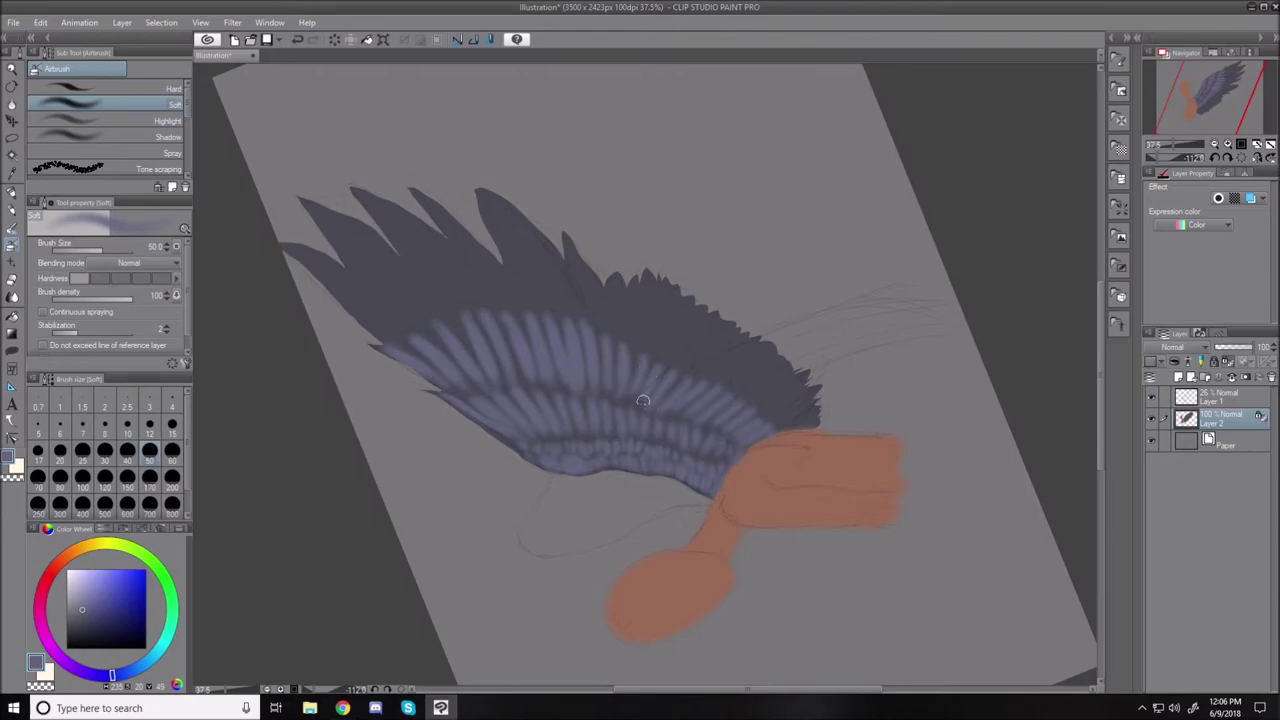
Paint the lighter blue-grey along each long feather at the wing's tip with the airbrush at size 80.
drag(281, 243, 374, 332)
key(bracketright)
key(bracketright)
key(bracketright)
drag(298, 252, 386, 332)
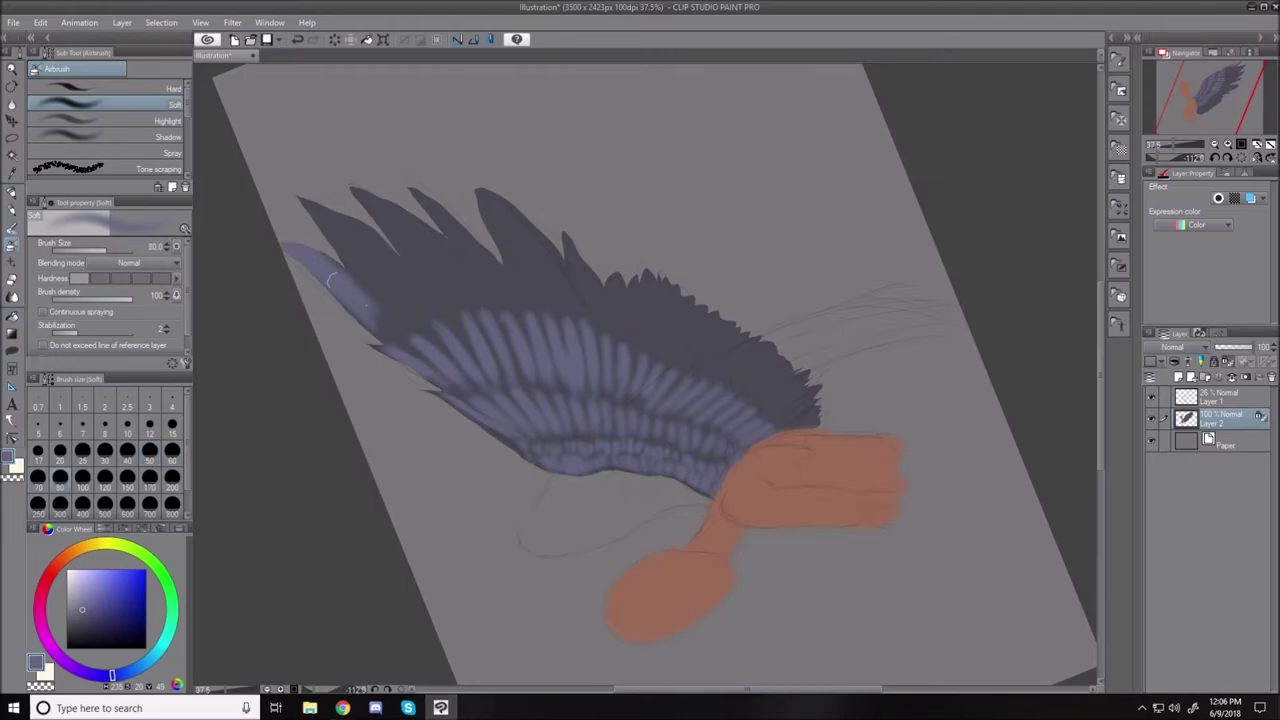
drag(308, 207, 384, 300)
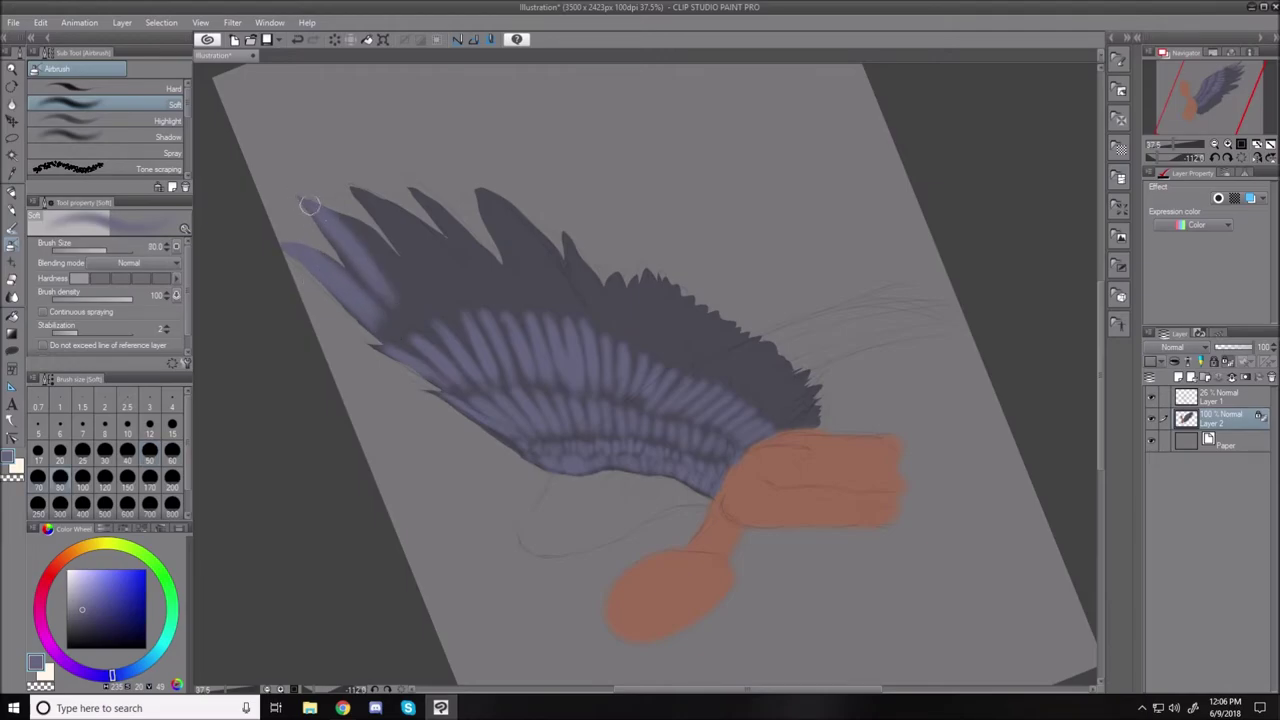
drag(310, 206, 394, 300)
drag(336, 218, 409, 323)
mouse_move(350, 186)
mouse_down()
mouse_move(447, 311)
mouse_move(372, 205)
mouse_up()
mouse_move(430, 253)
mouse_down()
mouse_move(480, 271)
mouse_move(419, 199)
mouse_move(492, 305)
mouse_move(472, 182)
mouse_move(549, 320)
mouse_move(565, 255)
mouse_move(592, 296)
mouse_up()
drag(548, 221, 591, 316)
drag(492, 215, 573, 328)
mouse_move(520, 270)
mouse_down()
mouse_move(455, 233)
mouse_move(500, 300)
mouse_up()
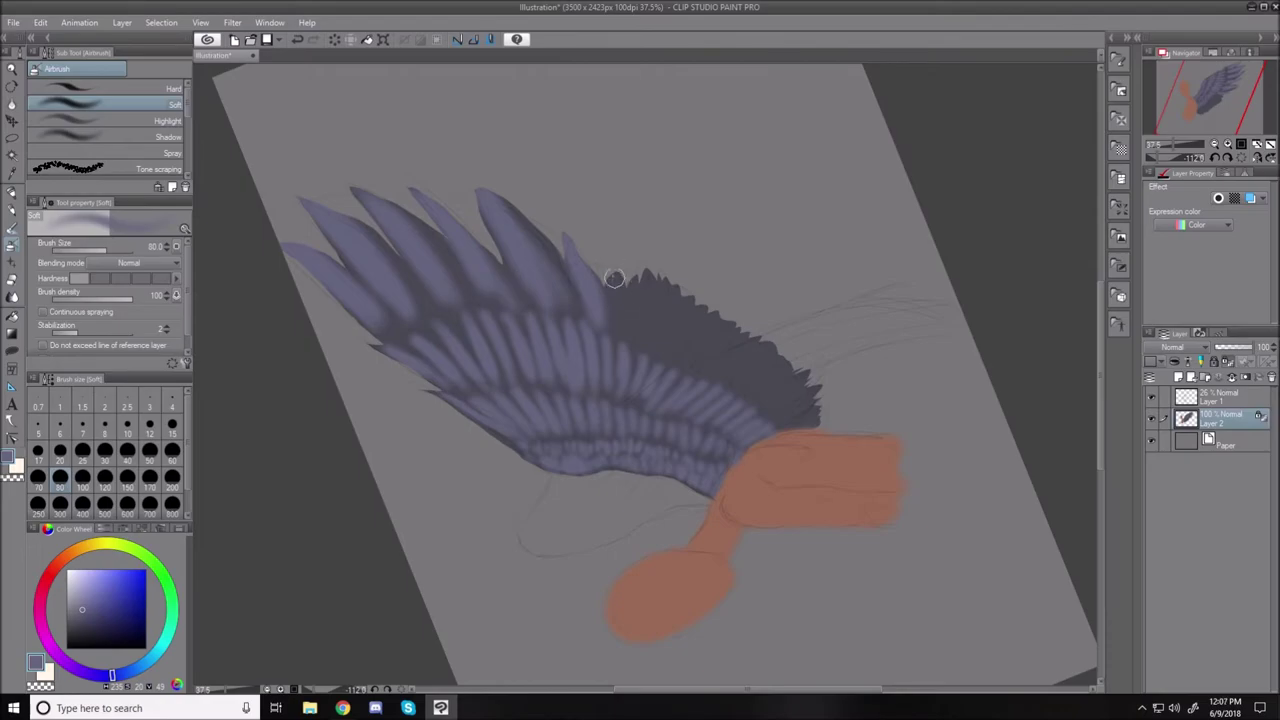
Airbrush the shorter feathers along the wing's trailing edge down to the figure's back, reducing the brush to size 40.
drag(603, 265, 628, 312)
key(bracketleft)
key(bracketleft)
key(bracketleft)
key(bracketleft)
drag(638, 323, 632, 322)
mouse_move(643, 272)
mouse_down()
mouse_move(642, 350)
mouse_move(660, 284)
mouse_move(656, 349)
mouse_up()
mouse_move(673, 291)
mouse_down()
mouse_move(665, 337)
mouse_move(638, 302)
mouse_move(705, 314)
mouse_move(681, 306)
mouse_move(691, 299)
mouse_move(678, 350)
mouse_up()
mouse_move(703, 308)
mouse_down()
mouse_move(688, 355)
mouse_move(740, 366)
mouse_move(720, 384)
mouse_up()
mouse_move(778, 346)
mouse_down()
mouse_move(724, 396)
mouse_move(795, 369)
mouse_move(782, 395)
mouse_move(803, 383)
mouse_move(752, 415)
mouse_move(813, 387)
mouse_move(783, 422)
mouse_up()
mouse_move(816, 418)
mouse_down()
mouse_move(805, 425)
mouse_move(781, 388)
mouse_up()
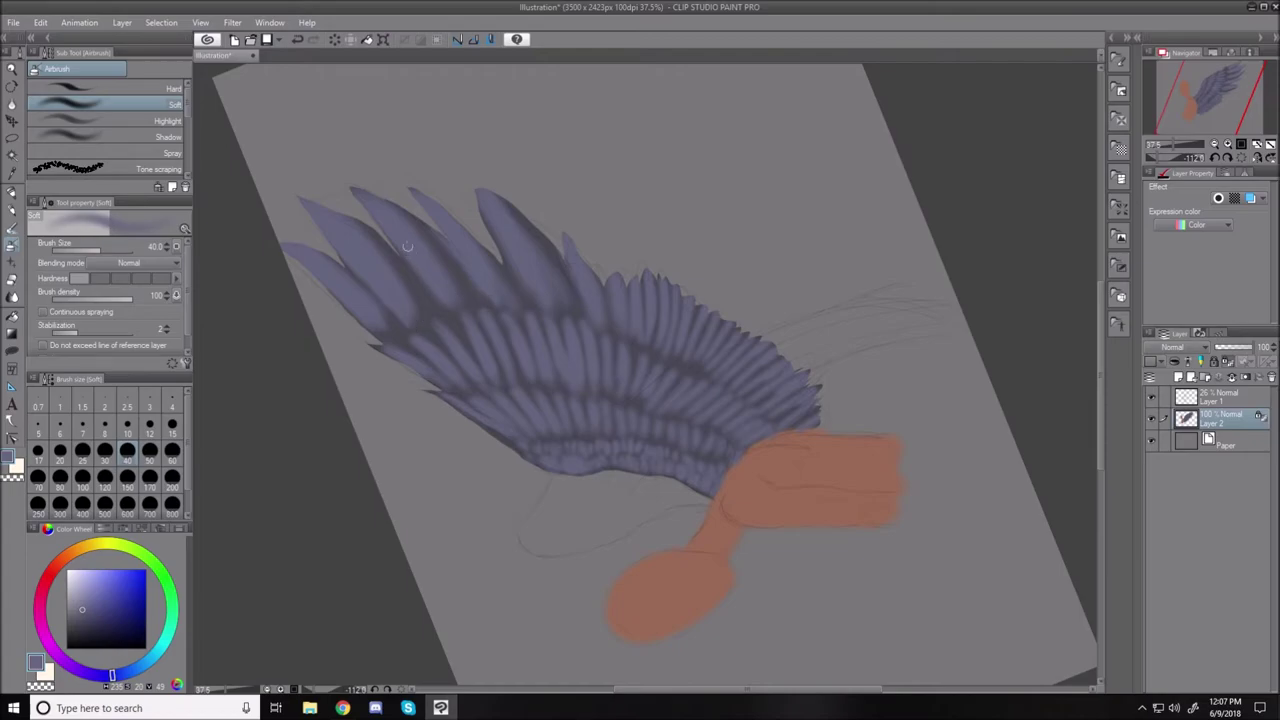
Choose a lighter blue-grey (H 235, S 23, V 64) and highlight the first feather row along the leading edge at size 25.
key(shift+space)
mouse_move(514, 132)
mouse_down()
mouse_move(851, 277)
mouse_move(869, 383)
mouse_up()
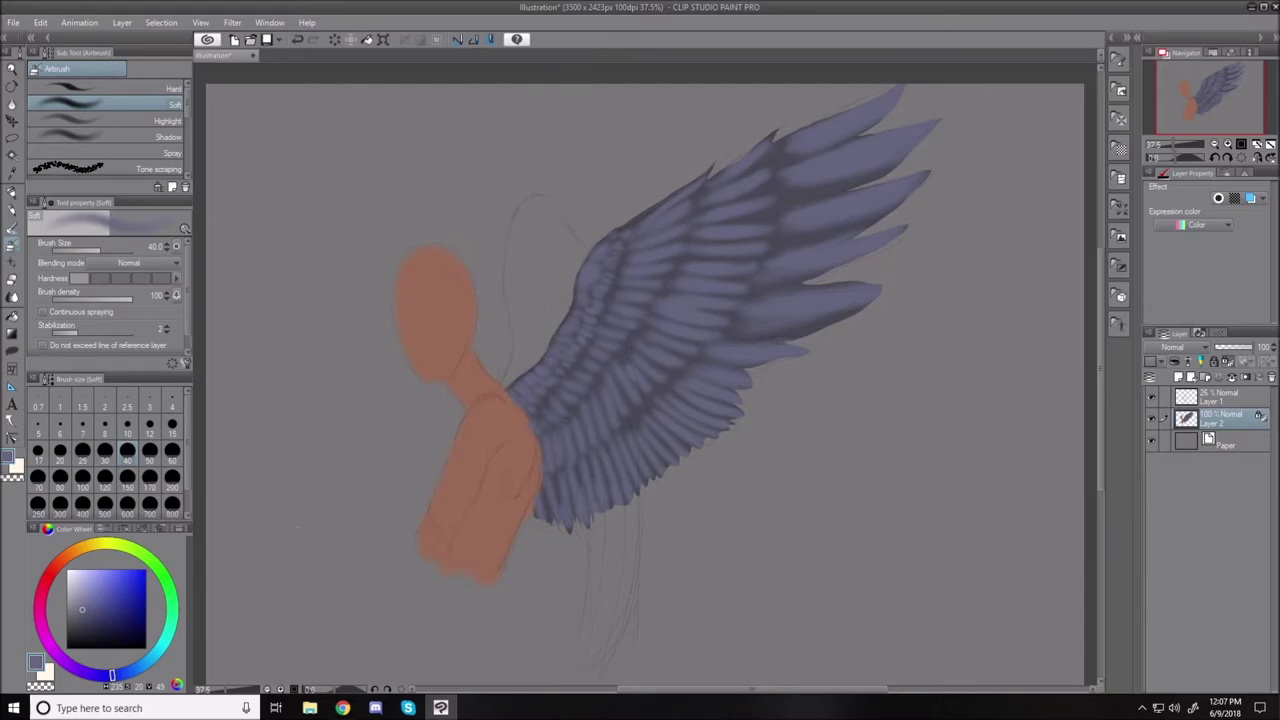
click(88, 597)
click(84, 598)
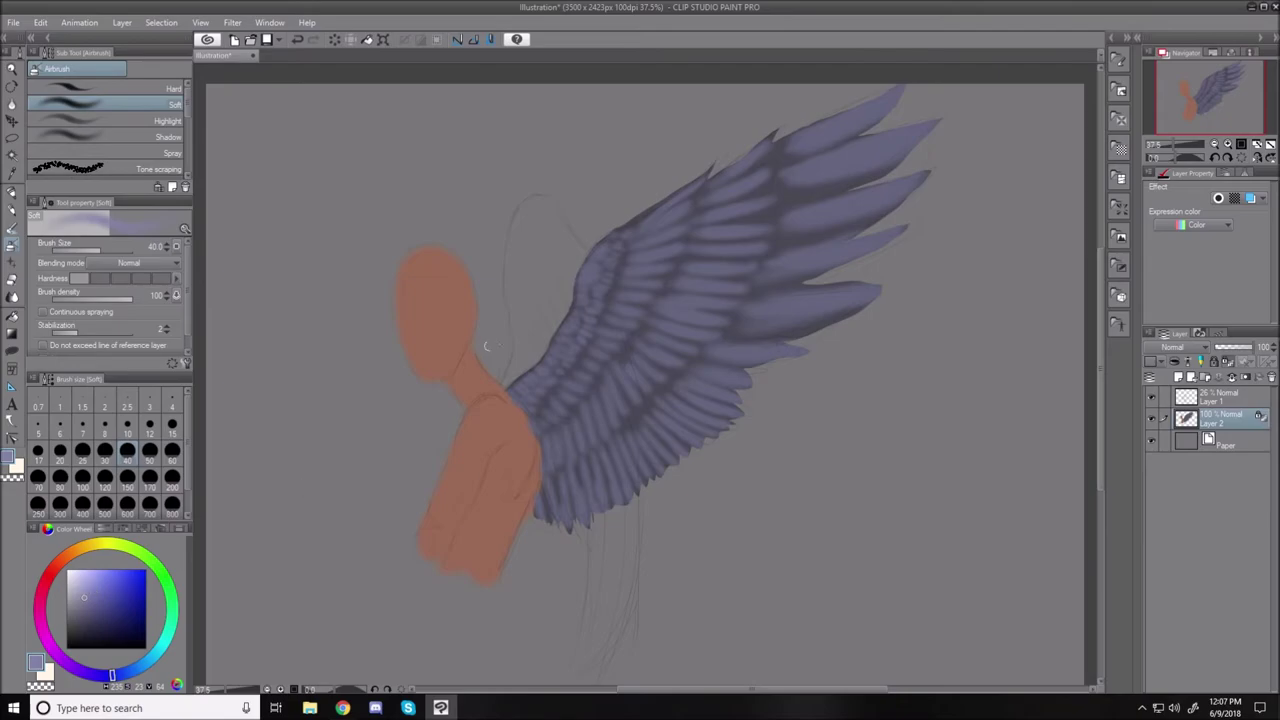
scroll(529, 309, up, 2)
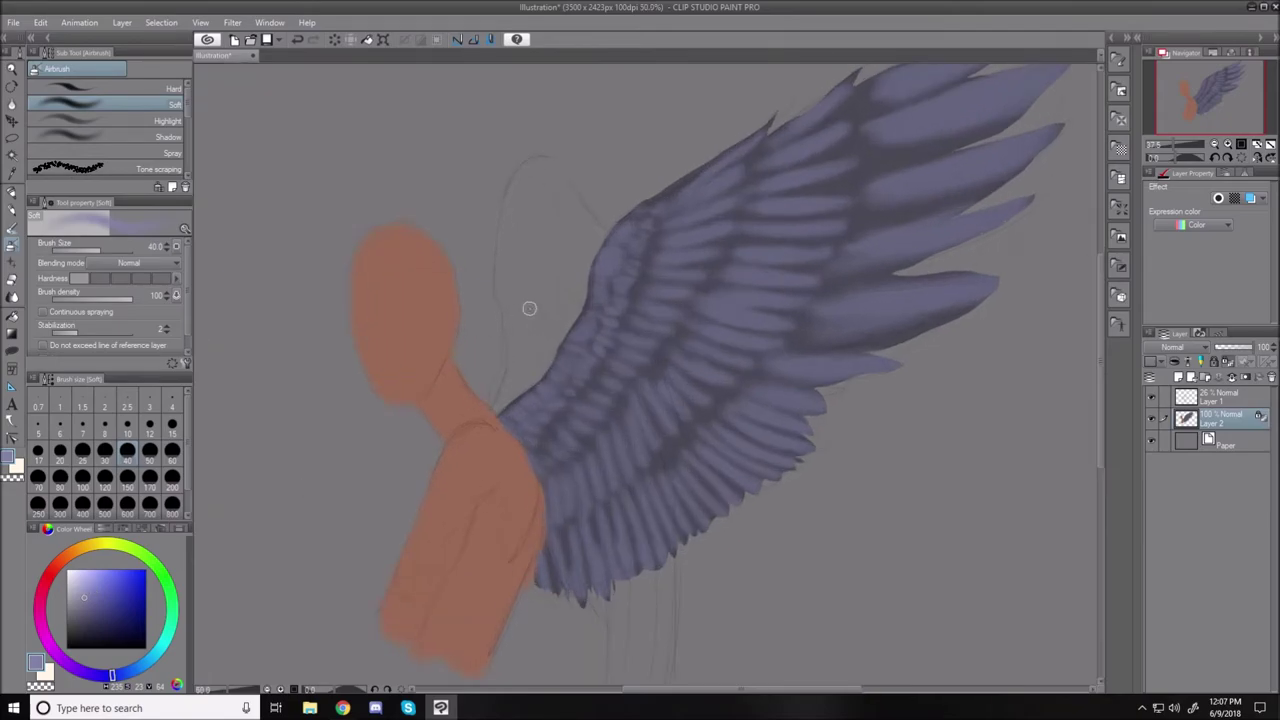
key(bracketleft)
key(bracketleft)
key(bracketleft)
key(bracketleft)
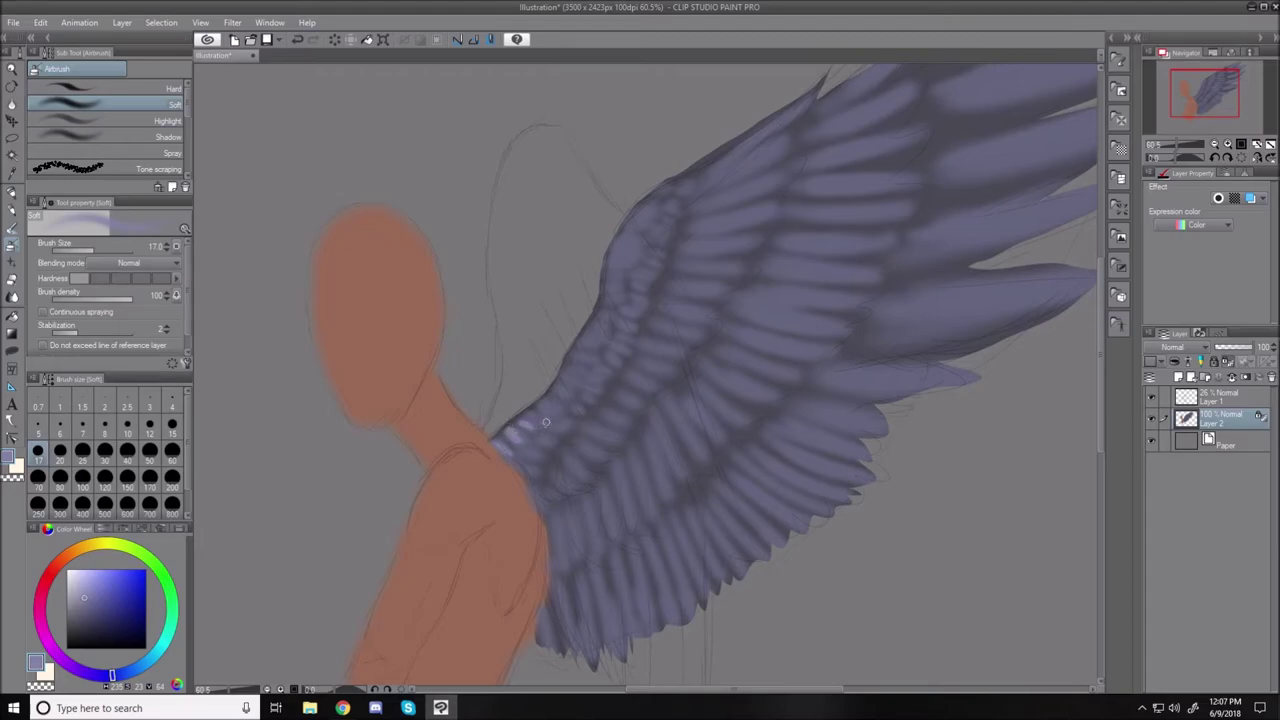
key(bracketright)
key(bracketright)
mouse_move(527, 418)
mouse_down()
mouse_move(563, 400)
mouse_move(551, 388)
mouse_move(567, 383)
mouse_move(567, 396)
mouse_move(559, 377)
mouse_move(582, 363)
mouse_move(567, 358)
mouse_move(593, 352)
mouse_move(576, 350)
mouse_move(596, 345)
mouse_move(591, 328)
mouse_move(607, 330)
mouse_move(593, 322)
mouse_move(615, 298)
mouse_move(608, 255)
mouse_move(638, 212)
mouse_up()
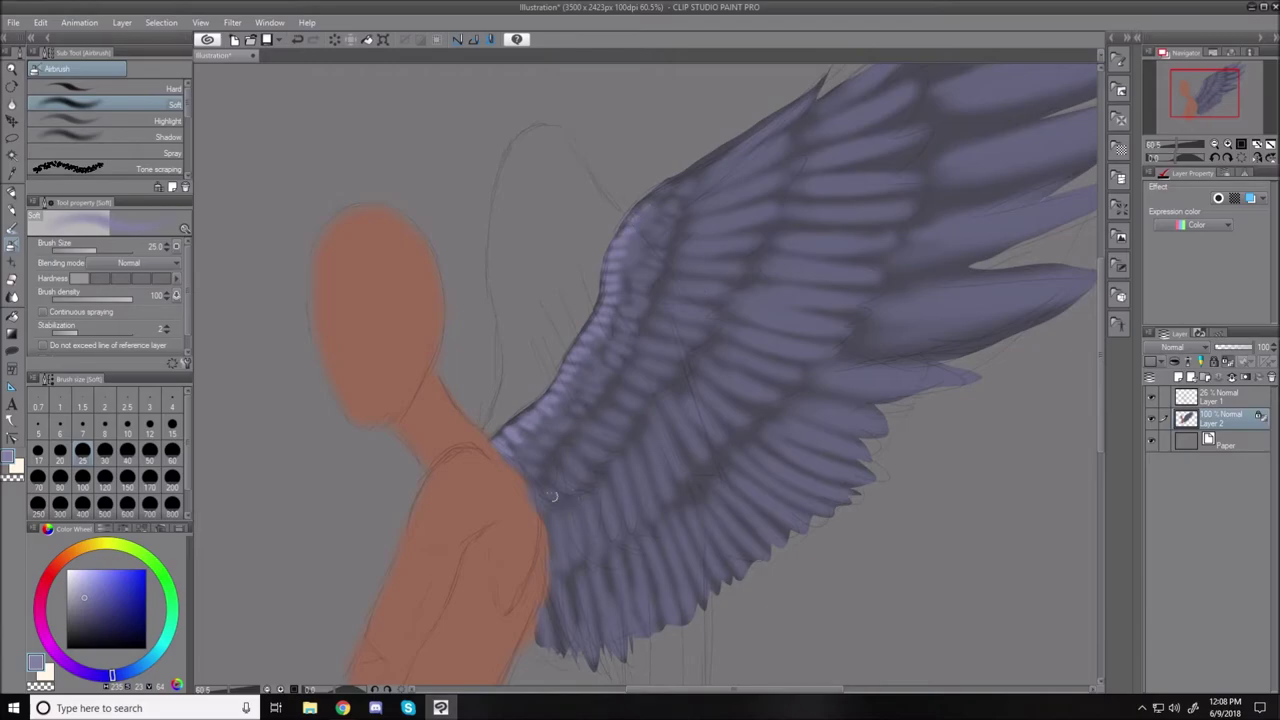
Highlight the second row of small feathers and the narrow feathers just past the wing's bend at size 17.
key(bracketleft)
key(bracketleft)
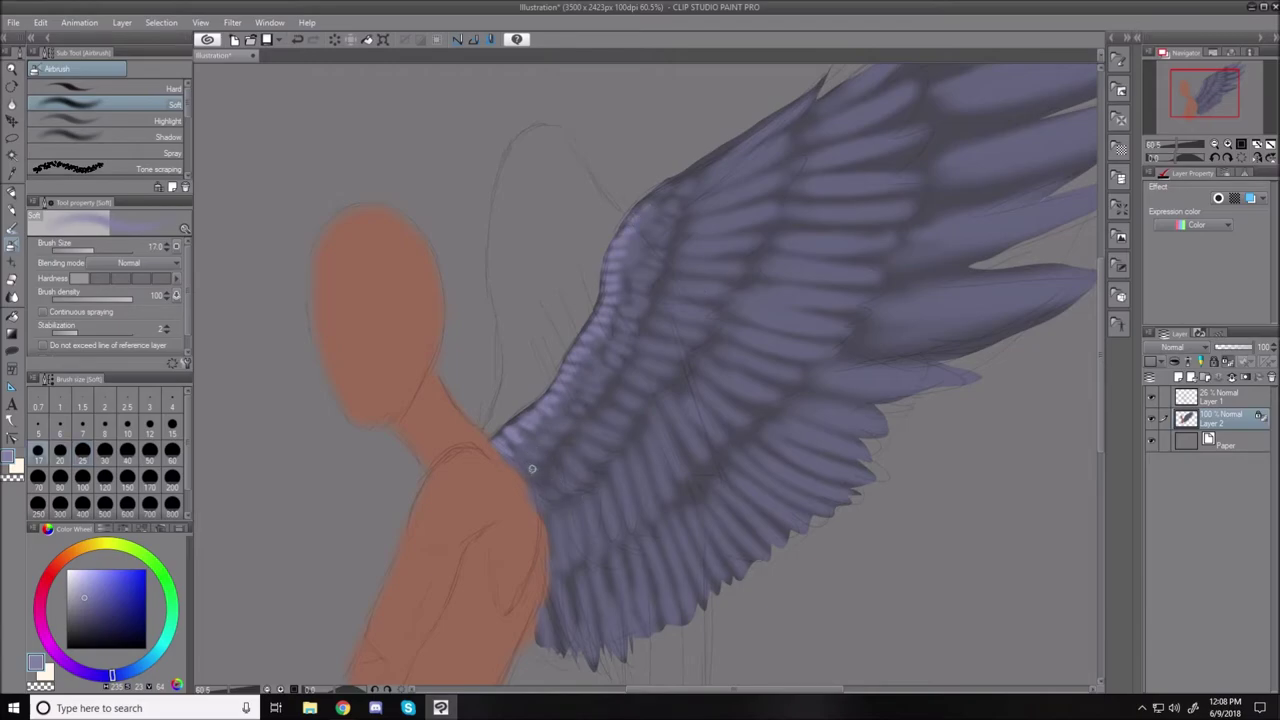
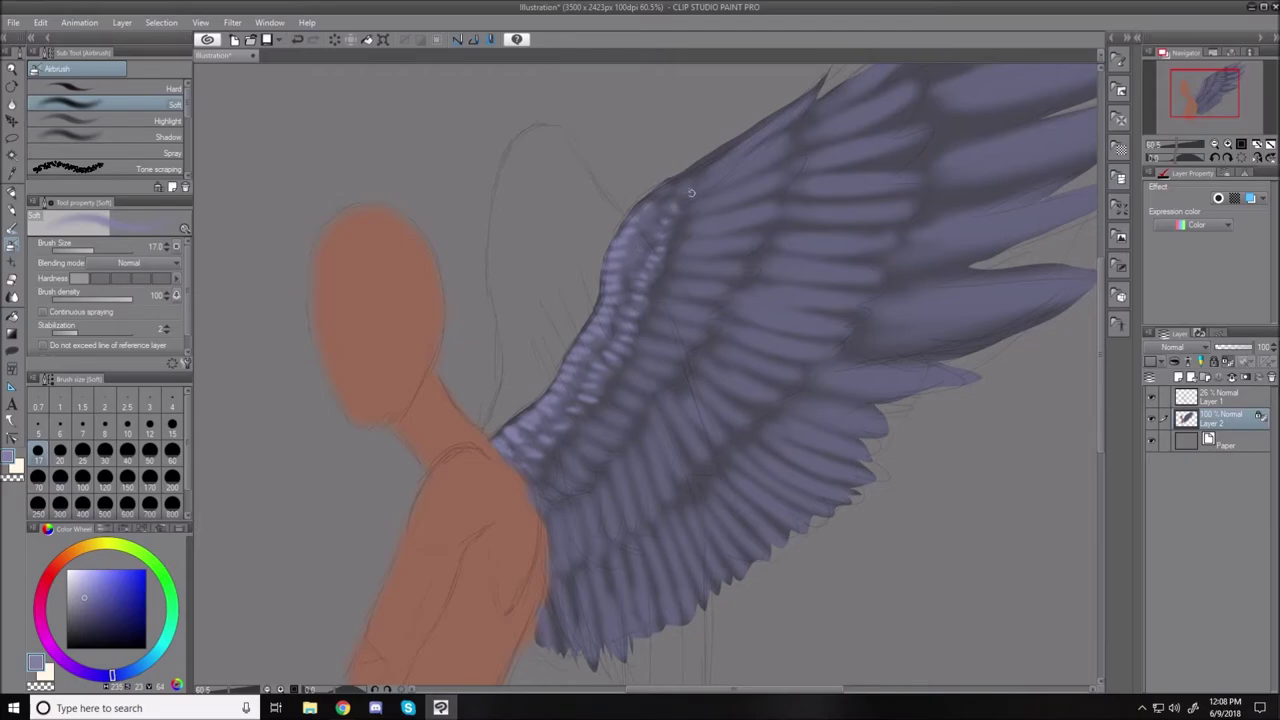
mouse_move(672, 186)
mouse_down()
mouse_move(662, 192)
mouse_move(684, 195)
mouse_move(675, 219)
mouse_up()
drag(816, 88, 702, 170)
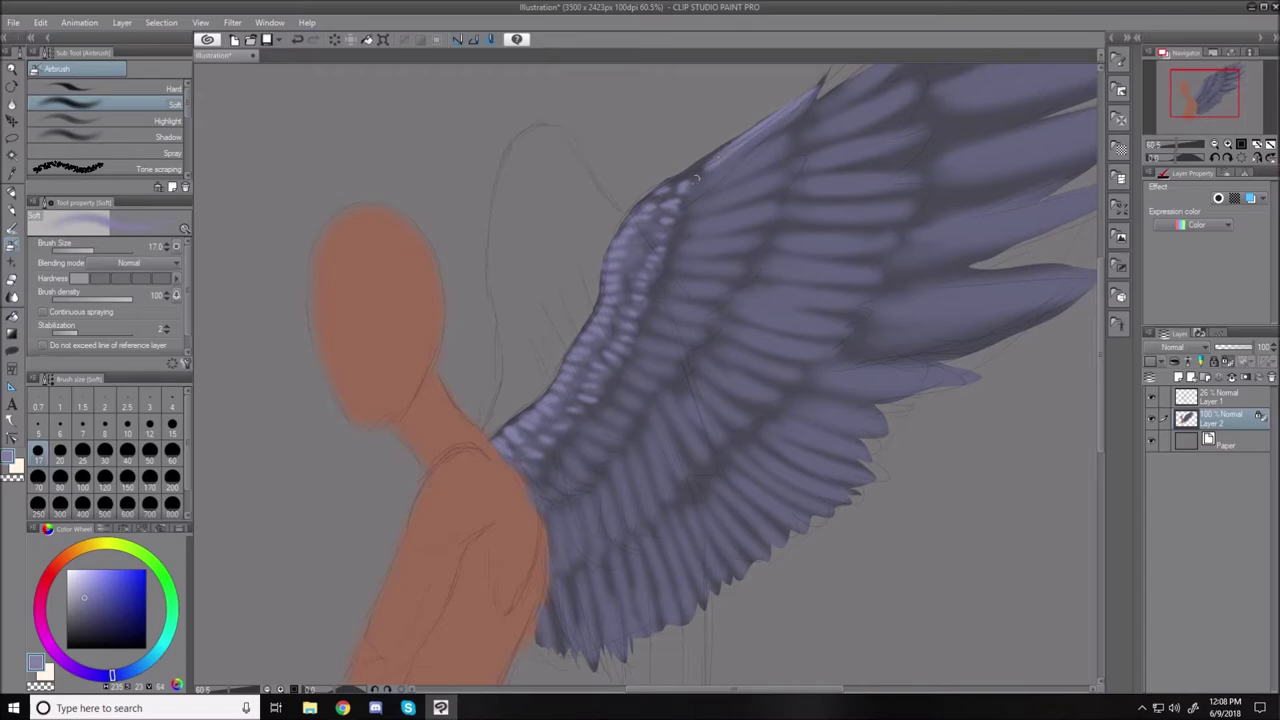
drag(785, 139, 708, 184)
Highlight each feather in the next row, from the wing's bend down to the shoulder, at size 17.
key(shift+space)
mouse_move(520, 144)
mouse_down()
mouse_move(446, 308)
mouse_move(434, 380)
mouse_up()
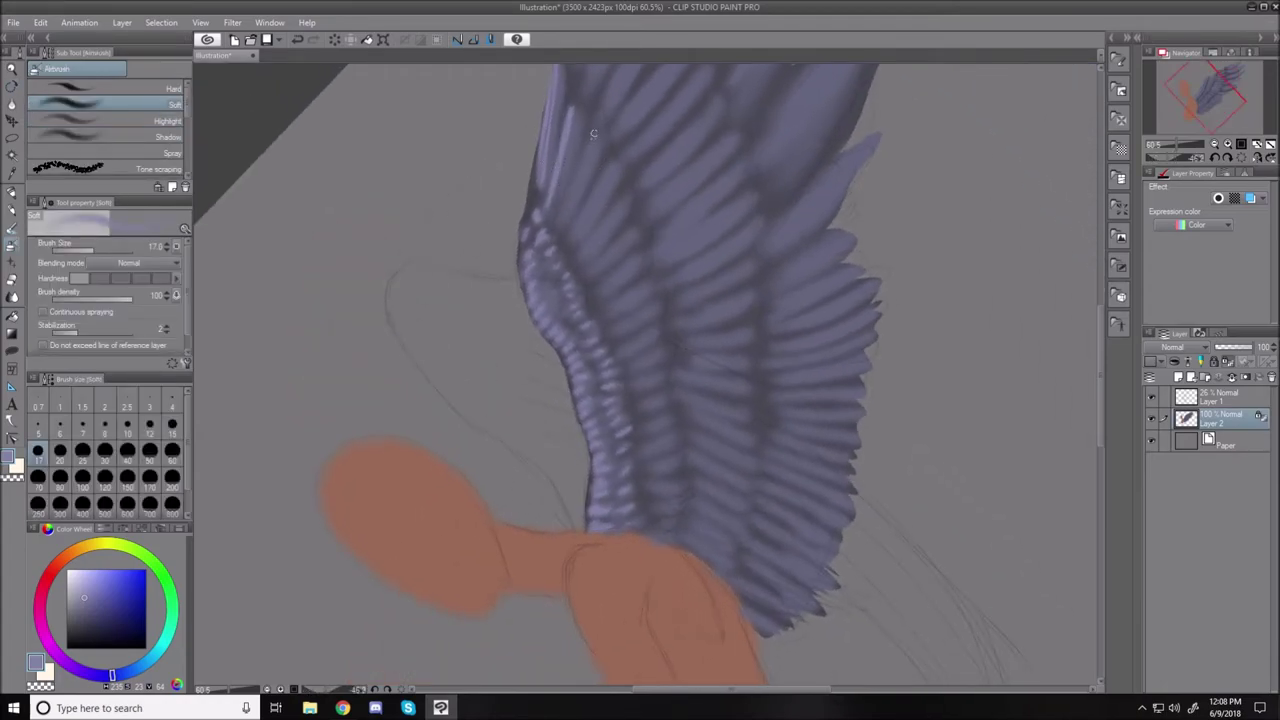
mouse_move(592, 124)
mouse_down()
mouse_move(555, 223)
mouse_move(599, 117)
mouse_move(562, 214)
mouse_up()
drag(606, 168, 578, 224)
drag(606, 160, 563, 243)
mouse_move(621, 195)
mouse_down()
mouse_move(579, 243)
mouse_move(620, 226)
mouse_move(630, 236)
mouse_move(590, 270)
mouse_up()
drag(641, 220, 589, 320)
mouse_move(660, 298)
mouse_down()
mouse_move(666, 371)
mouse_move(644, 396)
mouse_move(666, 395)
mouse_move(627, 409)
mouse_move(671, 435)
mouse_move(671, 416)
mouse_move(647, 428)
mouse_move(675, 448)
mouse_move(676, 435)
mouse_move(664, 462)
mouse_move(678, 471)
mouse_move(681, 459)
mouse_move(650, 465)
mouse_move(683, 483)
mouse_move(666, 487)
mouse_move(668, 526)
mouse_up()
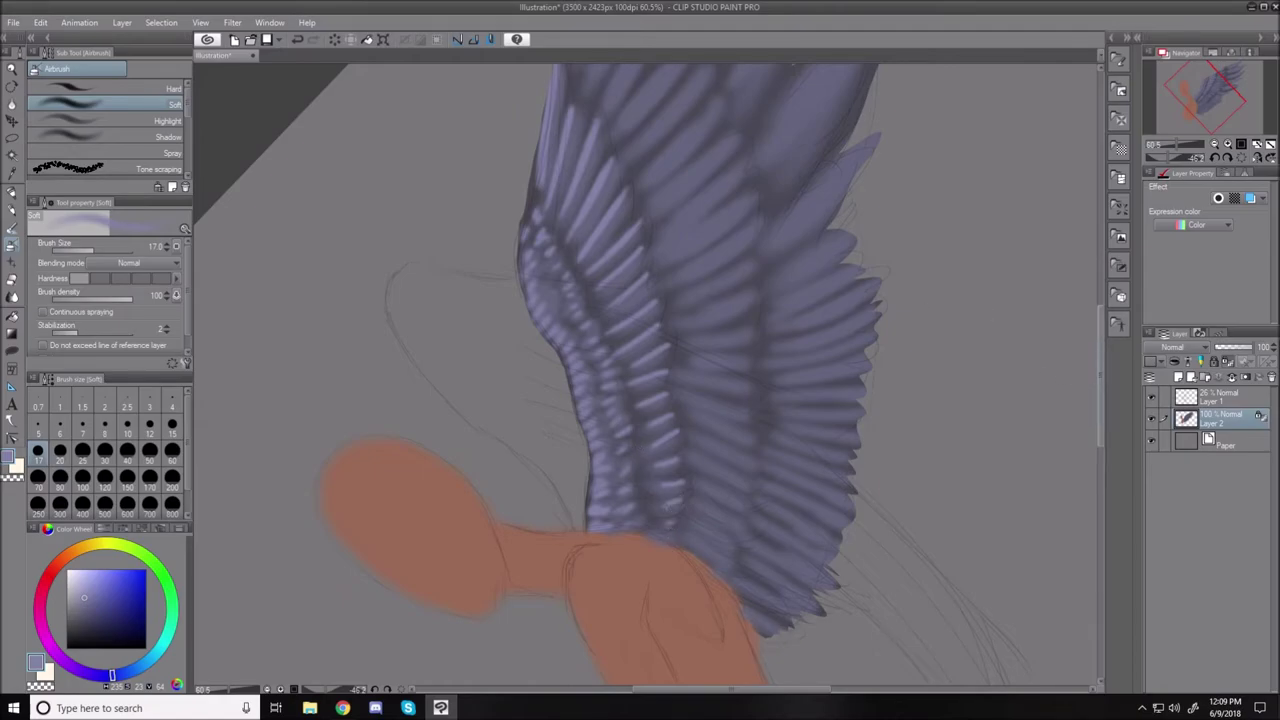
Highlight the feathers of the middle row, from the wing's leading edge inward, with the soft airbrush at size 25.
drag(1099, 386, 1099, 346)
key(bracketright)
mouse_move(584, 72)
mouse_down()
mouse_move(563, 194)
mouse_move(574, 205)
mouse_up()
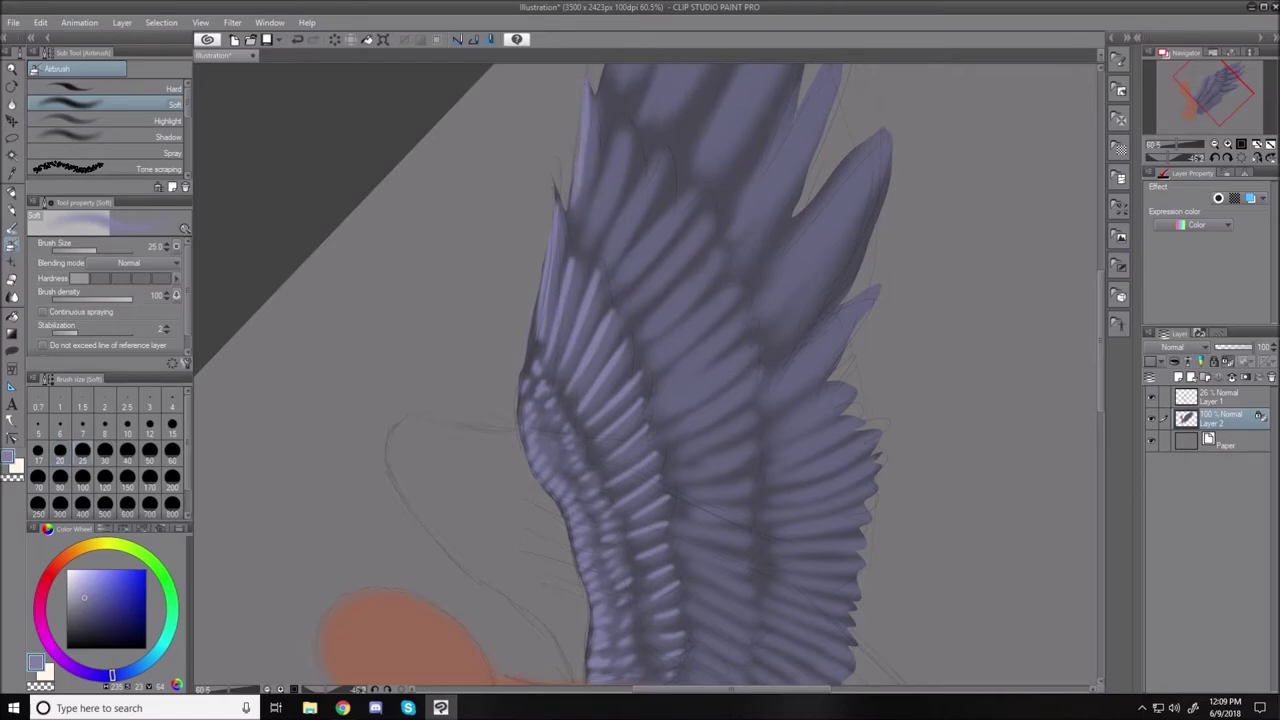
drag(619, 118, 586, 238)
drag(659, 154, 610, 240)
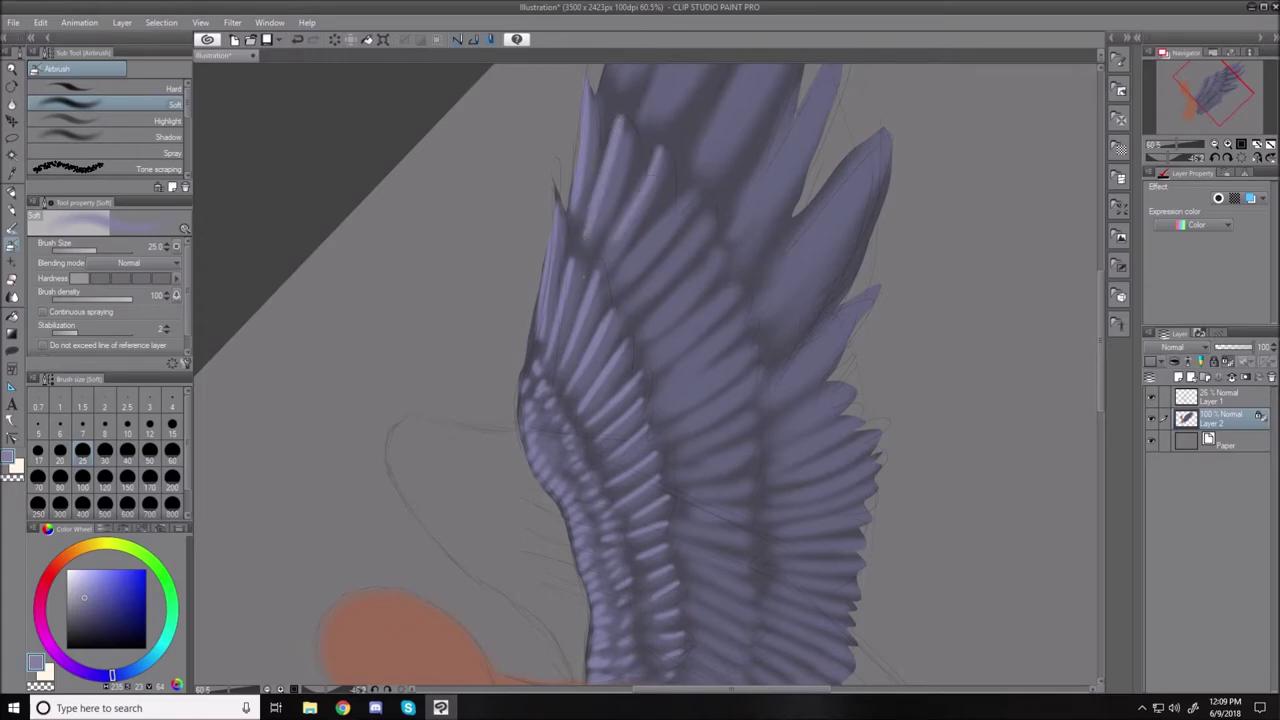
drag(684, 190, 620, 287)
drag(698, 212, 632, 305)
drag(638, 254, 616, 284)
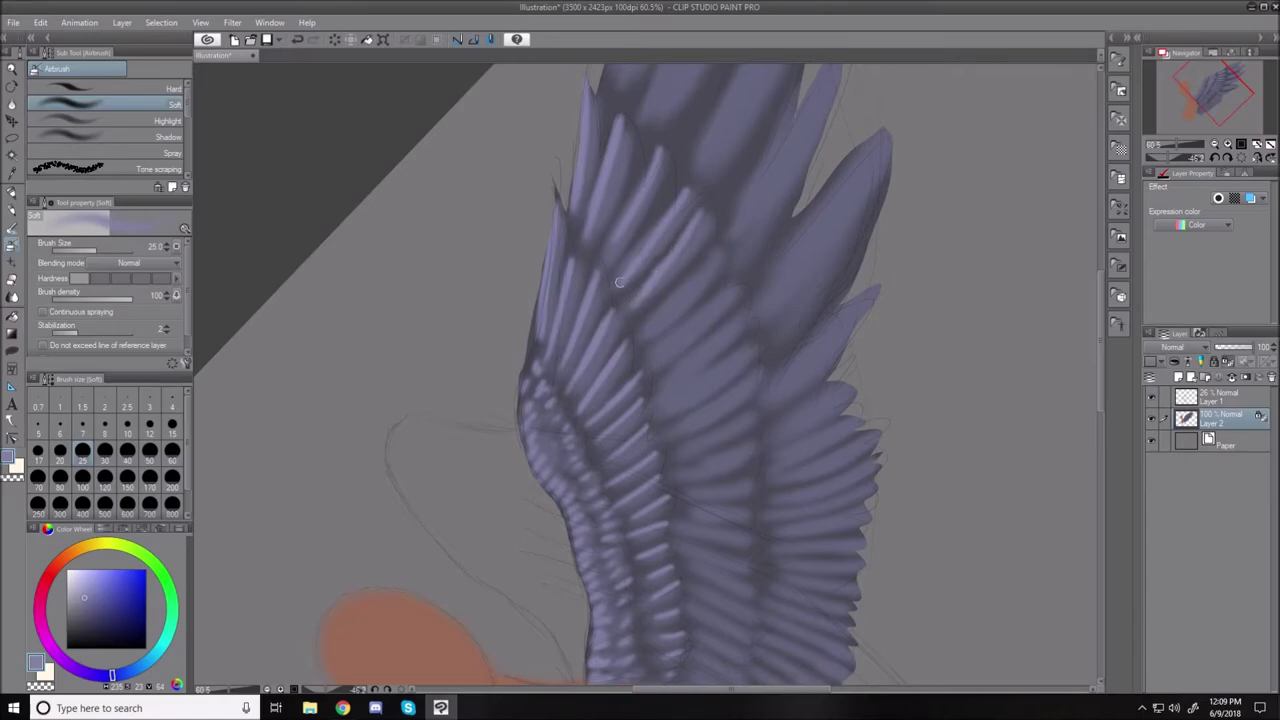
drag(710, 250, 647, 358)
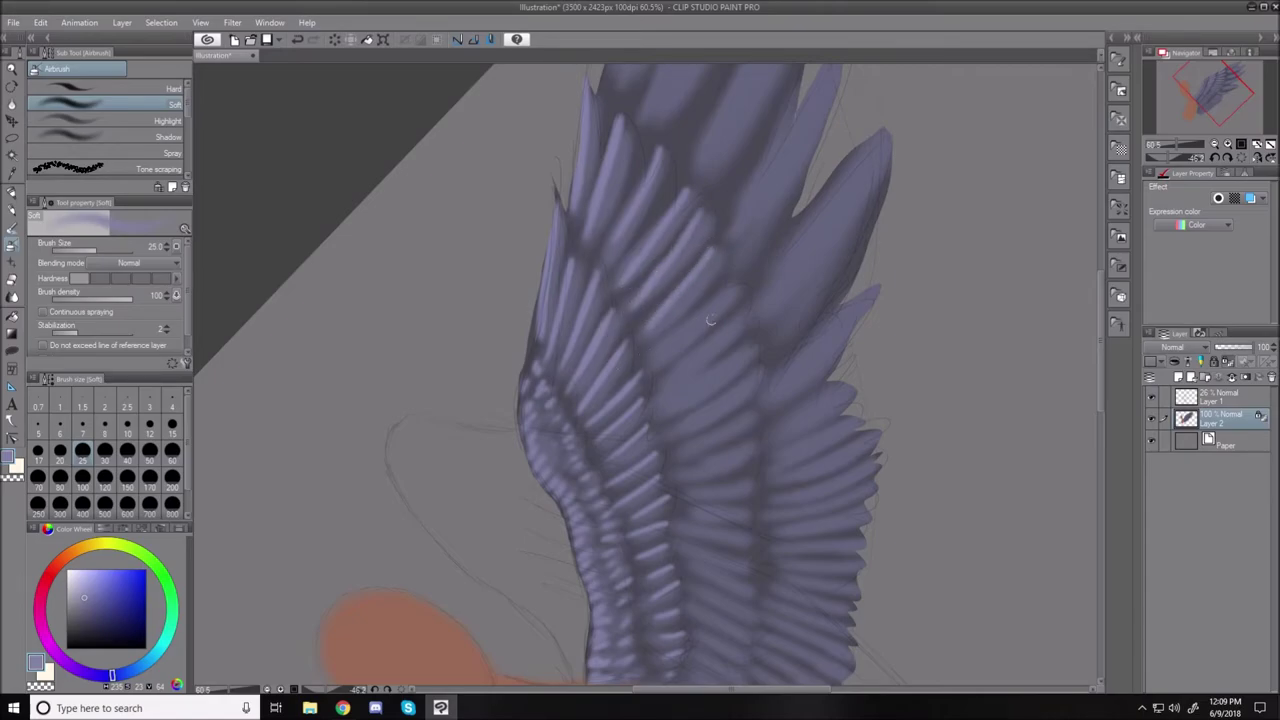
drag(728, 287, 639, 376)
drag(735, 320, 634, 429)
drag(756, 347, 648, 426)
drag(755, 362, 638, 468)
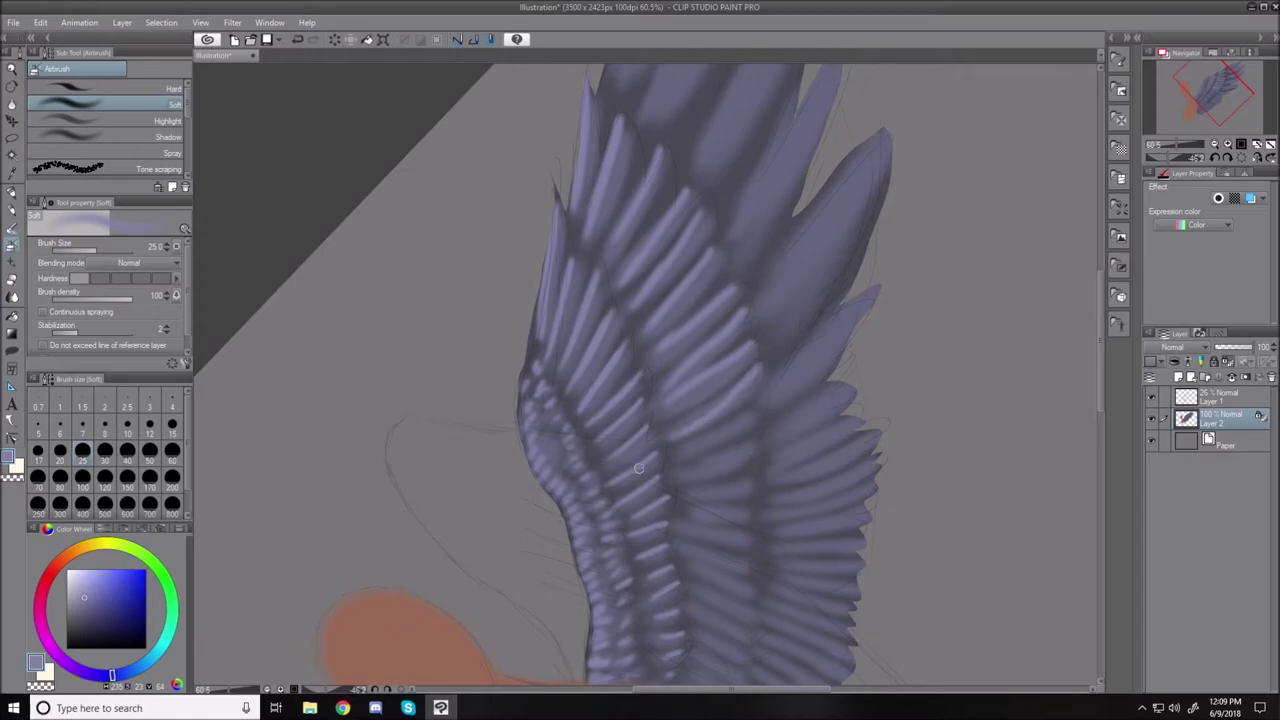
key(ctrl+z)
key(ctrl+z)
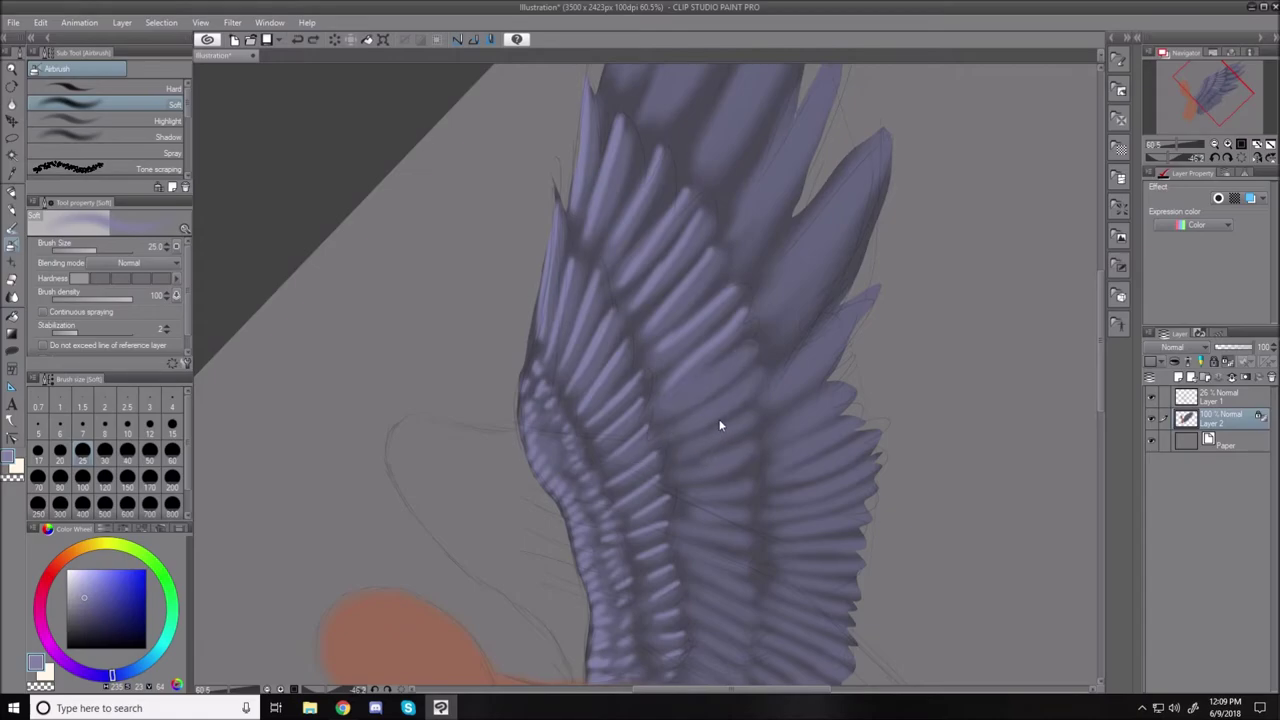
Continue the highlights along the middle feather row toward the shoulder, starting at size 25 and reducing the brush for the narrower feathers.
key(shift+space)
mouse_move(483, 277)
mouse_down()
mouse_move(431, 360)
mouse_move(431, 394)
mouse_up()
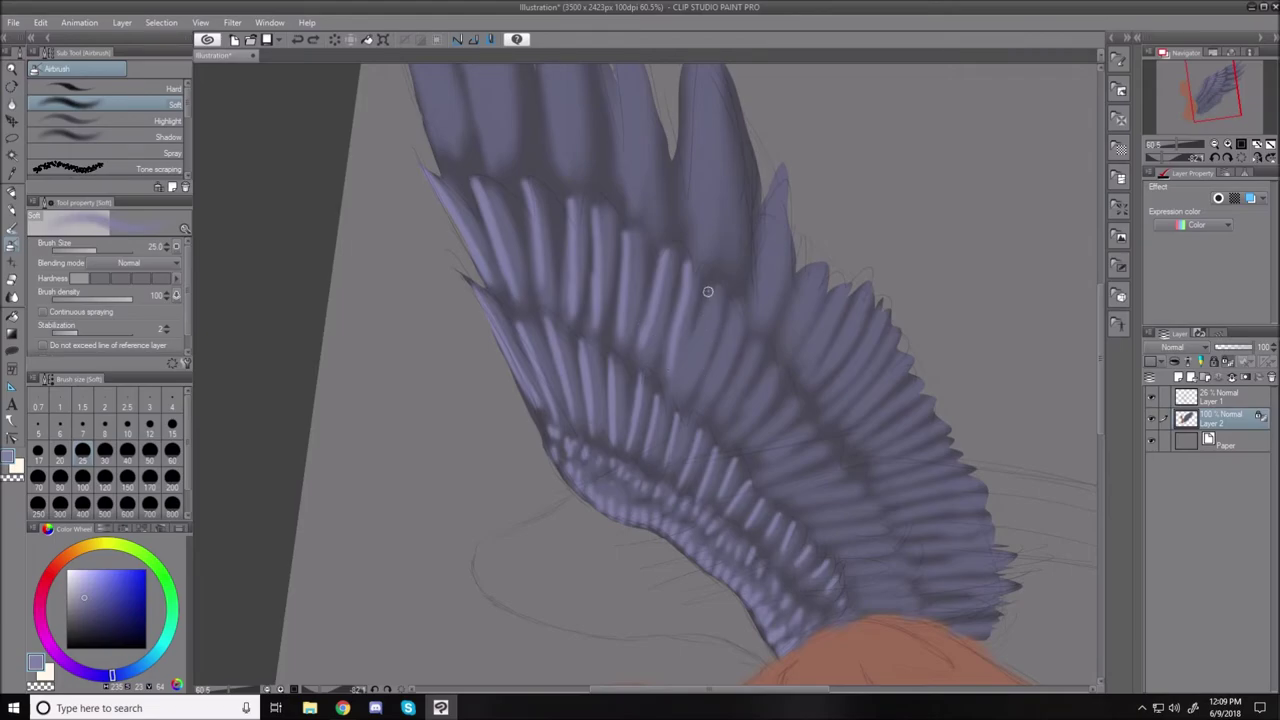
drag(711, 289, 657, 412)
drag(730, 298, 686, 419)
drag(728, 307, 719, 360)
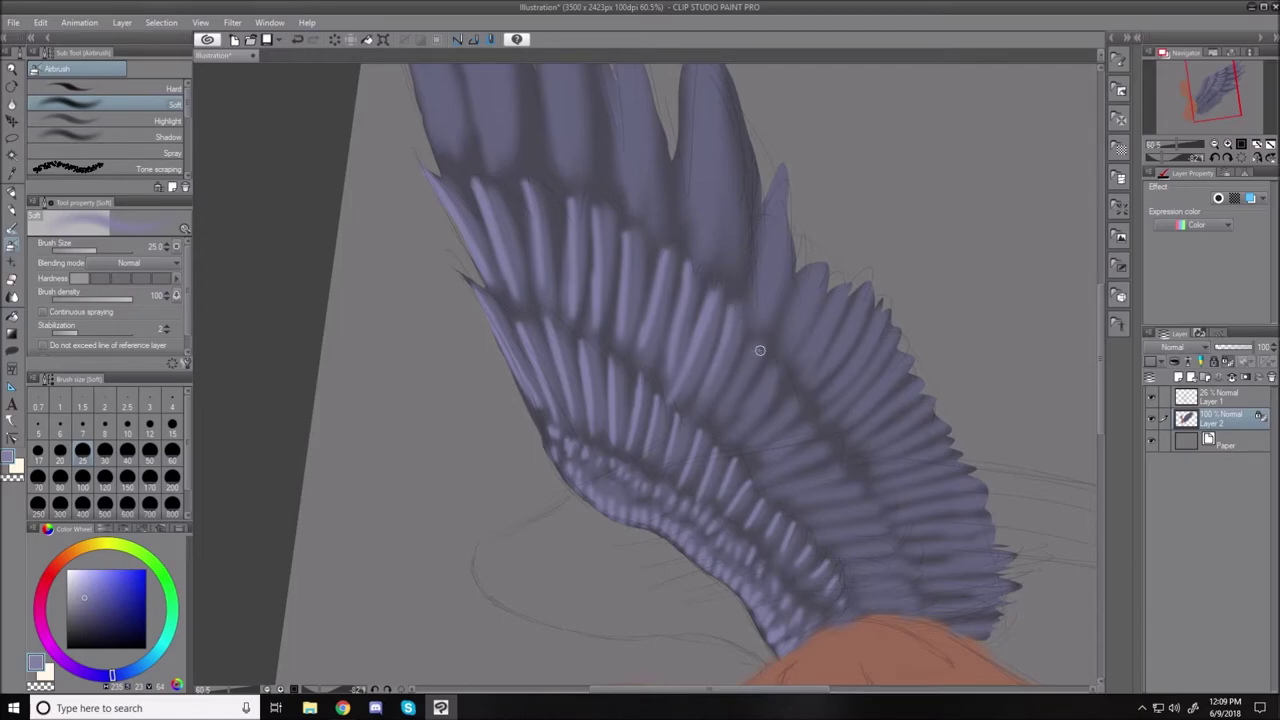
drag(753, 339, 719, 413)
key(bracketleft)
mouse_move(733, 433)
mouse_down()
mouse_move(776, 420)
mouse_move(790, 399)
mouse_move(743, 449)
mouse_move(788, 395)
mouse_move(739, 455)
mouse_move(800, 428)
mouse_move(788, 462)
mouse_move(820, 450)
mouse_move(752, 475)
mouse_move(839, 469)
mouse_move(771, 499)
mouse_move(857, 480)
mouse_move(810, 500)
mouse_up()
Highlight the last short feathers of the middle row down to the figure's shoulder at size 17.
key(shift+space)
drag(612, 311, 574, 368)
key(bracketleft)
drag(879, 278, 856, 328)
drag(904, 282, 882, 321)
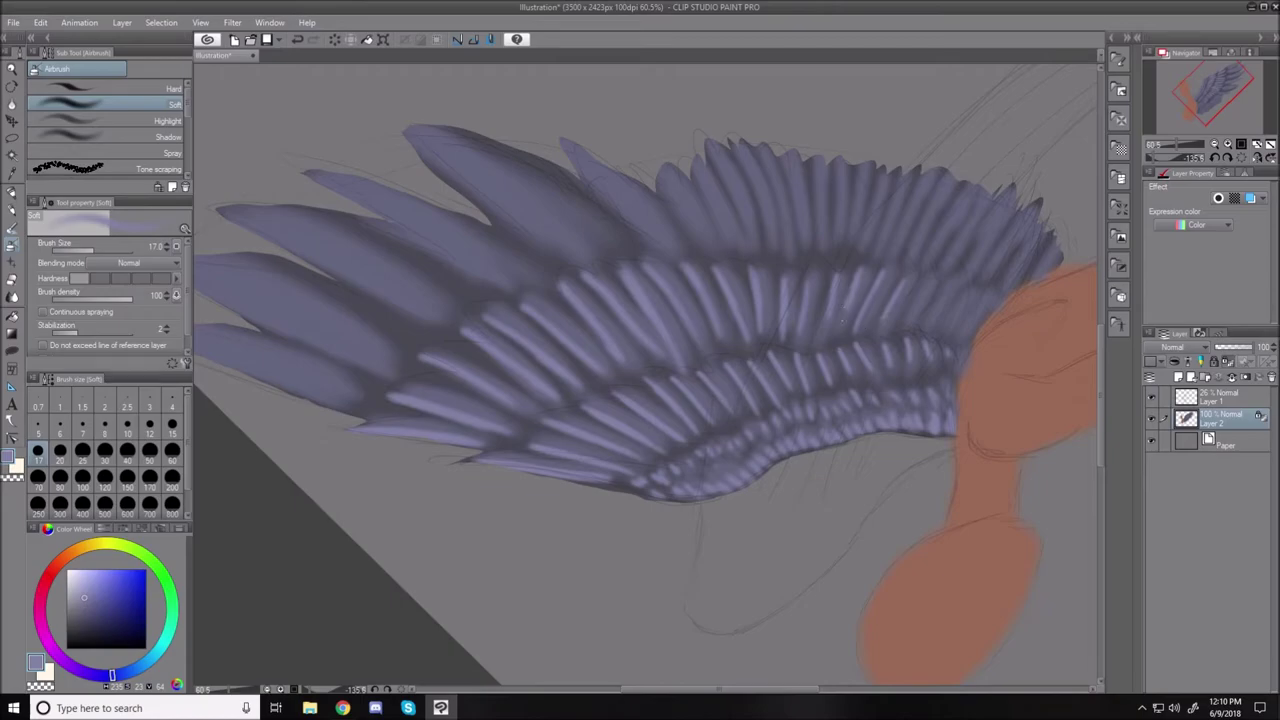
mouse_move(929, 280)
mouse_down()
mouse_move(904, 315)
mouse_move(921, 288)
mouse_move(905, 293)
mouse_move(910, 272)
mouse_move(926, 303)
mouse_move(943, 289)
mouse_move(946, 309)
mouse_move(965, 290)
mouse_move(947, 318)
mouse_move(977, 293)
mouse_move(949, 330)
mouse_move(976, 314)
mouse_up()
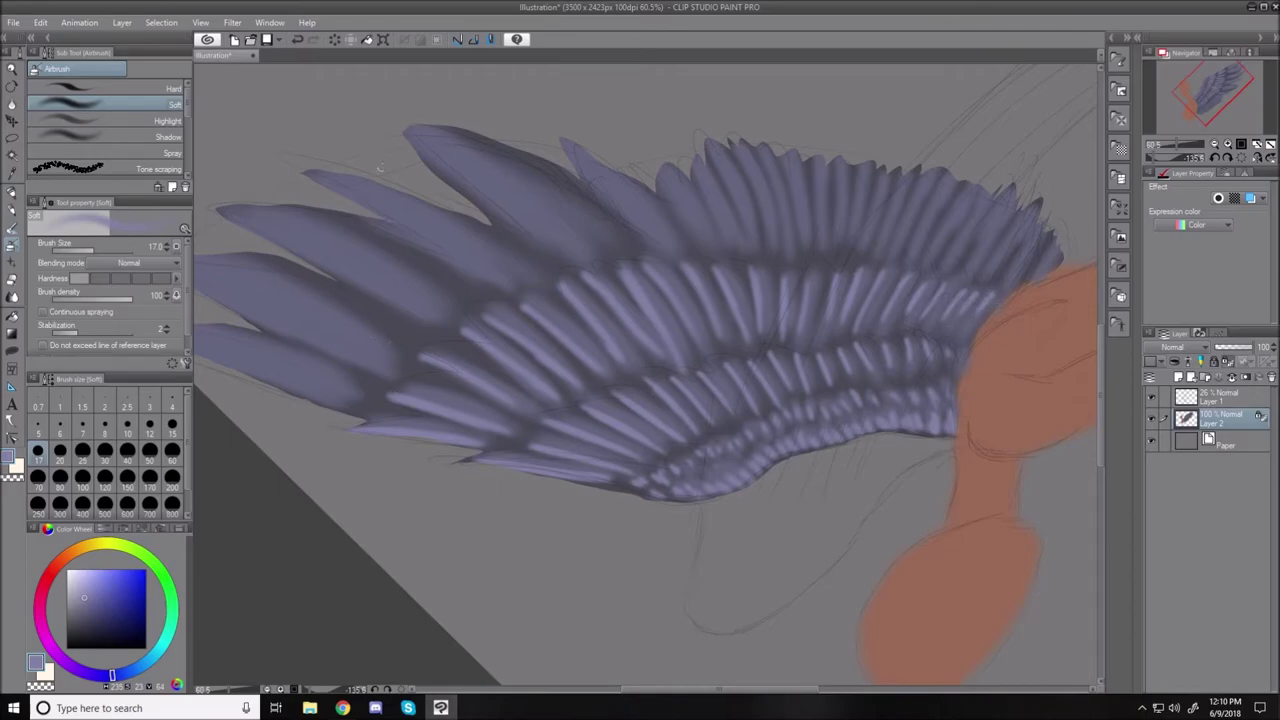
Highlight the three outermost long feathers at the wing tip with the soft airbrush at size 50.
key(shift+space)
drag(320, 131, 520, 112)
key(bracketright)
key(bracketright)
key(bracketright)
key(bracketright)
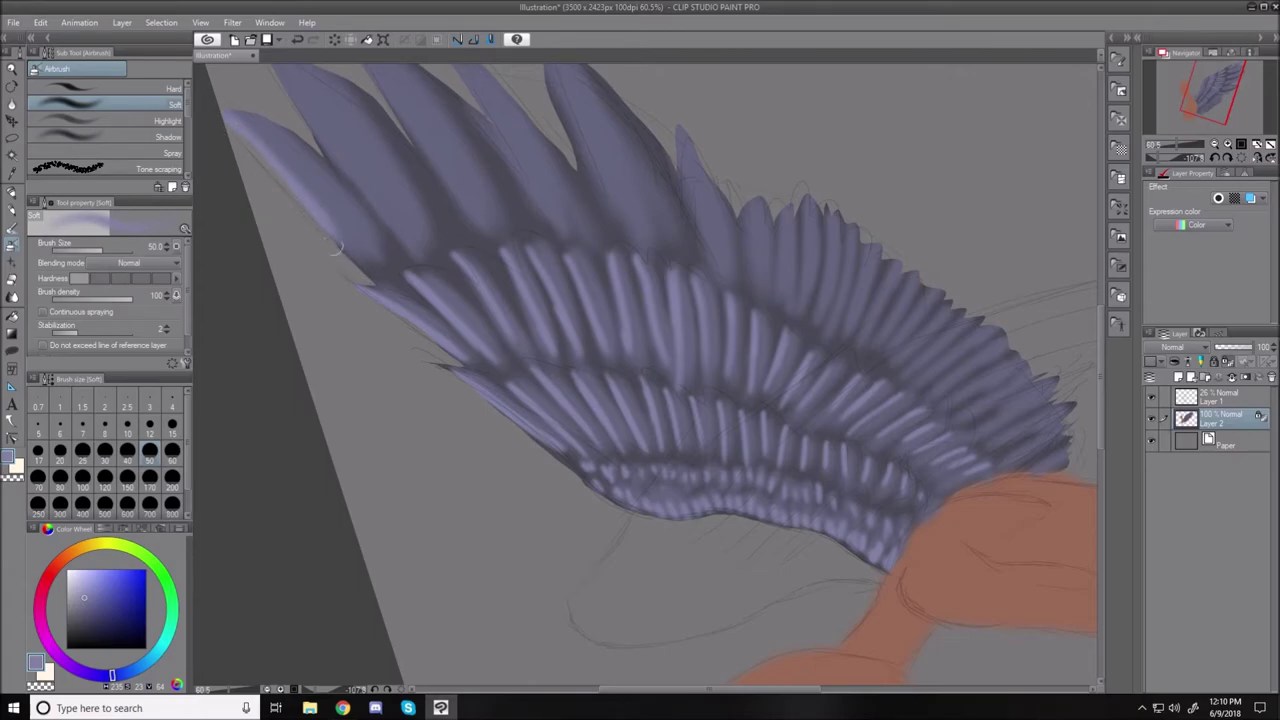
scroll(1102, 382, up, 3)
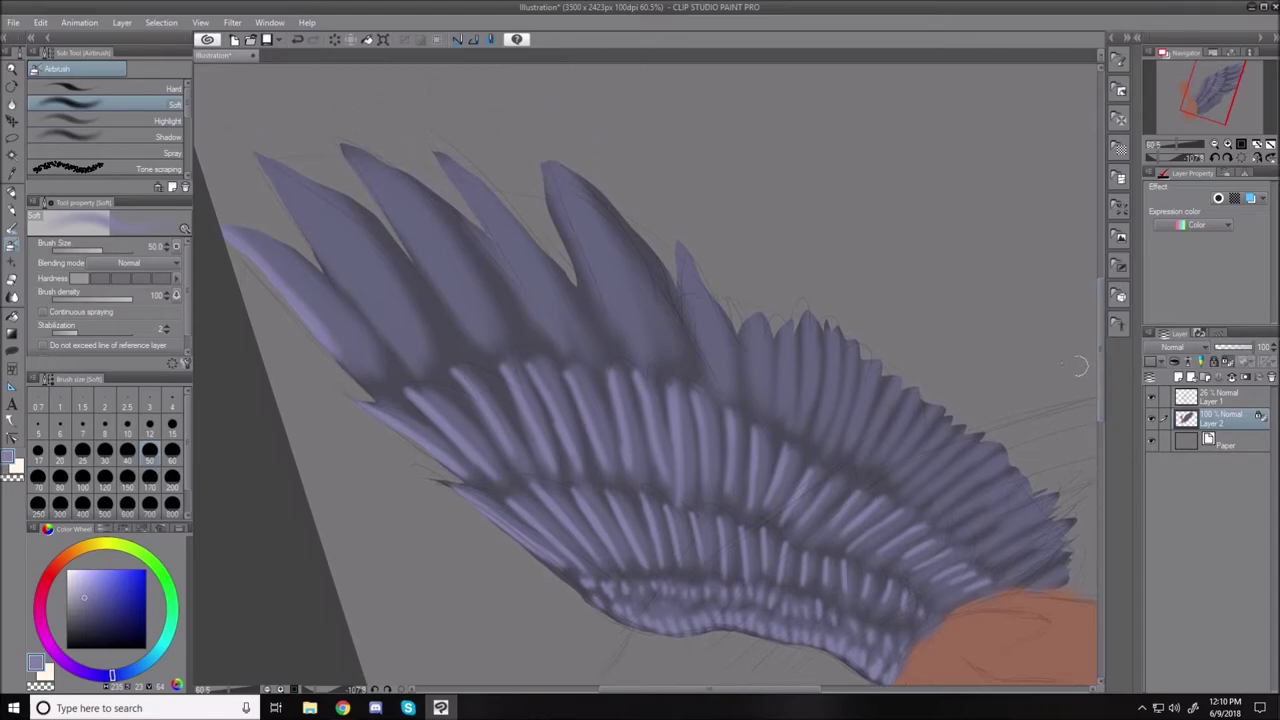
mouse_move(244, 142)
mouse_down()
mouse_move(293, 204)
mouse_move(292, 190)
mouse_move(264, 178)
mouse_move(377, 313)
mouse_move(257, 162)
mouse_move(395, 345)
mouse_up()
mouse_move(340, 133)
mouse_down()
mouse_move(423, 242)
mouse_move(329, 120)
mouse_move(477, 329)
mouse_up()
drag(378, 205, 467, 322)
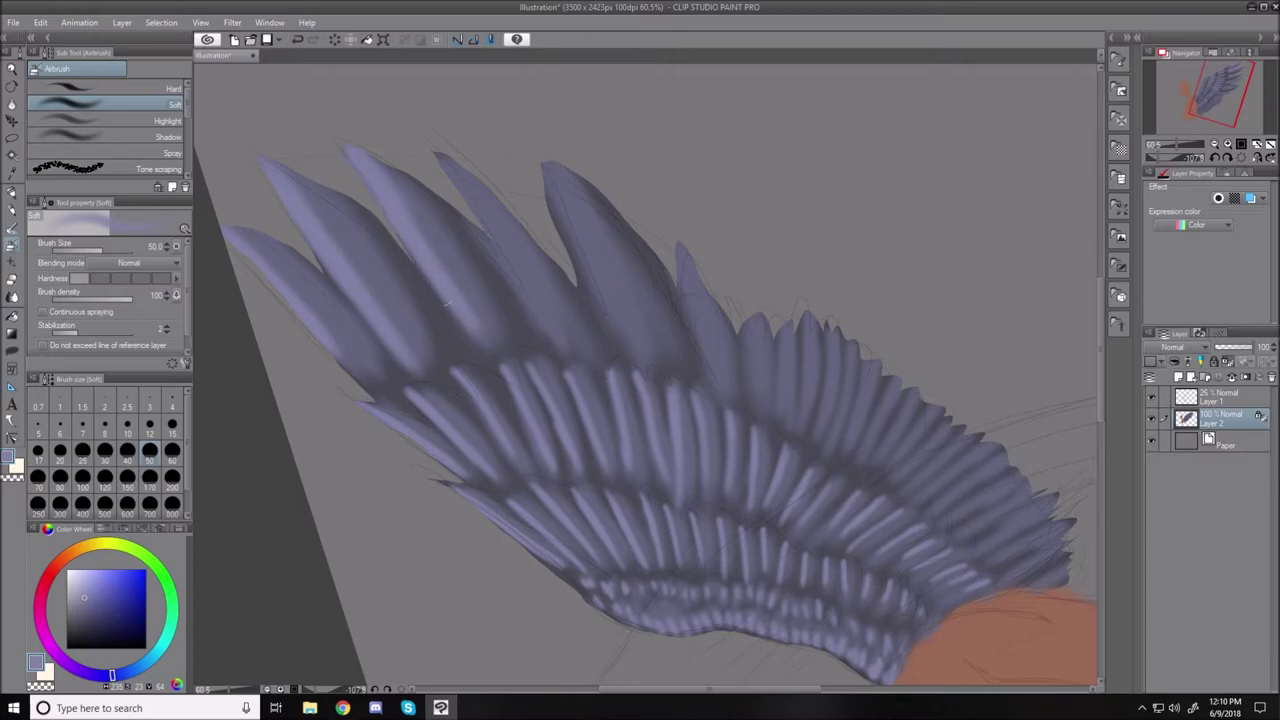
Highlight the narrow fourth long feather and the broad fifth one beside it at size 50.
drag(431, 142, 549, 300)
drag(488, 240, 543, 294)
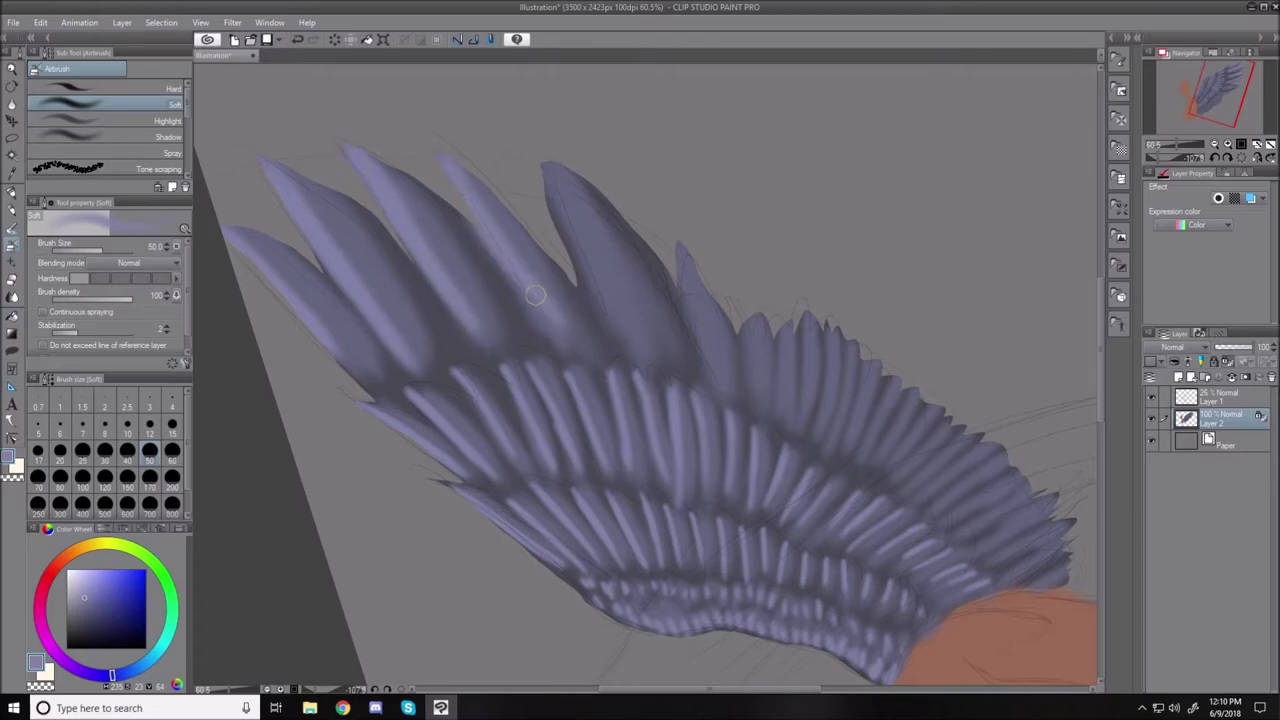
drag(546, 171, 574, 272)
drag(550, 198, 634, 362)
drag(594, 272, 640, 366)
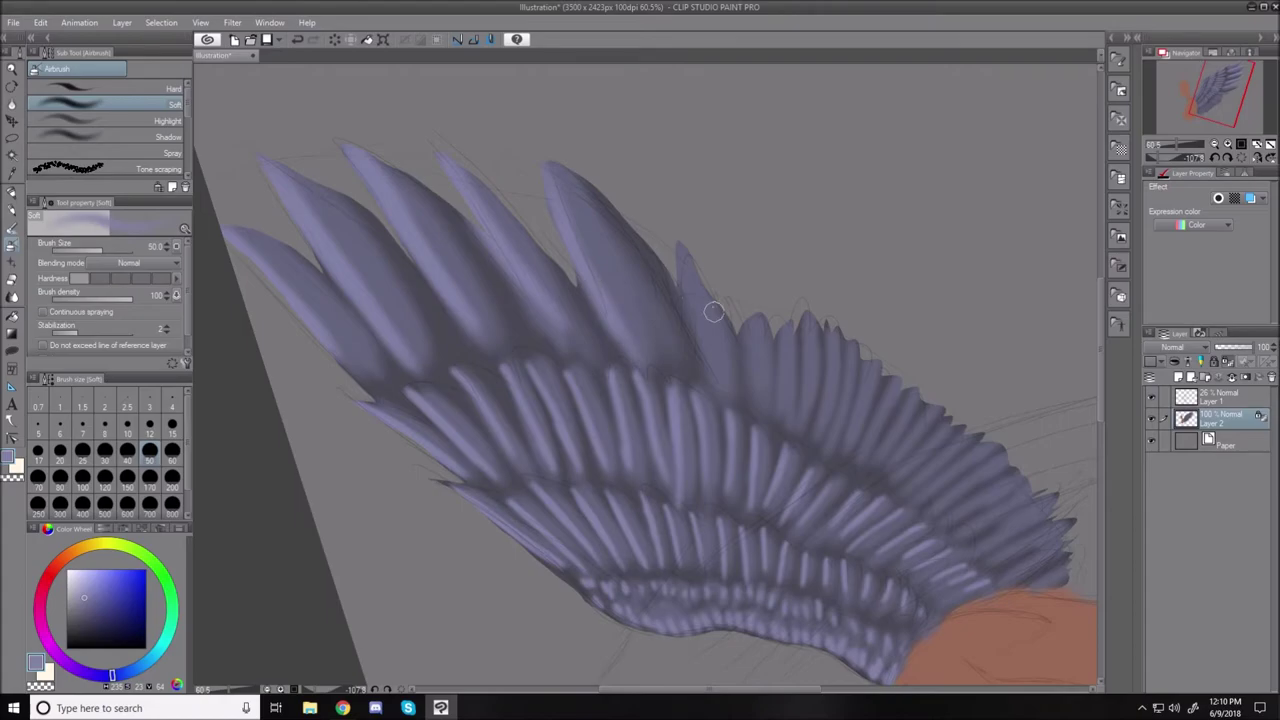
Highlight the short pointed feather and the first trailing-edge feathers next to it at size 25.
key([)
key([)
key([)
mouse_move(668, 238)
mouse_down()
mouse_move(732, 398)
mouse_move(697, 316)
mouse_move(751, 368)
mouse_move(761, 410)
mouse_up()
drag(752, 346, 759, 408)
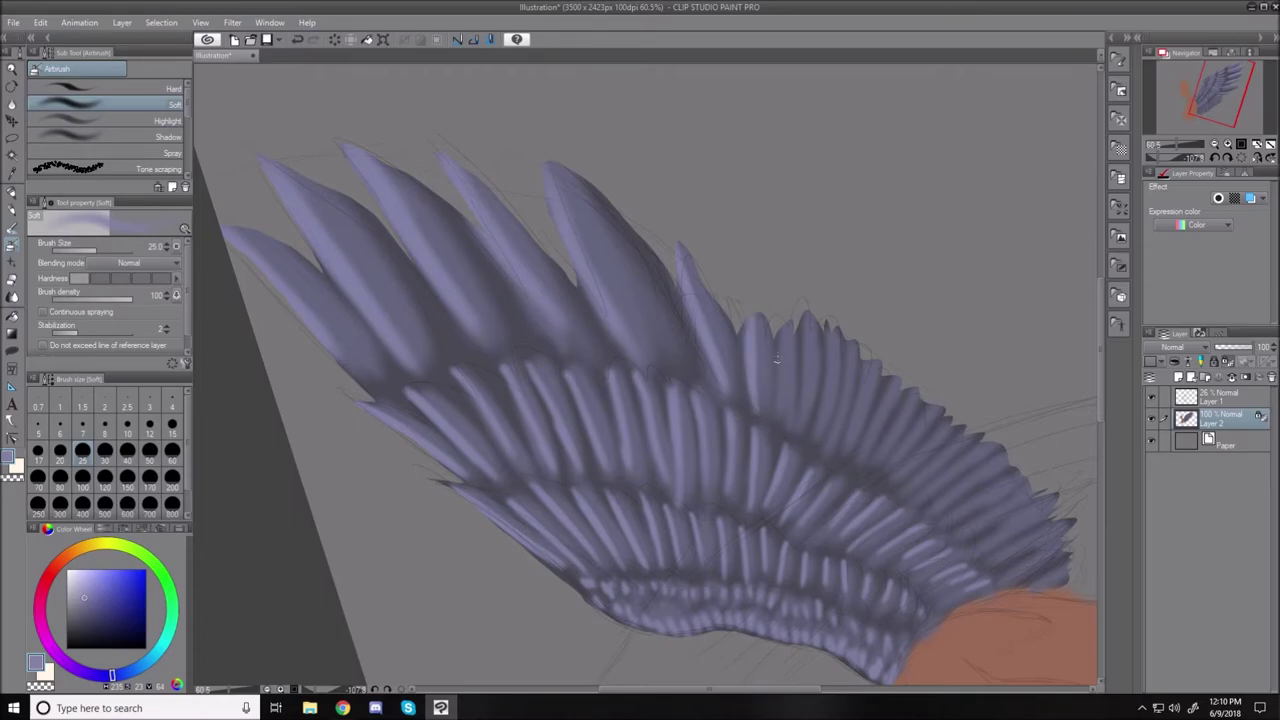
drag(780, 326, 784, 335)
drag(803, 320, 806, 439)
mouse_move(827, 331)
mouse_down()
mouse_move(831, 395)
mouse_move(813, 444)
mouse_up()
Highlight the next narrow feathers along the trailing edge, reducing the brush to size 17 and then 12.
key(bracketleft)
key(bracketleft)
key(bracketleft)
key(bracketleft)
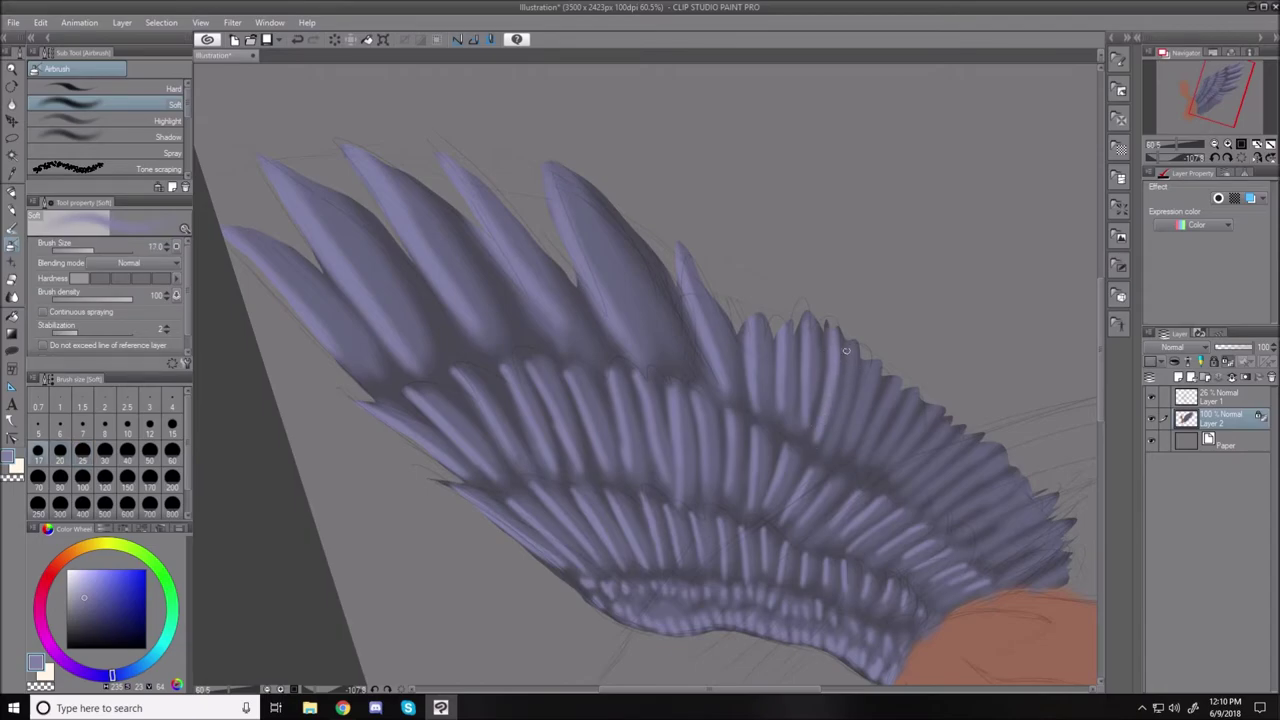
drag(850, 356, 830, 448)
drag(870, 364, 842, 466)
drag(894, 380, 868, 442)
mouse_move(916, 396)
mouse_down()
mouse_move(890, 436)
mouse_move(893, 462)
mouse_up()
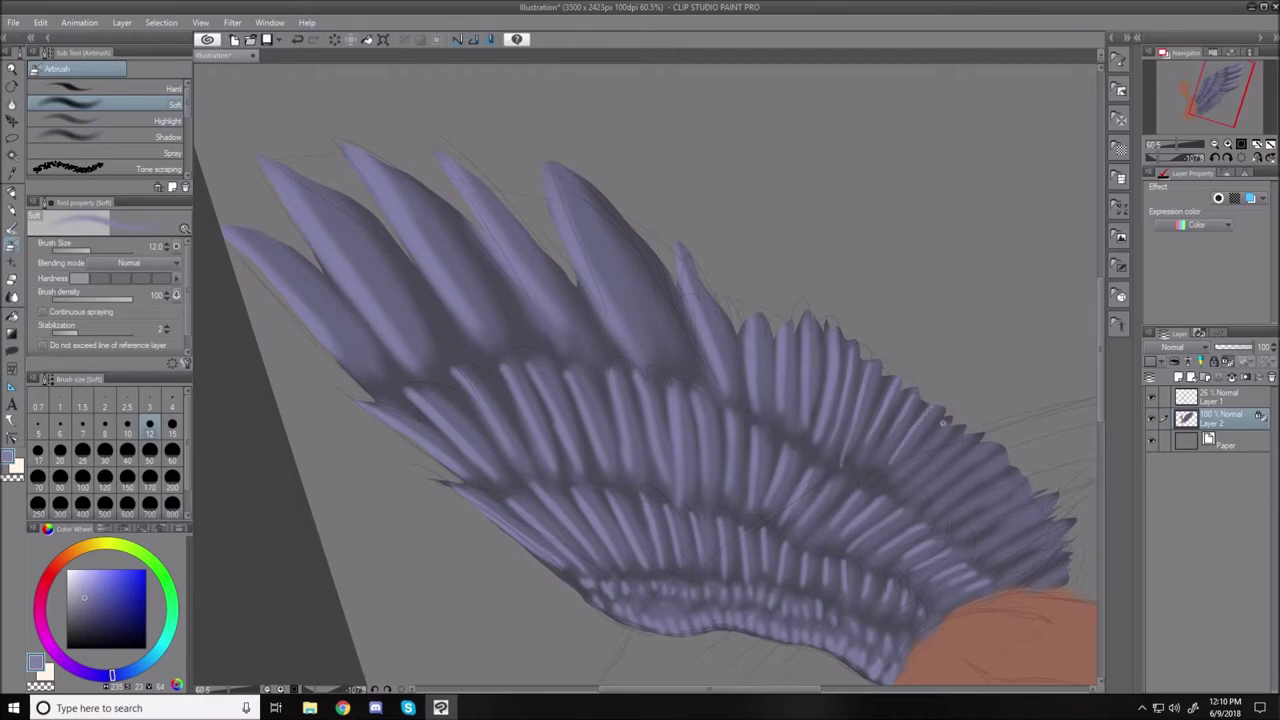
Highlight the remaining trailing-edge feathers down to the figure's back at size 12.
drag(948, 425, 911, 488)
drag(972, 455, 923, 495)
drag(1003, 460, 932, 504)
mouse_move(1020, 480)
mouse_down()
mouse_move(979, 503)
mouse_move(1032, 496)
mouse_move(960, 524)
mouse_up()
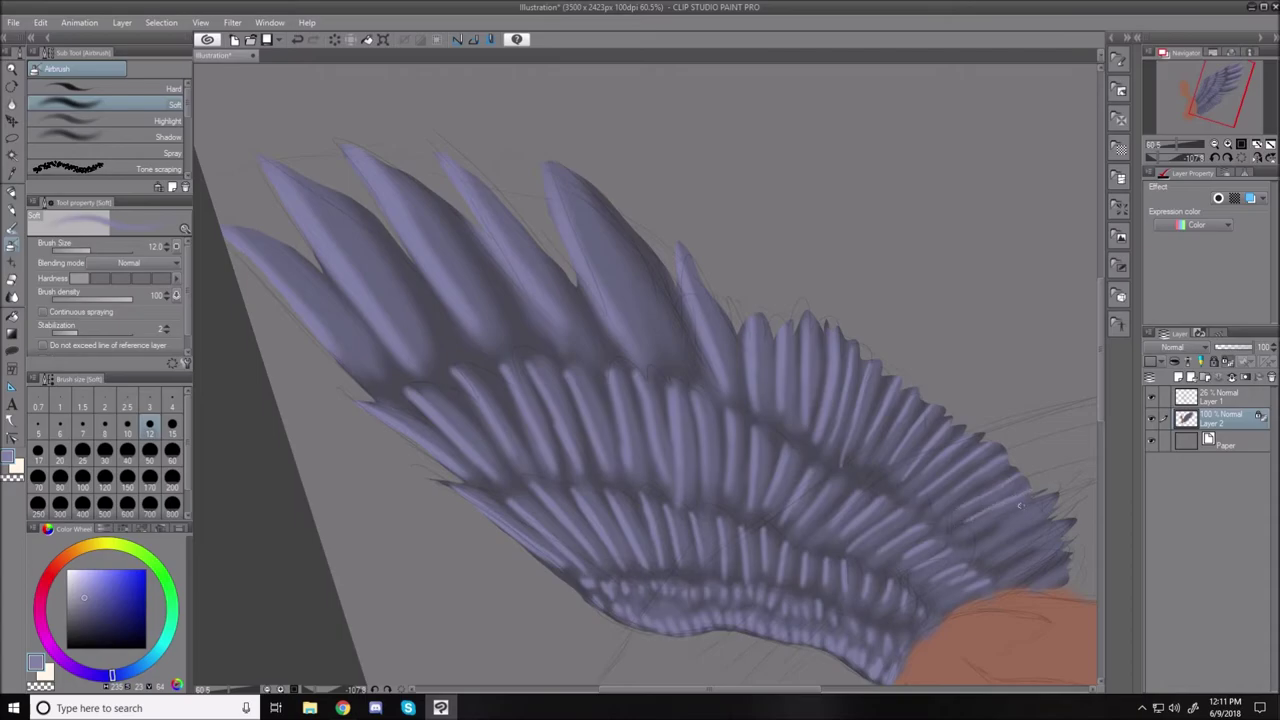
mouse_move(1040, 508)
mouse_down()
mouse_move(993, 543)
mouse_move(1057, 530)
mouse_move(982, 567)
mouse_move(1060, 536)
mouse_move(992, 578)
mouse_move(1060, 567)
mouse_move(1032, 586)
mouse_up()
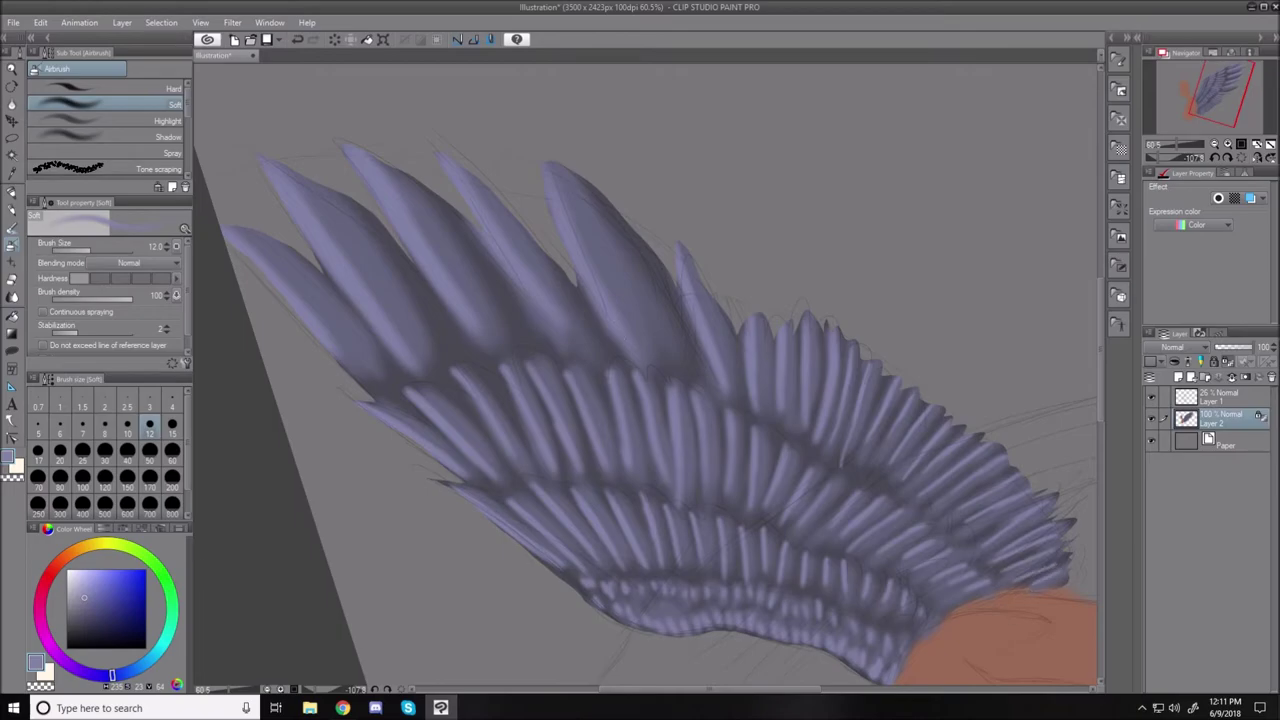
Turn the canvas upright and lighten the wing's leading edge around the bend with a much larger soft airbrush.
key(r)
mouse_move(571, 114)
mouse_down()
mouse_move(857, 220)
mouse_move(869, 452)
mouse_up()
key(b)
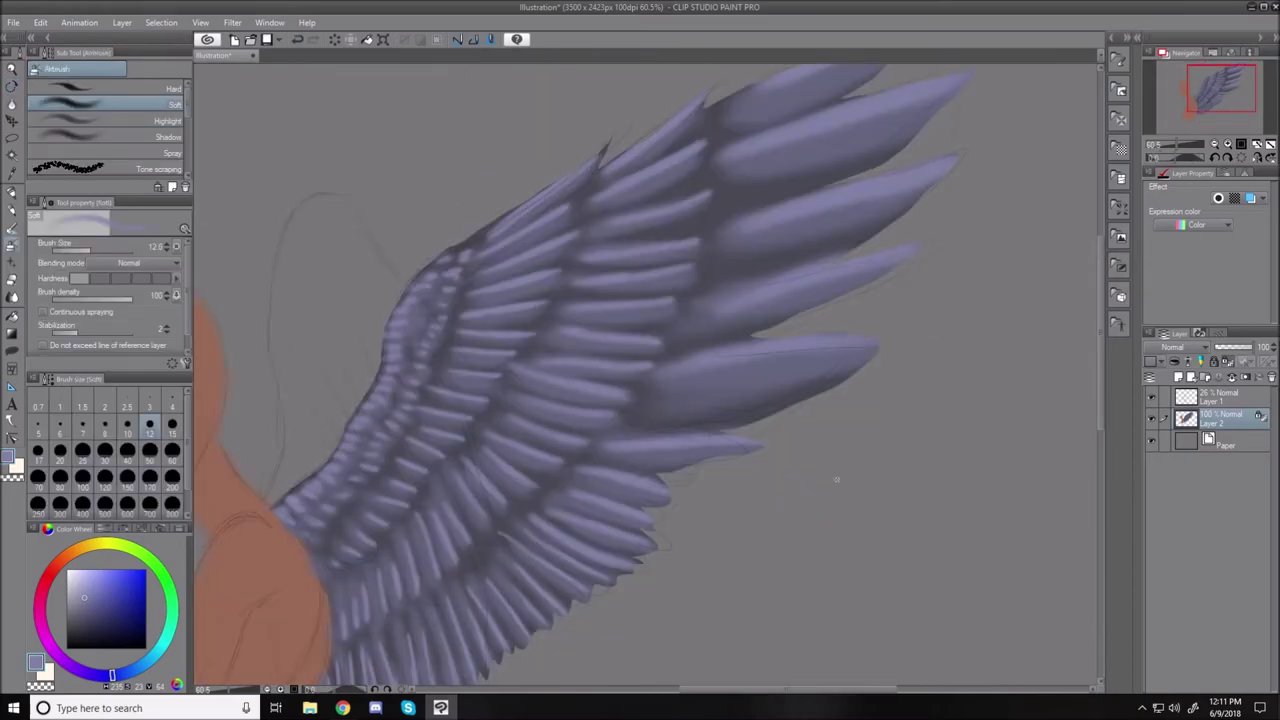
scroll(836, 480, down, 2)
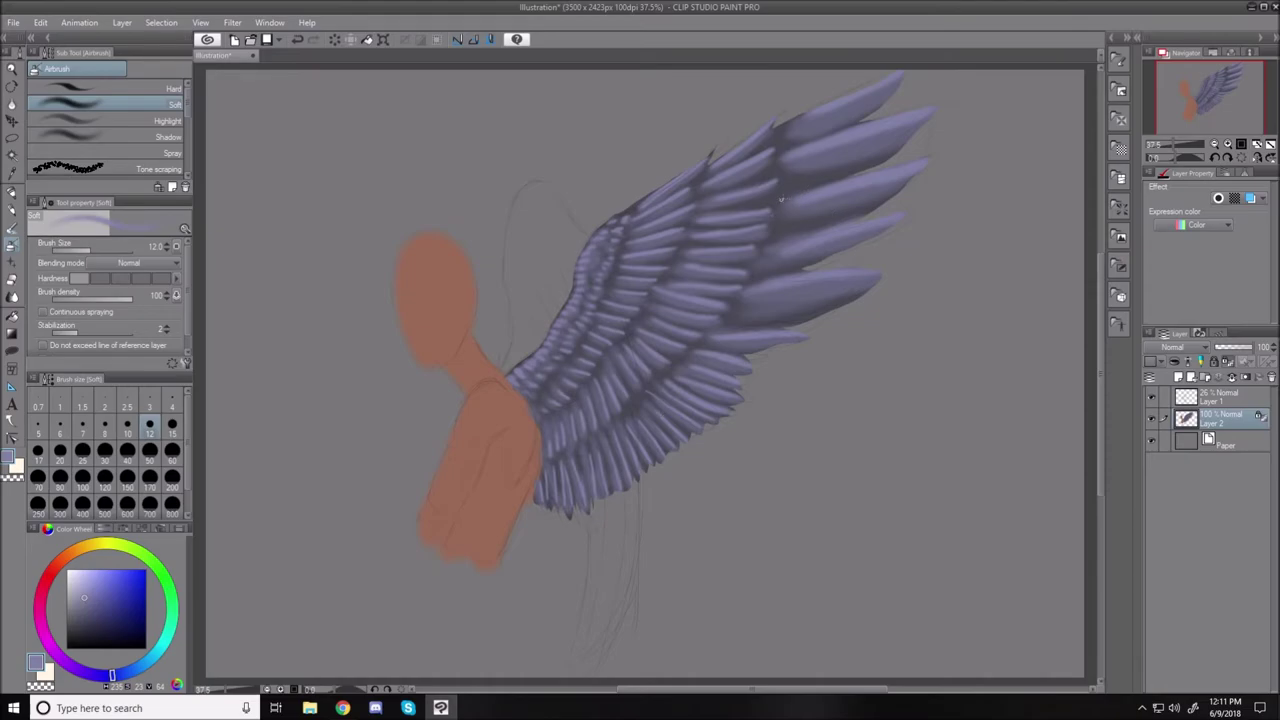
key(bracketright)
key(bracketright)
key(bracketright)
key(bracketright)
key(bracketright)
key(bracketright)
key(bracketright)
key(bracketright)
key(bracketright)
key(bracketright)
key(bracketright)
key(bracketright)
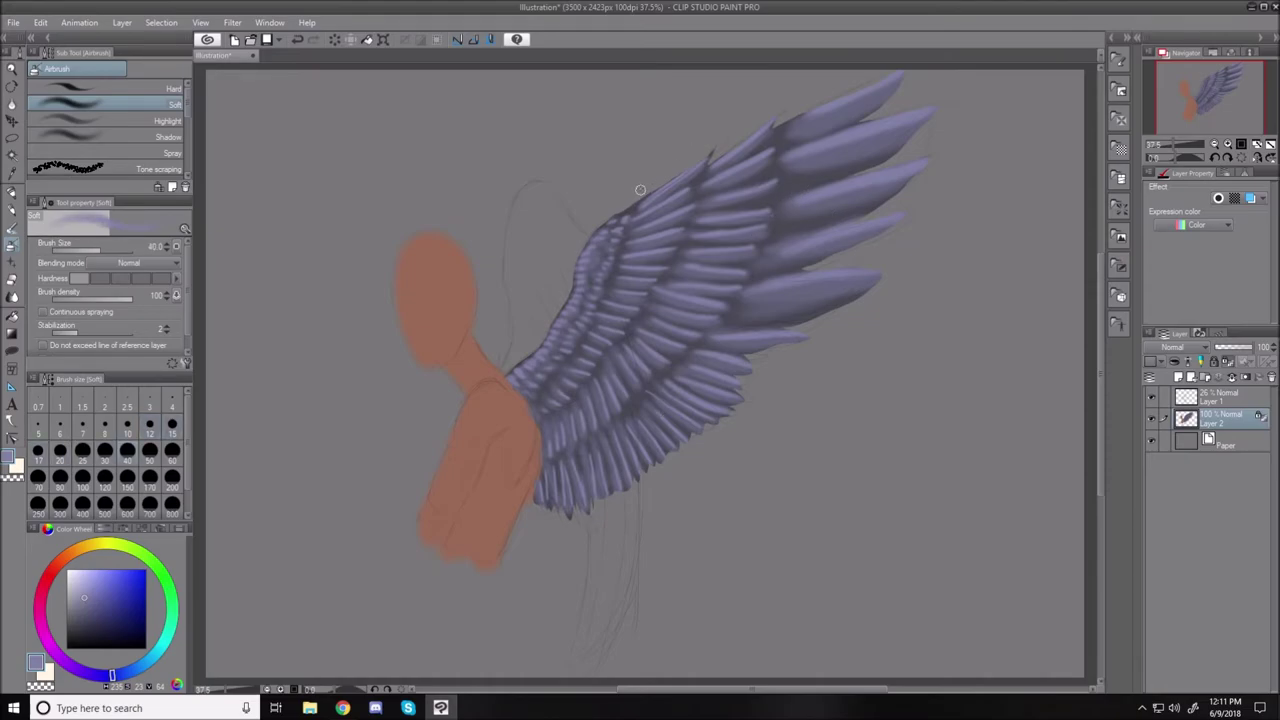
key(bracketright)
key(bracketright)
key(bracketright)
mouse_move(574, 240)
mouse_down()
mouse_move(700, 148)
mouse_move(691, 163)
mouse_move(888, 68)
mouse_move(699, 150)
mouse_move(578, 248)
mouse_move(662, 162)
mouse_move(614, 200)
mouse_move(629, 202)
mouse_move(592, 240)
mouse_move(691, 212)
mouse_move(699, 226)
mouse_move(676, 188)
mouse_up()
Lighten the wing's upper half and the long feathers' bases at size 500, and check the painting with the sketch layer hidden.
key(bracketright)
key(bracketright)
key(bracketright)
key(bracketright)
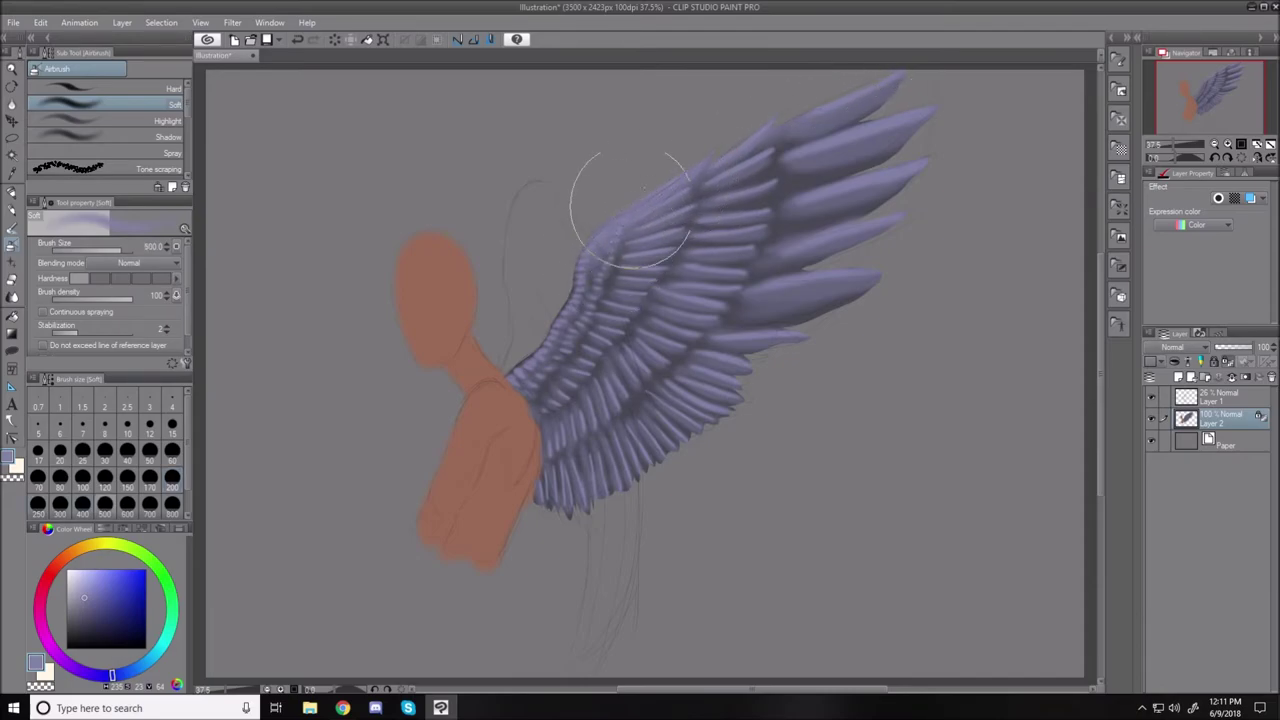
mouse_move(686, 126)
mouse_down()
mouse_move(728, 162)
mouse_move(814, 86)
mouse_move(790, 150)
mouse_move(628, 286)
mouse_move(742, 193)
mouse_move(809, 109)
mouse_move(620, 358)
mouse_move(609, 229)
mouse_move(564, 274)
mouse_up()
drag(786, 200, 812, 238)
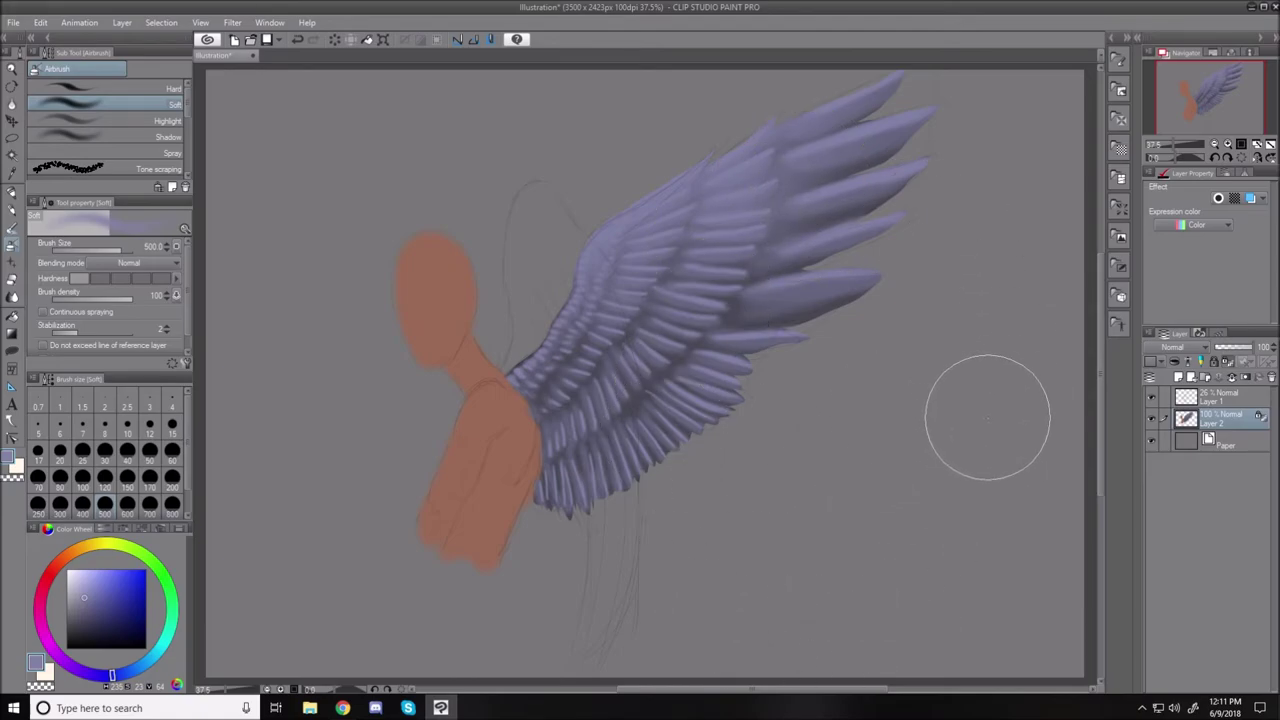
mouse_move(778, 158)
mouse_down()
mouse_move(722, 172)
mouse_move(801, 138)
mouse_move(683, 270)
mouse_move(664, 318)
mouse_move(649, 242)
mouse_move(621, 237)
mouse_move(609, 265)
mouse_move(637, 204)
mouse_move(644, 240)
mouse_move(754, 155)
mouse_move(764, 255)
mouse_move(850, 178)
mouse_up()
click(1151, 397)
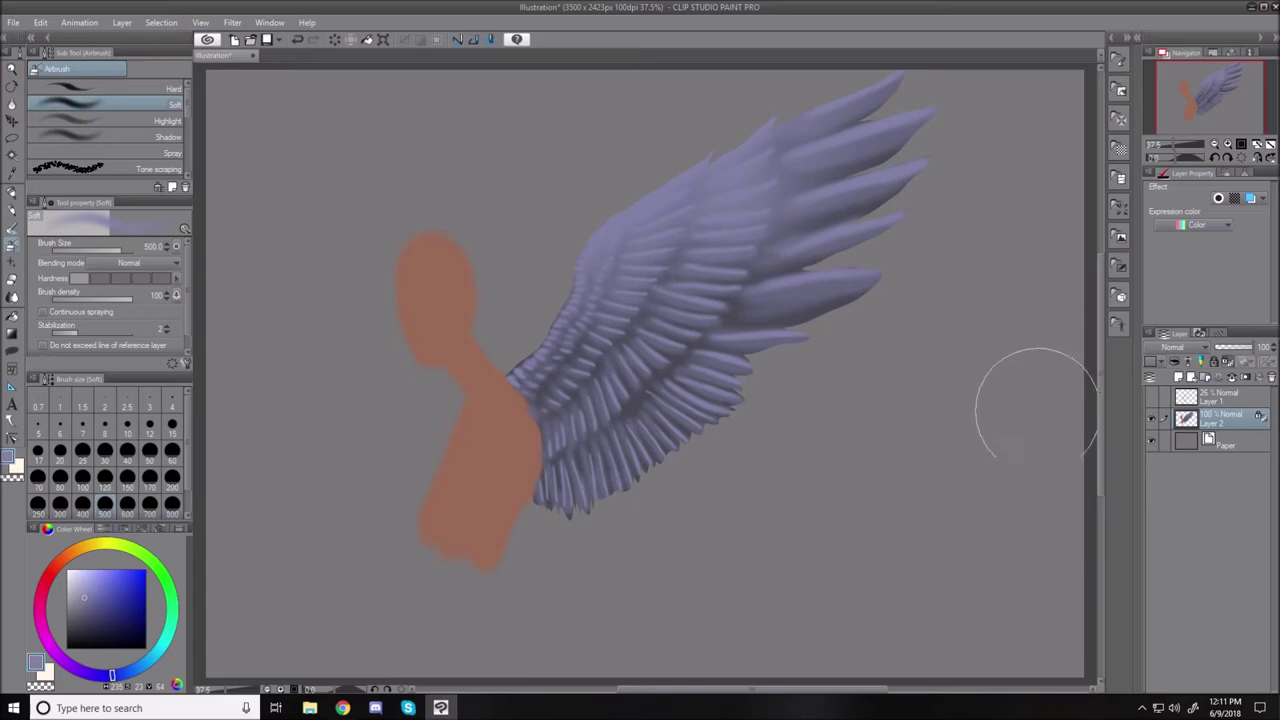
click(1151, 398)
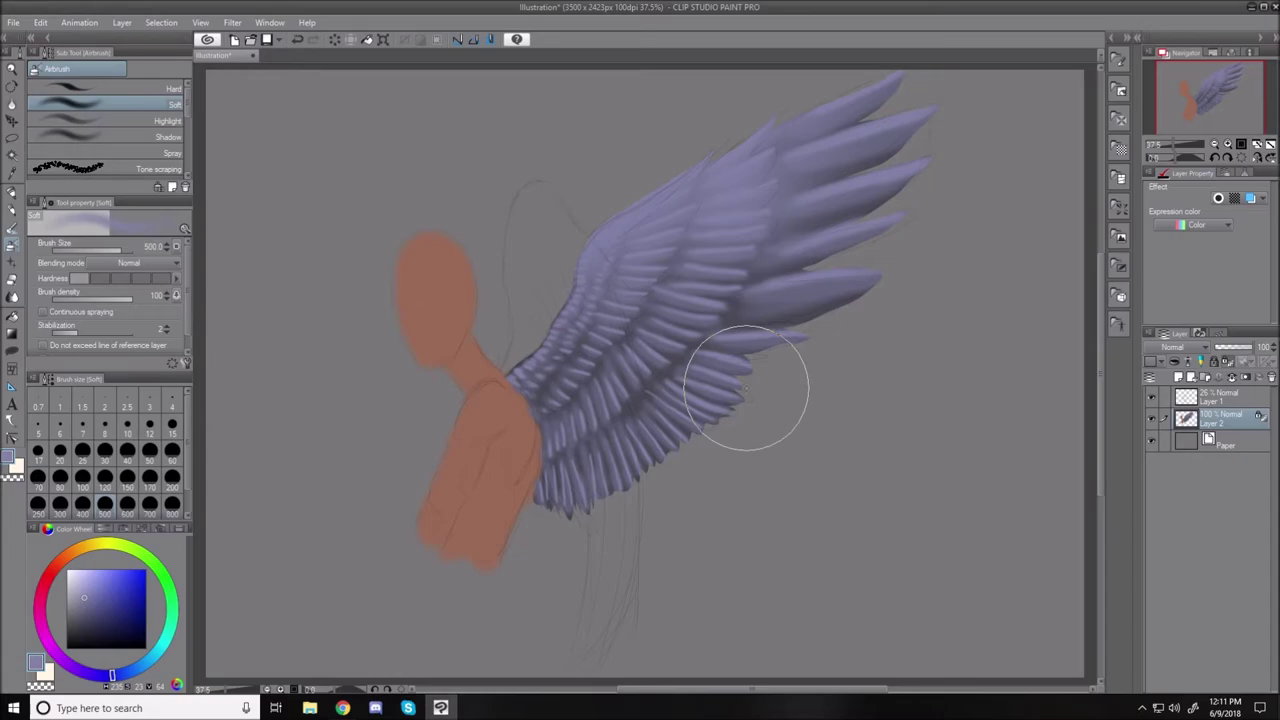
Choose a lighter blue-grey (H 235, S 28, V 74) and draw thin highlight streaks along the lower long feathers at size 8.
scroll(746, 389, up, 3)
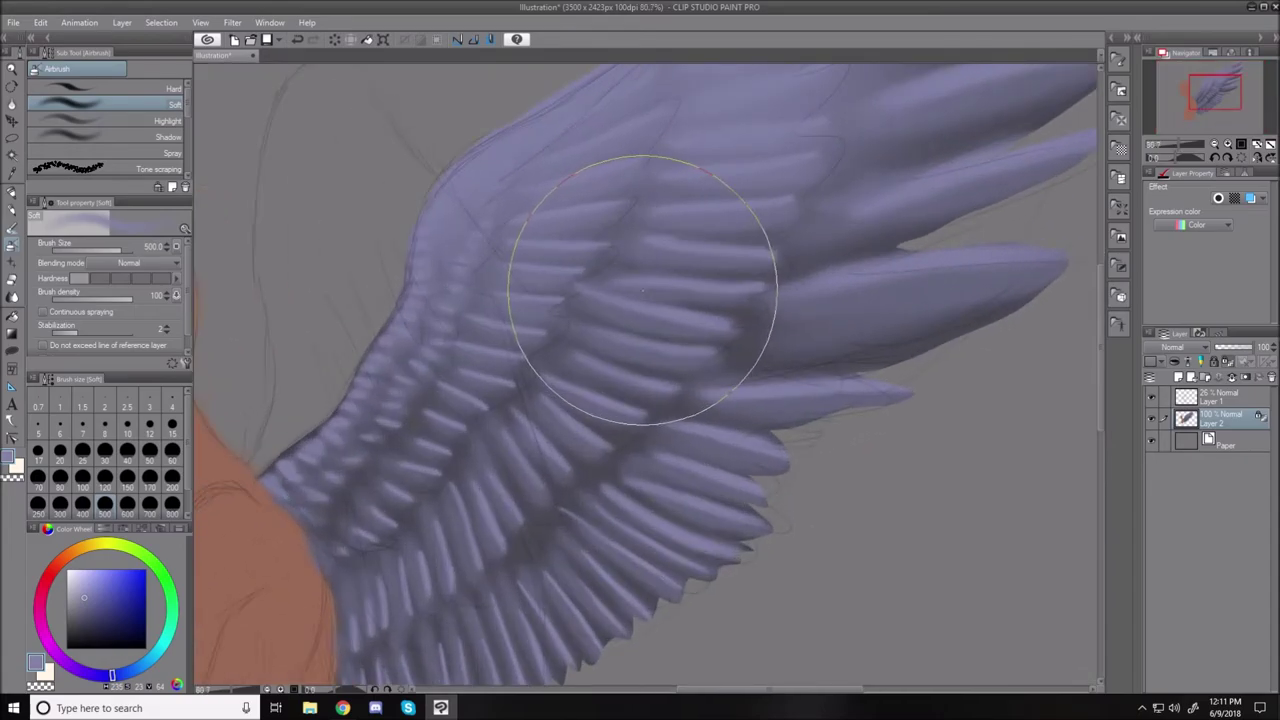
click(88, 590)
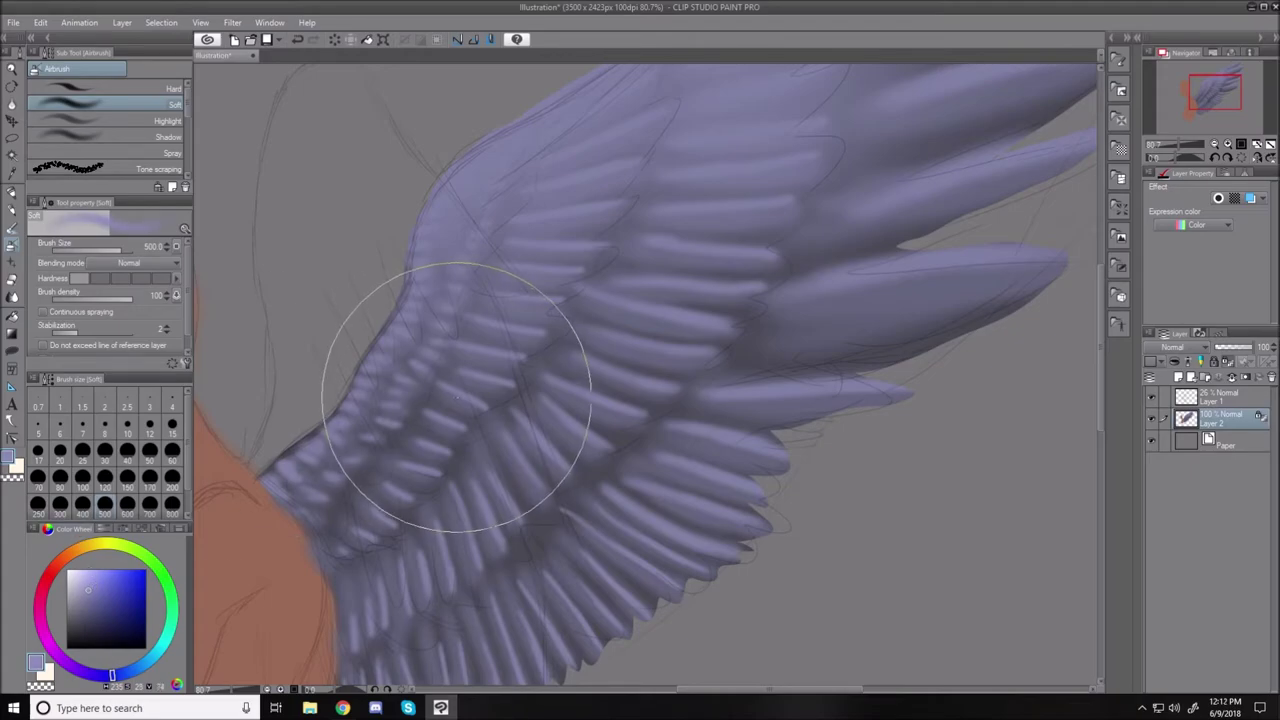
key(bracketleft)
key(bracketleft)
key(bracketleft)
key(bracketleft)
key(bracketleft)
key(bracketleft)
key(bracketleft)
key(bracketleft)
key(bracketleft)
key(bracketleft)
key(bracketleft)
key(bracketleft)
key(bracketleft)
key(bracketleft)
key(bracketleft)
key(bracketleft)
key(bracketleft)
key(bracketleft)
key(bracketleft)
key(bracketleft)
key(bracketleft)
key(bracketleft)
key(bracketleft)
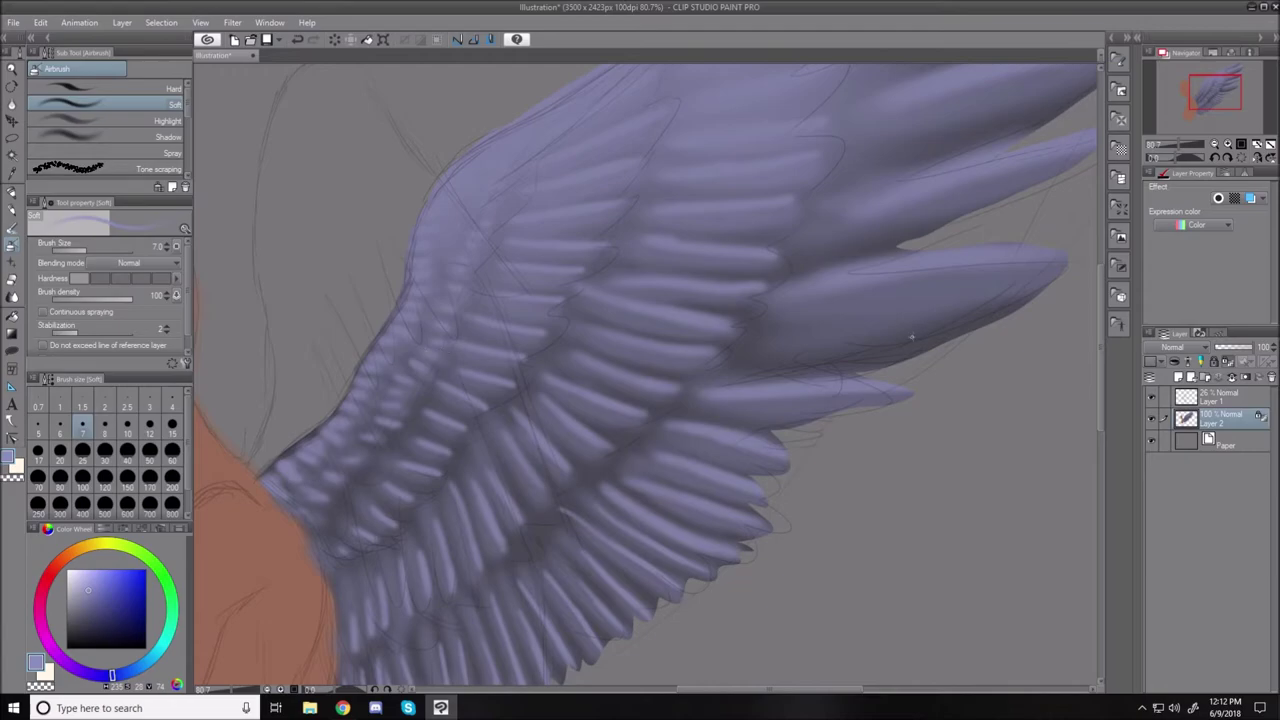
key(bracketright)
drag(856, 290, 970, 275)
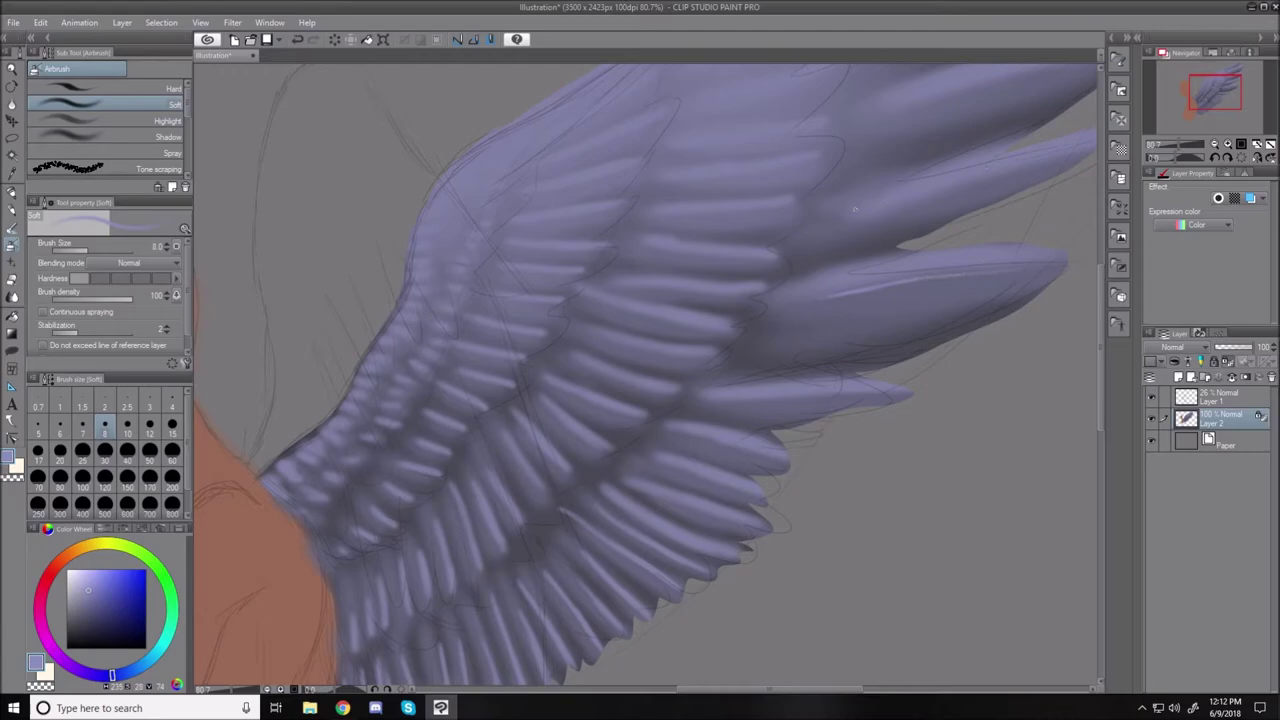
drag(1028, 164, 1062, 152)
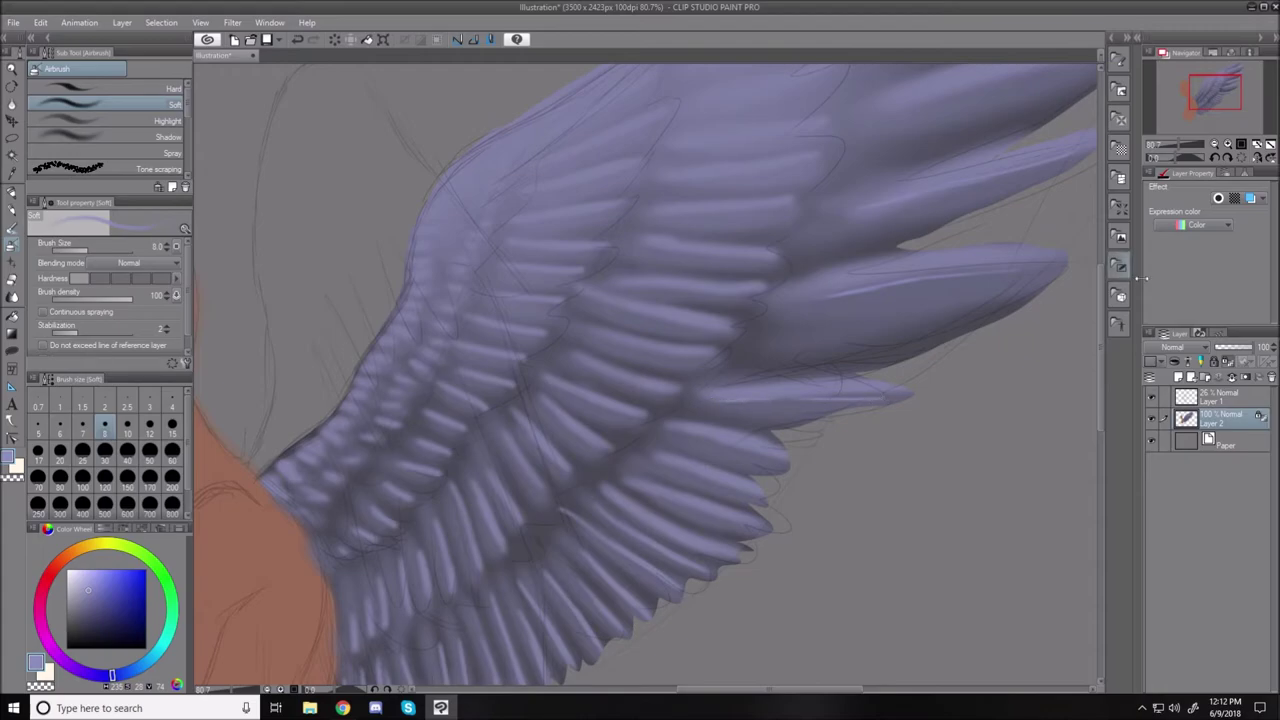
Paint thin light highlight streaks along the long upper flight feathers with the size 8 soft airbrush.
scroll(1102, 381, up, 1)
scroll(1102, 382, up, 5)
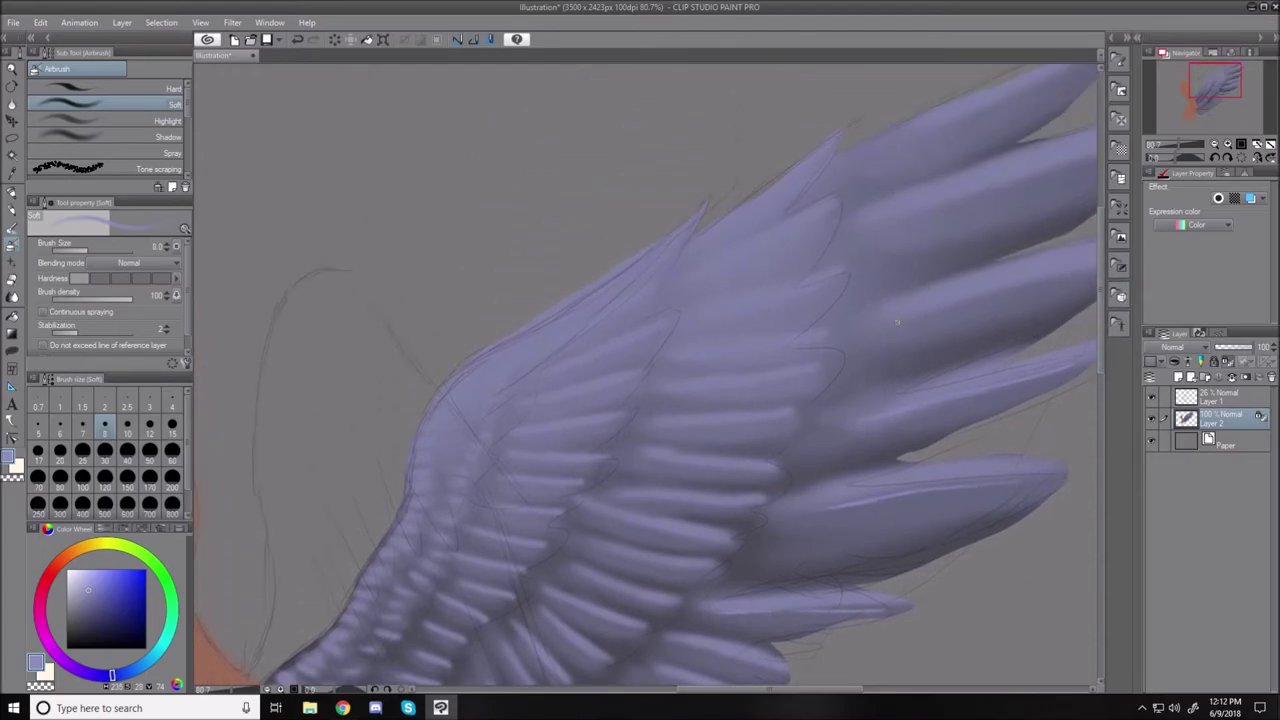
drag(940, 313, 1020, 292)
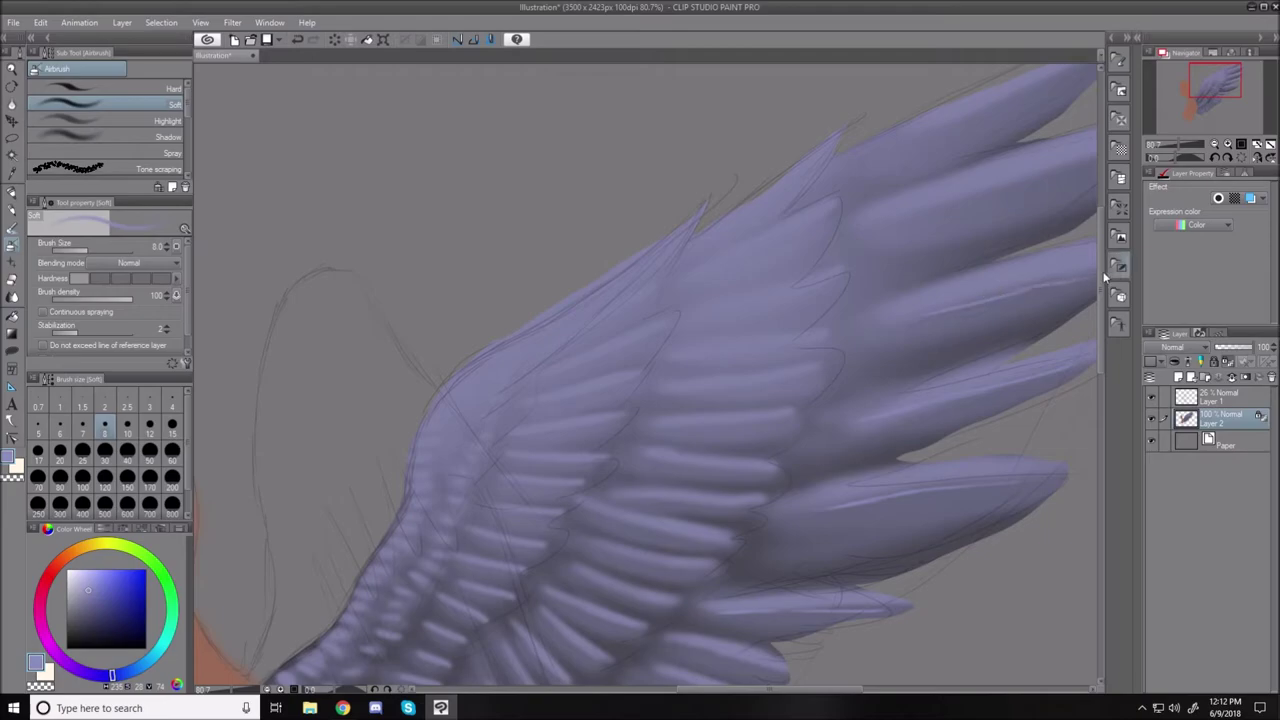
drag(966, 200, 1054, 176)
drag(960, 121, 1040, 89)
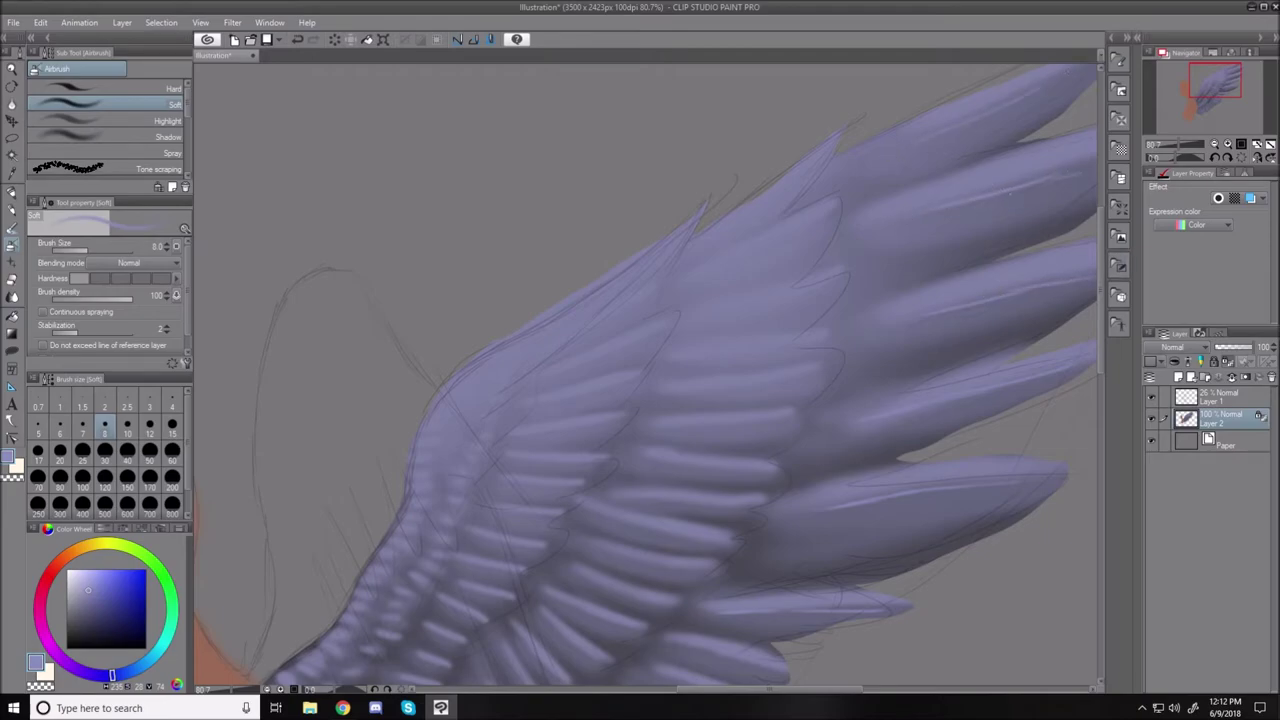
Paint wispy strokes past the tips of the upper flight feathers and hide the sketch on Layer 1.
key(ctrl+0)
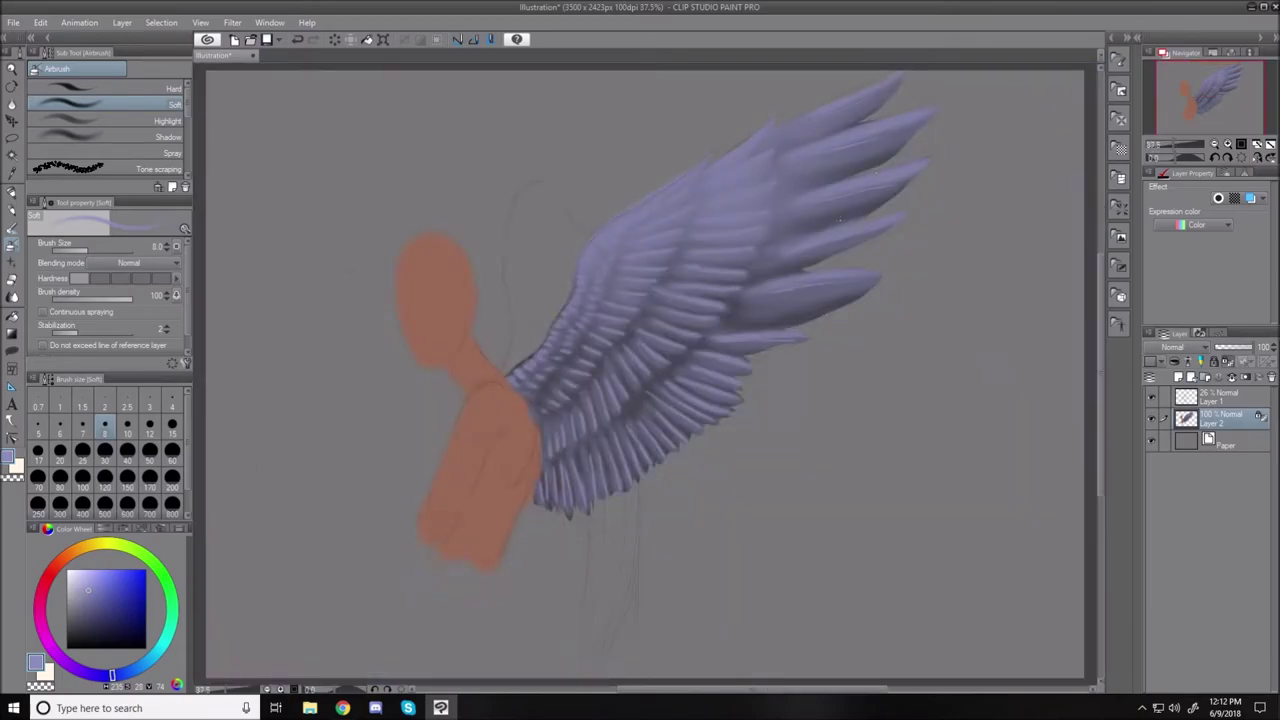
scroll(871, 192, up, 4)
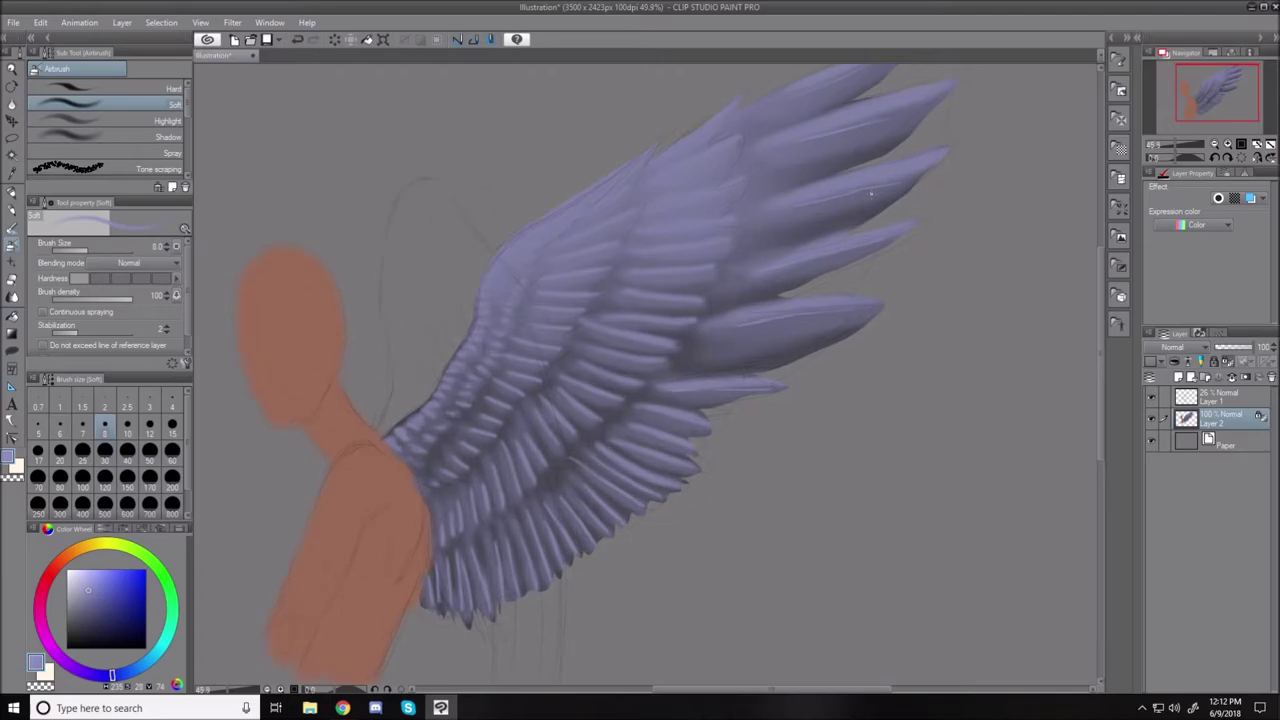
drag(1099, 433, 1097, 382)
scroll(935, 341, up, 3)
scroll(937, 342, down, 2)
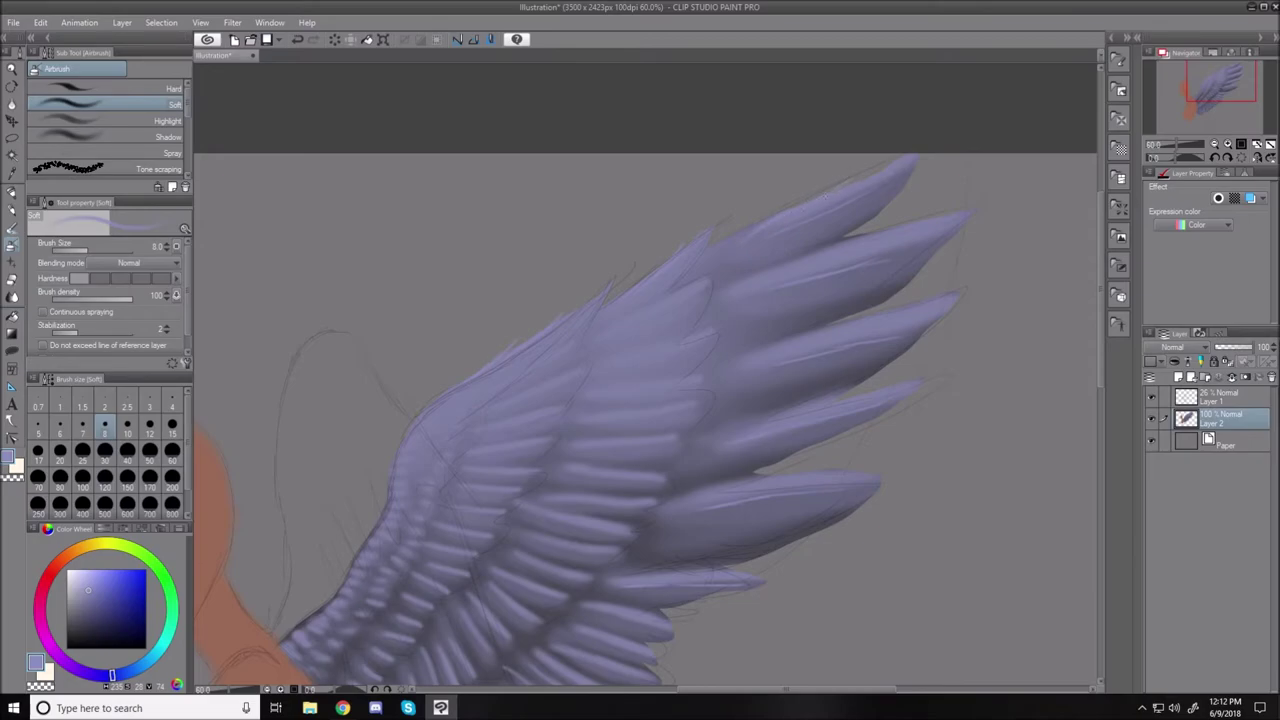
drag(872, 231, 938, 203)
click(1152, 398)
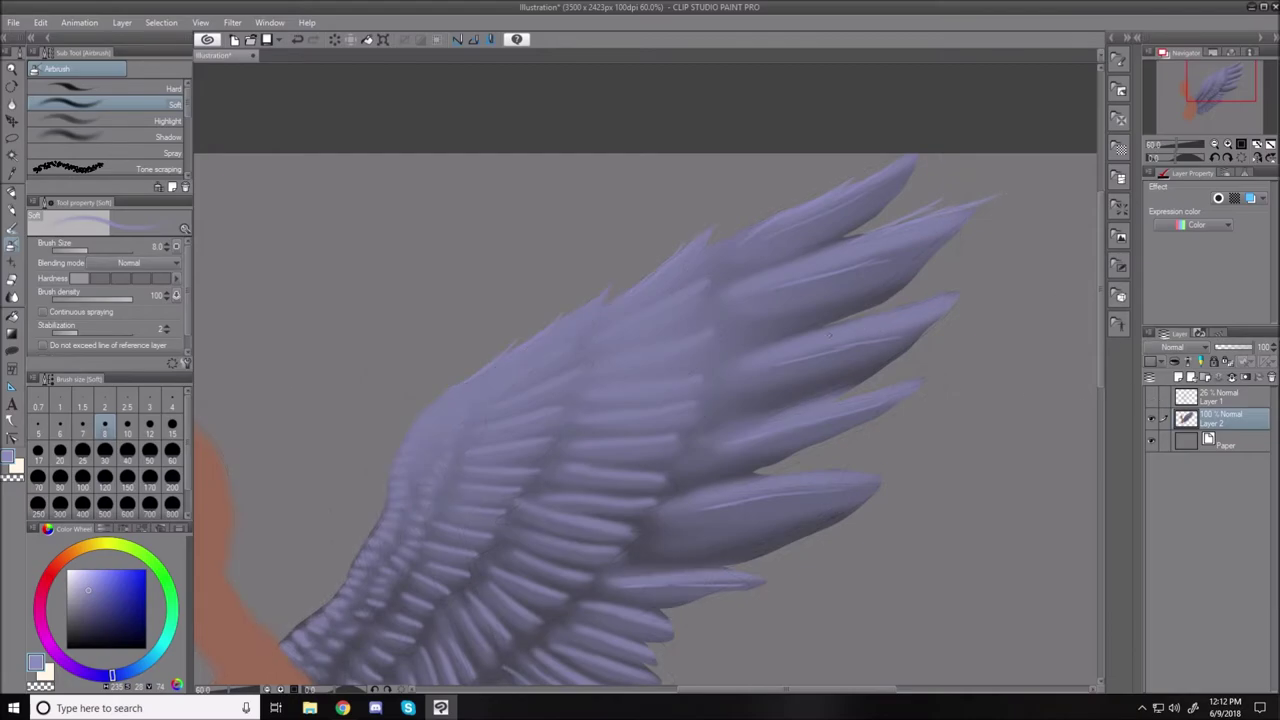
alt+click(792, 342)
key(ctrl+0)
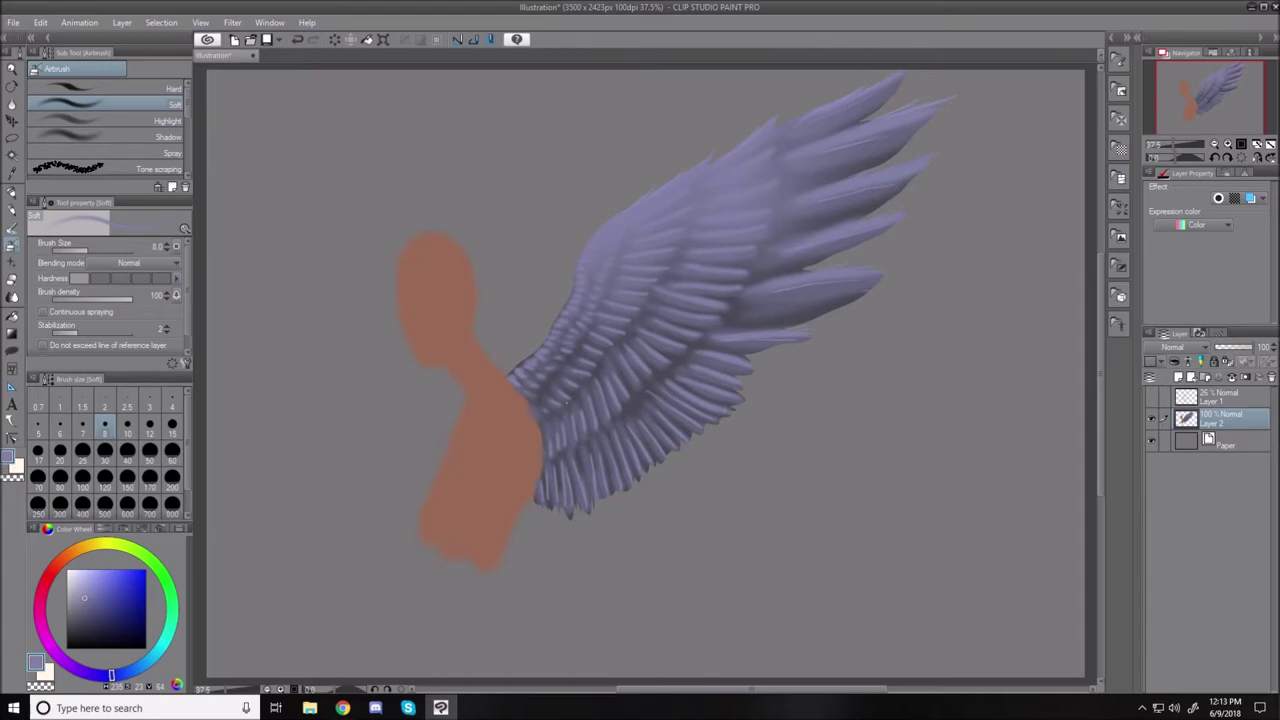
Sample a dark blue-grey from the wing and shade where it meets the body with the soft airbrush at size 100.
alt+click(556, 377)
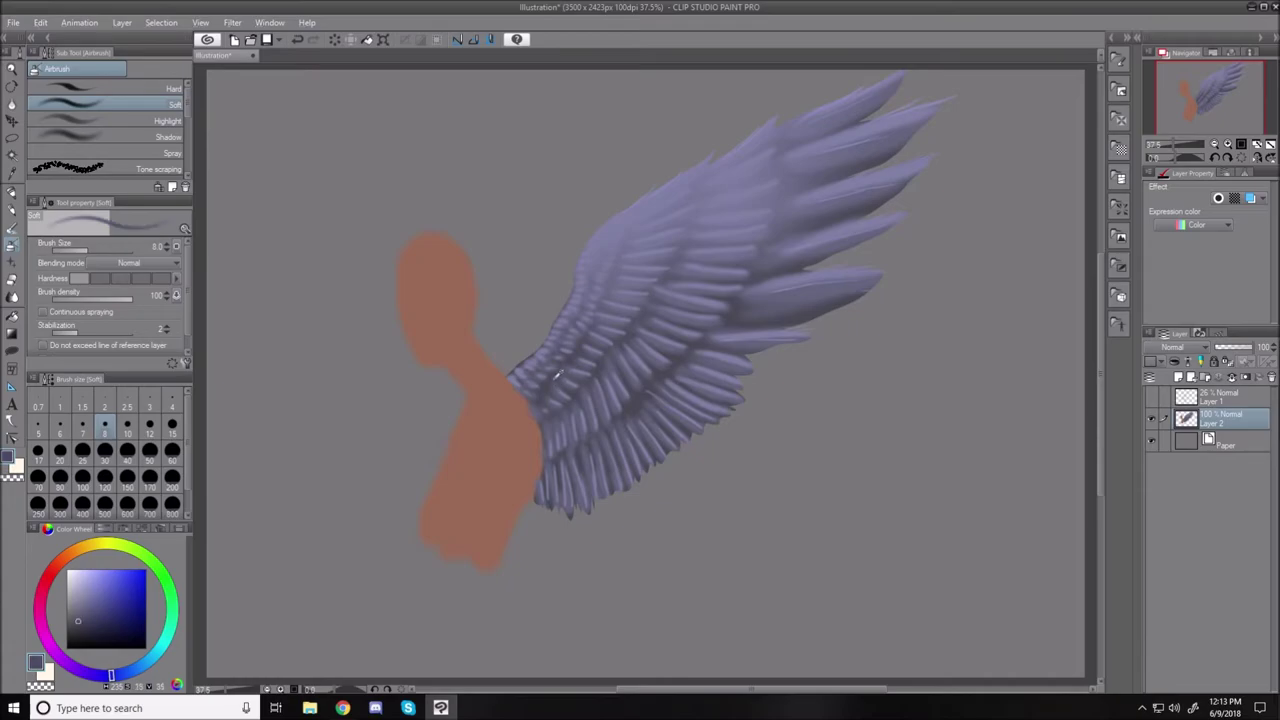
key(bracketright)
key(bracketright)
key(bracketright)
key(bracketright)
key(bracketright)
key(bracketright)
key(bracketright)
key(bracketright)
key(bracketright)
key(bracketright)
key(bracketright)
key(bracketright)
key(bracketright)
drag(509, 370, 522, 388)
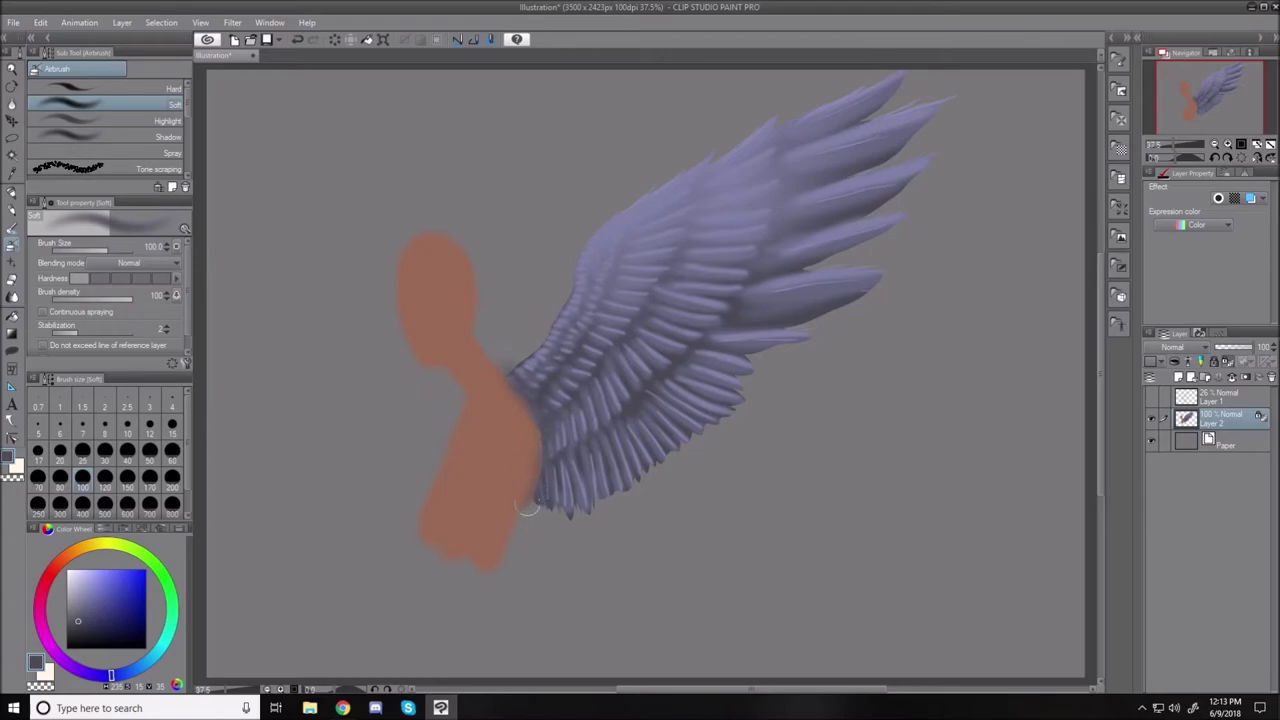
Enlarge the soft airbrush to 170 and deepen the shadow over the wing base and lowest feathers near the back.
key(])
key(])
key(])
drag(548, 398, 523, 380)
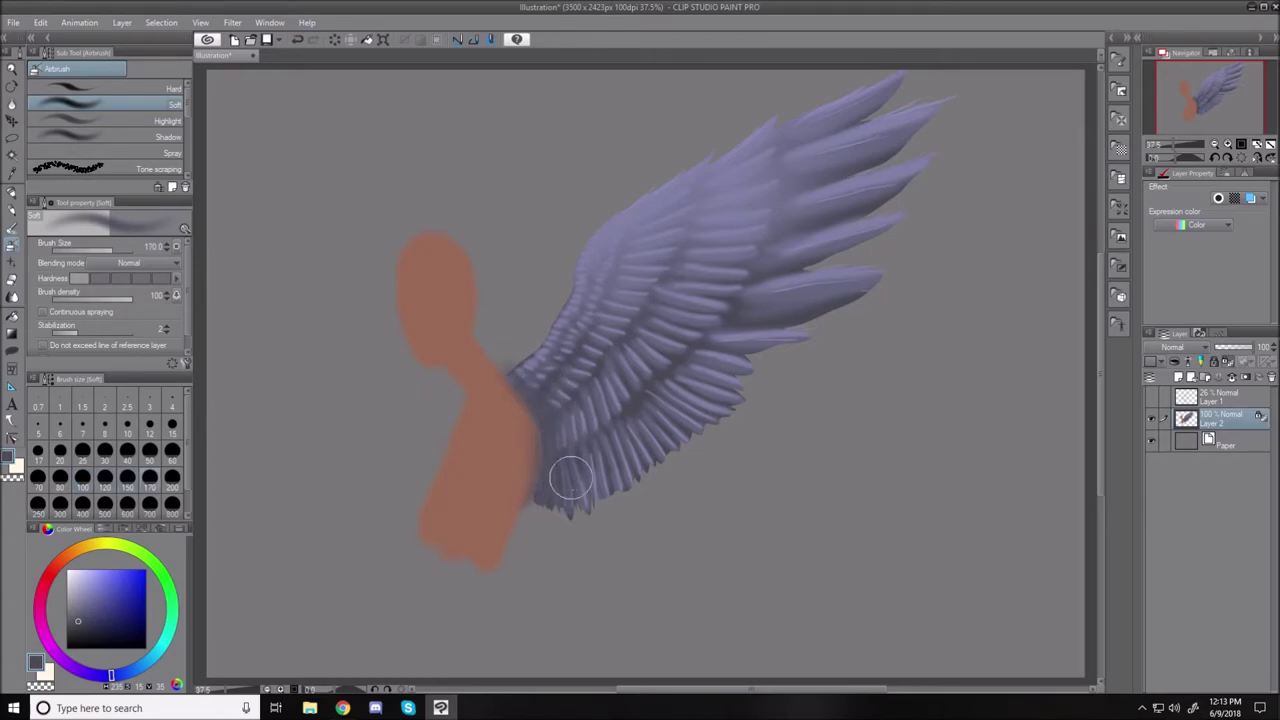
Show the sketch on Layer 1 again, choose a pale lavender colour and switch to the Hair Textured 3 brush.
click(1151, 397)
click(95, 580)
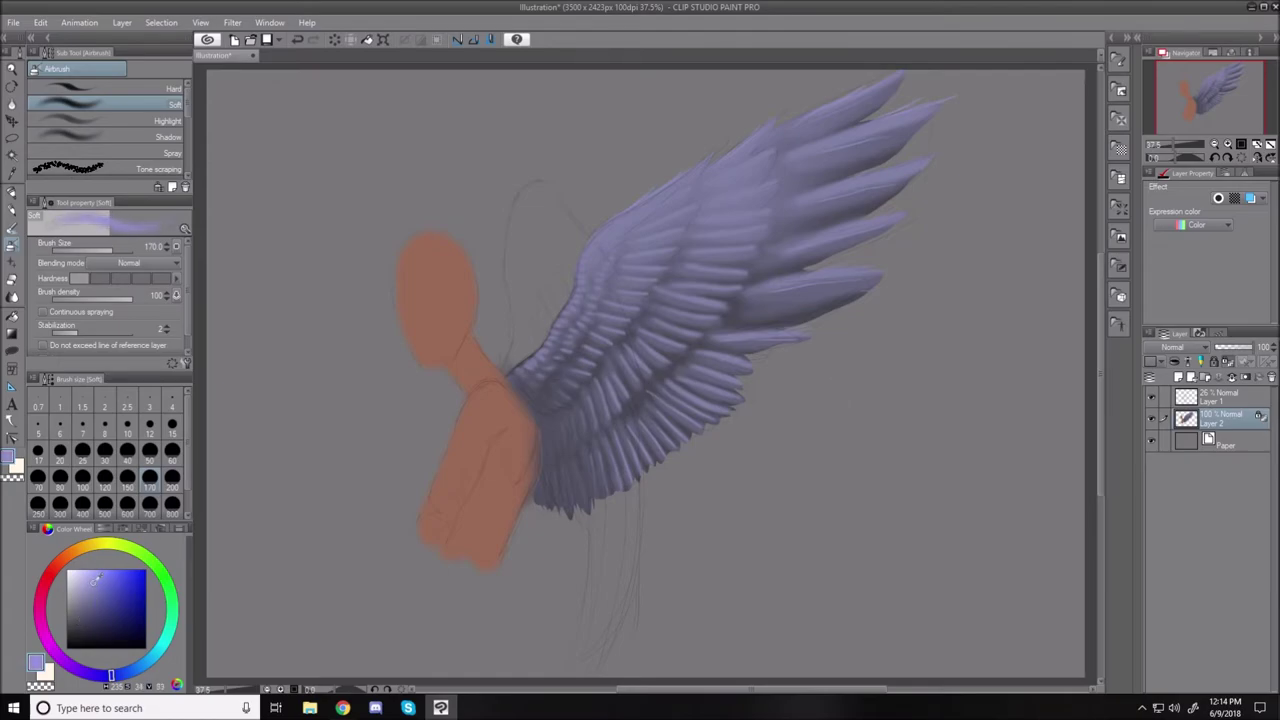
drag(96, 580, 92, 578)
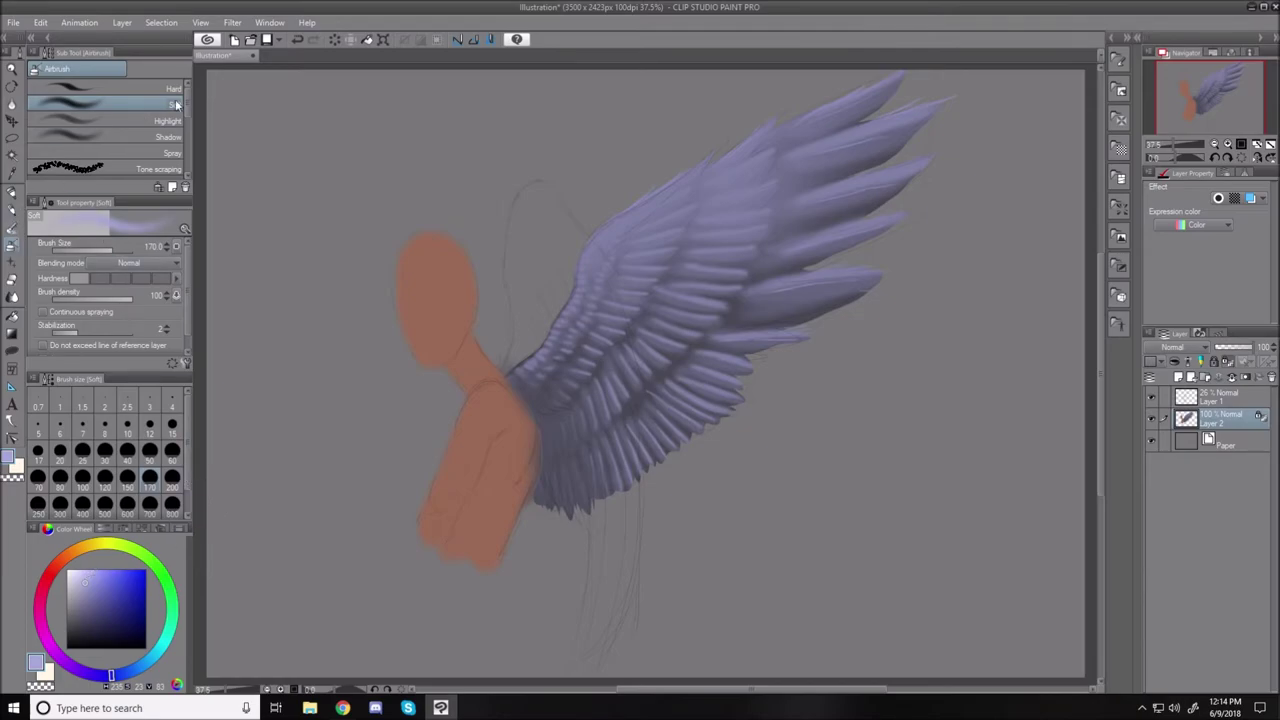
mouse_move(186, 99)
mouse_down()
mouse_move(189, 129)
mouse_move(138, 165)
mouse_up()
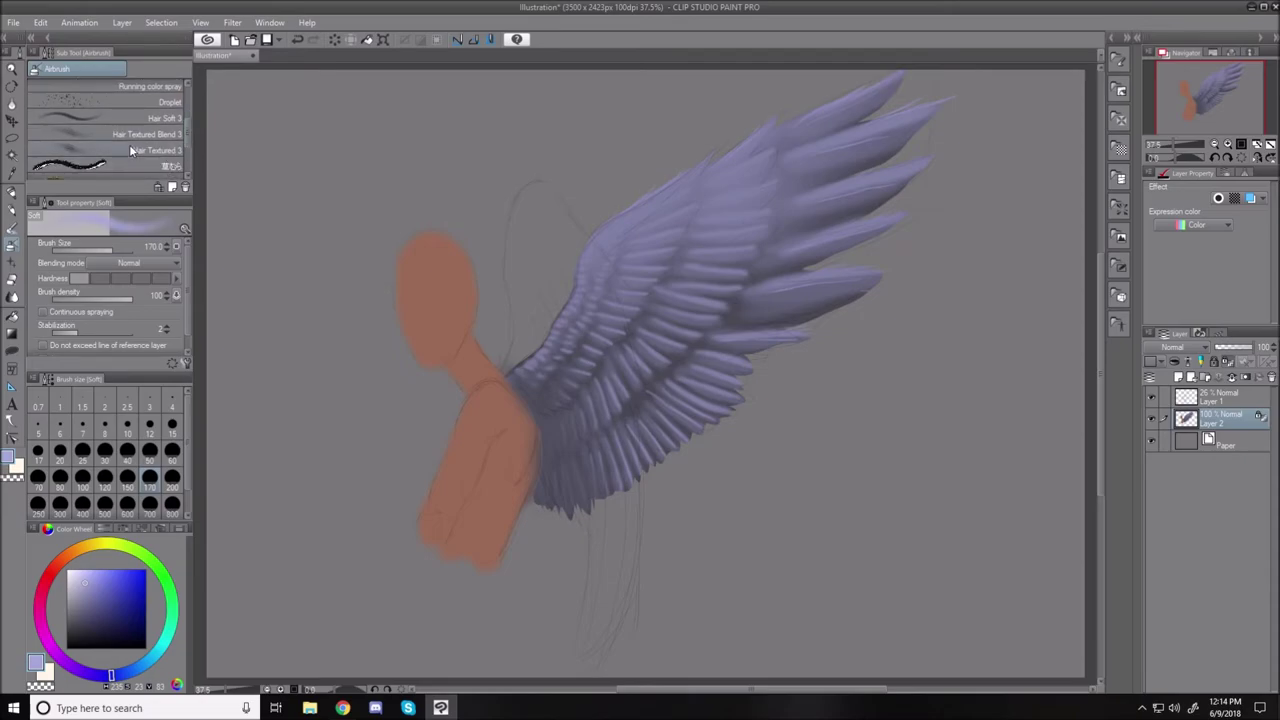
click(129, 148)
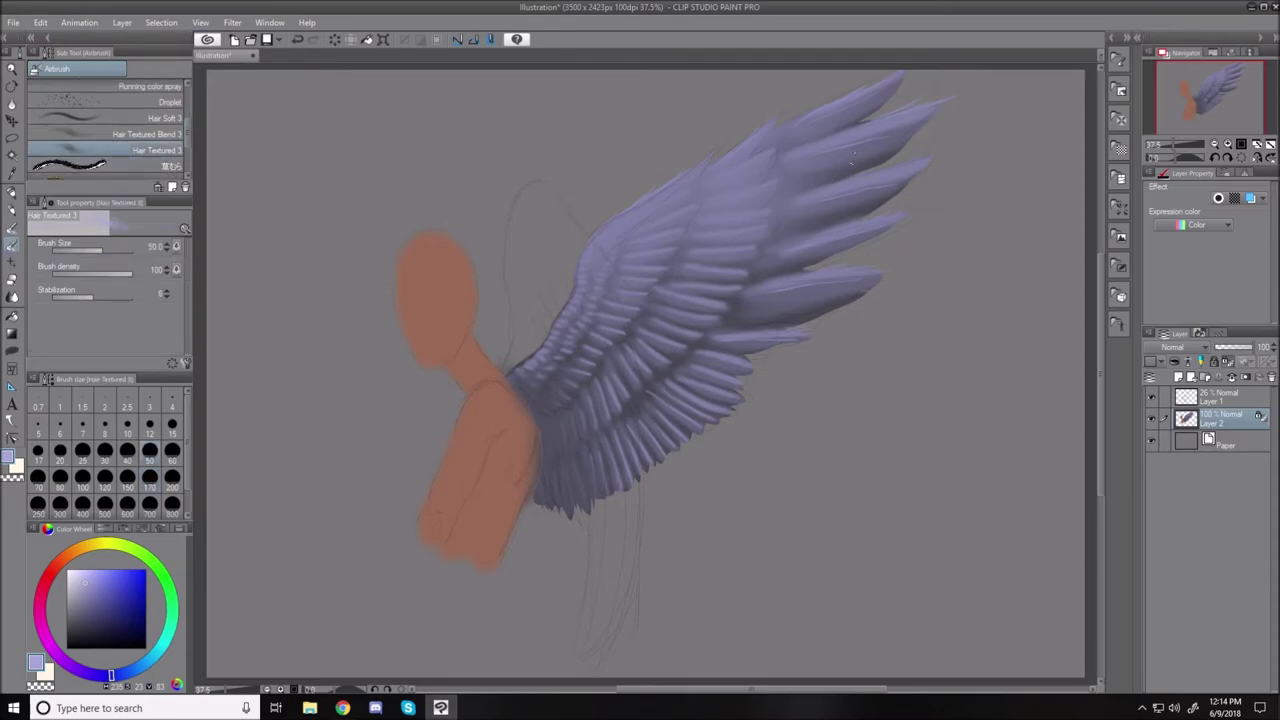
Reduce the textured hair brush to size 25 and stroke pale barb texture onto the top two flight feathers.
scroll(923, 94, up, 4)
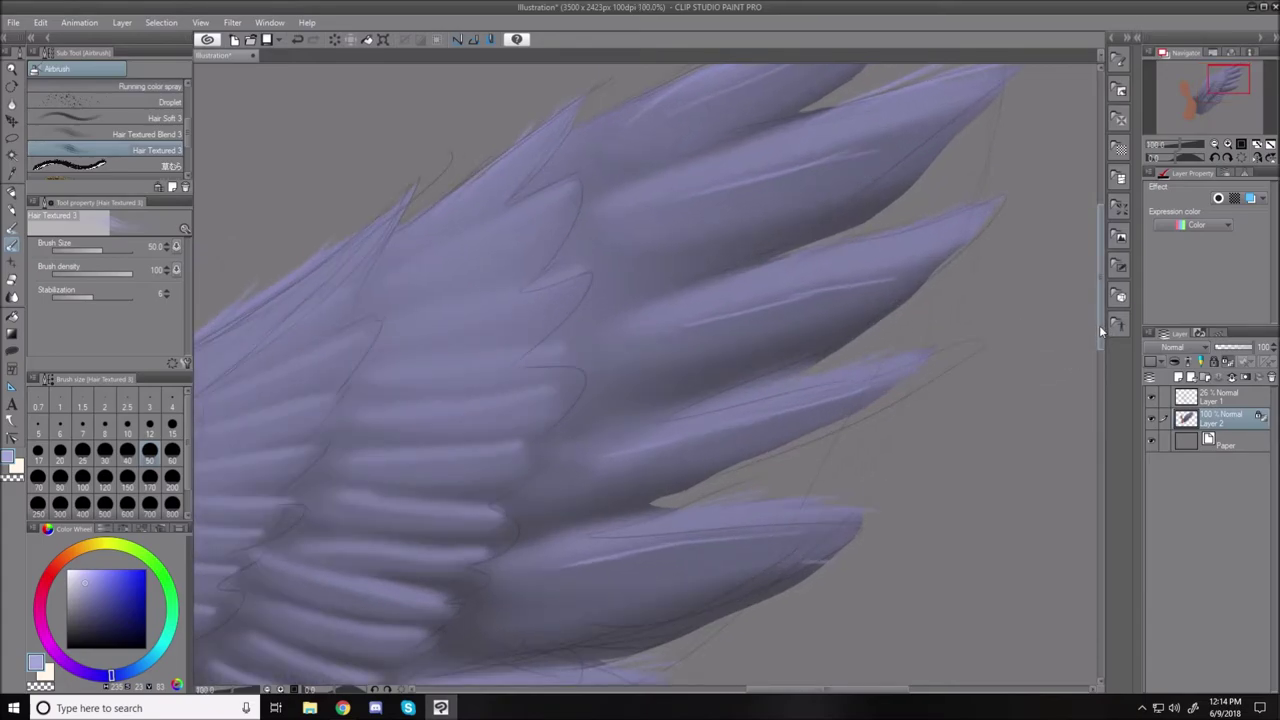
scroll(1099, 325, up, 2)
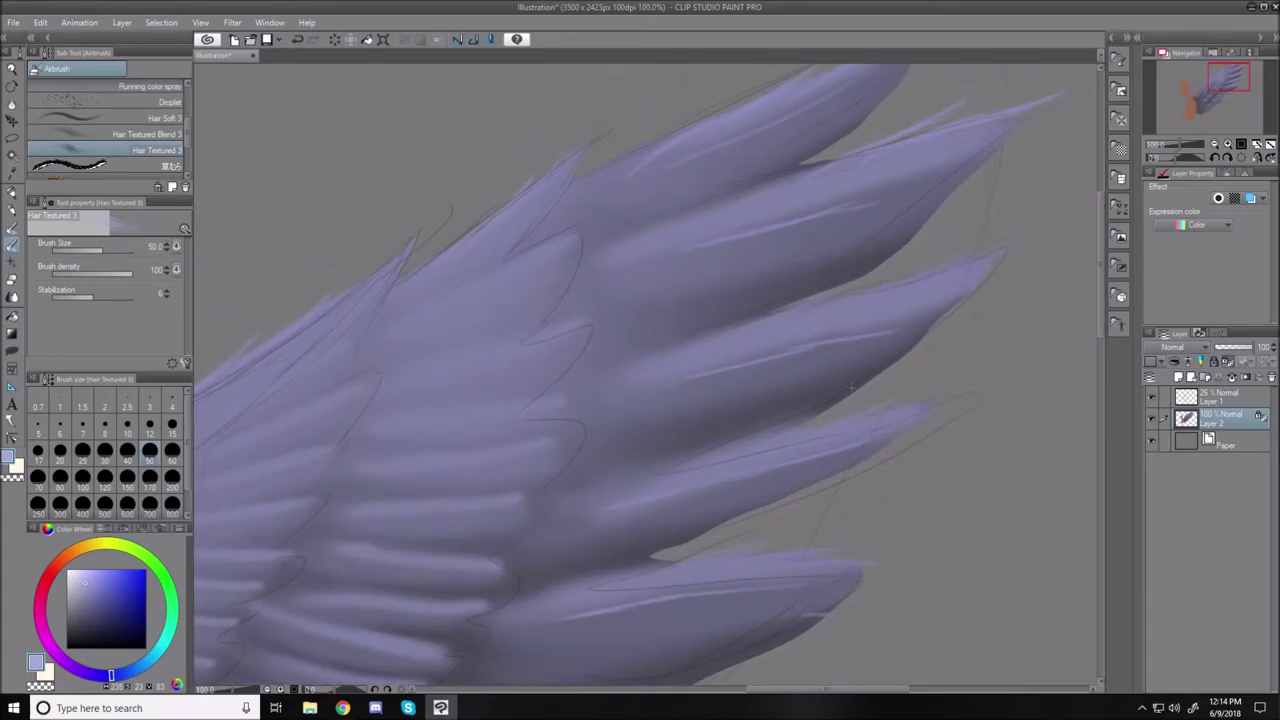
scroll(1104, 280, up, 3)
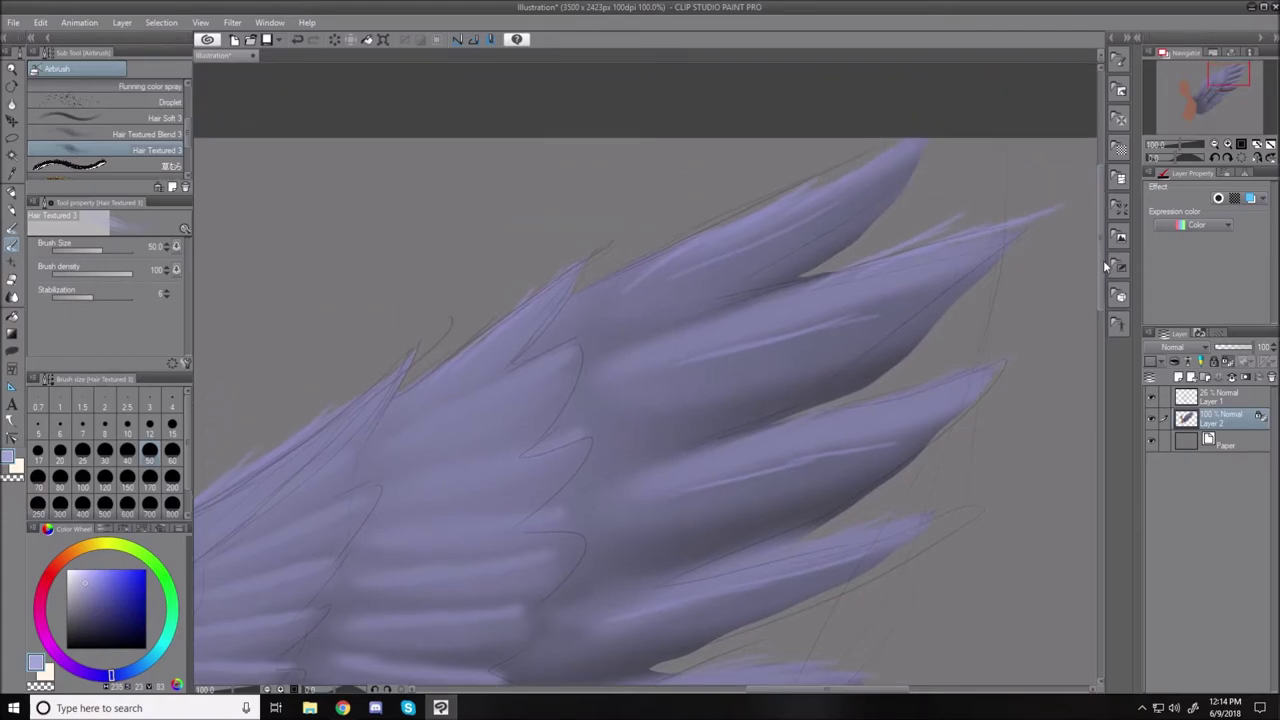
key(bracketleft)
key(bracketleft)
key(bracketleft)
mouse_move(836, 172)
mouse_down()
mouse_move(793, 173)
mouse_move(764, 214)
mouse_up()
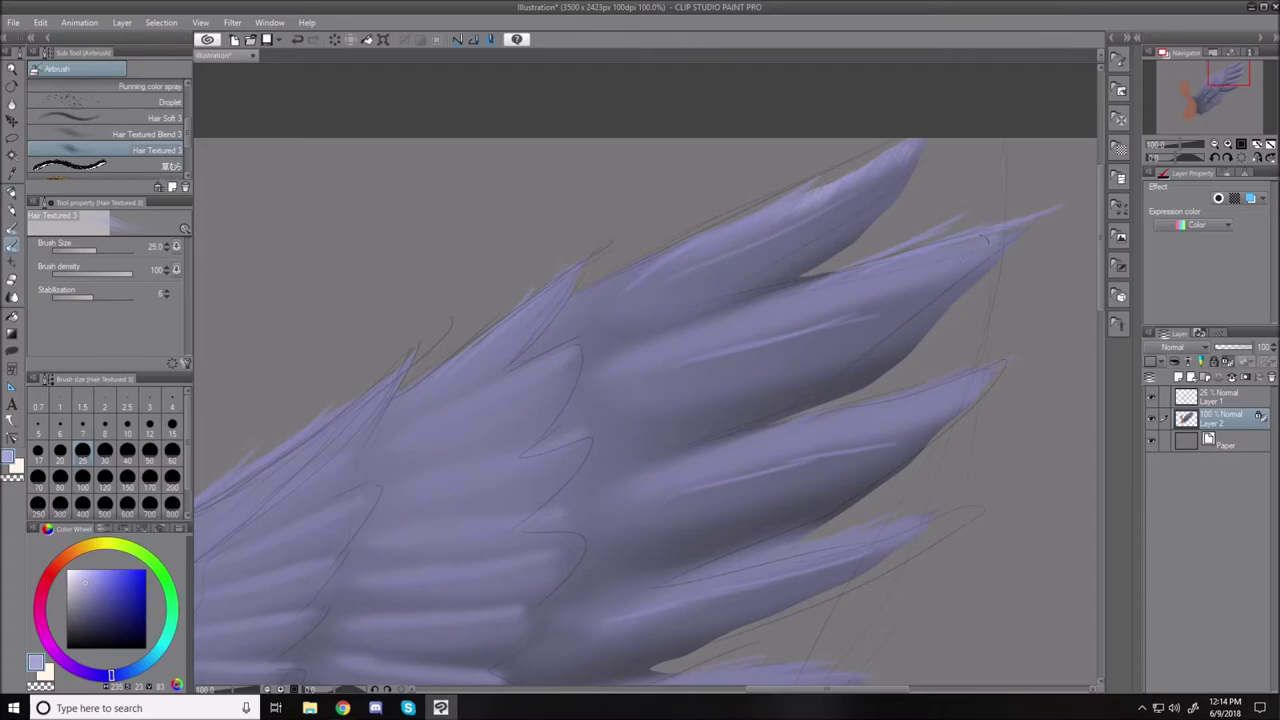
mouse_move(928, 249)
mouse_down()
mouse_move(900, 275)
mouse_move(905, 260)
mouse_move(868, 292)
mouse_move(876, 269)
mouse_move(833, 300)
mouse_move(871, 262)
mouse_move(823, 302)
mouse_move(816, 293)
mouse_move(757, 318)
mouse_up()
Enlarge the textured hair brush to size 40 and add pale barb texture to the third and fourth flight feathers.
key(bracketright)
key(bracketright)
mouse_move(985, 370)
mouse_down()
mouse_move(910, 418)
mouse_move(876, 403)
mouse_move(839, 425)
mouse_move(861, 410)
mouse_move(843, 408)
mouse_move(788, 436)
mouse_up()
drag(901, 517, 808, 556)
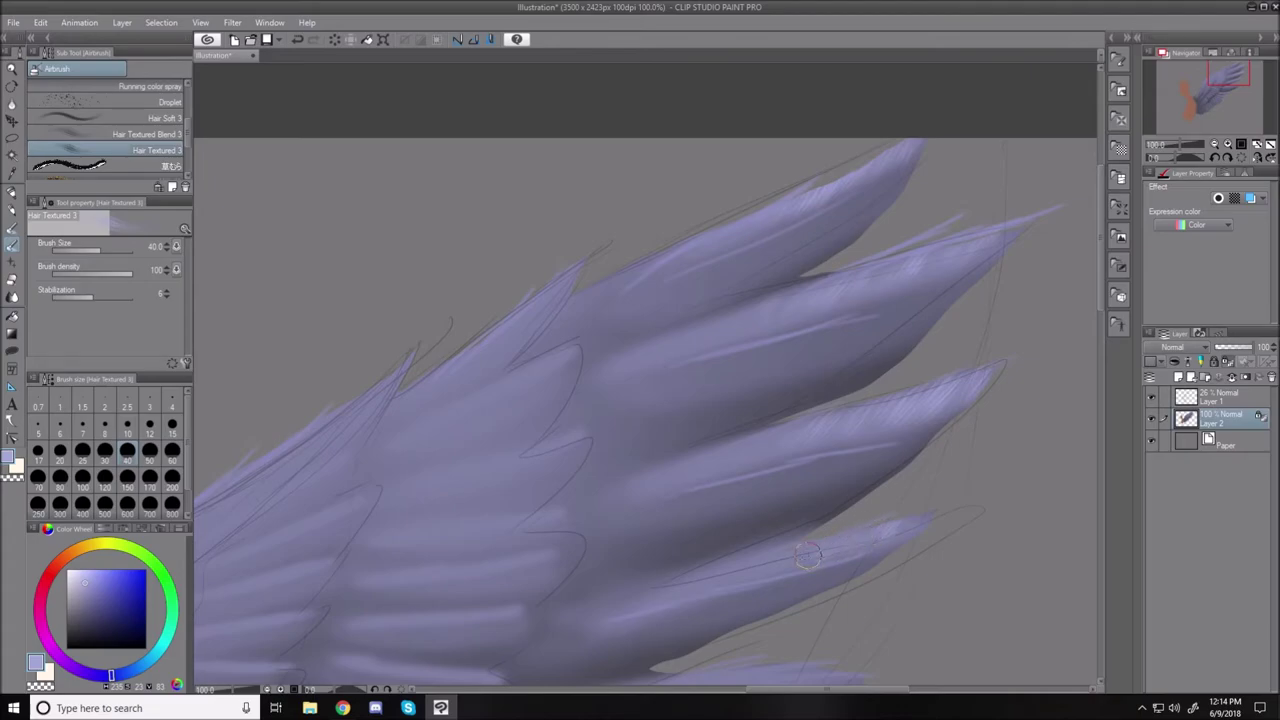
Stroke pale barb texture onto the shorter overlapping feathers along the wing's upper edge and middle.
drag(586, 380, 562, 364)
mouse_move(562, 272)
mouse_down()
mouse_move(512, 334)
mouse_move(437, 374)
mouse_move(486, 492)
mouse_move(535, 364)
mouse_move(455, 432)
mouse_up()
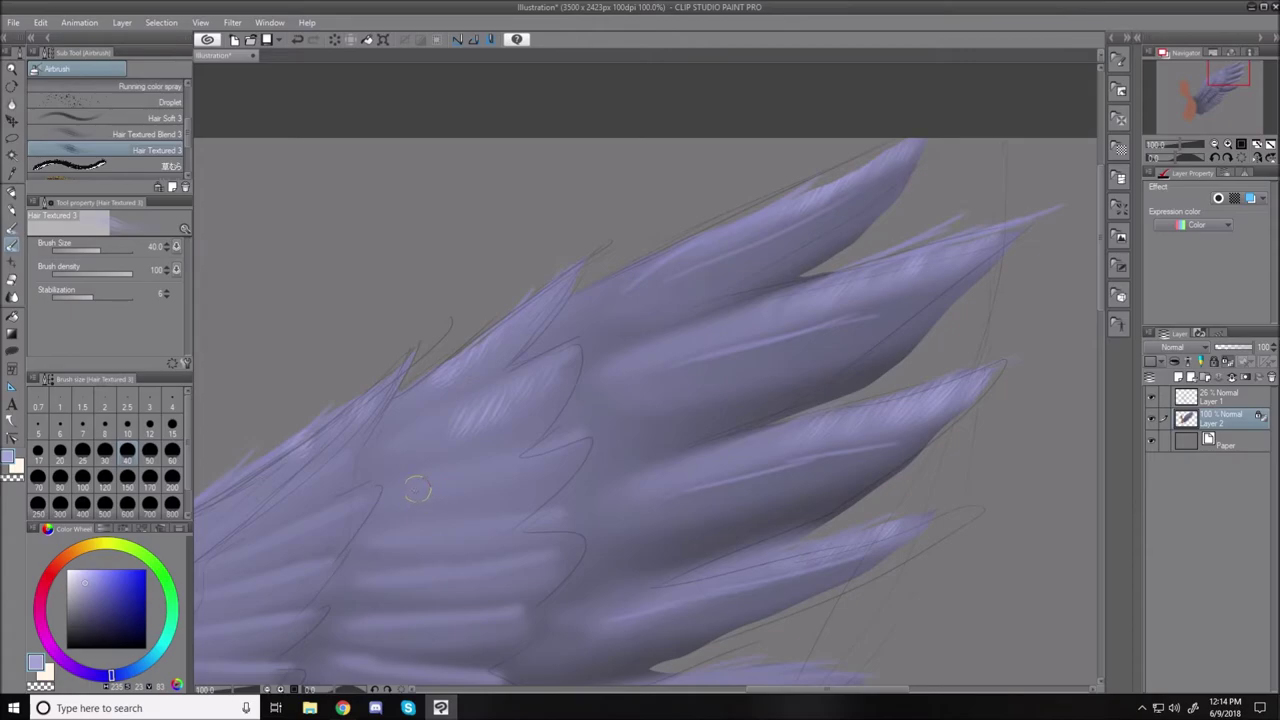
mouse_move(472, 484)
mouse_down()
mouse_move(489, 464)
mouse_move(555, 450)
mouse_up()
Soften the pale texture strokes on the feathers with the Hair Textured Blend 3 brush at size 40.
click(136, 134)
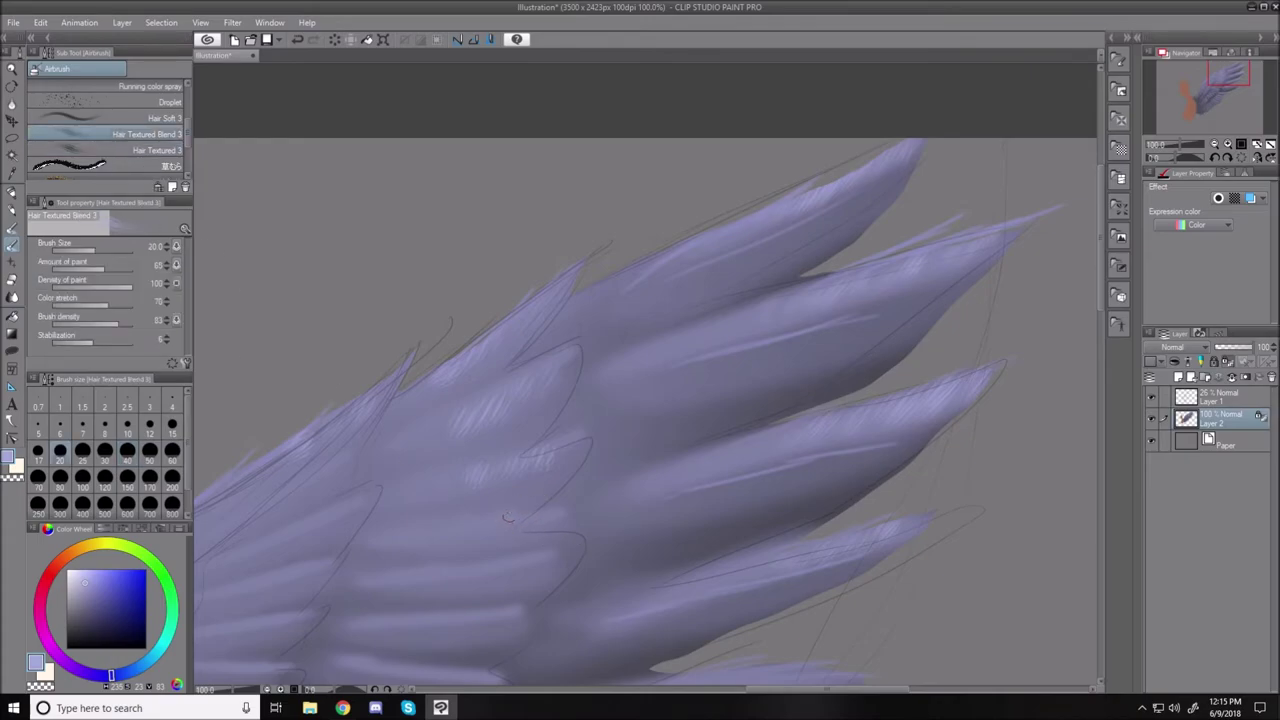
key(bracketright)
key(bracketright)
key(bracketright)
drag(562, 371, 530, 386)
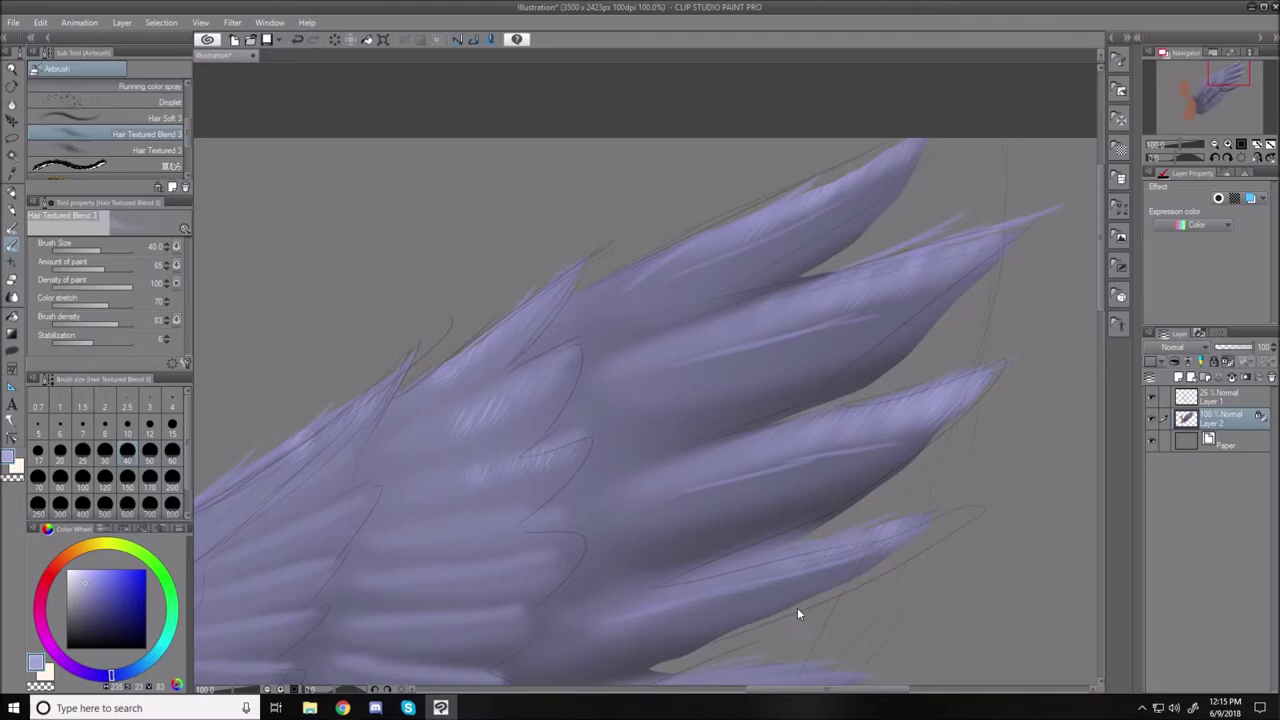
key(ctrl+0)
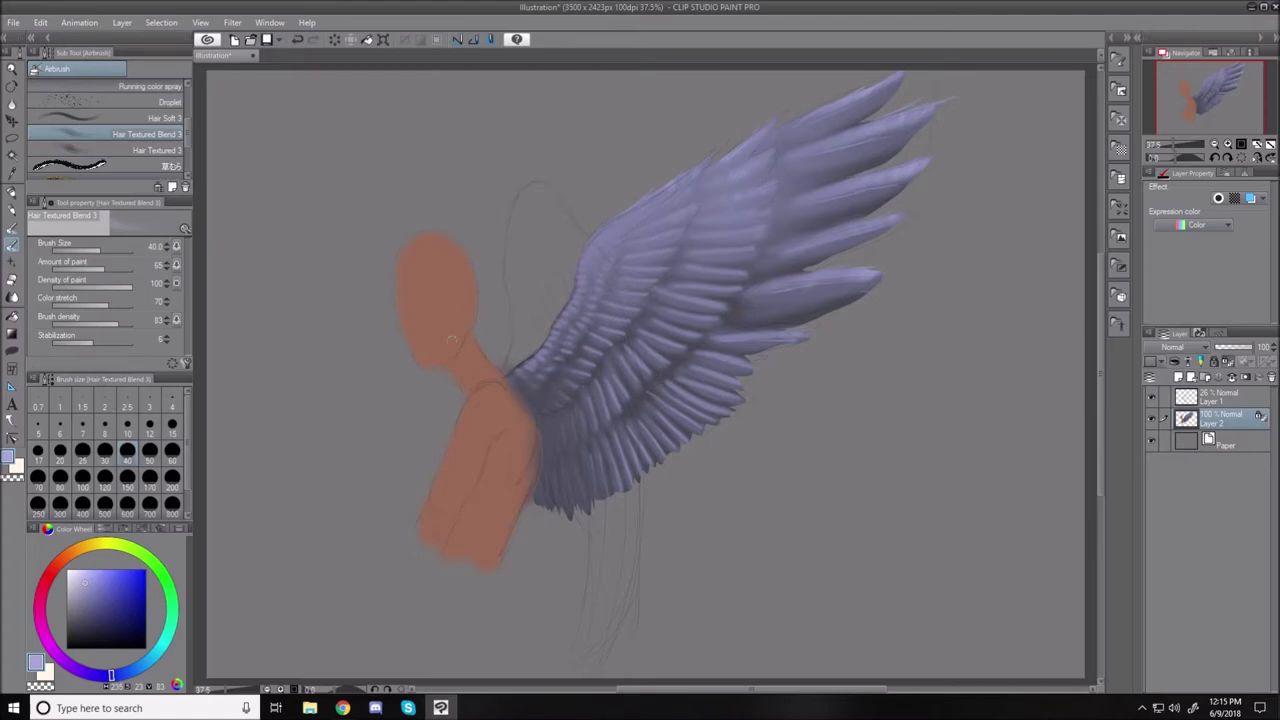
Choose the Lasso selection tool and add a new layer directly above the Paper layer.
click(12, 139)
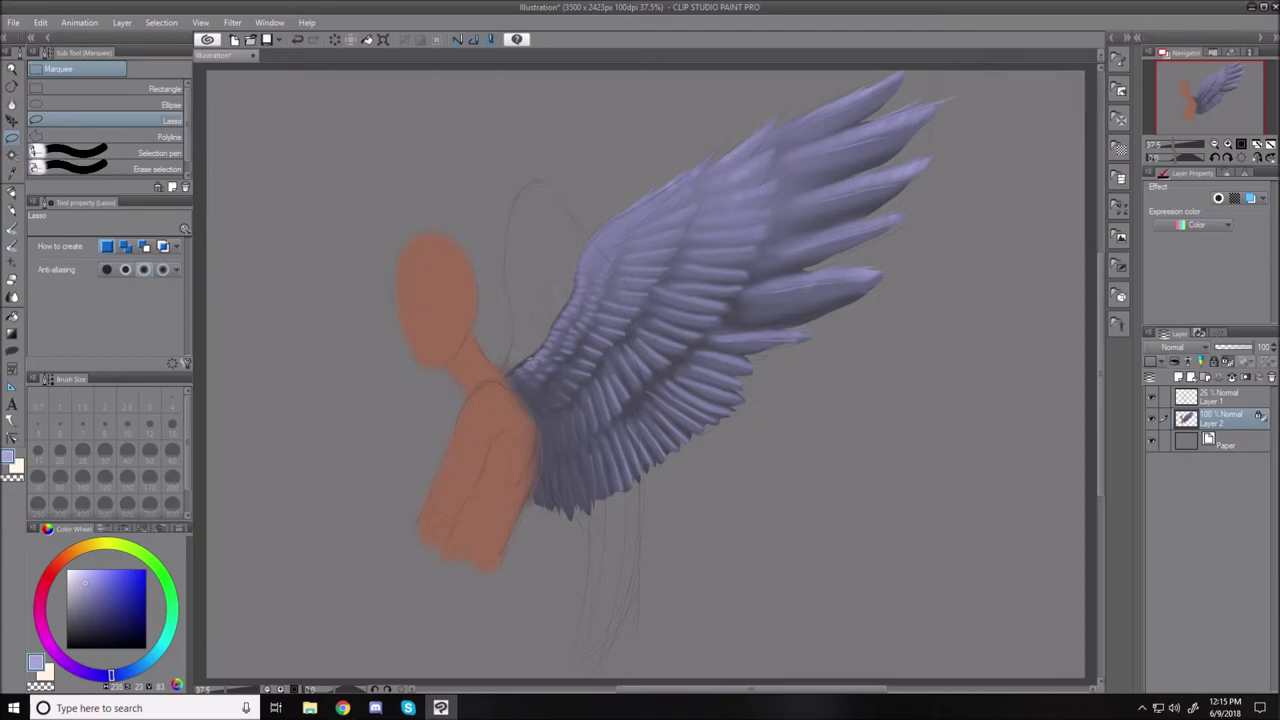
click(1195, 447)
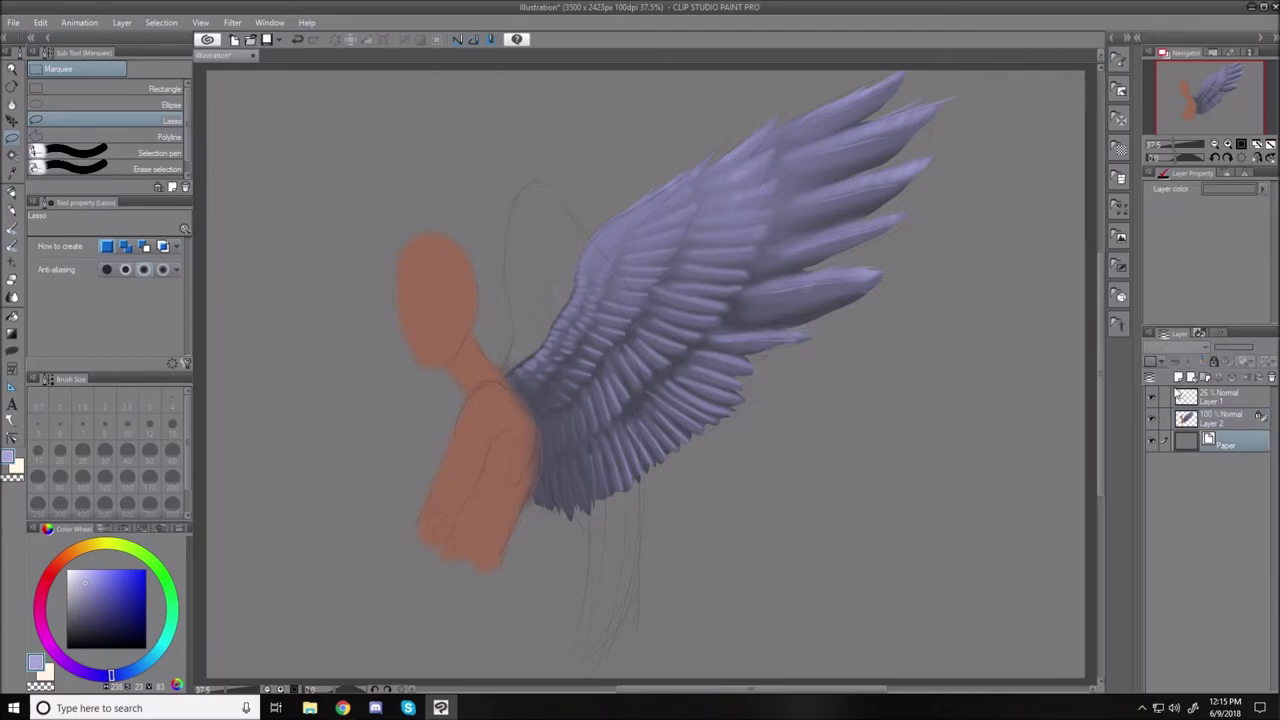
click(1178, 377)
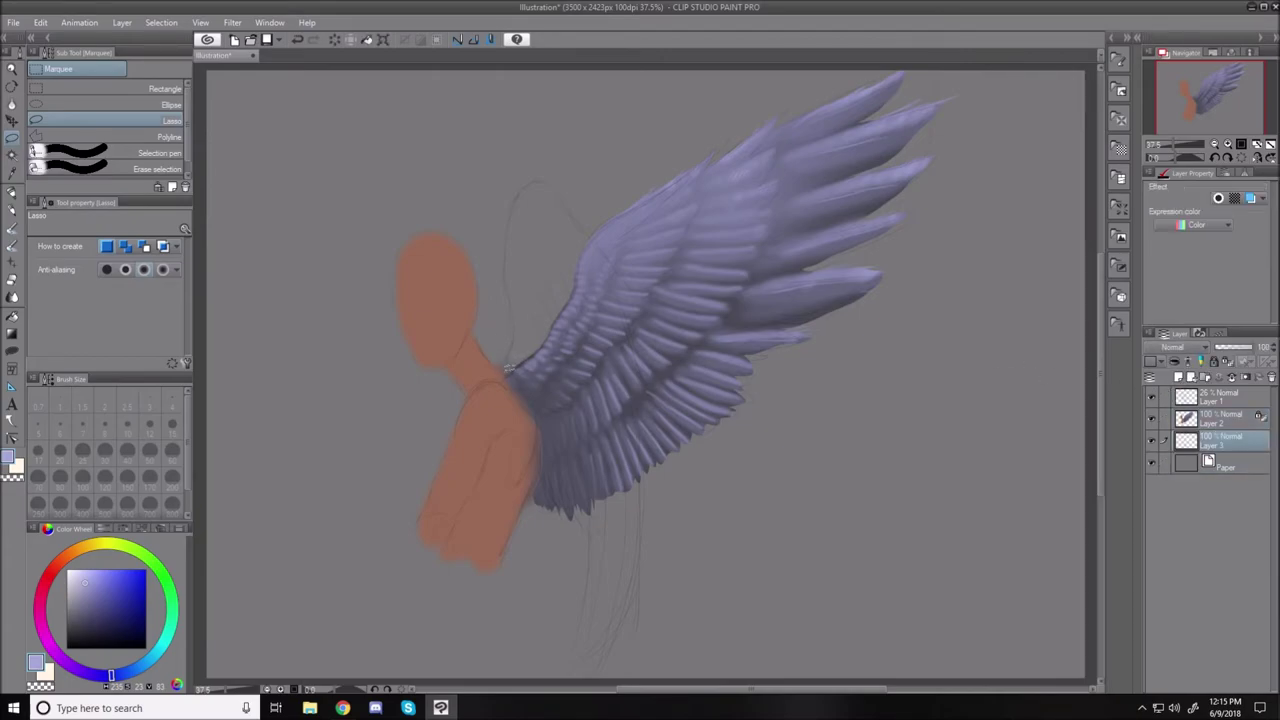
Lasso the sketched outline of the far wing behind the near one and fill it with dark blue-grey.
drag(510, 288, 505, 233)
mouse_move(522, 188)
mouse_down()
mouse_move(553, 174)
mouse_move(609, 234)
mouse_move(641, 284)
mouse_move(655, 360)
mouse_move(655, 466)
mouse_move(629, 598)
mouse_move(601, 654)
mouse_move(566, 670)
mouse_move(583, 605)
mouse_move(580, 532)
mouse_move(538, 483)
mouse_move(530, 437)
mouse_up()
drag(505, 378, 516, 347)
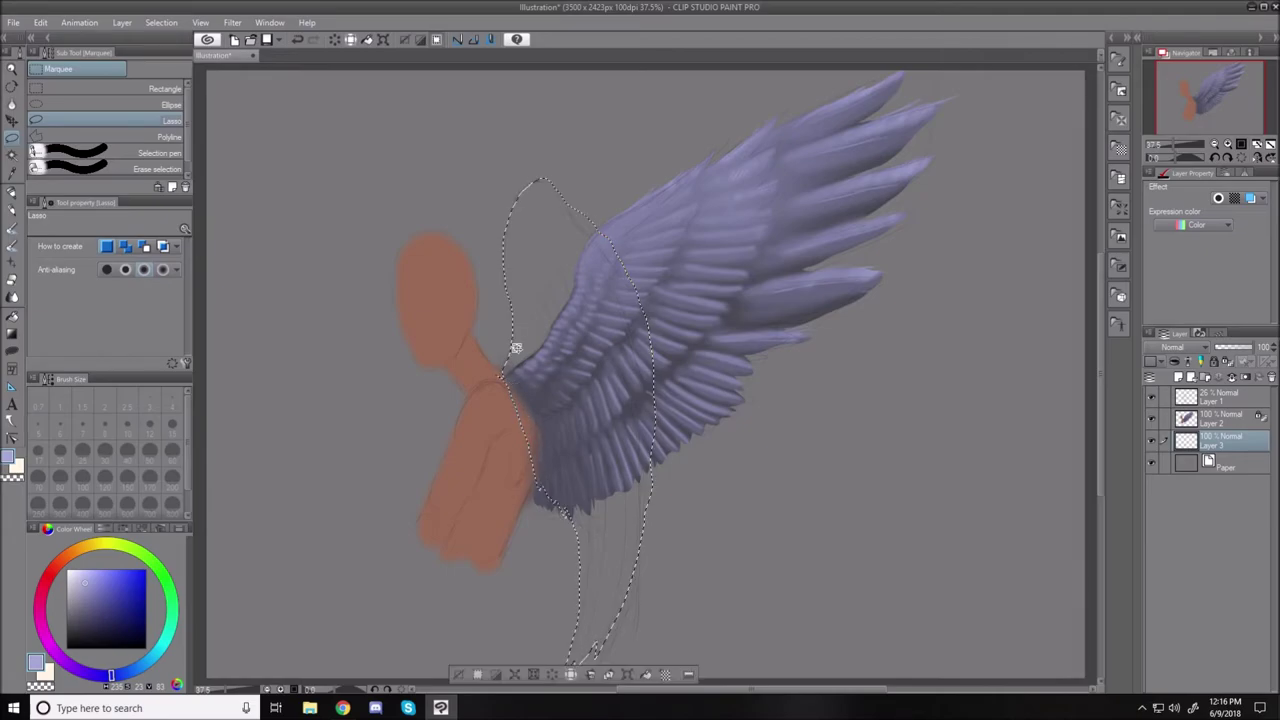
drag(98, 609, 84, 620)
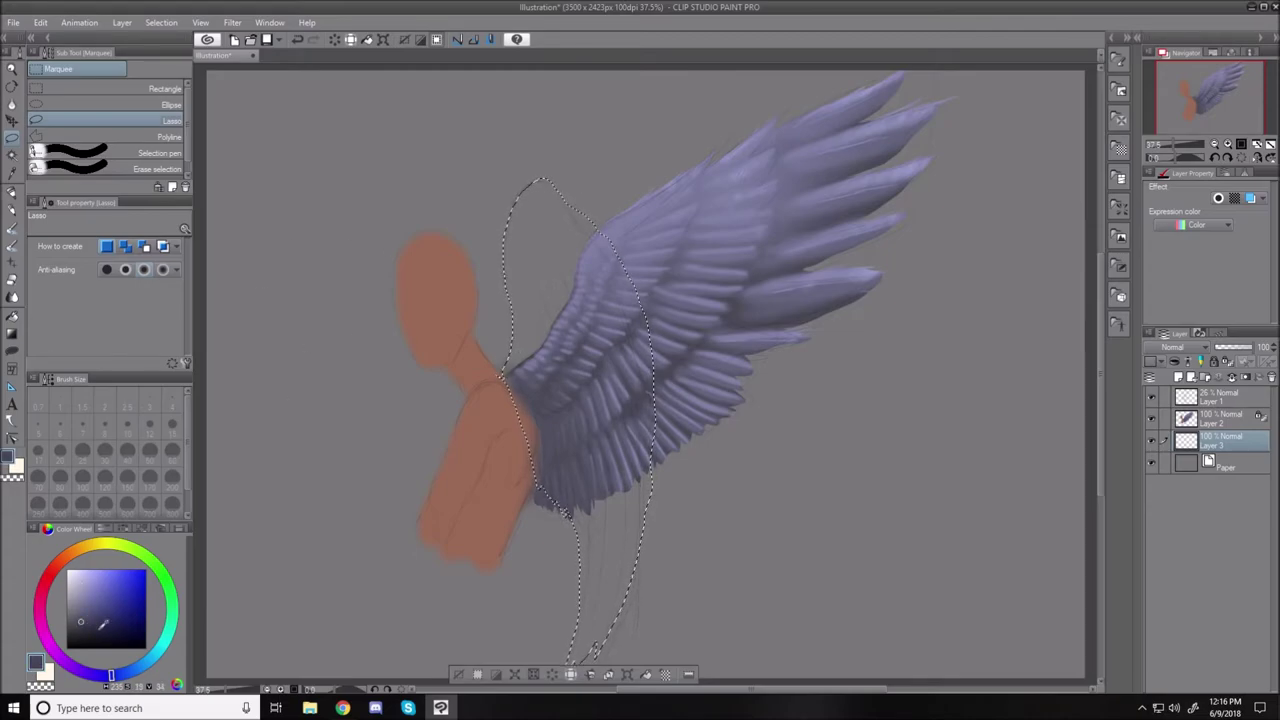
key(alt+BackSpace)
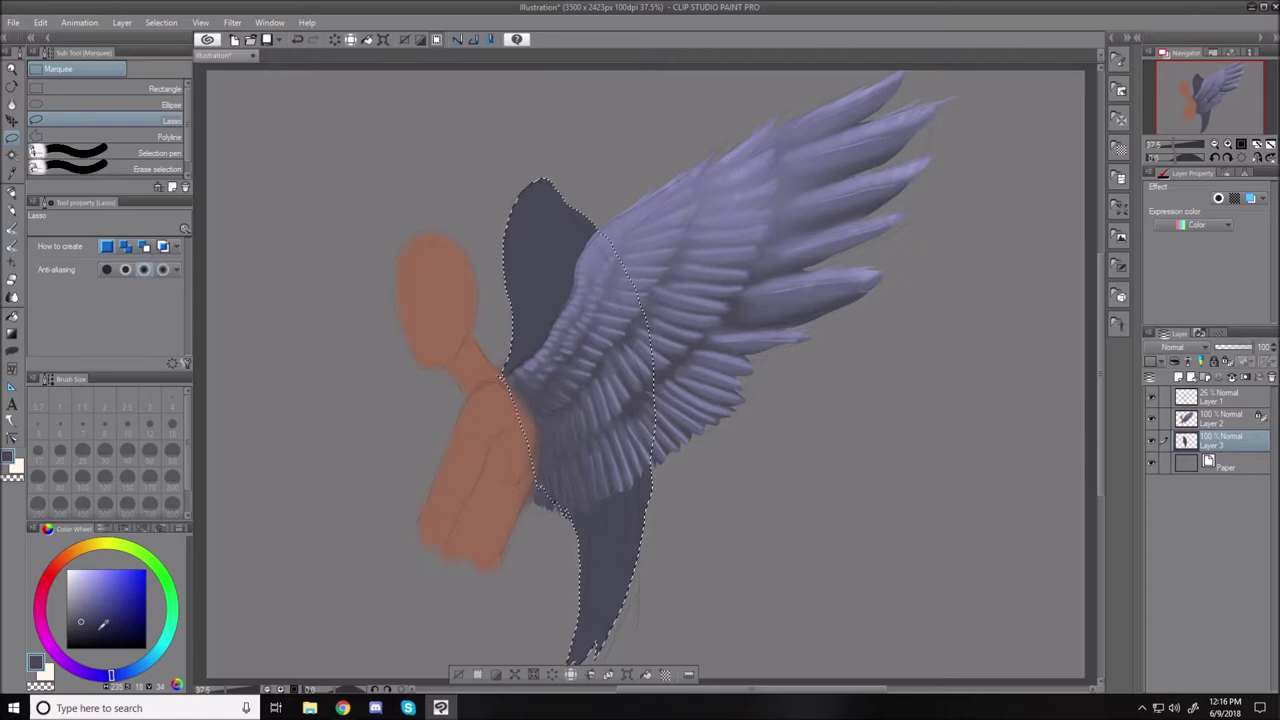
Paint rows of feathers inside the far wing selection with a lighter muted blue, using the Soft airbrush at size 40.
click(12, 245)
scroll(189, 120, up, 3)
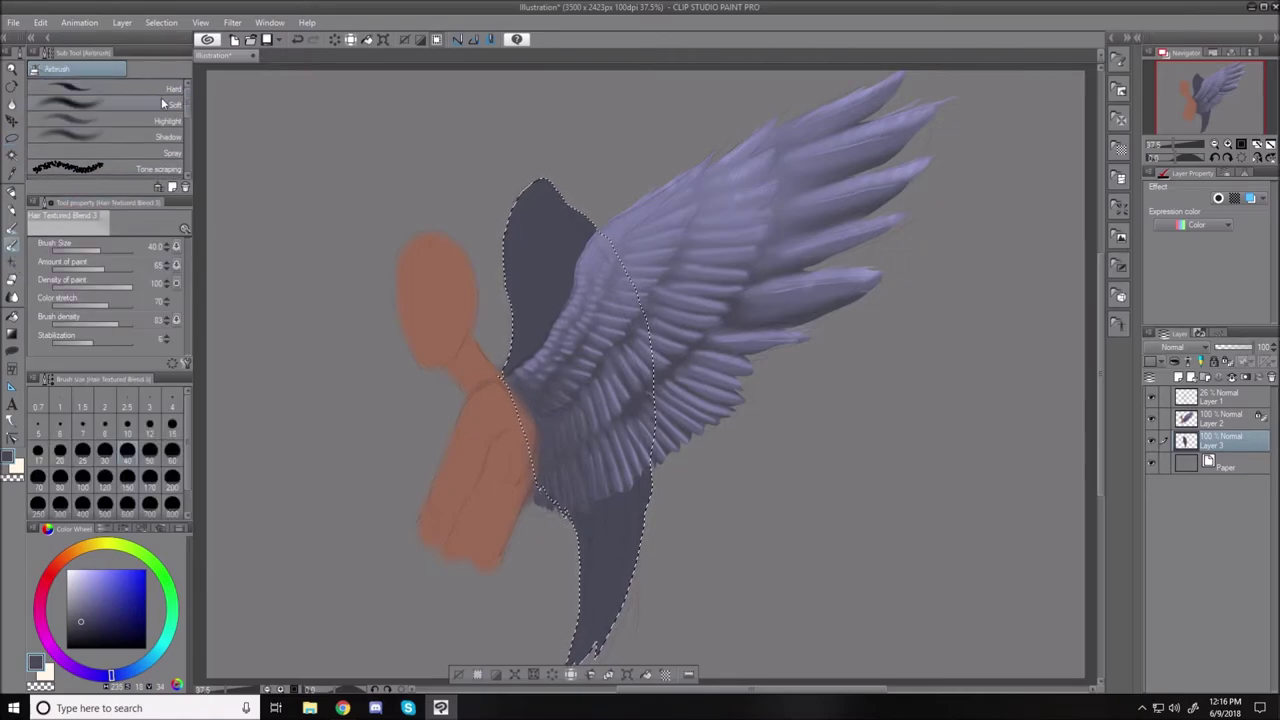
click(165, 104)
click(94, 604)
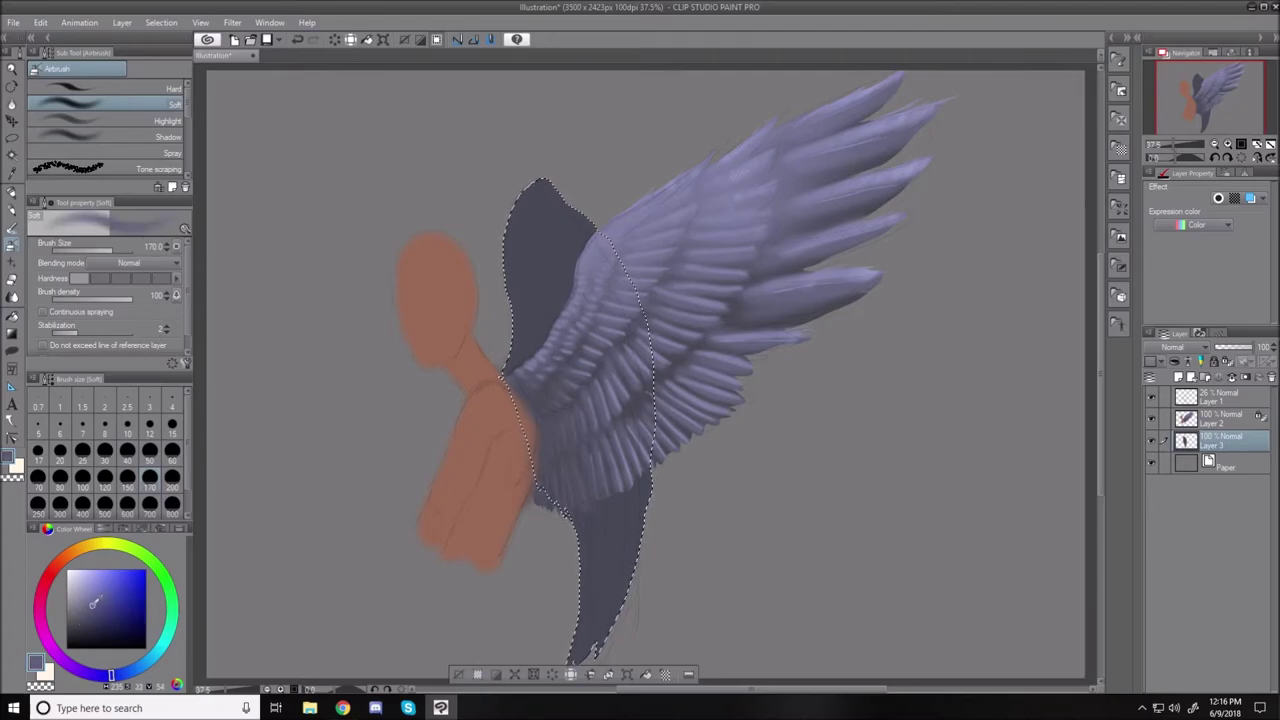
key(bracketleft)
key(bracketleft)
key(bracketleft)
key(bracketleft)
key(bracketleft)
key(bracketleft)
key(bracketleft)
key(bracketleft)
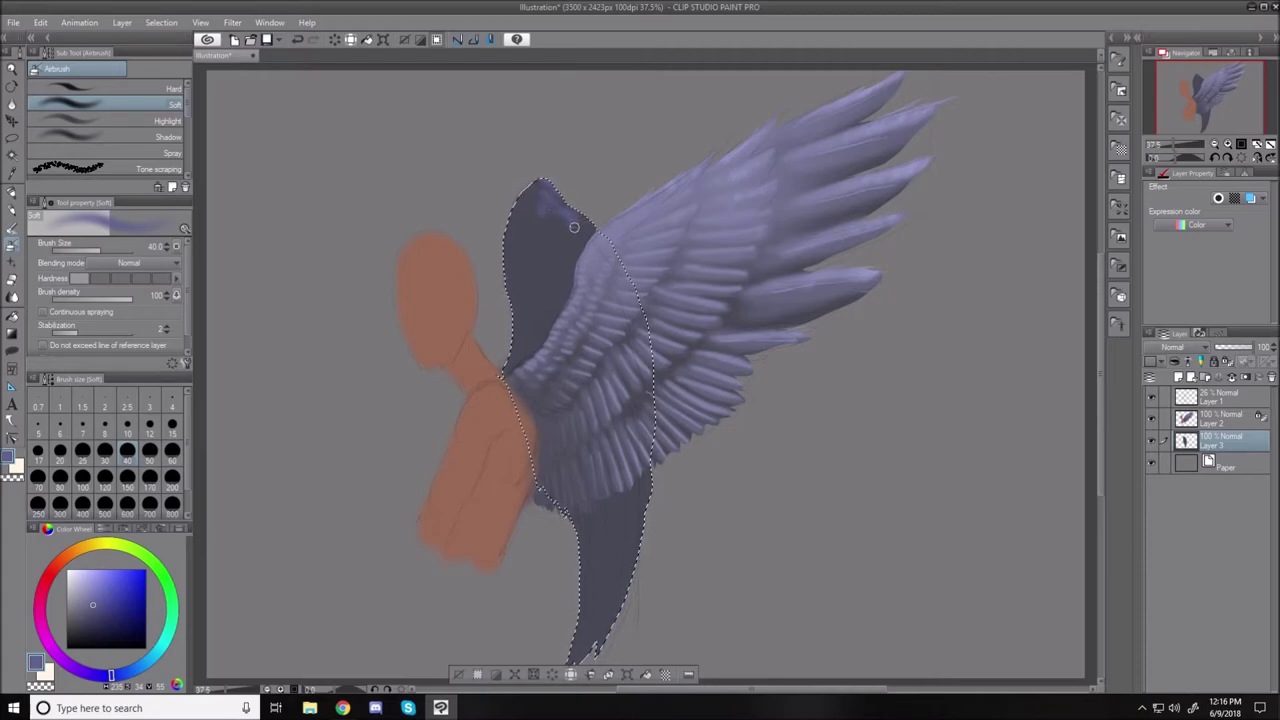
drag(543, 207, 564, 222)
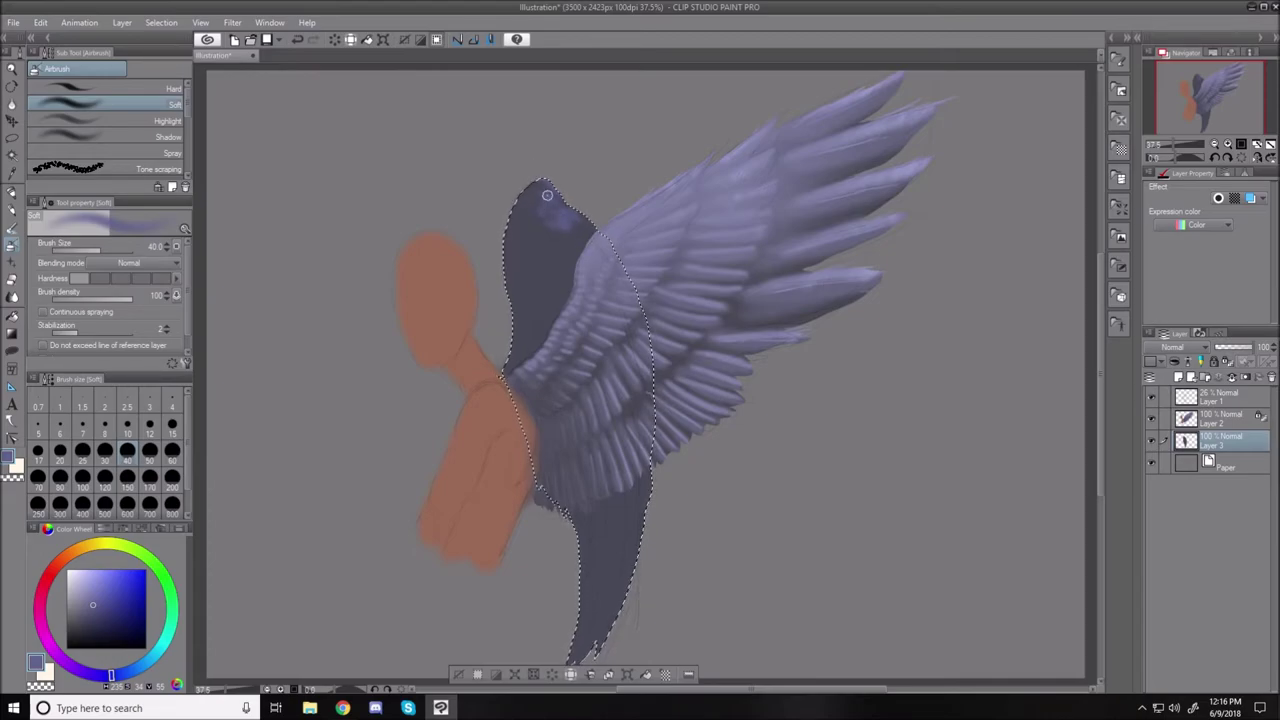
mouse_move(527, 222)
mouse_down()
mouse_move(534, 261)
mouse_move(524, 292)
mouse_move(519, 275)
mouse_move(507, 295)
mouse_move(519, 203)
mouse_move(517, 225)
mouse_up()
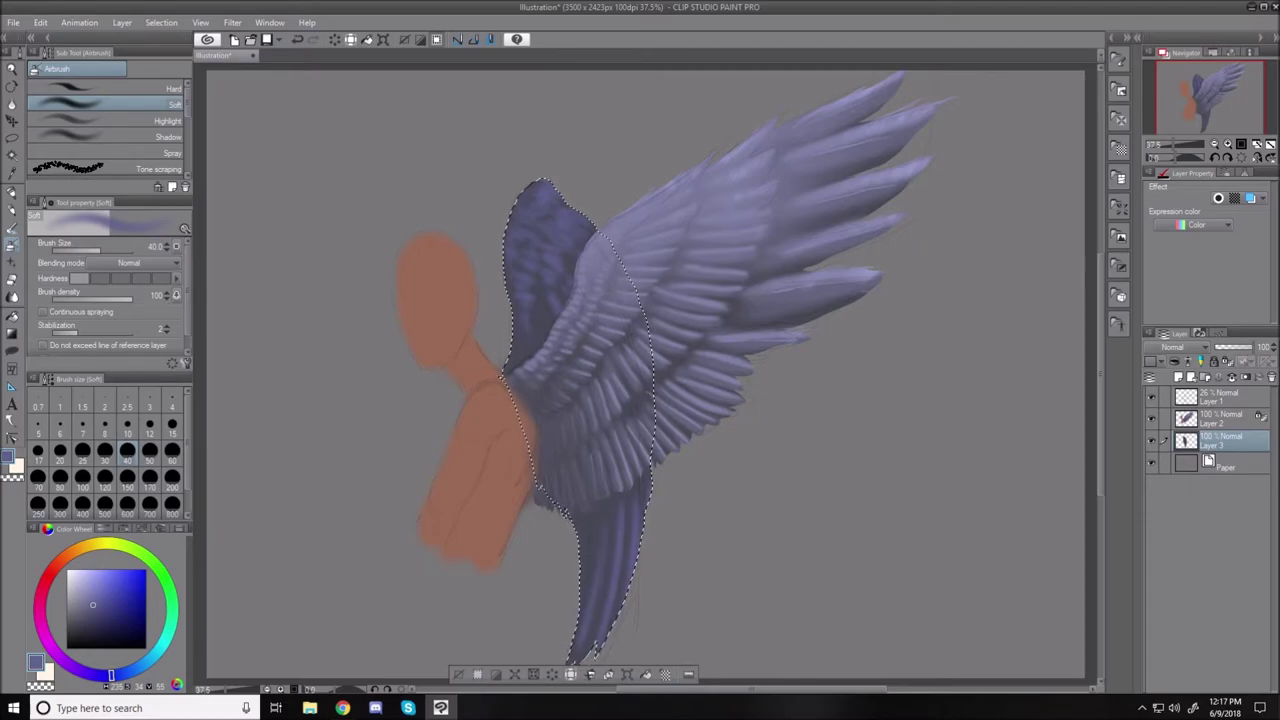
Paint fine highlights on the far wing's lower feathers in a lighter blue, using the Soft airbrush at size 17.
click(97, 585)
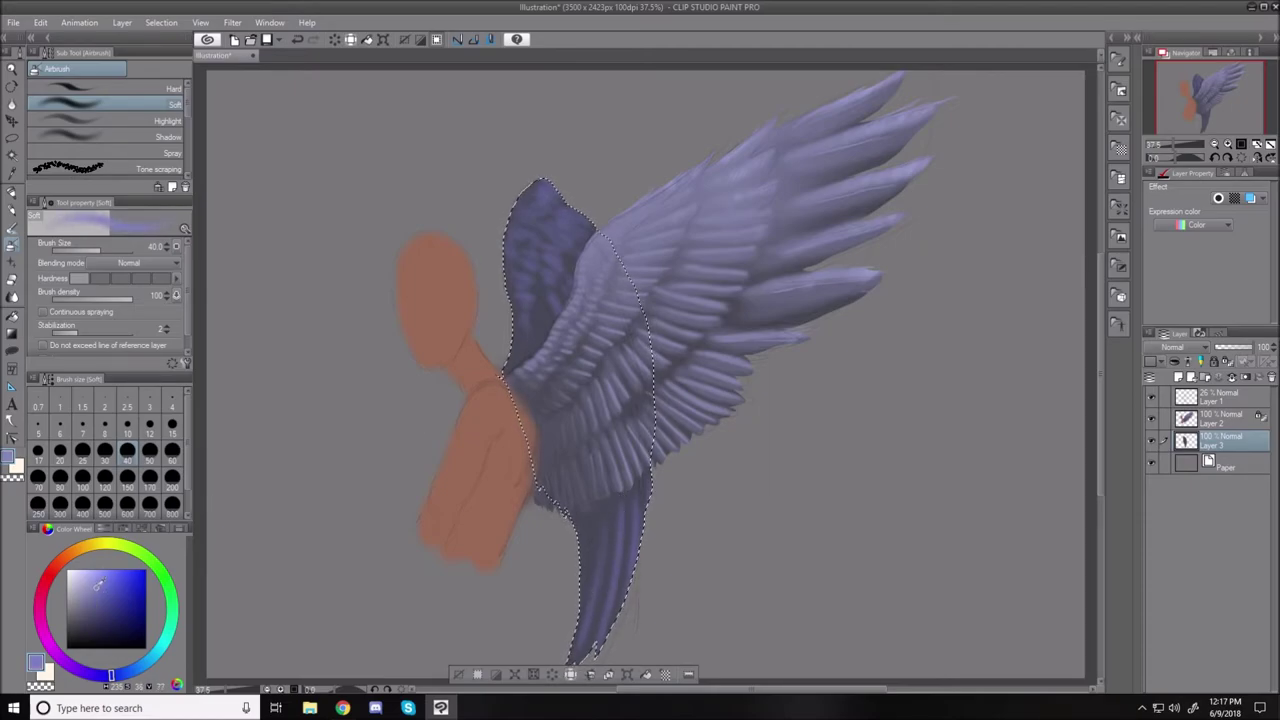
key(bracketleft)
key(bracketleft)
key(bracketleft)
key(bracketleft)
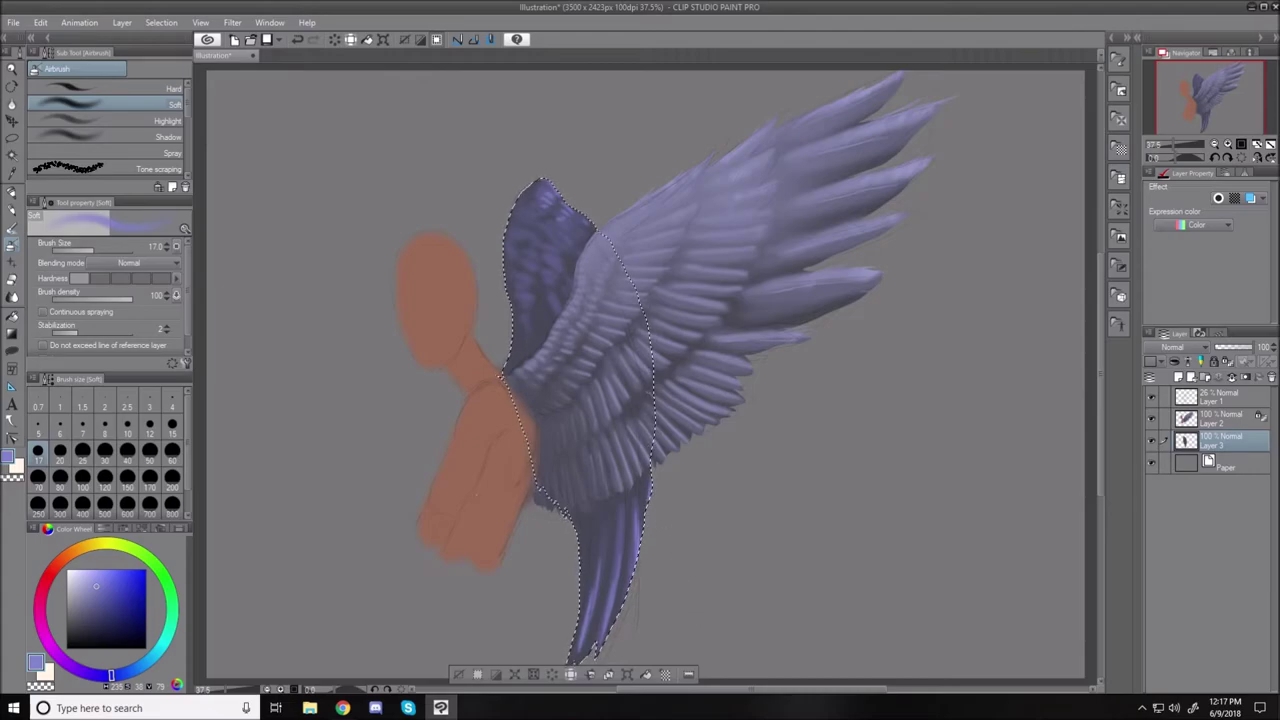
Shade the far wing's lower feathers where they emerge from the near wing with dark blue-grey, using the Soft airbrush at size 70.
click(83, 621)
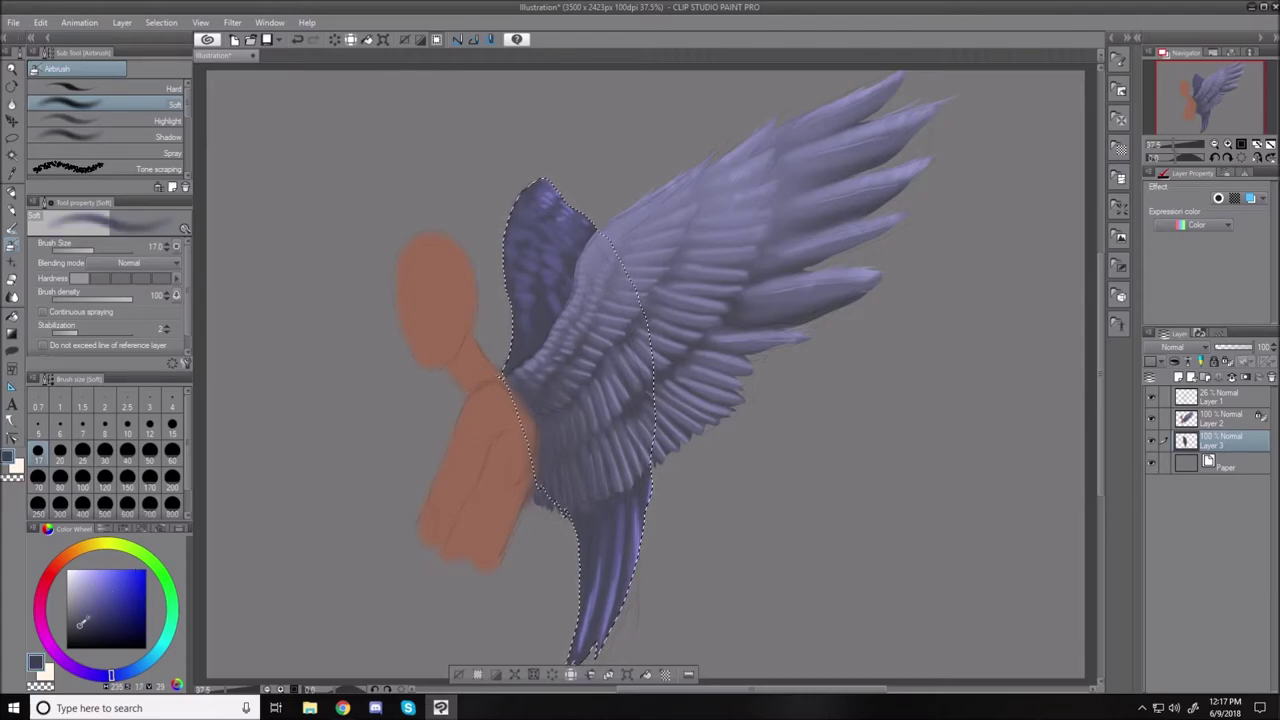
key(bracketright)
key(bracketright)
key(bracketright)
key(bracketright)
key(bracketright)
key(bracketright)
key(bracketright)
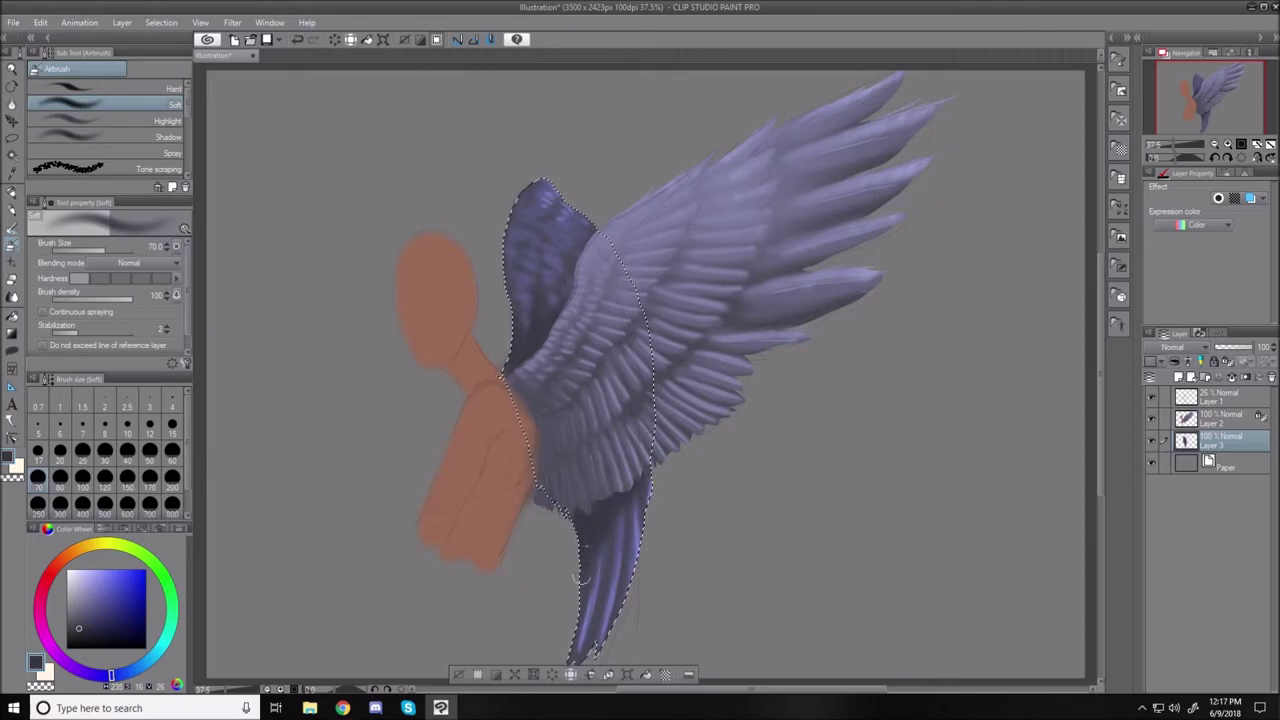
Darken the gaps between the far wing's lower feathers with the dark blue-grey airbrush at size 17.
key(bracketleft)
key(bracketleft)
key(bracketleft)
key(bracketleft)
key(bracketleft)
key(bracketleft)
key(bracketleft)
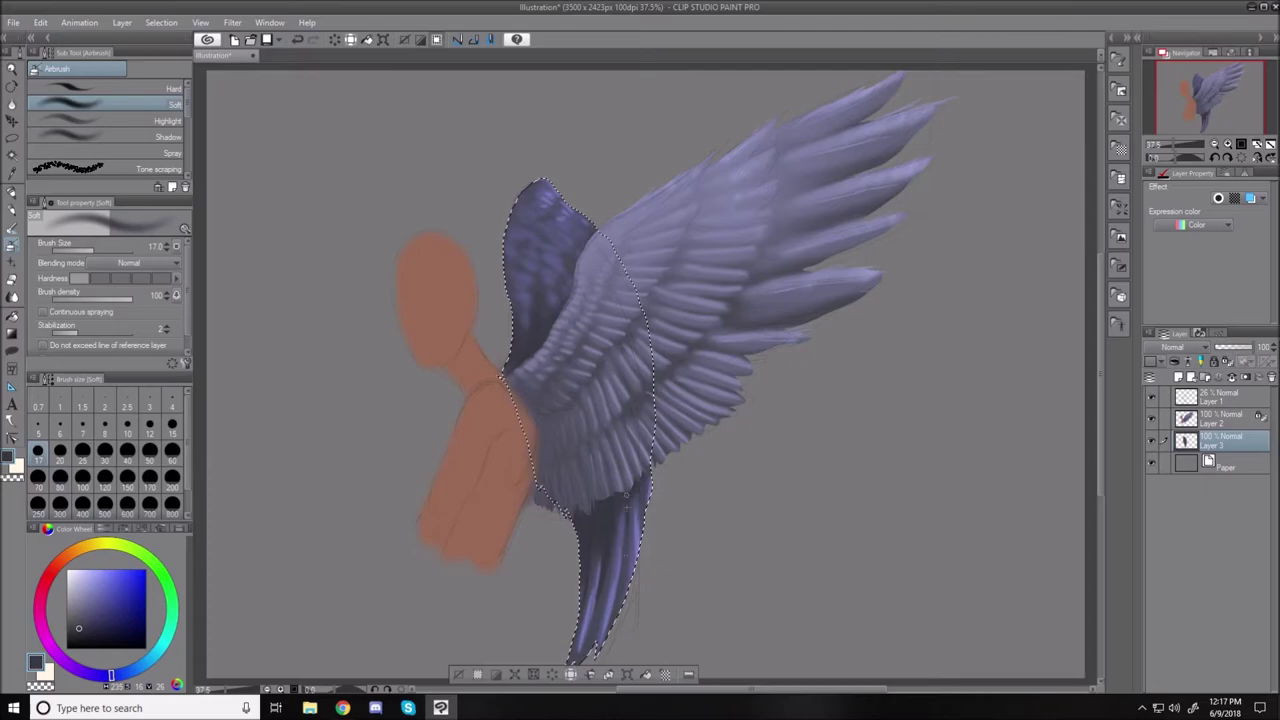
Shade between the feathers on the far wing's upper part with dark blue-grey, enlarging the airbrush from size 20 to 50.
key(bracketright)
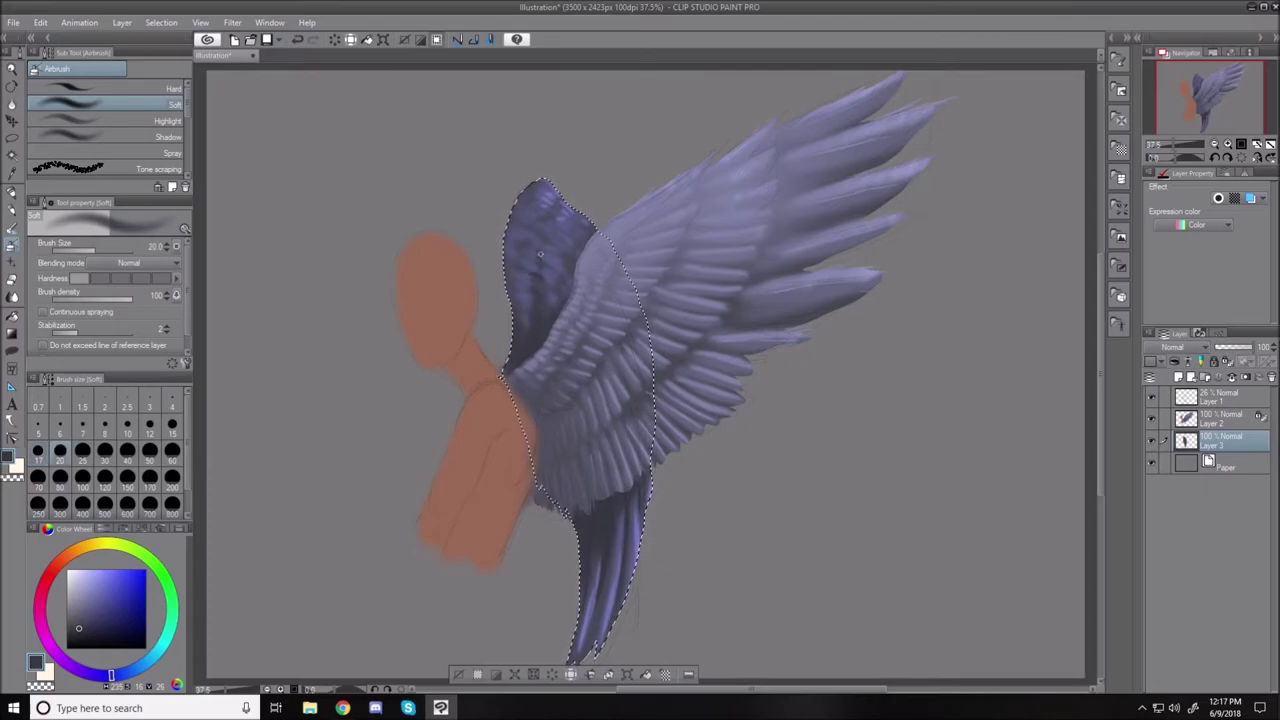
key(bracketright)
key(bracketright)
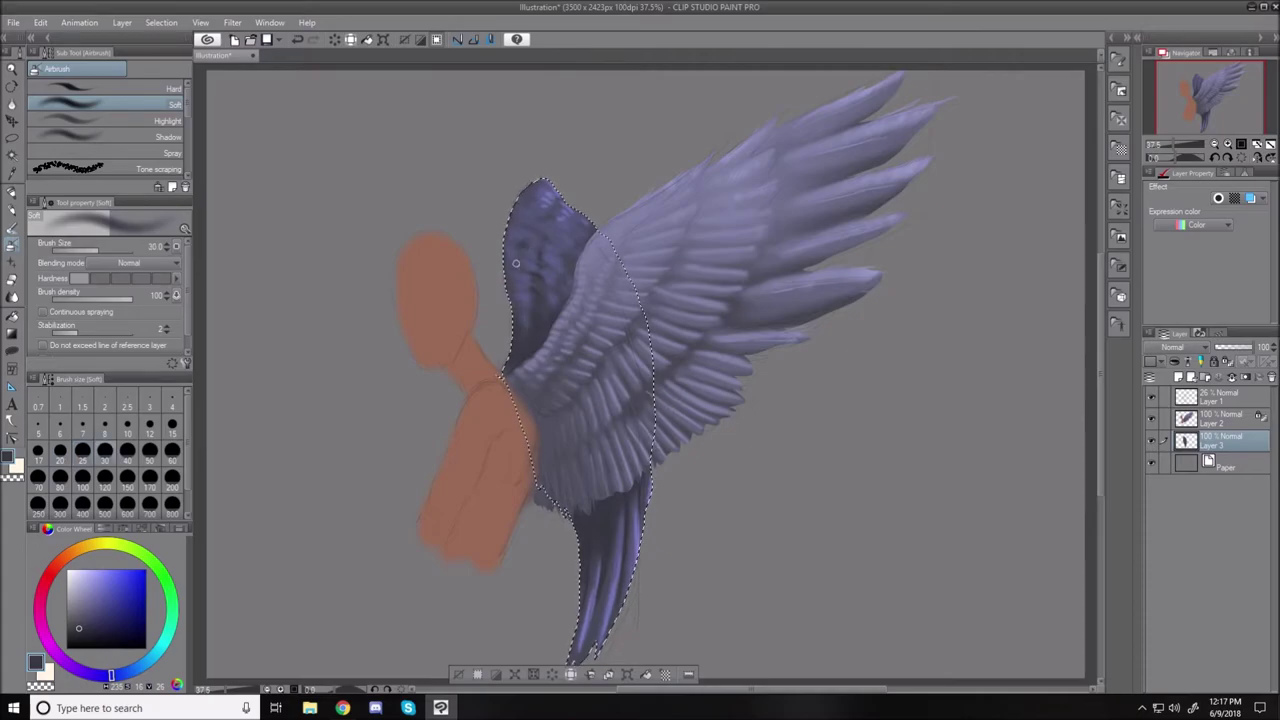
key(bracketright)
key(bracketright)
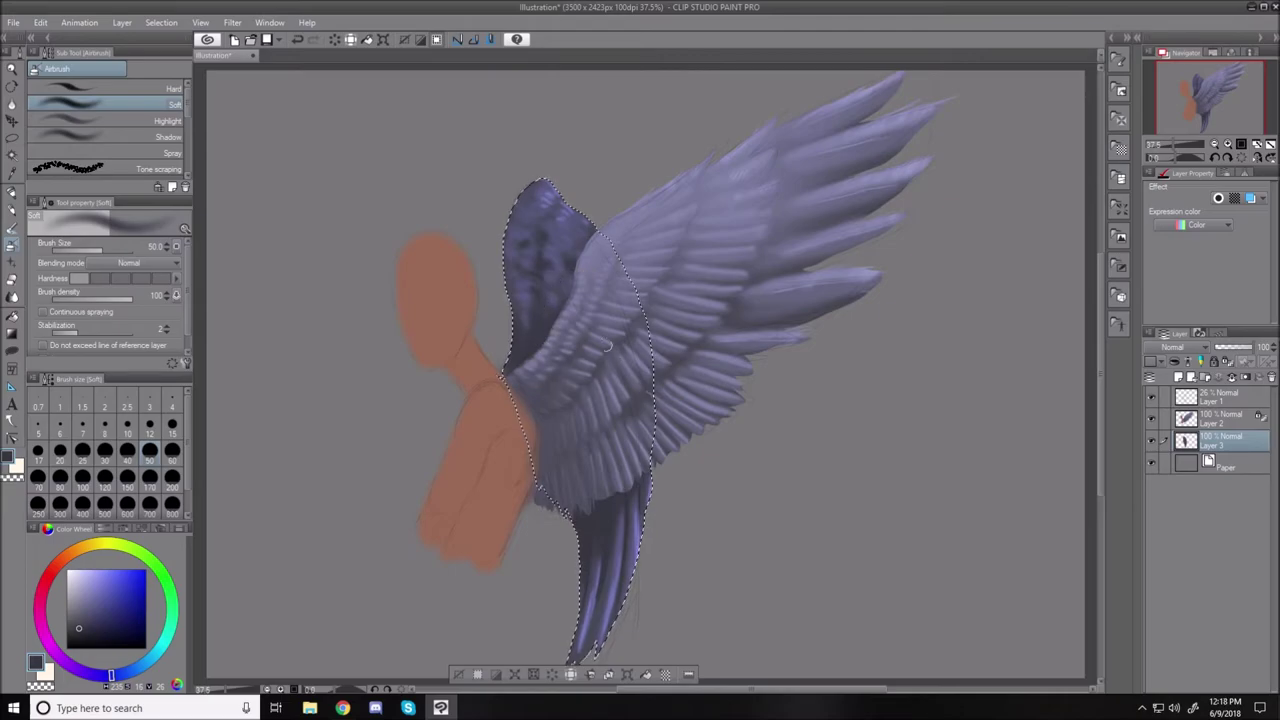
Clear the far wing selection and merge Layer 2 with Layer 3 below it.
key(ctrl+d)
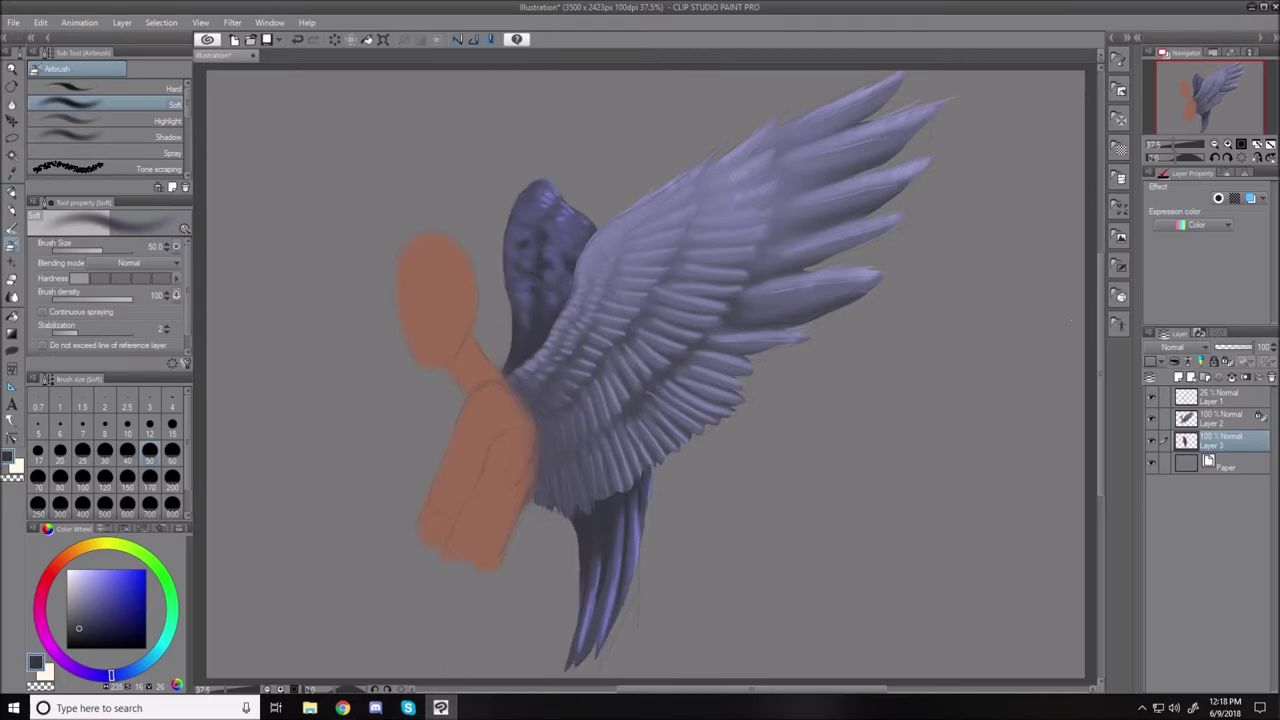
click(1220, 425)
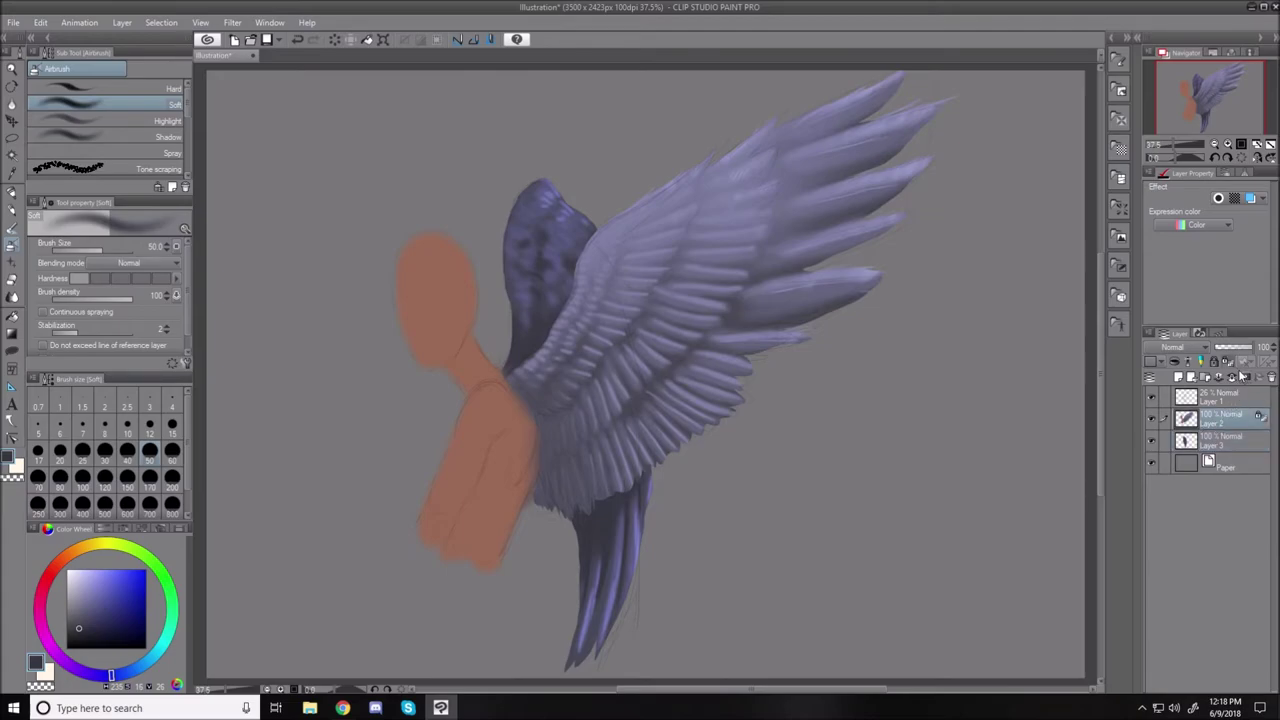
click(1237, 378)
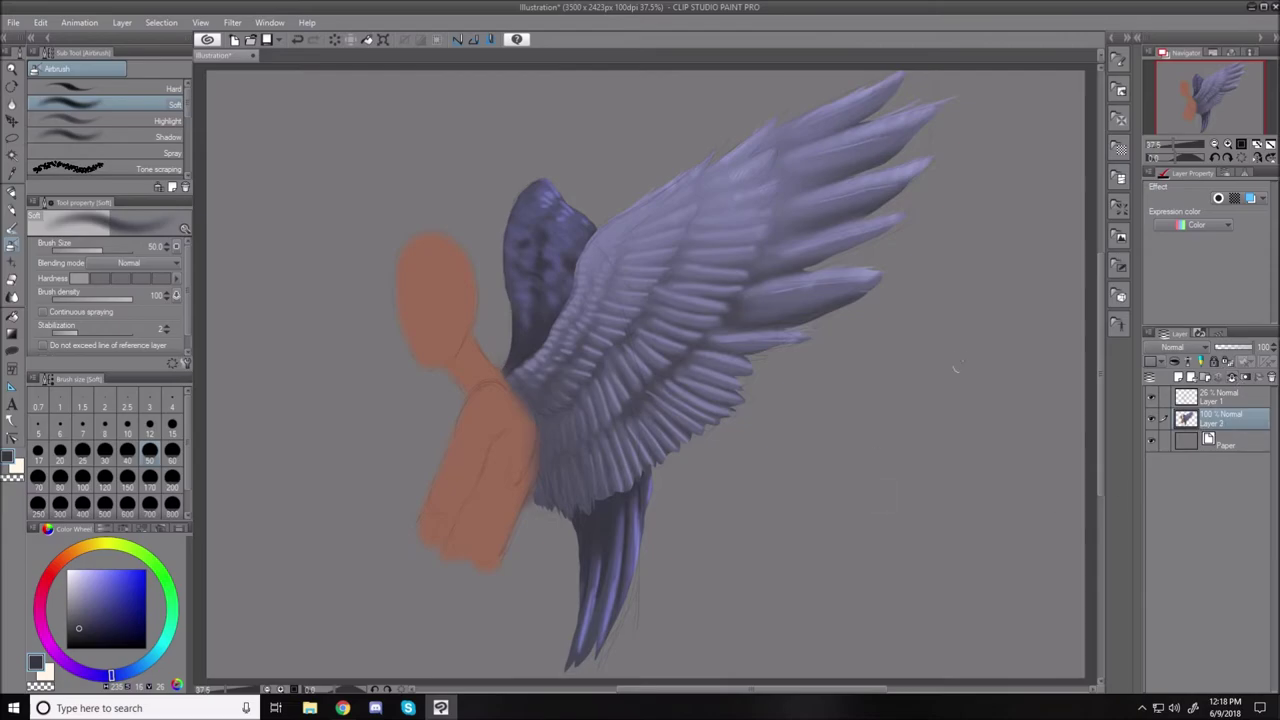
Add a Hue/Saturation/Luminosity correction layer above the merged wings with saturation 5 and brightness -59.
right_click(1238, 424)
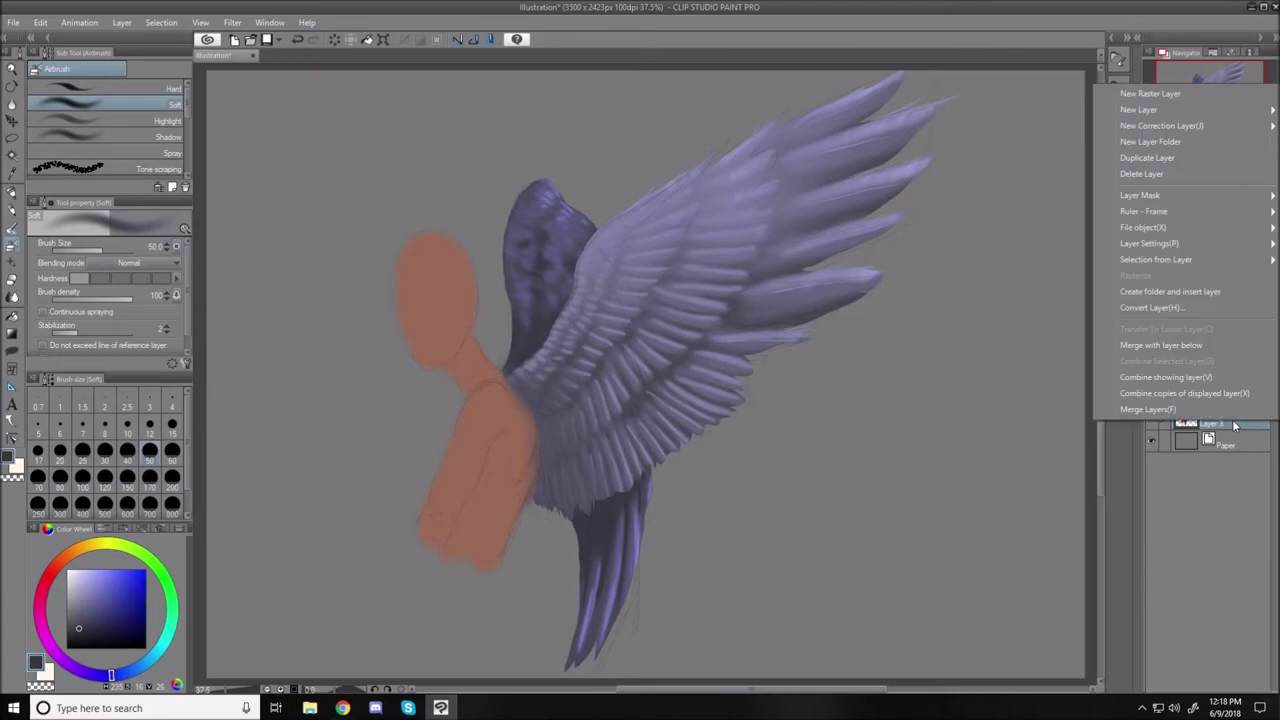
mouse_move(1145, 125)
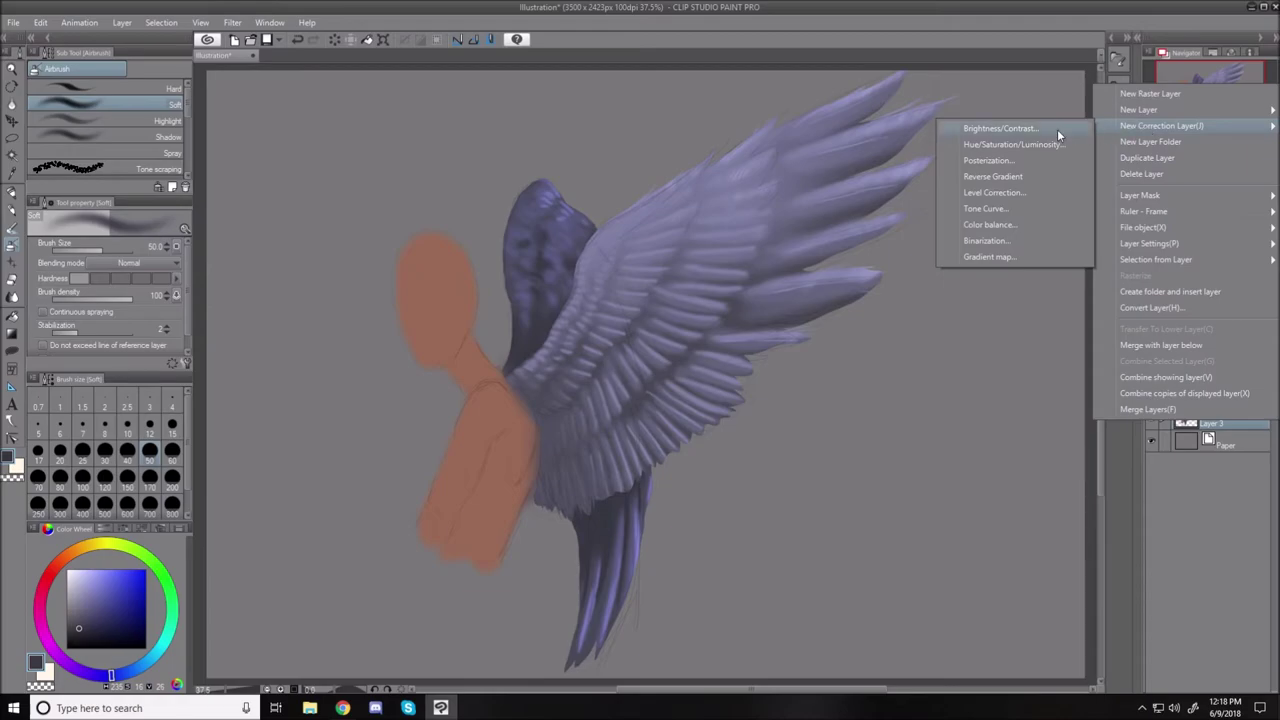
click(1010, 144)
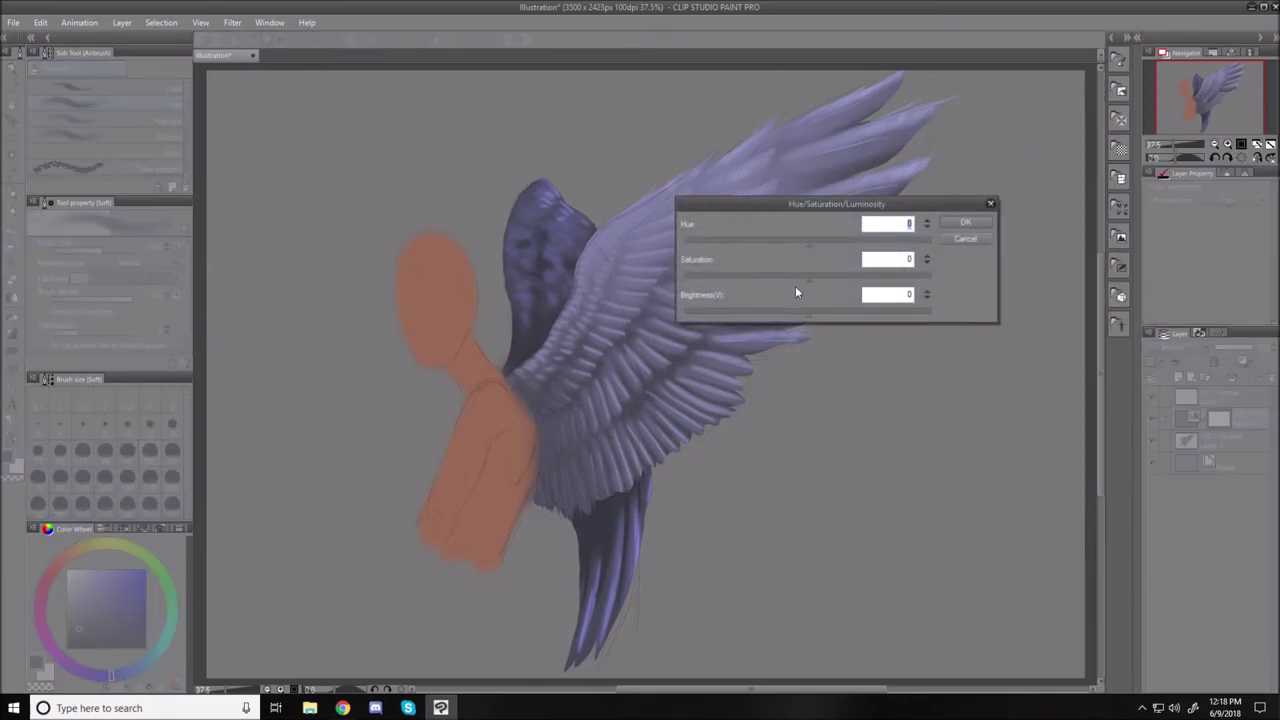
drag(809, 279, 726, 277)
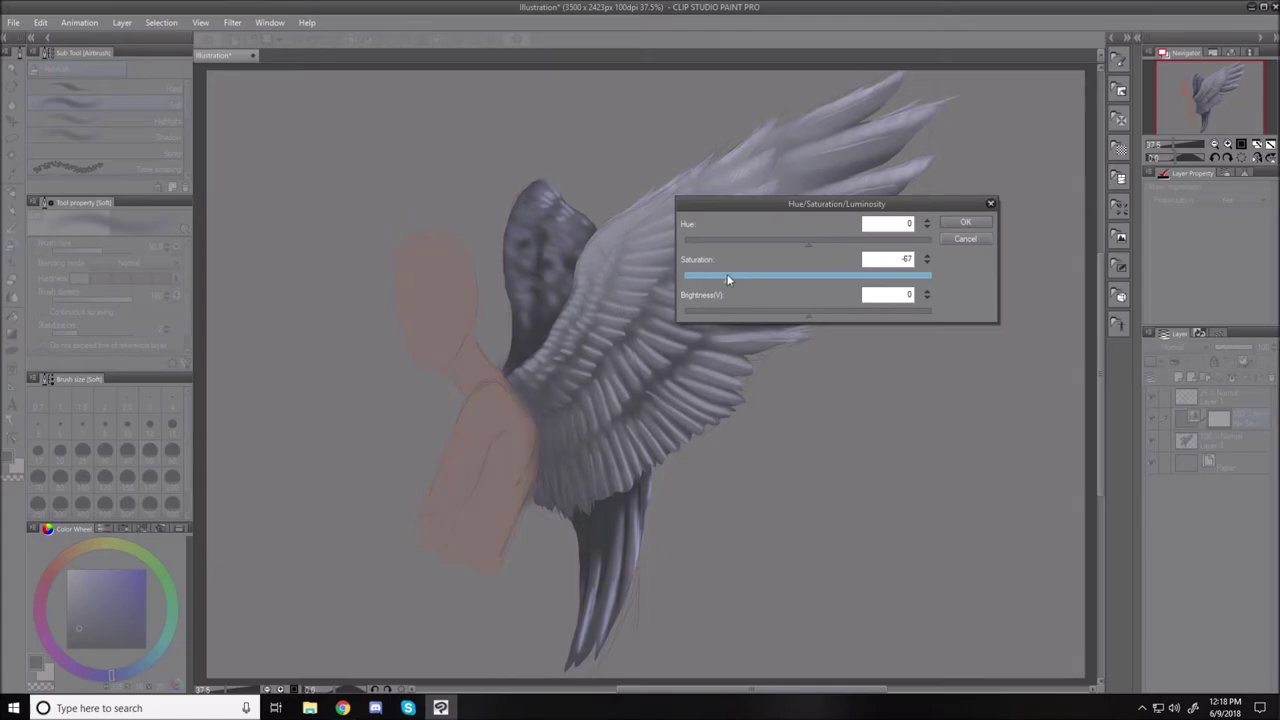
drag(767, 282, 736, 320)
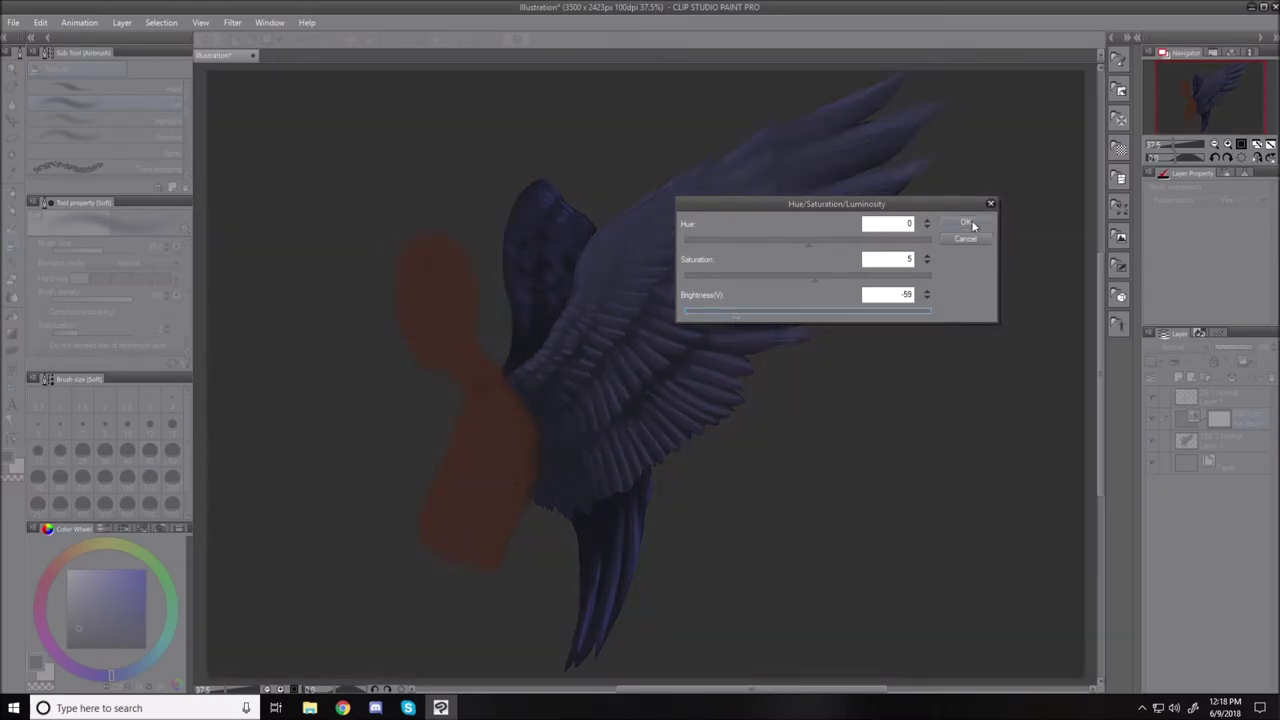
click(966, 222)
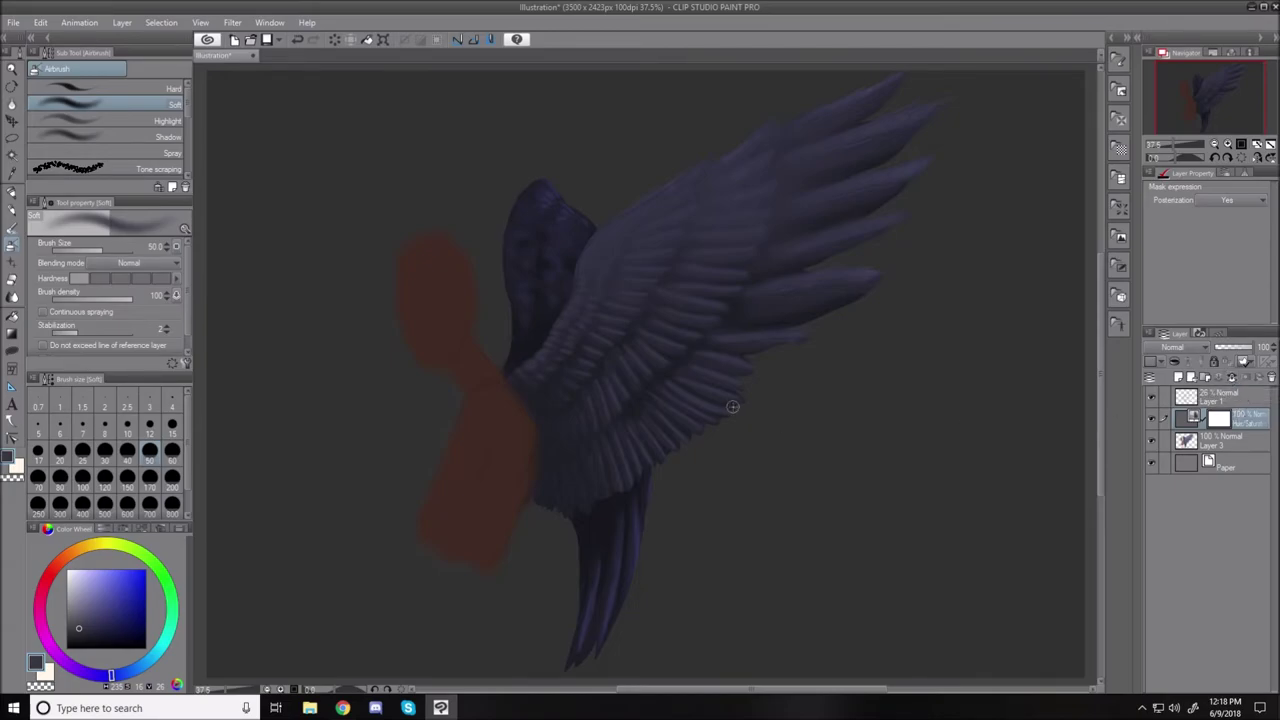
Try erasing the correction's darkening at the topmost feather tip with the Soft eraser at size 100, and undo the stroke.
click(13, 281)
key(bracketright)
key(bracketright)
key(bracketright)
key(bracketright)
key(bracketright)
key(bracketright)
key(bracketright)
key(bracketright)
key(bracketright)
key(bracketright)
key(bracketright)
key(bracketright)
key(bracketright)
key(bracketright)
key(bracketright)
key(bracketright)
key(bracketright)
key(bracketright)
key(bracketright)
key(bracketright)
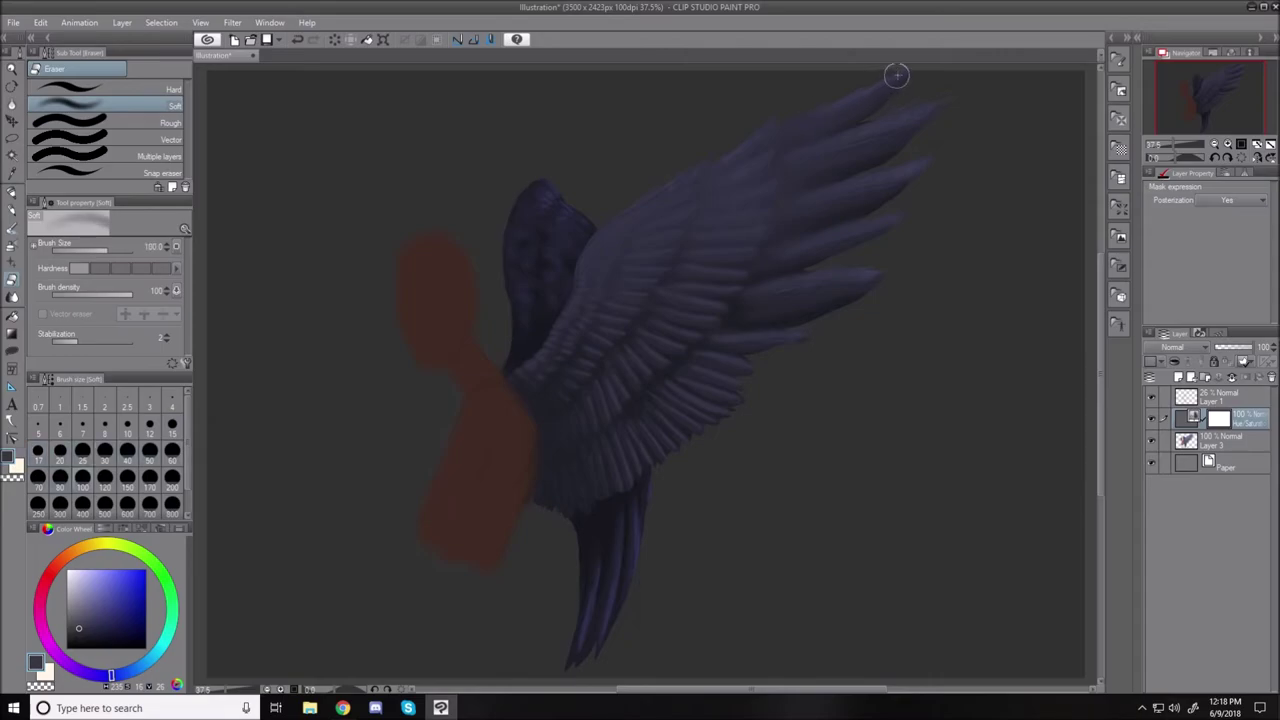
mouse_move(866, 80)
mouse_down()
mouse_move(906, 67)
mouse_move(829, 97)
mouse_move(906, 69)
mouse_up()
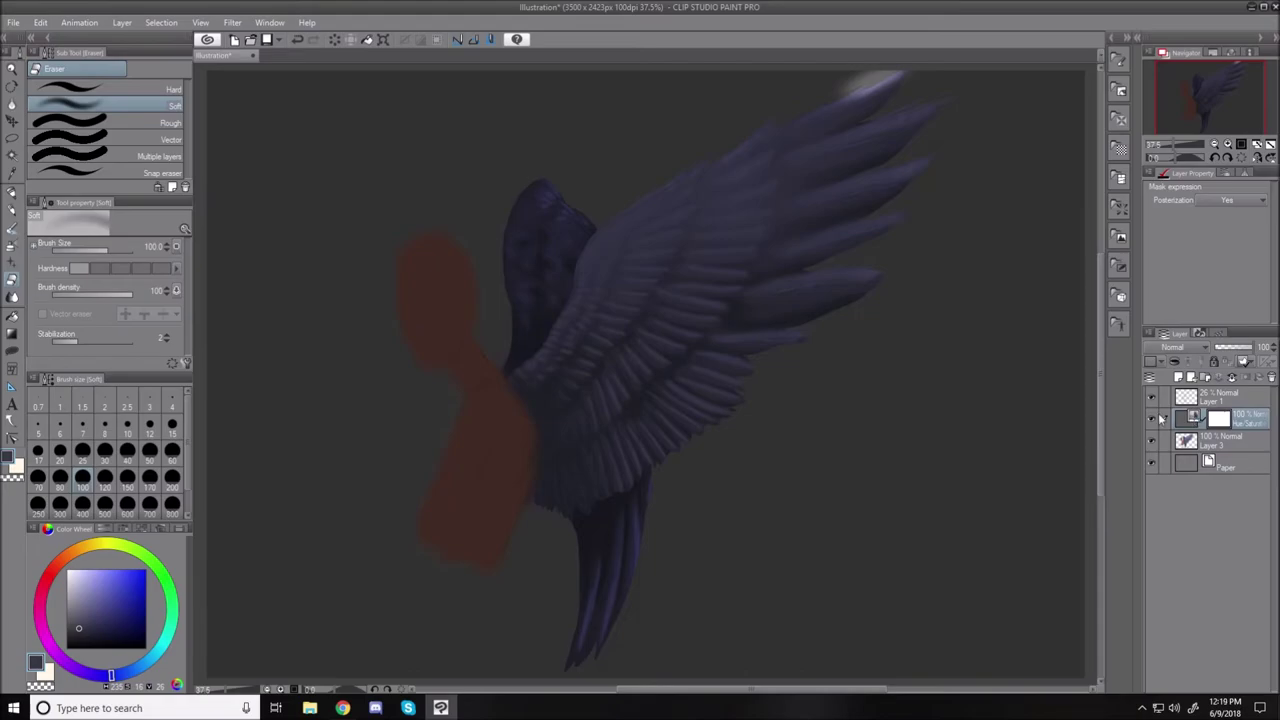
key(ctrl+z)
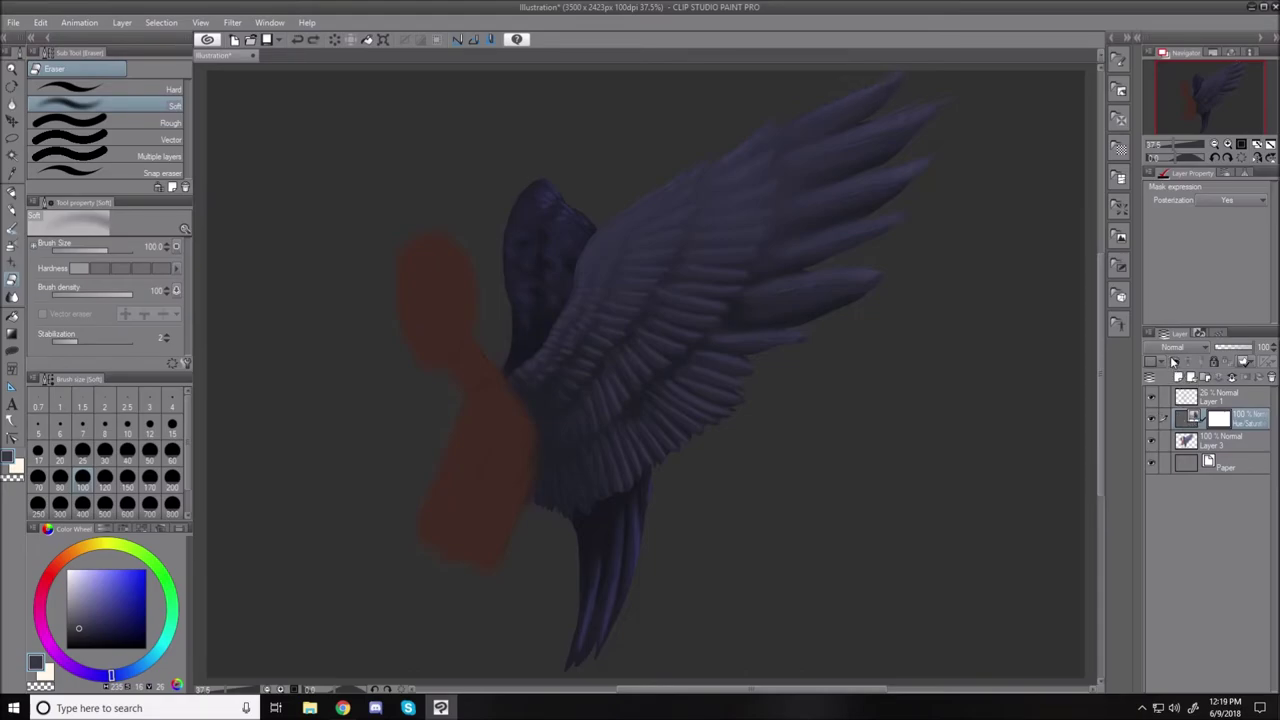
Clip the correction layer to the layer below and erase its darkening along the upper edges of both wings.
click(1175, 363)
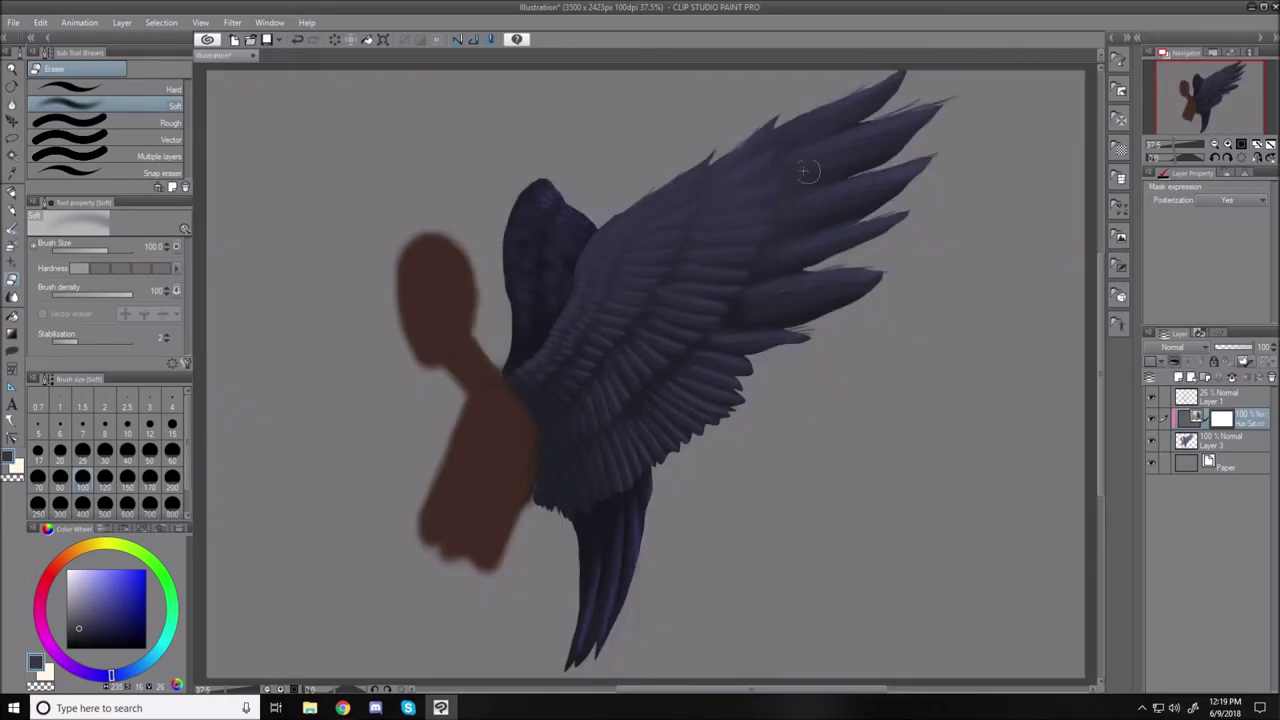
mouse_move(880, 73)
mouse_down()
mouse_move(810, 103)
mouse_move(895, 74)
mouse_move(780, 110)
mouse_move(904, 74)
mouse_move(758, 127)
mouse_move(915, 76)
mouse_move(706, 134)
mouse_up()
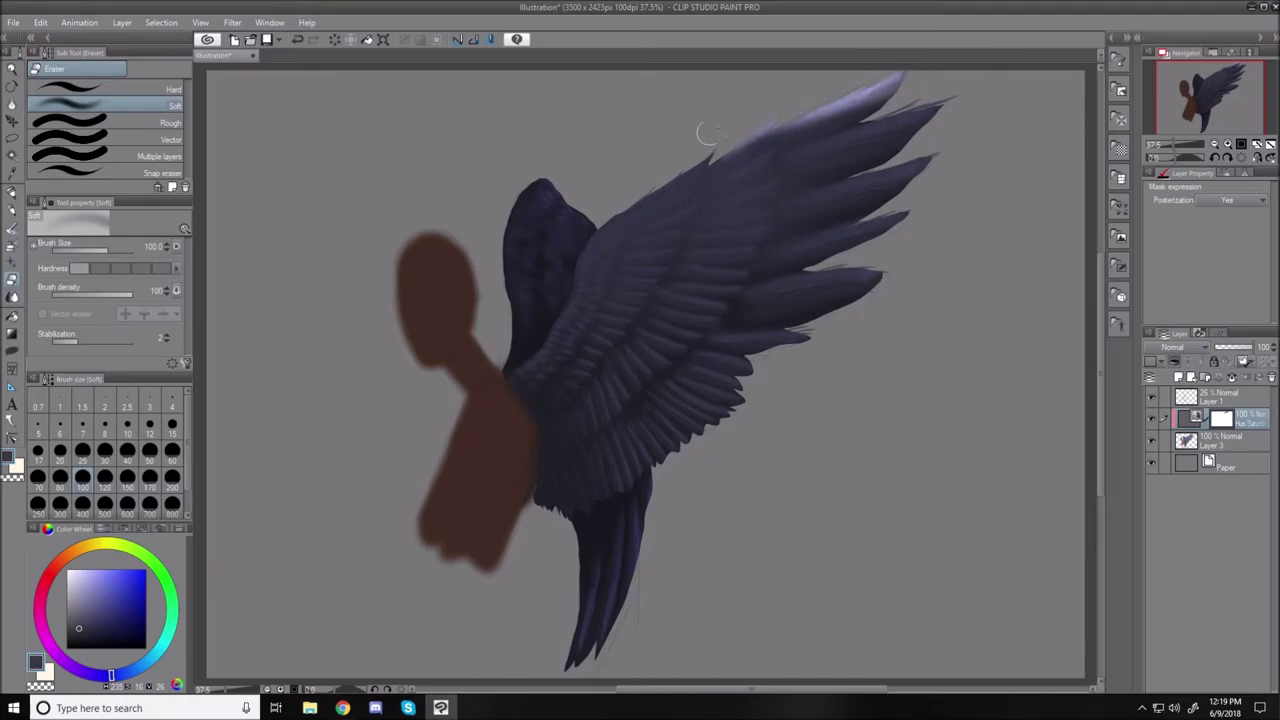
mouse_move(597, 203)
mouse_down()
mouse_move(554, 162)
mouse_move(554, 181)
mouse_move(524, 182)
mouse_move(528, 214)
mouse_move(567, 224)
mouse_move(562, 184)
mouse_move(582, 236)
mouse_up()
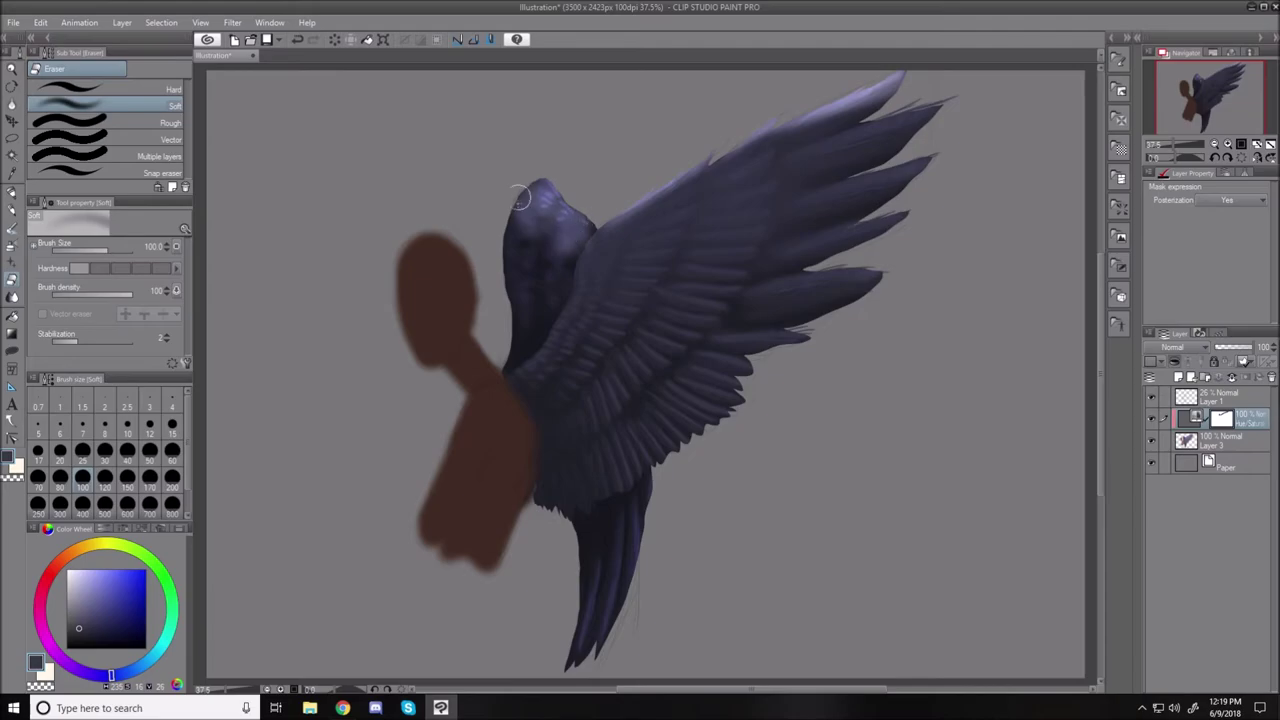
Erase more darkening from the far wing's top, its lower feather edge and the near wing's outer feather tips with a larger Soft eraser.
key(])
key(])
key(])
key(])
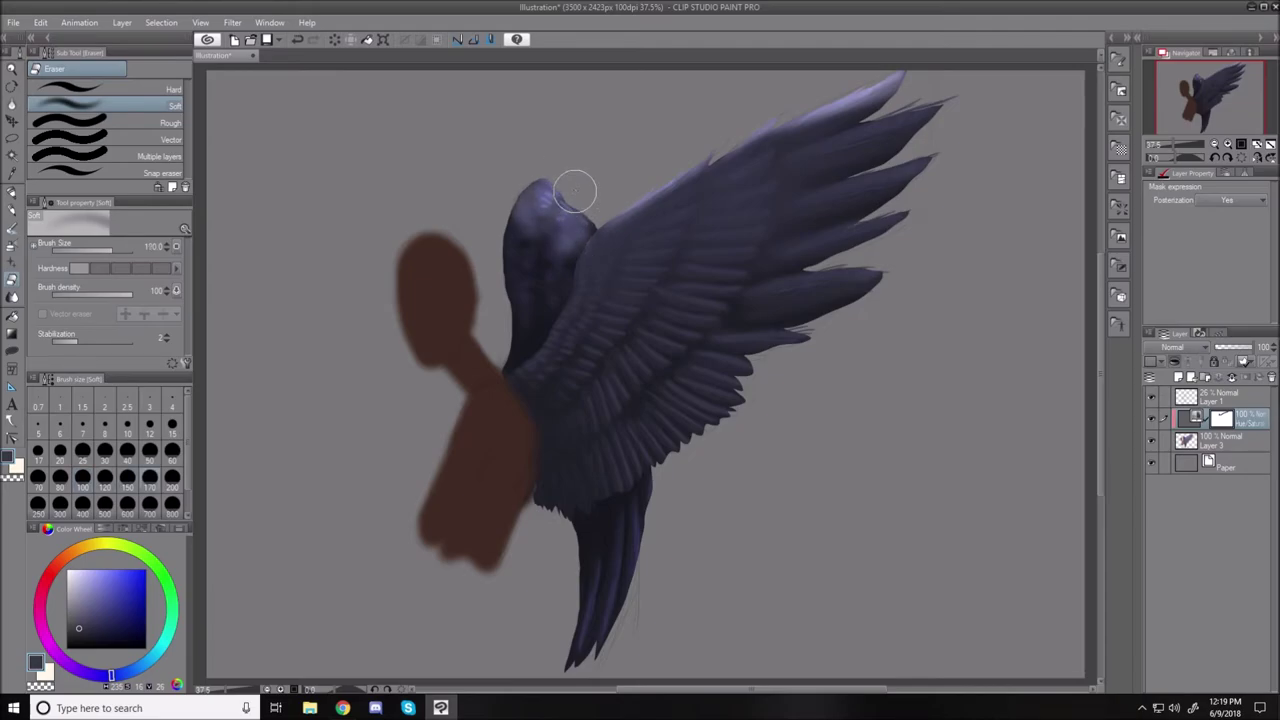
mouse_move(526, 218)
mouse_down()
mouse_move(524, 249)
mouse_move(564, 195)
mouse_move(546, 276)
mouse_move(583, 202)
mouse_move(572, 237)
mouse_up()
mouse_move(656, 519)
mouse_down()
mouse_move(664, 497)
mouse_move(612, 609)
mouse_move(657, 531)
mouse_up()
mouse_move(940, 105)
mouse_down()
mouse_move(804, 143)
mouse_move(907, 100)
mouse_move(807, 118)
mouse_move(853, 101)
mouse_move(742, 152)
mouse_move(752, 140)
mouse_move(772, 175)
mouse_move(914, 105)
mouse_move(762, 170)
mouse_move(950, 119)
mouse_move(820, 186)
mouse_move(938, 171)
mouse_up()
Erase the darkening broadly across the near wing's long outer feathers with the Soft eraser at size 500.
key(])
key(])
key(])
key(])
mouse_move(891, 134)
mouse_down()
mouse_move(763, 199)
mouse_move(751, 182)
mouse_move(673, 192)
mouse_move(657, 213)
mouse_move(834, 177)
mouse_move(878, 205)
mouse_move(777, 296)
mouse_move(909, 233)
mouse_move(886, 203)
mouse_move(805, 175)
mouse_move(614, 259)
mouse_move(781, 289)
mouse_move(704, 346)
mouse_move(754, 376)
mouse_move(752, 285)
mouse_move(738, 290)
mouse_move(868, 160)
mouse_move(894, 104)
mouse_move(698, 373)
mouse_move(668, 267)
mouse_move(703, 210)
mouse_move(906, 128)
mouse_move(921, 100)
mouse_move(934, 125)
mouse_move(796, 245)
mouse_move(891, 232)
mouse_move(776, 335)
mouse_move(846, 285)
mouse_move(768, 176)
mouse_move(620, 224)
mouse_move(592, 259)
mouse_move(583, 204)
mouse_move(804, 248)
mouse_move(862, 211)
mouse_move(769, 295)
mouse_move(905, 160)
mouse_up()
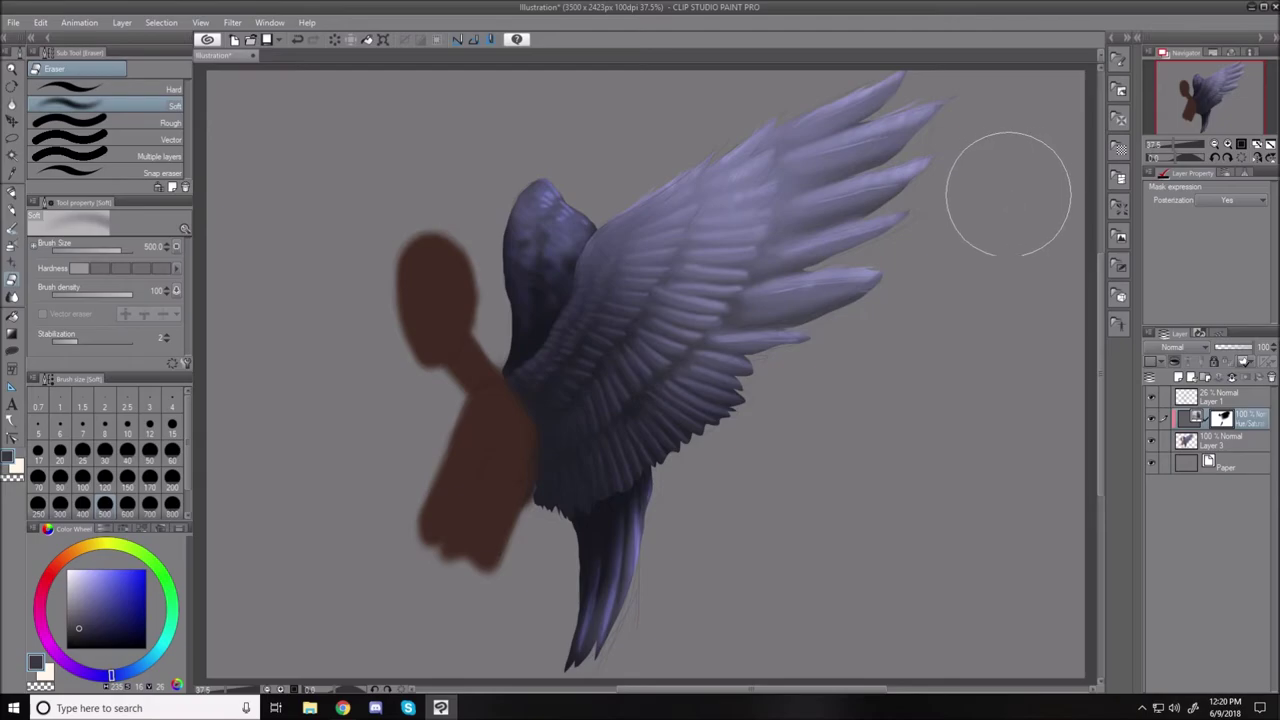
Merge the correction layer into Layer 3 and lock that layer's transparent pixels.
click(1234, 379)
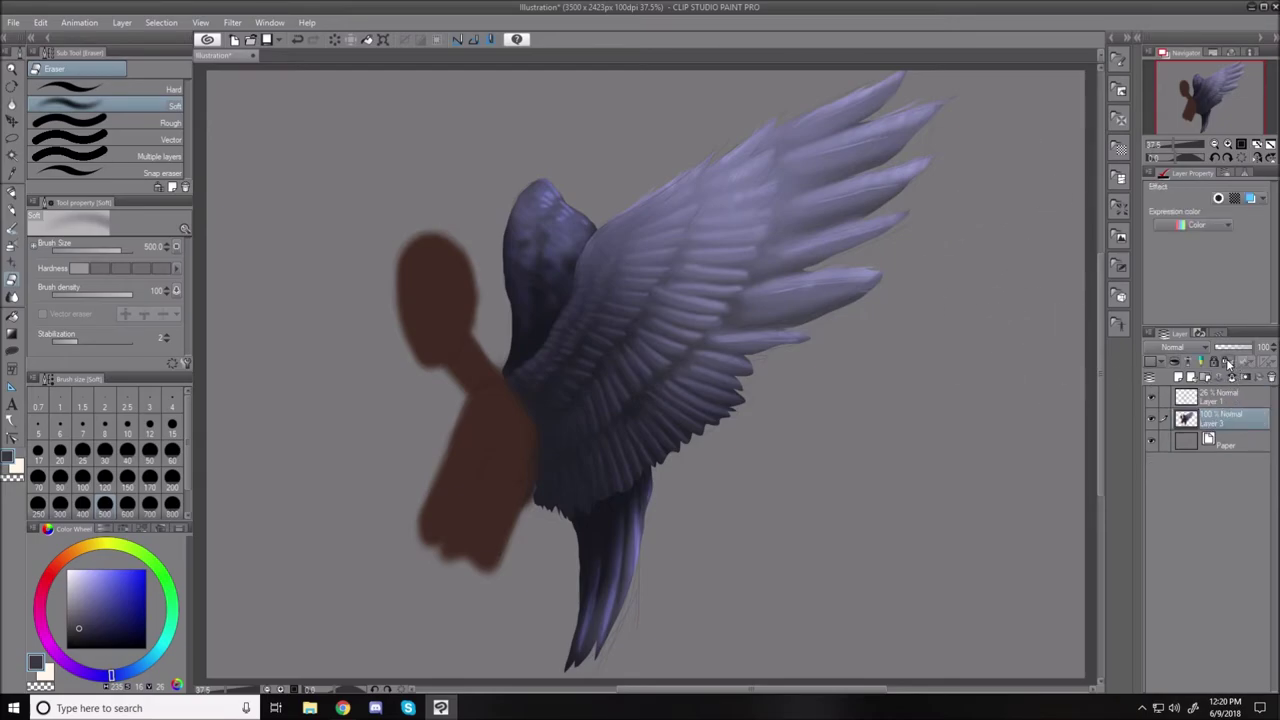
mouse_move(771, 185)
mouse_down()
mouse_move(805, 172)
mouse_move(823, 128)
mouse_move(878, 130)
mouse_move(855, 95)
mouse_up()
Sample lavender from the topmost feather and paint it over the near wing's upper long feathers with the Soft airbrush at size 50.
alt+click(854, 97)
key(bracketleft)
key(bracketleft)
key(bracketleft)
key(bracketleft)
key(bracketleft)
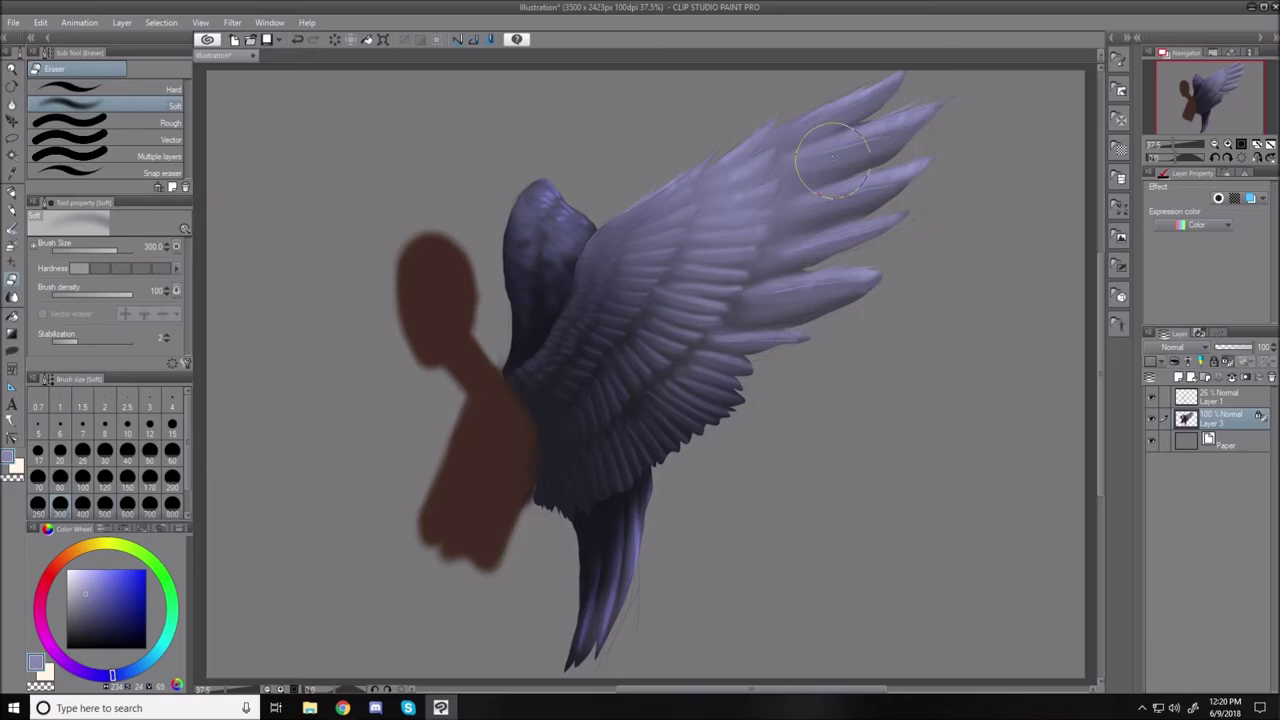
key(bracketleft)
key(bracketleft)
key(bracketleft)
key(bracketleft)
key(bracketleft)
key(bracketleft)
key(bracketleft)
click(13, 246)
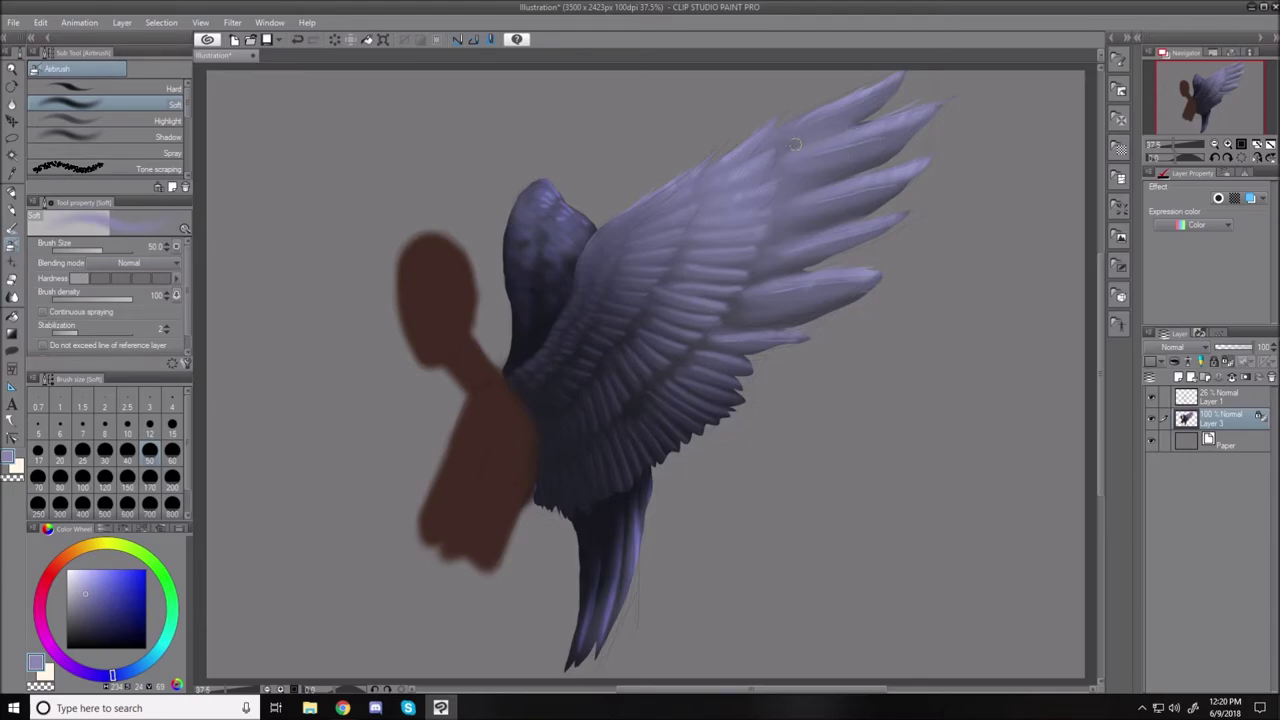
drag(794, 193, 898, 154)
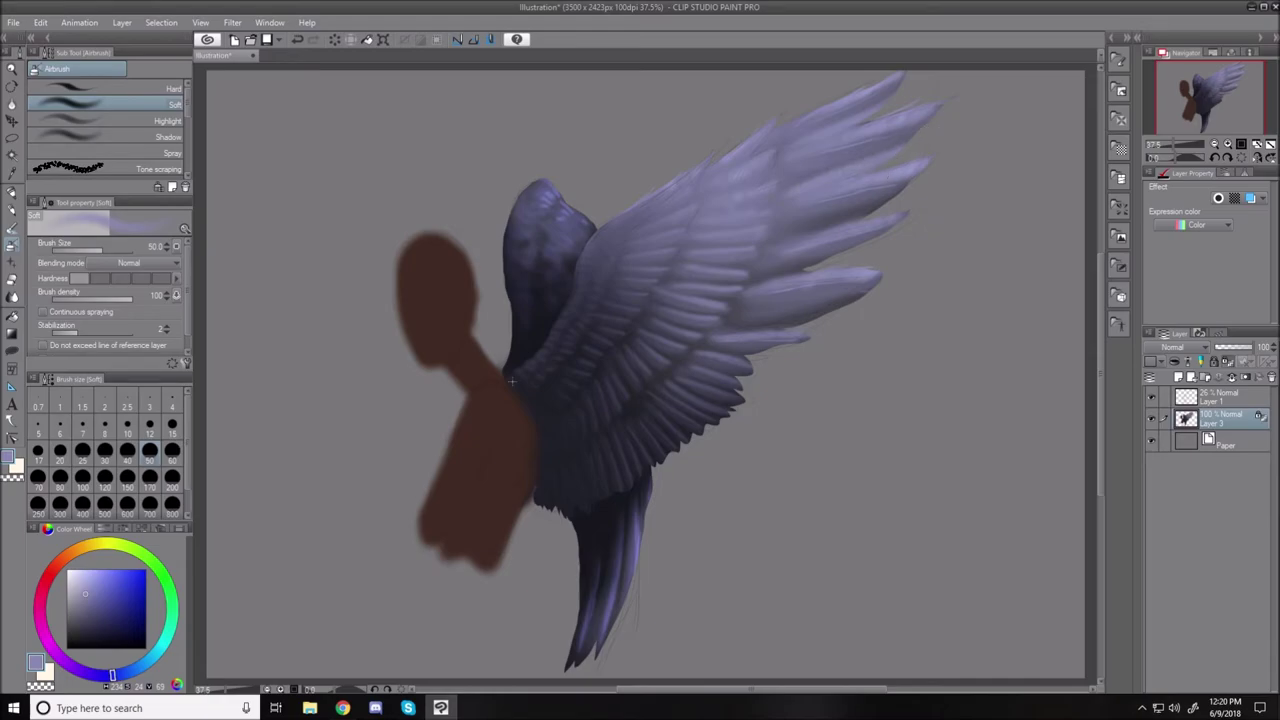
Paint paler lavender highlights along the near wing's long feathers and outer lower feathers with the Soft airbrush at size 50.
click(84, 581)
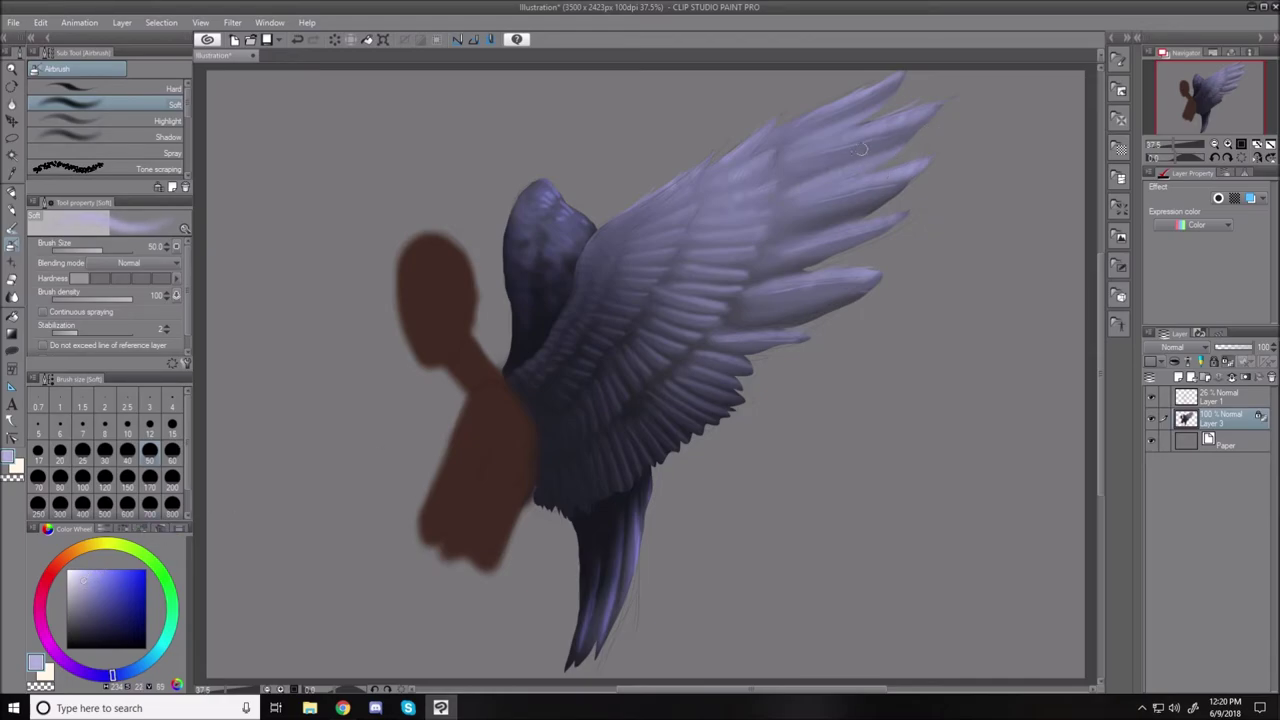
drag(777, 190, 905, 142)
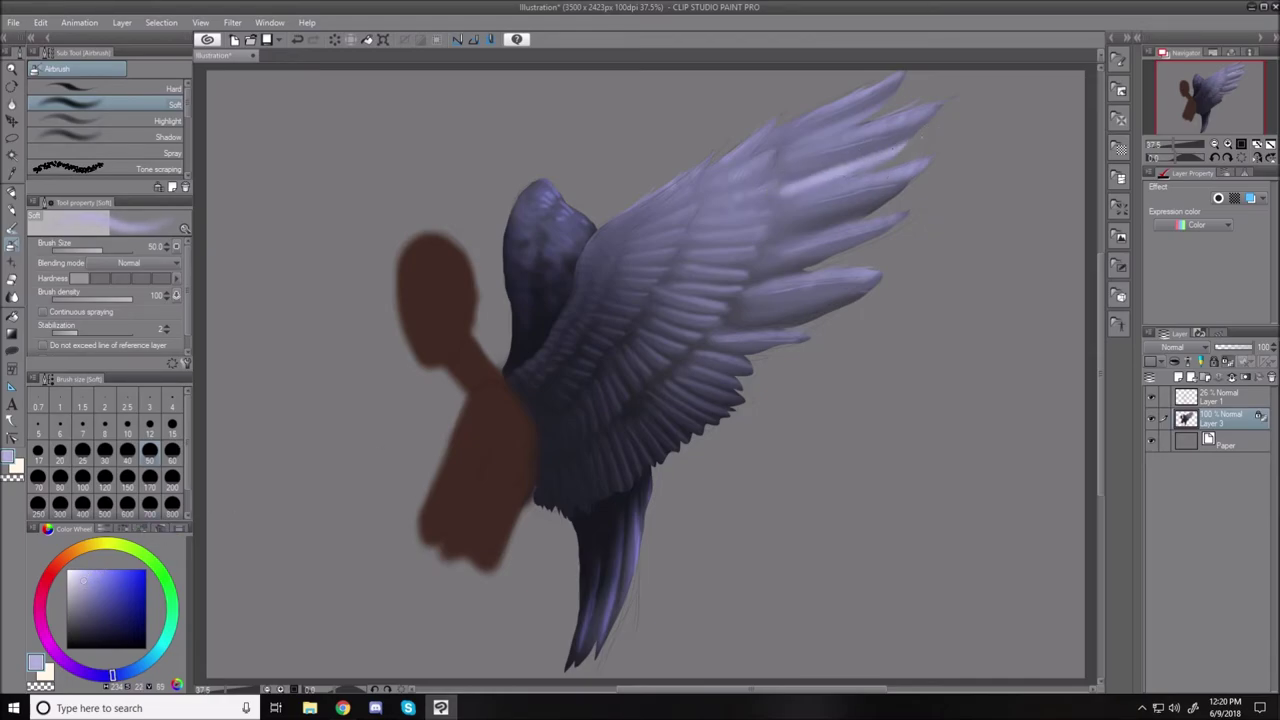
drag(804, 140, 925, 77)
drag(803, 241, 927, 172)
drag(812, 260, 890, 229)
mouse_move(777, 275)
mouse_down()
mouse_move(841, 256)
mouse_move(831, 352)
mouse_move(883, 286)
mouse_move(774, 331)
mouse_move(842, 312)
mouse_move(725, 329)
mouse_up()
drag(806, 345, 727, 361)
mouse_move(706, 354)
mouse_down()
mouse_move(752, 367)
mouse_move(714, 372)
mouse_move(760, 394)
mouse_move(738, 398)
mouse_up()
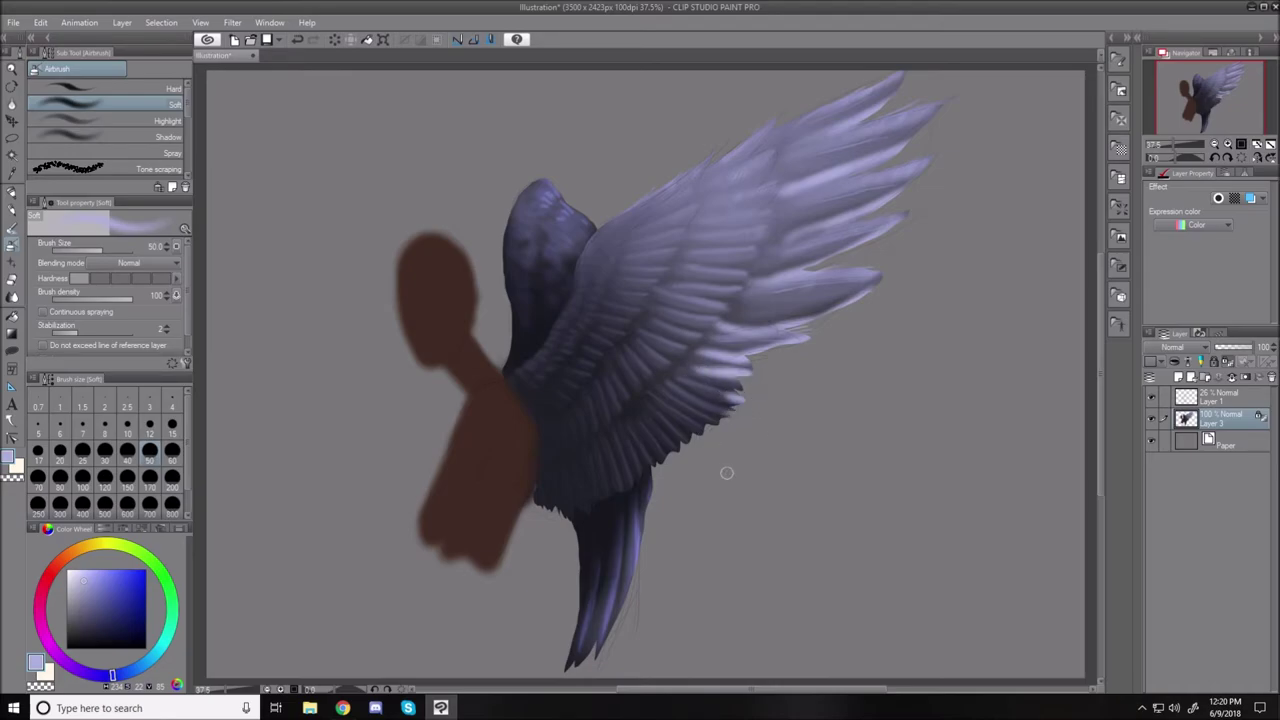
Brighten the near wing's feather tips and upper edge with broad pale lavender strokes of the Soft airbrush at size 170.
key(bracketright)
key(bracketright)
key(bracketright)
key(bracketright)
key(bracketright)
key(bracketright)
key(bracketright)
mouse_move(759, 388)
mouse_down()
mouse_move(753, 430)
mouse_move(715, 430)
mouse_move(749, 410)
mouse_move(723, 402)
mouse_move(683, 438)
mouse_move(724, 392)
mouse_move(889, 283)
mouse_move(841, 303)
mouse_move(933, 222)
mouse_move(908, 220)
mouse_move(947, 176)
mouse_move(893, 218)
mouse_move(937, 166)
mouse_move(861, 204)
mouse_move(971, 102)
mouse_move(885, 155)
mouse_move(920, 85)
mouse_move(867, 119)
mouse_up()
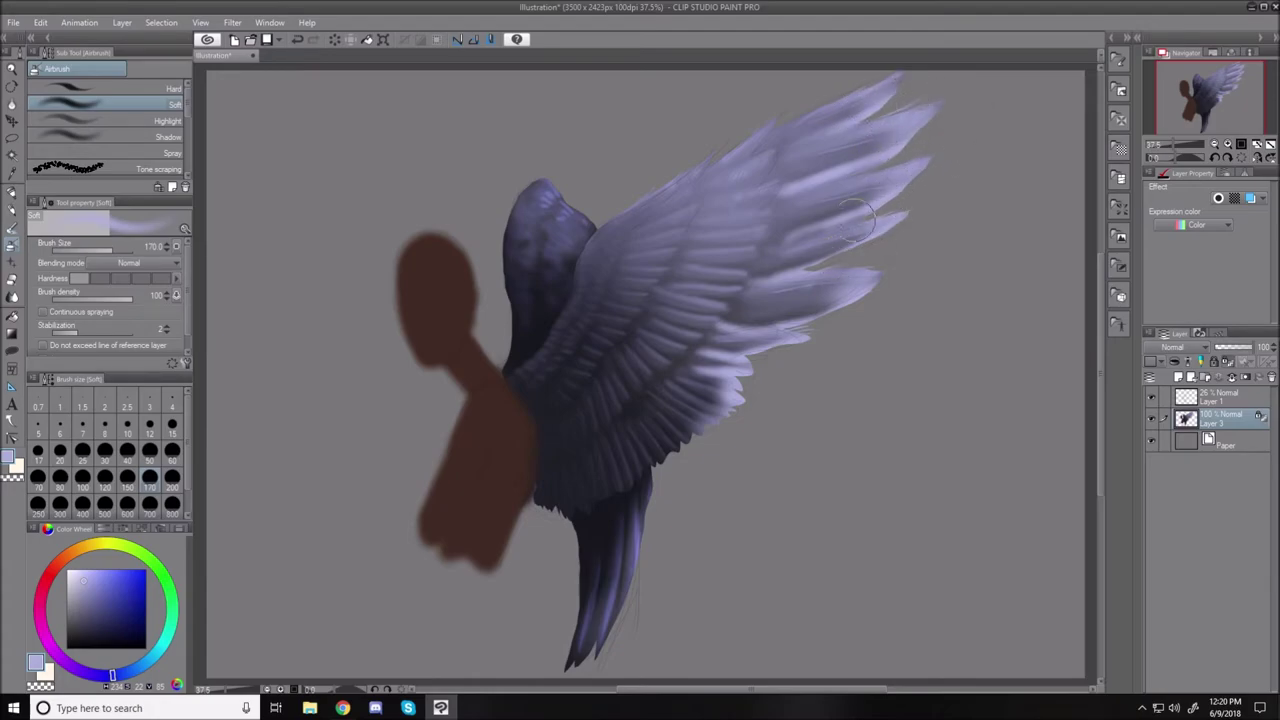
mouse_move(945, 158)
mouse_down()
mouse_move(887, 183)
mouse_move(945, 115)
mouse_move(836, 125)
mouse_move(900, 191)
mouse_move(883, 284)
mouse_move(800, 338)
mouse_up()
mouse_move(782, 100)
mouse_down()
mouse_move(737, 123)
mouse_move(790, 88)
mouse_move(711, 115)
mouse_move(656, 170)
mouse_move(706, 158)
mouse_move(740, 128)
mouse_move(731, 160)
mouse_move(818, 108)
mouse_up()
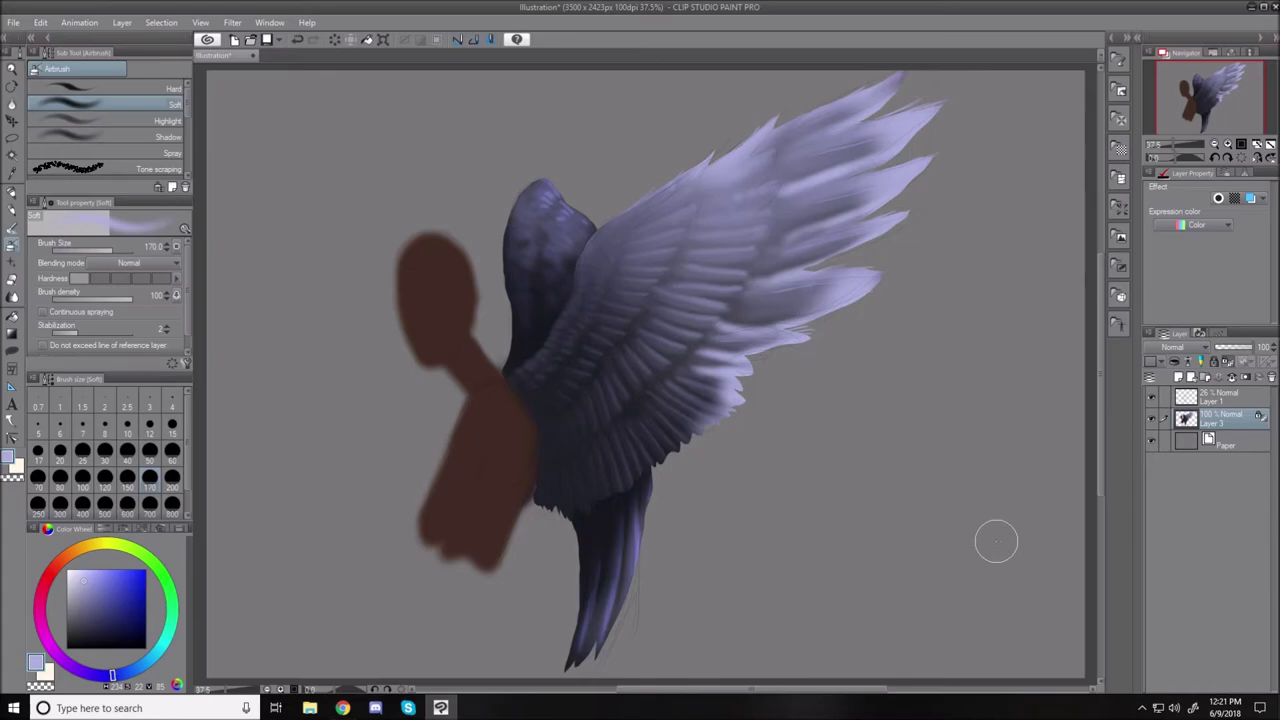
Close the wing illustration without saving and create a new 3500 × 2423 px canvas at 100 dpi, with black as the drawing colour.
click(251, 55)
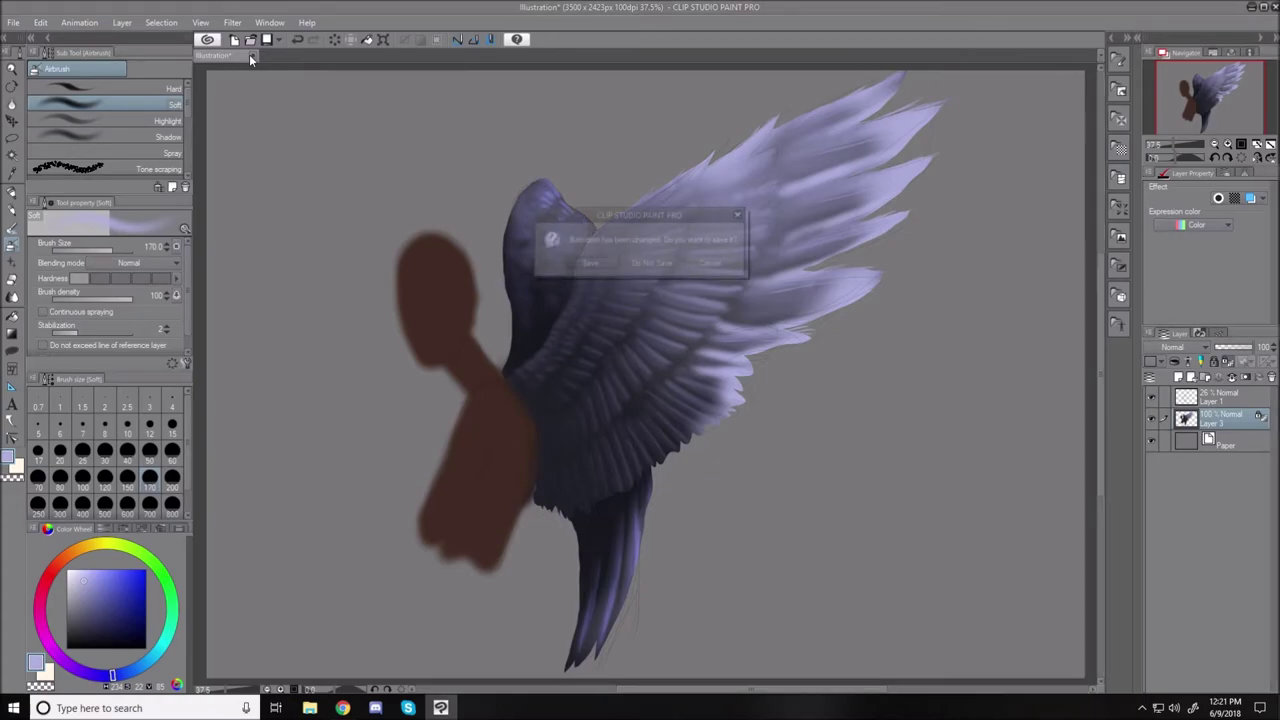
click(655, 262)
click(16, 22)
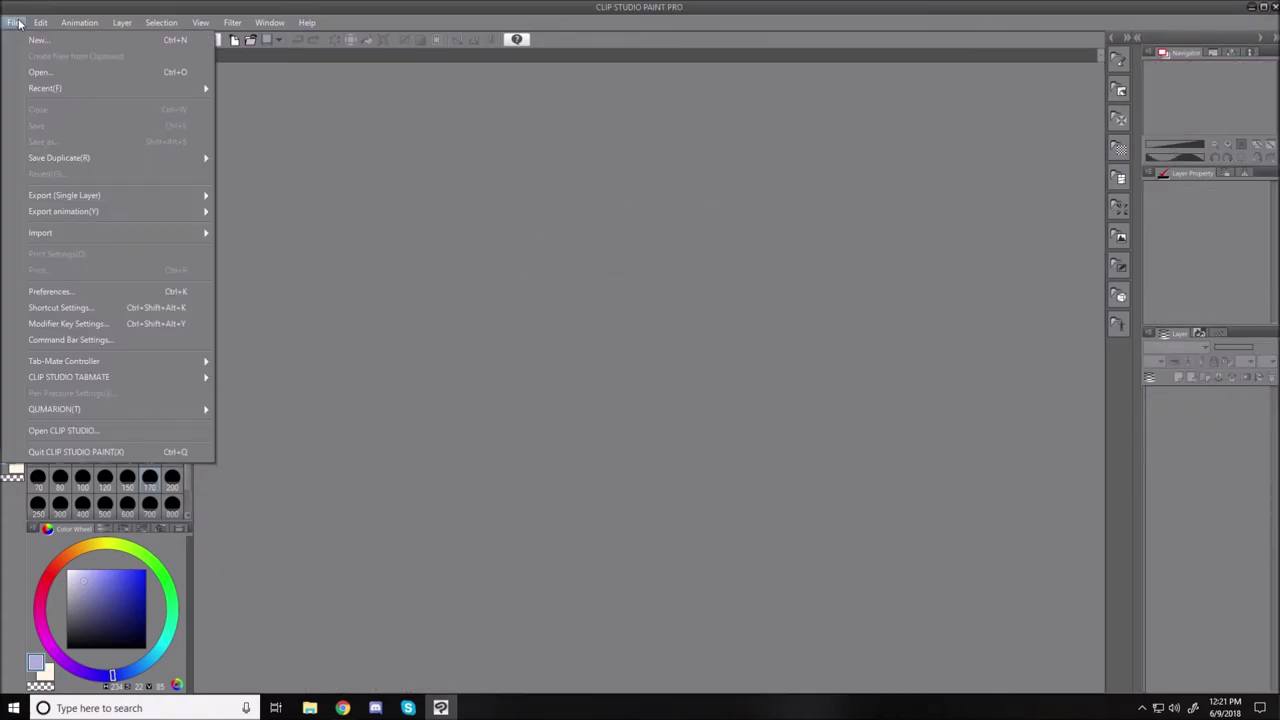
click(40, 40)
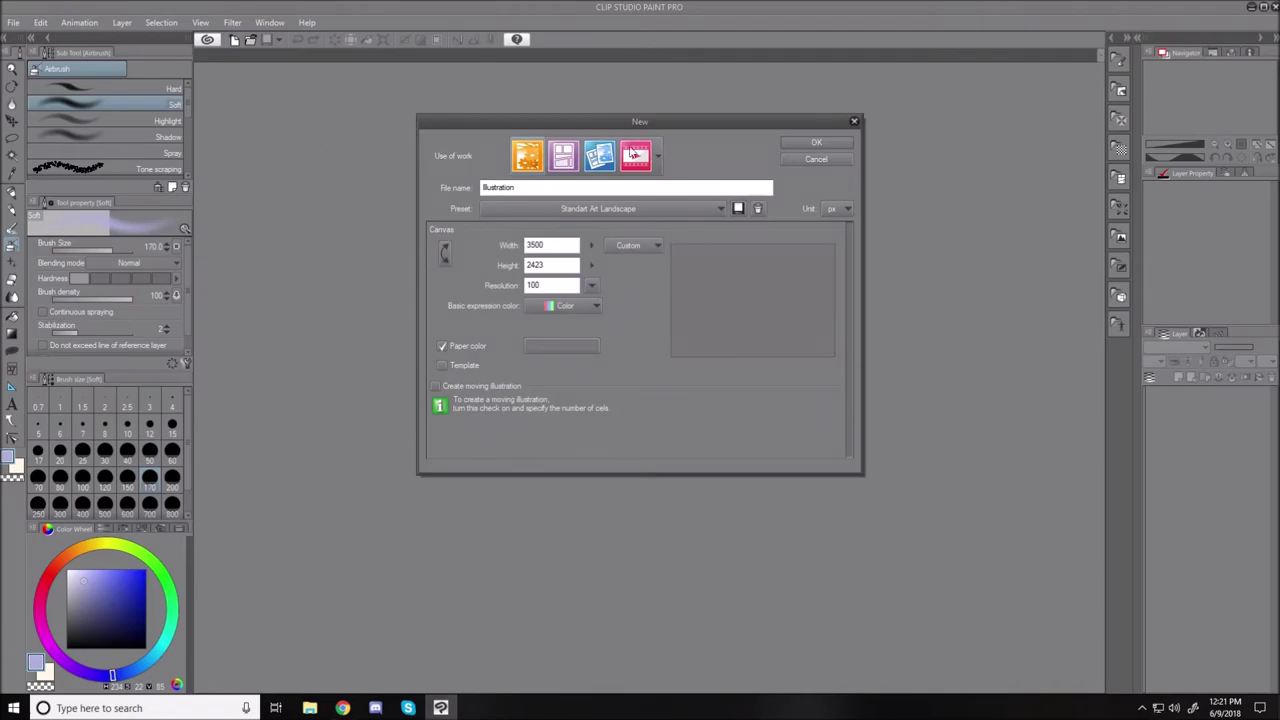
click(808, 142)
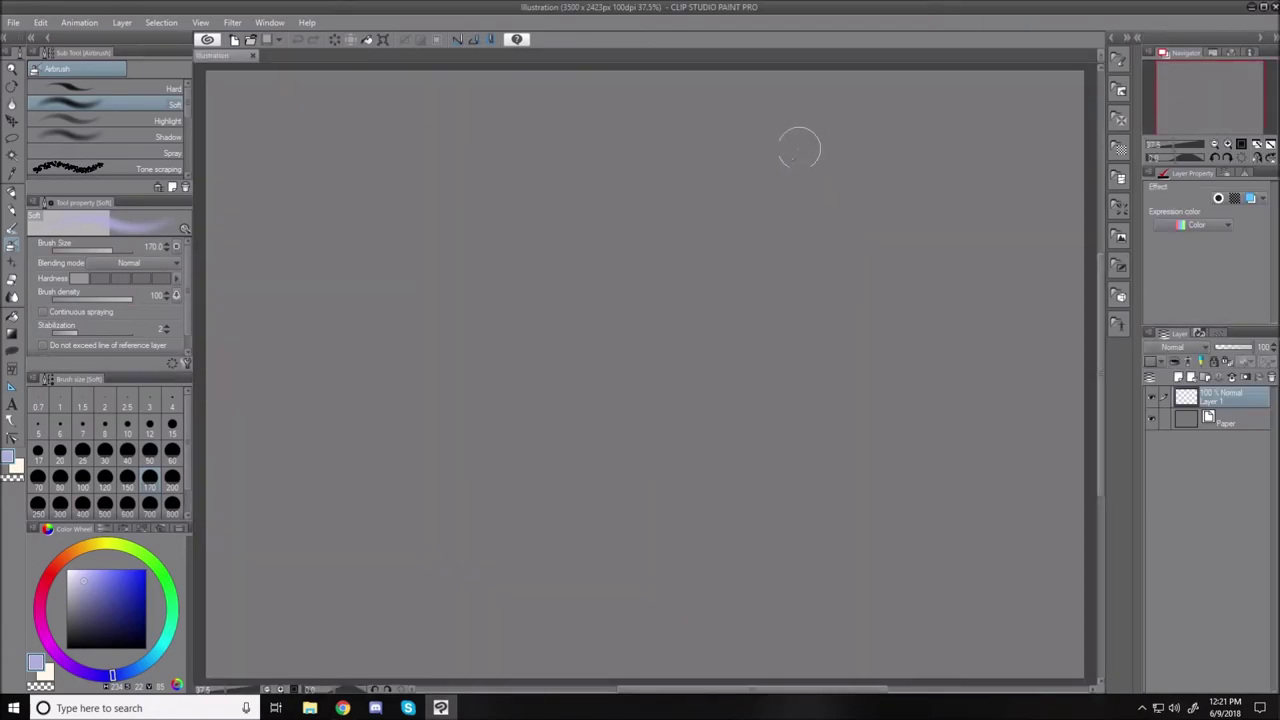
click(67, 647)
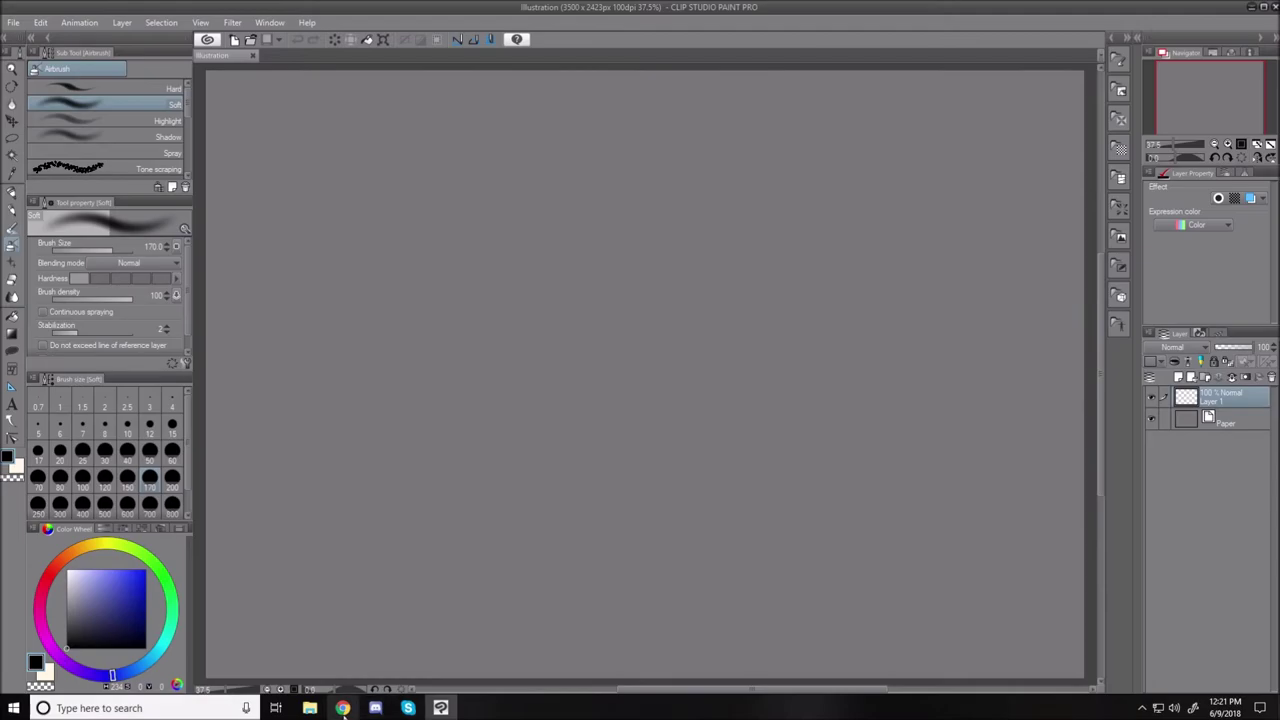
Switch to Chrome and search Google Images for "insect wings".
click(342, 708)
scroll(155, 80, up, 3)
drag(157, 88, 90, 95)
text(i)
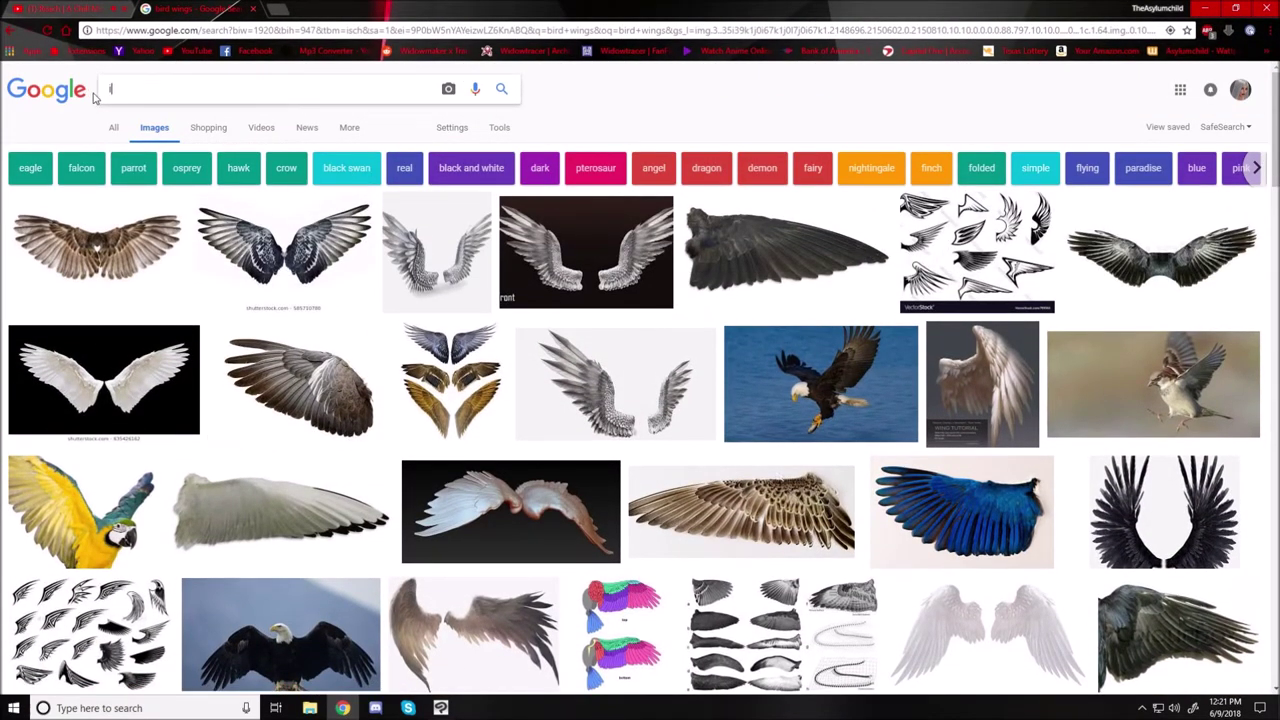
text(nsect wings)
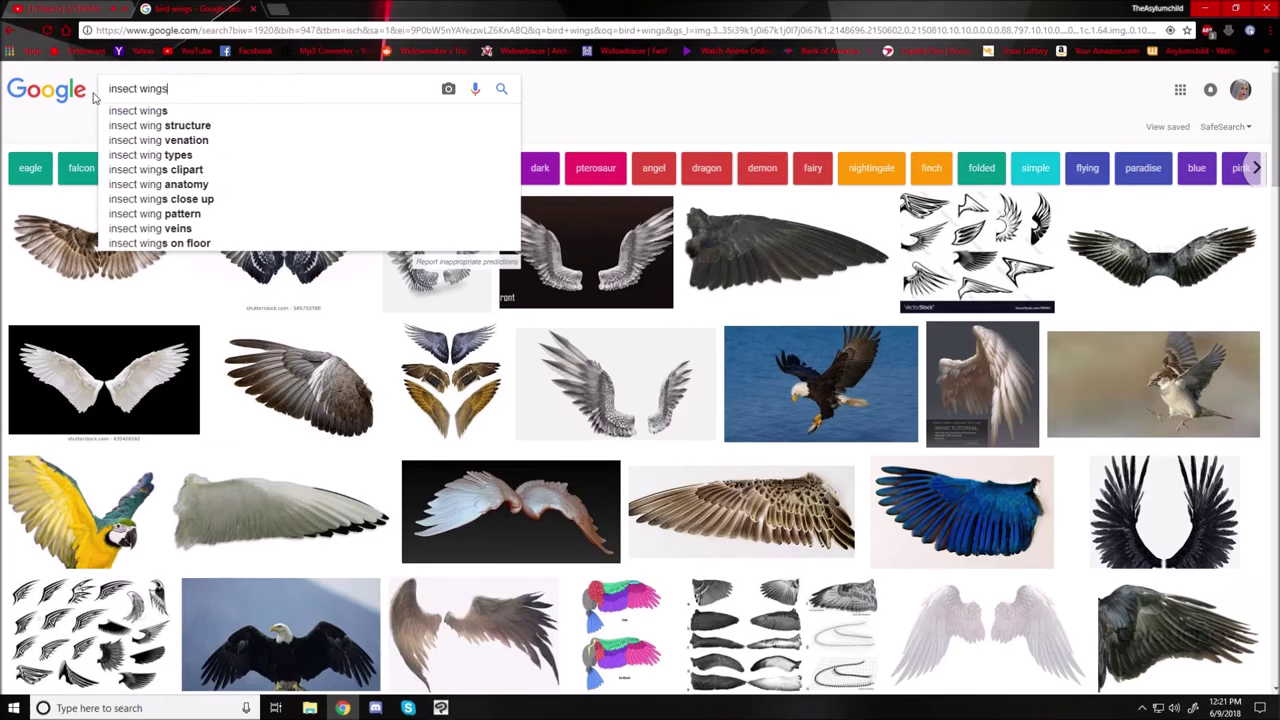
key(Return)
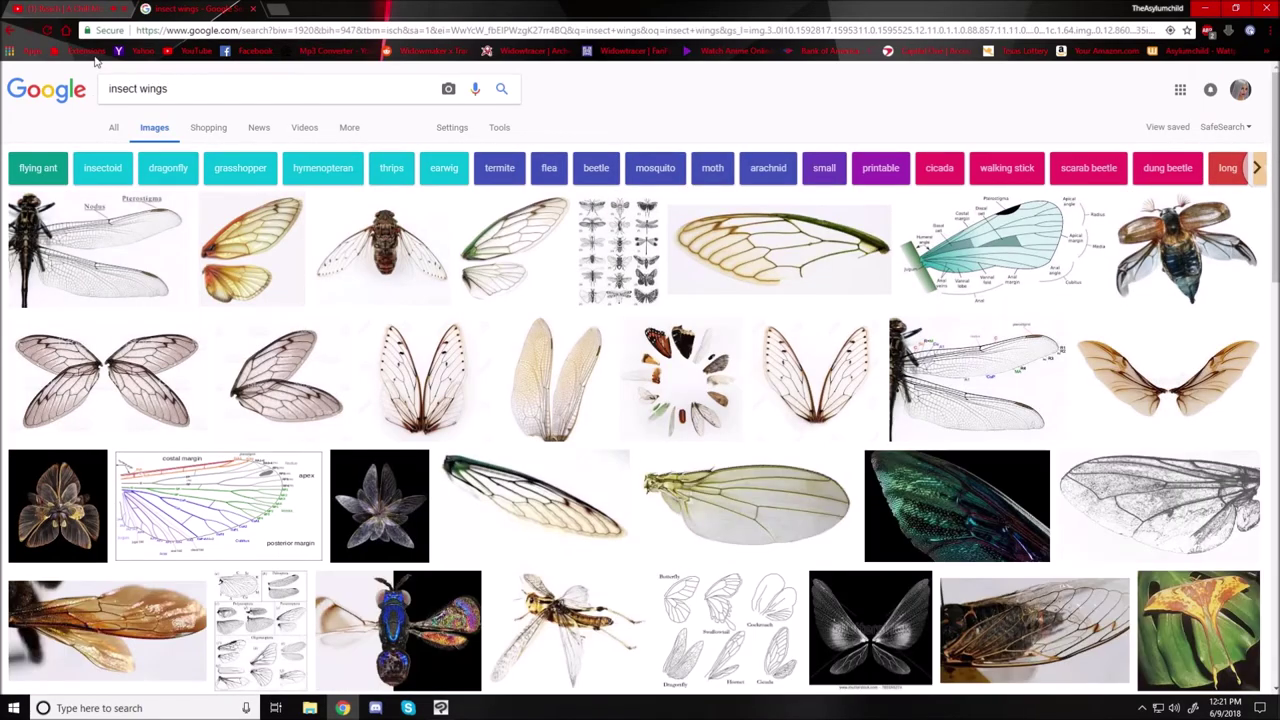
Examine the shapes and veins of insect wings in the dragonfly, amber, pale paired and four-winged reference images.
click(96, 245)
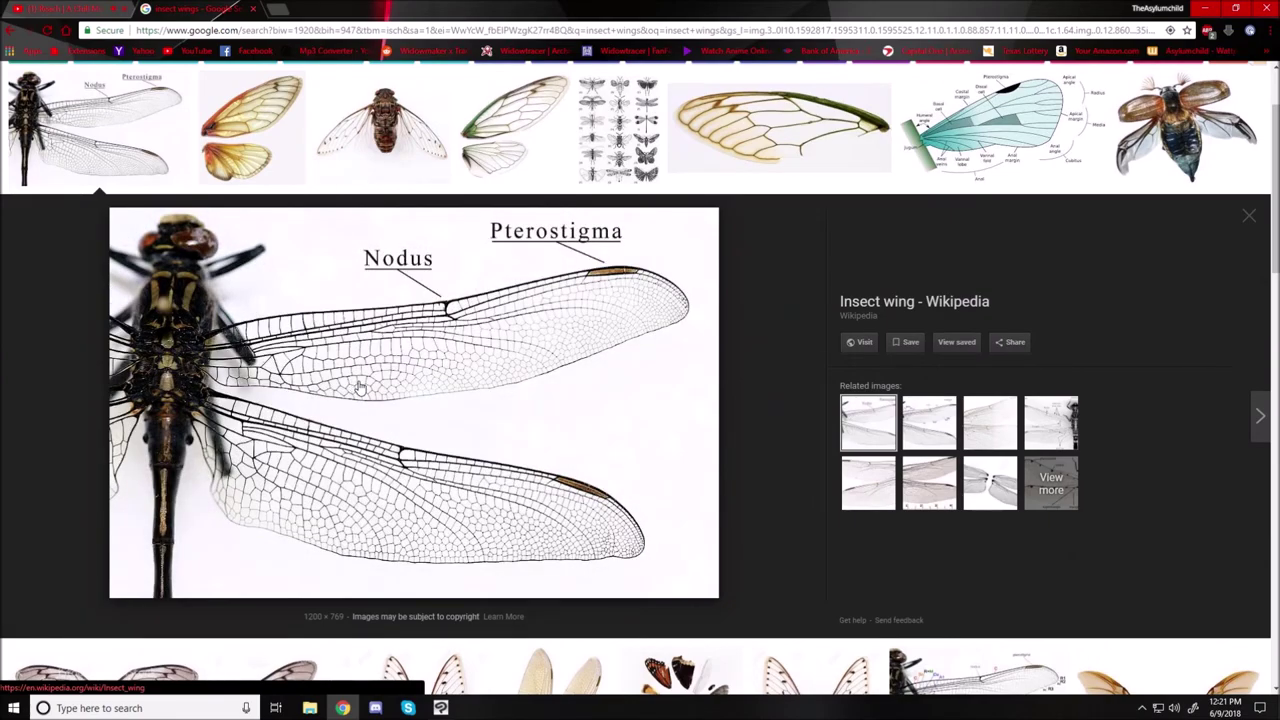
click(1249, 216)
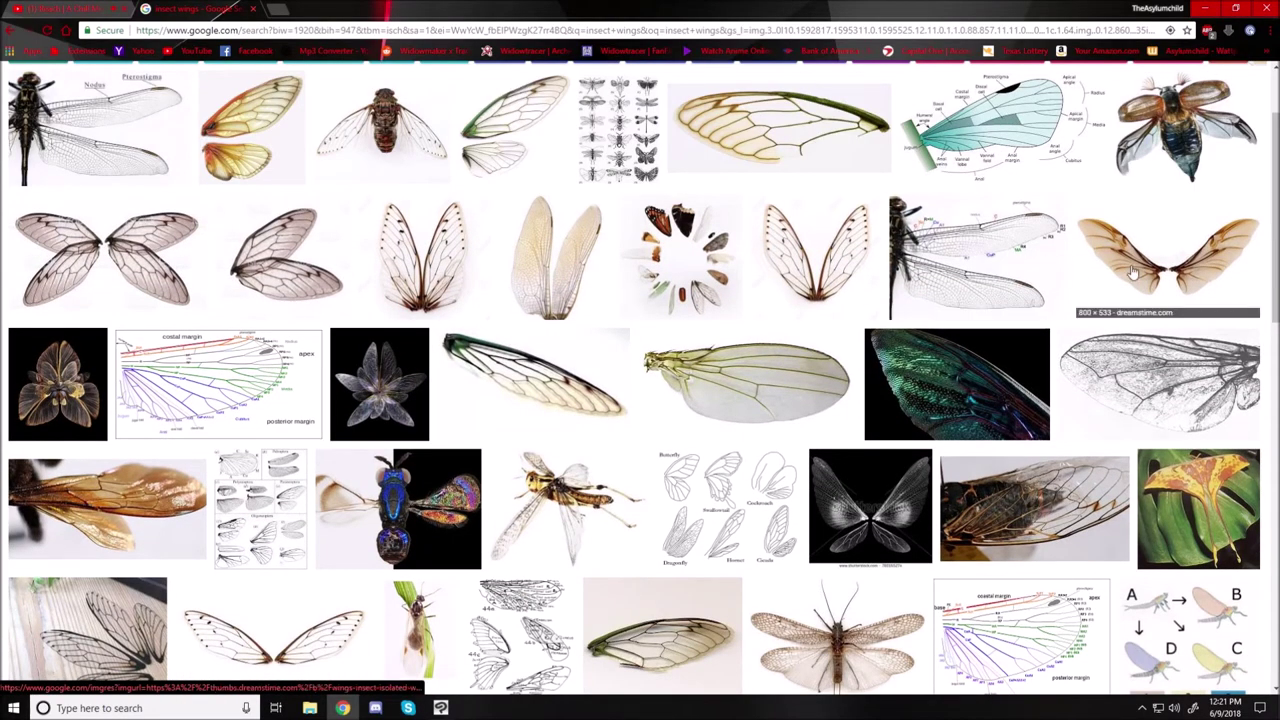
click(1167, 252)
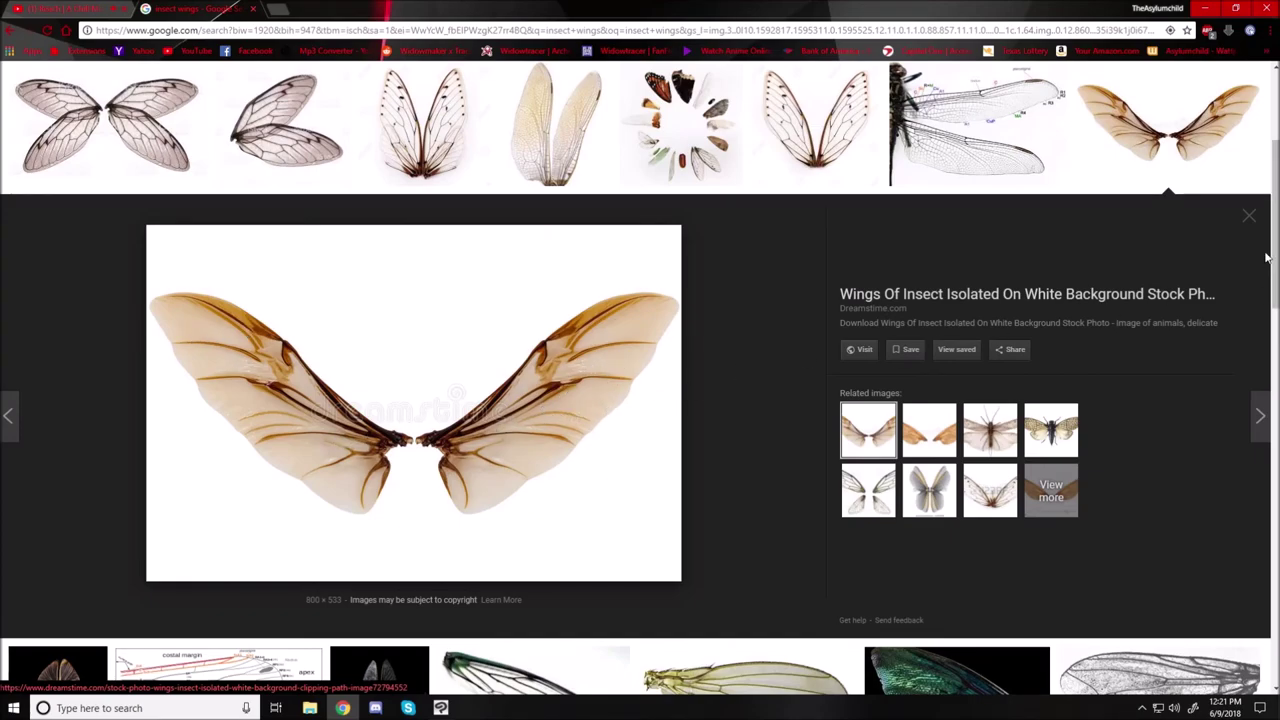
click(1250, 219)
click(567, 146)
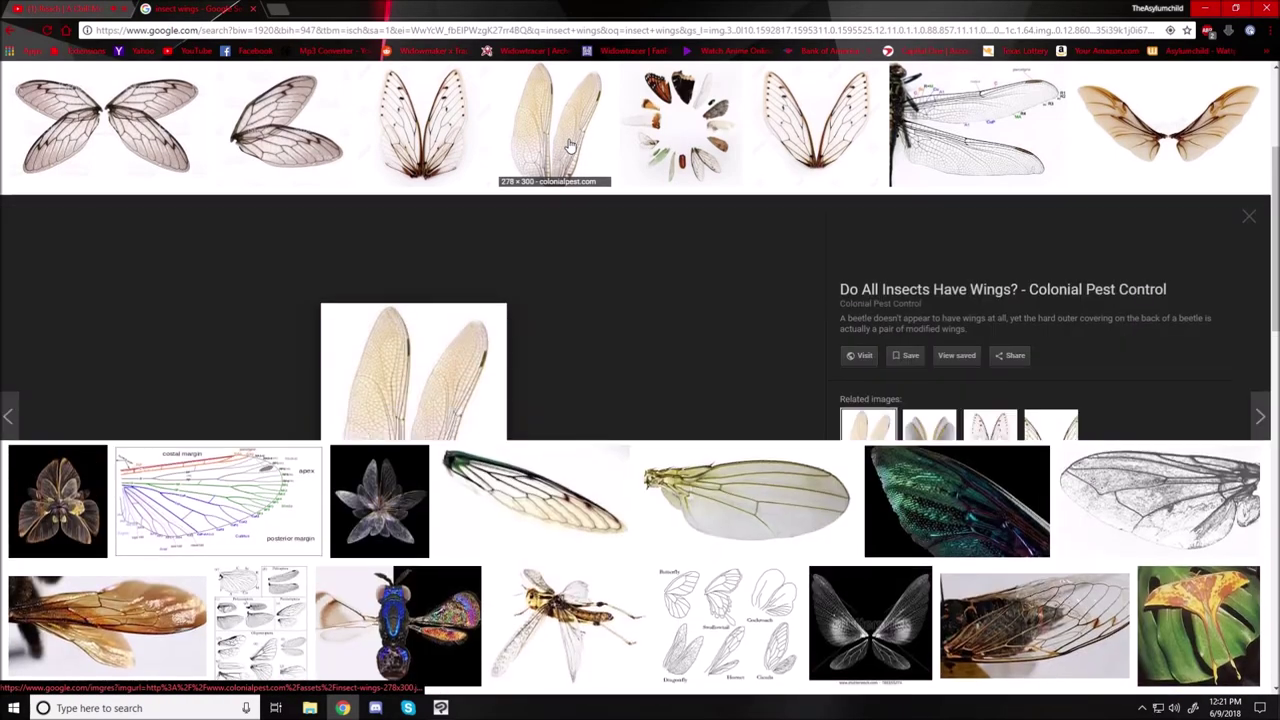
click(1249, 219)
click(195, 100)
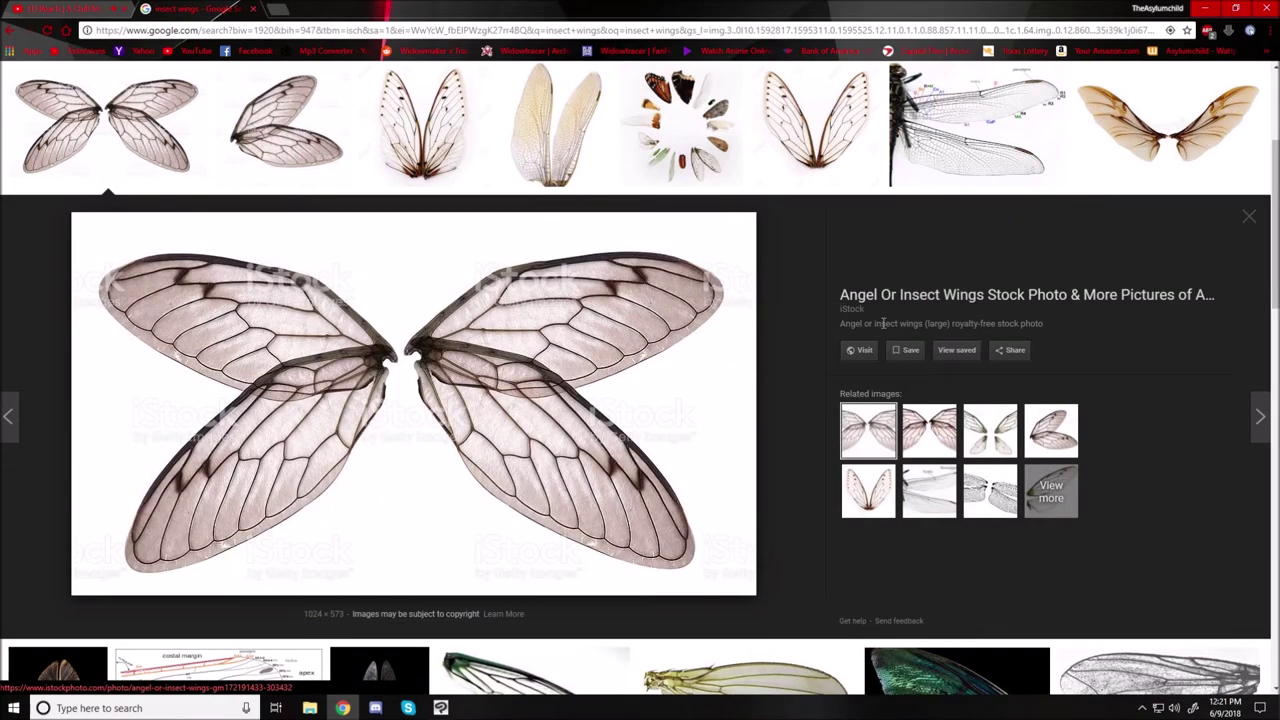
click(1249, 219)
Look through more insect wing references further down the results, including an enlarged view of the green butterfly.
scroll(1055, 313, down, 2)
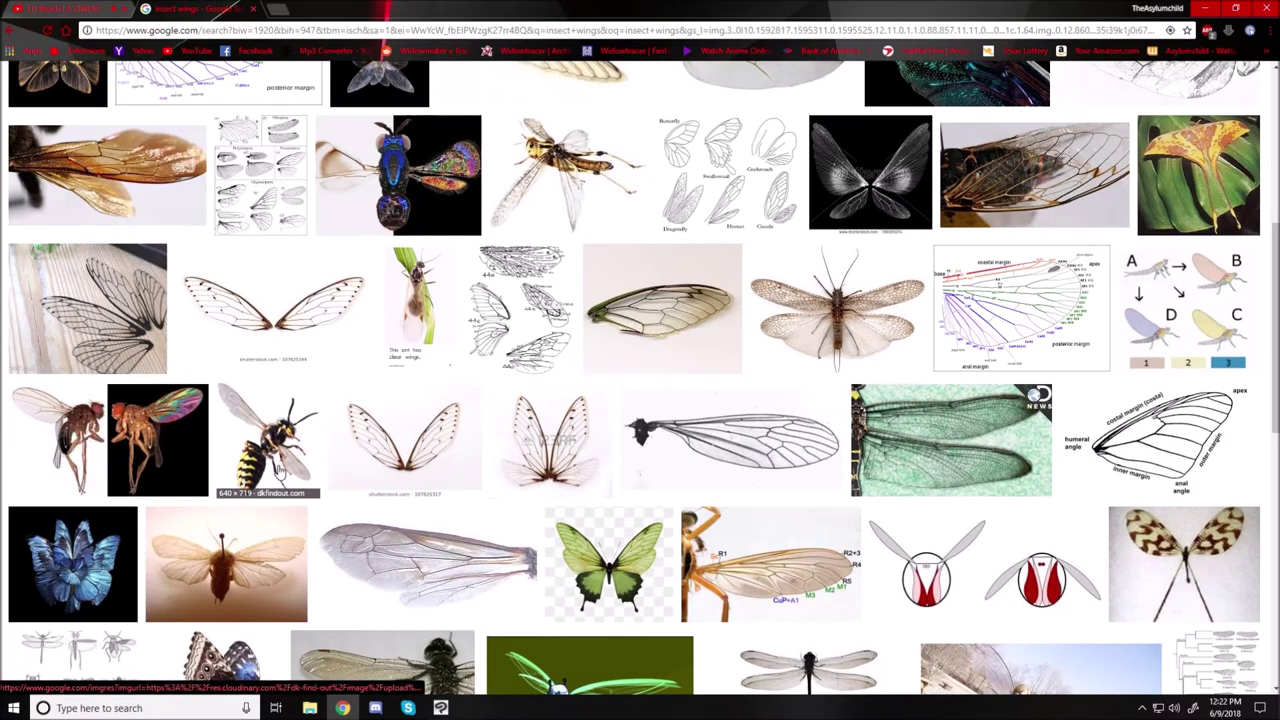
scroll(513, 455, down, 2)
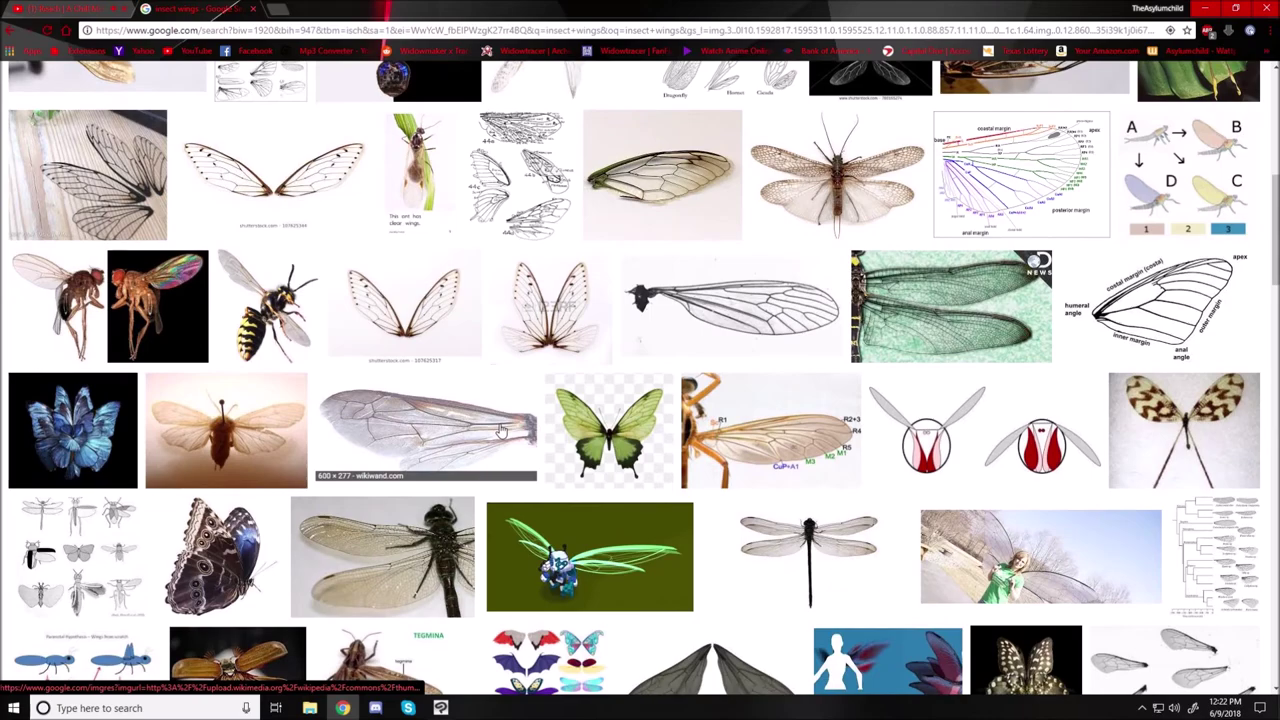
click(608, 431)
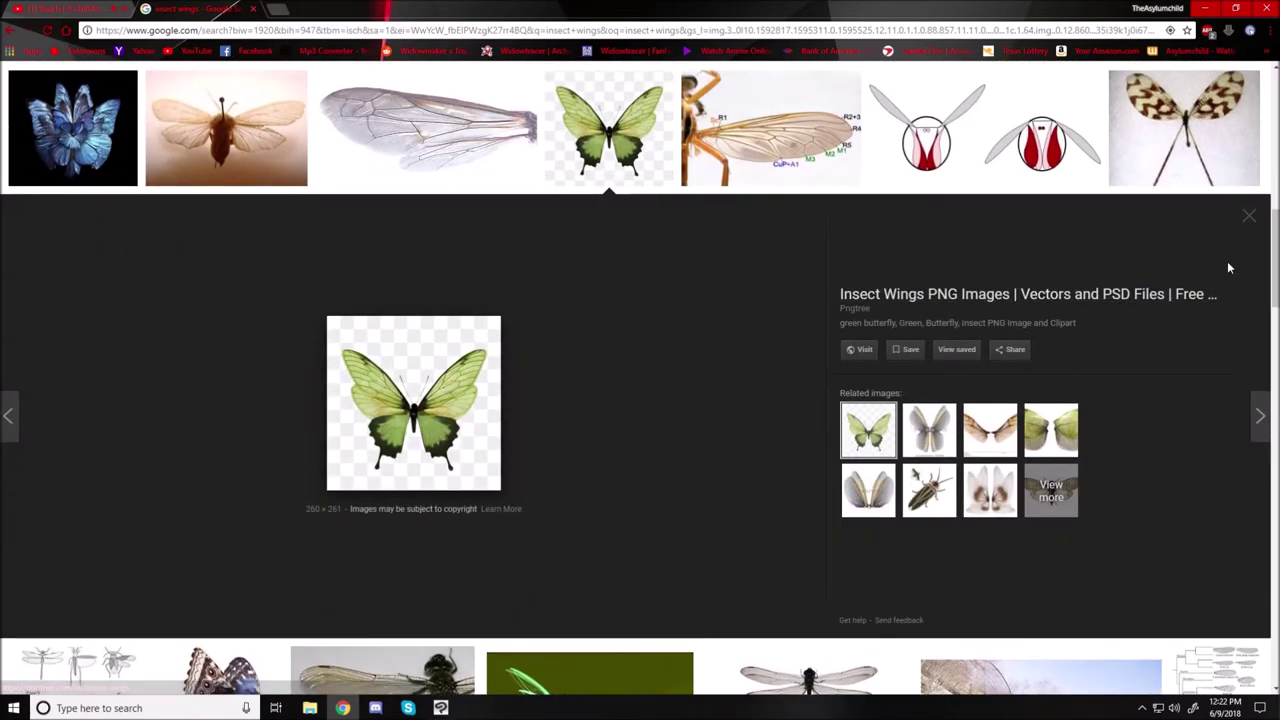
click(1250, 222)
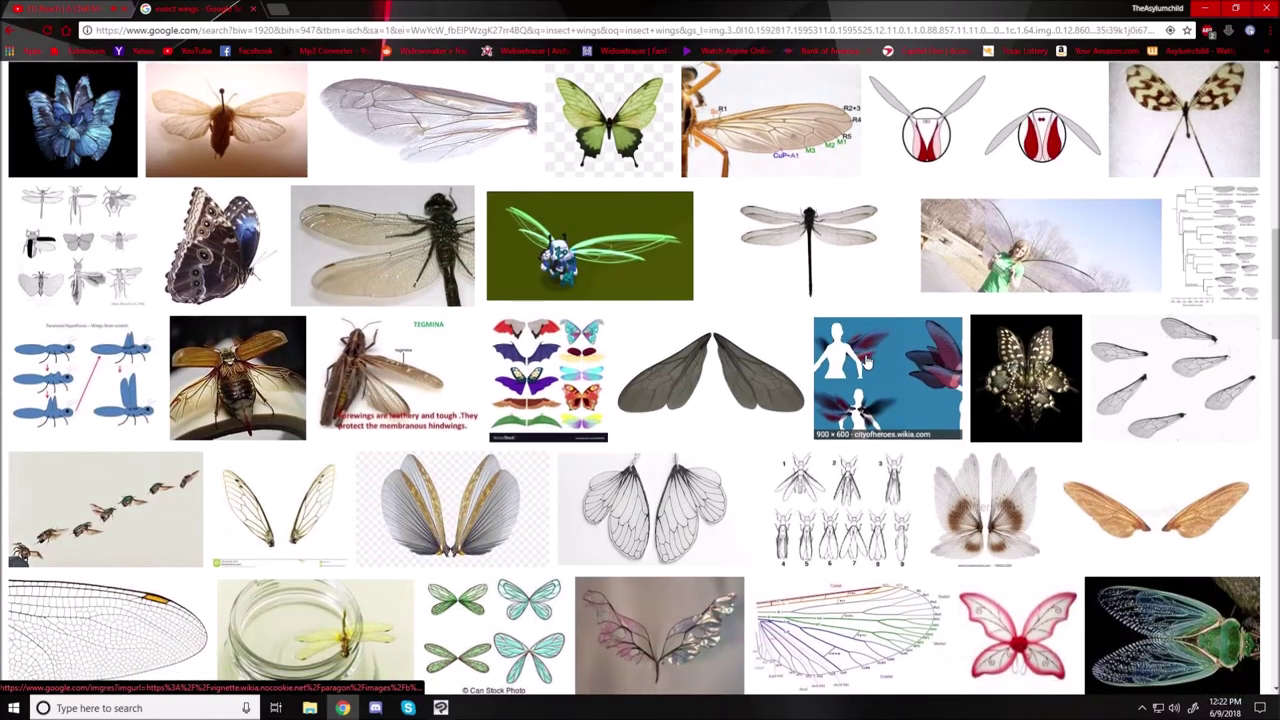
scroll(868, 362, down, 6)
scroll(868, 362, down, 3)
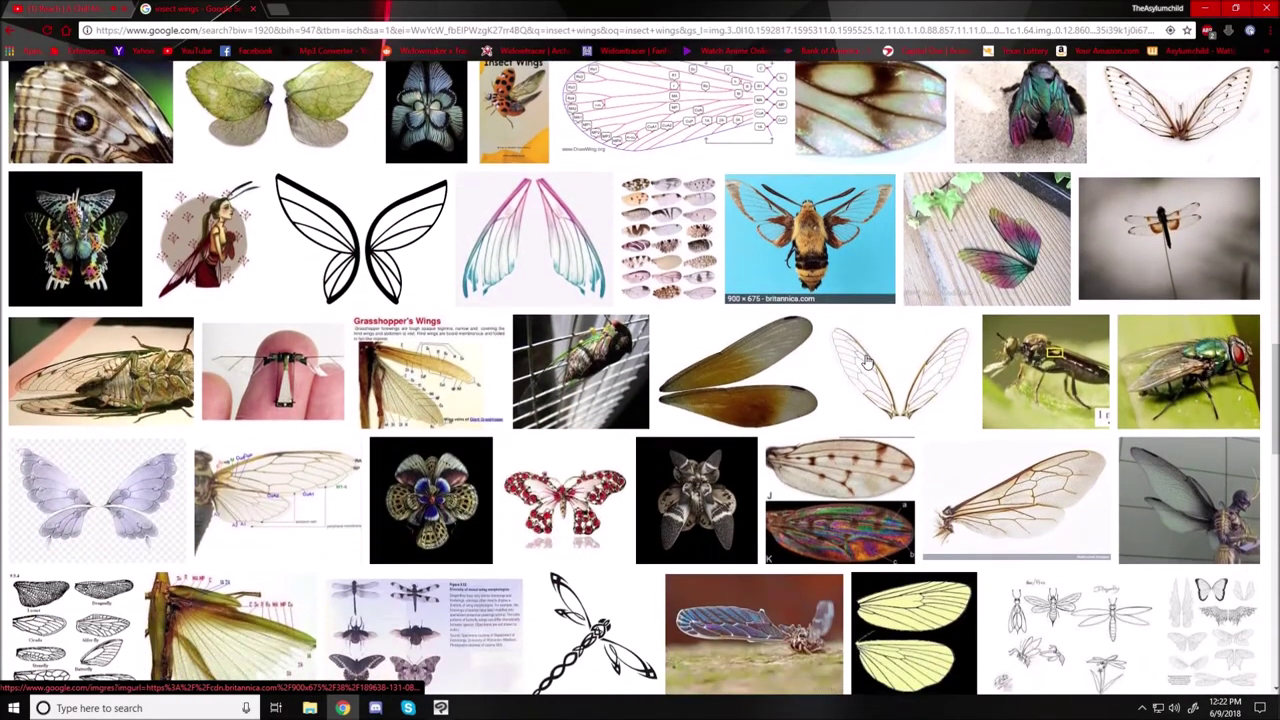
scroll(868, 361, up, 15)
scroll(868, 362, up, 3)
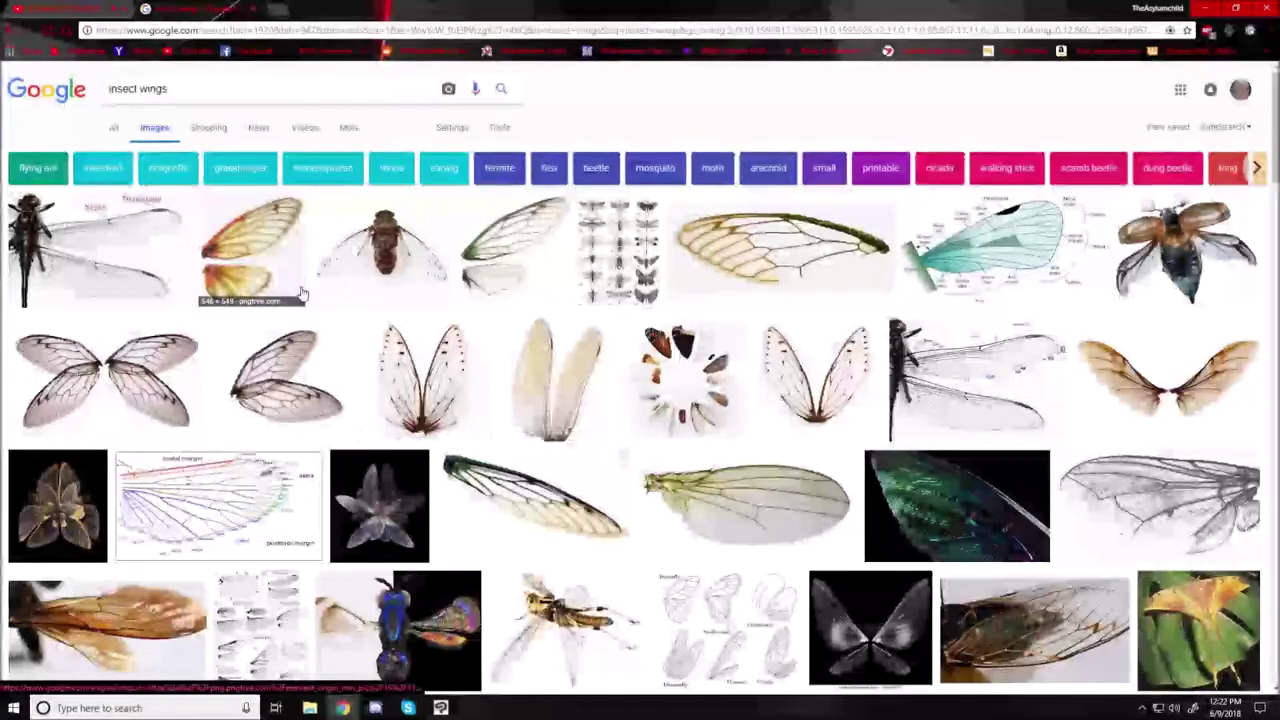
Search Google Images for "butterfly wings".
double_click(134, 89)
key(BackSpace)
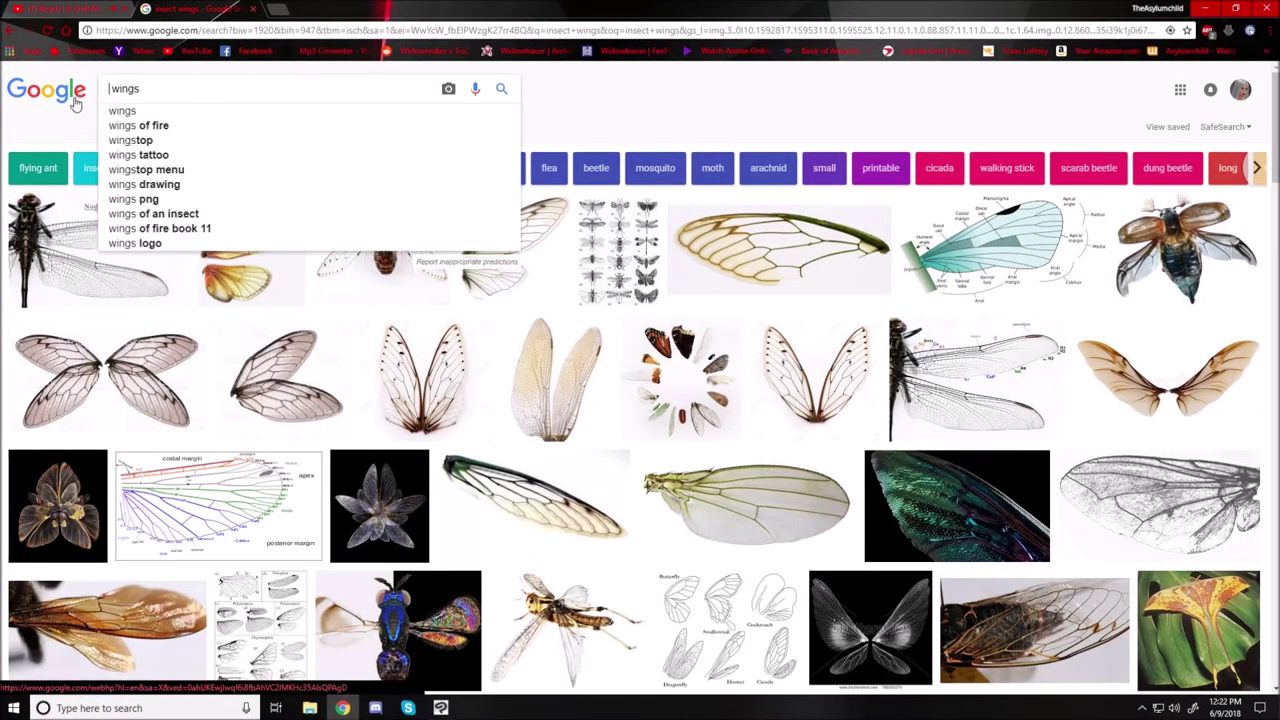
text(butterfly)
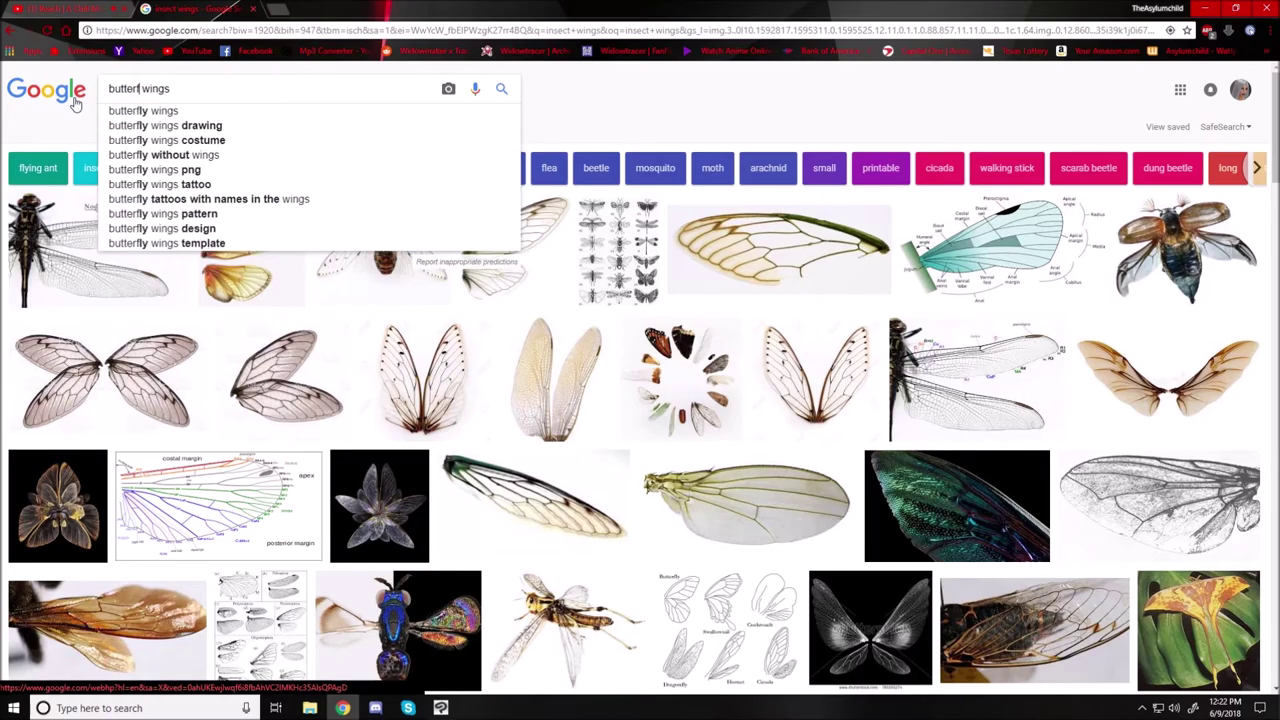
key(Return)
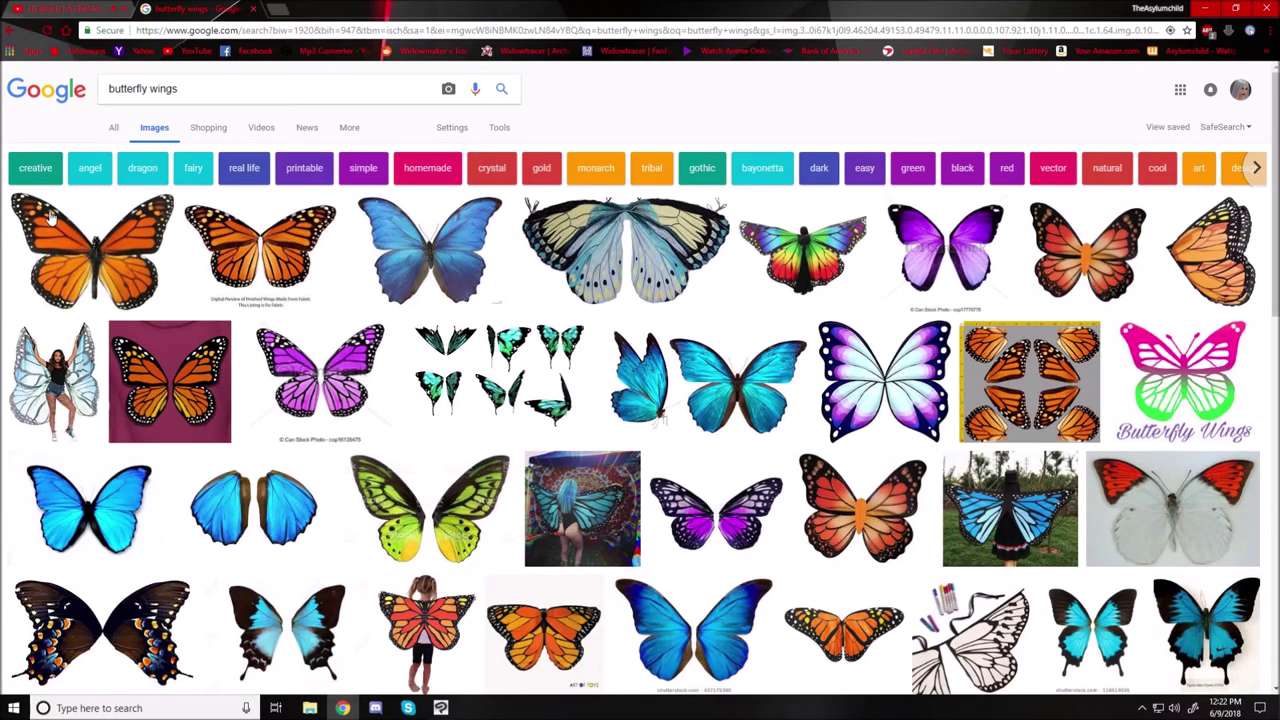
Examine the wing shapes and patterns of the monarch, paper, rainbow costume and orange-on-maroon butterfly wing images.
click(93, 252)
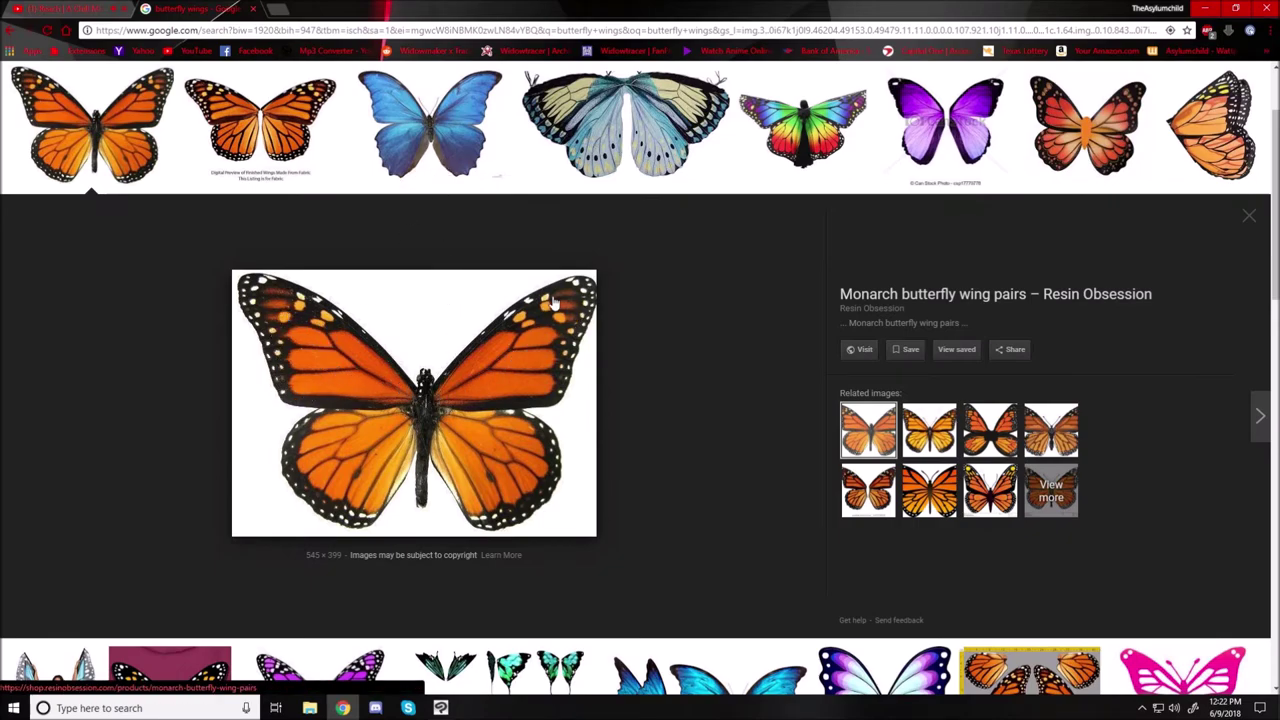
click(560, 145)
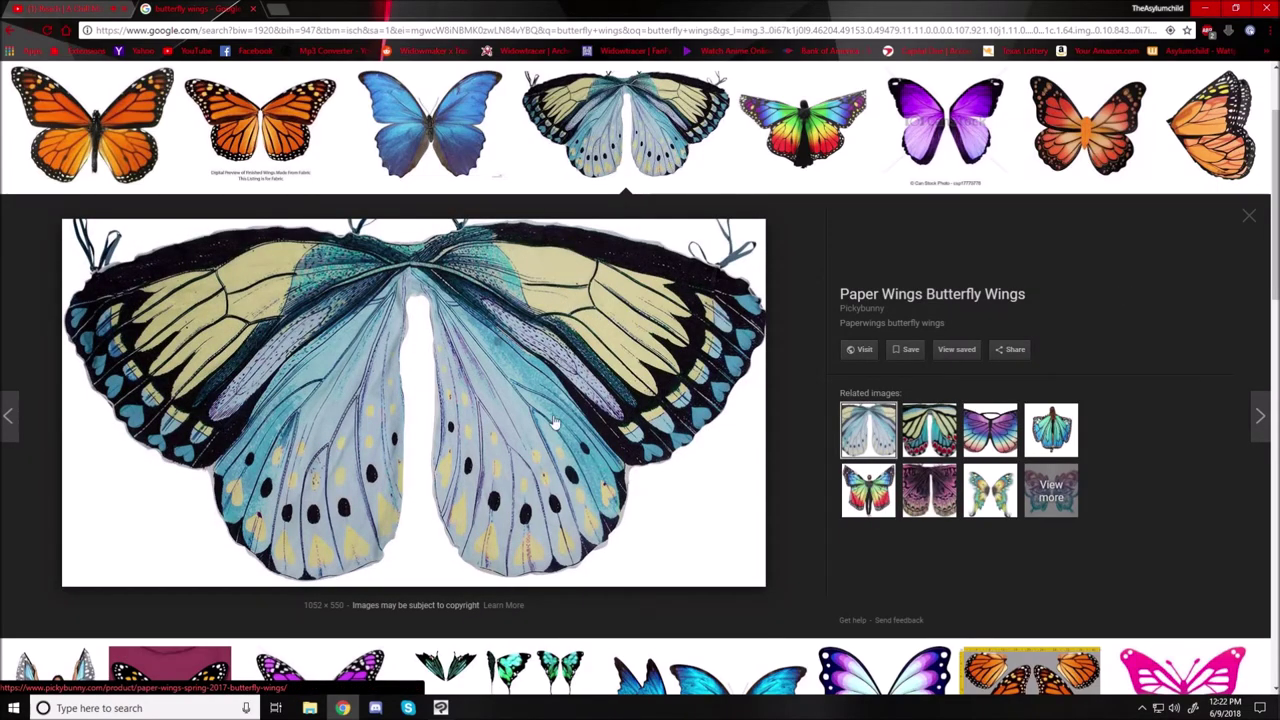
click(1085, 125)
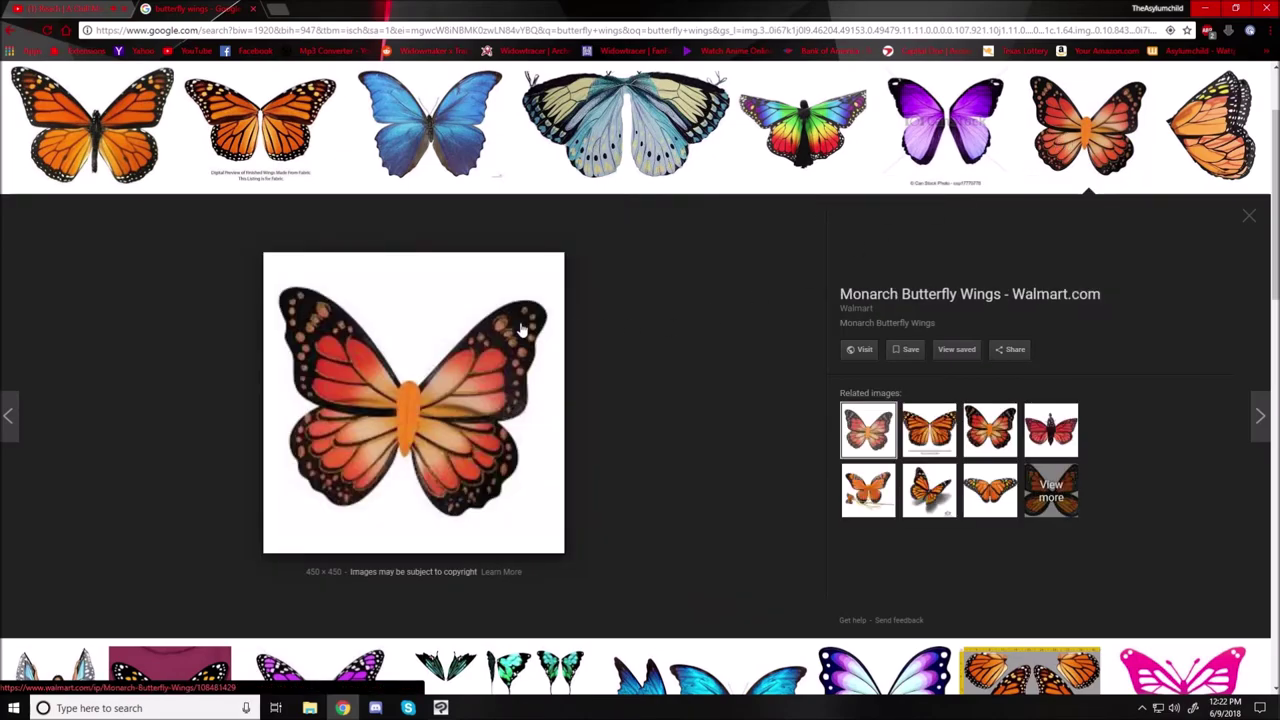
click(815, 125)
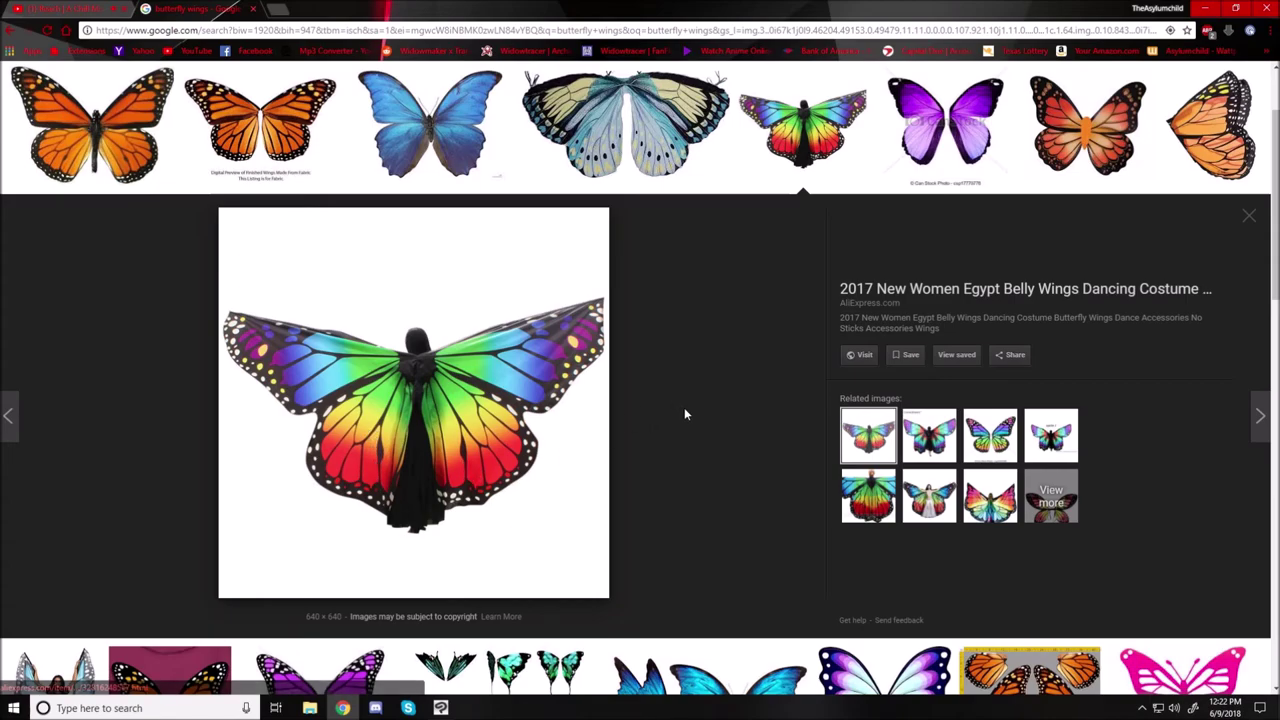
scroll(680, 410, down, 2)
scroll(677, 410, down, 2)
click(171, 389)
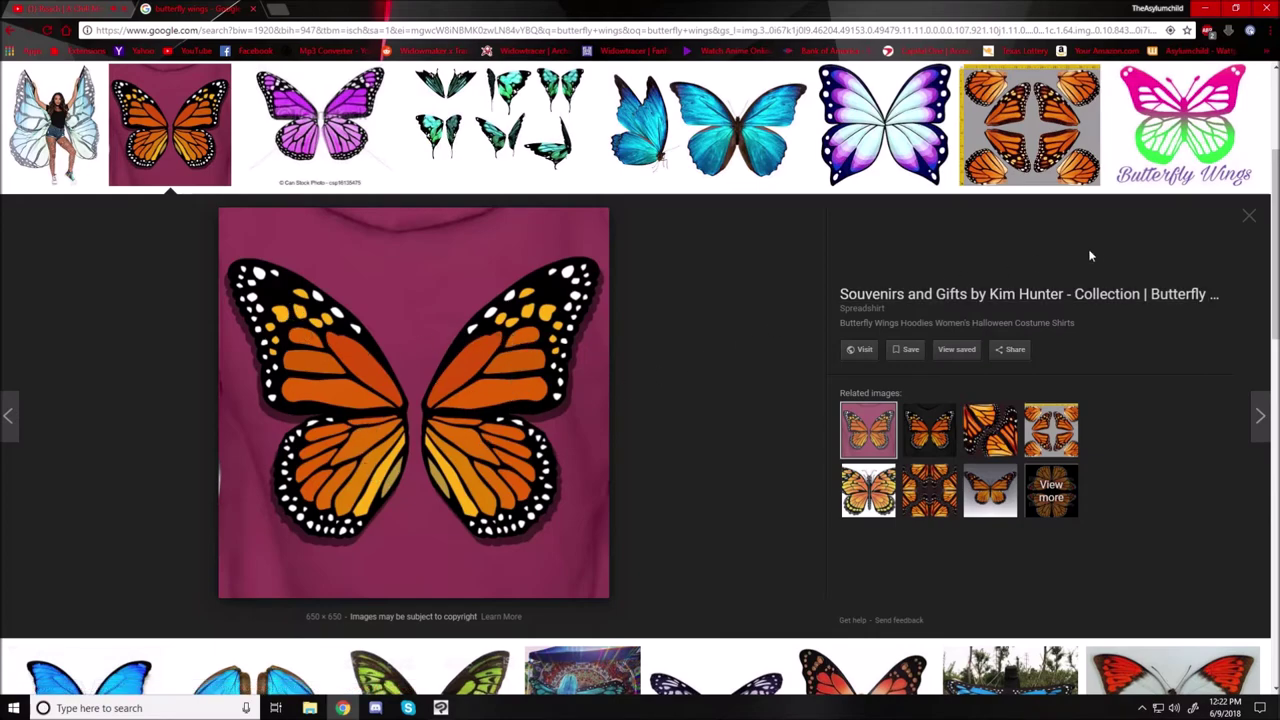
click(1250, 217)
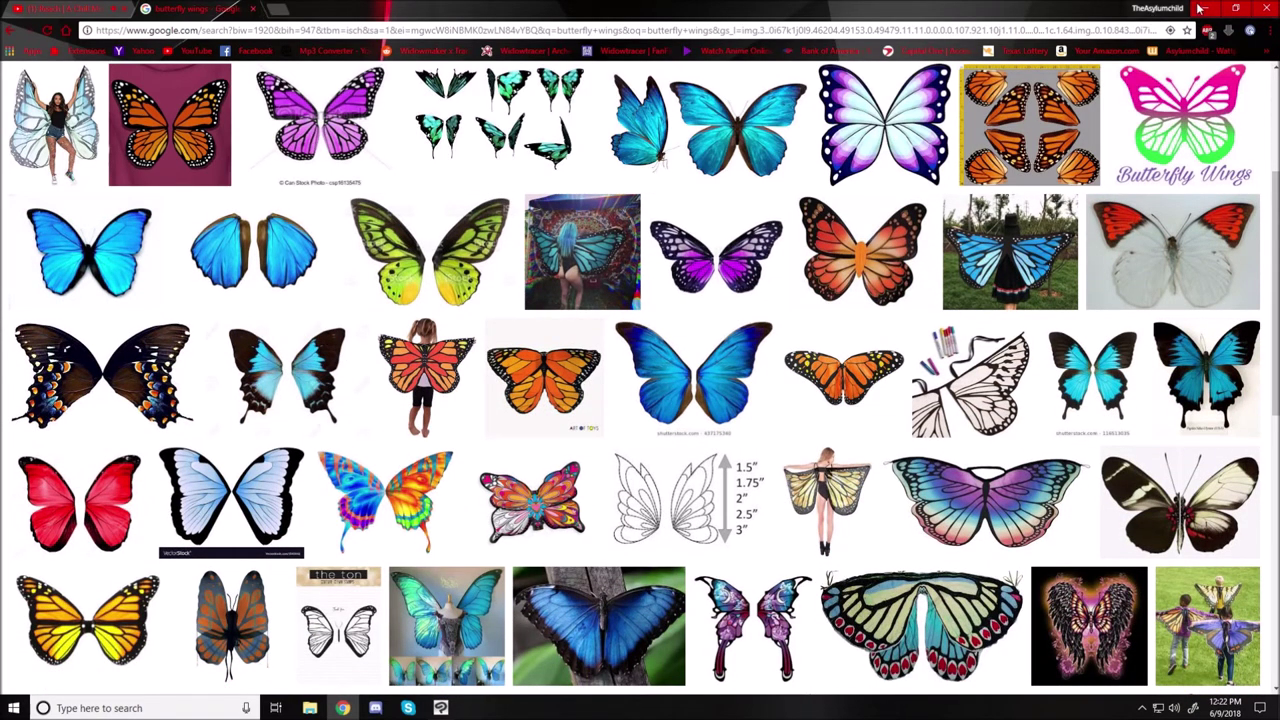
Return to Clip Studio Paint, sketch the figure's head, neck, back and arm with the Darker pencil, and erase the stray line behind the neck.
click(1205, 8)
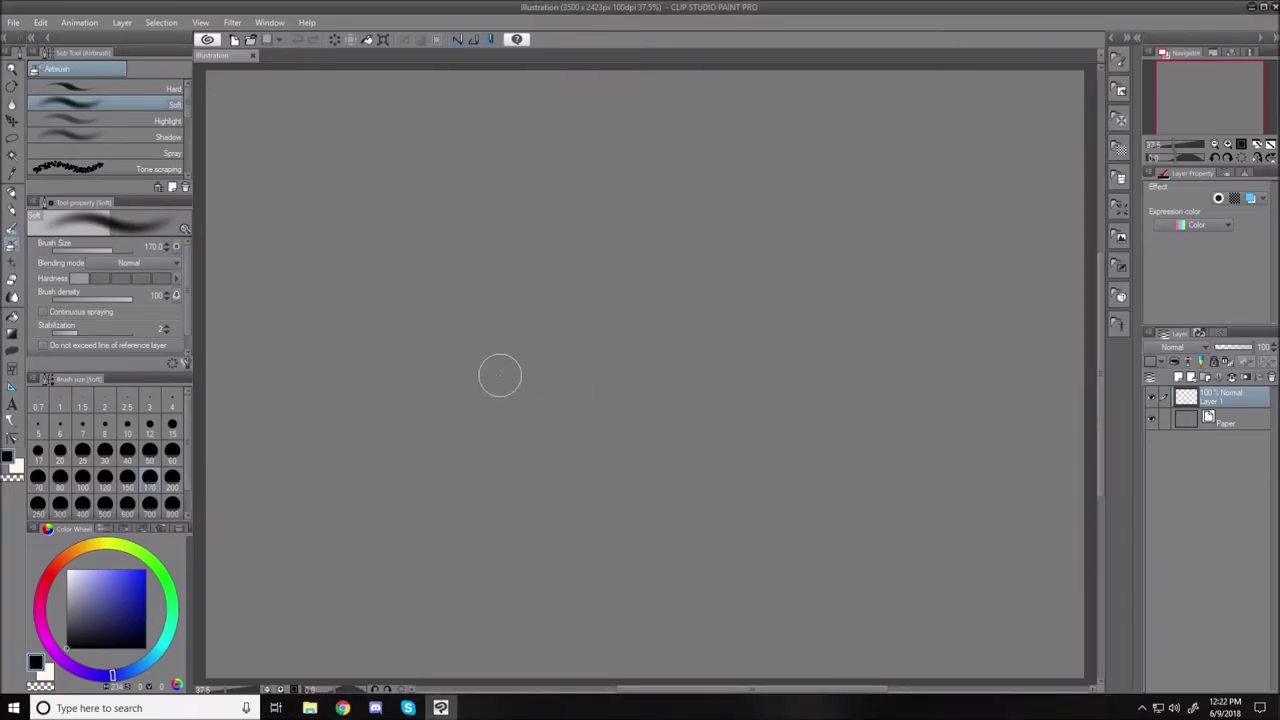
click(11, 213)
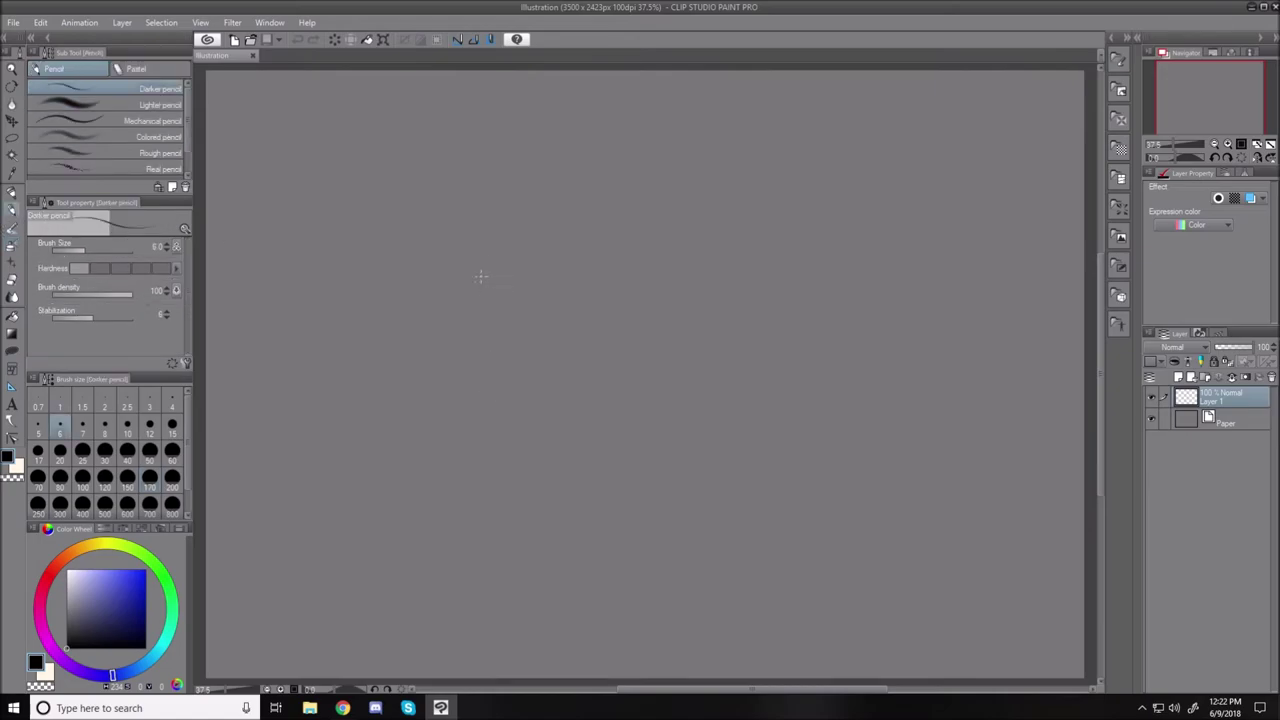
drag(471, 251, 484, 249)
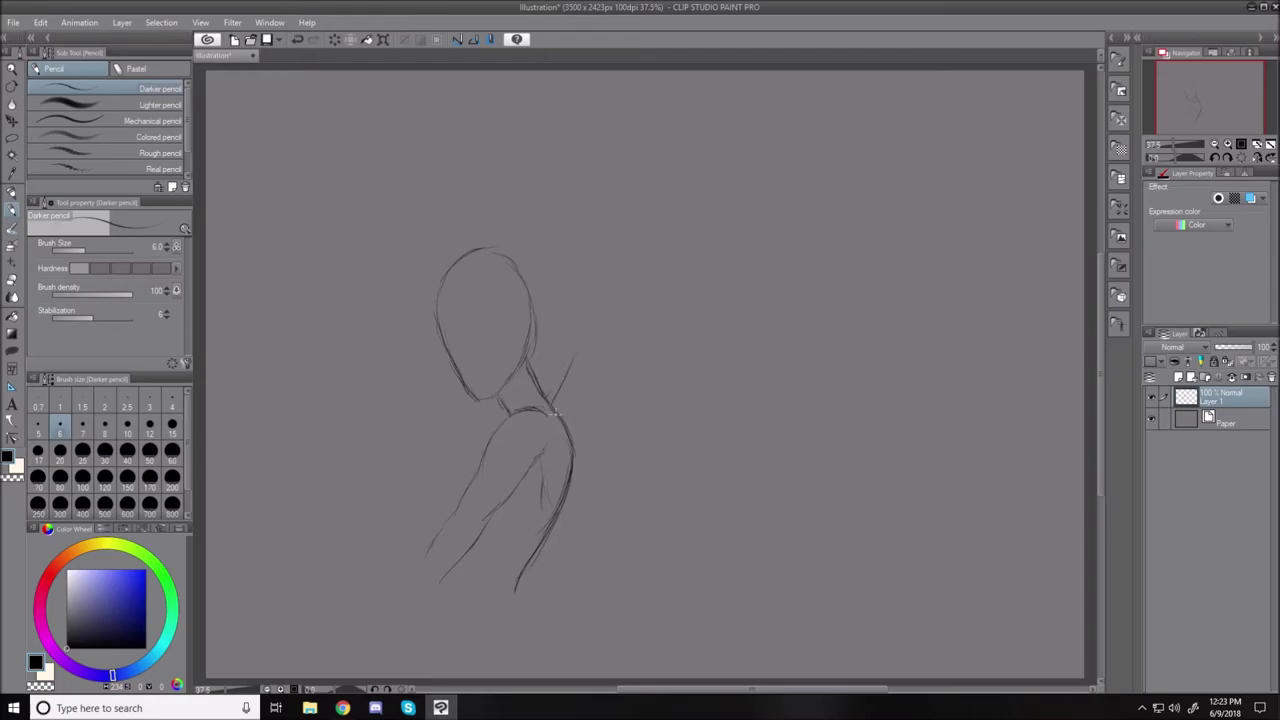
key(e)
drag(572, 352, 560, 380)
Sketch narrow wing shapes hanging downward from the figure's back with the Darker pencil at size 6.
key(p)
drag(624, 552, 664, 666)
drag(580, 618, 574, 672)
drag(568, 562, 575, 636)
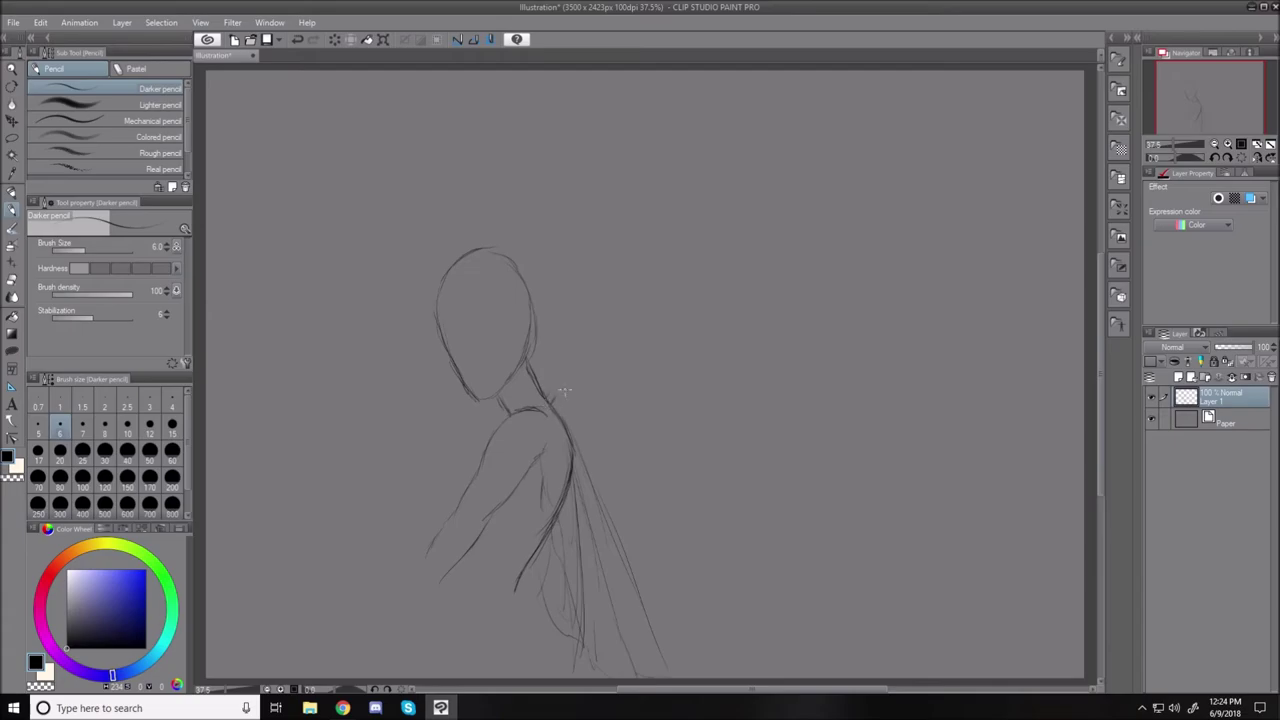
Sketch the large upper wing and the smaller lower wing fanning up and outward from the figure's back.
drag(551, 399, 600, 326)
mouse_move(630, 272)
mouse_down()
mouse_move(663, 230)
mouse_move(771, 158)
mouse_up()
mouse_move(600, 500)
mouse_down()
mouse_move(698, 508)
mouse_move(797, 394)
mouse_up()
mouse_move(556, 397)
mouse_down()
mouse_move(618, 257)
mouse_move(672, 207)
mouse_move(824, 126)
mouse_up()
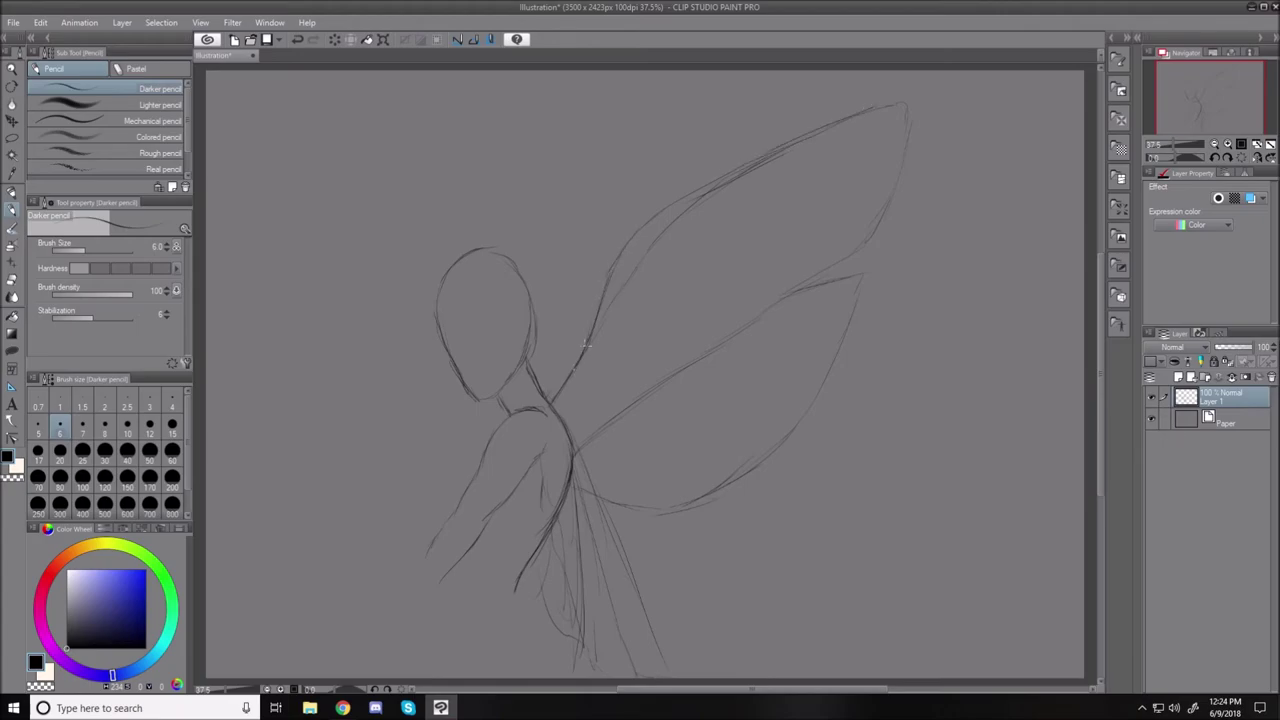
Darken the outlines of the large upper and lower wings with cleaner Darker pencil strokes.
drag(553, 398, 594, 325)
mouse_move(610, 273)
mouse_down()
mouse_move(658, 212)
mouse_move(732, 172)
mouse_up()
mouse_move(856, 114)
mouse_down()
mouse_move(812, 133)
mouse_move(902, 100)
mouse_move(876, 228)
mouse_move(790, 295)
mouse_up()
drag(857, 249, 788, 293)
mouse_move(568, 455)
mouse_down()
mouse_move(771, 307)
mouse_move(846, 292)
mouse_move(807, 292)
mouse_move(869, 271)
mouse_move(746, 462)
mouse_up()
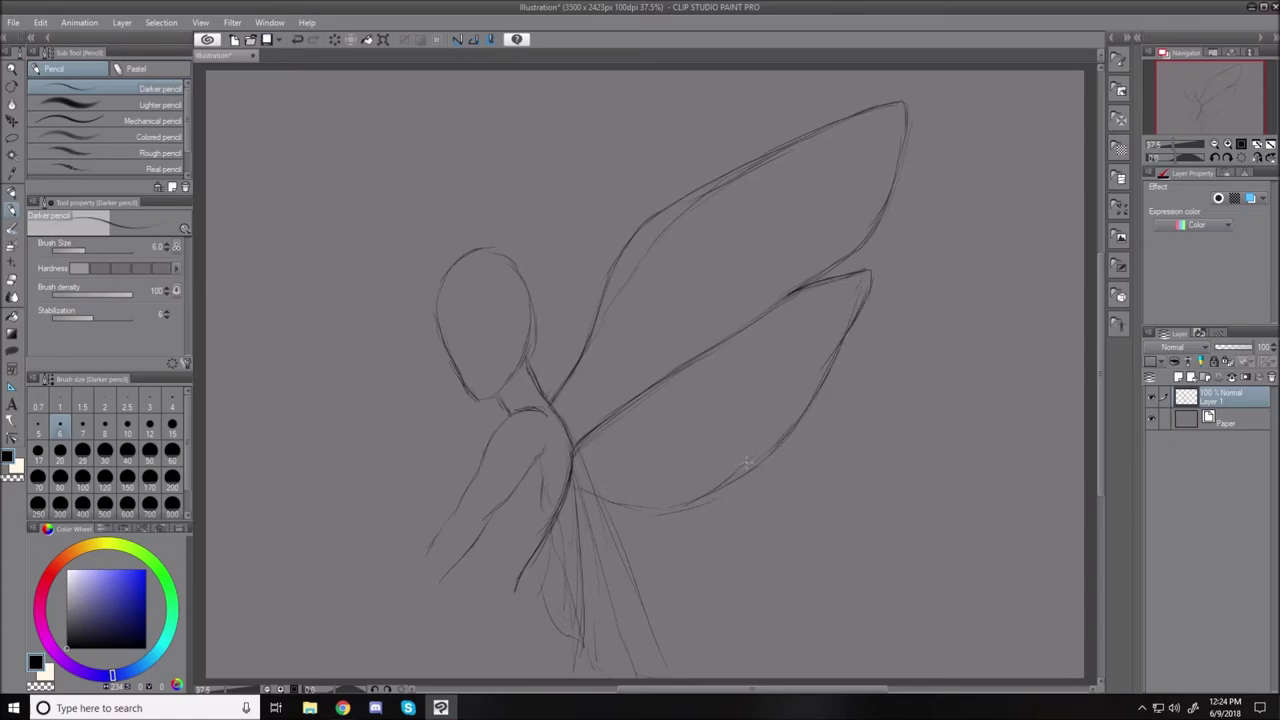
mouse_move(572, 486)
mouse_down()
mouse_move(625, 500)
mouse_move(774, 452)
mouse_up()
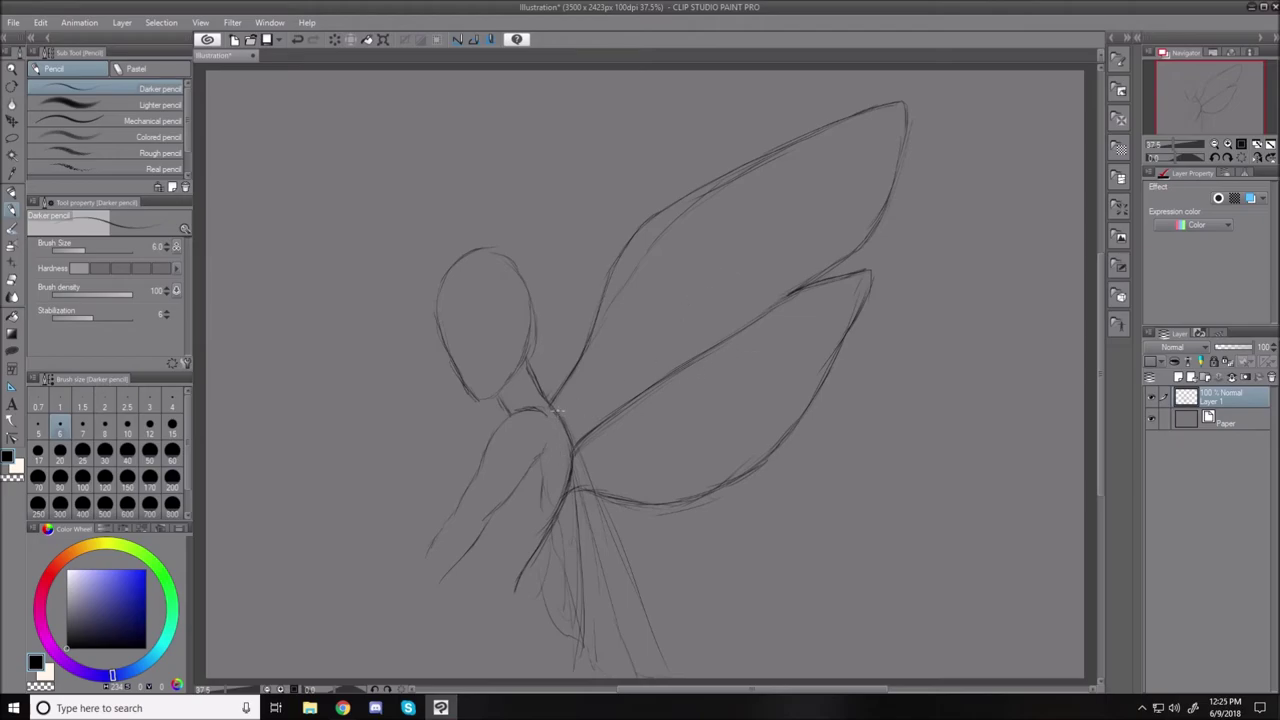
Enlarge the Darker pencil to size 15 and redraw the outlines of the large upper and lower wings with bold black lines.
key(bracketright)
key(bracketright)
key(bracketright)
key(bracketright)
key(bracketright)
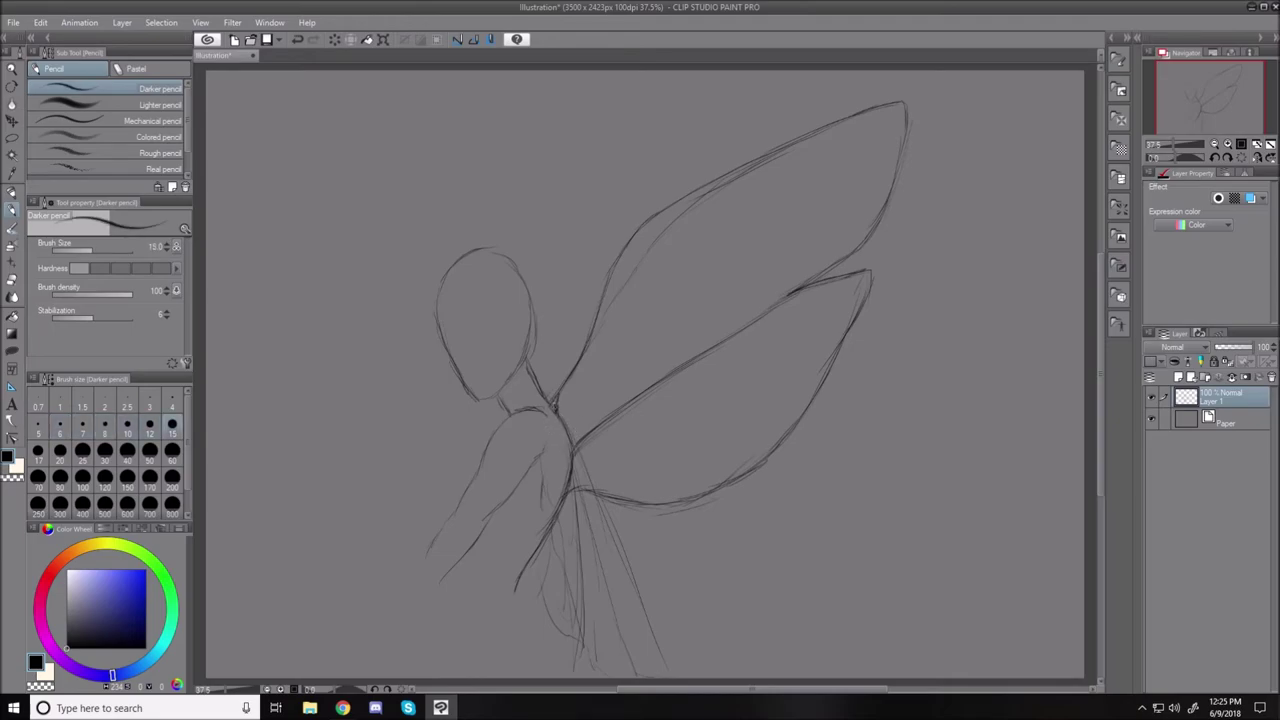
mouse_move(555, 400)
mouse_down()
mouse_move(568, 440)
mouse_move(558, 412)
mouse_move(574, 441)
mouse_move(614, 418)
mouse_move(560, 414)
mouse_move(558, 386)
mouse_move(588, 348)
mouse_up()
mouse_move(557, 395)
mouse_down()
mouse_move(648, 218)
mouse_move(815, 127)
mouse_move(783, 140)
mouse_move(843, 125)
mouse_move(768, 152)
mouse_move(876, 109)
mouse_up()
mouse_move(880, 110)
mouse_down()
mouse_move(904, 103)
mouse_move(906, 114)
mouse_move(877, 228)
mouse_move(796, 286)
mouse_up()
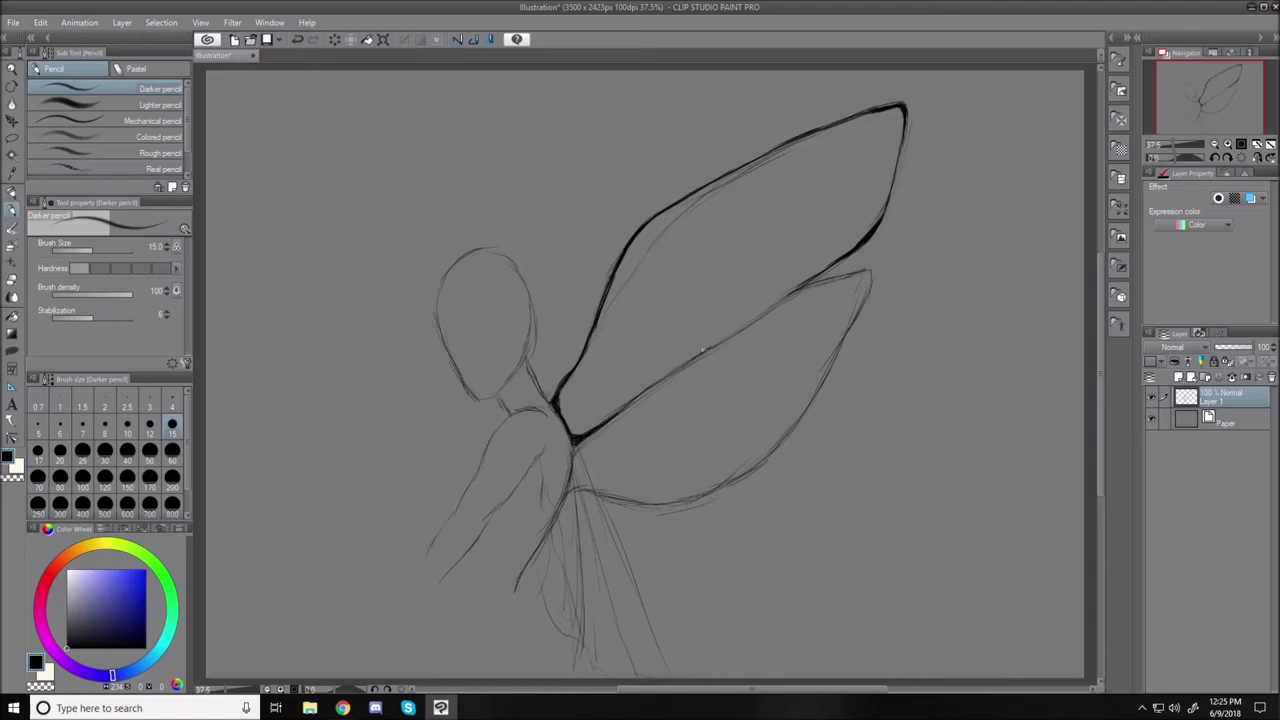
mouse_move(657, 380)
mouse_down()
mouse_move(797, 290)
mouse_move(872, 270)
mouse_move(834, 358)
mouse_up()
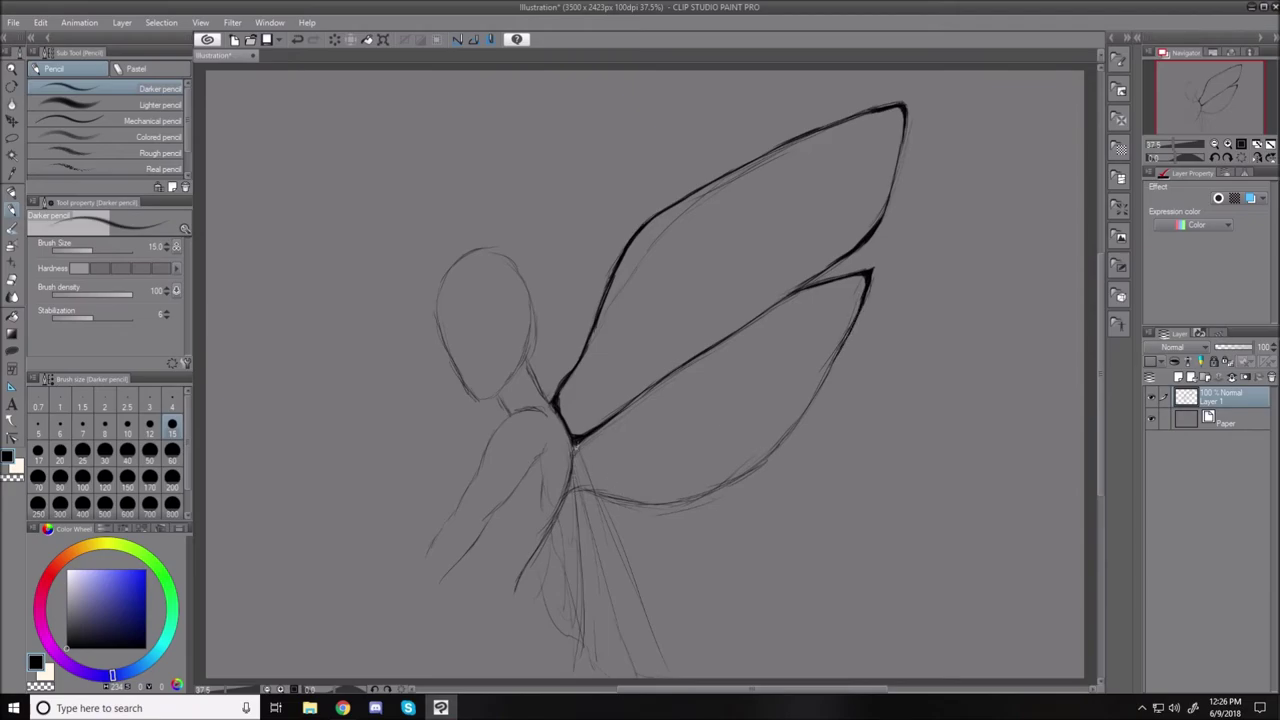
mouse_move(574, 446)
mouse_down()
mouse_move(566, 493)
mouse_move(573, 480)
mouse_move(568, 491)
mouse_move(672, 506)
mouse_move(736, 484)
mouse_move(814, 400)
mouse_up()
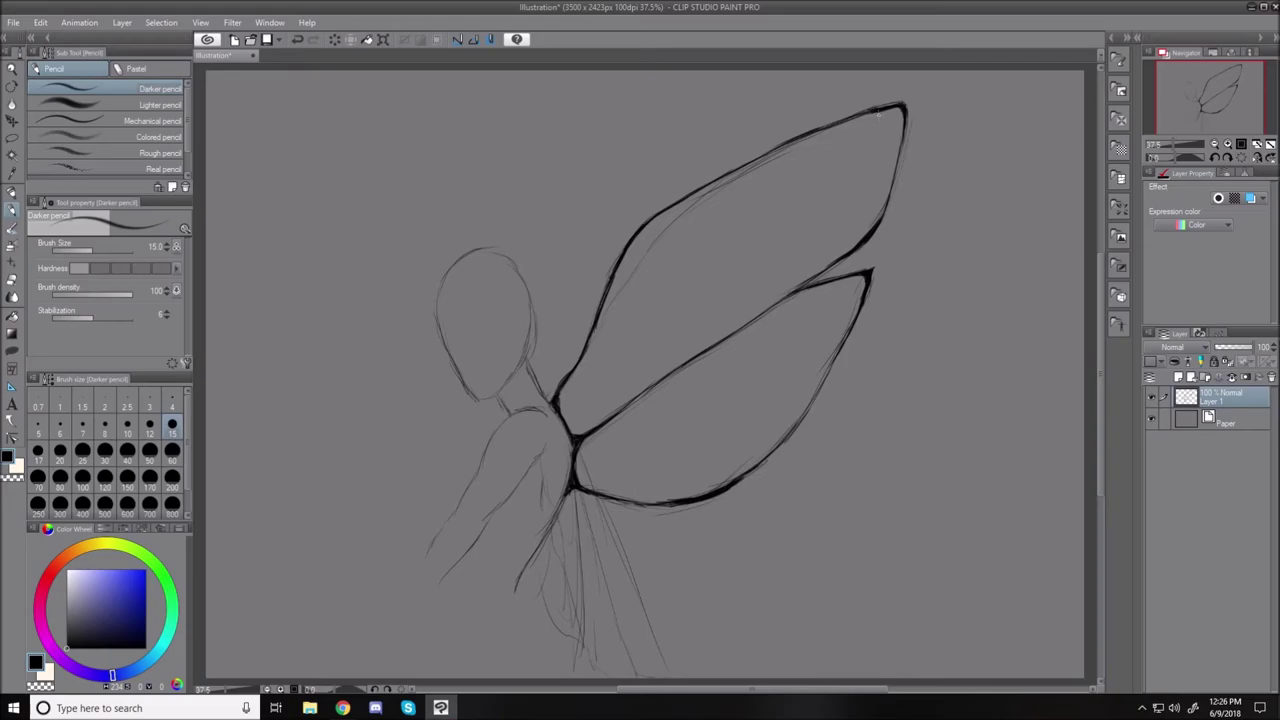
Draw small curved cells at the upper wing's tip and a main vein with branches running along its upper edge.
mouse_move(880, 108)
mouse_down()
mouse_move(859, 154)
mouse_move(906, 133)
mouse_up()
drag(860, 156, 898, 160)
drag(576, 369, 626, 318)
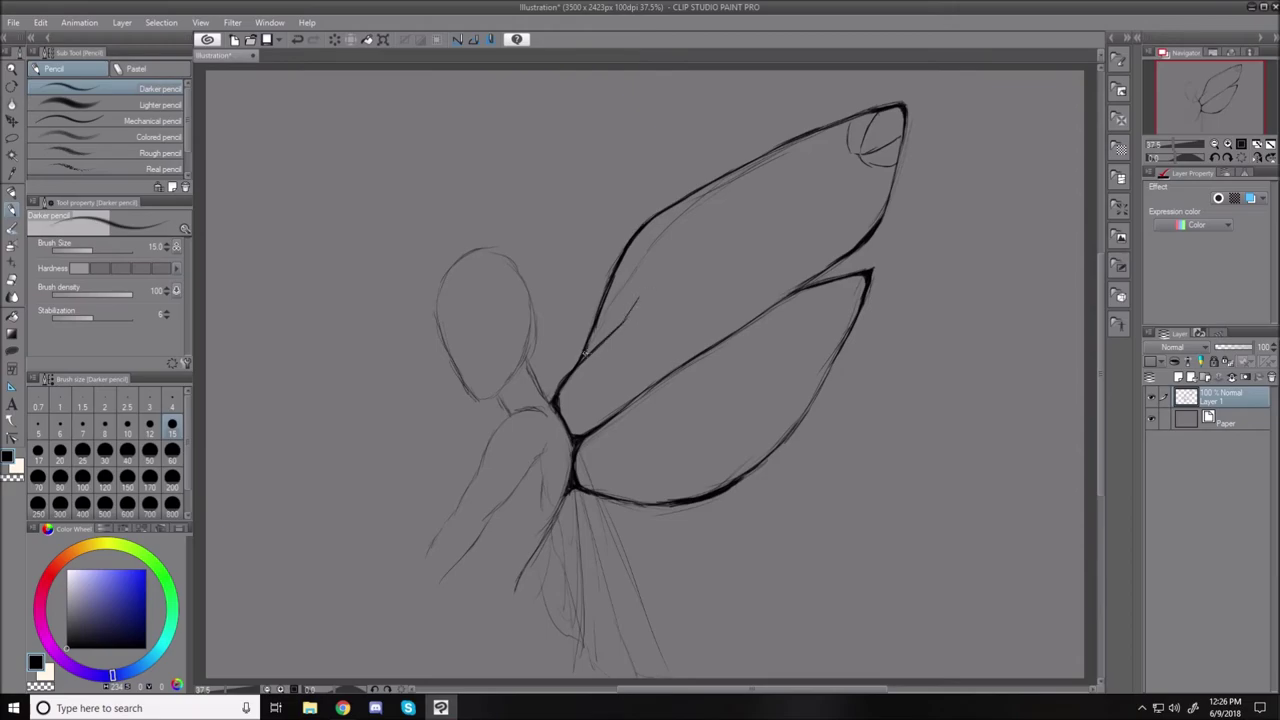
mouse_move(586, 354)
mouse_down()
mouse_move(632, 316)
mouse_move(608, 338)
mouse_move(640, 300)
mouse_move(676, 206)
mouse_move(645, 296)
mouse_move(722, 232)
mouse_move(745, 176)
mouse_move(737, 210)
mouse_up()
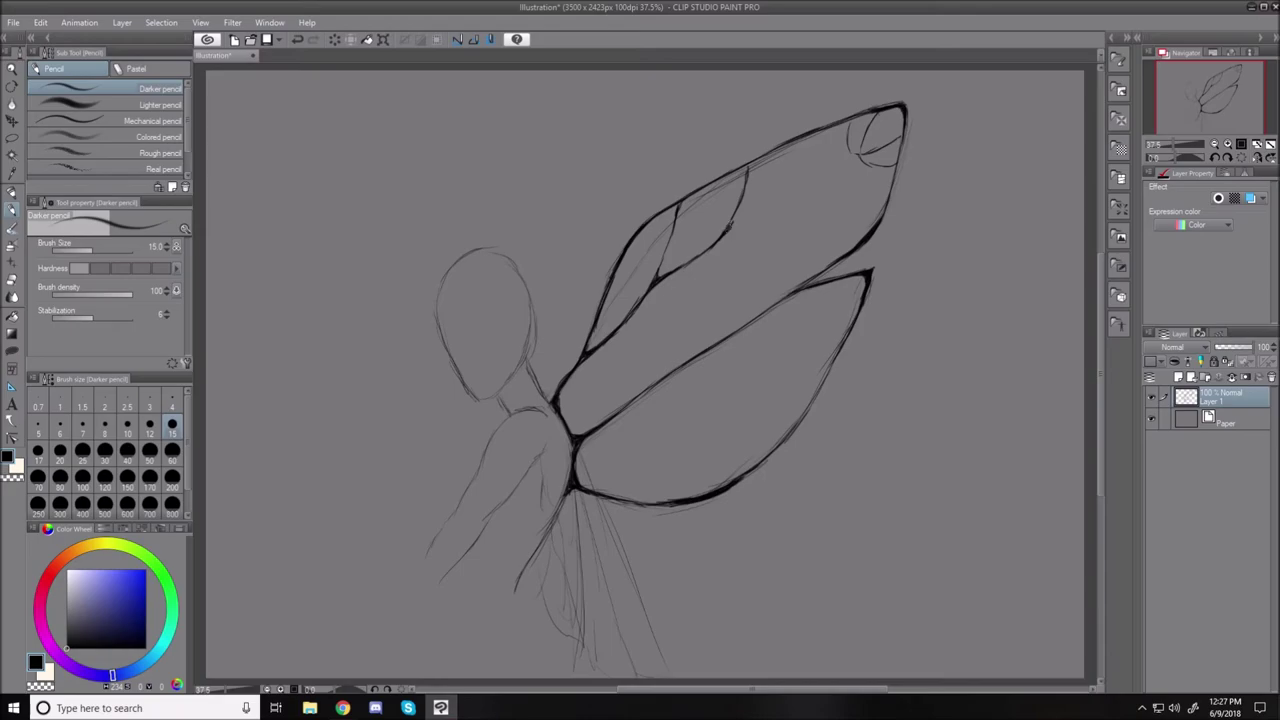
mouse_move(730, 230)
mouse_down()
mouse_move(834, 169)
mouse_move(861, 148)
mouse_move(862, 128)
mouse_move(848, 162)
mouse_move(858, 152)
mouse_move(798, 190)
mouse_up()
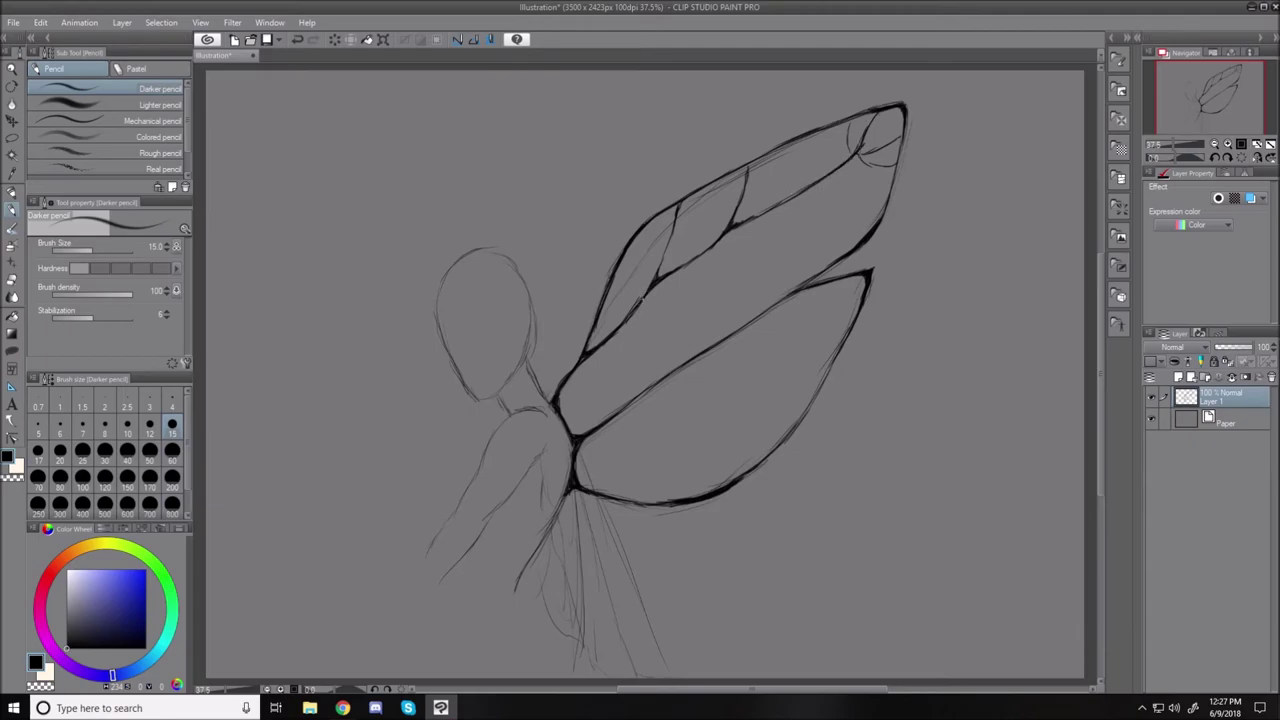
Draw slanting cross veins from the upper wing's main vein to its lower edge, with short branches near the tip.
drag(645, 300, 590, 428)
drag(617, 412, 624, 360)
drag(660, 381, 710, 306)
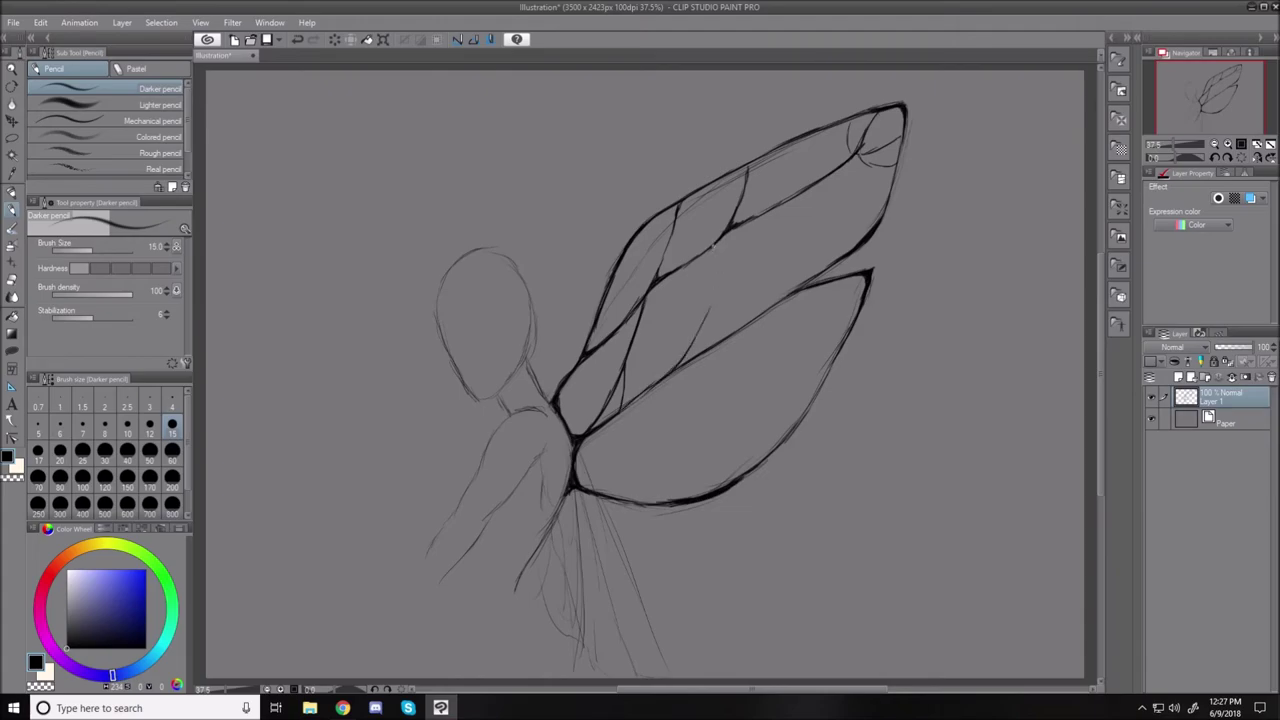
drag(712, 262, 689, 348)
drag(738, 222, 703, 318)
mouse_move(821, 181)
mouse_down()
mouse_move(758, 310)
mouse_move(690, 356)
mouse_up()
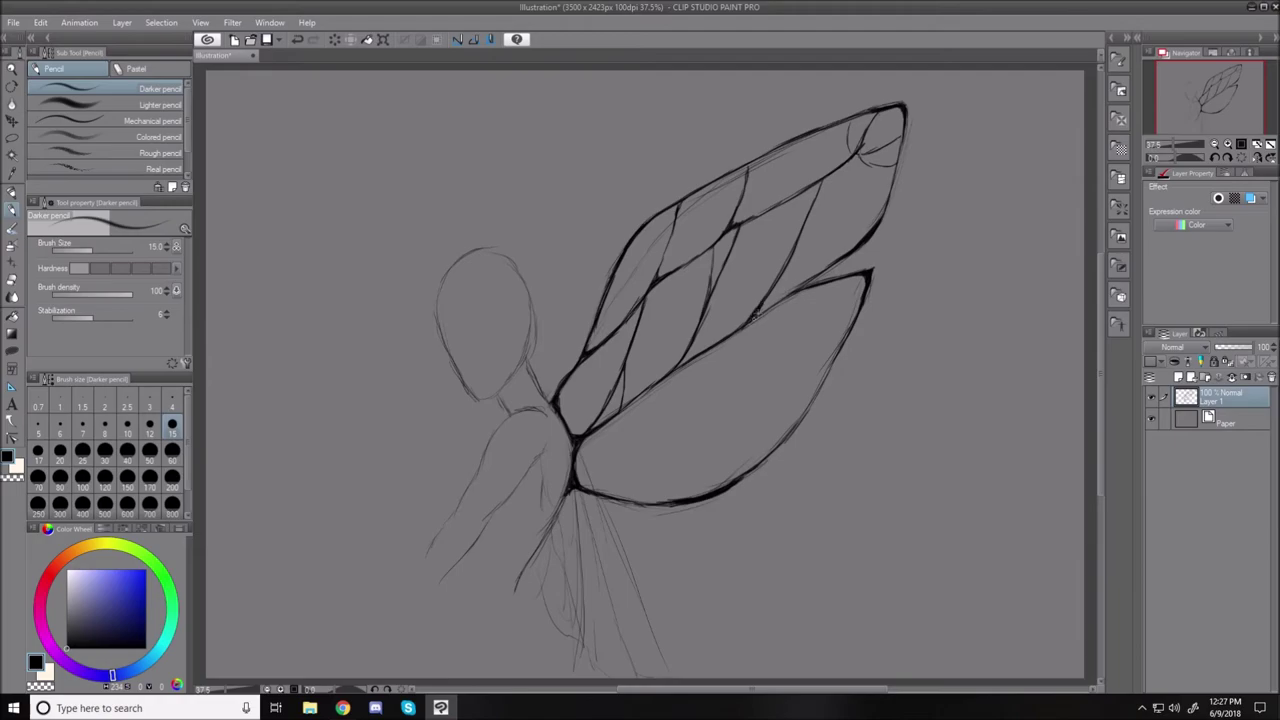
drag(758, 314, 790, 297)
mouse_move(856, 148)
mouse_down()
mouse_move(796, 248)
mouse_move(860, 178)
mouse_move(884, 162)
mouse_move(884, 178)
mouse_move(896, 174)
mouse_move(848, 186)
mouse_up()
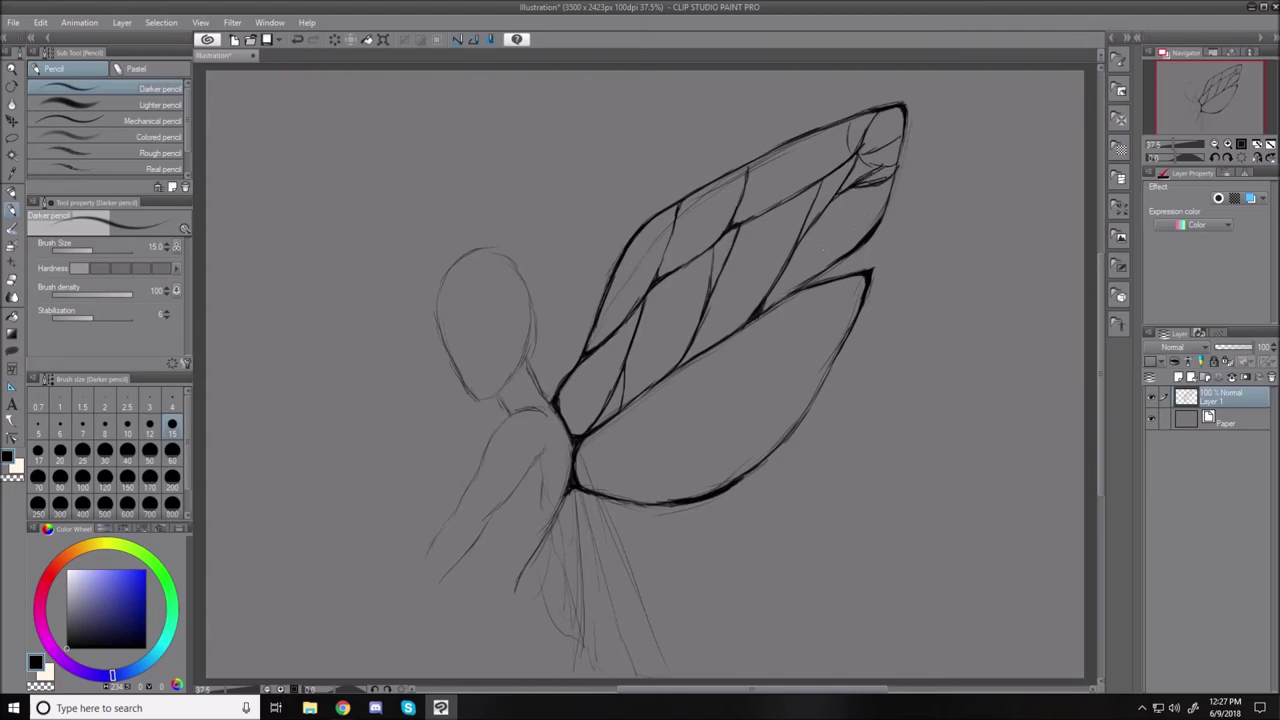
Divide the lower wing into cells with a rounded base cell, a branching main vein and long veins sweeping to its lower edge.
mouse_move(576, 478)
mouse_down()
mouse_move(569, 490)
mouse_move(612, 492)
mouse_move(639, 456)
mouse_move(590, 432)
mouse_move(648, 424)
mouse_move(650, 454)
mouse_move(670, 376)
mouse_move(637, 503)
mouse_up()
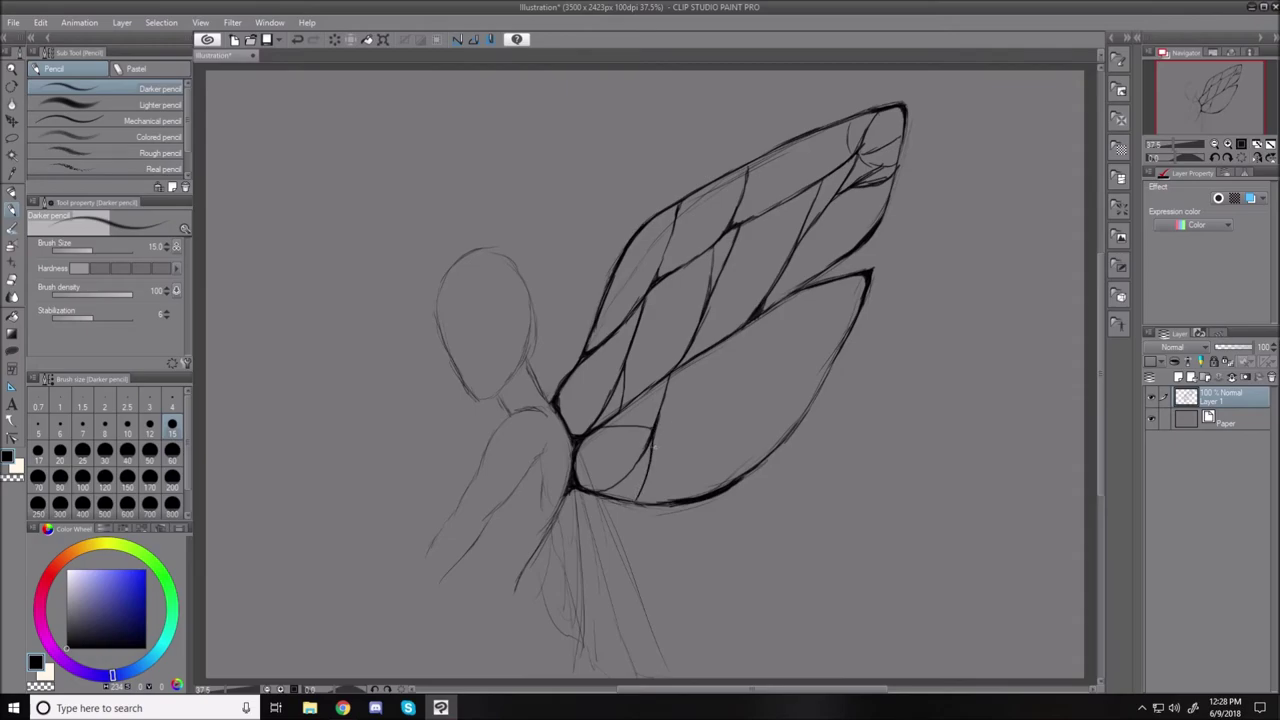
mouse_move(650, 446)
mouse_down()
mouse_move(708, 406)
mouse_move(738, 332)
mouse_move(716, 392)
mouse_move(682, 424)
mouse_move(770, 356)
mouse_move(814, 286)
mouse_move(763, 361)
mouse_move(842, 280)
mouse_move(868, 282)
mouse_move(790, 324)
mouse_up()
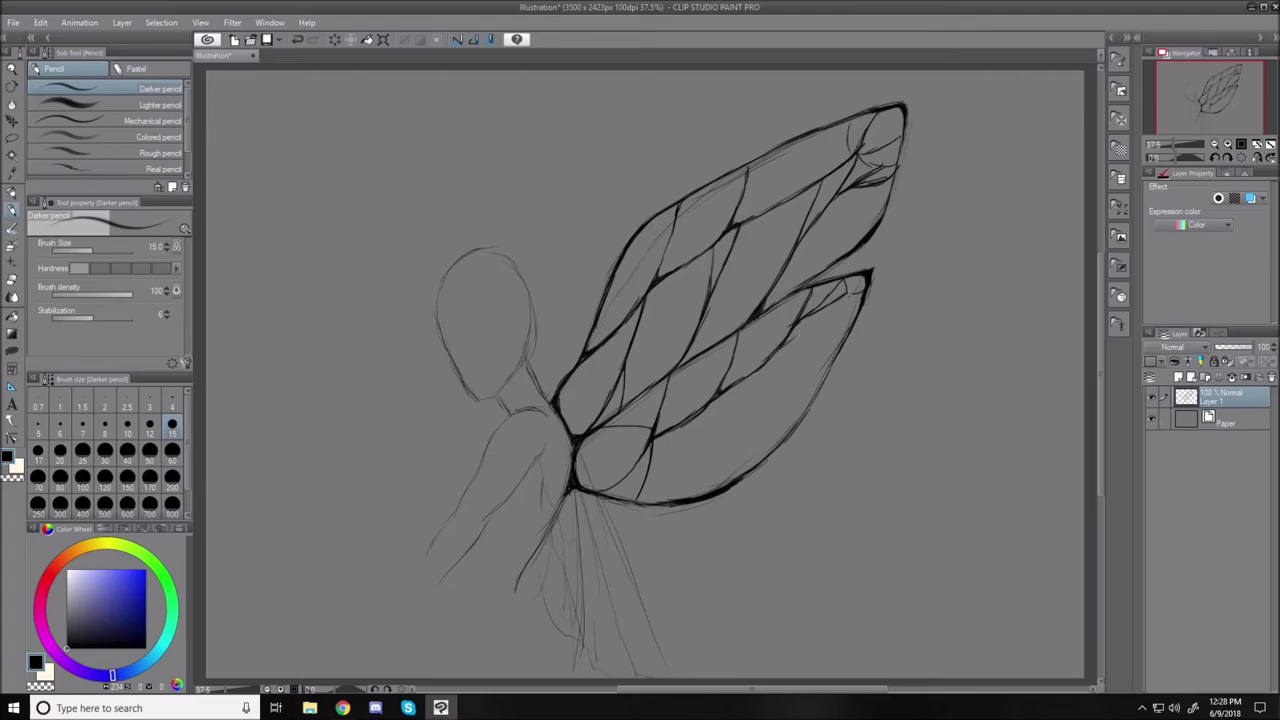
mouse_move(846, 294)
mouse_down()
mouse_move(799, 415)
mouse_move(766, 449)
mouse_up()
drag(691, 492, 739, 433)
drag(780, 346, 704, 476)
drag(738, 432, 678, 506)
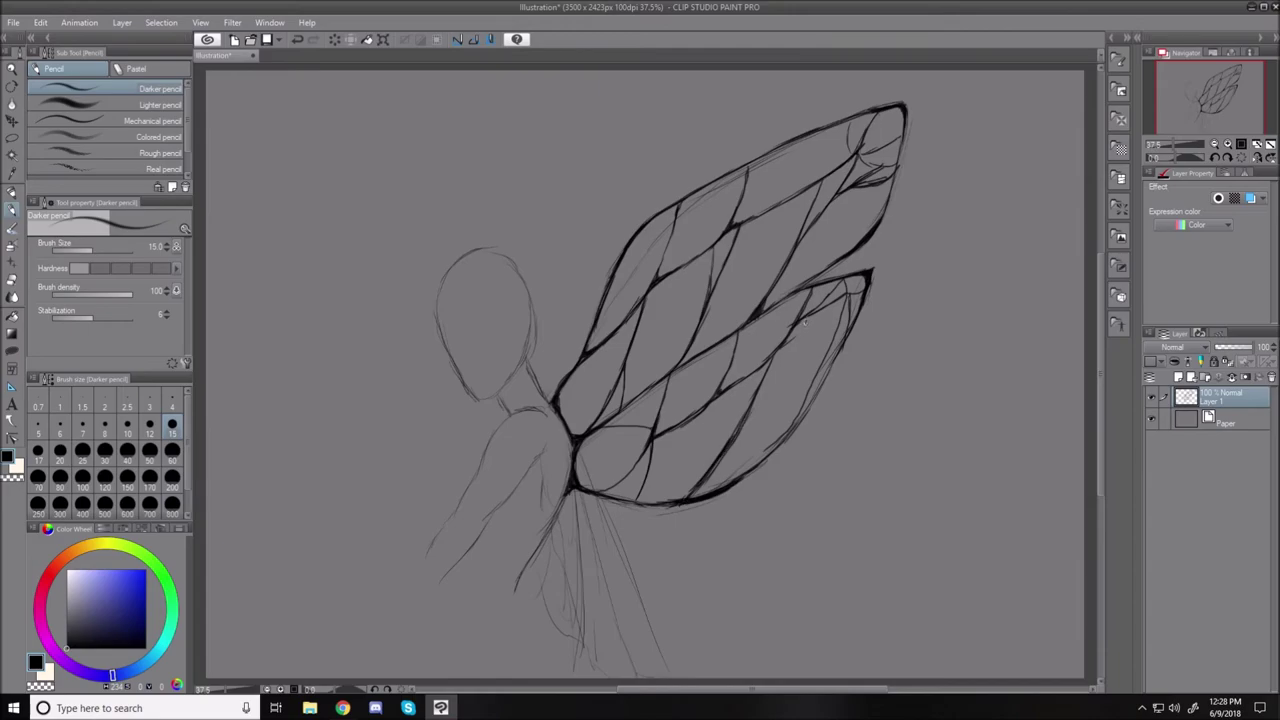
drag(802, 322, 742, 428)
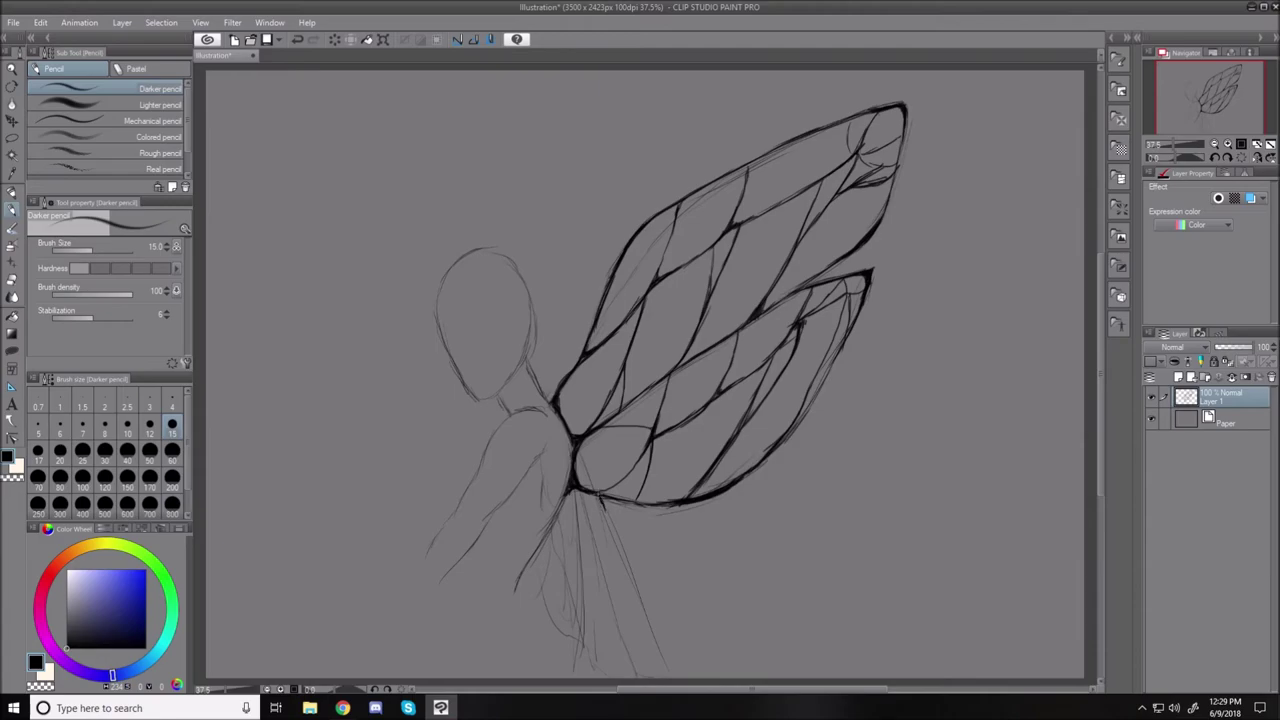
Ink bold outlines and inner veins on the narrow wings hanging downward from the figure's back.
drag(606, 514, 668, 676)
drag(579, 496, 634, 666)
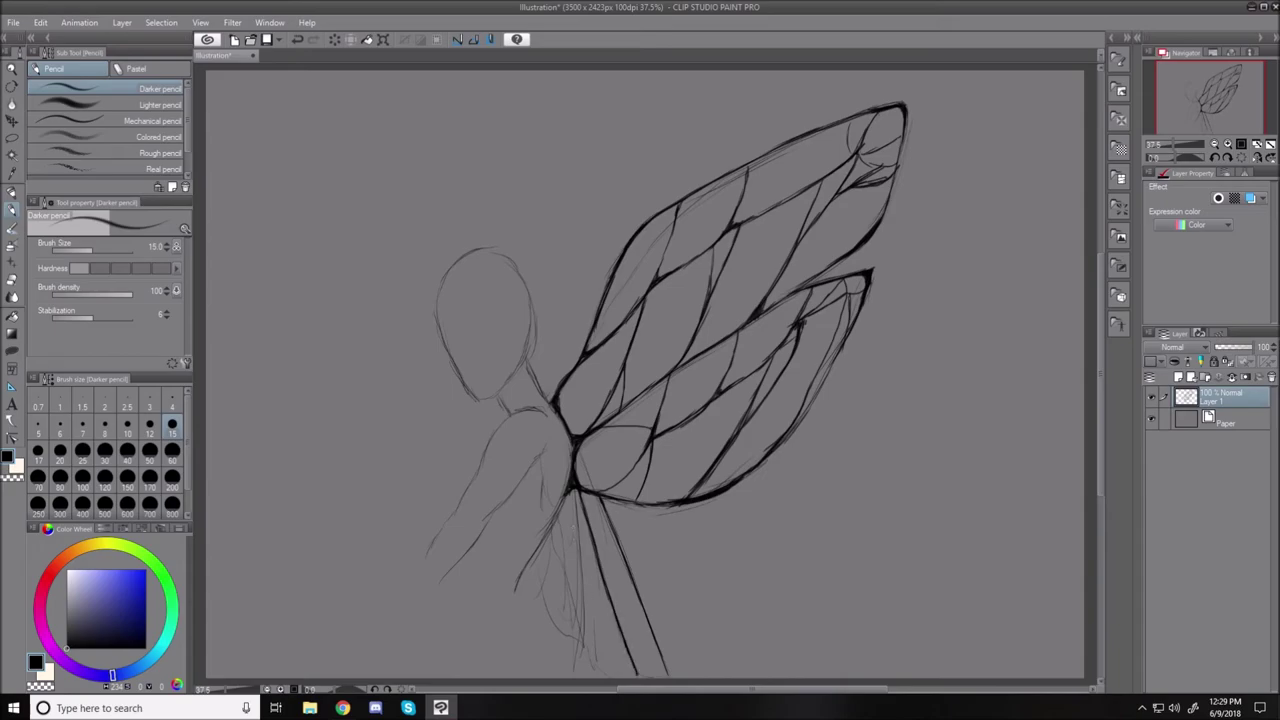
drag(574, 488, 587, 582)
drag(582, 518, 584, 638)
drag(584, 594, 598, 674)
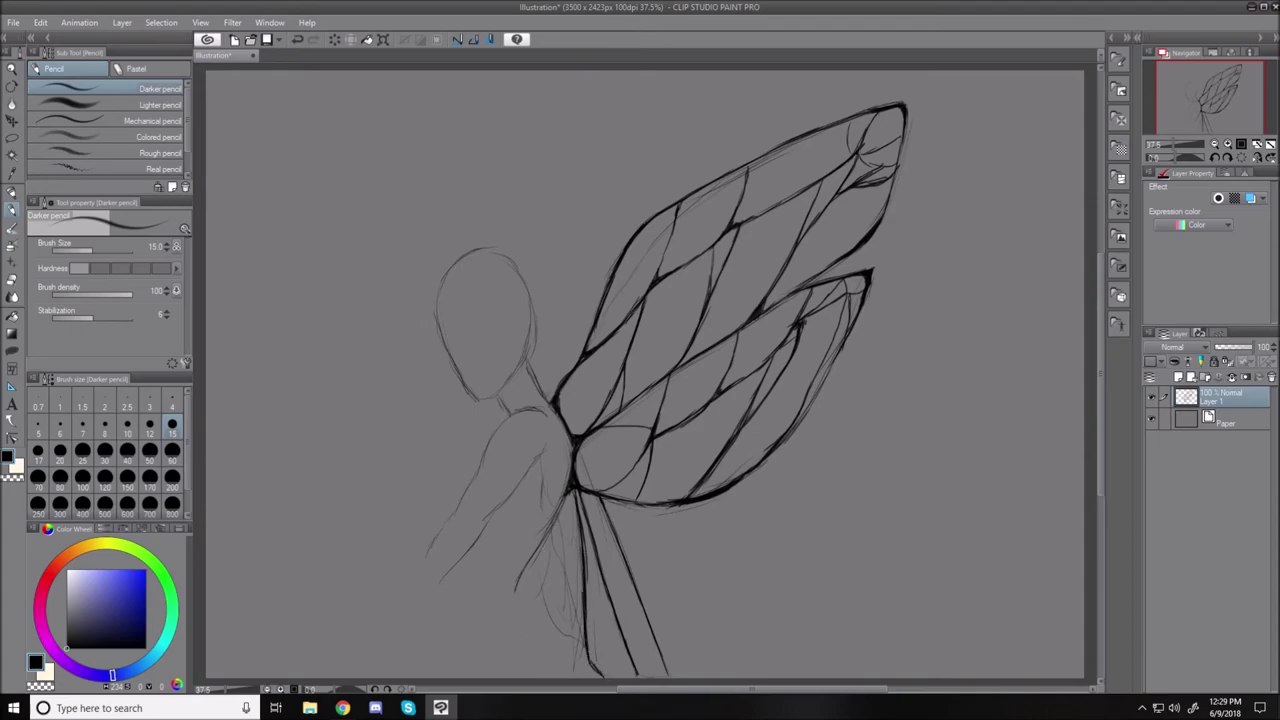
mouse_move(568, 484)
mouse_down()
mouse_move(549, 581)
mouse_move(556, 551)
mouse_move(552, 579)
mouse_move(583, 627)
mouse_up()
mouse_move(571, 487)
mouse_down()
mouse_move(558, 527)
mouse_move(662, 503)
mouse_move(572, 493)
mouse_move(585, 564)
mouse_up()
mouse_move(574, 488)
mouse_down()
mouse_move(582, 506)
mouse_move(561, 546)
mouse_move(582, 586)
mouse_move(568, 606)
mouse_move(609, 621)
mouse_move(619, 677)
mouse_up()
mouse_move(600, 562)
mouse_down()
mouse_move(639, 605)
mouse_move(602, 569)
mouse_move(664, 676)
mouse_up()
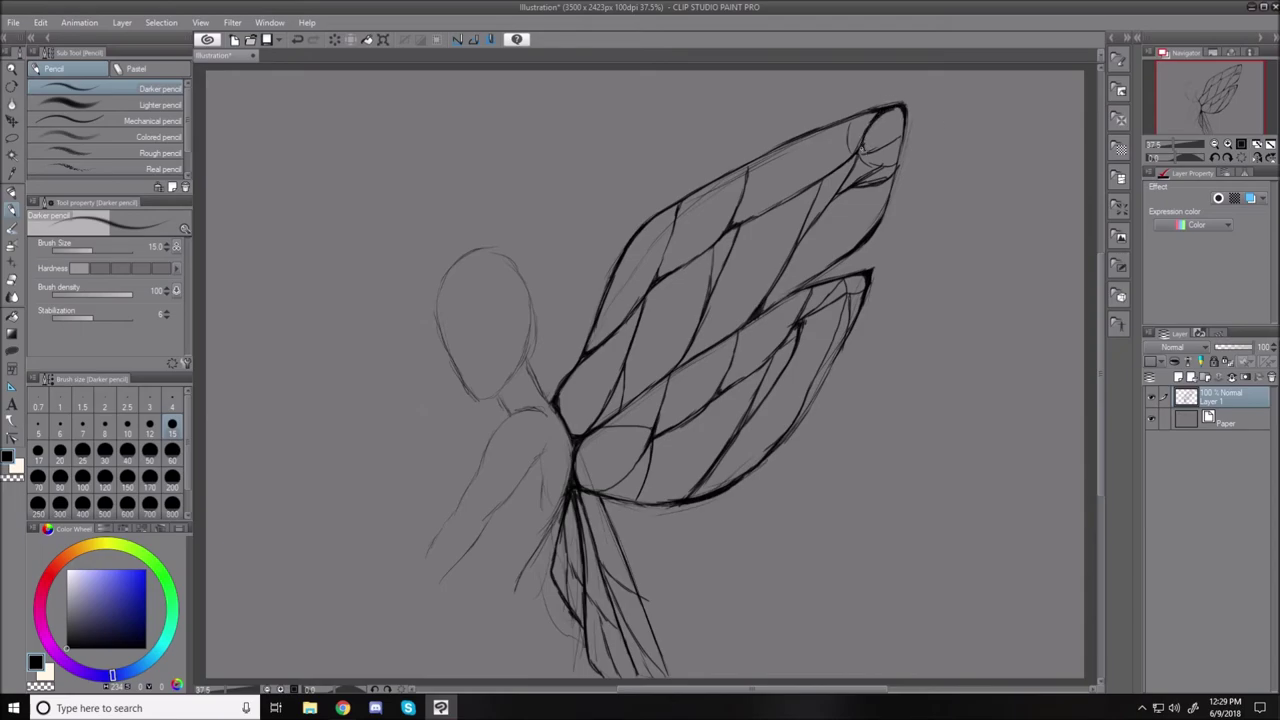
Thicken the vein junctions and tip cells of both large wings and reinforce the lower wing's bottom edge.
mouse_move(858, 152)
mouse_down()
mouse_move(888, 145)
mouse_move(906, 118)
mouse_up()
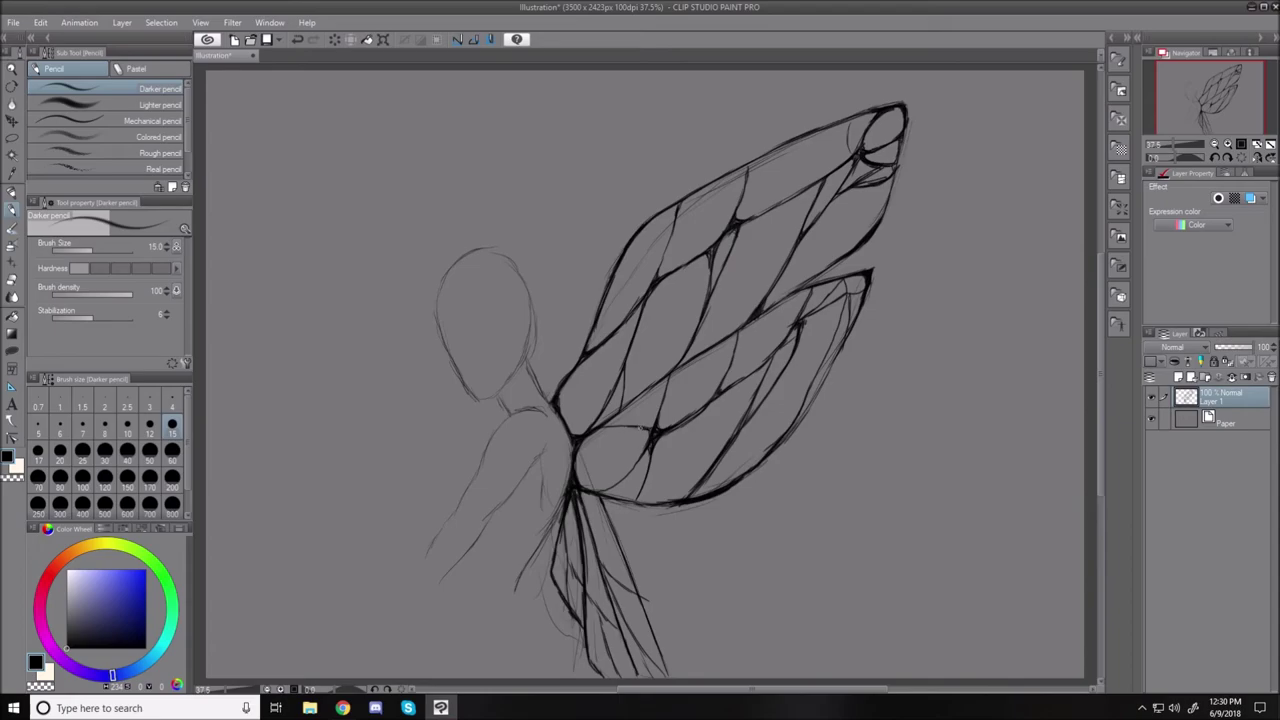
mouse_move(650, 430)
mouse_down()
mouse_move(670, 392)
mouse_move(736, 386)
mouse_move(764, 366)
mouse_up()
drag(800, 322, 848, 298)
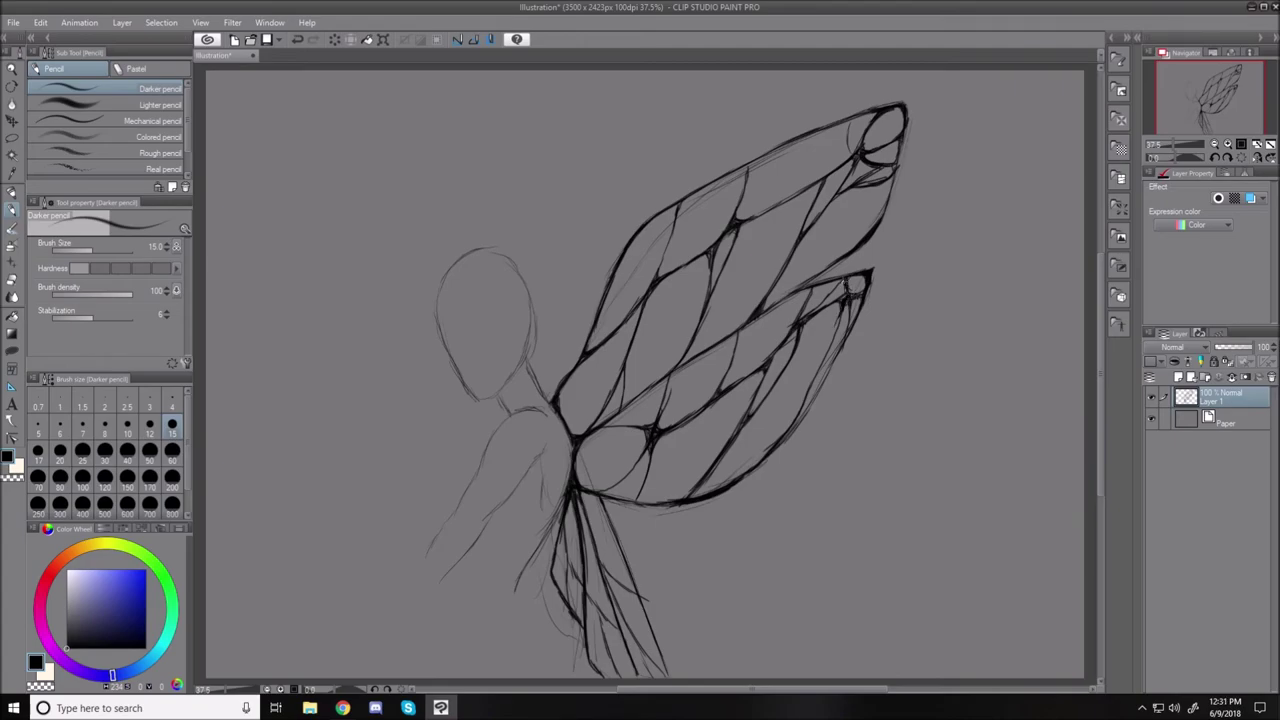
drag(836, 288, 814, 308)
mouse_move(605, 494)
mouse_down()
mouse_move(618, 485)
mouse_move(612, 494)
mouse_up()
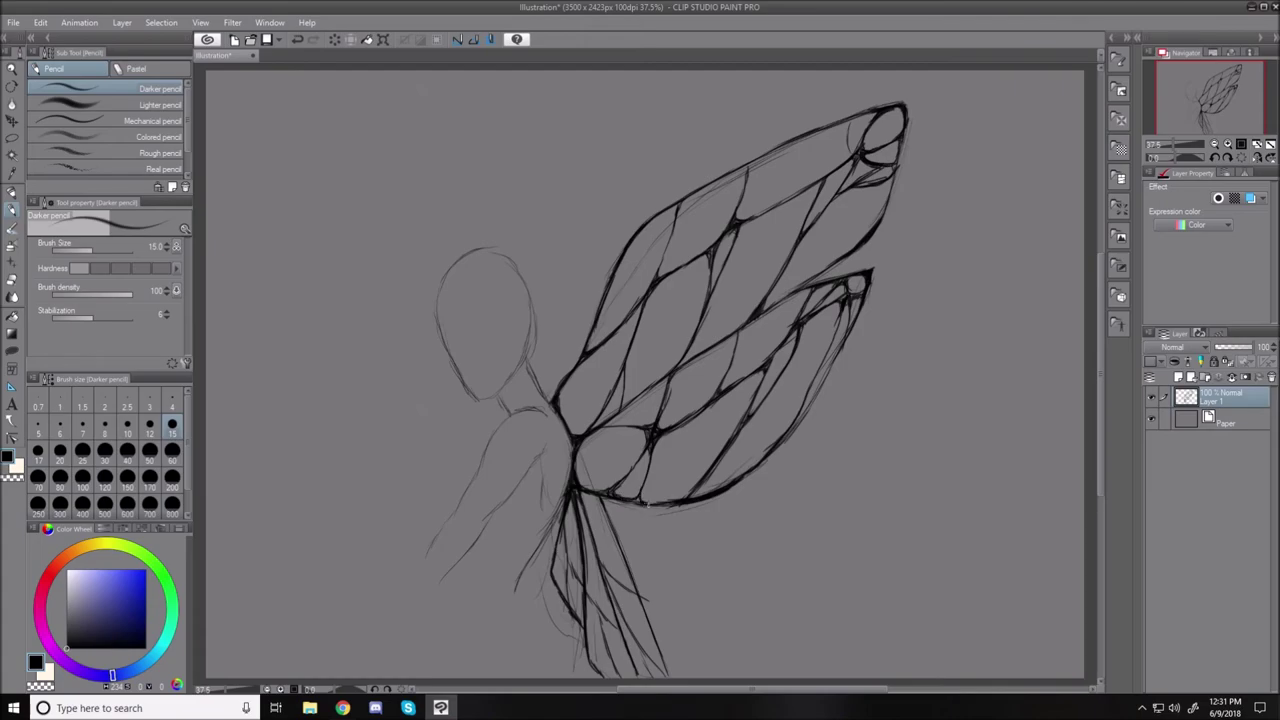
drag(646, 496, 690, 488)
drag(826, 370, 752, 476)
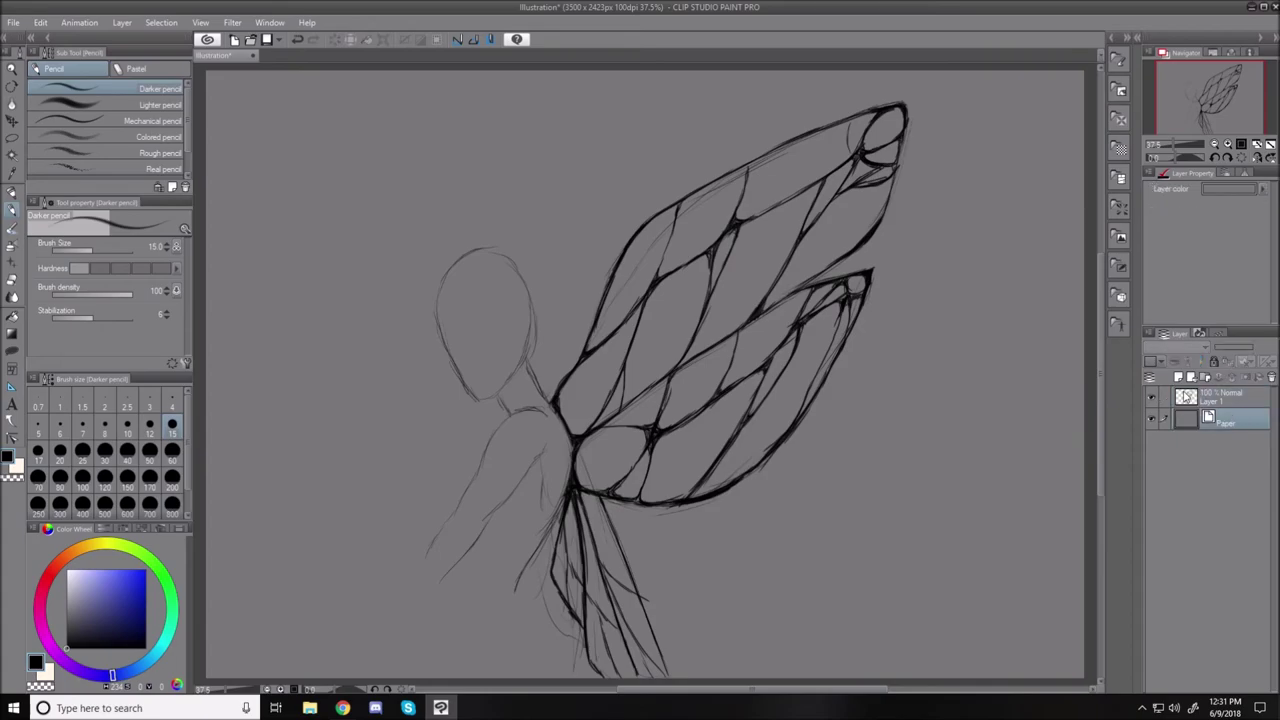
Add a new layer between the line art and the paper, and lasso a selection around both large wings.
click(1178, 378)
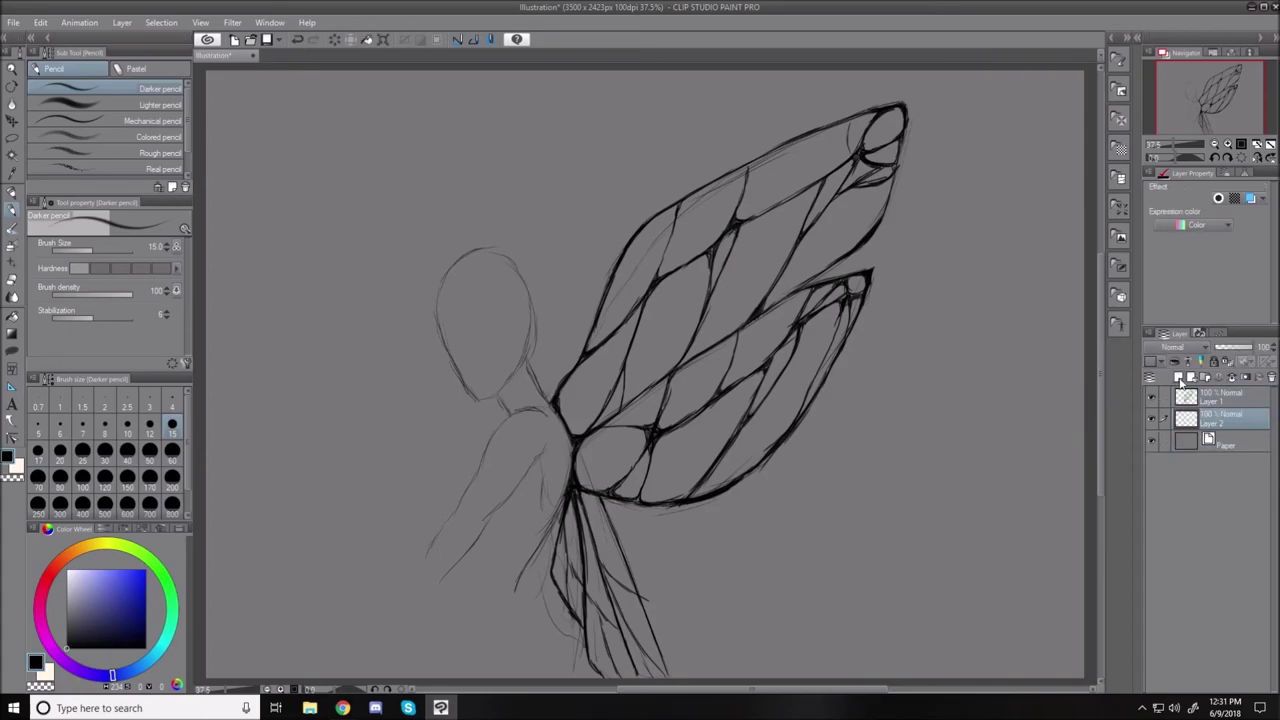
click(10, 139)
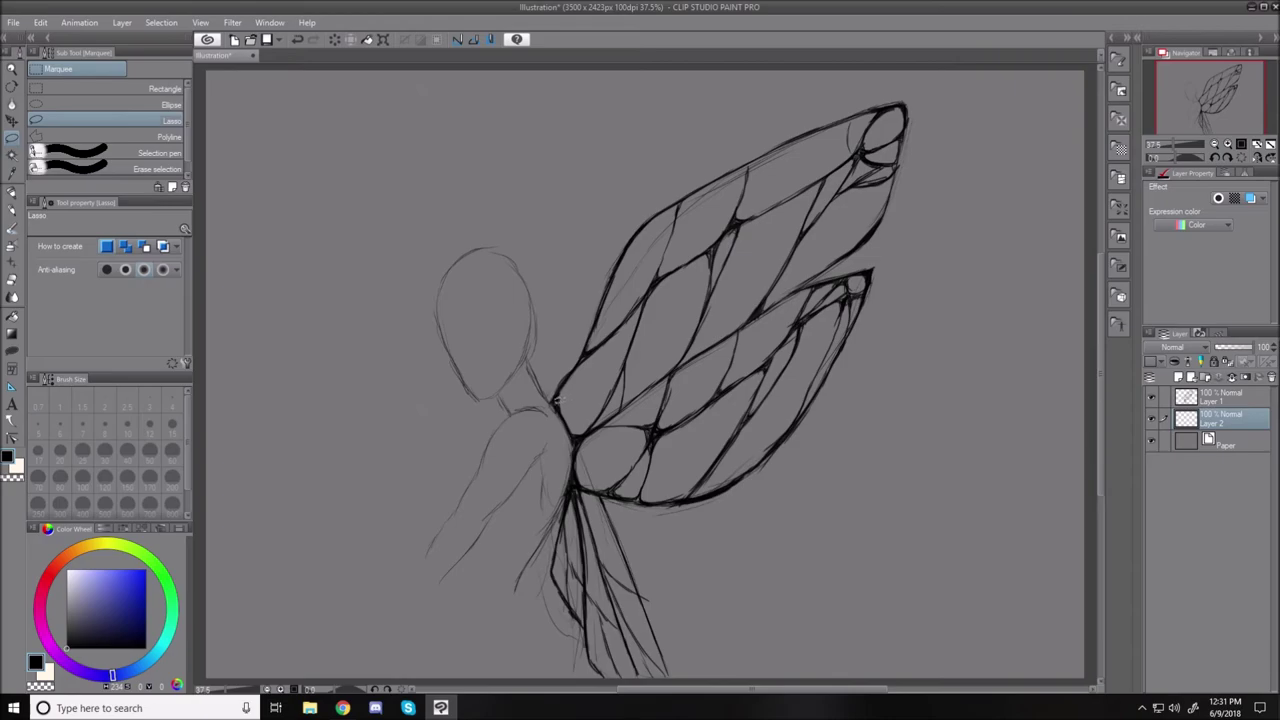
drag(558, 400, 616, 278)
mouse_move(636, 230)
mouse_down()
mouse_move(851, 112)
mouse_move(899, 106)
mouse_move(906, 118)
mouse_move(874, 229)
mouse_move(800, 287)
mouse_move(871, 270)
mouse_move(834, 358)
mouse_move(754, 462)
mouse_move(652, 512)
mouse_move(580, 490)
mouse_move(587, 397)
mouse_up()
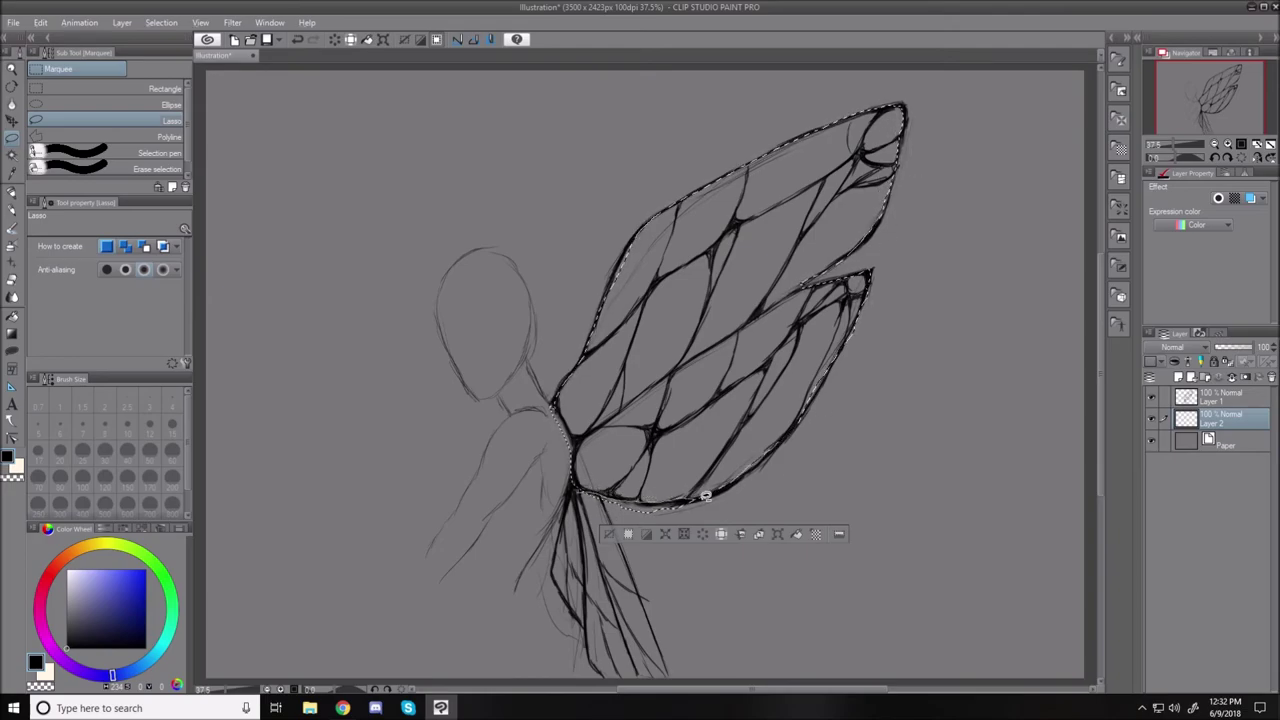
drag(592, 498, 594, 500)
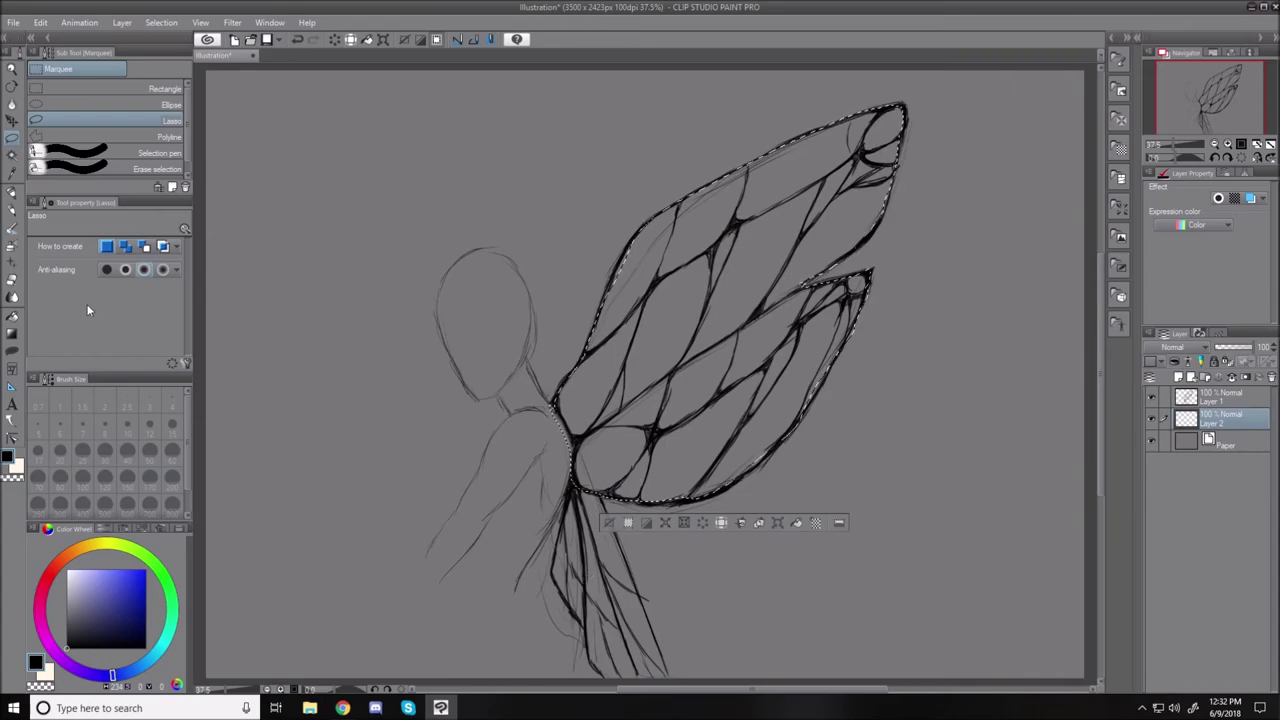
Fill the selected wing area with a medium green and deselect it.
click(172, 604)
drag(117, 619, 123, 597)
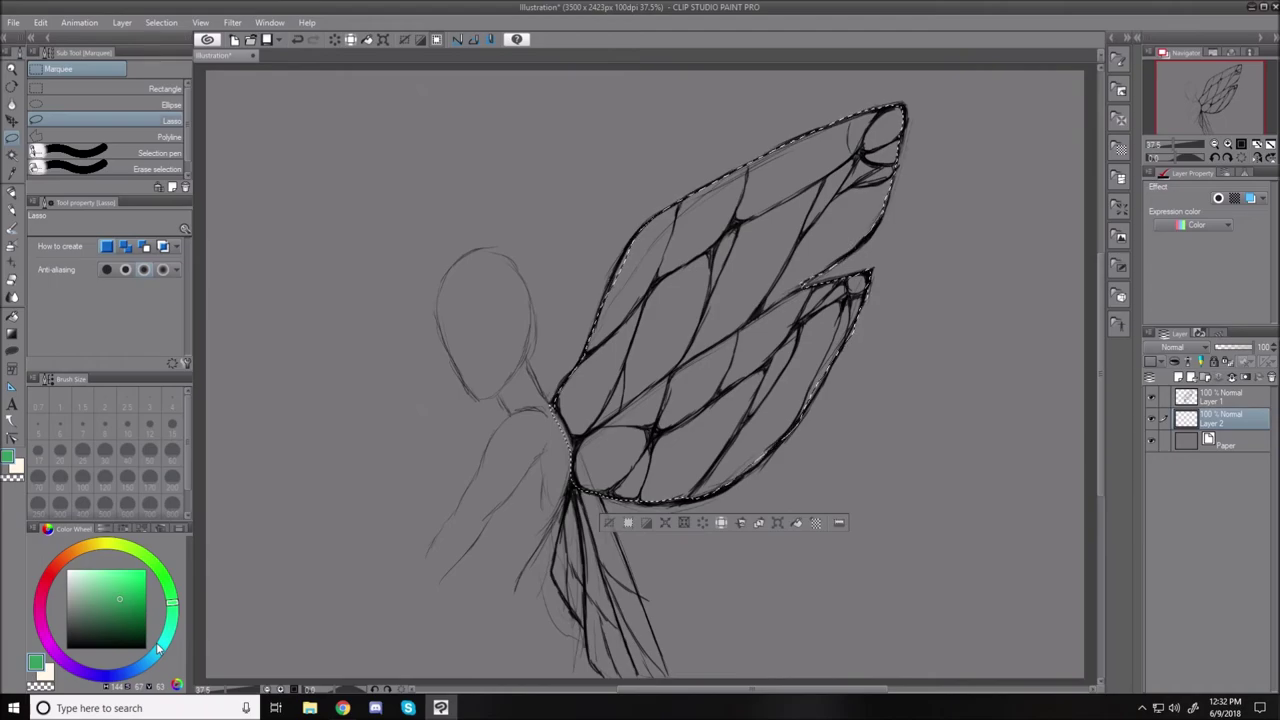
key(alt+BackSpace)
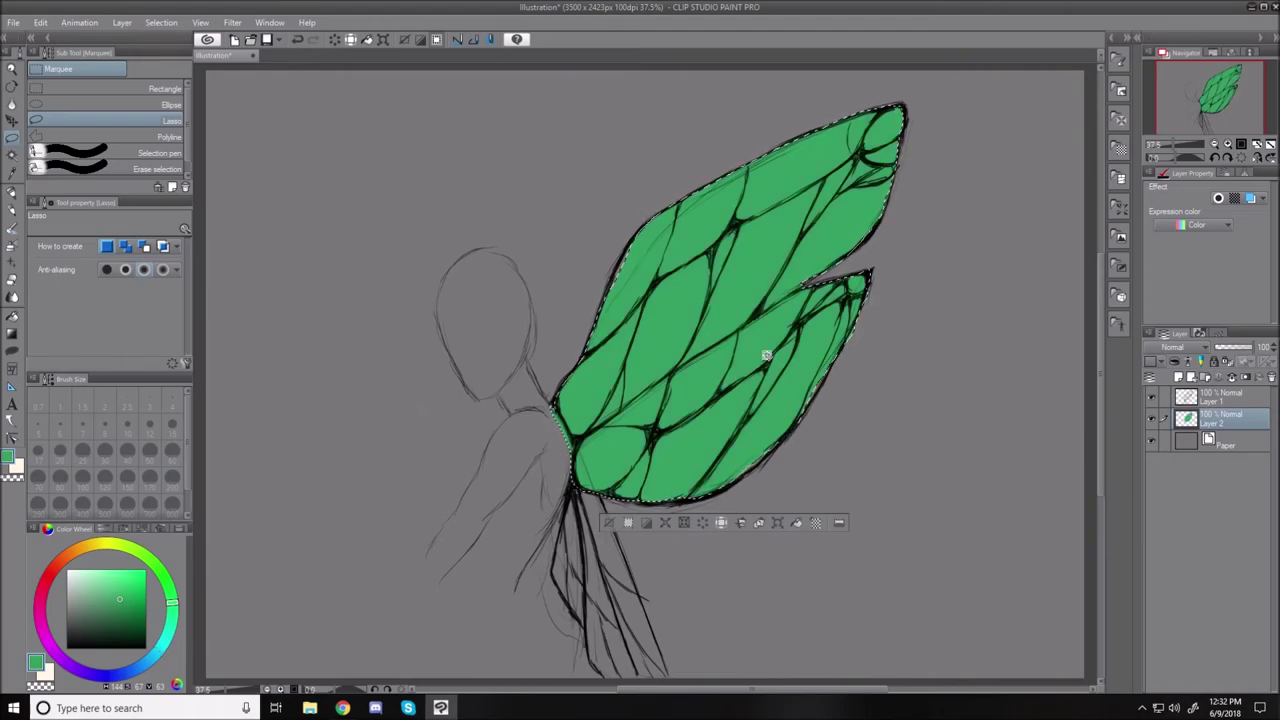
click(609, 521)
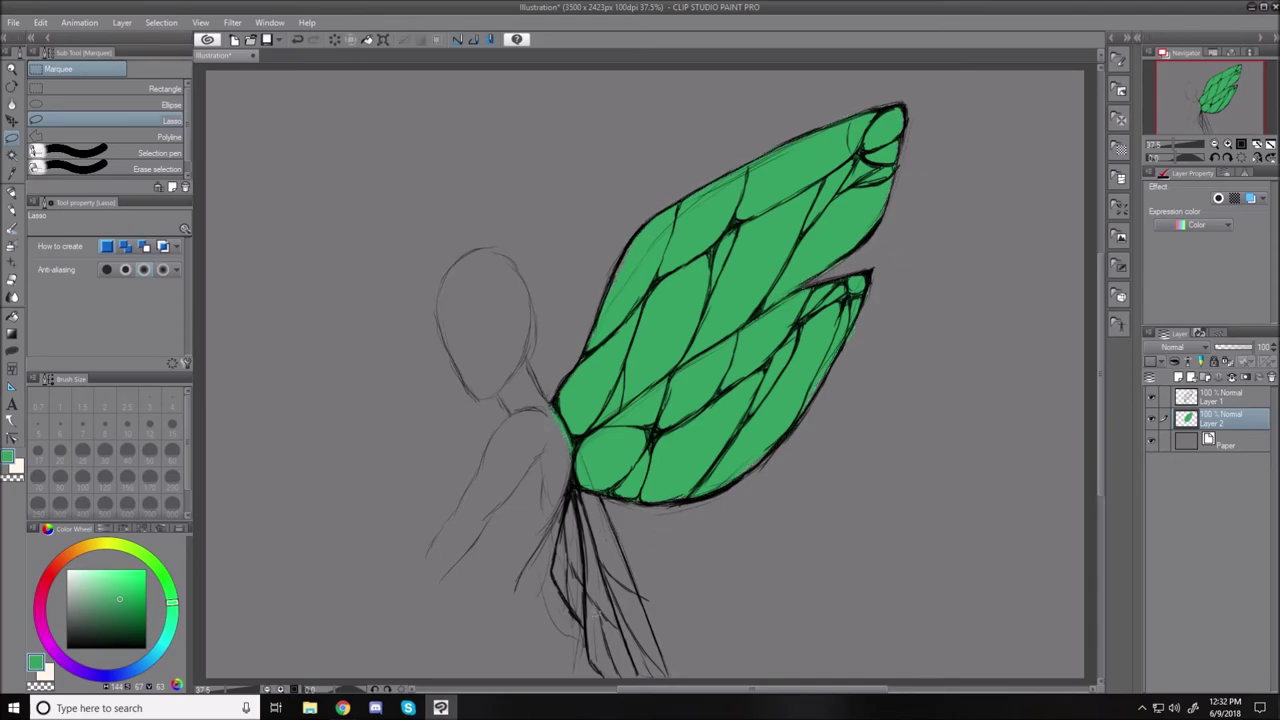
Lock the green layer's transparent pixels and paint light teal highlights along the upper wing's top edge with the Soft airbrush at size 170.
click(1225, 362)
drag(172, 607, 172, 617)
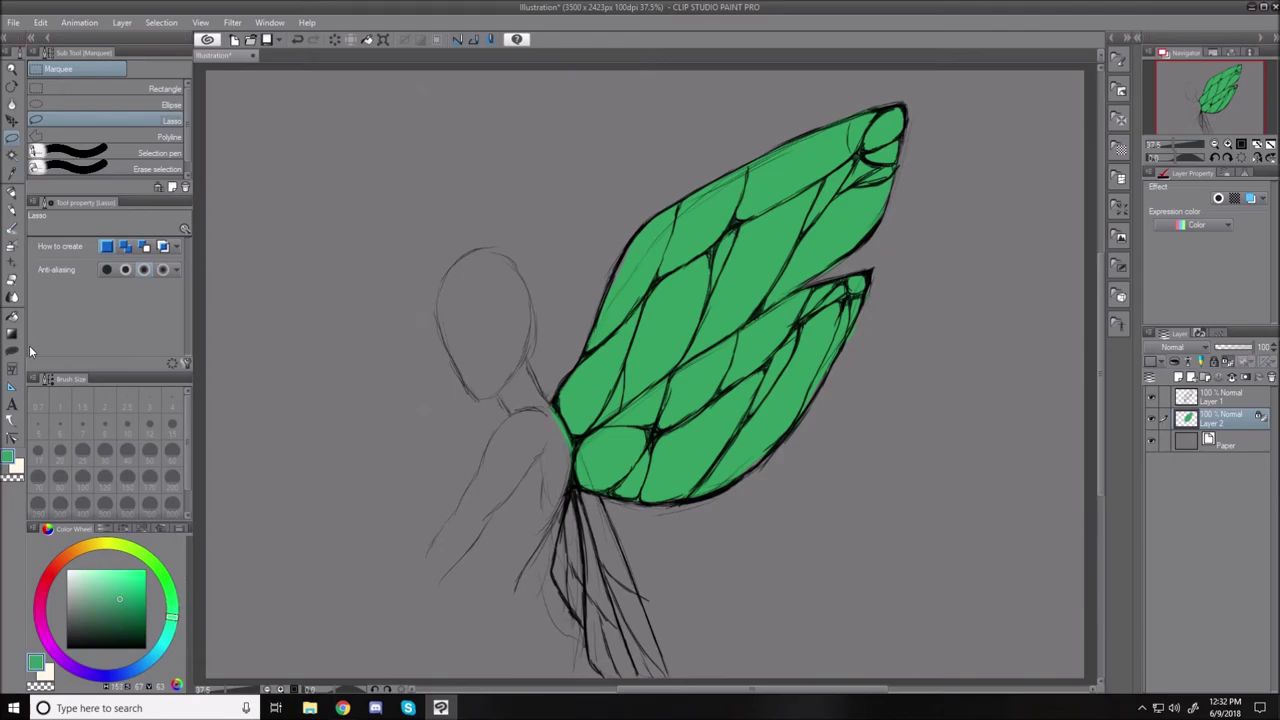
click(13, 246)
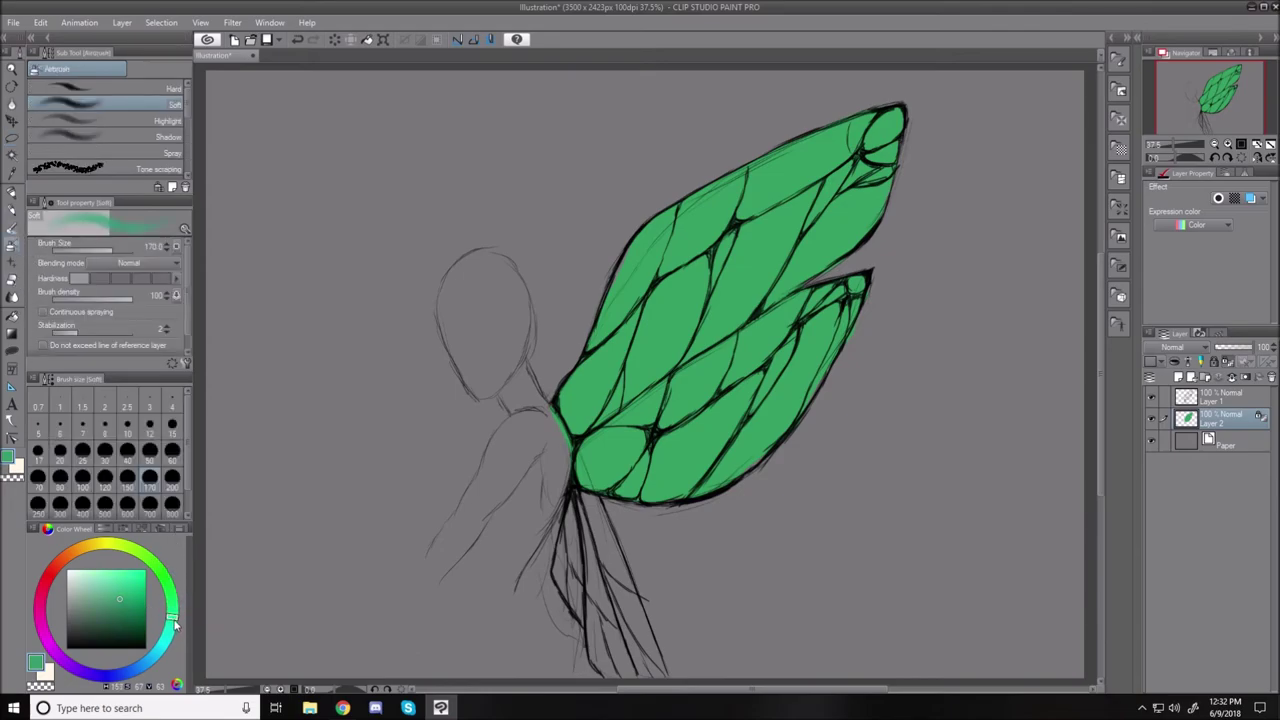
drag(172, 618, 170, 627)
drag(122, 579, 110, 579)
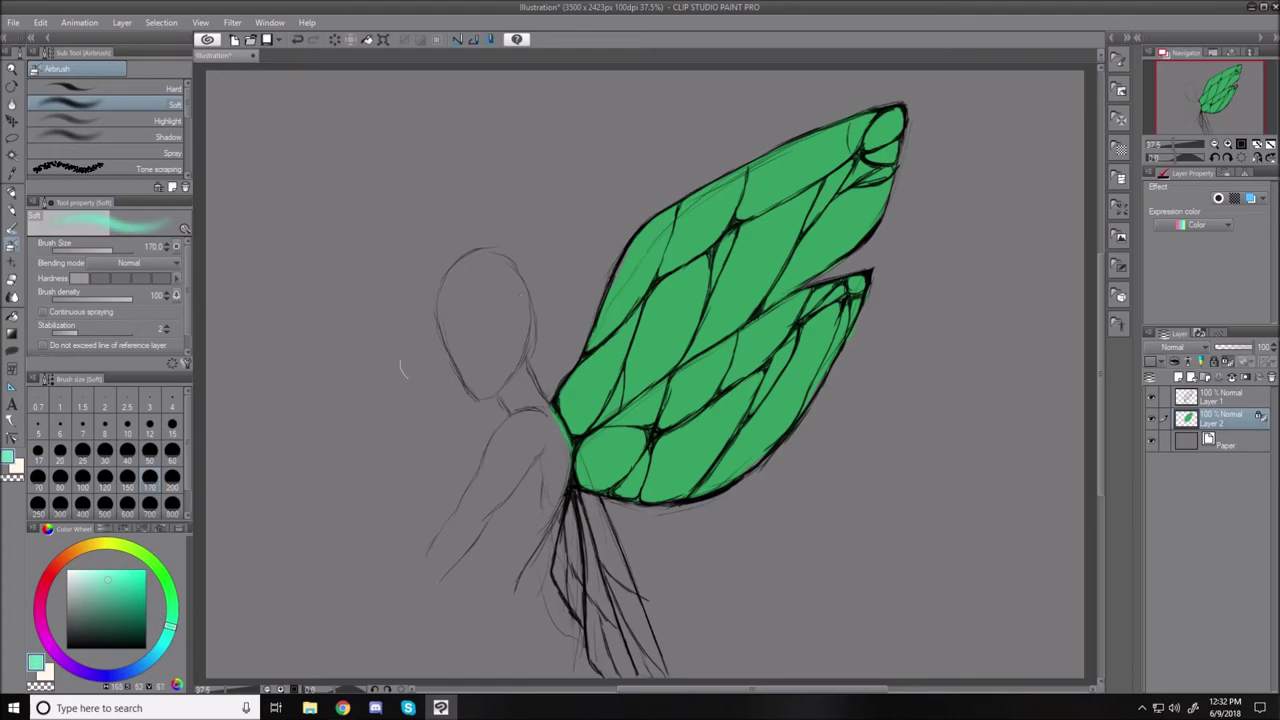
mouse_move(893, 92)
mouse_down()
mouse_move(730, 160)
mouse_move(766, 129)
mouse_move(655, 225)
mouse_move(640, 260)
mouse_move(716, 205)
mouse_move(705, 220)
mouse_up()
drag(836, 142, 775, 183)
mouse_move(882, 118)
mouse_down()
mouse_move(827, 256)
mouse_move(867, 150)
mouse_move(840, 195)
mouse_up()
Adjust the Soft airbrush size and paint light teal highlights in the upper wing's lower cells near the tip and middle.
key(bracketleft)
key(bracketleft)
key(bracketleft)
key(bracketleft)
key(bracketleft)
key(bracketleft)
key(bracketleft)
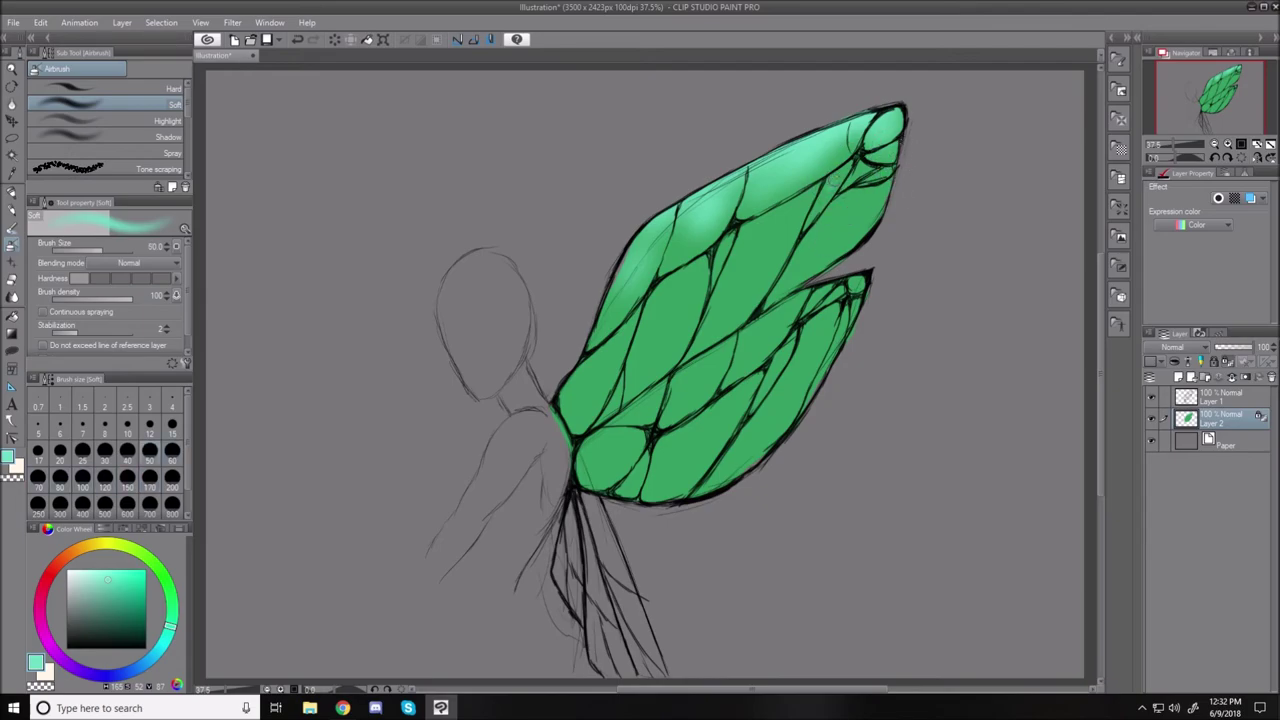
key(bracketright)
key(bracketright)
key(bracketright)
key(bracketright)
key(bracketright)
key(bracketright)
mouse_move(868, 198)
mouse_down()
mouse_move(825, 240)
mouse_move(876, 197)
mouse_move(831, 238)
mouse_move(852, 214)
mouse_move(770, 237)
mouse_move(738, 297)
mouse_up()
key(bracketleft)
key(bracketleft)
key(bracketright)
key(bracketright)
mouse_move(780, 229)
mouse_down()
mouse_move(736, 298)
mouse_move(779, 233)
mouse_move(756, 254)
mouse_up()
Airbrush light teal highlights into the upper wing's remaining cells toward the base, using Soft airbrush sizes 120 and 150.
key(bracketleft)
key(bracketleft)
key(bracketleft)
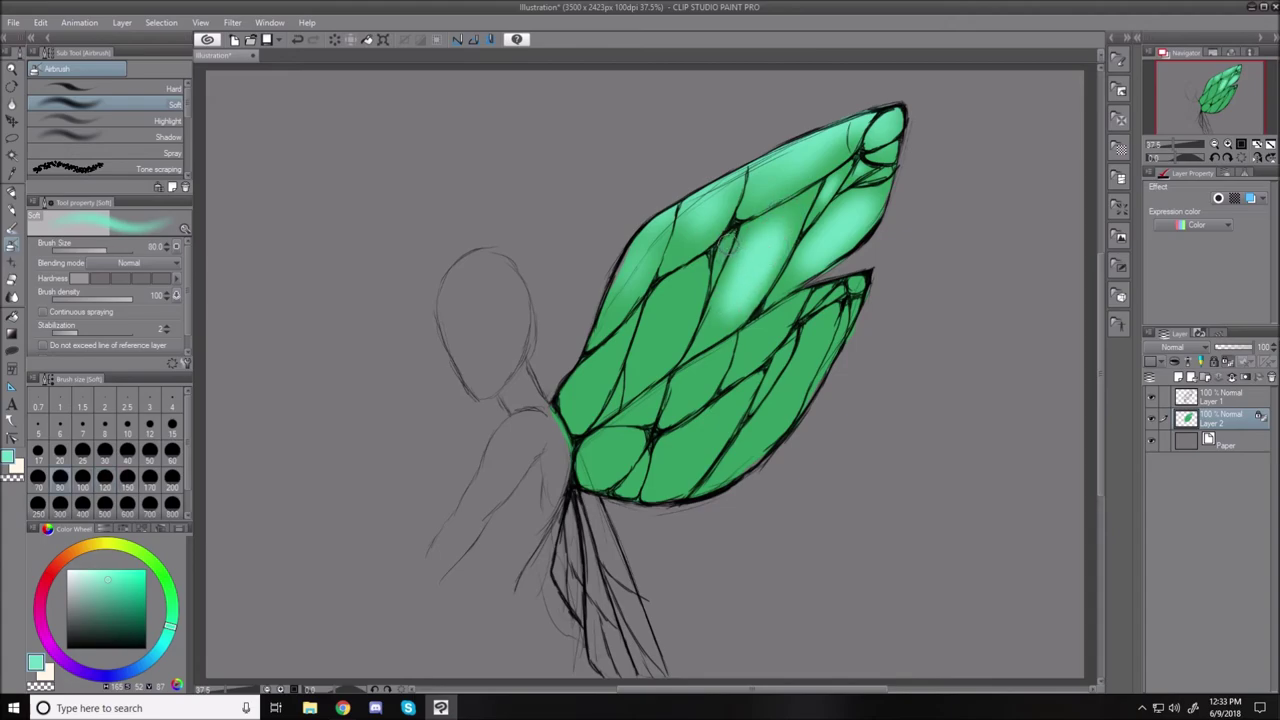
key(bracketleft)
key(bracketright)
key(bracketright)
key(bracketright)
mouse_move(683, 292)
mouse_down()
mouse_move(660, 338)
mouse_move(686, 279)
mouse_move(656, 352)
mouse_up()
key(bracketright)
drag(723, 212, 685, 245)
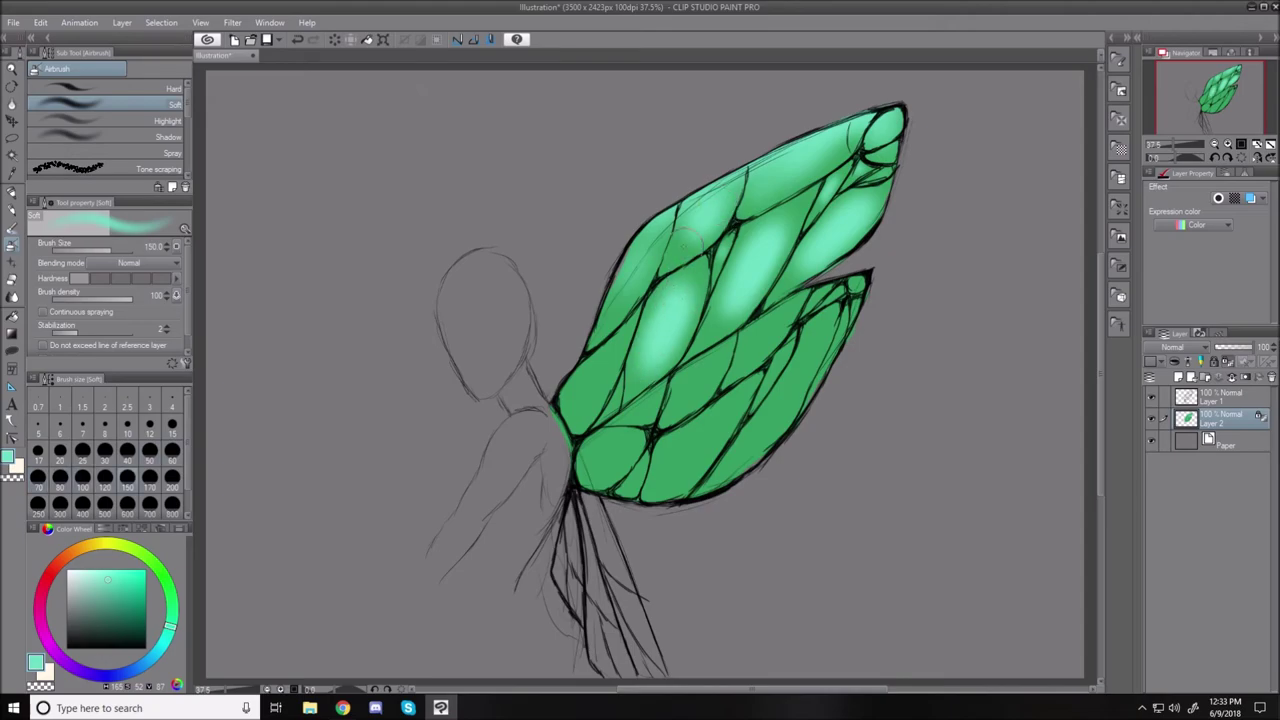
key(bracketleft)
drag(612, 356, 592, 403)
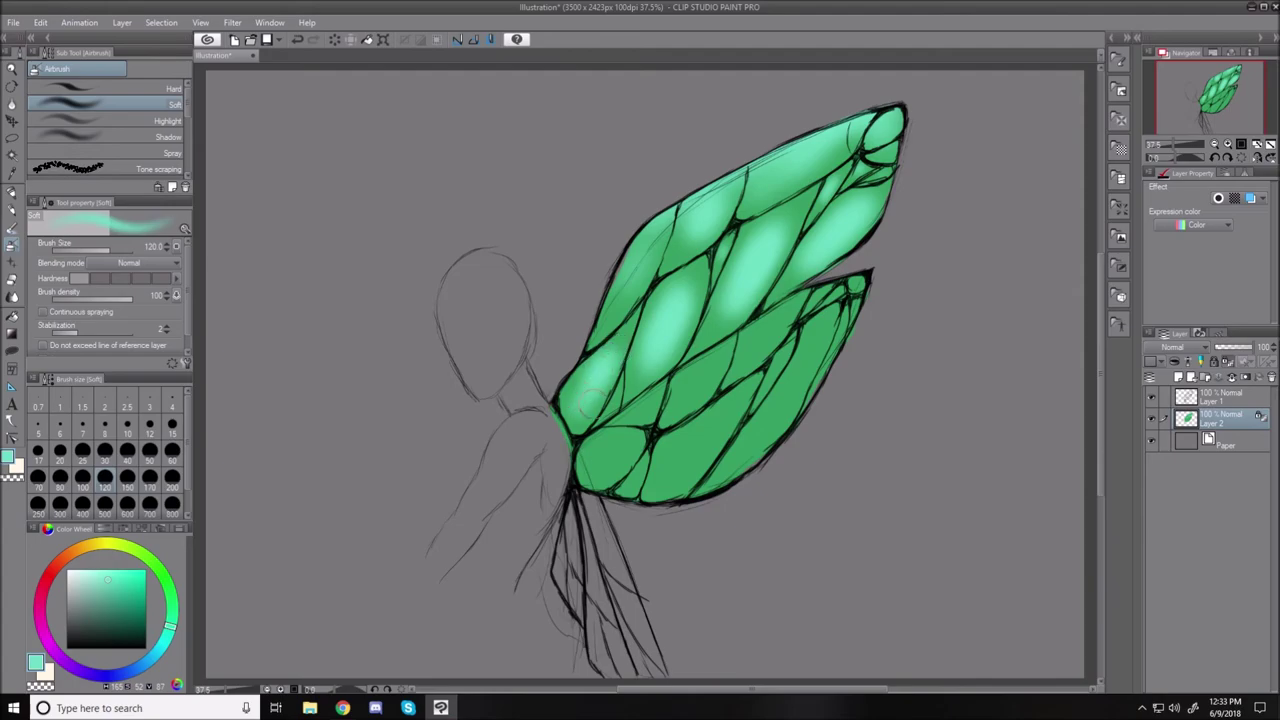
Airbrush light teal highlights into the lower wing's upper row of cells, reducing the brush to size 40 for the small tip cells.
mouse_move(716, 390)
mouse_down()
mouse_move(704, 368)
mouse_move(682, 402)
mouse_move(716, 388)
mouse_up()
mouse_move(772, 322)
mouse_down()
mouse_move(752, 346)
mouse_move(762, 342)
mouse_up()
key(bracketleft)
key(bracketleft)
key(bracketleft)
key(bracketleft)
key(bracketleft)
key(bracketleft)
key(bracketleft)
key(bracketright)
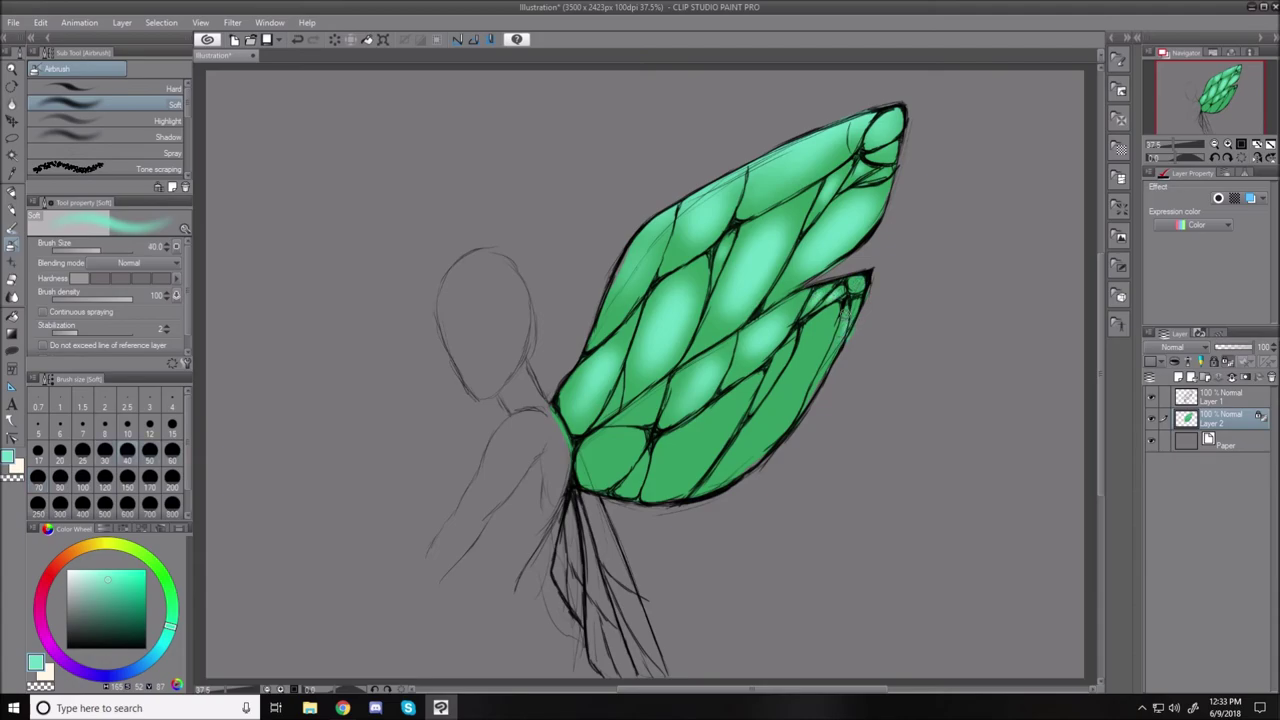
Airbrush a light teal highlight along the long outer cell of the lower wing.
key(bracketright)
key(bracketright)
key(bracketright)
key(bracketright)
drag(814, 336, 749, 463)
key(bracketright)
key(bracketright)
key(bracketleft)
key(bracketleft)
key(bracketleft)
key(bracketleft)
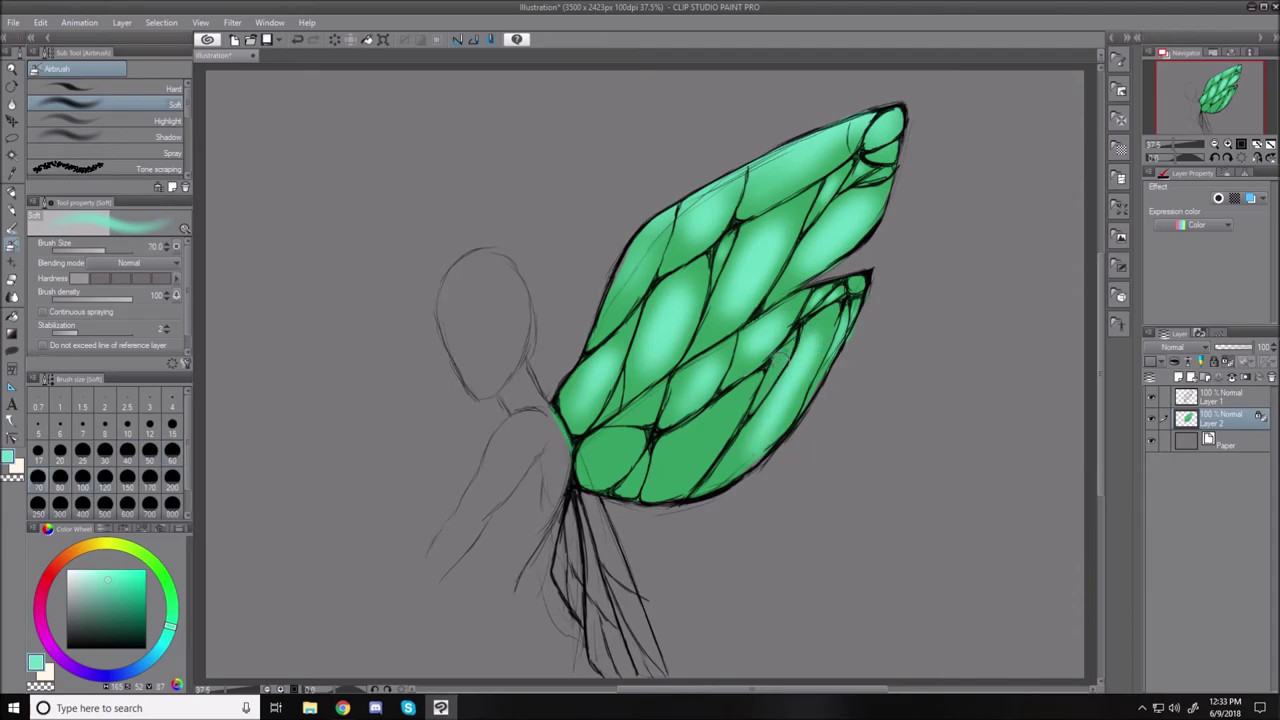
Airbrush light teal highlights into the lower wing's large bottom cell and the round cells at its base.
key(bracketright)
key(bracketright)
key(bracketright)
key(bracketright)
drag(716, 426, 667, 484)
key(bracketright)
key(bracketleft)
key(bracketleft)
key(bracketleft)
key(bracketleft)
key(bracketleft)
key(bracketright)
key(bracketright)
drag(621, 447, 598, 462)
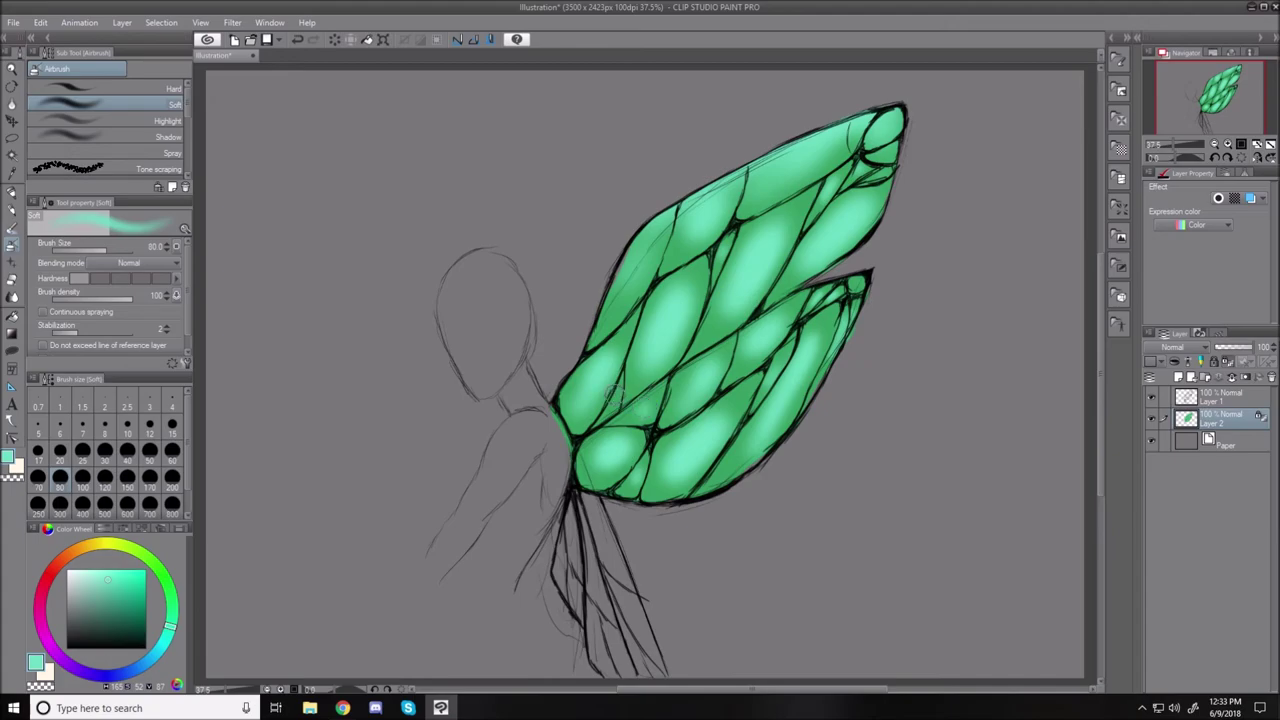
Strengthen the light teal highlights in the cells along the upper wing's top edge.
key(bracketright)
key(bracketright)
mouse_move(640, 232)
mouse_down()
mouse_move(642, 262)
mouse_move(684, 238)
mouse_up()
drag(814, 150, 792, 178)
key(bracketleft)
key(bracketleft)
key(bracketleft)
key(bracketleft)
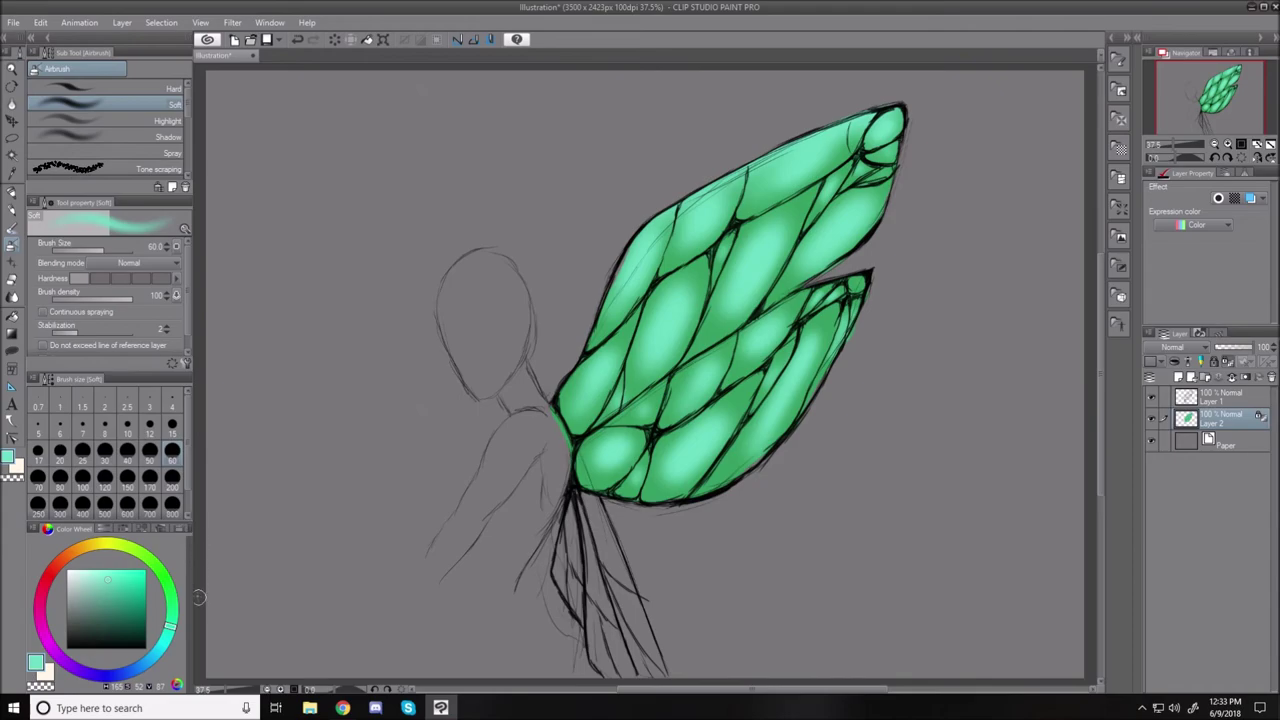
Airbrush bright yellow-green over both wing tips and the upper wing's top edge with the Soft airbrush at size 250.
click(130, 548)
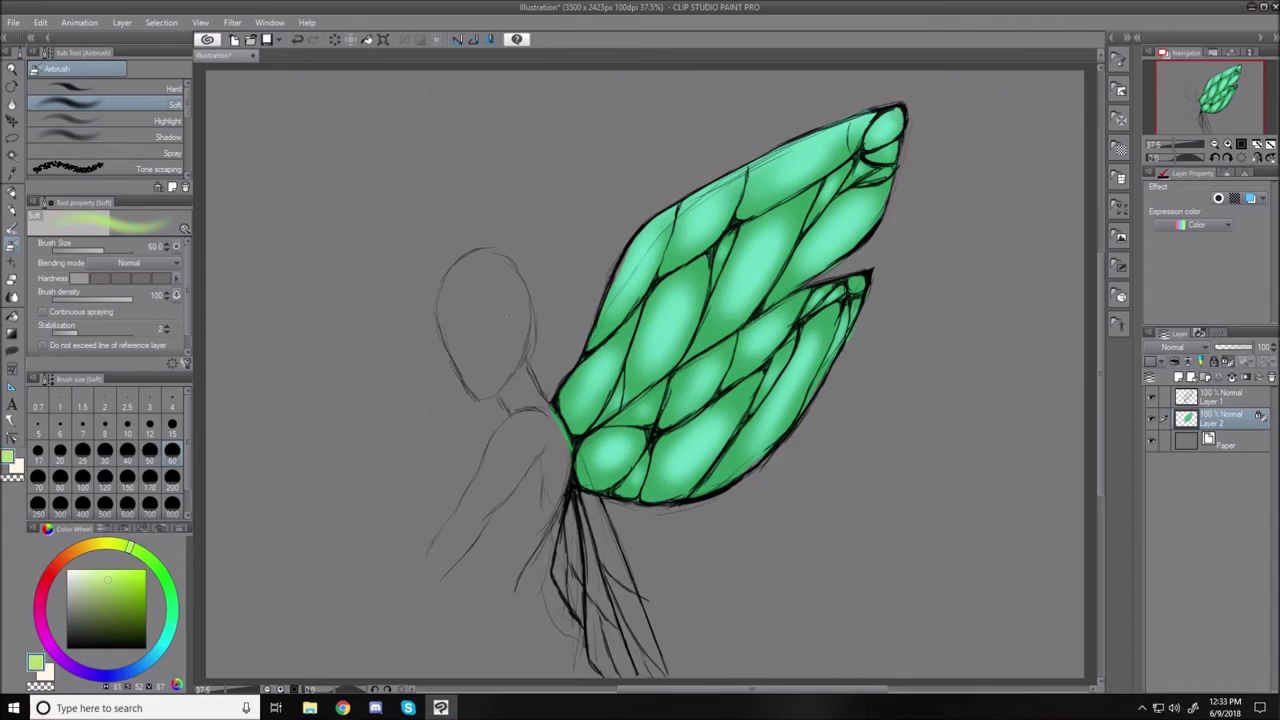
click(130, 582)
key(bracketright)
key(bracketright)
key(bracketright)
key(bracketright)
key(bracketright)
key(bracketright)
key(bracketright)
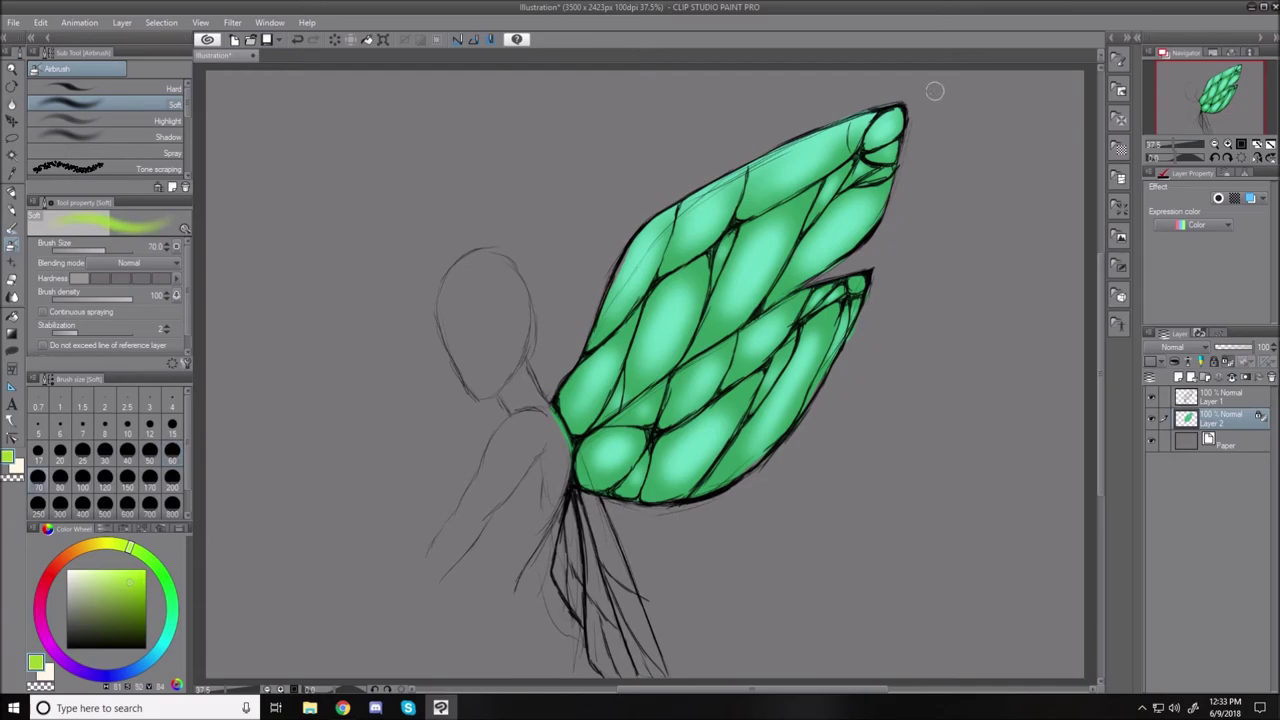
key(bracketright)
mouse_move(824, 108)
mouse_down()
mouse_move(875, 92)
mouse_move(770, 133)
mouse_move(835, 97)
mouse_move(829, 122)
mouse_move(935, 80)
mouse_move(884, 155)
mouse_move(892, 183)
mouse_move(922, 130)
mouse_move(822, 170)
mouse_move(907, 110)
mouse_move(904, 95)
mouse_move(760, 180)
mouse_move(829, 125)
mouse_move(742, 160)
mouse_move(762, 135)
mouse_move(628, 222)
mouse_move(695, 153)
mouse_move(657, 264)
mouse_up()
drag(896, 262, 828, 322)
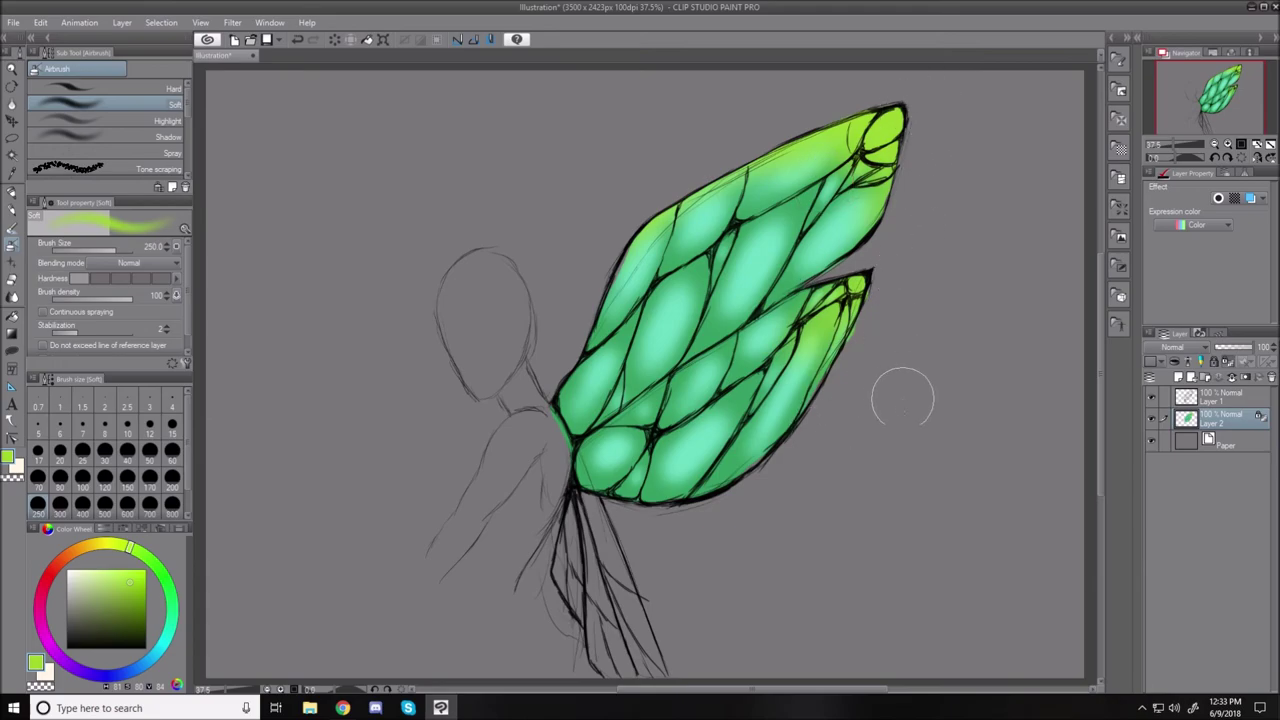
Airbrush orange over the base of both wings and the lower wing's bottom edge at size 250.
click(83, 547)
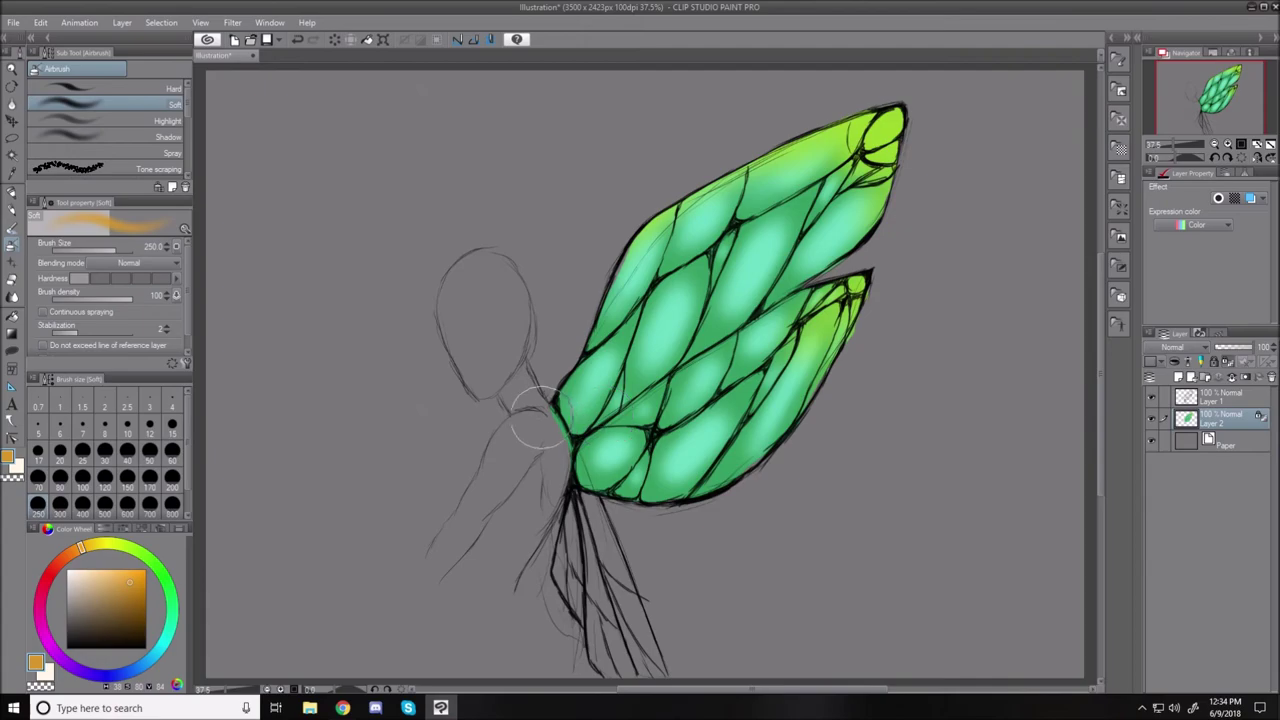
drag(560, 392, 576, 428)
drag(578, 476, 584, 448)
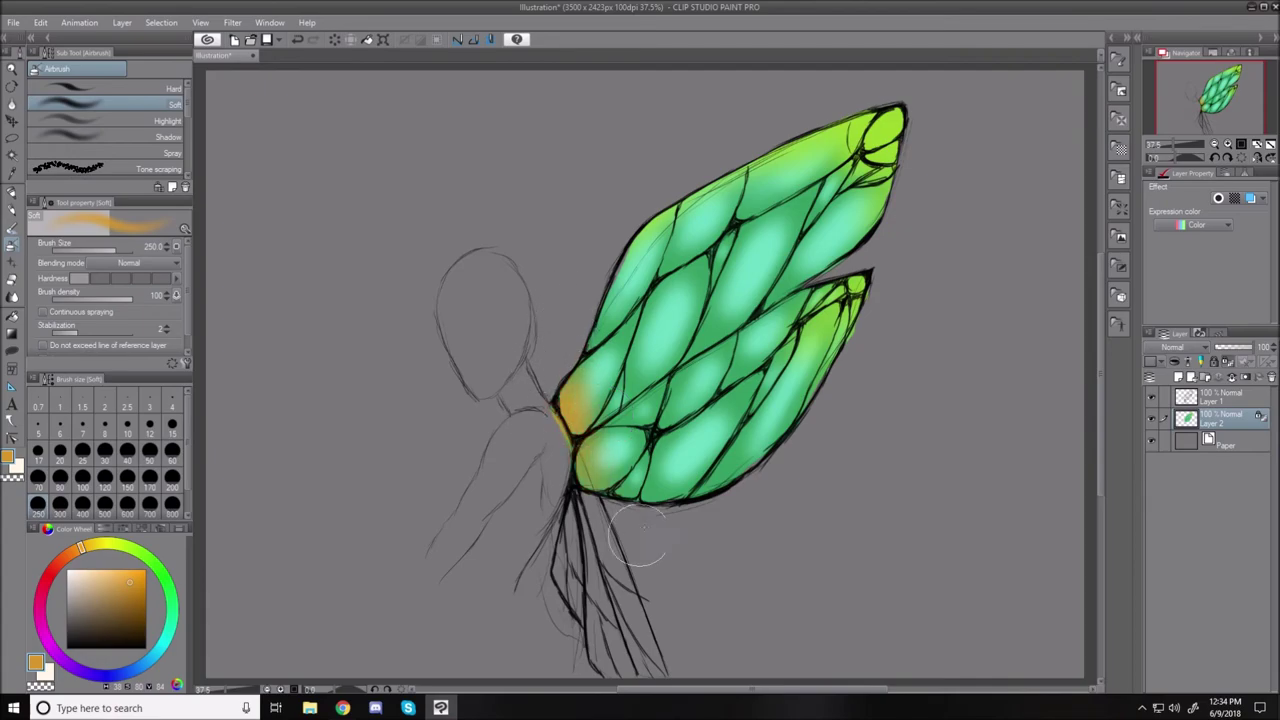
drag(706, 503, 660, 505)
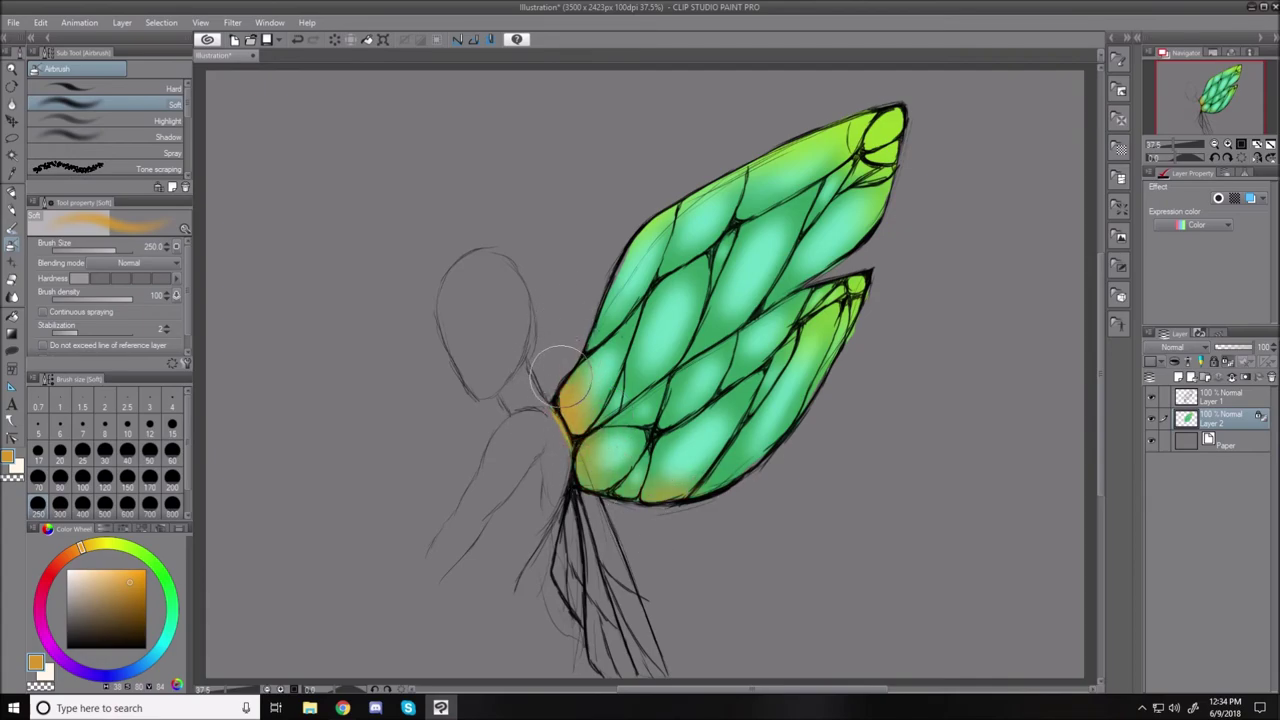
drag(598, 448, 738, 478)
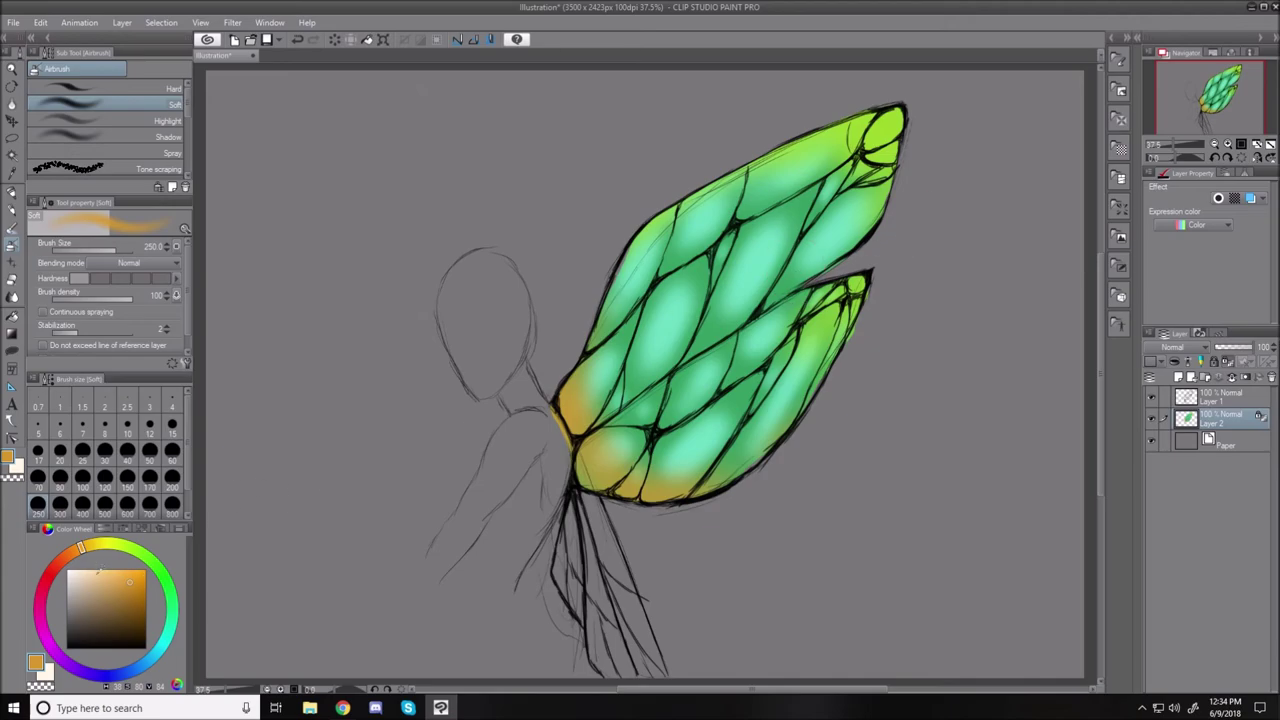
Airbrush pale cream-yellow highlights at size 50 in the upper wing's tip cell and the adjoining top-edge cell.
click(92, 577)
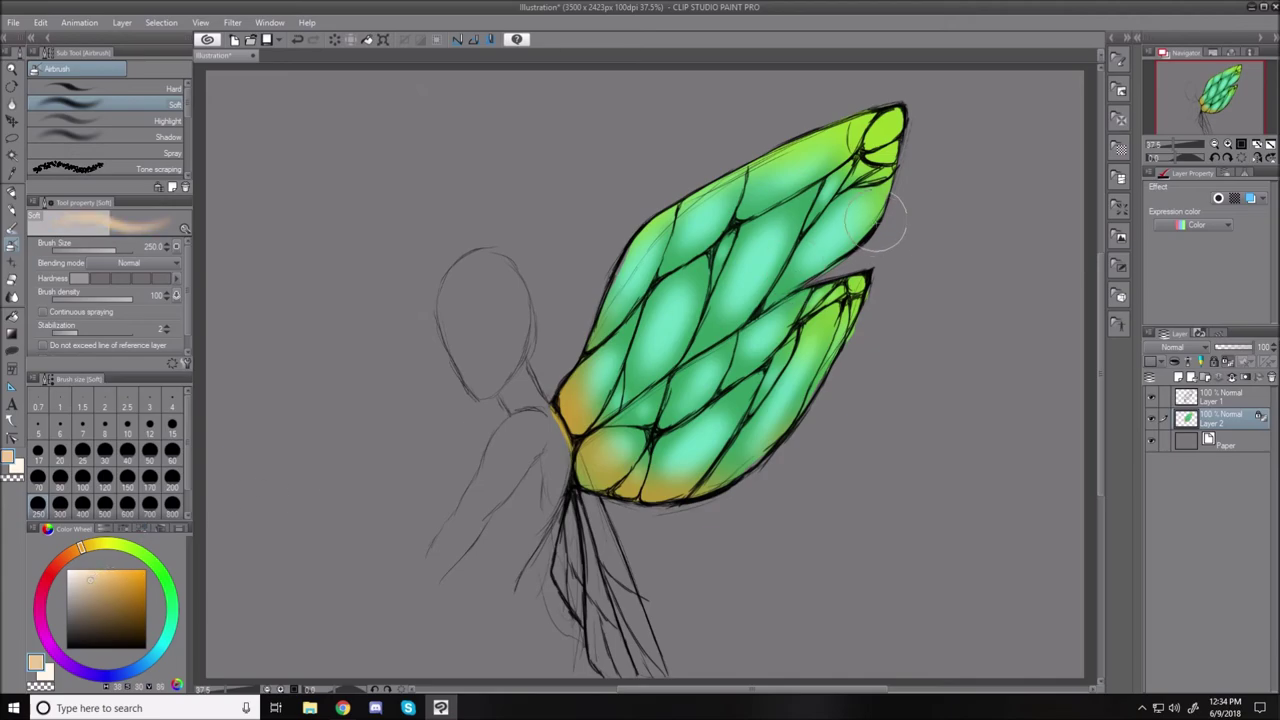
key(bracketleft)
key(bracketleft)
key(bracketleft)
key(bracketleft)
key(bracketleft)
key(bracketleft)
key(bracketleft)
key(bracketleft)
click(79, 582)
drag(899, 124, 883, 154)
click(81, 569)
drag(85, 550, 129, 545)
mouse_move(886, 124)
mouse_down()
mouse_move(896, 118)
mouse_move(775, 172)
mouse_move(825, 146)
mouse_up()
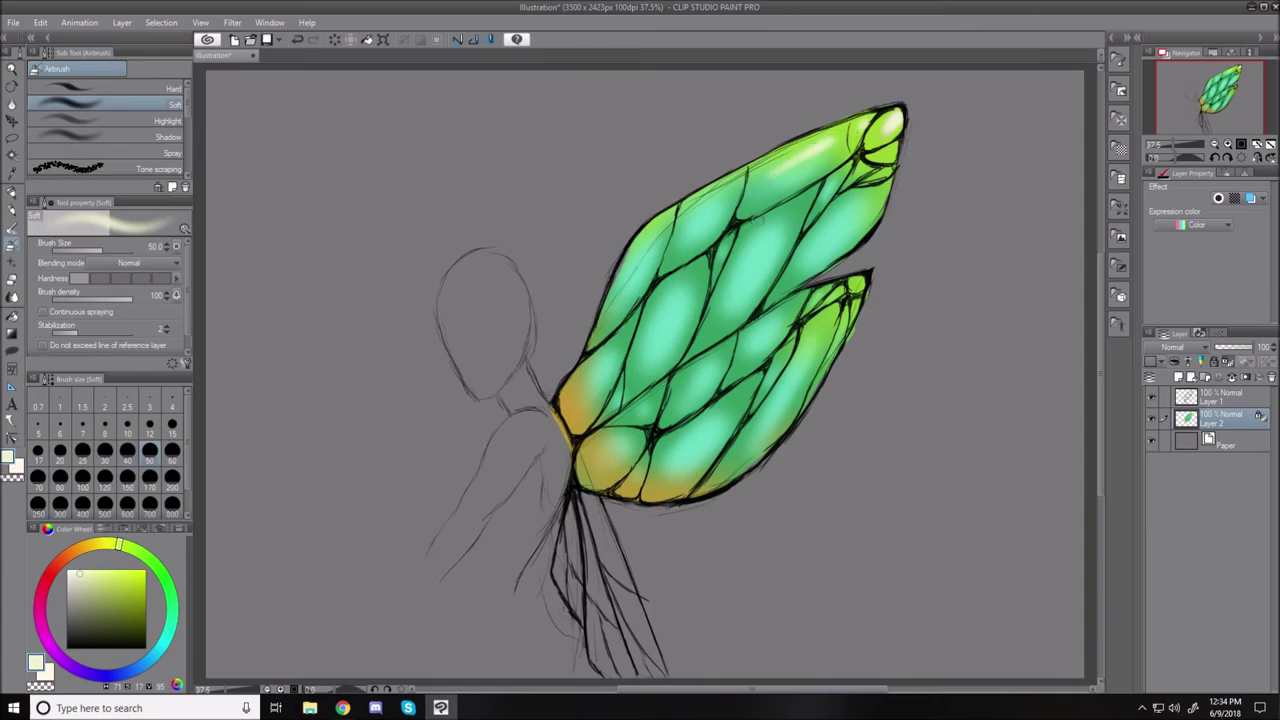
Add pale yellow highlights to the upper wing's remaining edge cells and the lower wing's tip cells.
drag(872, 198, 857, 222)
drag(731, 194, 645, 251)
click(857, 284)
mouse_move(829, 335)
mouse_down()
mouse_move(839, 314)
mouse_move(822, 298)
mouse_move(848, 326)
mouse_move(797, 298)
mouse_up()
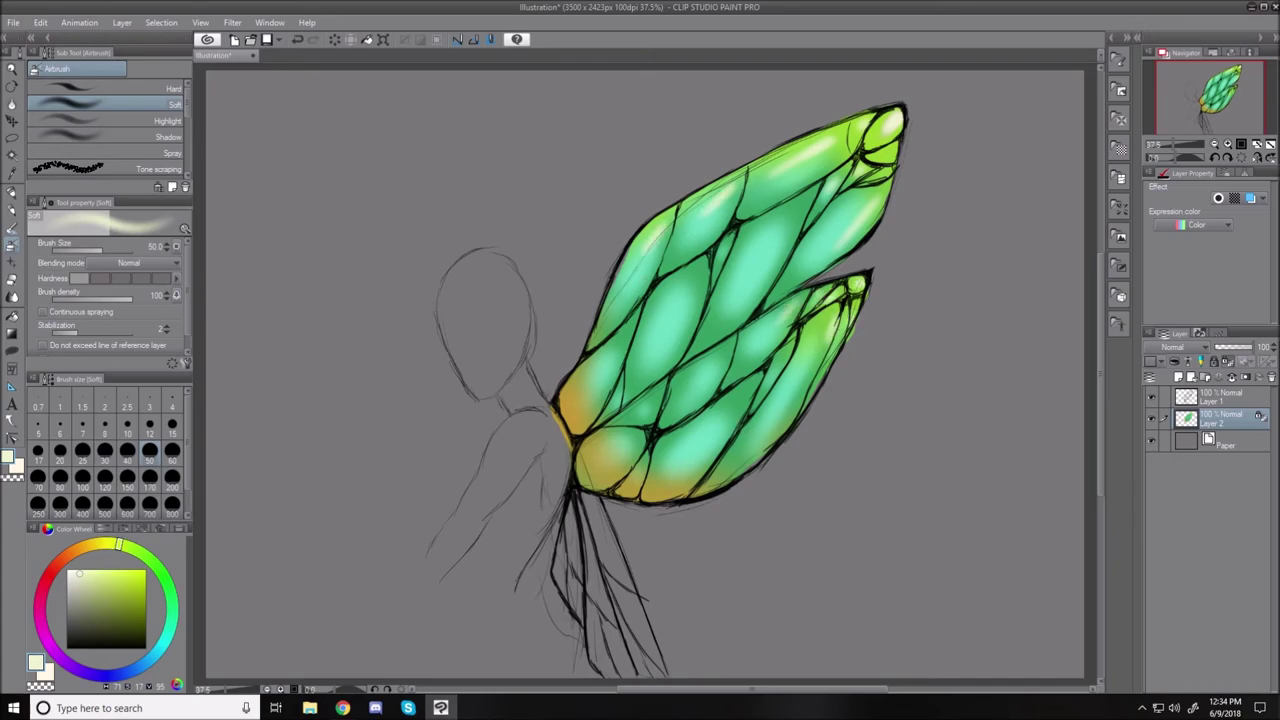
Airbrush pale yellow highlights in the upper wing's large central cells and base cell with a larger brush, up to size 120.
key(bracketright)
key(bracketright)
key(bracketright)
key(bracketright)
drag(777, 233, 738, 297)
key(bracketright)
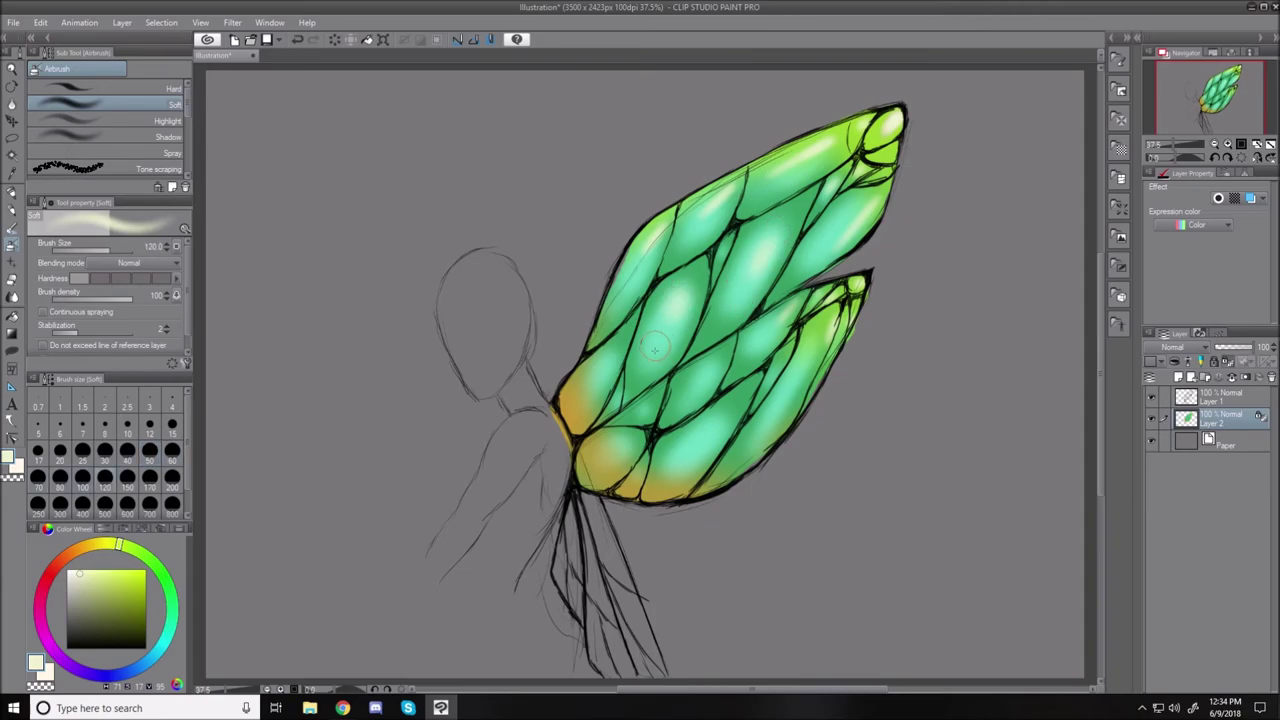
drag(597, 376, 606, 362)
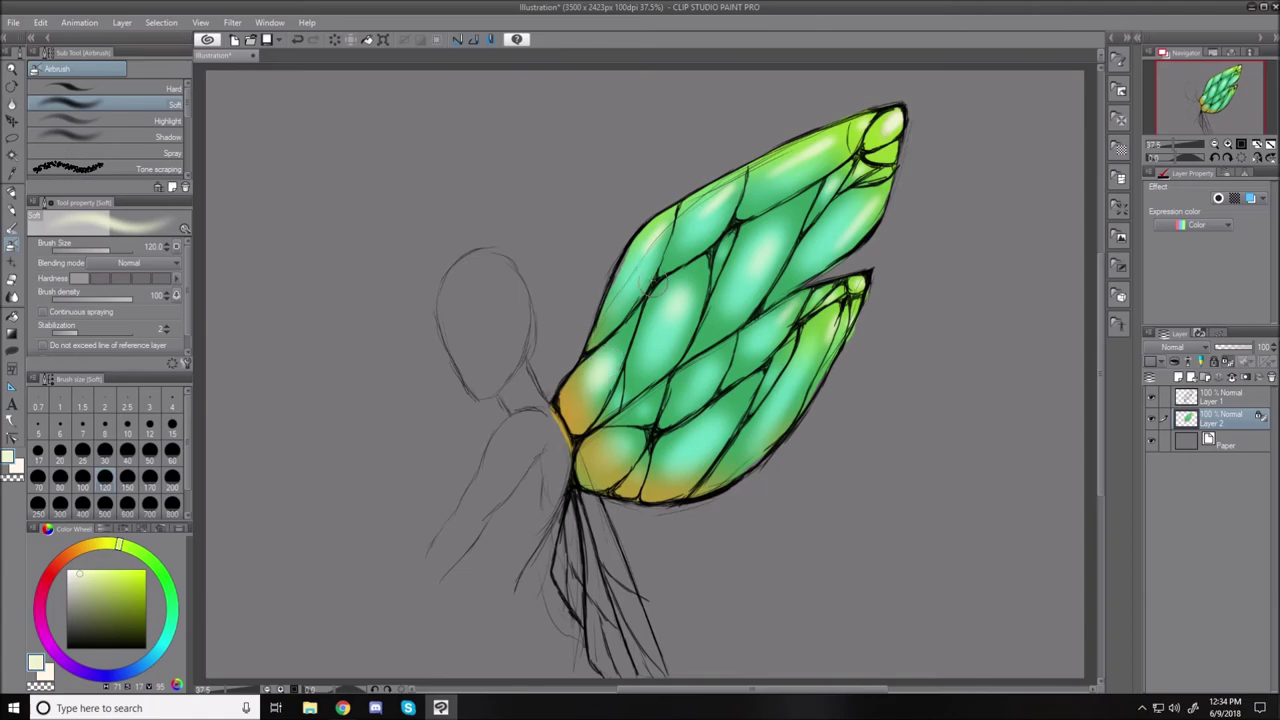
Add pale yellow highlights to the lower wing's middle cell and the small cell near its base.
key(bracketleft)
drag(700, 369, 709, 368)
drag(648, 401, 645, 410)
key(bracketleft)
key(bracketleft)
key(bracketleft)
key(bracketleft)
key(bracketleft)
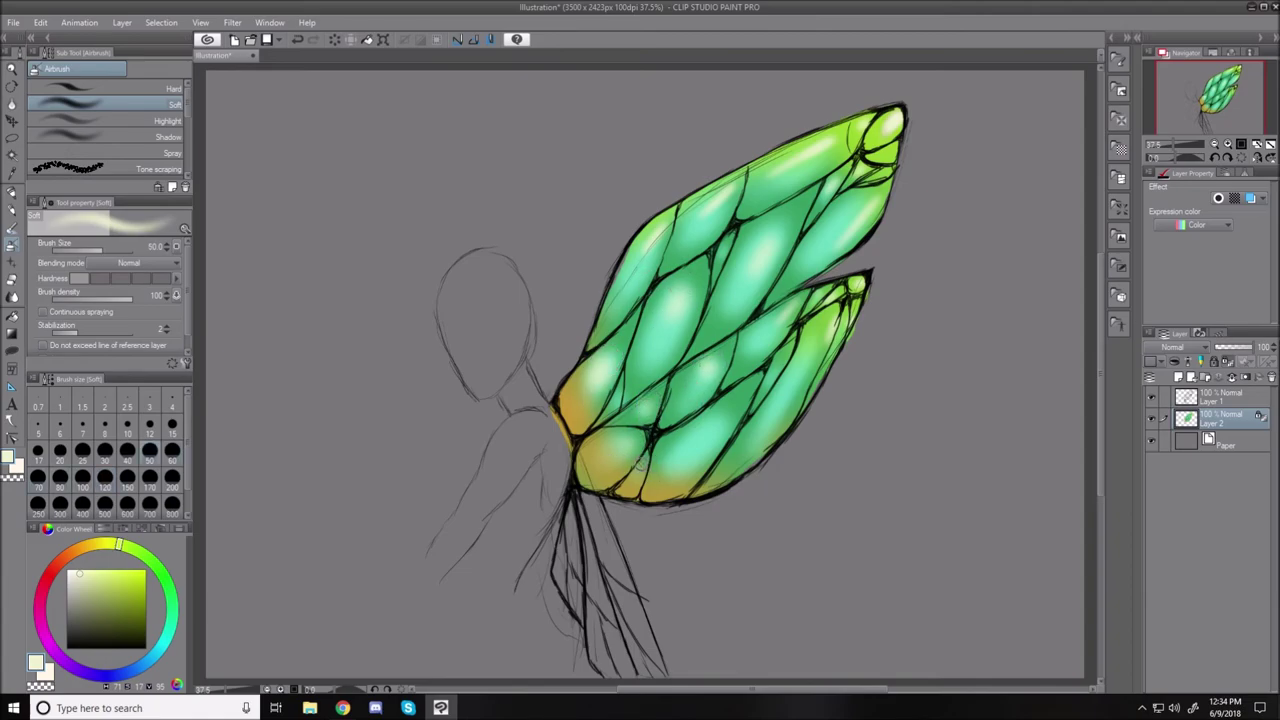
Airbrush pale yellow highlights into the lower wing's bottom, outer and upper cells using brush sizes 70 and 60.
key(bracketright)
key(bracketright)
key(bracketright)
drag(709, 428, 748, 456)
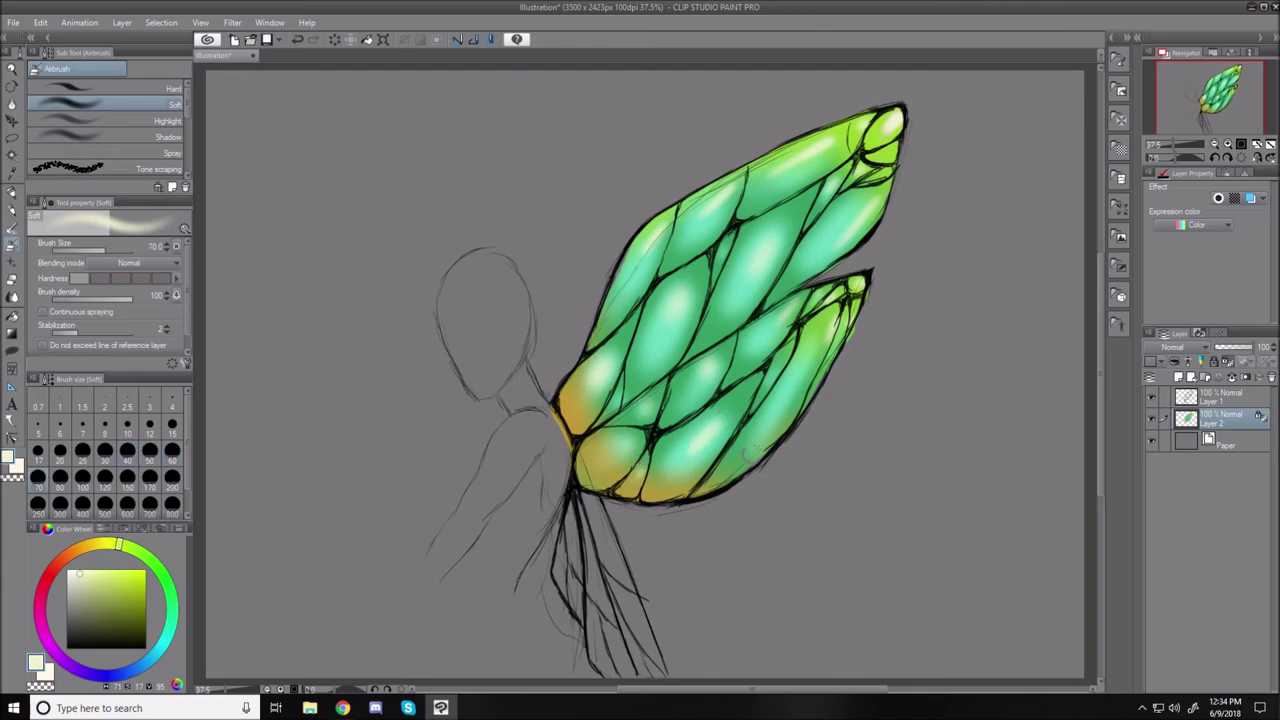
drag(798, 373, 788, 380)
key(bracketleft)
key(bracketleft)
key(bracketleft)
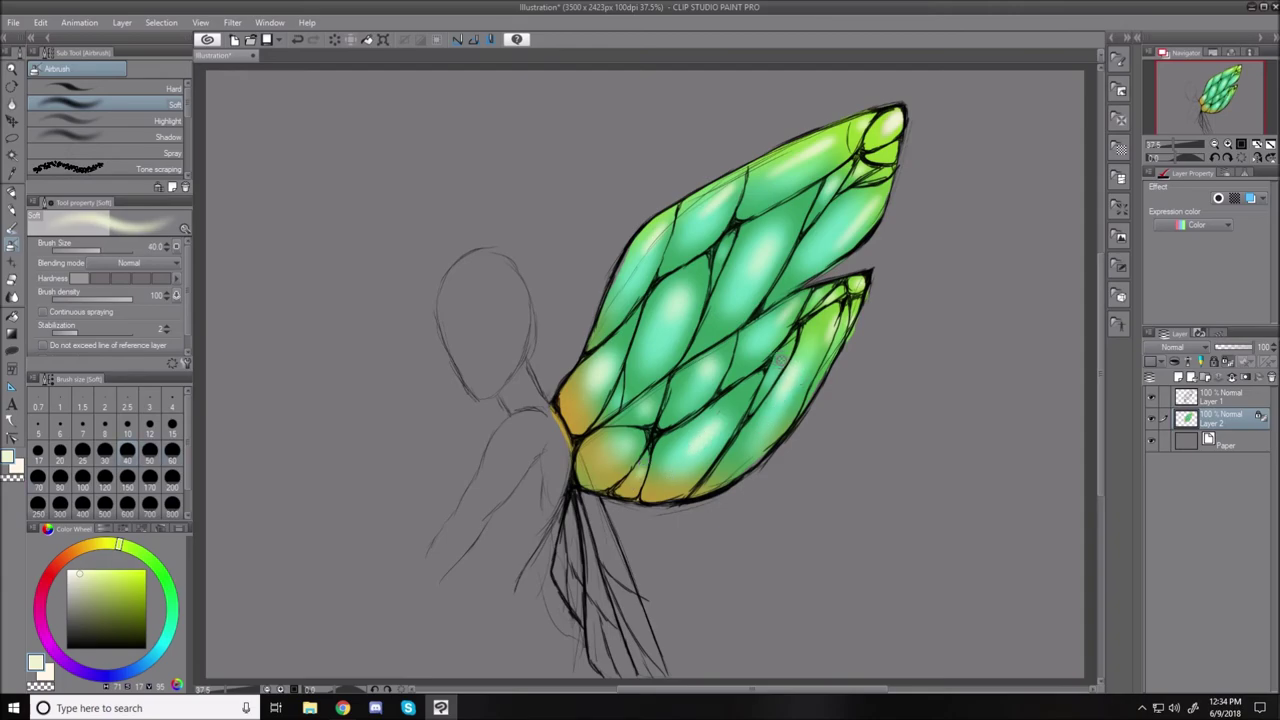
key(bracketright)
key(bracketright)
drag(766, 327, 754, 412)
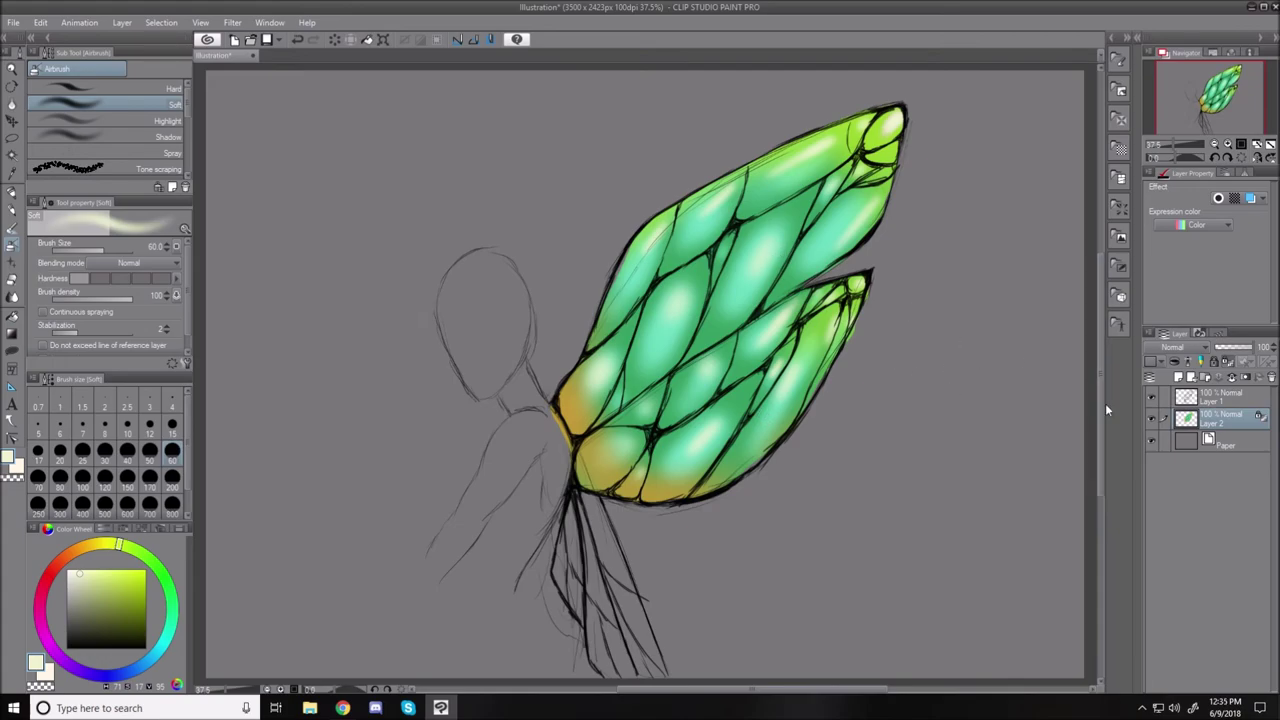
Add a new layer beneath the green wing layer and lasso the outline of the narrow hanging wing.
scroll(1105, 403, down, 3)
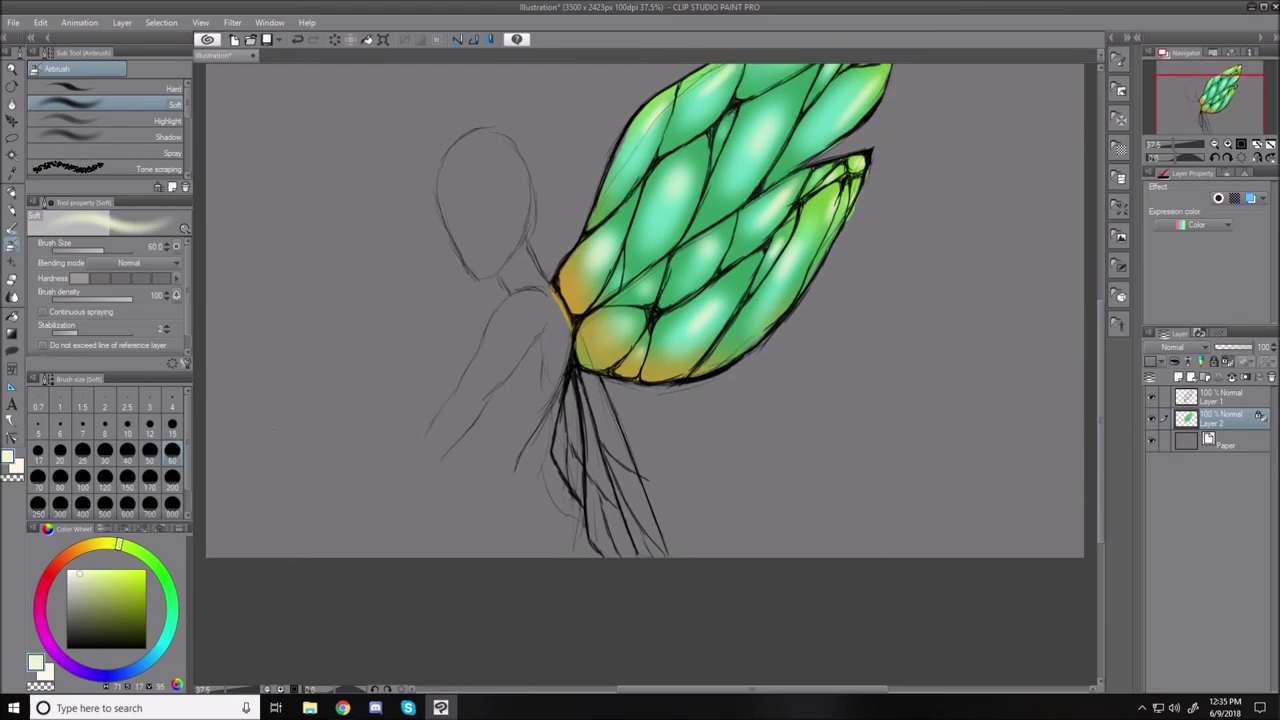
click(11, 145)
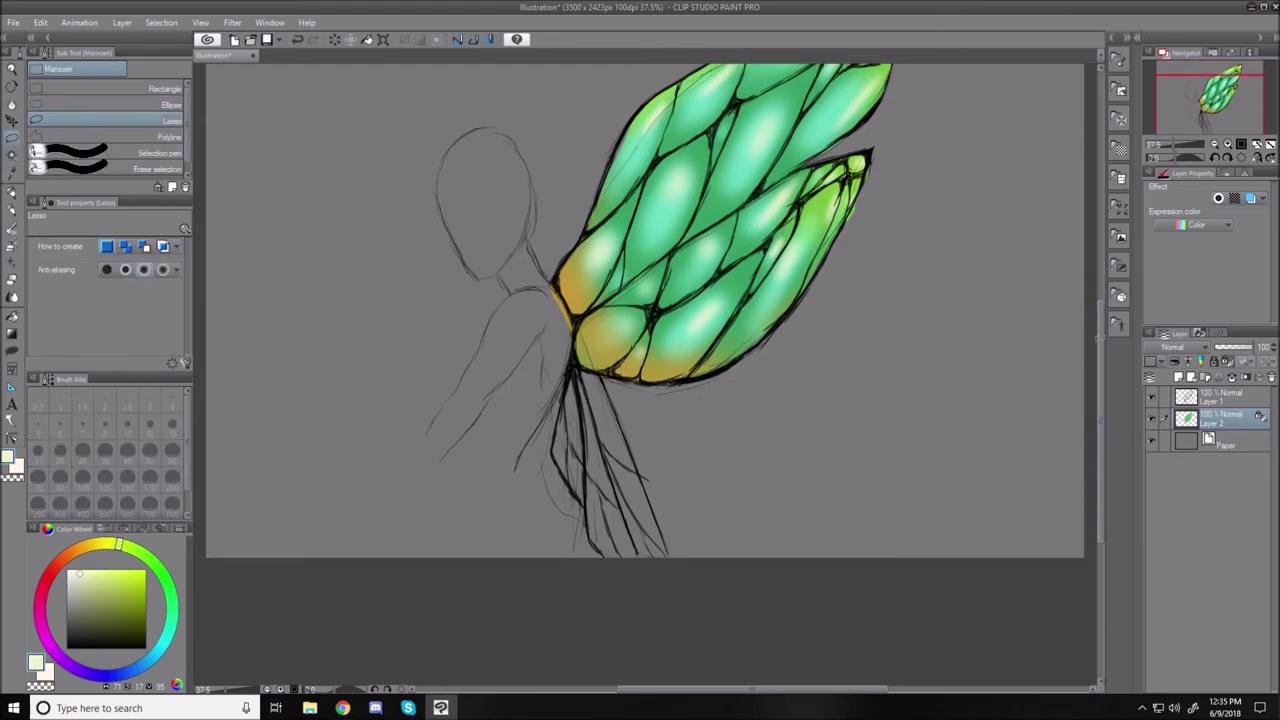
click(1183, 378)
drag(1237, 422, 1230, 450)
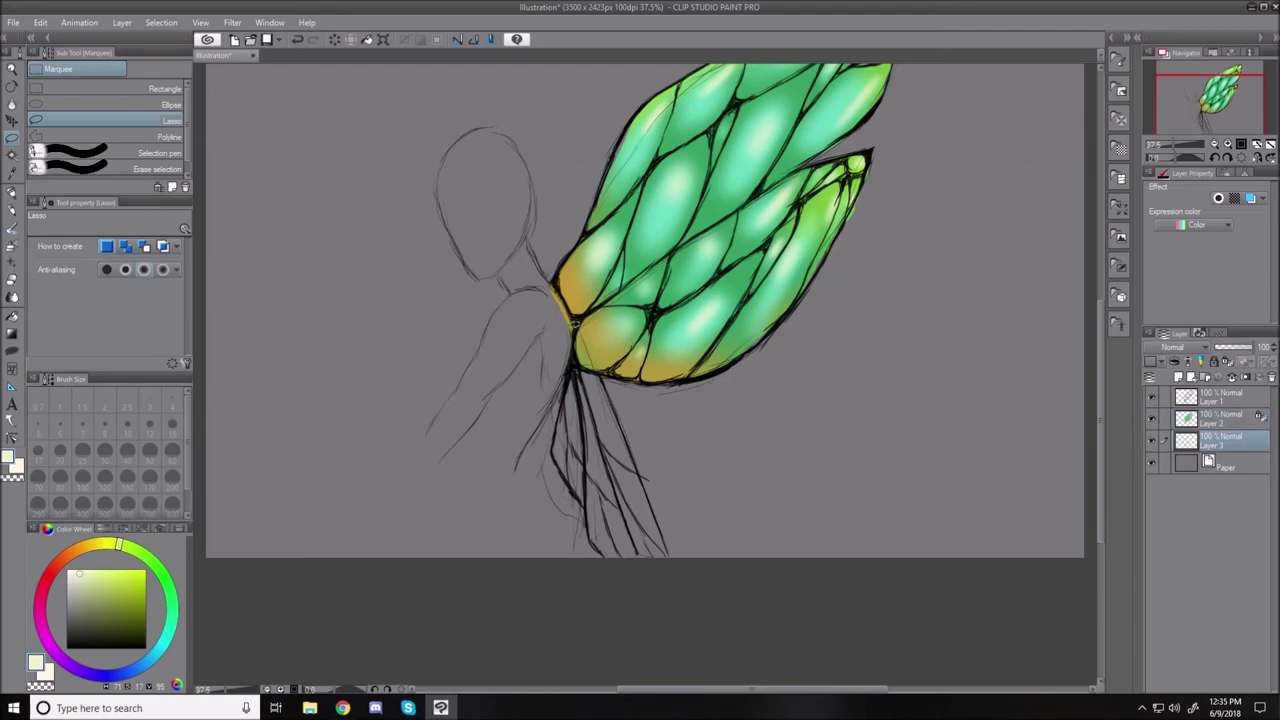
mouse_move(604, 380)
mouse_down()
mouse_move(650, 472)
mouse_move(674, 550)
mouse_move(666, 566)
mouse_move(591, 540)
mouse_move(557, 450)
mouse_move(576, 340)
mouse_up()
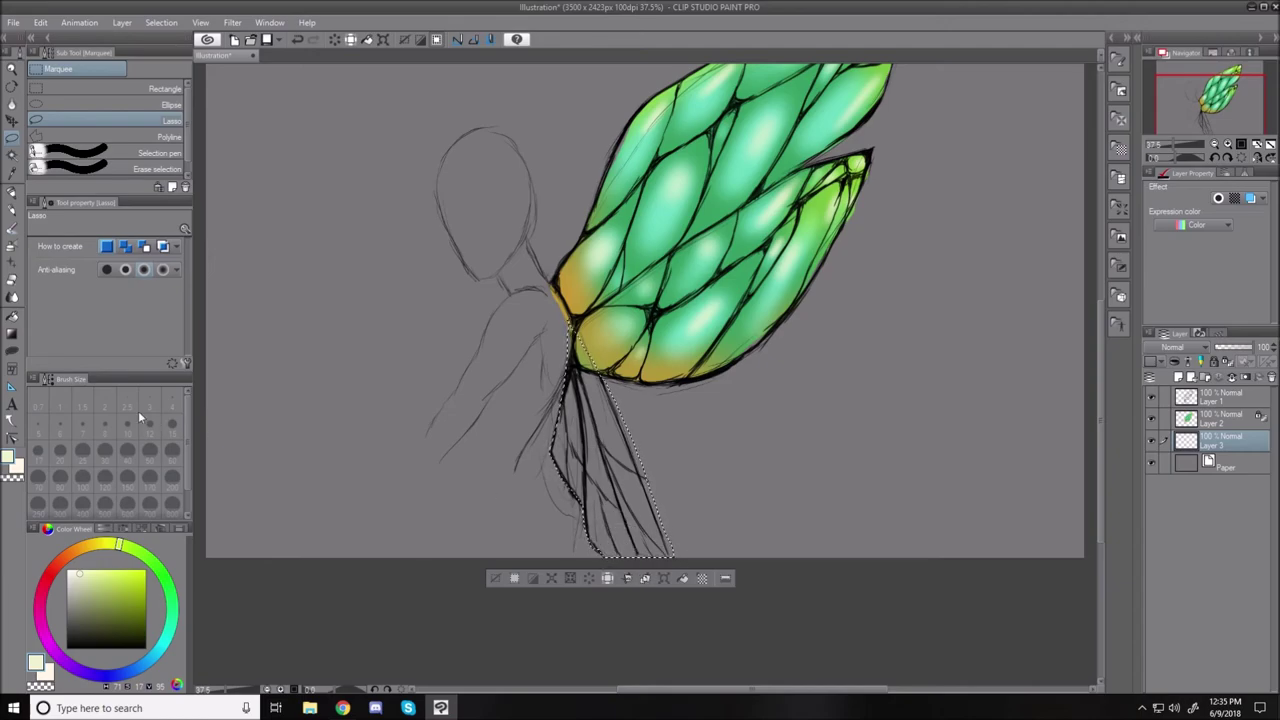
Fill the selected hanging wing with a dark bluish green.
click(173, 625)
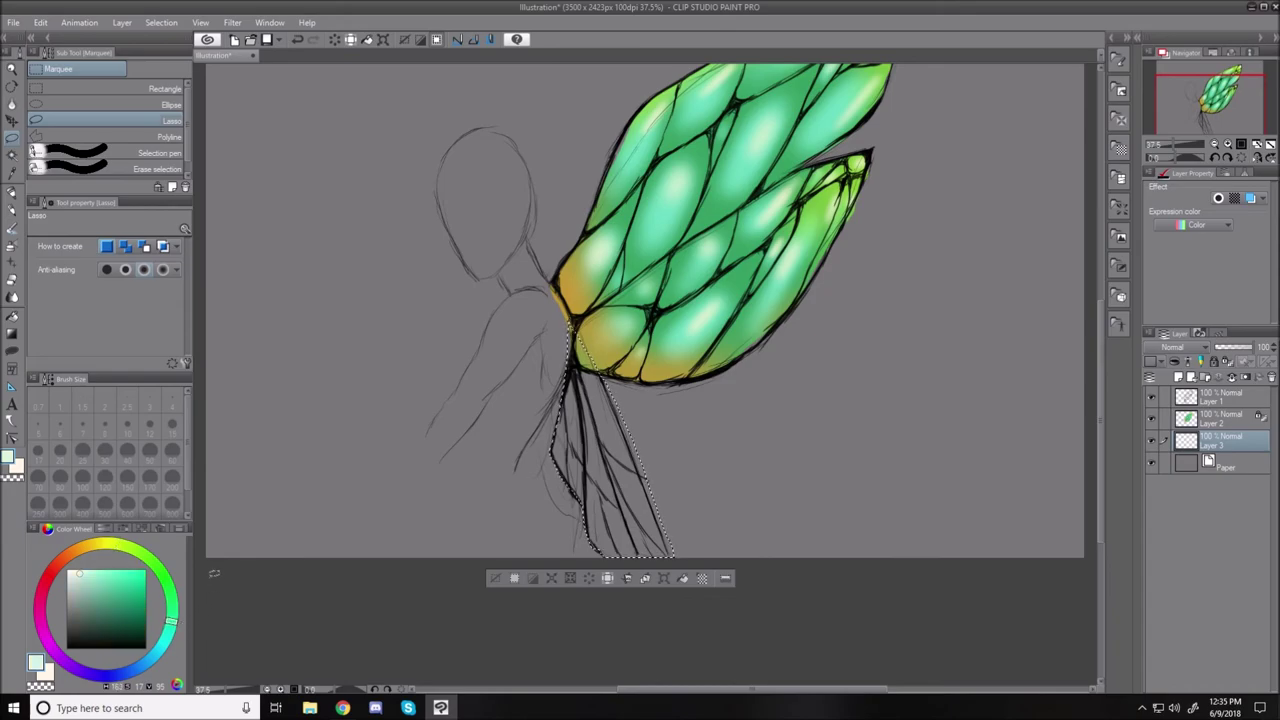
drag(116, 581, 134, 622)
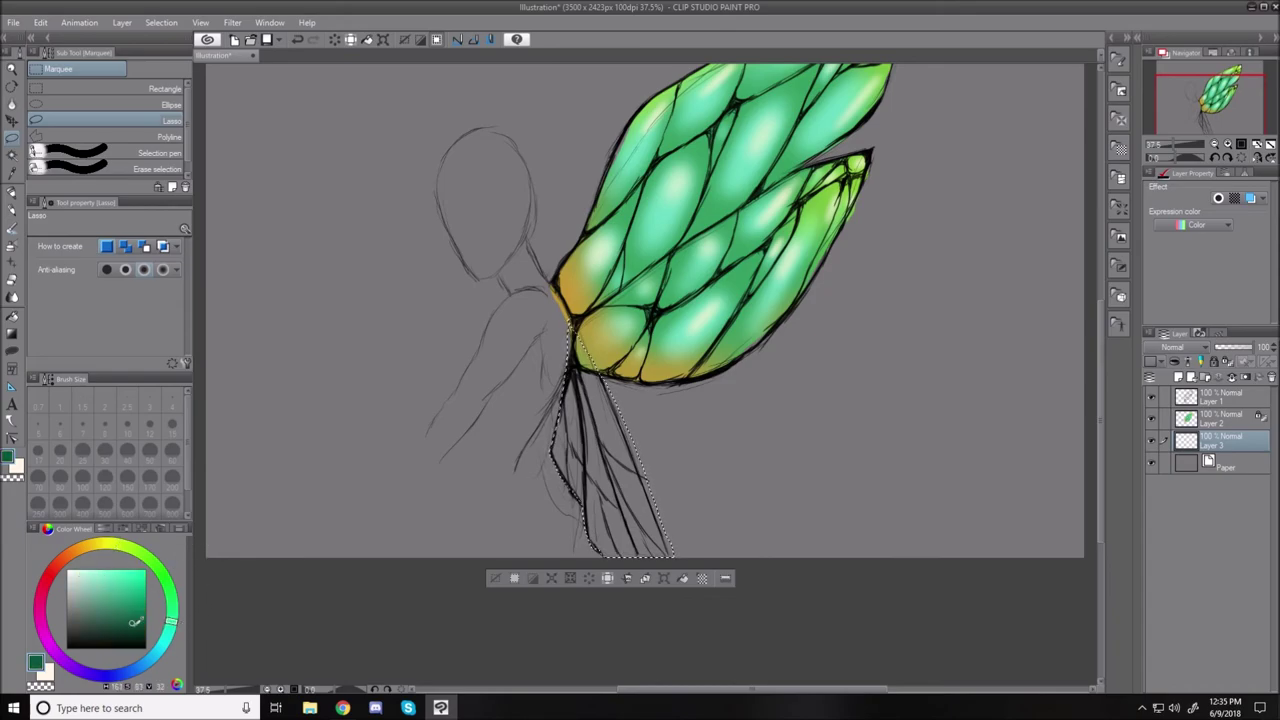
key(alt+BackSpace)
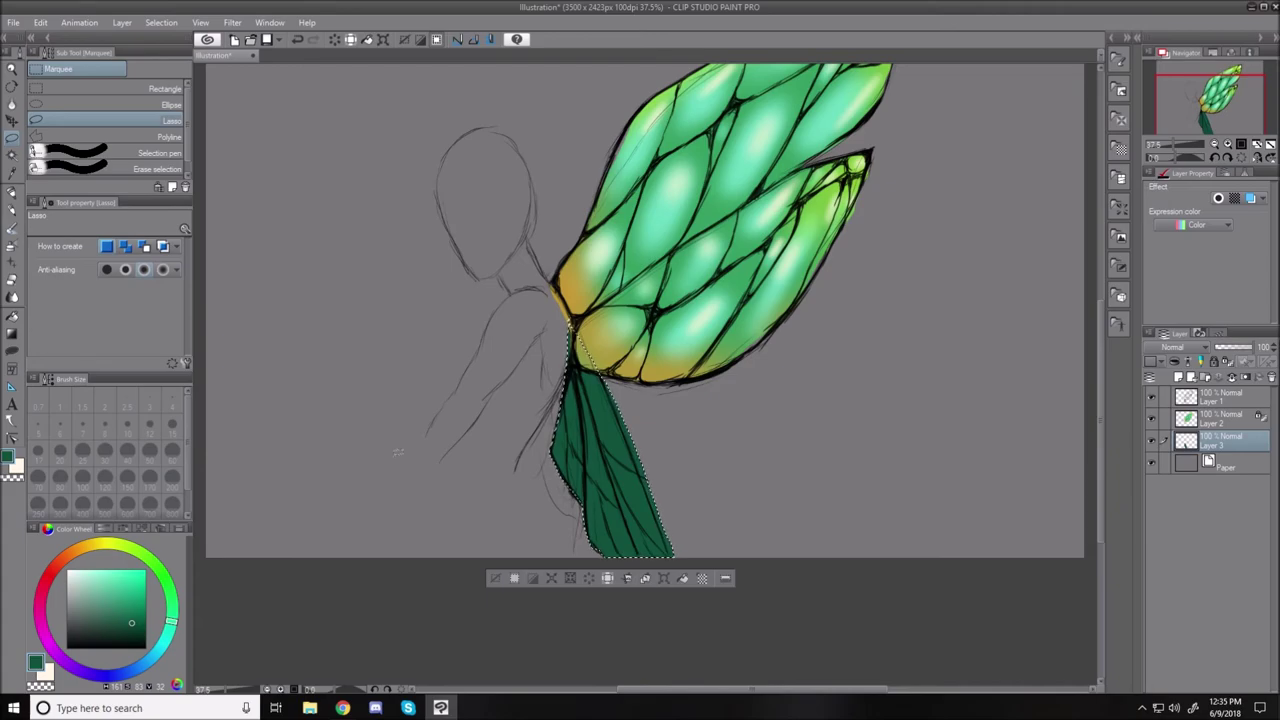
Airbrush medium green highlights onto the hanging wing's upper outer cells with the Soft airbrush.
click(169, 586)
click(114, 602)
drag(117, 597, 117, 594)
click(11, 252)
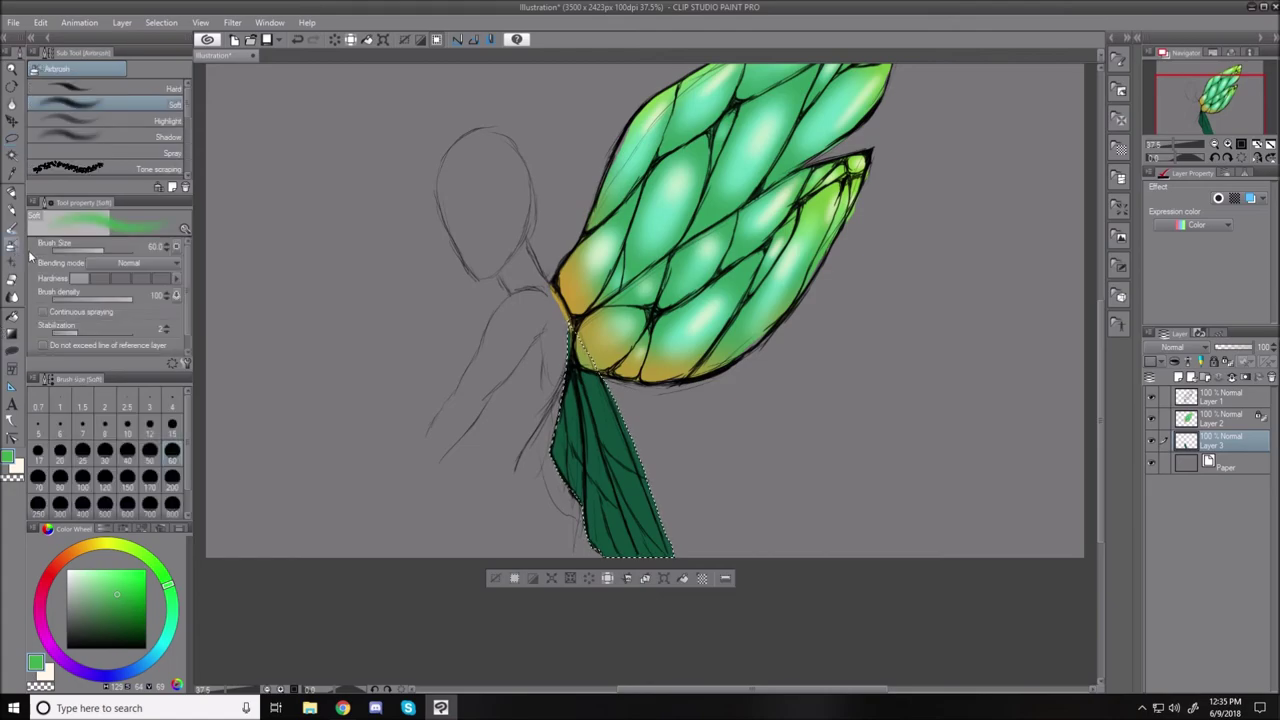
key(bracketright)
key(bracketright)
key(bracketright)
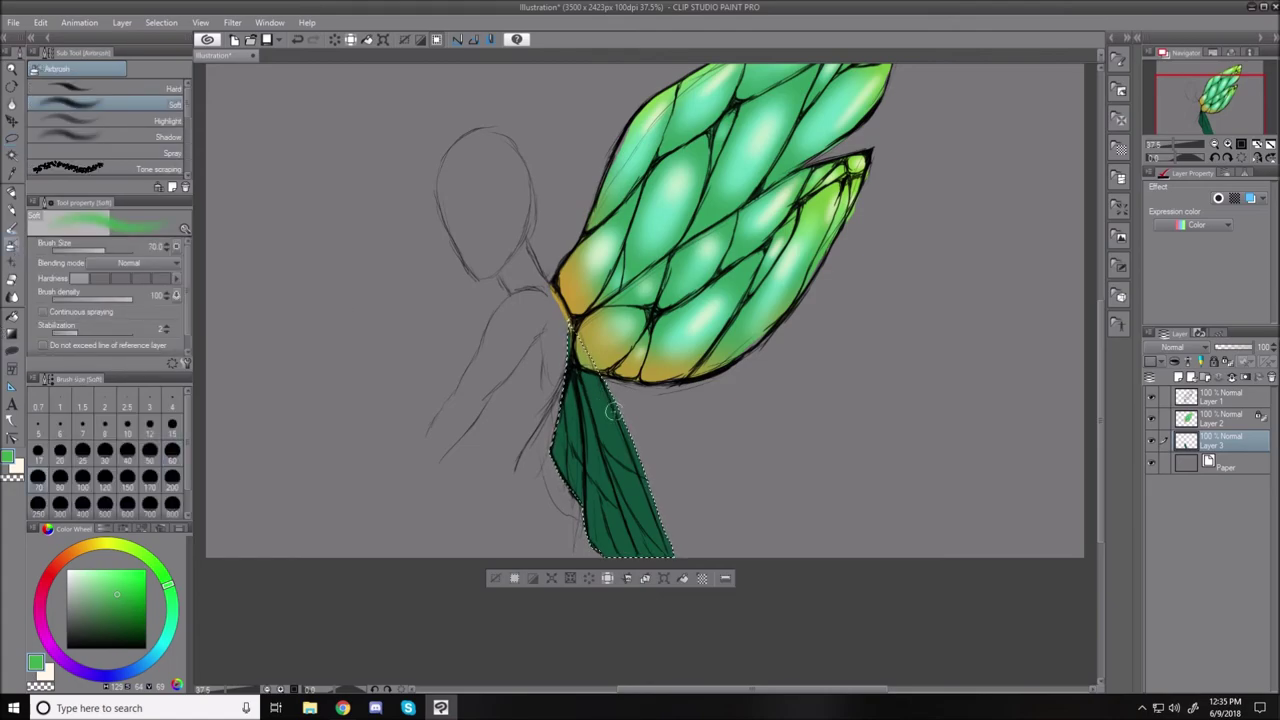
key(bracketleft)
key(bracketleft)
key(bracketleft)
key(bracketleft)
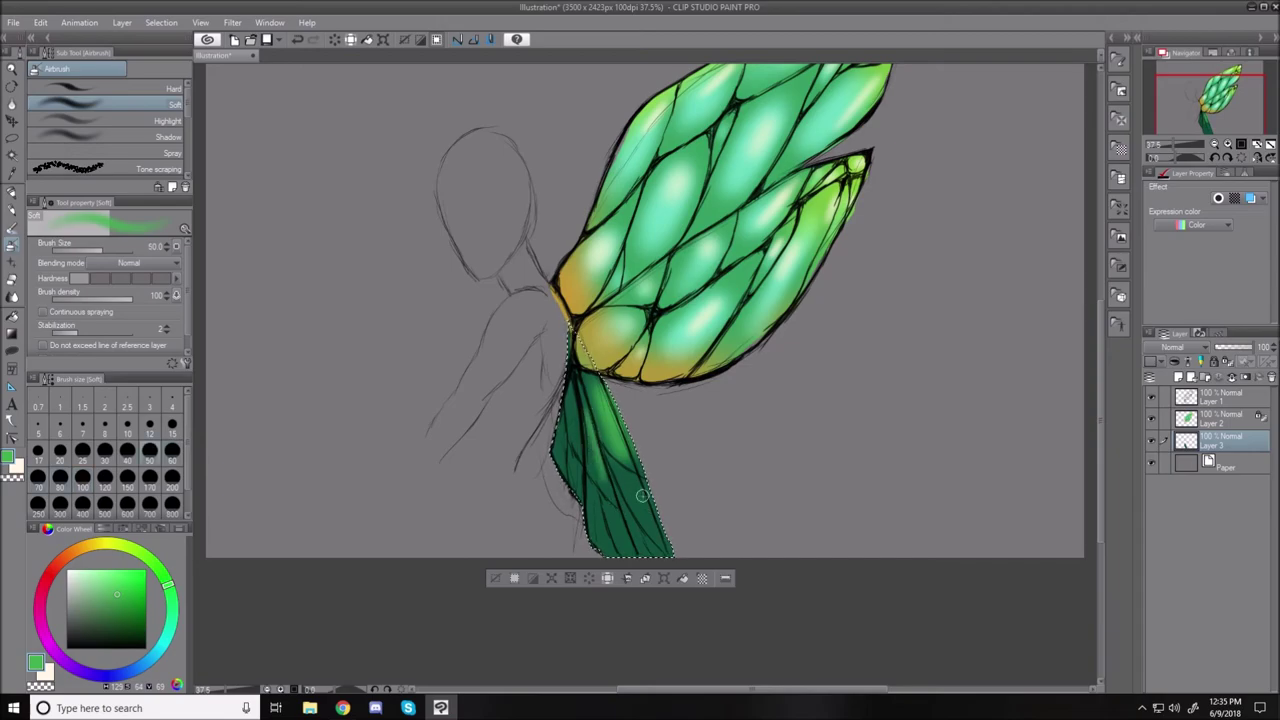
Extend the medium green airbrushing down the hanging wing's outer edge and into its remaining cells.
key(bracketright)
key(bracketright)
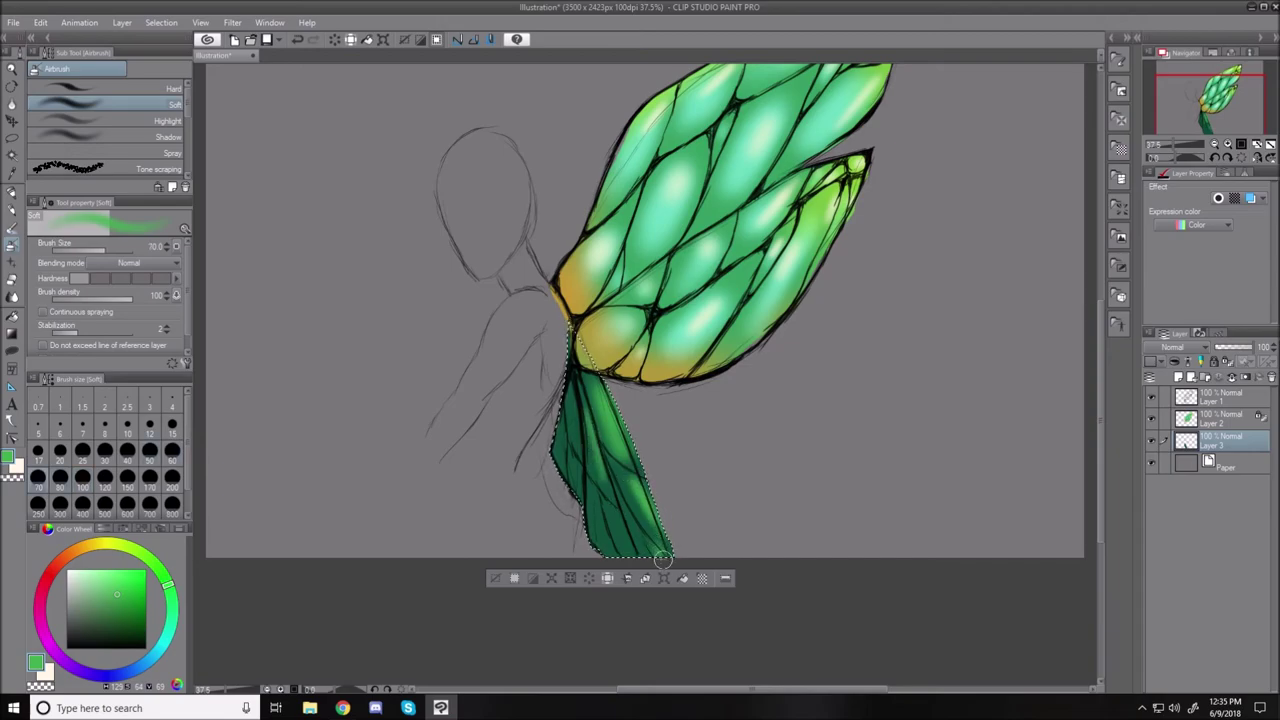
key(bracketleft)
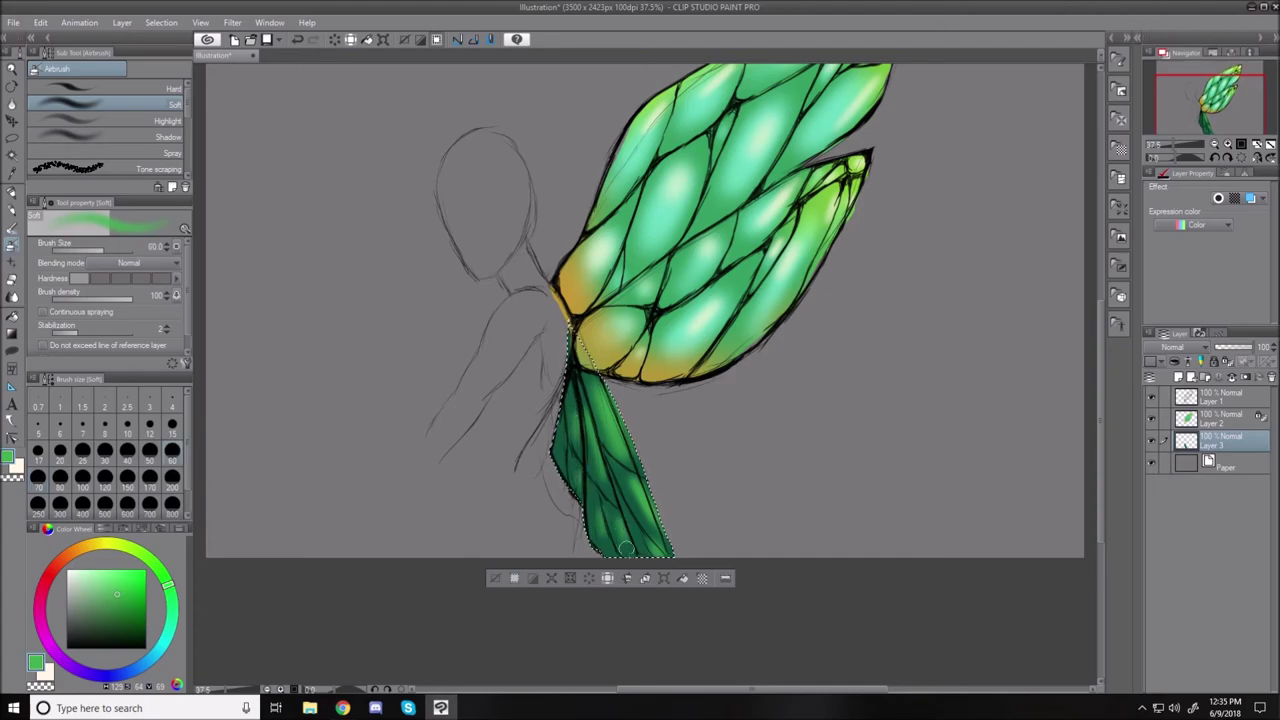
Airbrush a brownish orange over the base of the hanging wing with the Soft airbrush at size 150.
click(88, 546)
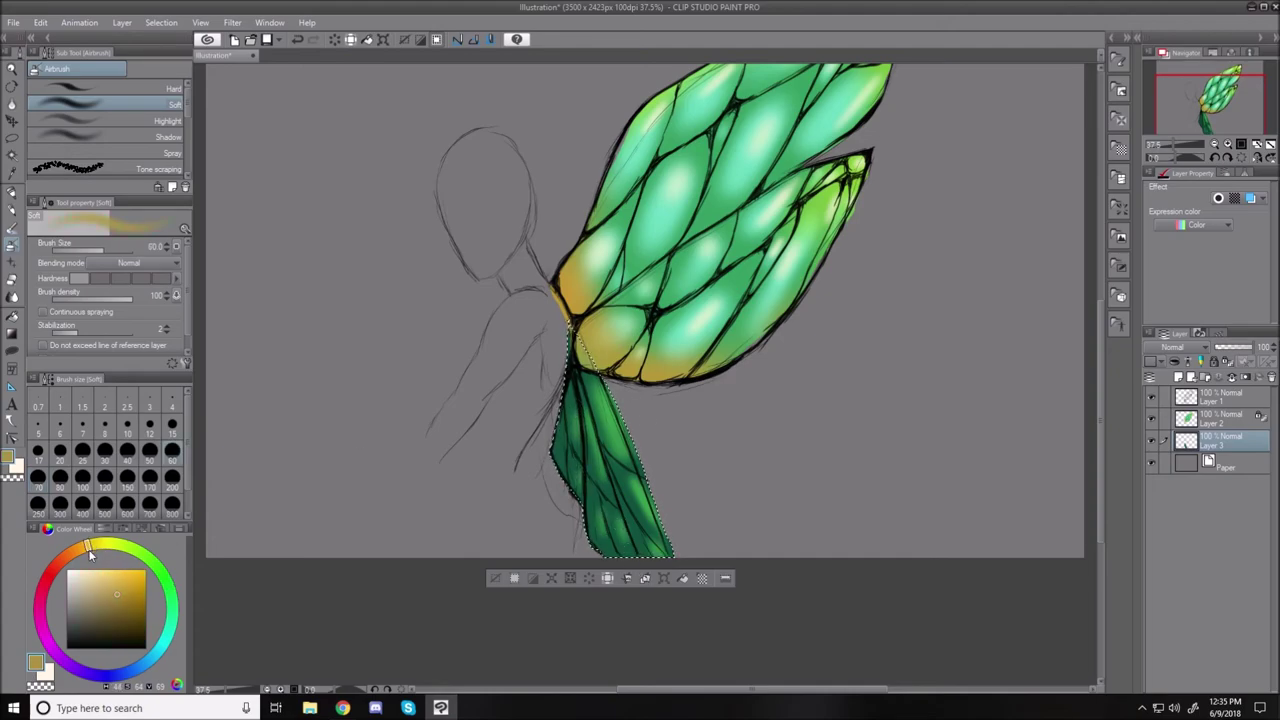
key(bracketright)
key(bracketright)
key(bracketright)
key(bracketright)
key(bracketright)
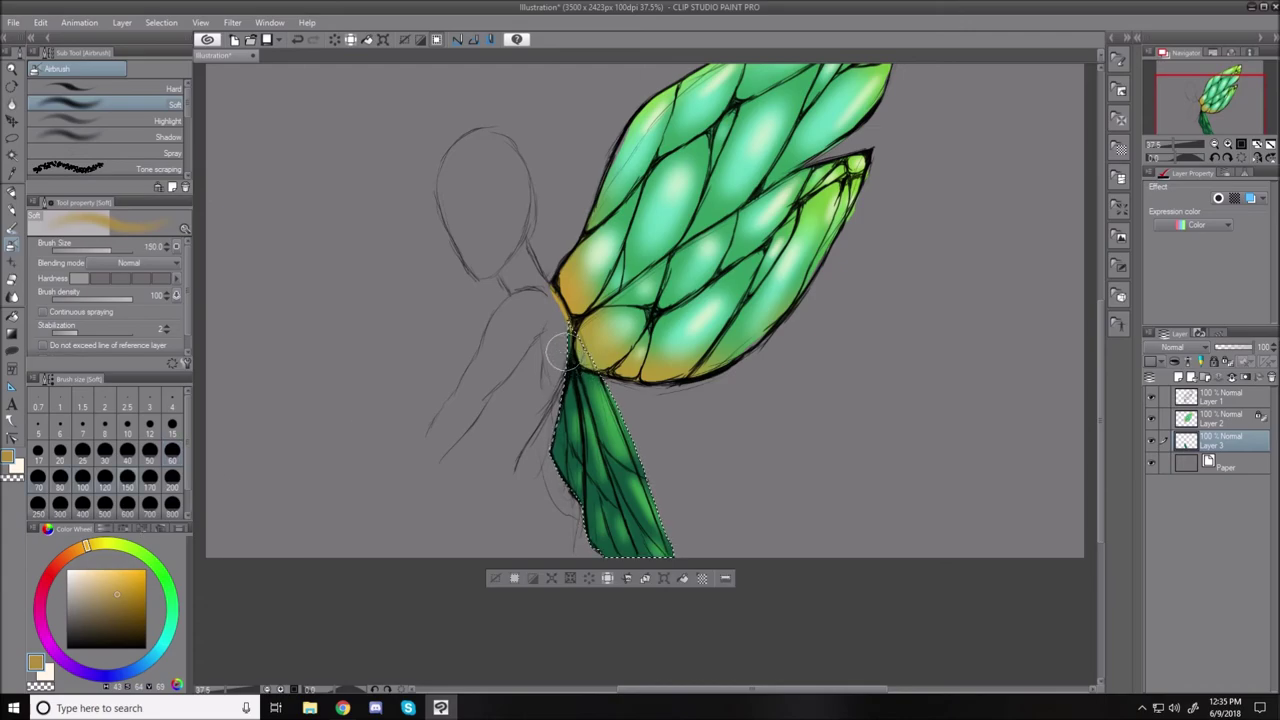
click(115, 605)
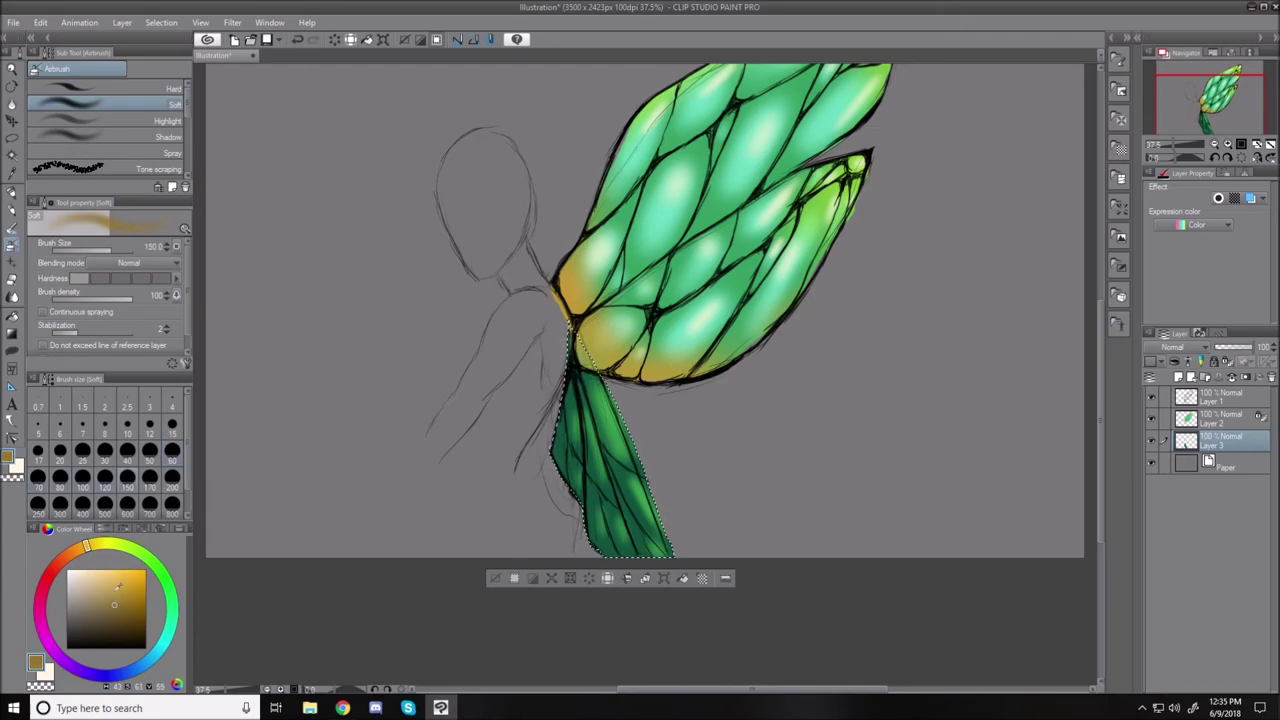
click(73, 552)
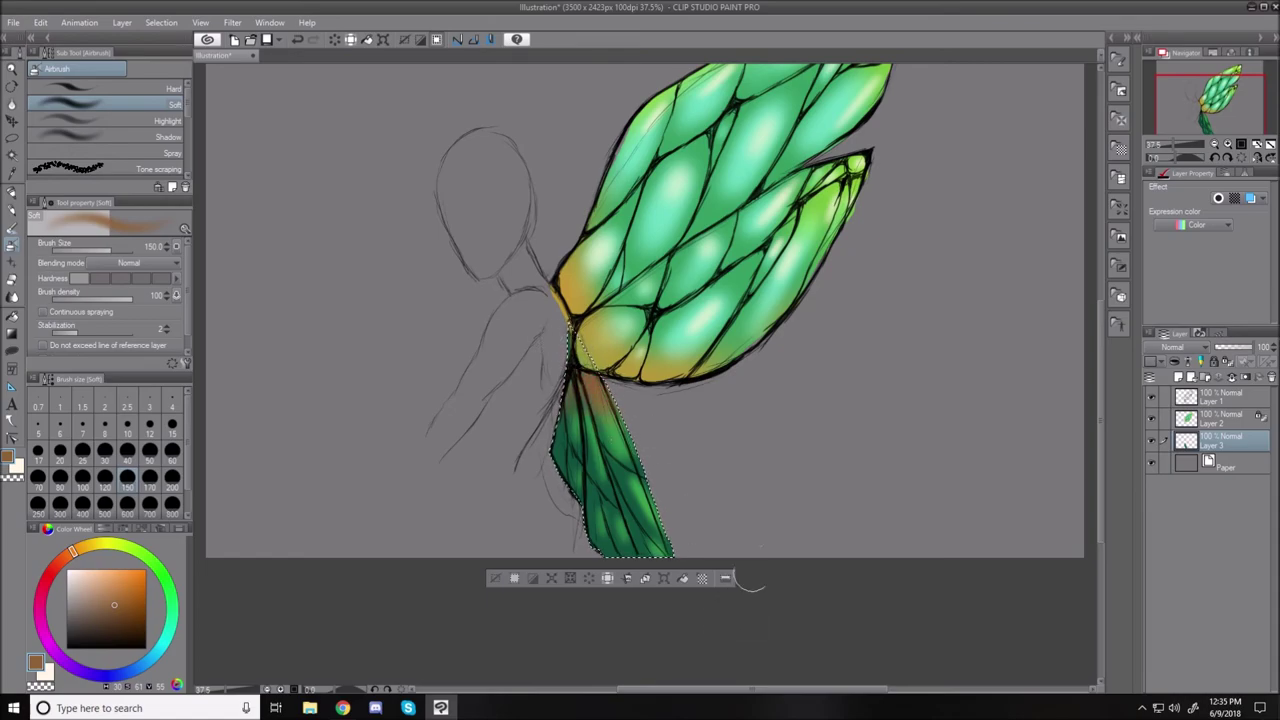
Airbrush a dark olive yellow across the lower end of the hanging wing.
click(102, 544)
click(120, 610)
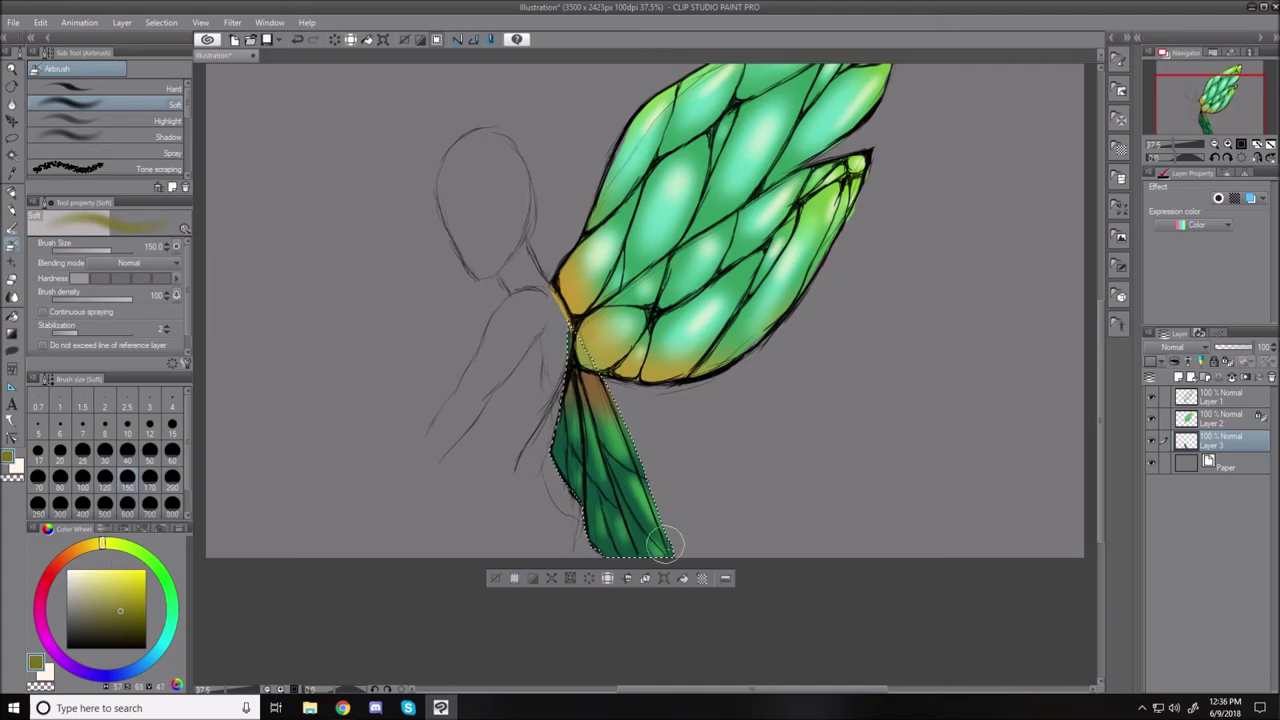
mouse_move(590, 547)
mouse_down()
mouse_move(575, 525)
mouse_move(656, 549)
mouse_up()
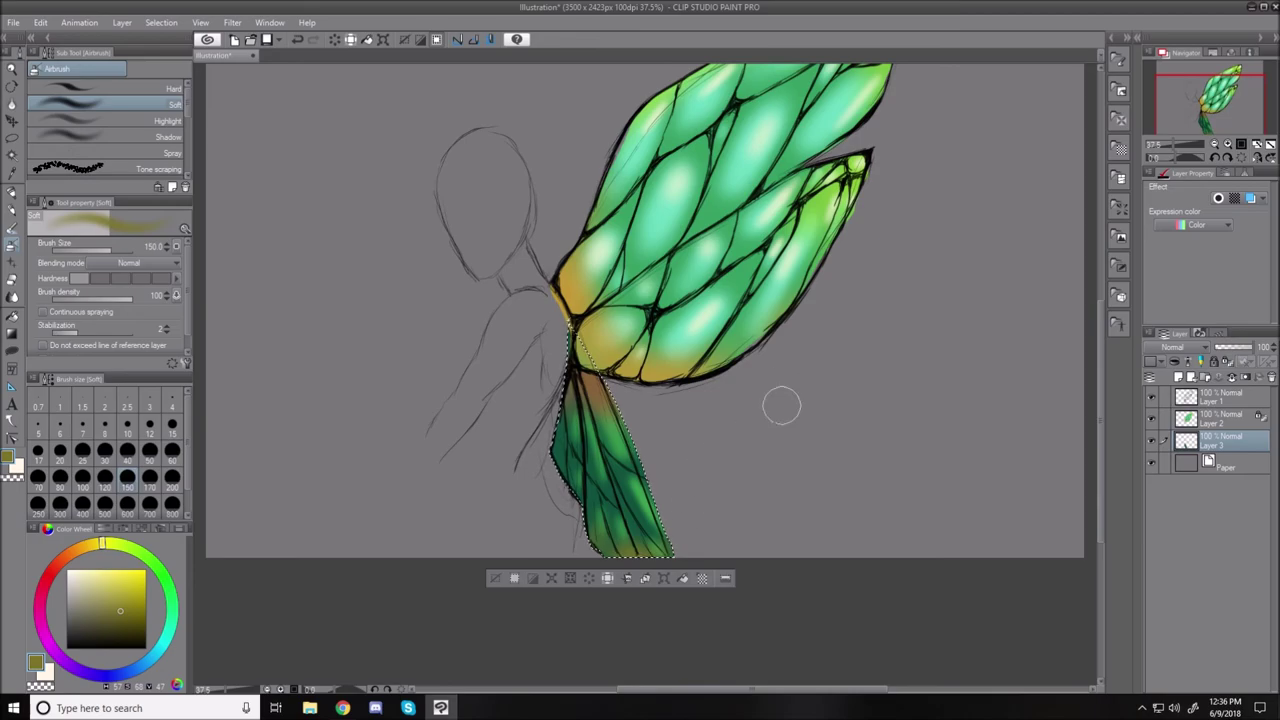
Airbrush small pale cream highlights onto the hanging wing's cells with a size 40 brush and clear the selection.
click(83, 573)
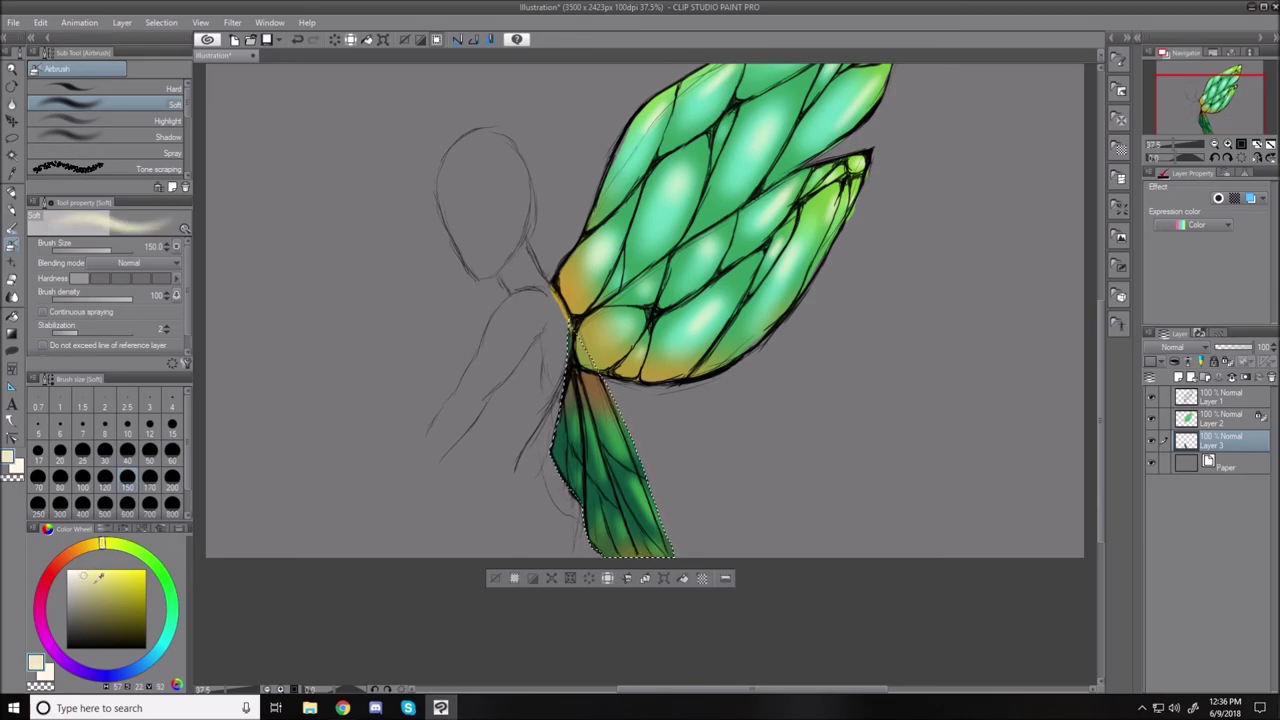
key(bracketleft)
key(bracketleft)
key(bracketleft)
key(bracketleft)
key(bracketleft)
key(bracketleft)
key(bracketleft)
key(bracketleft)
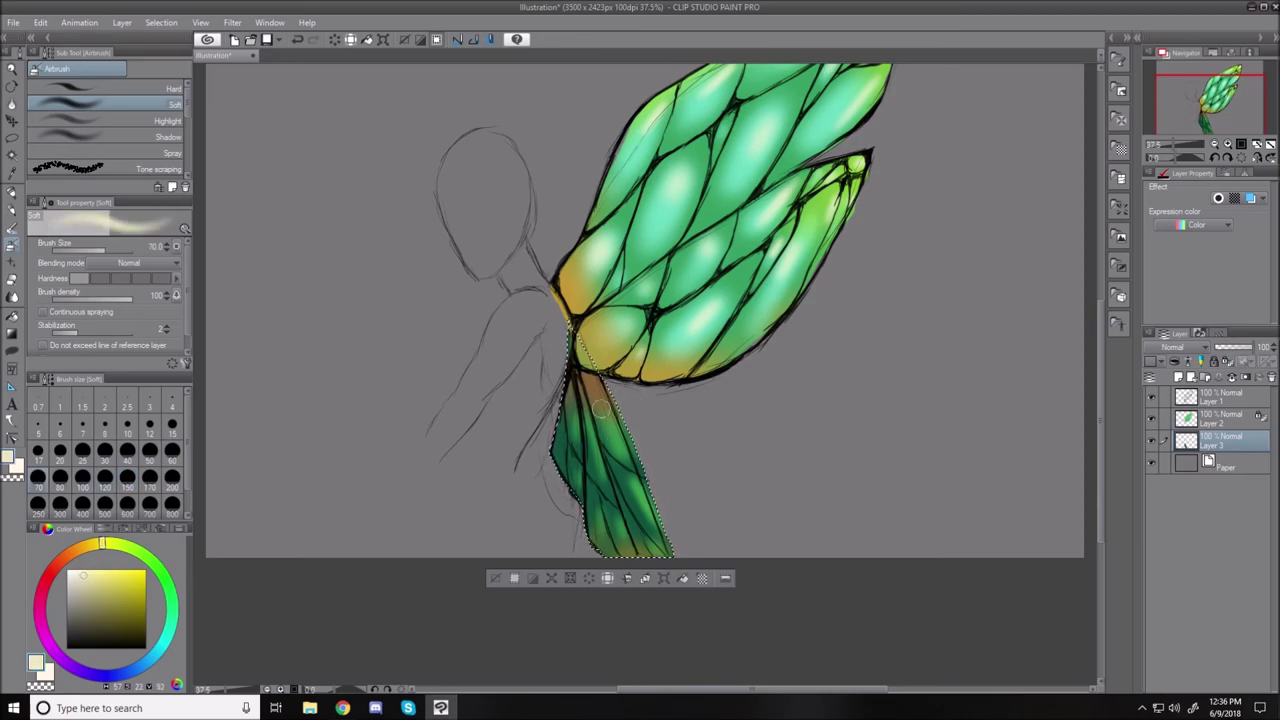
key(bracketright)
key(bracketright)
key(bracketleft)
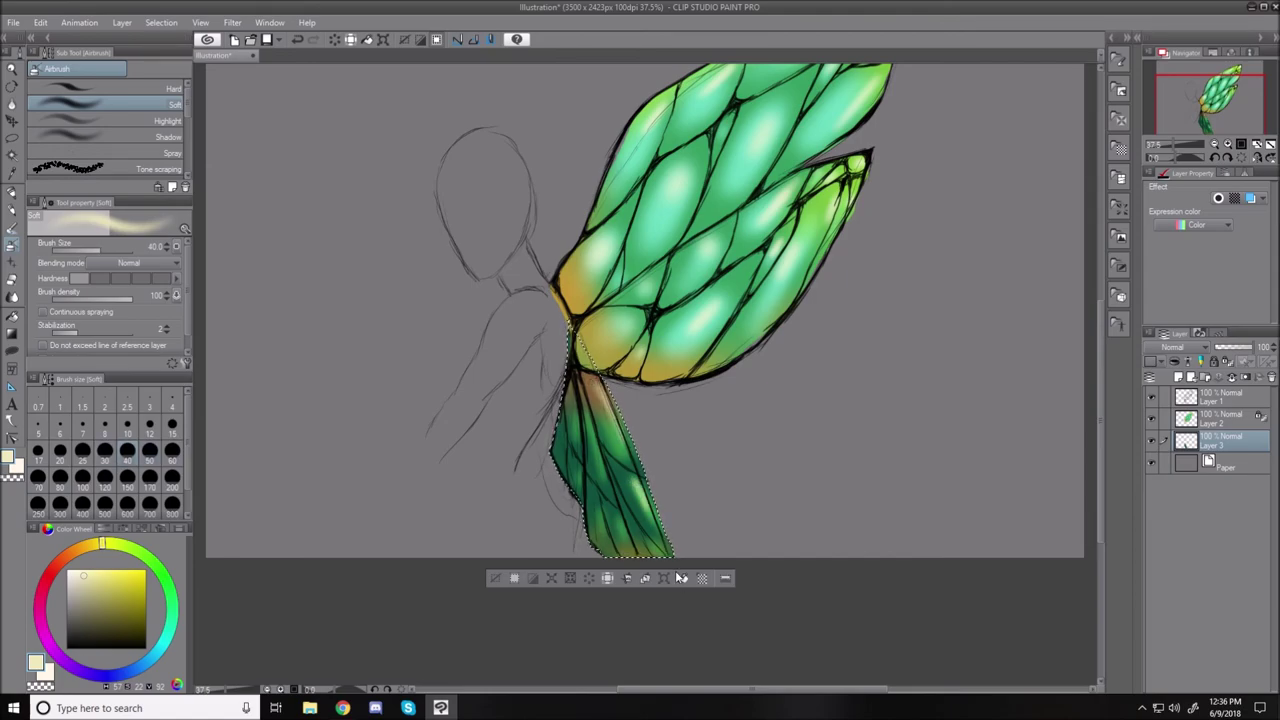
drag(590, 441, 606, 478)
click(495, 578)
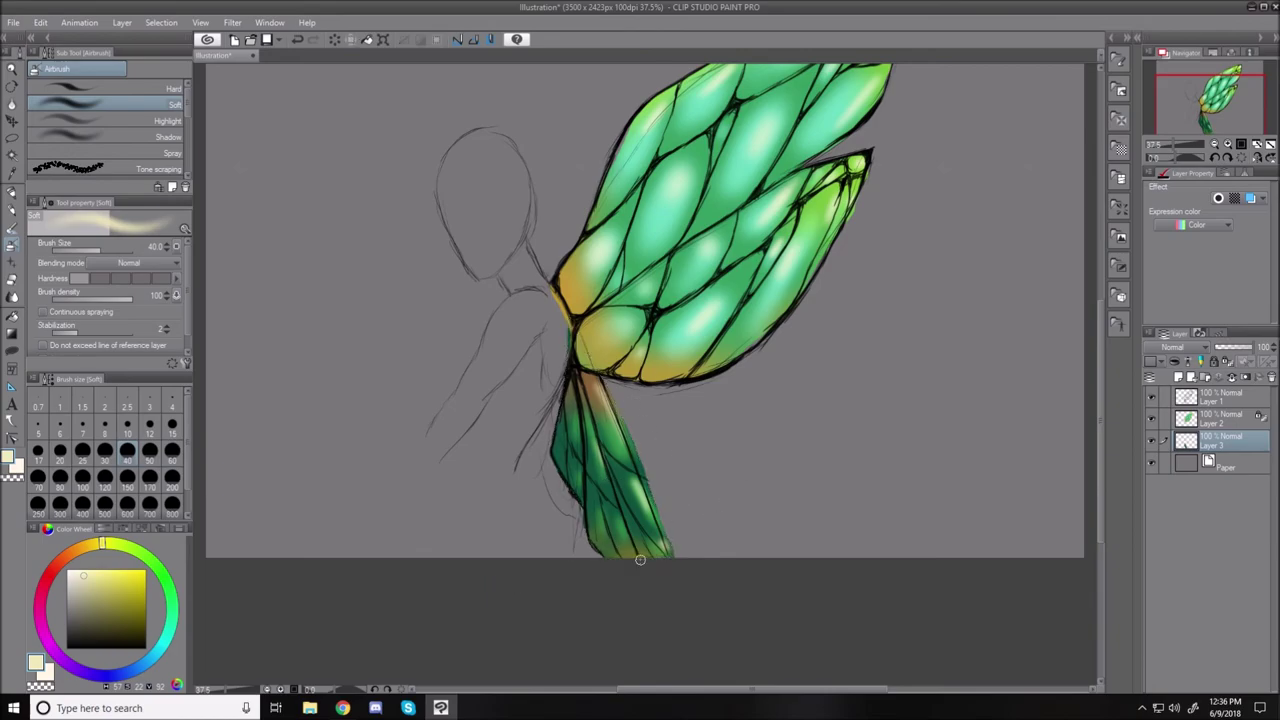
Prepare the Soft airbrush with a dark brown colour and a brush size of 80.
drag(127, 611, 126, 622)
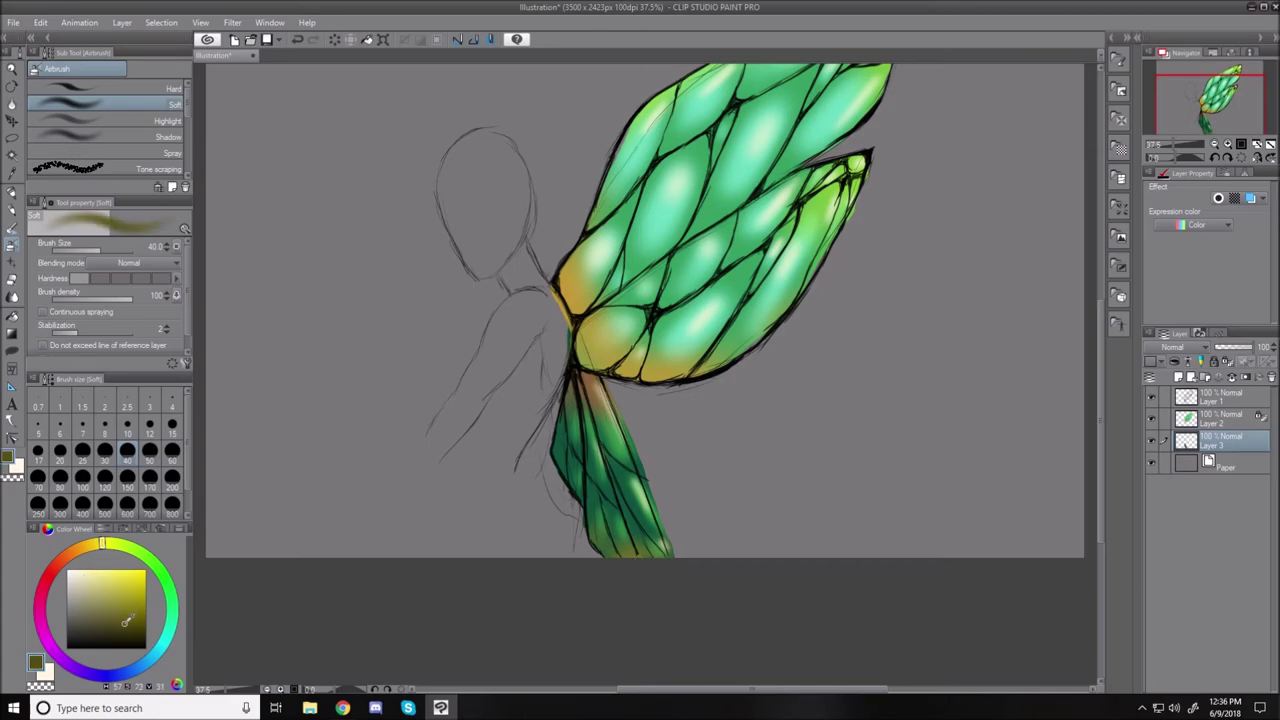
drag(62, 578, 76, 550)
key(bracketright)
key(bracketright)
key(bracketright)
key(bracketright)
key(bracketright)
key(bracketright)
key(bracketright)
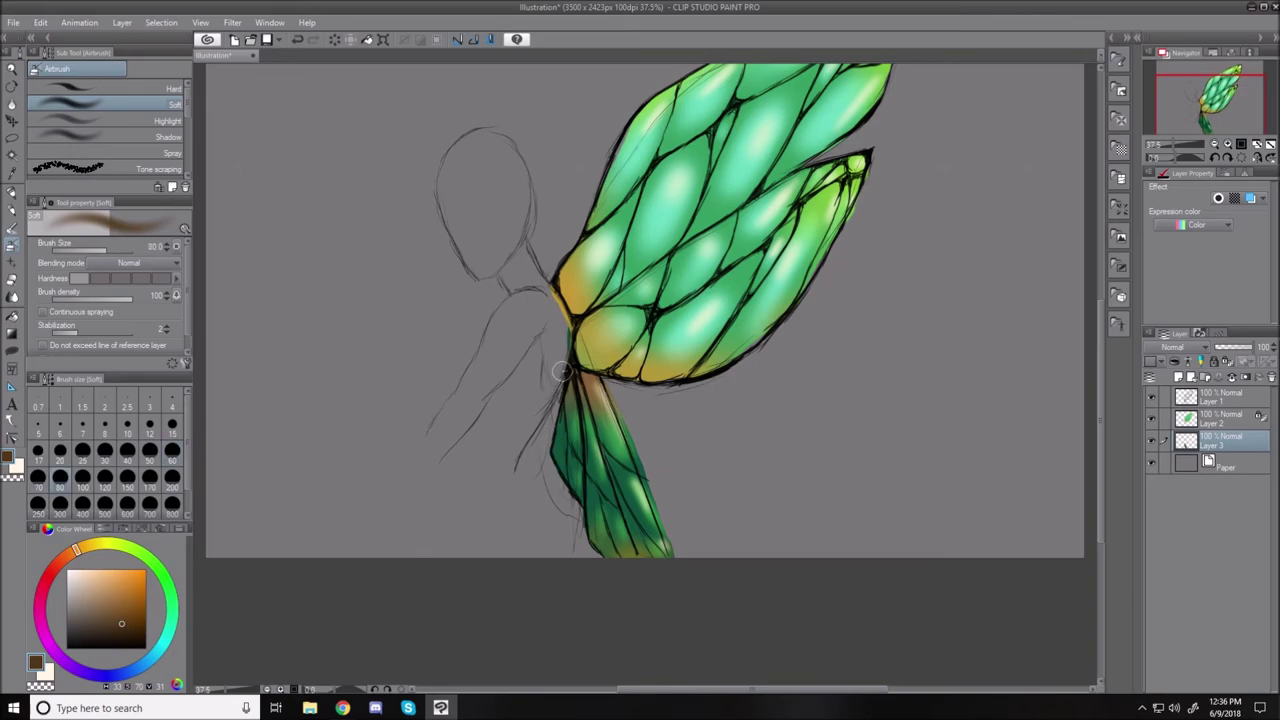
drag(559, 371, 616, 404)
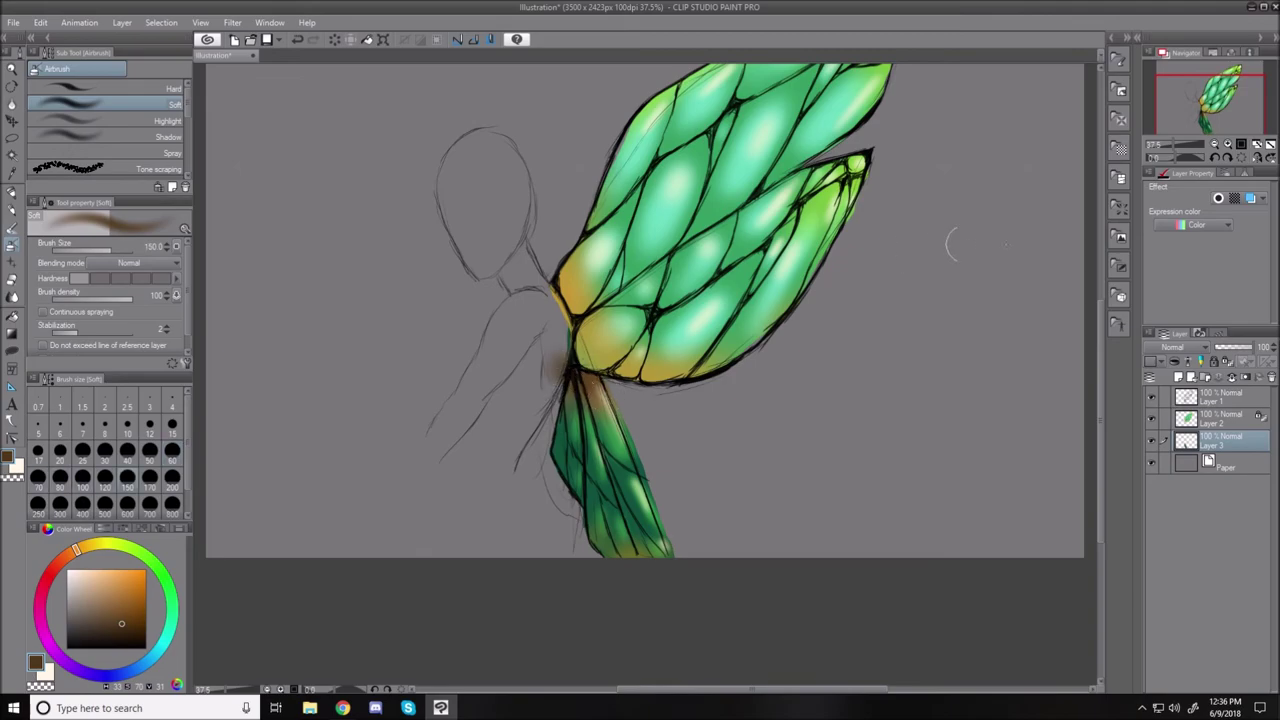
click(1216, 378)
key(ctrl+z)
key(ctrl+z)
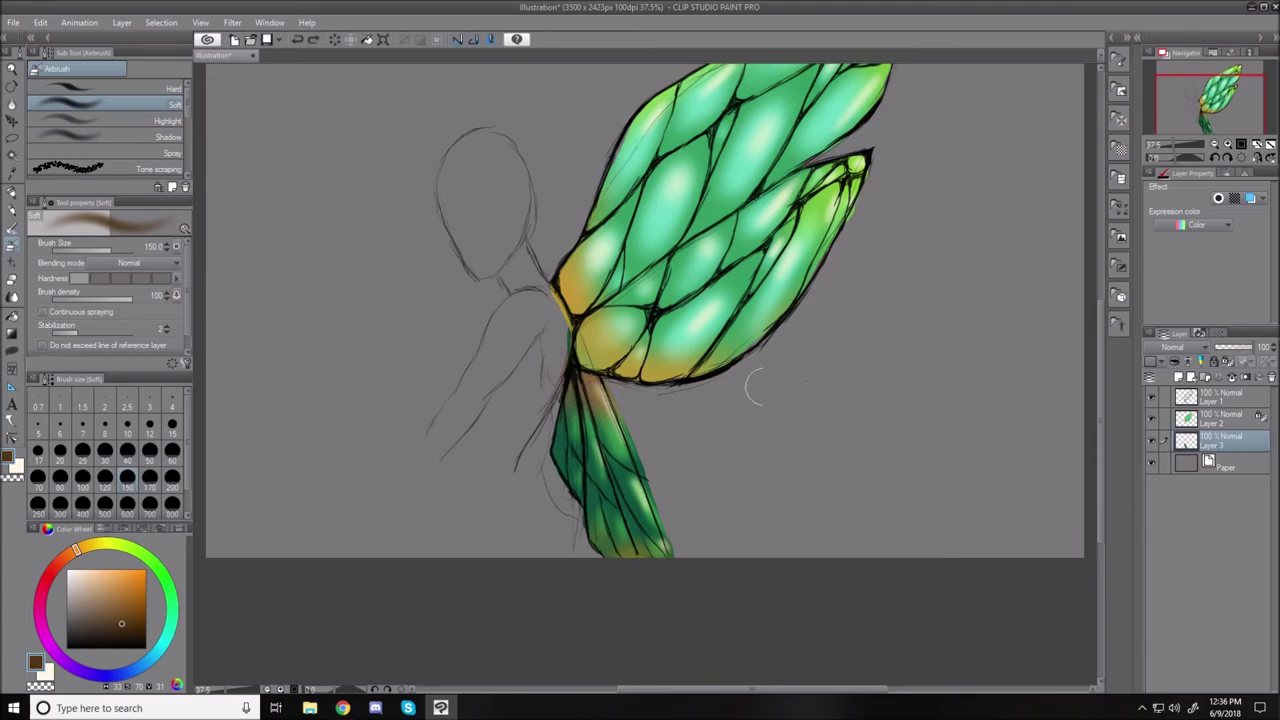
Lock the hanging wing layer's transparent pixels, and airbrush dark brown over the wing's base and dark green down its inner section.
click(1227, 362)
drag(586, 380, 568, 404)
click(130, 631)
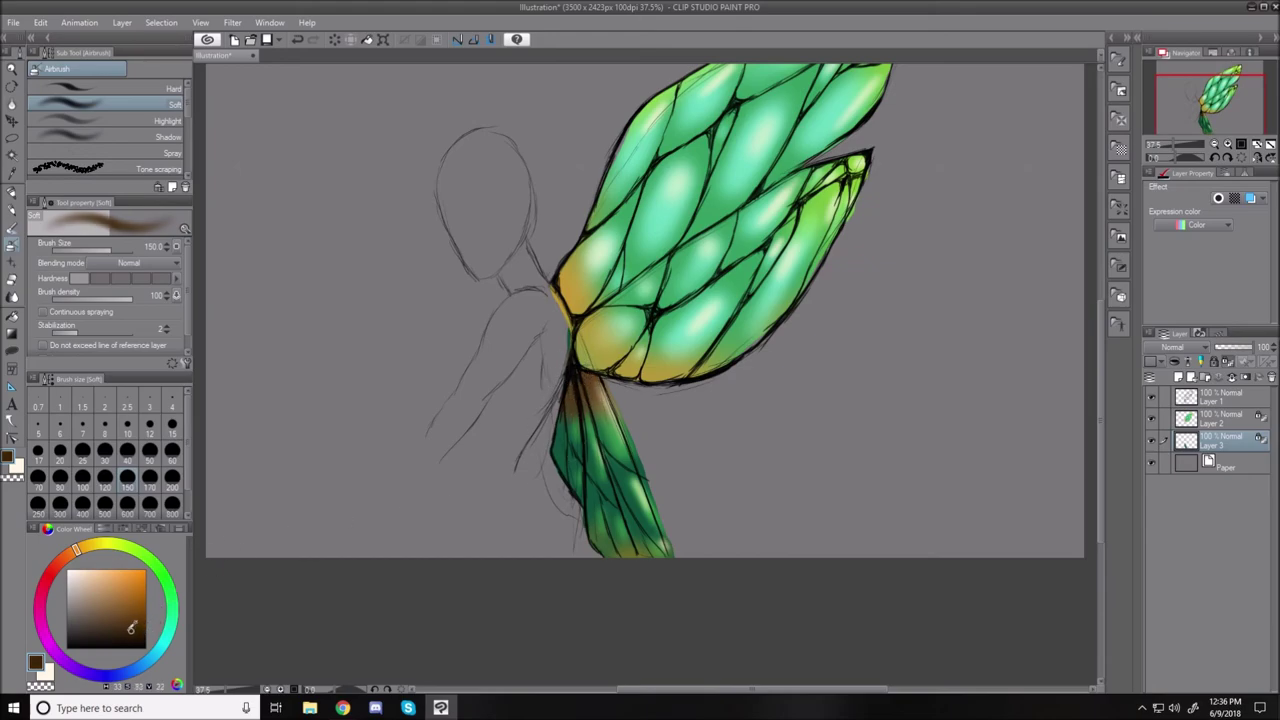
mouse_move(567, 371)
mouse_down()
mouse_move(549, 409)
mouse_move(560, 362)
mouse_move(592, 392)
mouse_move(572, 384)
mouse_move(539, 416)
mouse_up()
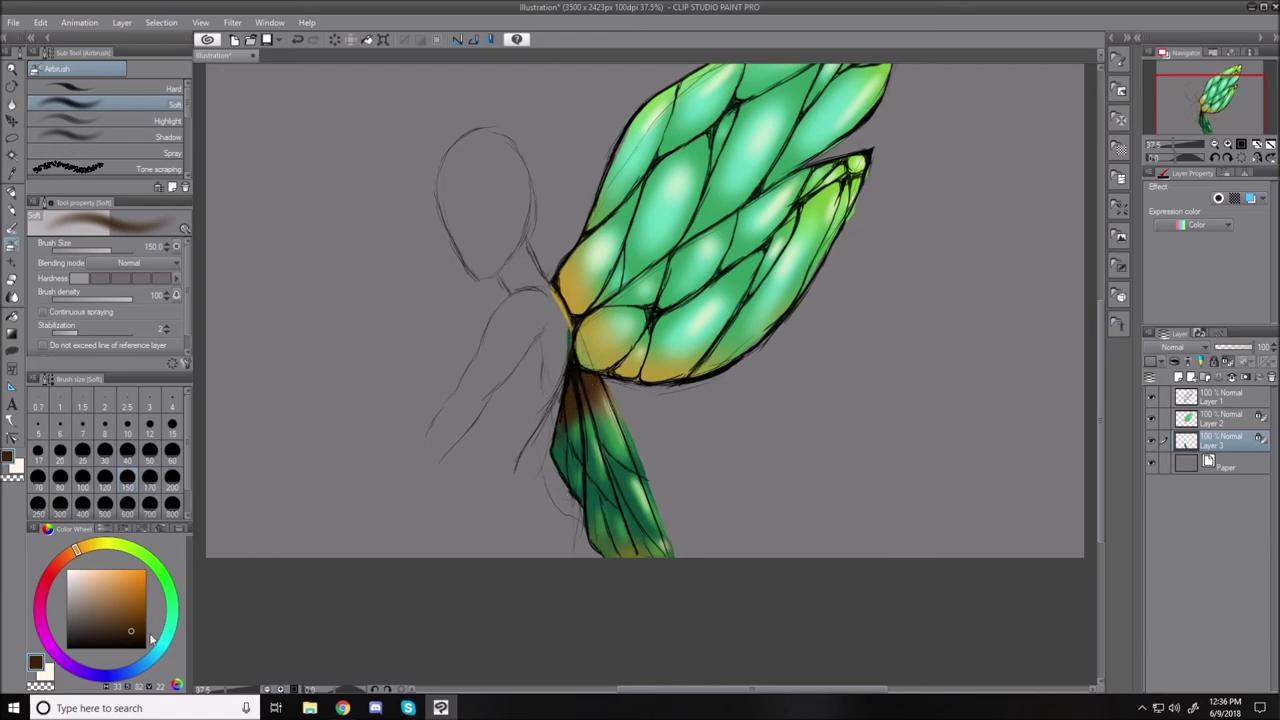
click(146, 555)
mouse_move(564, 418)
mouse_down()
mouse_move(559, 448)
mouse_move(568, 404)
mouse_move(566, 468)
mouse_move(583, 440)
mouse_move(562, 465)
mouse_up()
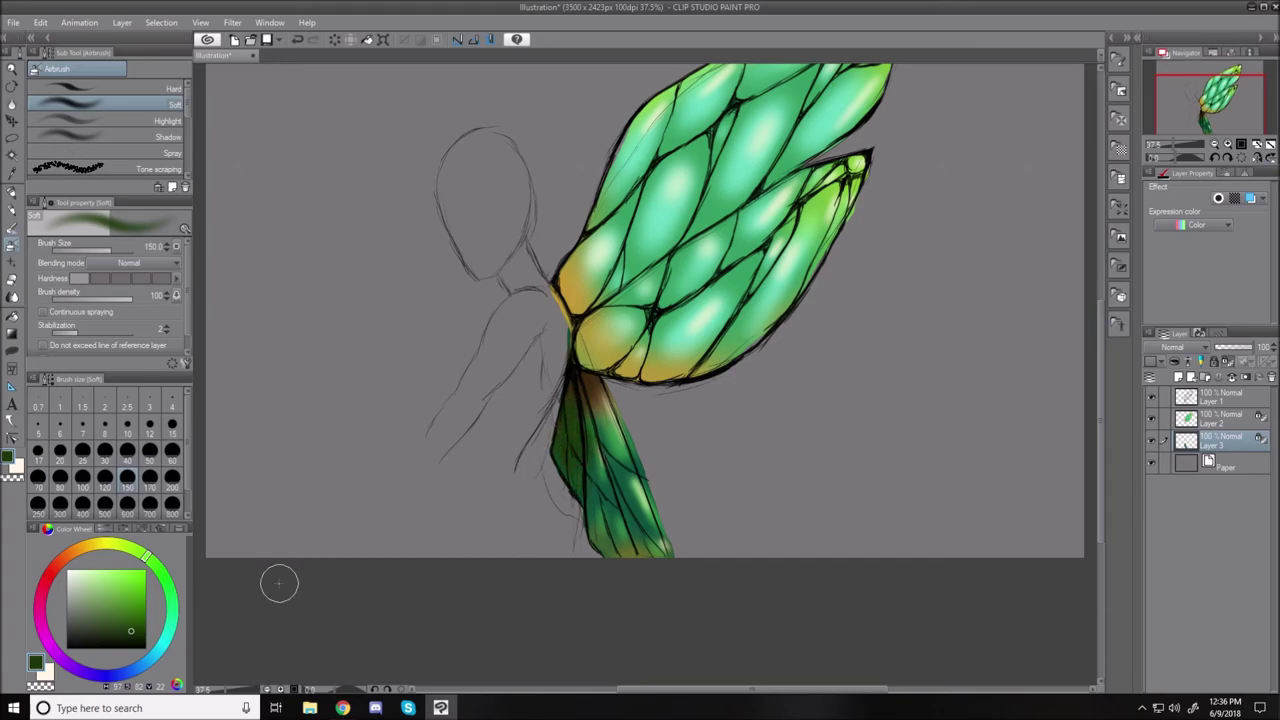
Merge the sketch layer and both wing colour layers into a single layer above the paper.
scroll(279, 583, up, 3)
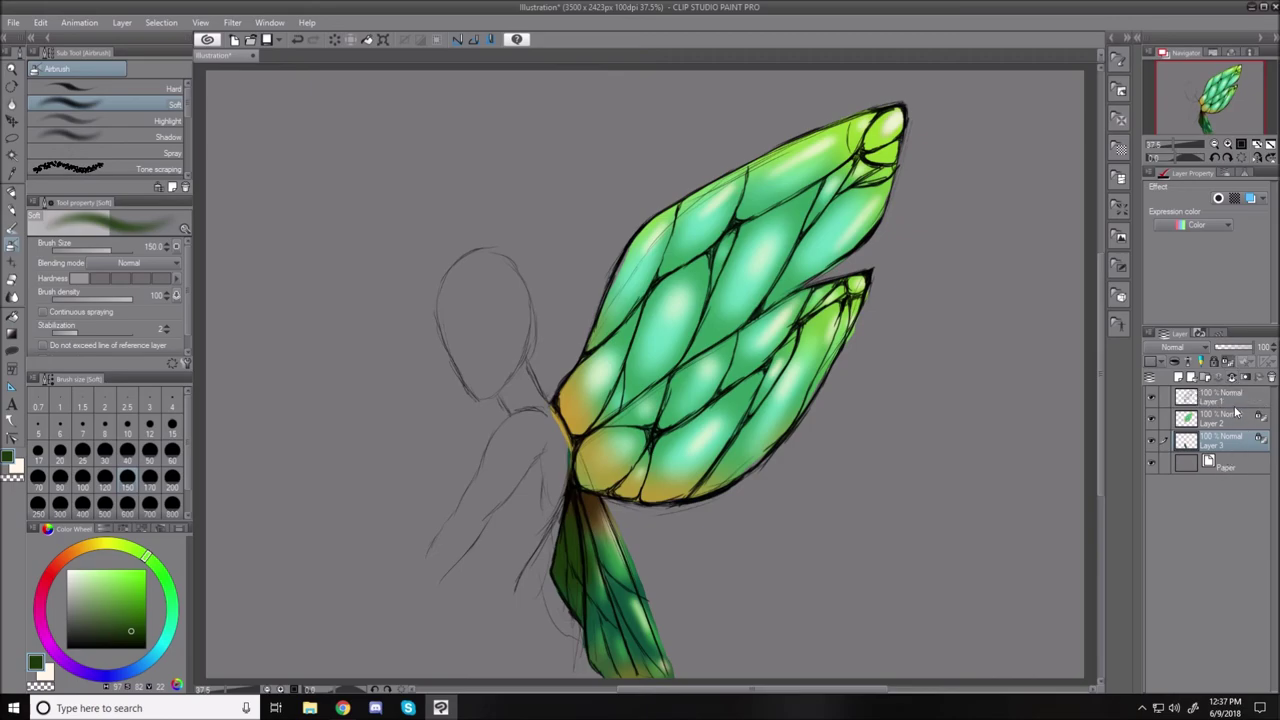
click(1233, 416)
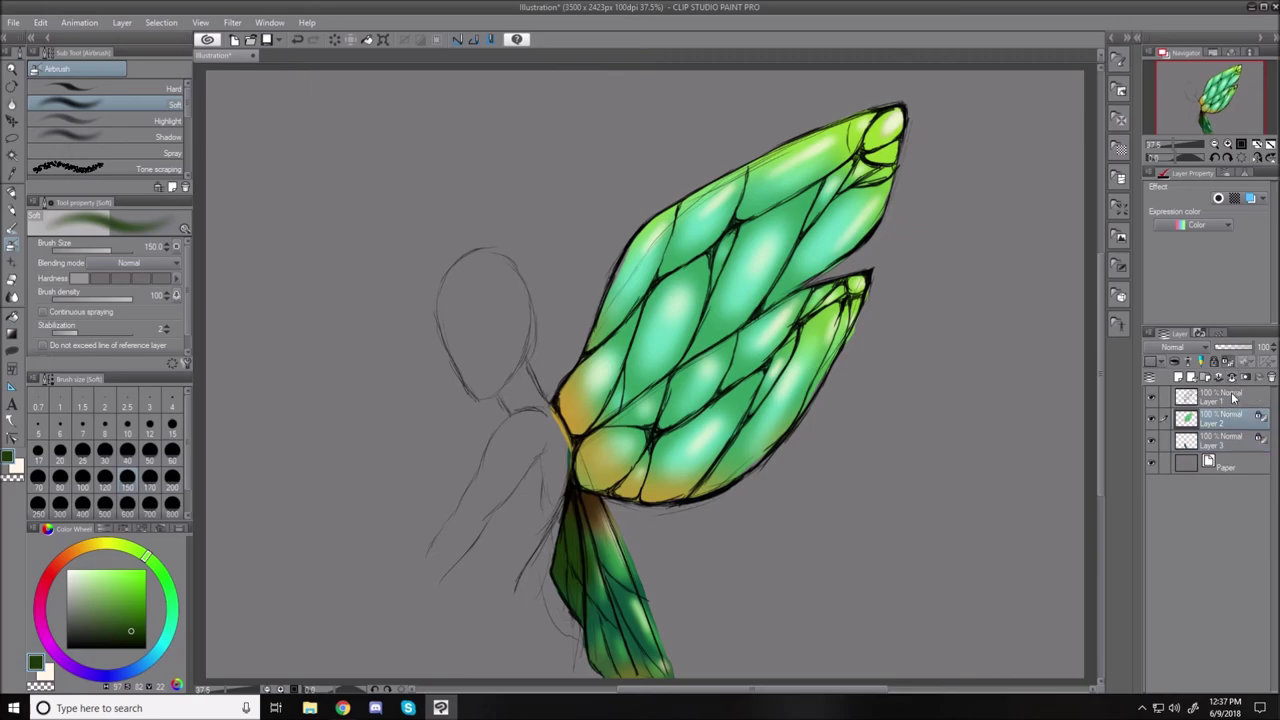
click(1235, 393)
click(1233, 385)
click(1233, 385)
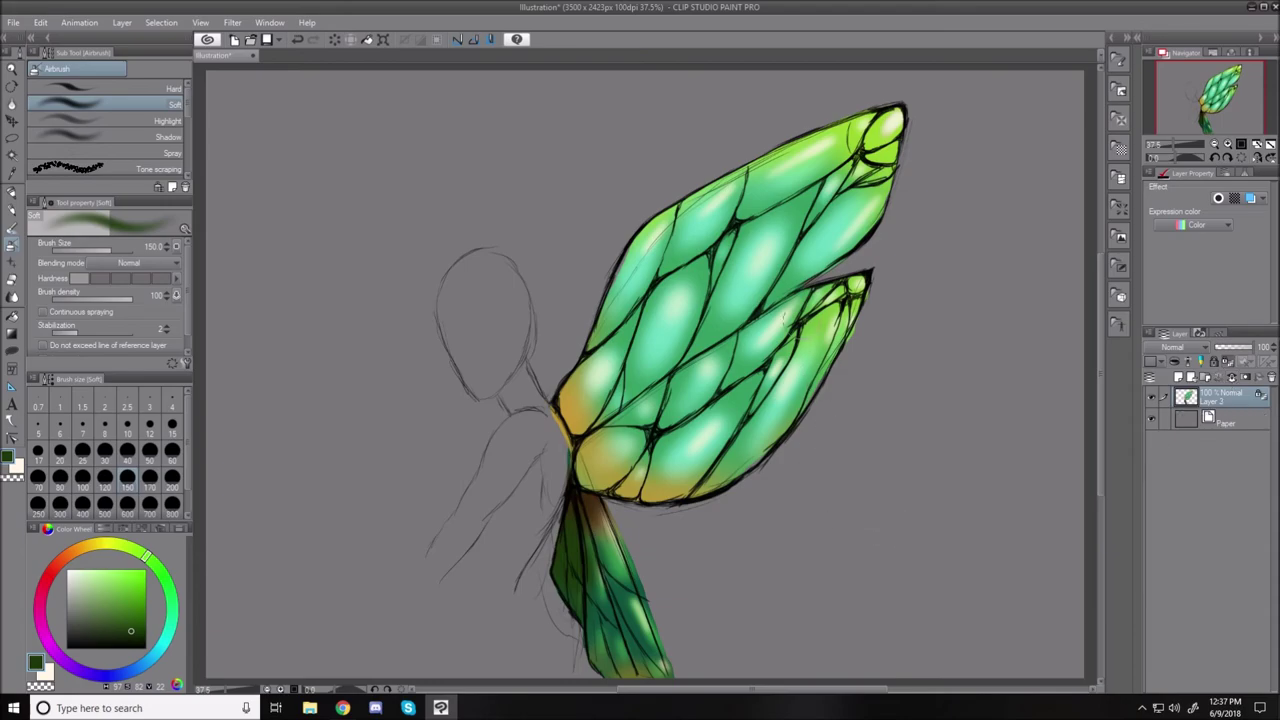
Add a Hue/Saturation/Luminosity correction layer above the merged artwork with brightness set to -49.
right_click(1232, 400)
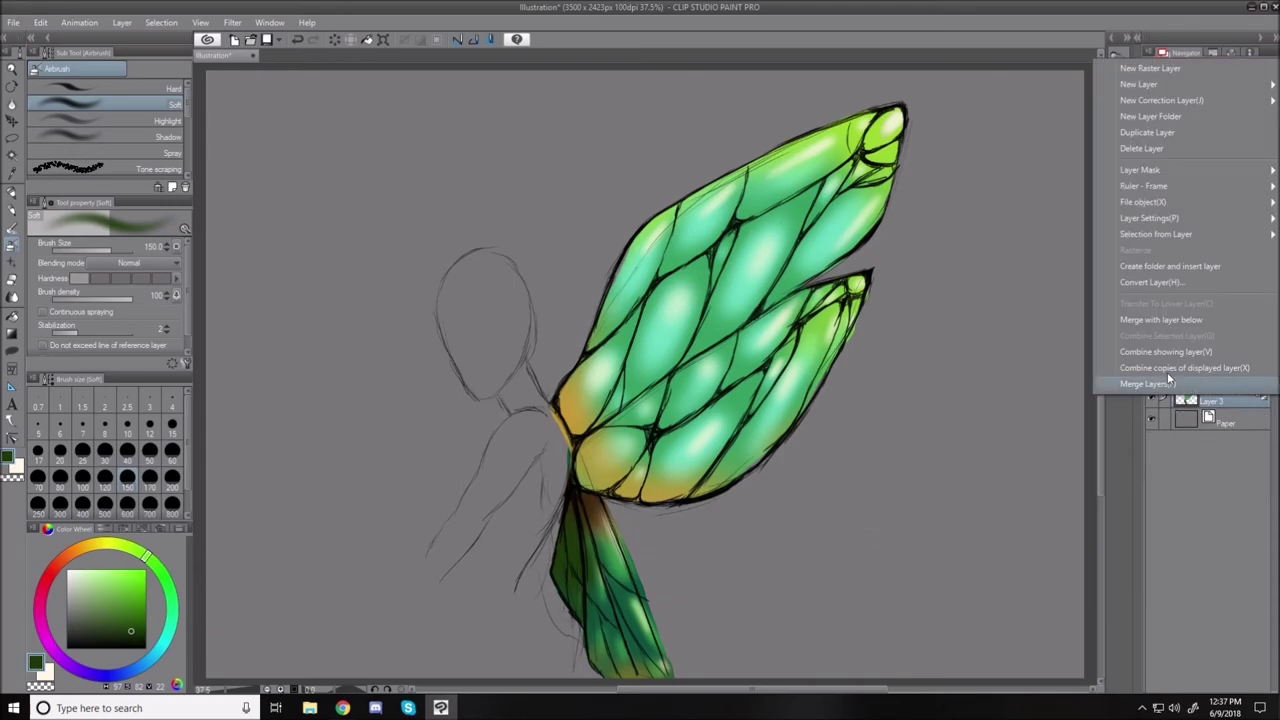
mouse_move(1165, 100)
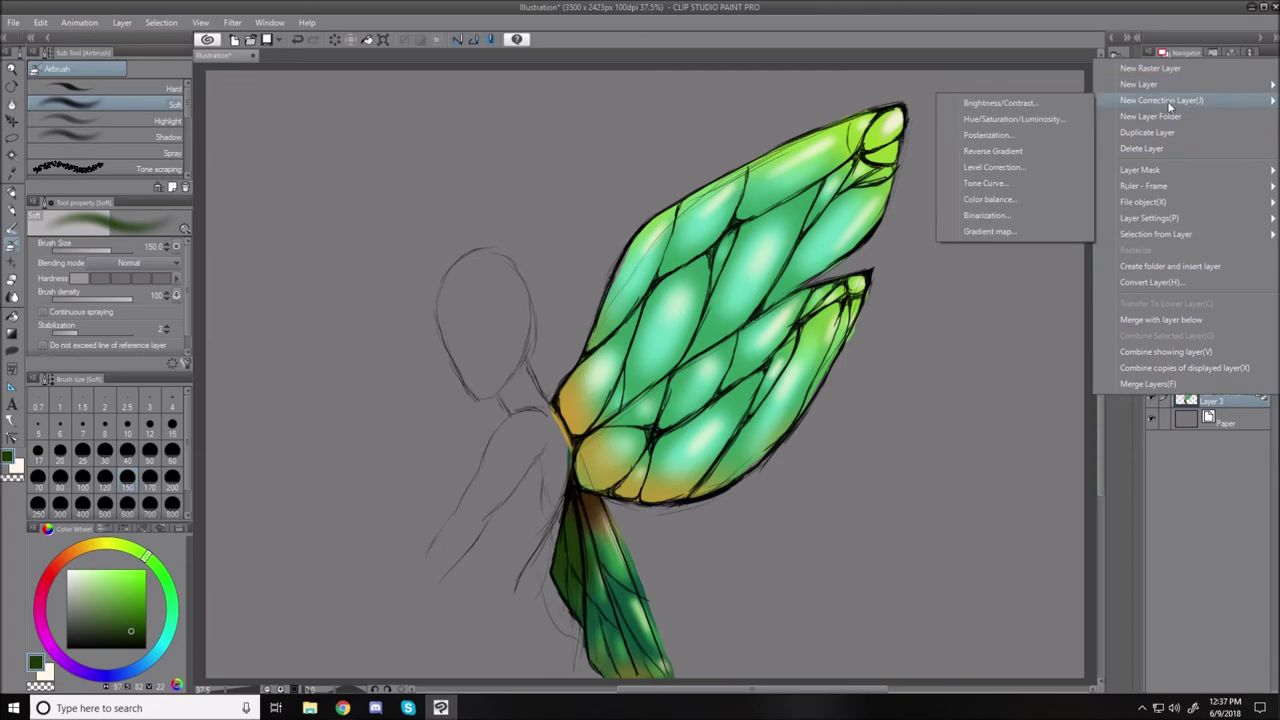
click(1002, 121)
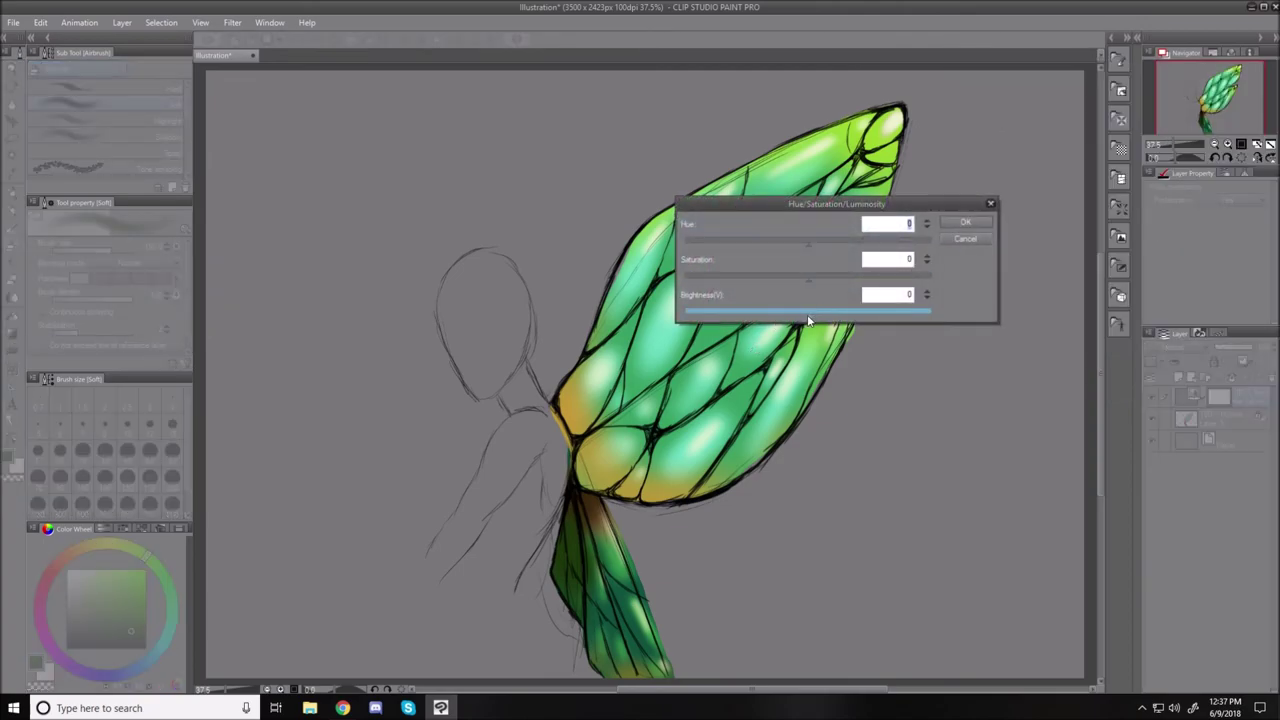
drag(810, 320, 787, 321)
drag(766, 321, 753, 321)
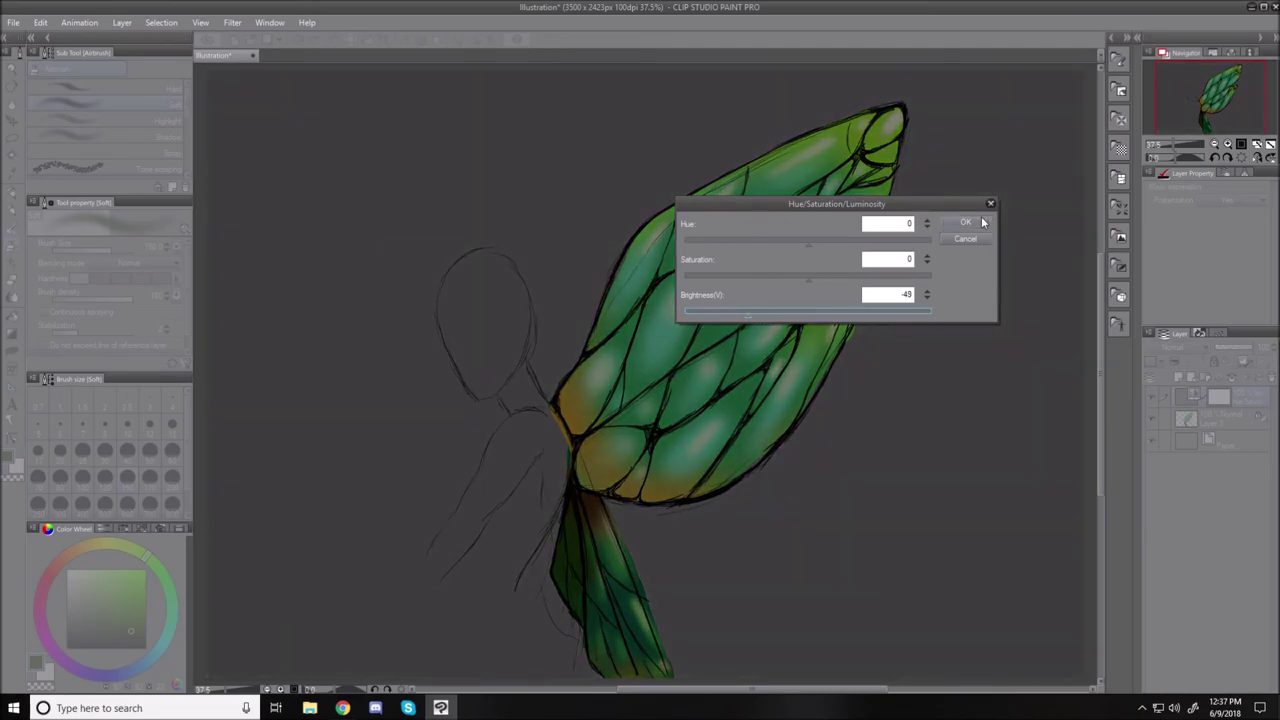
click(964, 224)
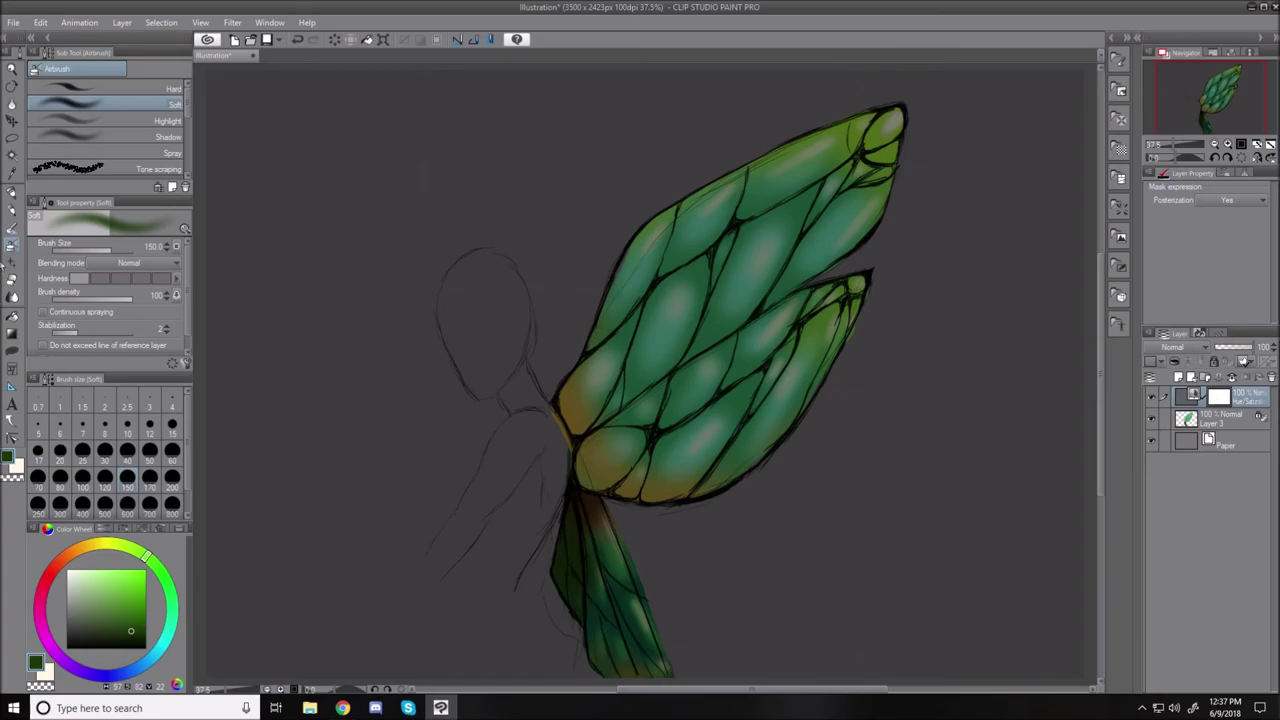
Erase the correction layer's mask with an enlarged Soft eraser from the upper wing's tip into its upper central cells.
click(11, 282)
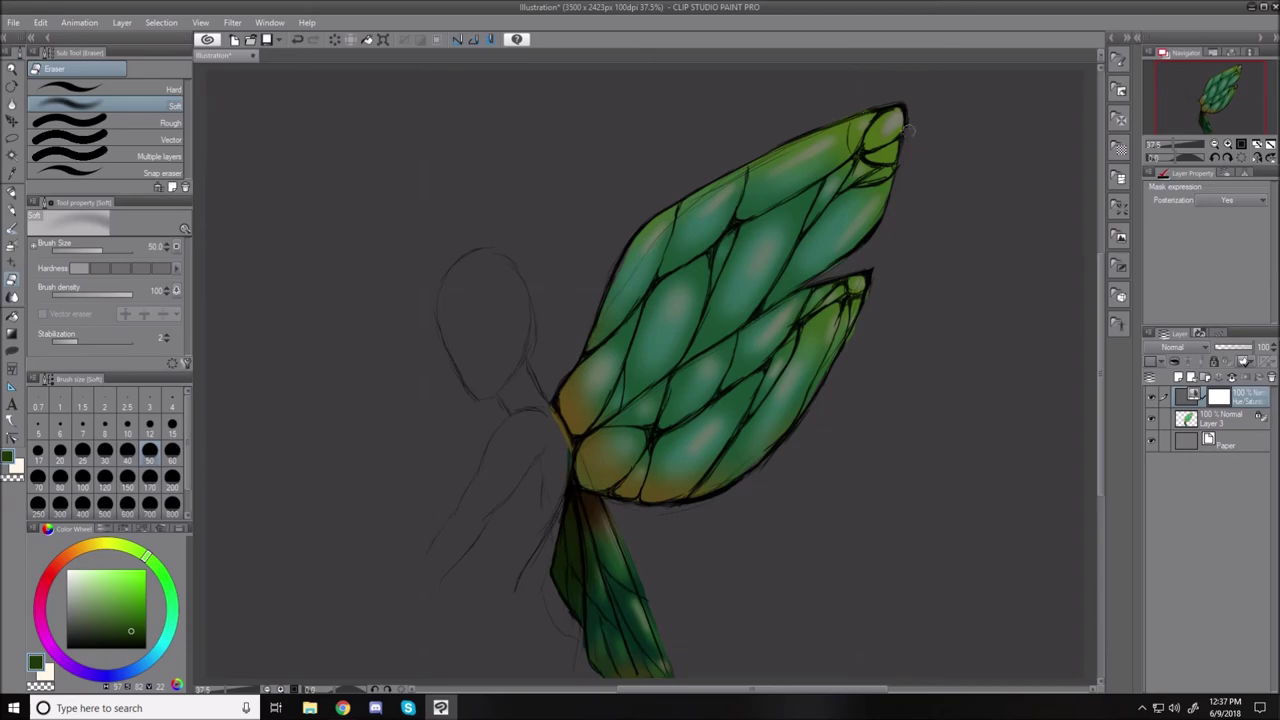
drag(893, 125, 879, 140)
key(bracketright)
key(bracketright)
key(bracketright)
key(bracketright)
key(bracketright)
key(bracketright)
mouse_move(896, 123)
mouse_down()
mouse_move(819, 168)
mouse_move(862, 131)
mouse_move(800, 165)
mouse_move(830, 152)
mouse_move(765, 200)
mouse_move(730, 198)
mouse_move(742, 212)
mouse_move(802, 170)
mouse_move(738, 198)
mouse_move(790, 238)
mouse_move(798, 208)
mouse_move(752, 266)
mouse_move(775, 258)
mouse_move(740, 230)
mouse_move(780, 243)
mouse_up()
Set the Soft eraser to size 170 and erase the mask over the highlights in the upper wing's remaining cells.
key(bracketright)
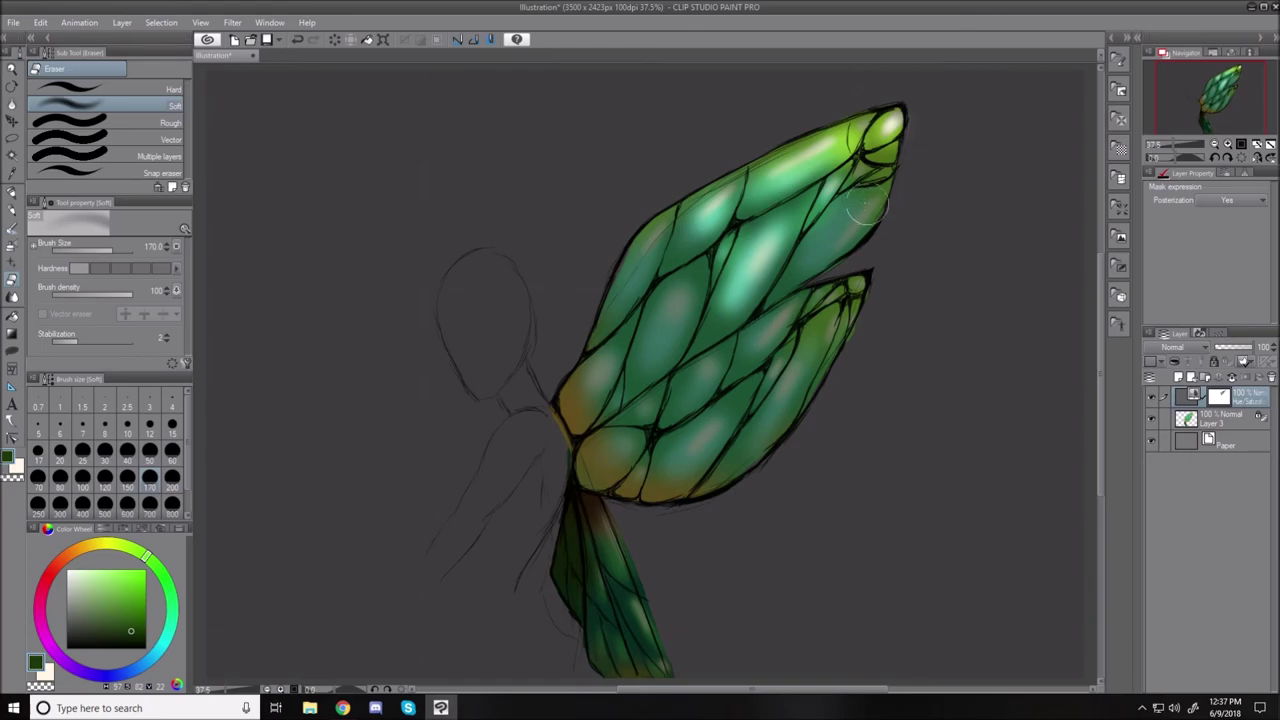
drag(862, 207, 797, 270)
mouse_move(650, 240)
mouse_down()
mouse_move(682, 285)
mouse_move(620, 368)
mouse_move(648, 406)
mouse_move(666, 310)
mouse_move(643, 367)
mouse_up()
mouse_move(730, 202)
mouse_down()
mouse_move(705, 255)
mouse_move(715, 335)
mouse_up()
mouse_move(772, 246)
mouse_down()
mouse_move(780, 319)
mouse_move(720, 389)
mouse_move(705, 372)
mouse_move(785, 351)
mouse_move(835, 316)
mouse_move(765, 406)
mouse_move(838, 296)
mouse_move(666, 447)
mouse_move(709, 296)
mouse_up()
drag(708, 234, 670, 266)
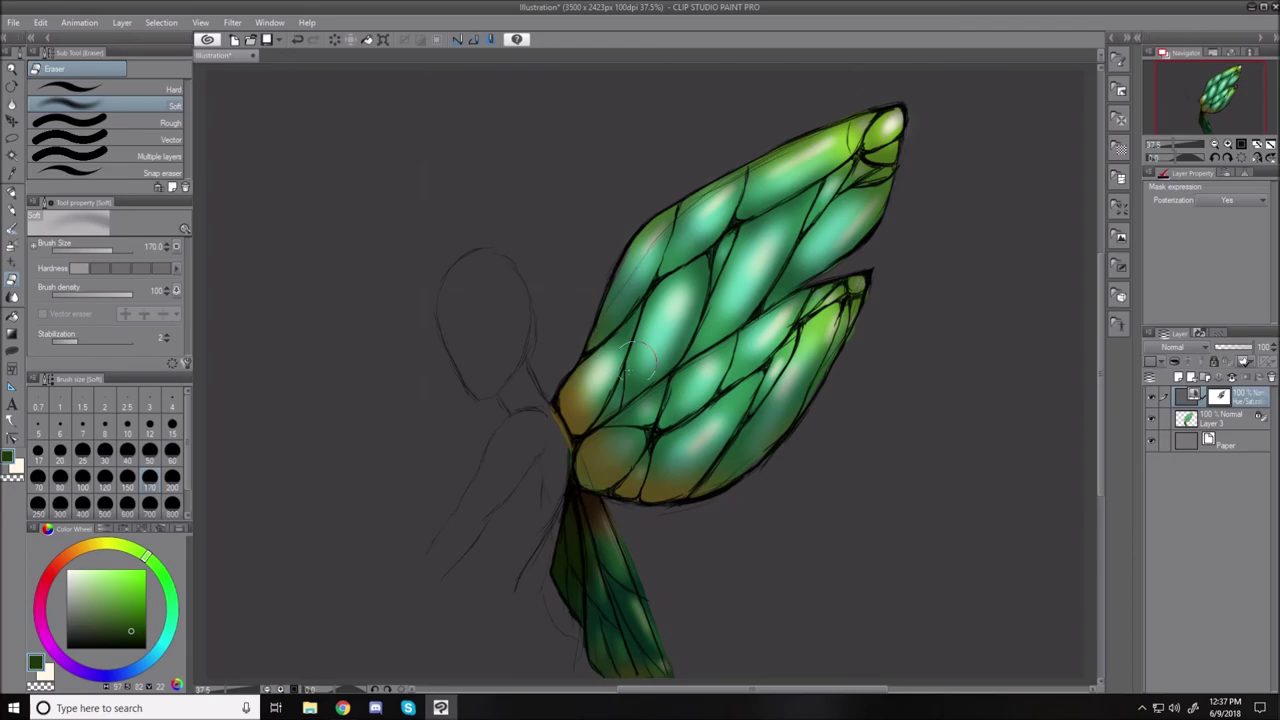
drag(620, 354, 594, 398)
drag(738, 272, 708, 308)
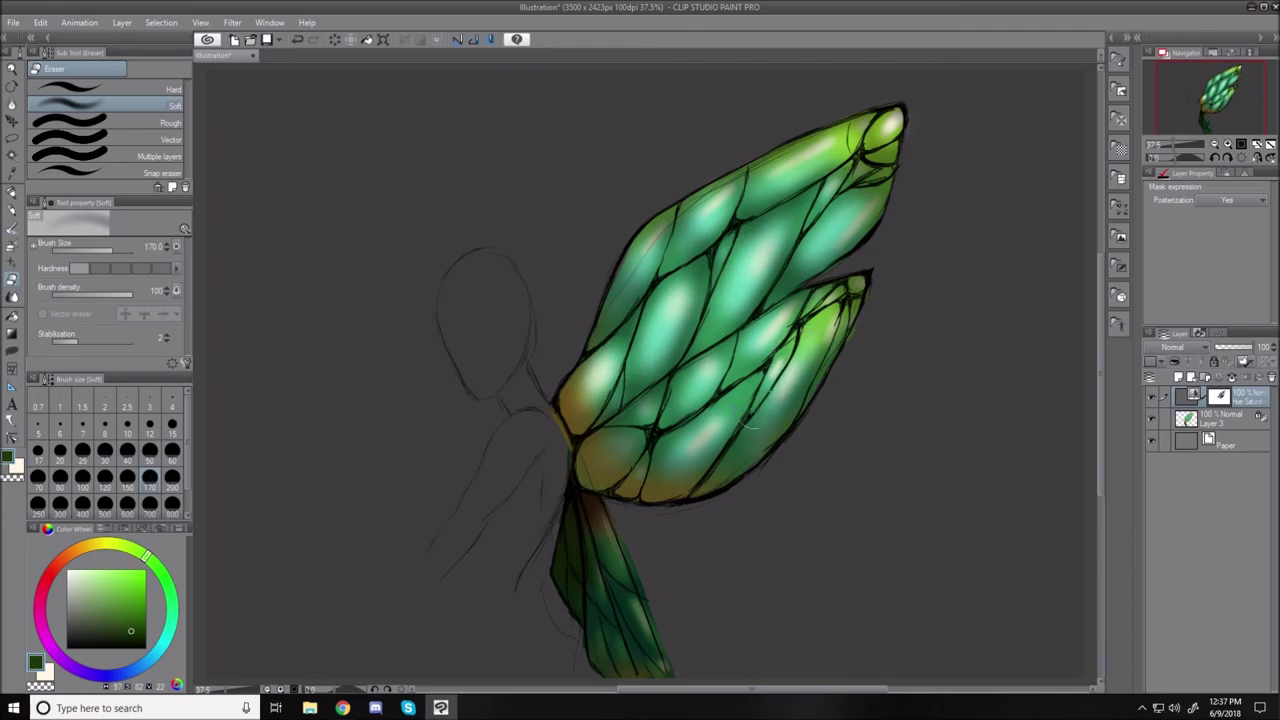
Clip the correction layer to the artwork layer below and erase its mask along the hanging wing's outer side.
drag(615, 531, 705, 676)
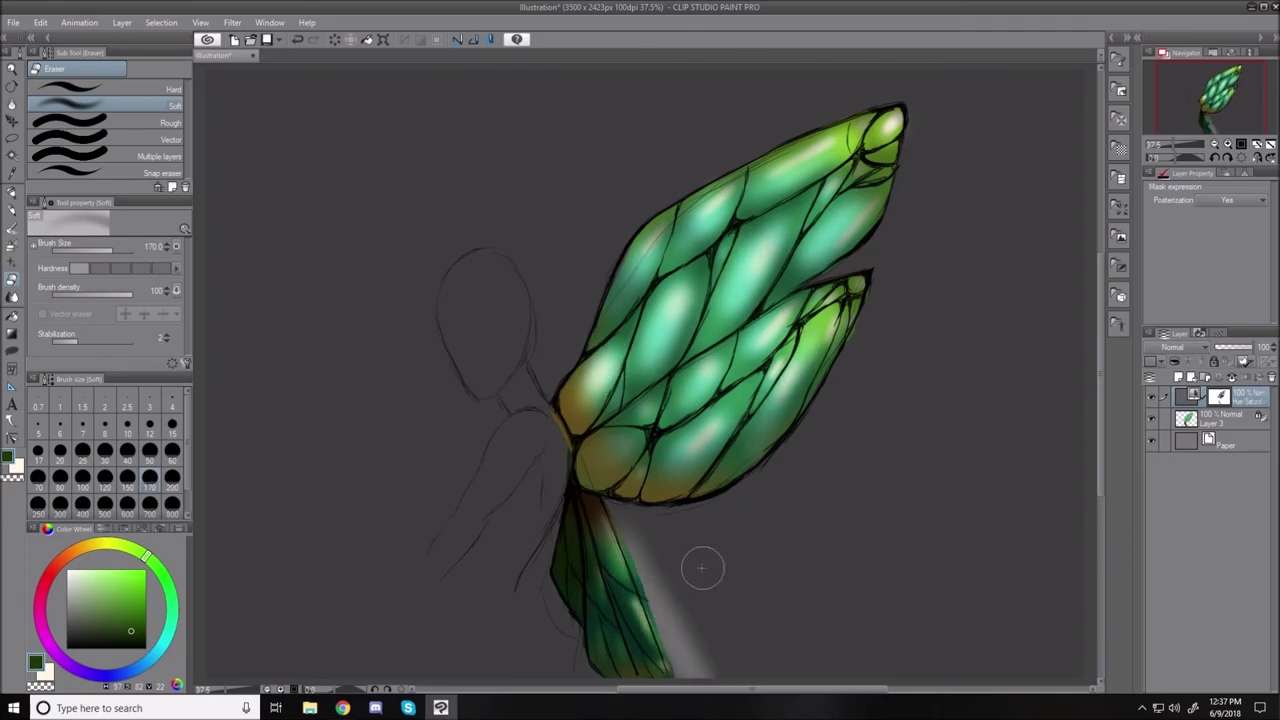
key(ctrl+z)
click(1188, 370)
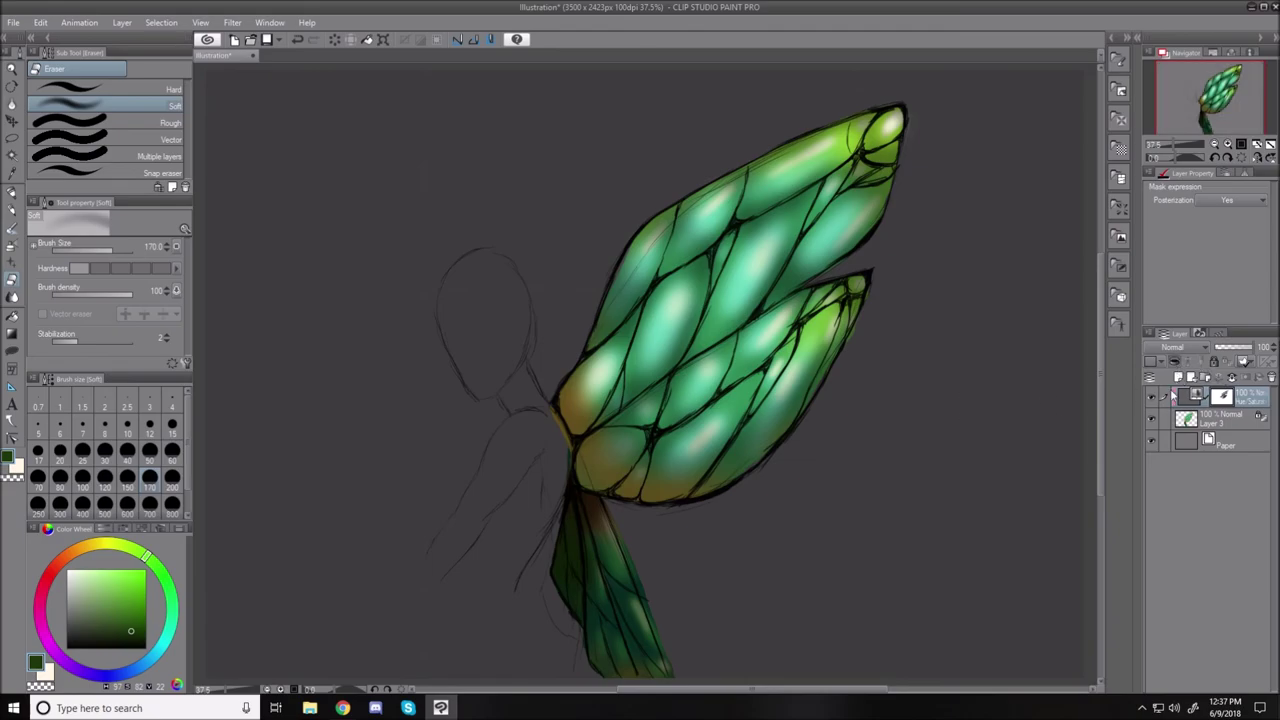
drag(602, 502, 651, 661)
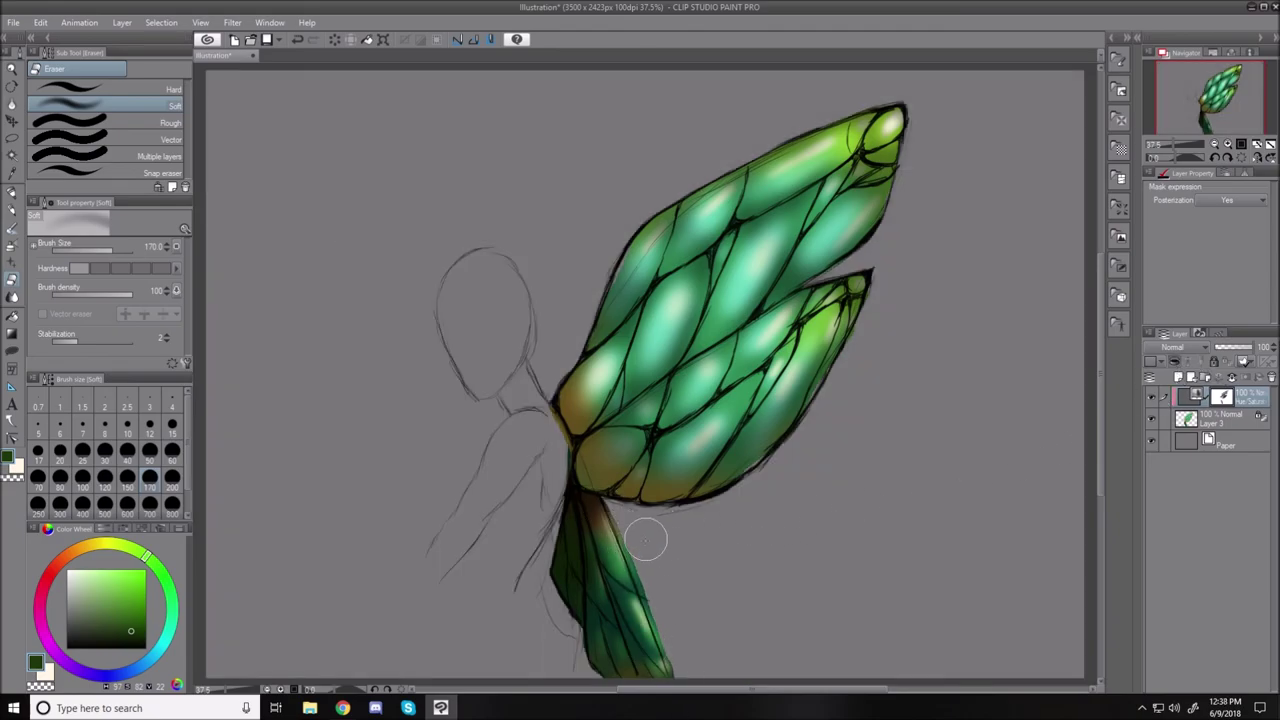
mouse_move(634, 538)
mouse_down()
mouse_move(663, 676)
mouse_move(634, 633)
mouse_move(672, 685)
mouse_up()
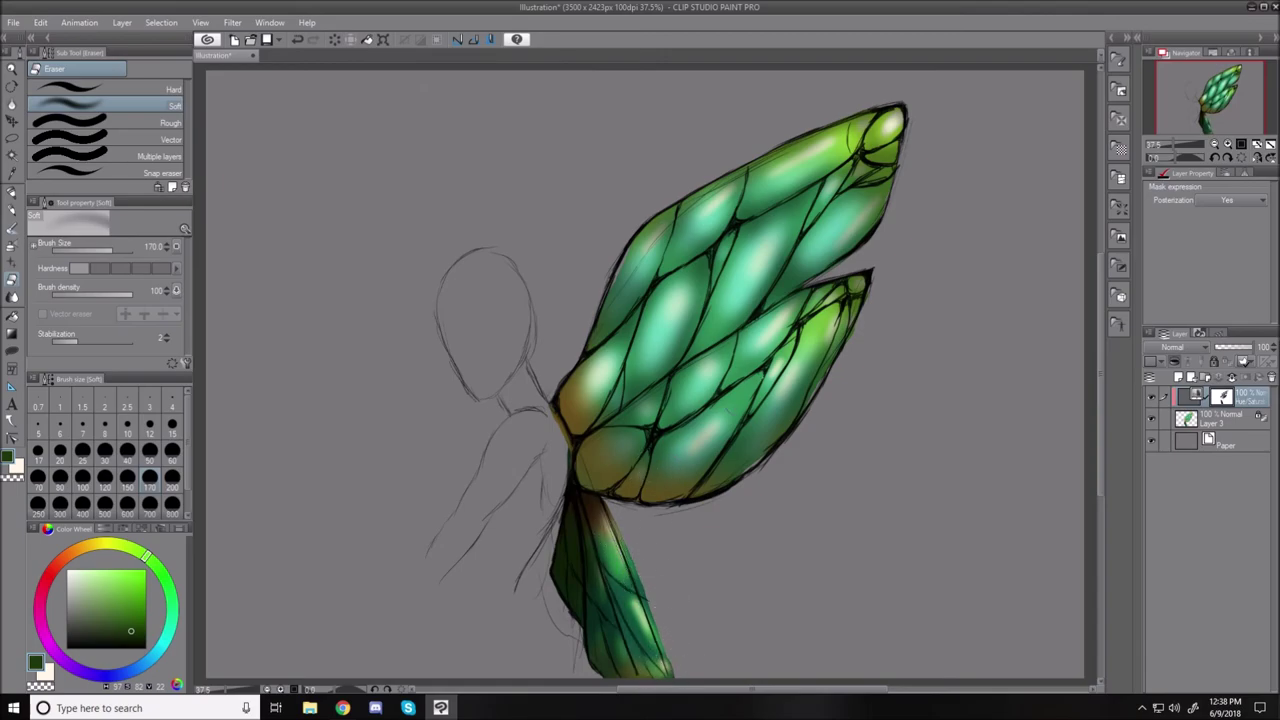
Erase more of the correction mask over the upper wing's central cells, upper edge and tip.
drag(718, 376, 688, 404)
mouse_move(706, 284)
mouse_down()
mouse_move(675, 302)
mouse_move(672, 340)
mouse_up()
drag(708, 200, 641, 273)
mouse_move(839, 159)
mouse_down()
mouse_move(842, 224)
mouse_move(820, 232)
mouse_move(838, 235)
mouse_move(862, 148)
mouse_move(830, 255)
mouse_move(866, 162)
mouse_up()
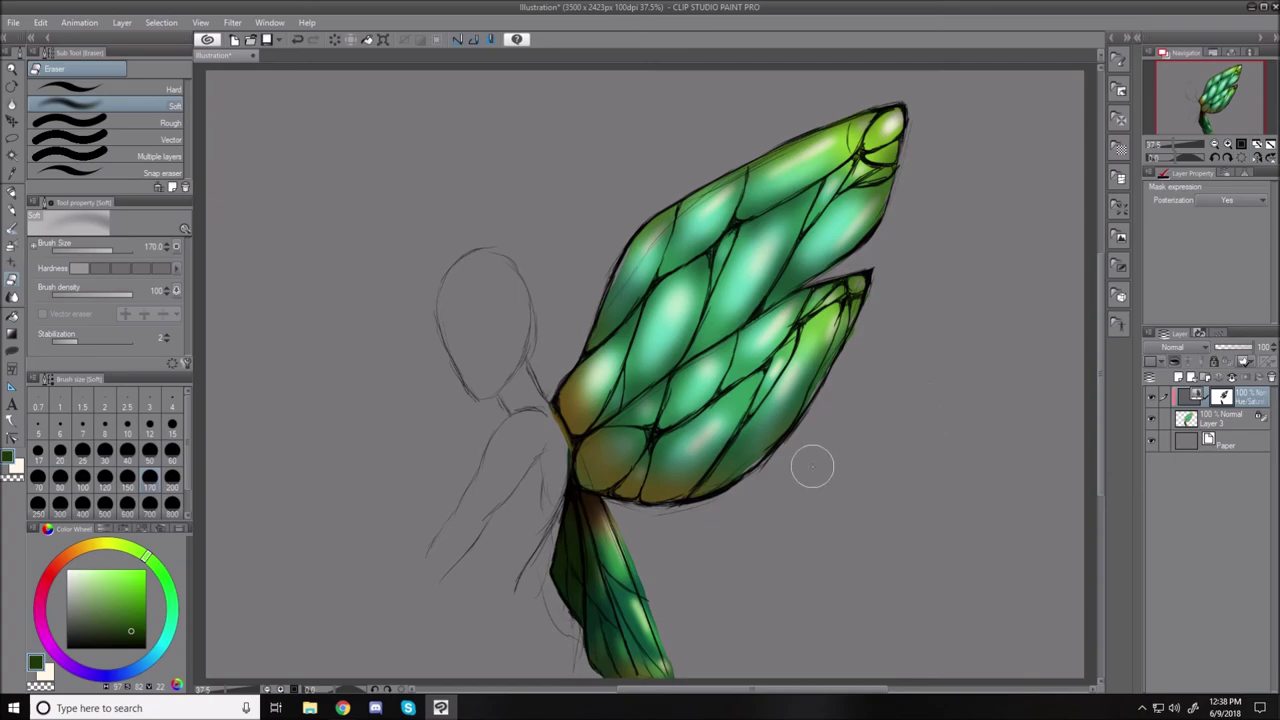
Close the wing illustration.
click(253, 56)
click(646, 265)
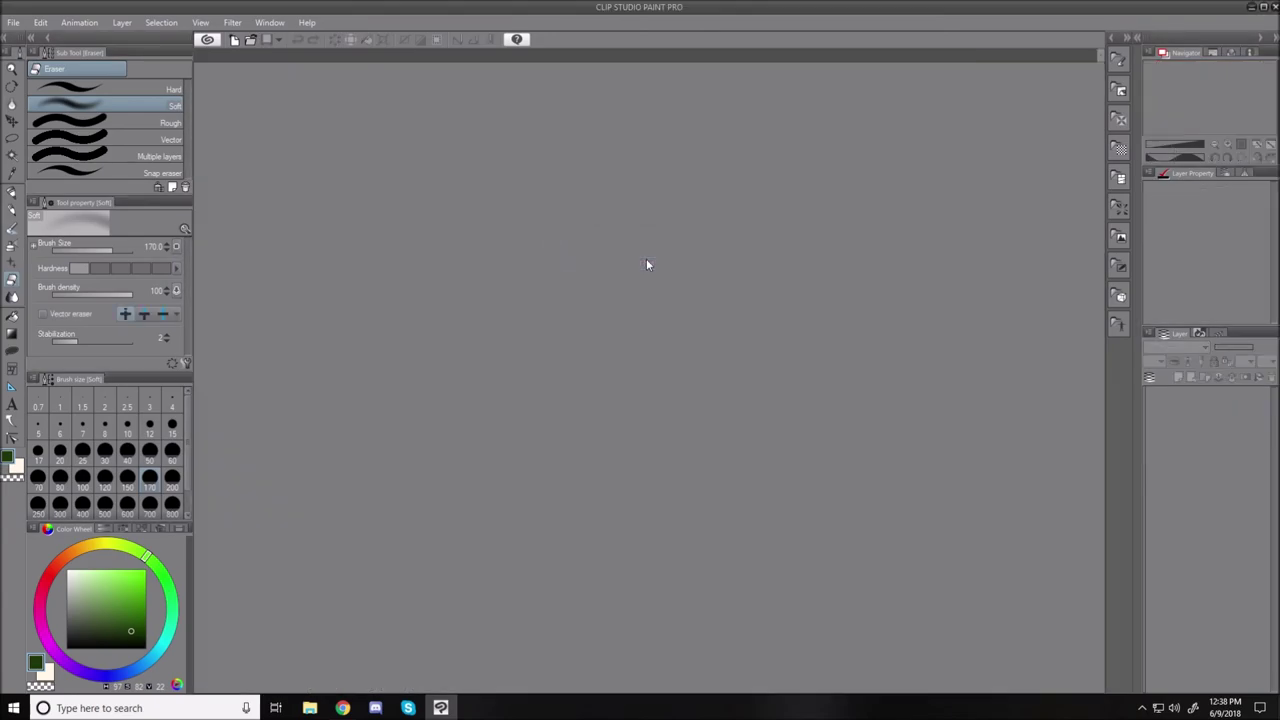
Create a new illustration canvas of 3500 × 2423 px at 100 dpi.
click(14, 22)
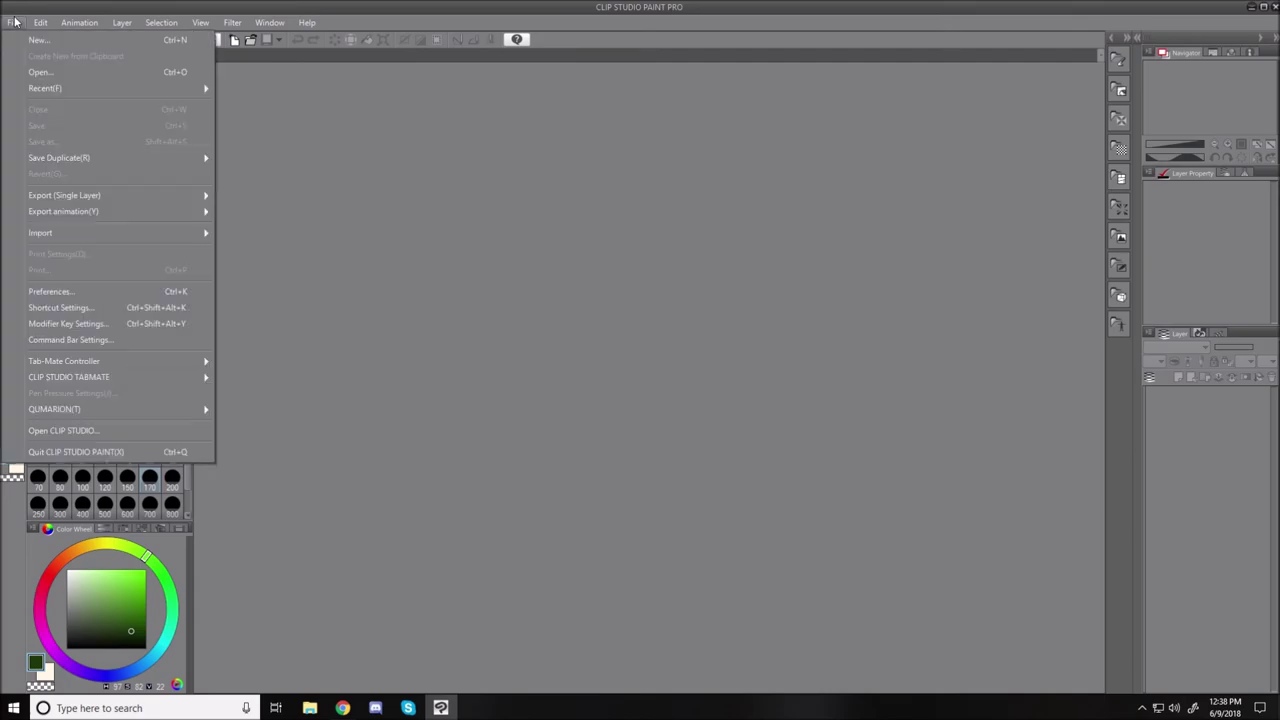
click(50, 40)
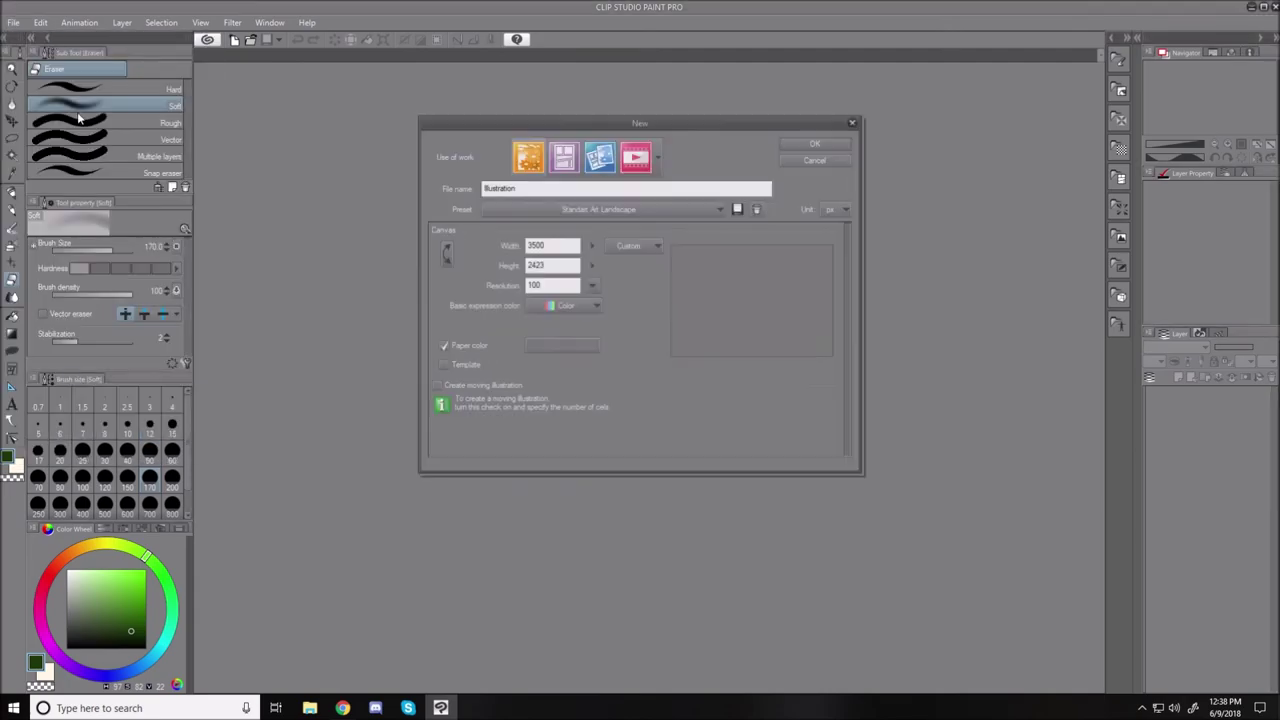
click(814, 143)
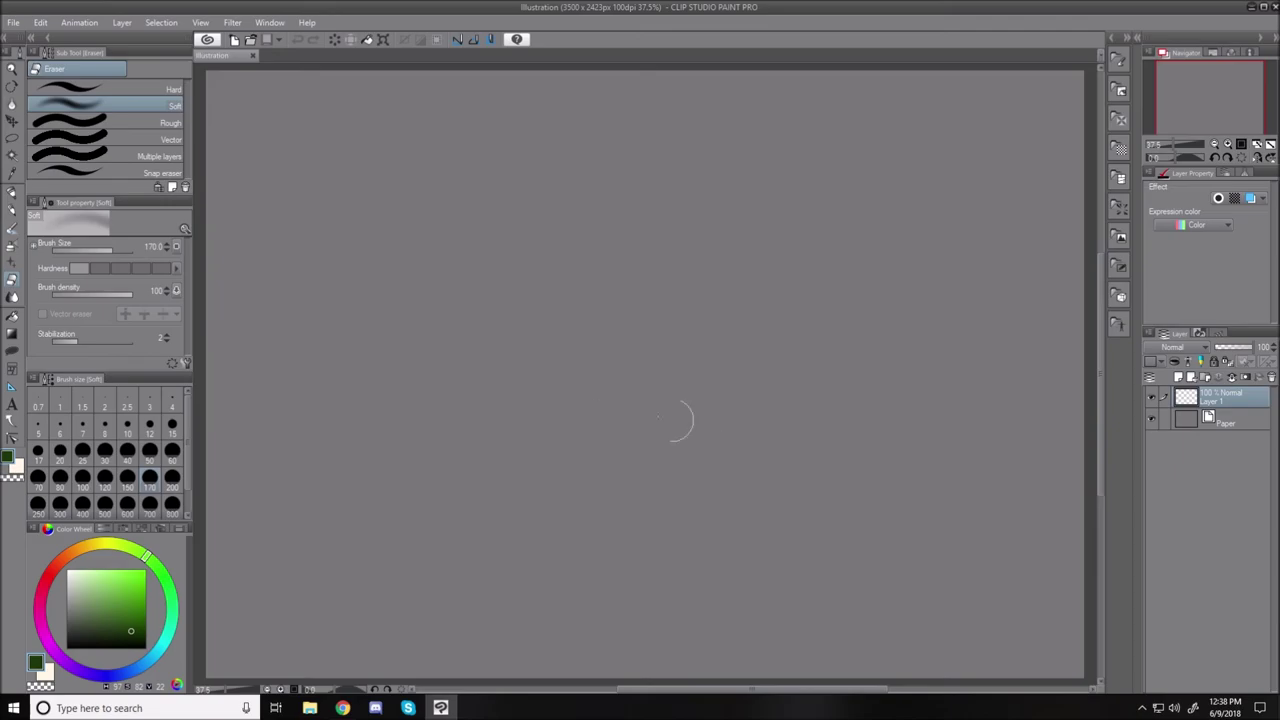
Sketch a figure's oval head, neck and curved back in black with the Darker pencil at size 15.
click(13, 209)
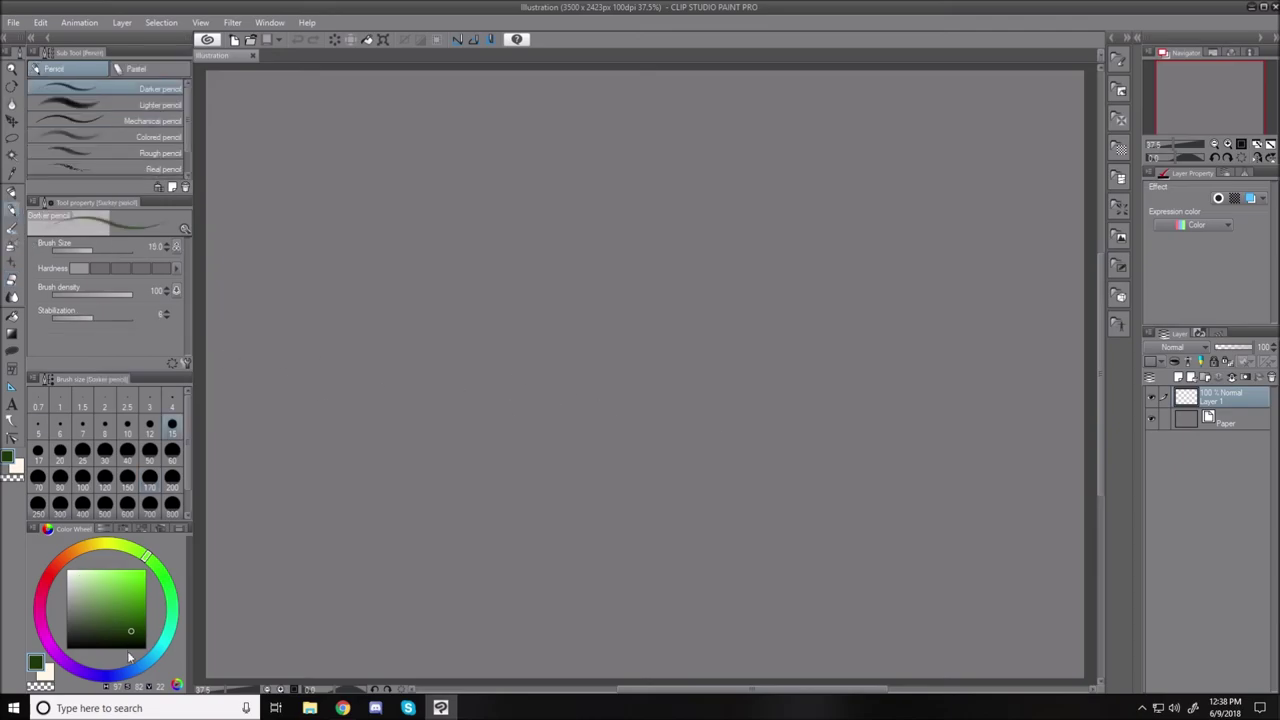
click(68, 646)
drag(479, 242, 453, 264)
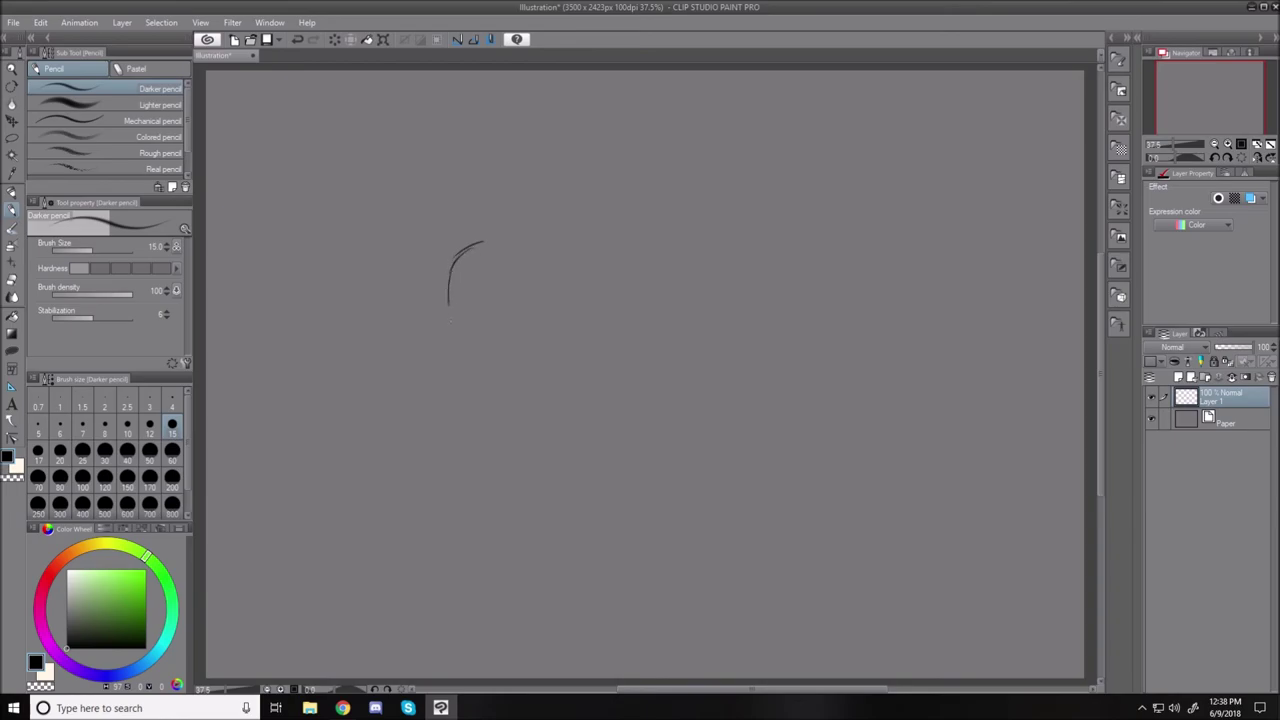
mouse_move(456, 349)
mouse_down()
mouse_move(467, 376)
mouse_move(506, 401)
mouse_up()
mouse_move(468, 253)
mouse_down()
mouse_move(516, 246)
mouse_move(546, 268)
mouse_move(553, 334)
mouse_move(553, 370)
mouse_move(519, 405)
mouse_move(490, 409)
mouse_move(474, 392)
mouse_move(566, 384)
mouse_move(539, 415)
mouse_move(597, 428)
mouse_move(617, 461)
mouse_move(579, 580)
mouse_up()
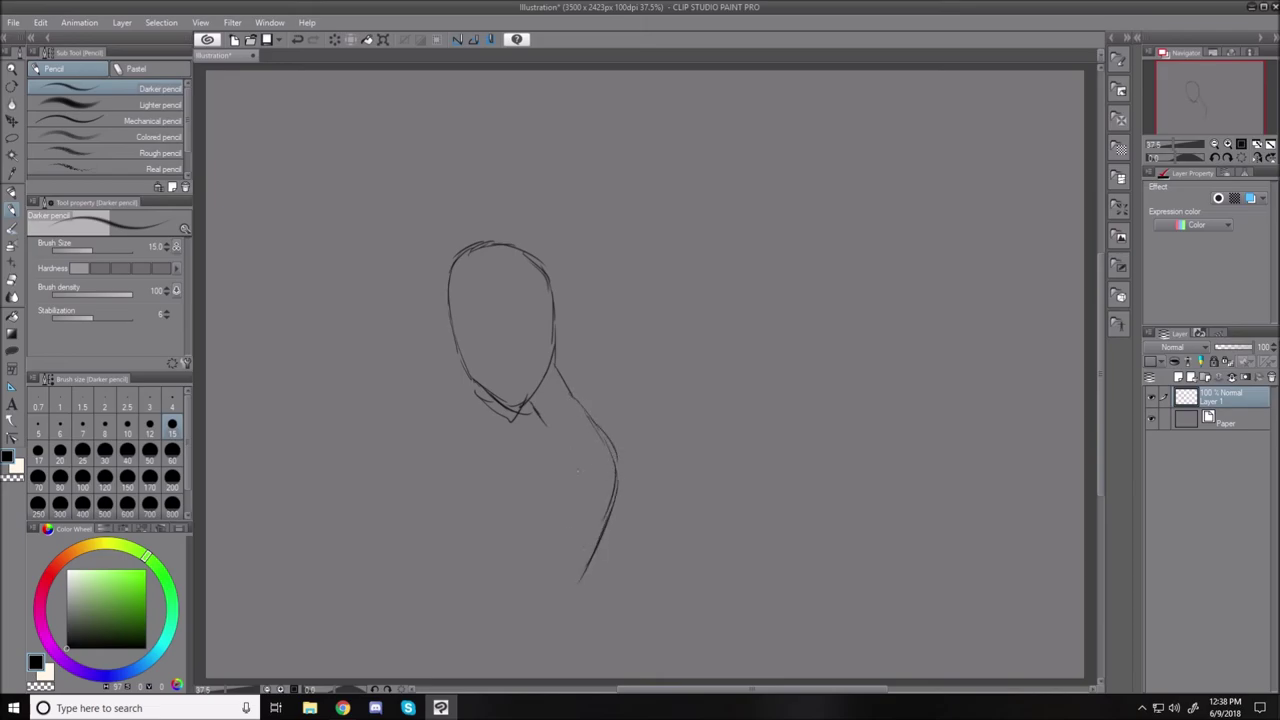
Sketch the figure's shoulder, upper arm and side of the torso below the neck.
mouse_move(572, 419)
mouse_down()
mouse_move(513, 461)
mouse_move(473, 553)
mouse_up()
mouse_move(586, 472)
mouse_down()
mouse_move(507, 569)
mouse_move(497, 607)
mouse_up()
drag(584, 562, 572, 589)
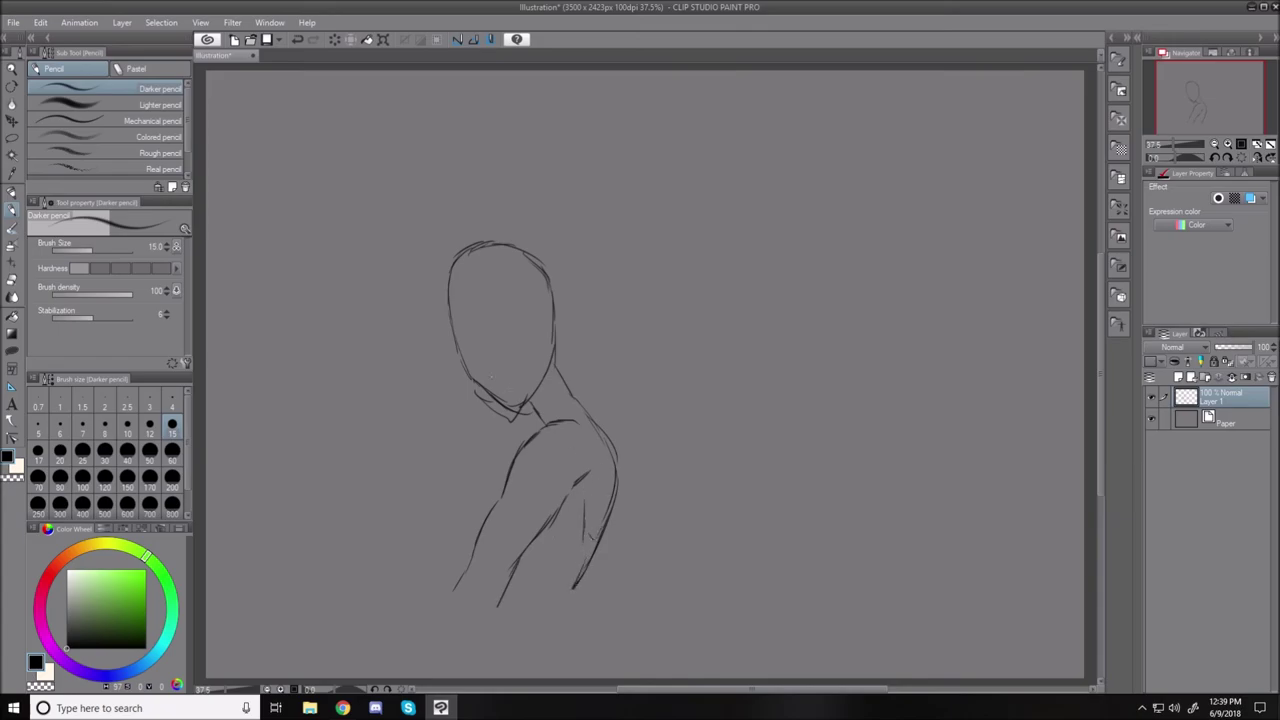
Erase the stray lines under the chin and redraw the neck and back contour more firmly.
key(e)
mouse_move(466, 397)
mouse_down()
mouse_move(503, 424)
mouse_move(471, 408)
mouse_move(458, 334)
mouse_move(466, 367)
mouse_move(512, 417)
mouse_move(545, 430)
mouse_up()
key(p)
mouse_move(560, 376)
mouse_down()
mouse_move(617, 462)
mouse_move(621, 498)
mouse_move(587, 562)
mouse_up()
drag(616, 508, 575, 594)
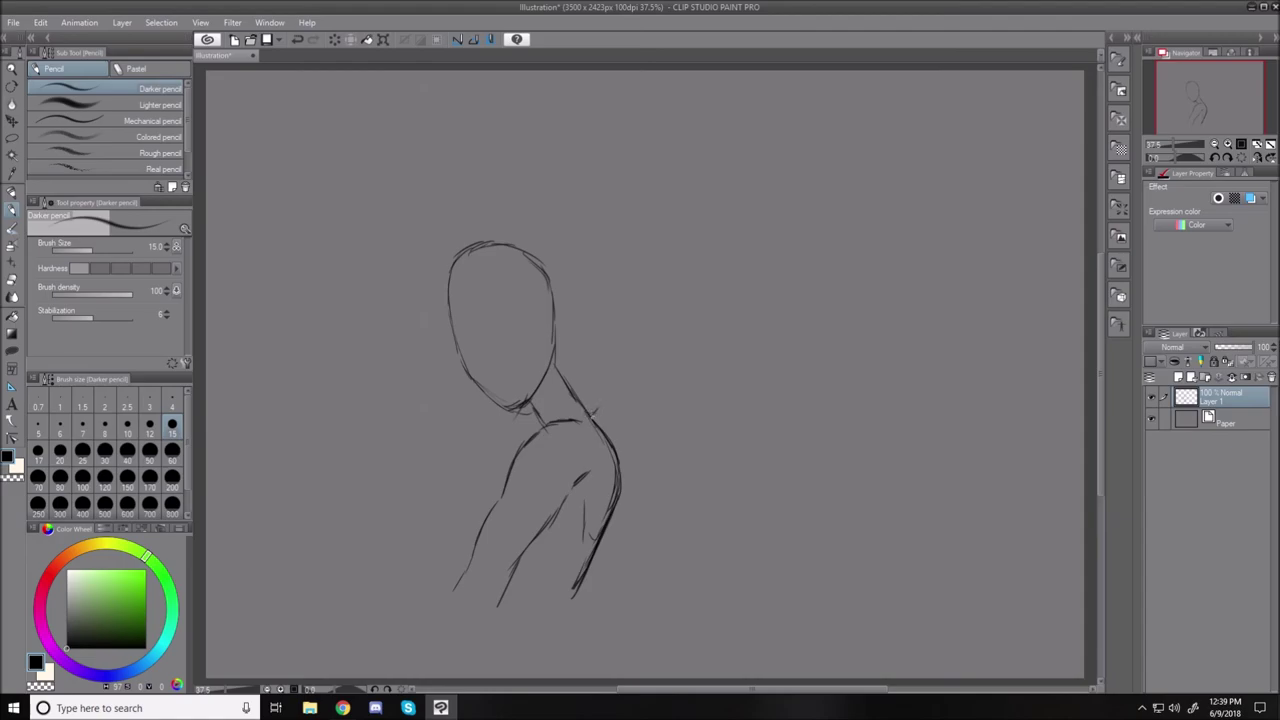
Sketch the curve behind the shoulder and two cross lines from the arm to the back.
mouse_move(565, 419)
mouse_down()
mouse_move(606, 448)
mouse_move(570, 415)
mouse_move(589, 410)
mouse_move(606, 466)
mouse_move(598, 528)
mouse_up()
drag(538, 537, 596, 506)
drag(514, 564, 604, 528)
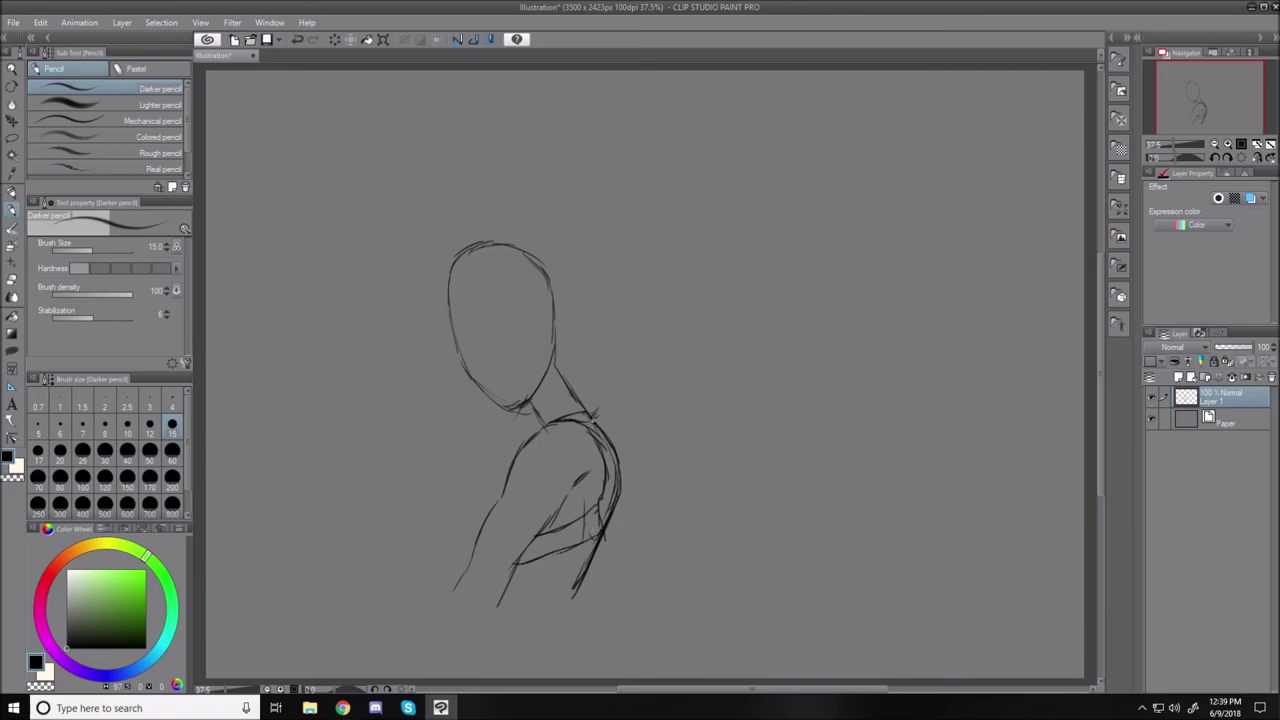
Sketch the wing's arm rising from the upper back, bending and tapering outward, with an inner contour line.
mouse_move(596, 416)
mouse_down()
mouse_move(628, 345)
mouse_move(614, 349)
mouse_move(640, 350)
mouse_move(622, 373)
mouse_move(622, 277)
mouse_move(658, 229)
mouse_move(698, 206)
mouse_move(705, 234)
mouse_move(672, 220)
mouse_move(936, 72)
mouse_up()
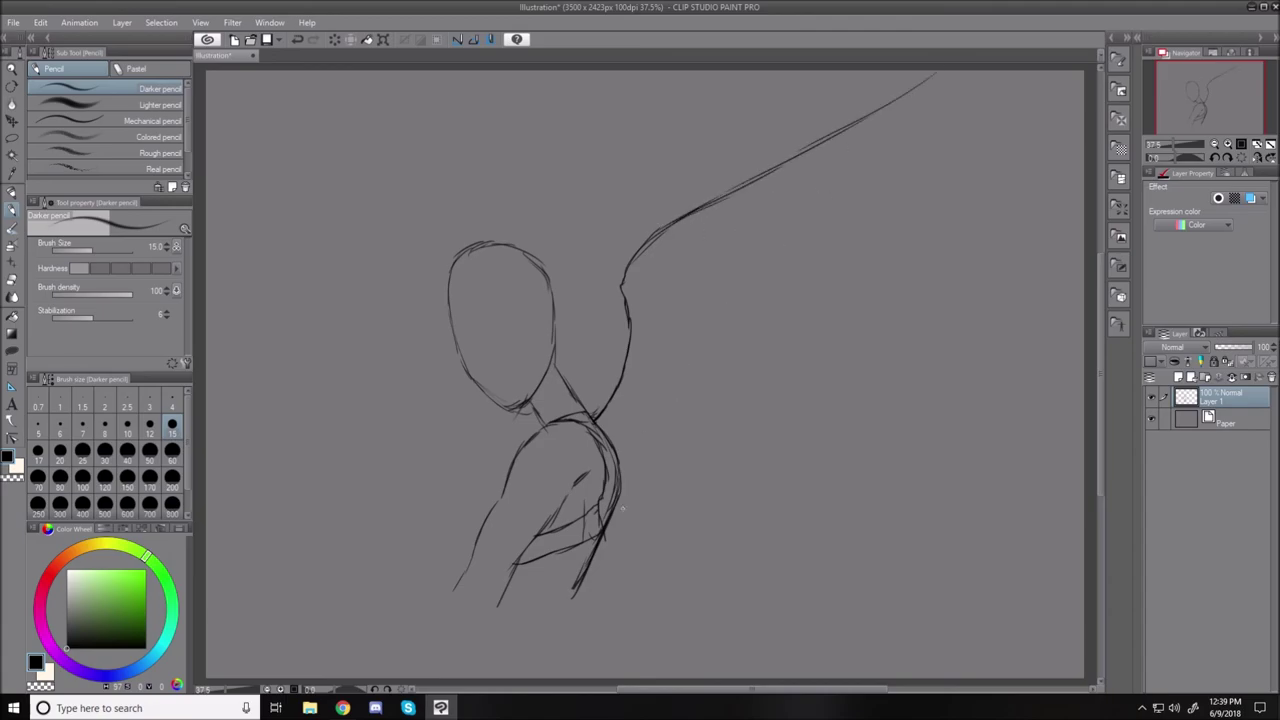
mouse_move(630, 478)
mouse_down()
mouse_move(654, 411)
mouse_move(663, 294)
mouse_move(749, 234)
mouse_move(868, 116)
mouse_up()
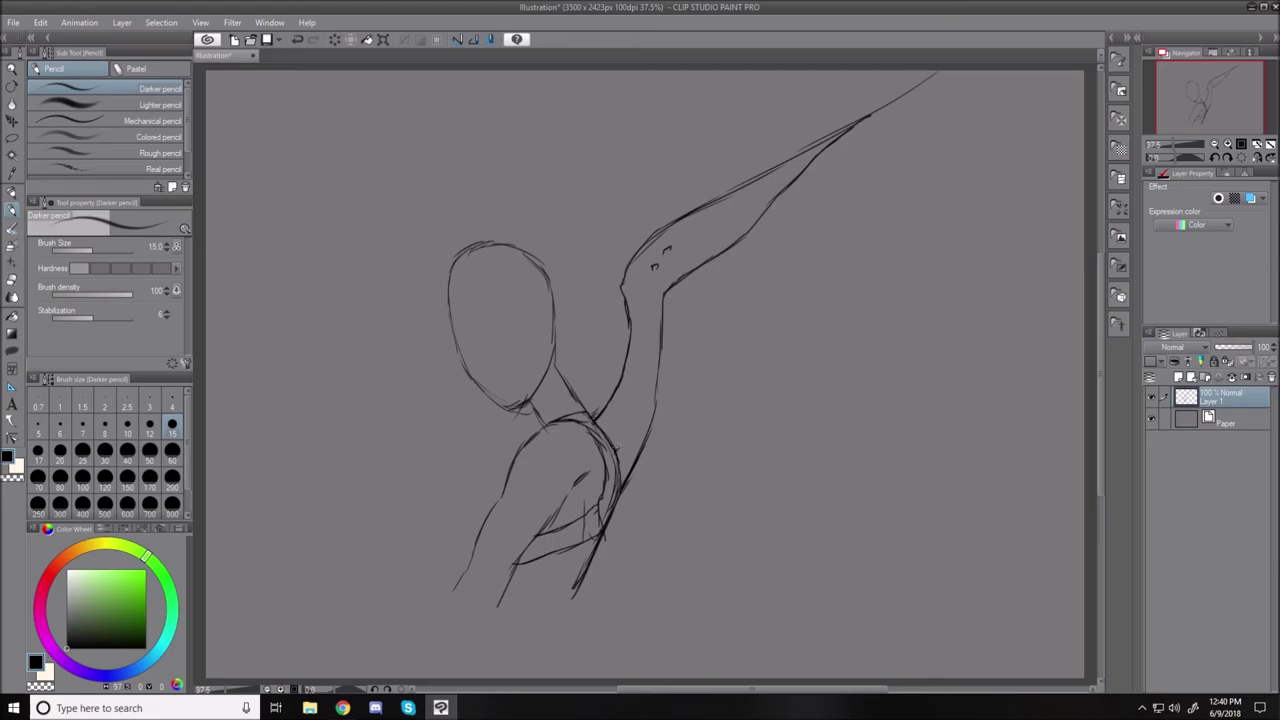
mouse_move(613, 452)
mouse_down()
mouse_move(652, 390)
mouse_move(606, 487)
mouse_up()
drag(664, 290, 812, 146)
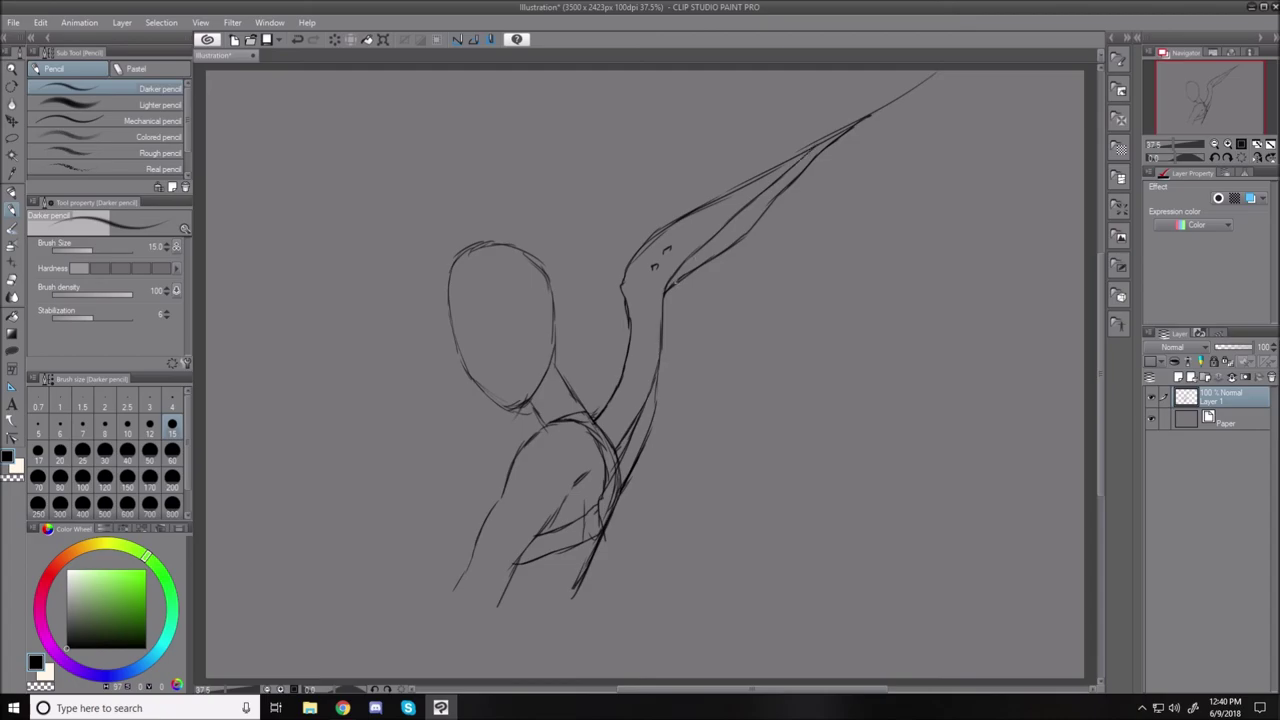
Draw the wing's three upper feathers as long pointed shapes fanning out from its outer arm.
drag(670, 286, 720, 226)
mouse_move(786, 190)
mouse_down()
mouse_move(886, 134)
mouse_move(930, 73)
mouse_move(872, 116)
mouse_up()
mouse_move(771, 200)
mouse_down()
mouse_move(918, 134)
mouse_move(866, 200)
mouse_move(734, 246)
mouse_move(878, 221)
mouse_move(855, 259)
mouse_up()
drag(844, 272, 680, 308)
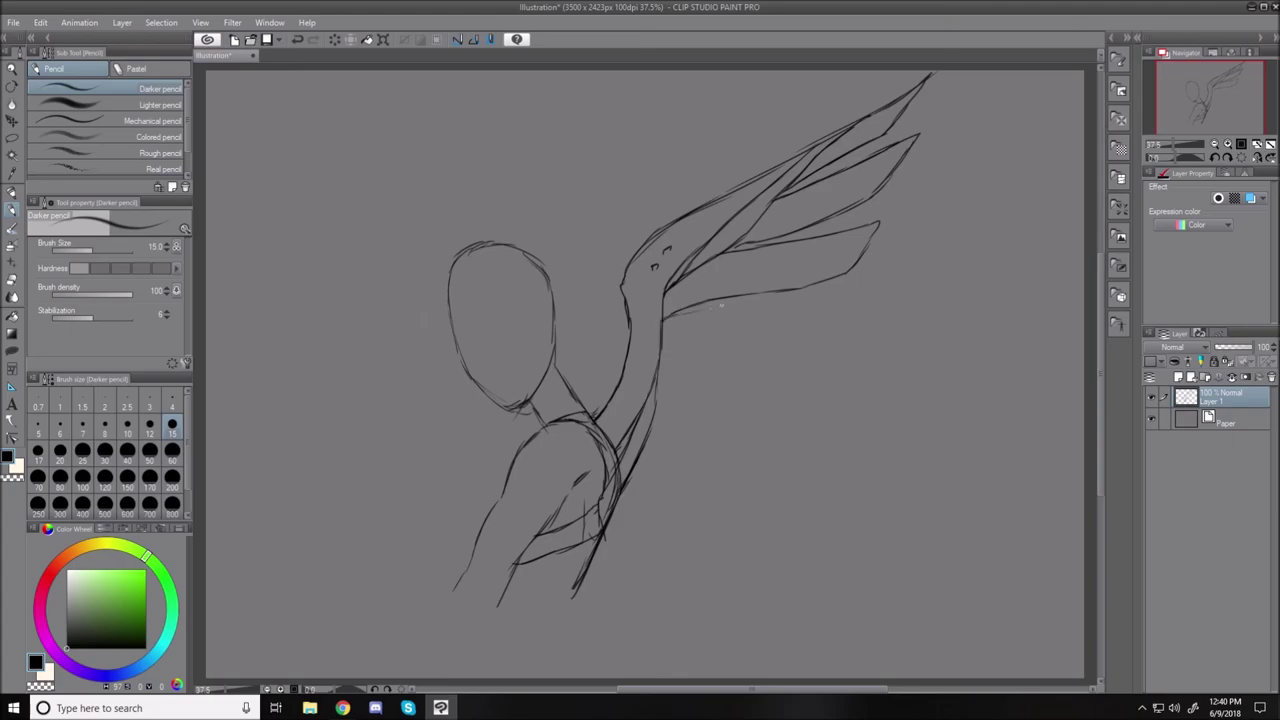
Draw the fourth and fifth feathers below the others and add overlap lines at their bases.
mouse_move(722, 305)
mouse_down()
mouse_move(860, 292)
mouse_move(834, 341)
mouse_up()
mouse_move(662, 372)
mouse_down()
mouse_move(740, 346)
mouse_move(822, 341)
mouse_up()
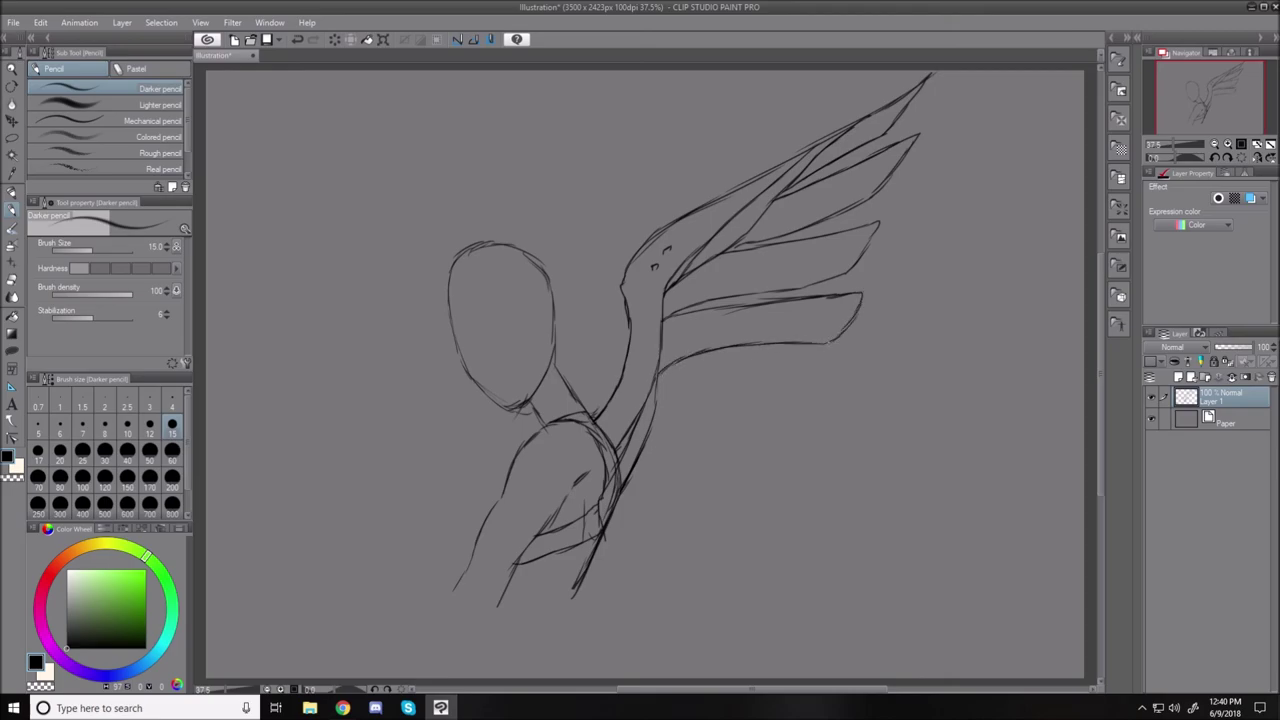
drag(660, 377, 838, 366)
mouse_move(730, 373)
mouse_down()
mouse_move(836, 368)
mouse_move(785, 420)
mouse_move(662, 434)
mouse_up()
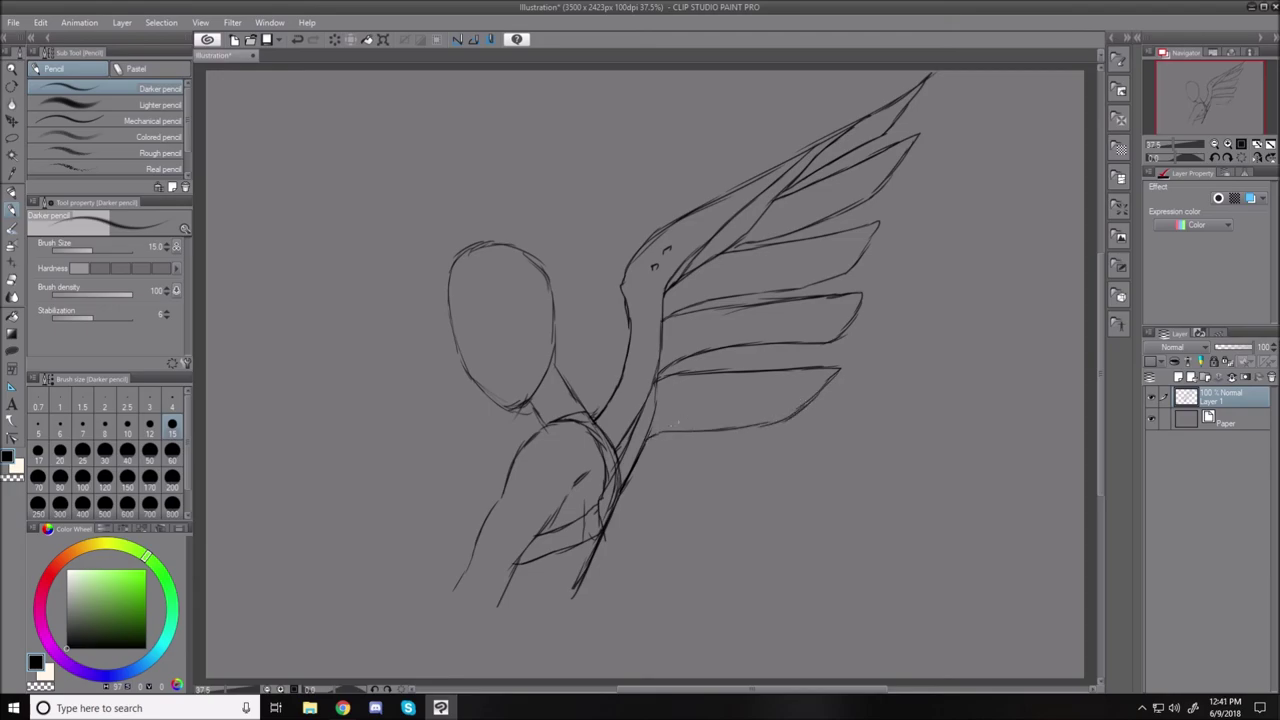
mouse_move(656, 424)
mouse_down()
mouse_move(680, 400)
mouse_move(768, 371)
mouse_move(656, 430)
mouse_up()
mouse_move(660, 357)
mouse_down()
mouse_move(746, 309)
mouse_move(735, 331)
mouse_move(751, 313)
mouse_move(737, 313)
mouse_move(782, 305)
mouse_move(674, 360)
mouse_up()
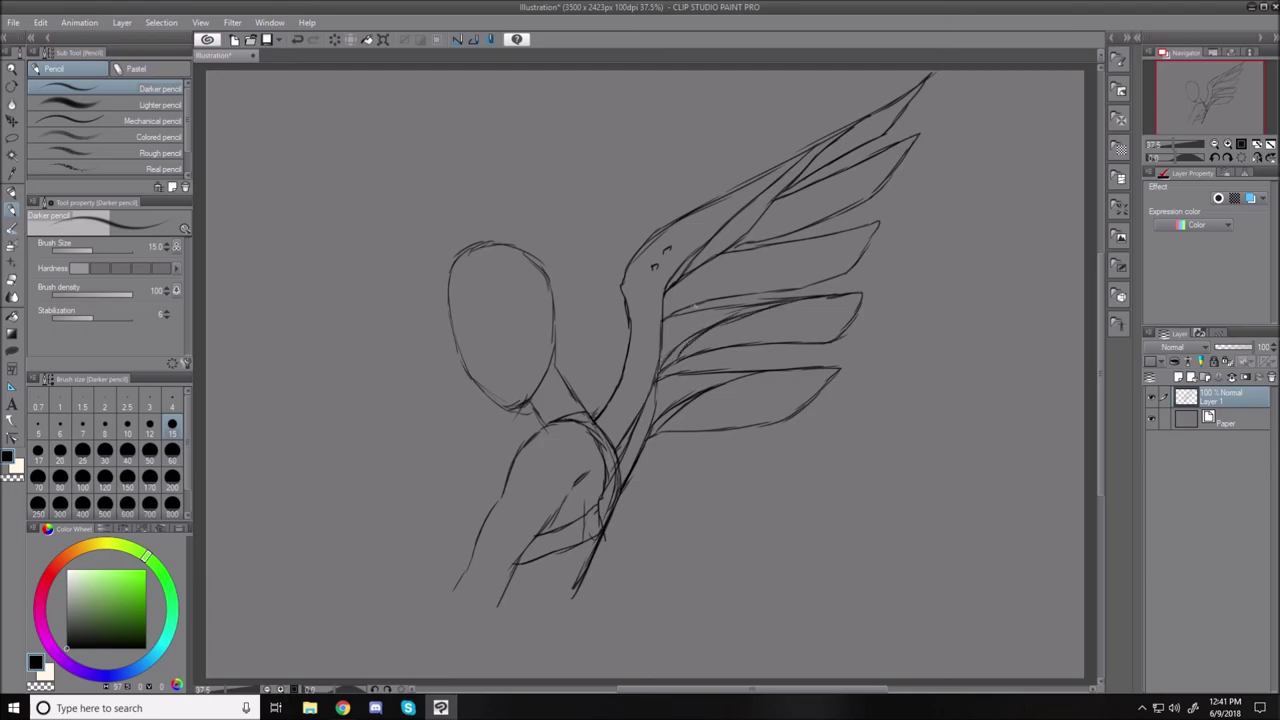
Add curved overlap lines along the bases of the wing's upper three feathers.
drag(700, 294, 818, 237)
drag(700, 302, 742, 270)
mouse_move(775, 214)
mouse_down()
mouse_move(872, 157)
mouse_move(802, 195)
mouse_move(760, 240)
mouse_up()
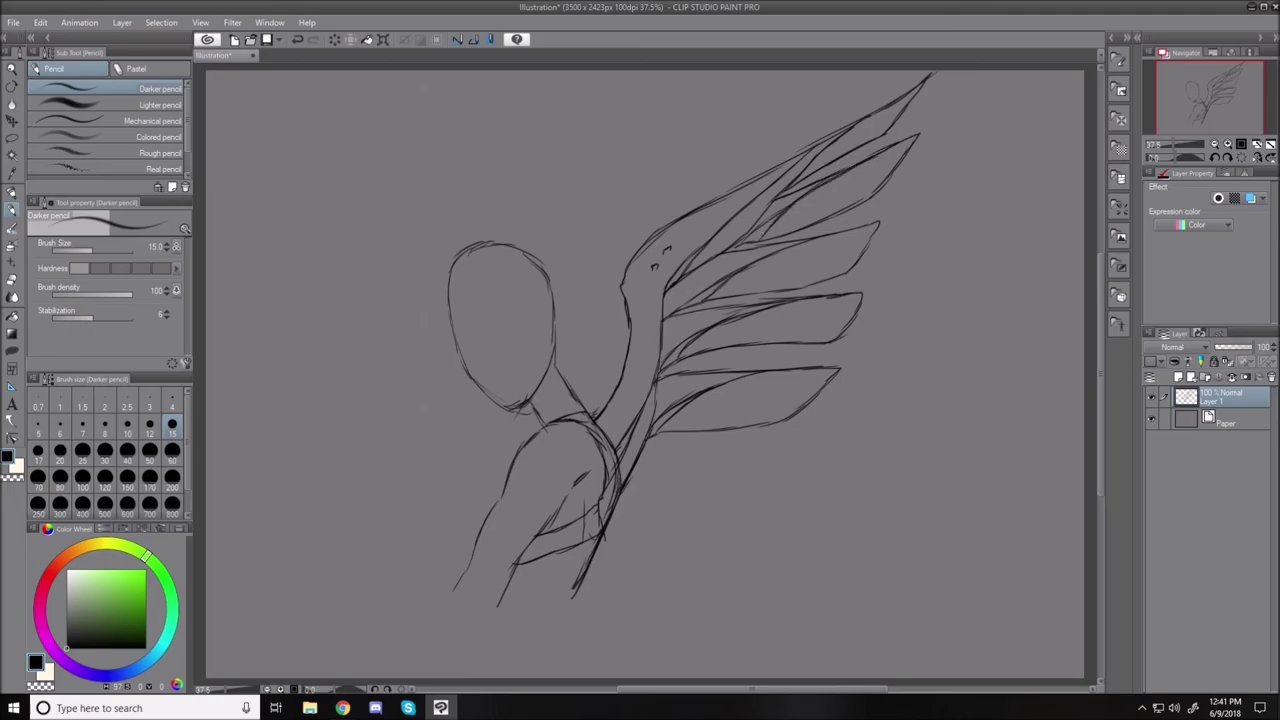
drag(802, 180, 868, 118)
Try a curved mark near the fourth feather's tip, switch to the G-pen and erase the mark.
mouse_move(800, 330)
mouse_down()
mouse_move(820, 322)
mouse_move(810, 308)
mouse_up()
click(13, 191)
click(76, 70)
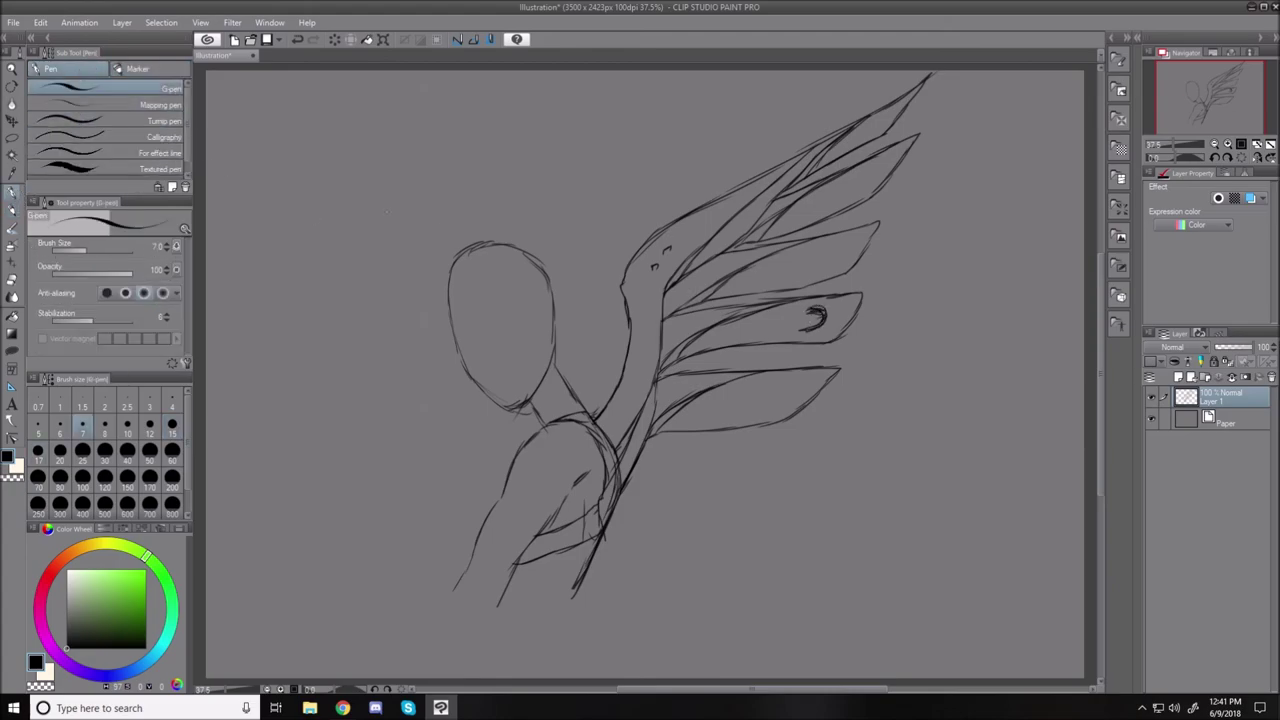
key(e)
drag(814, 312, 823, 314)
Set the G-pen to size 15 and draw a bold X-shaped marking near each of the five feather tips.
key(p)
key(bracketleft)
key(bracketleft)
key(bracketleft)
key(bracketright)
key(bracketright)
key(bracketright)
key(bracketright)
key(bracketright)
key(bracketright)
key(bracketright)
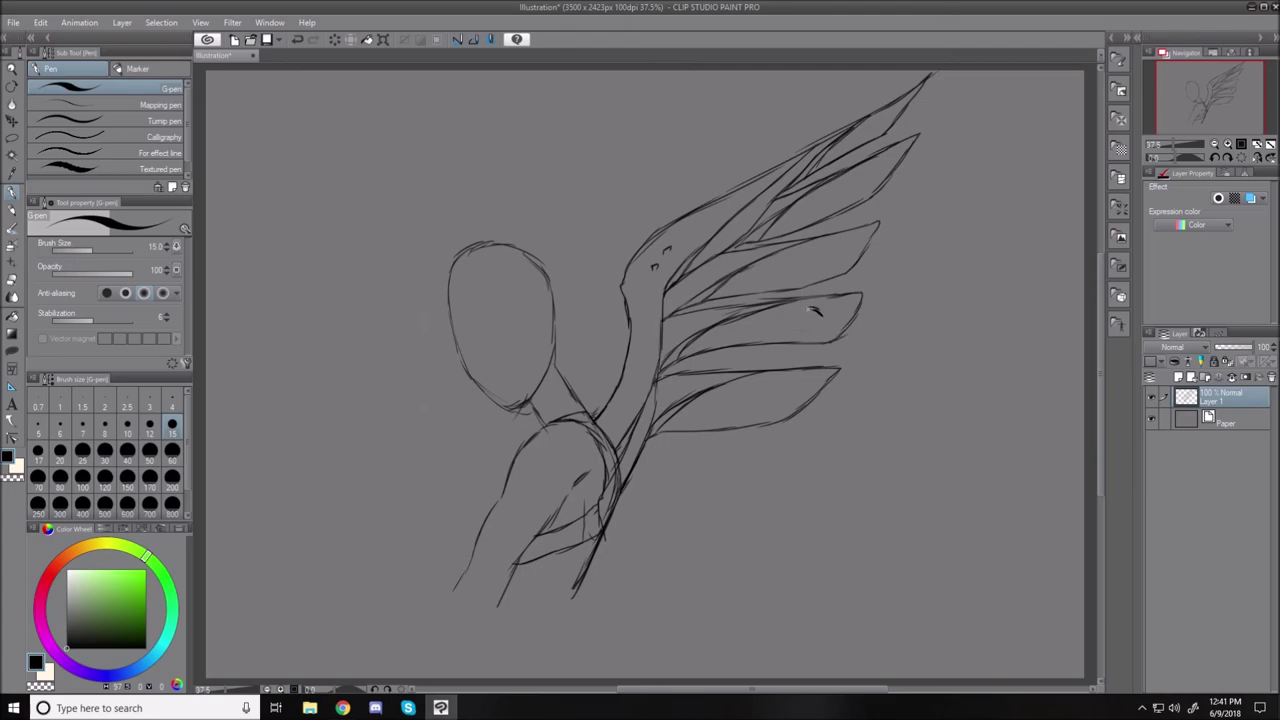
mouse_move(805, 331)
mouse_down()
mouse_move(839, 309)
mouse_move(838, 323)
mouse_up()
drag(817, 250, 827, 263)
drag(827, 262, 845, 256)
mouse_move(844, 177)
mouse_down()
mouse_move(836, 194)
mouse_move(856, 177)
mouse_up()
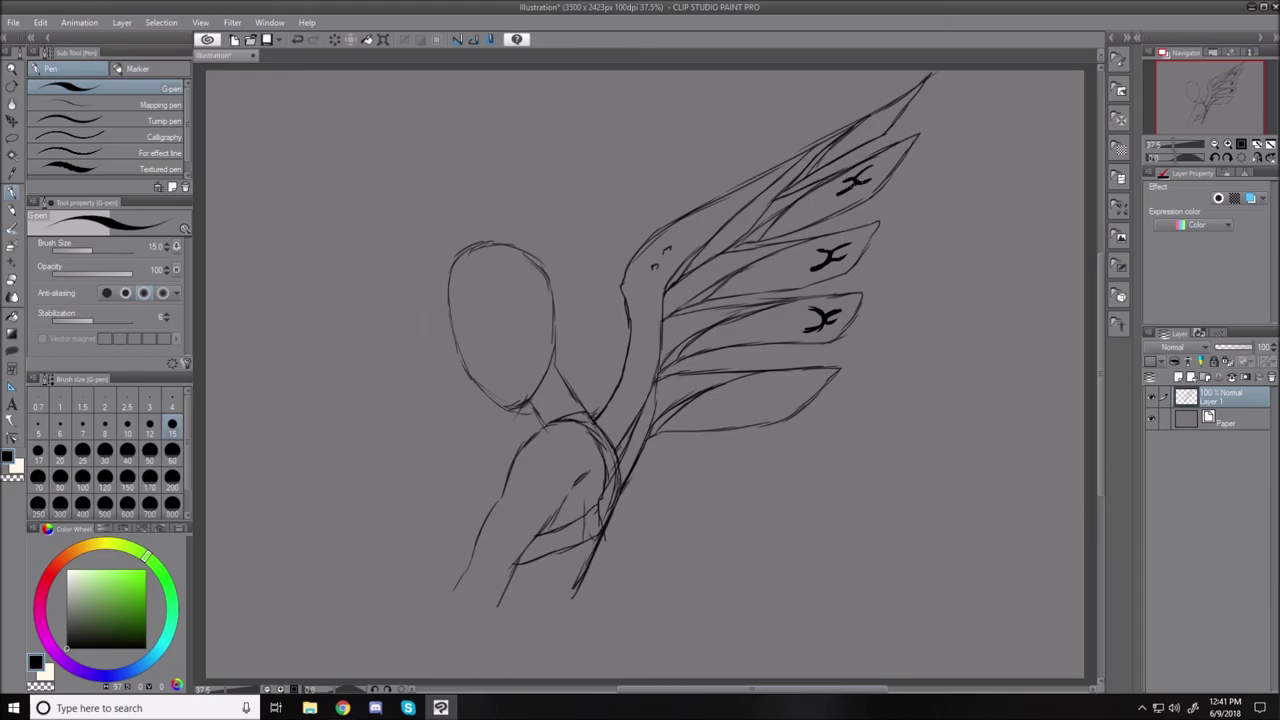
drag(865, 122, 872, 133)
drag(867, 129, 872, 127)
mouse_move(754, 386)
mouse_down()
mouse_move(778, 387)
mouse_move(744, 411)
mouse_move(808, 380)
mouse_up()
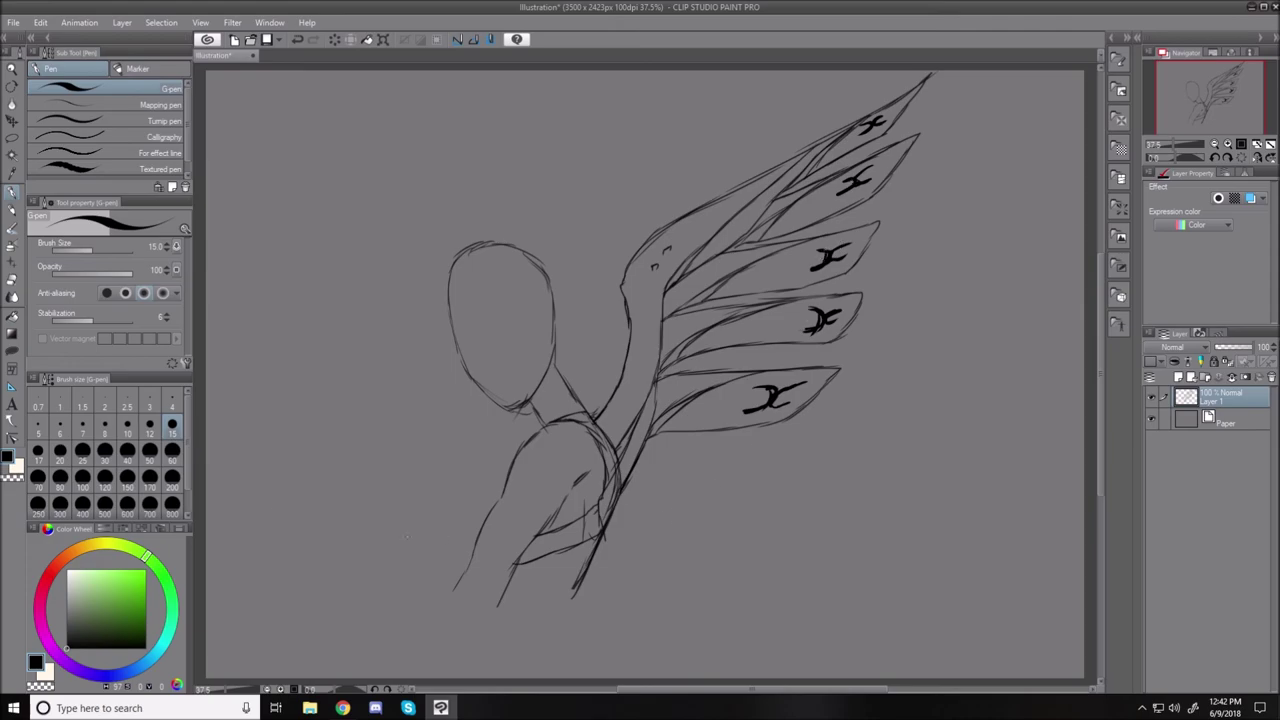
Sketch a small rounded lobe with a hatched lower edge beneath the wing base using the Darker pencil.
click(12, 209)
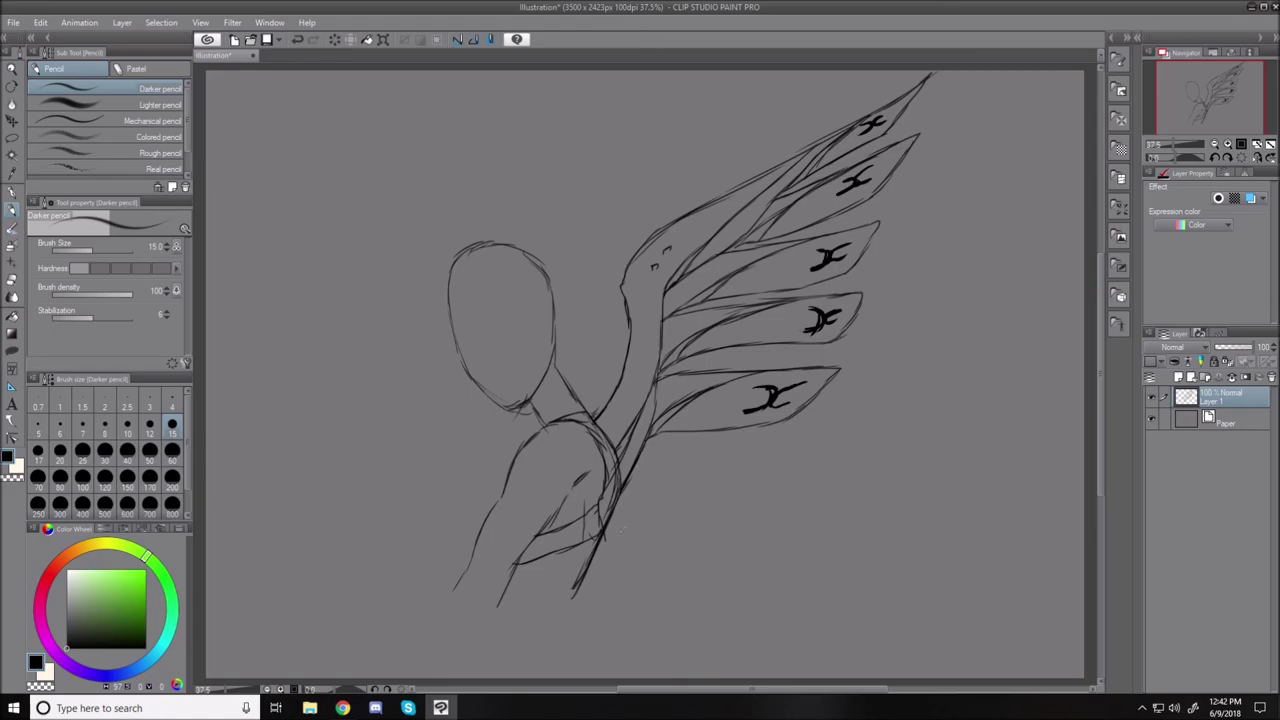
mouse_move(593, 548)
mouse_down()
mouse_move(650, 505)
mouse_move(663, 443)
mouse_move(662, 490)
mouse_move(604, 532)
mouse_move(626, 532)
mouse_move(657, 497)
mouse_move(634, 530)
mouse_move(621, 527)
mouse_up()
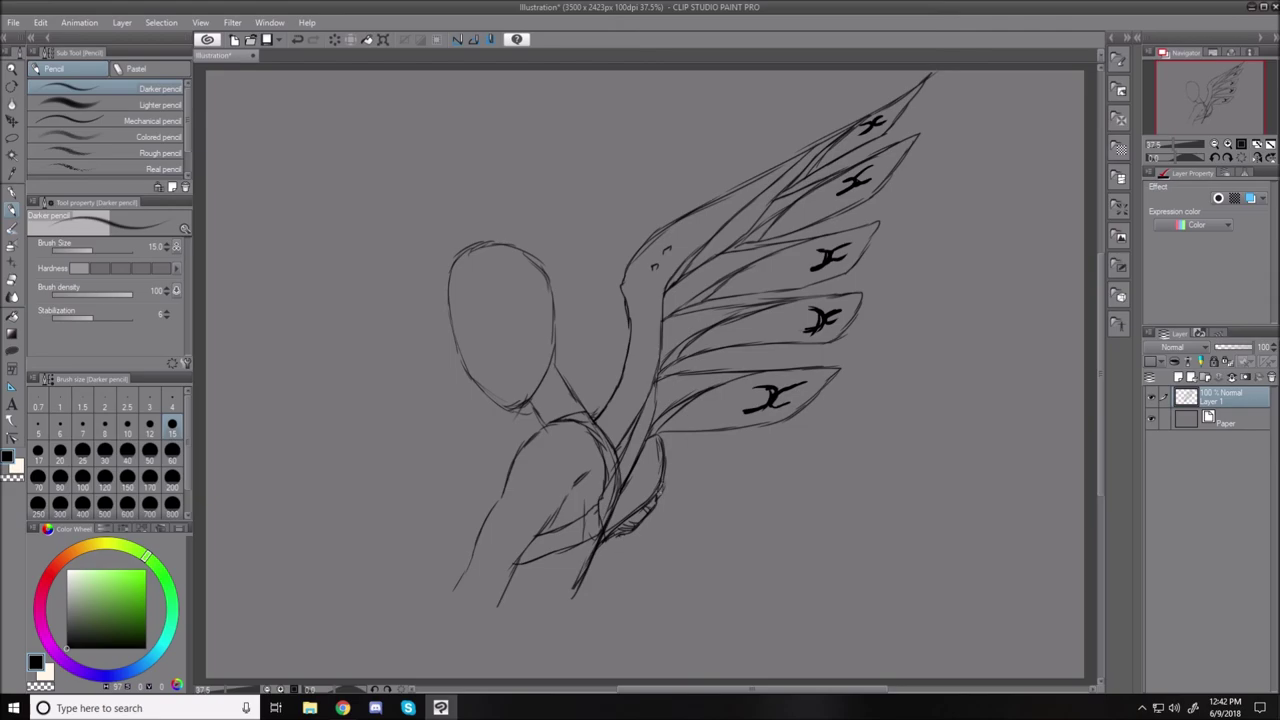
drag(660, 501, 610, 543)
Add a new layer beneath the sketch and choose a dark grey-blue, H 224, S 22, V 37.
click(1179, 377)
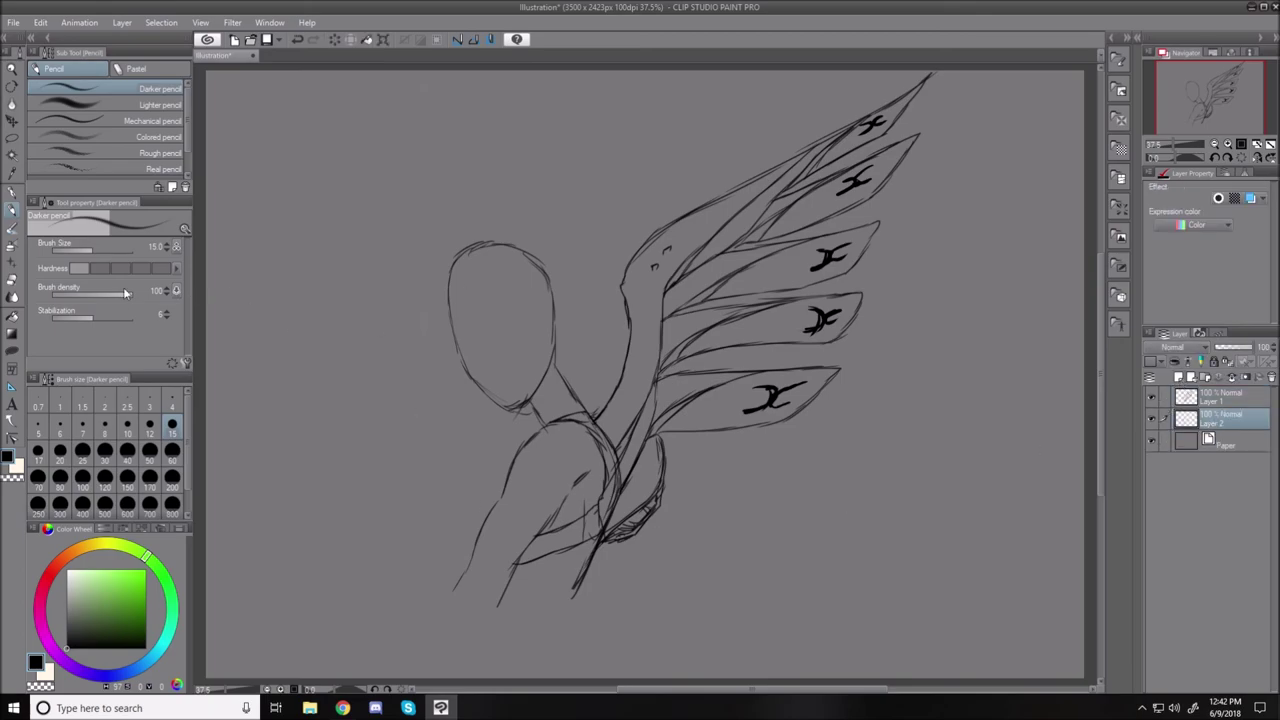
click(124, 670)
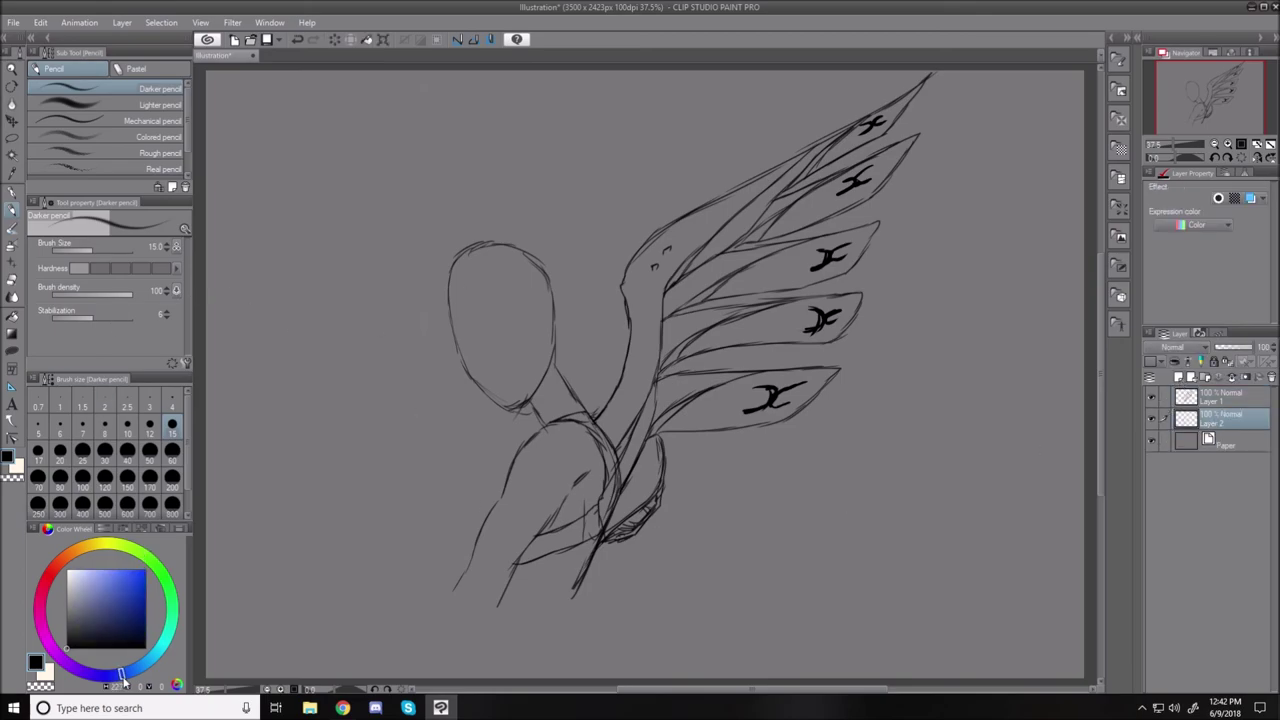
click(82, 621)
drag(82, 621, 84, 619)
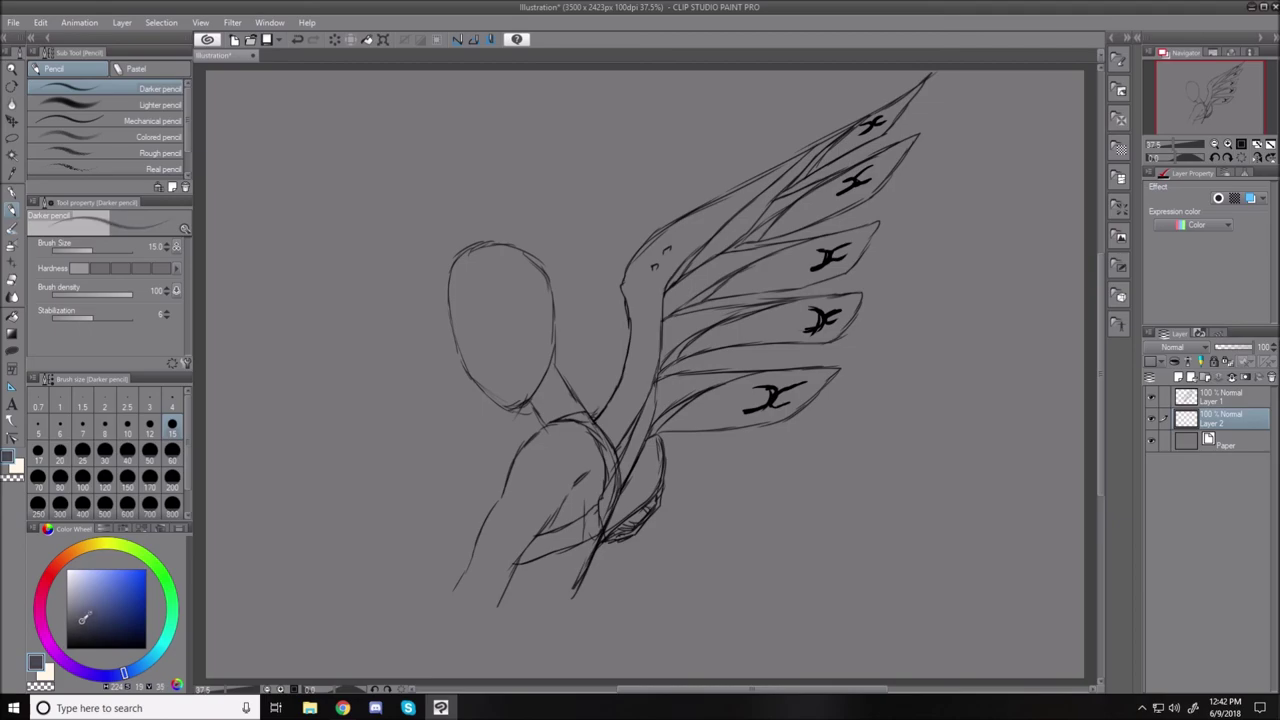
Lasso around the whole wing and its lower lobe, fill the selection with the grey-blue, and deselect.
click(12, 137)
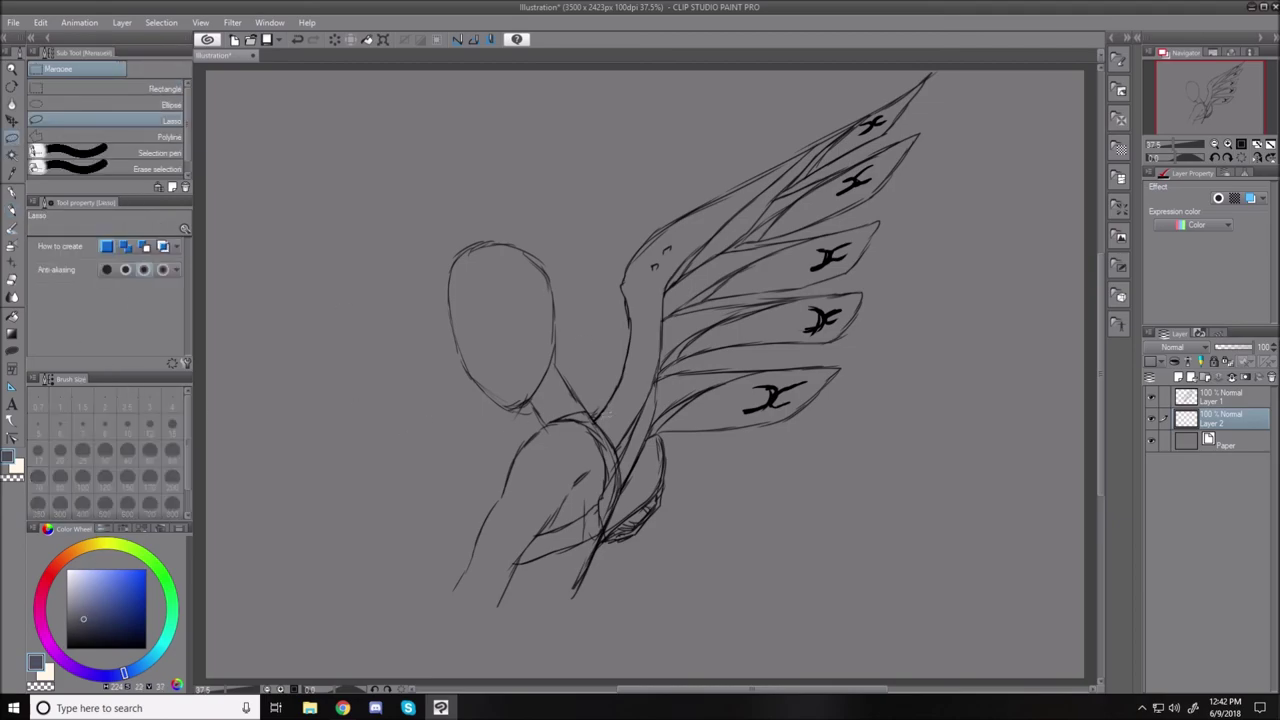
drag(607, 406, 627, 376)
mouse_move(630, 264)
mouse_down()
mouse_move(720, 192)
mouse_move(926, 82)
mouse_move(856, 146)
mouse_move(792, 172)
mouse_move(858, 166)
mouse_move(916, 136)
mouse_move(868, 196)
mouse_move(764, 236)
mouse_move(880, 222)
mouse_move(836, 276)
mouse_move(740, 292)
mouse_move(860, 290)
mouse_move(834, 340)
mouse_move(726, 346)
mouse_move(660, 368)
mouse_move(846, 366)
mouse_move(772, 420)
mouse_move(654, 440)
mouse_move(664, 482)
mouse_move(644, 522)
mouse_move(606, 540)
mouse_move(606, 430)
mouse_up()
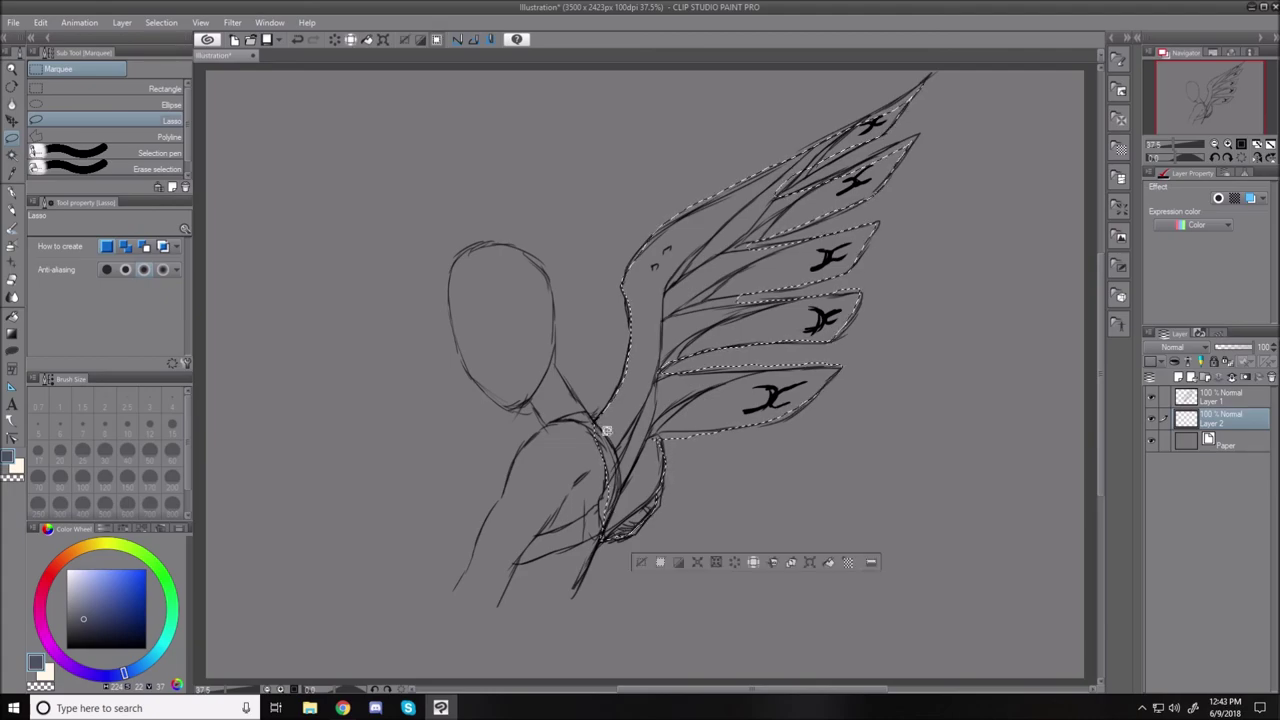
key(alt+BackSpace)
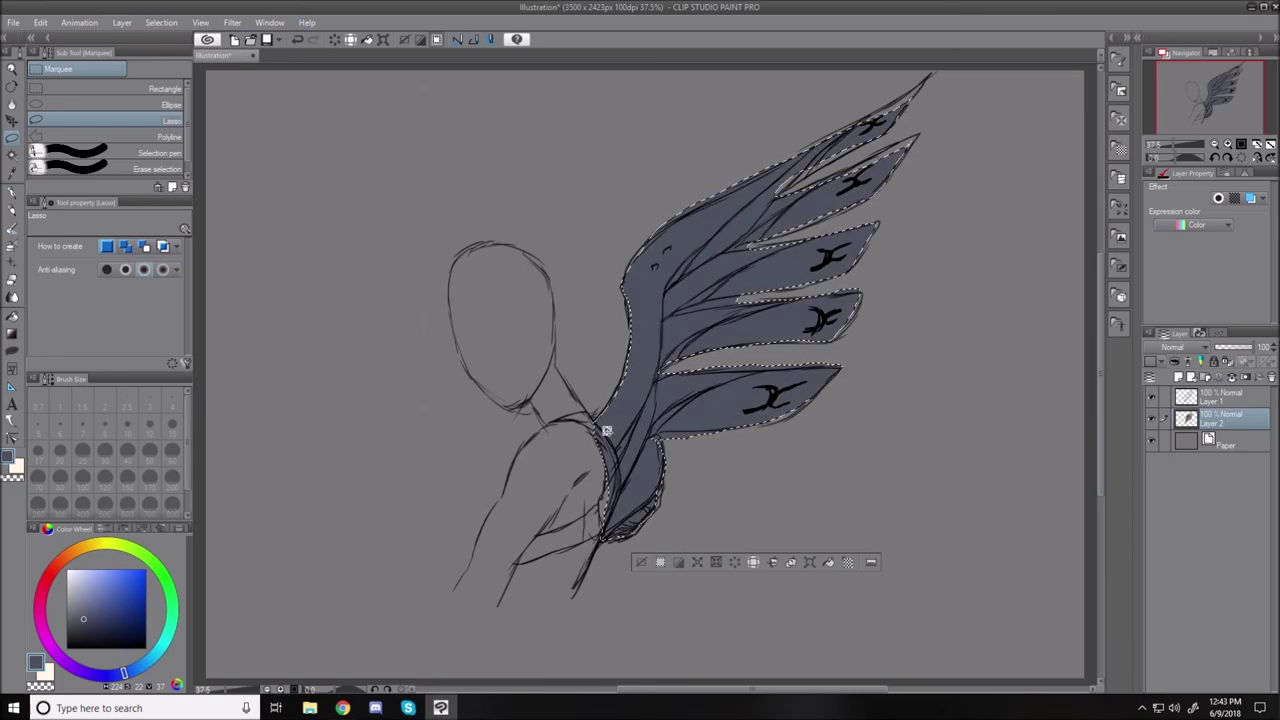
click(642, 562)
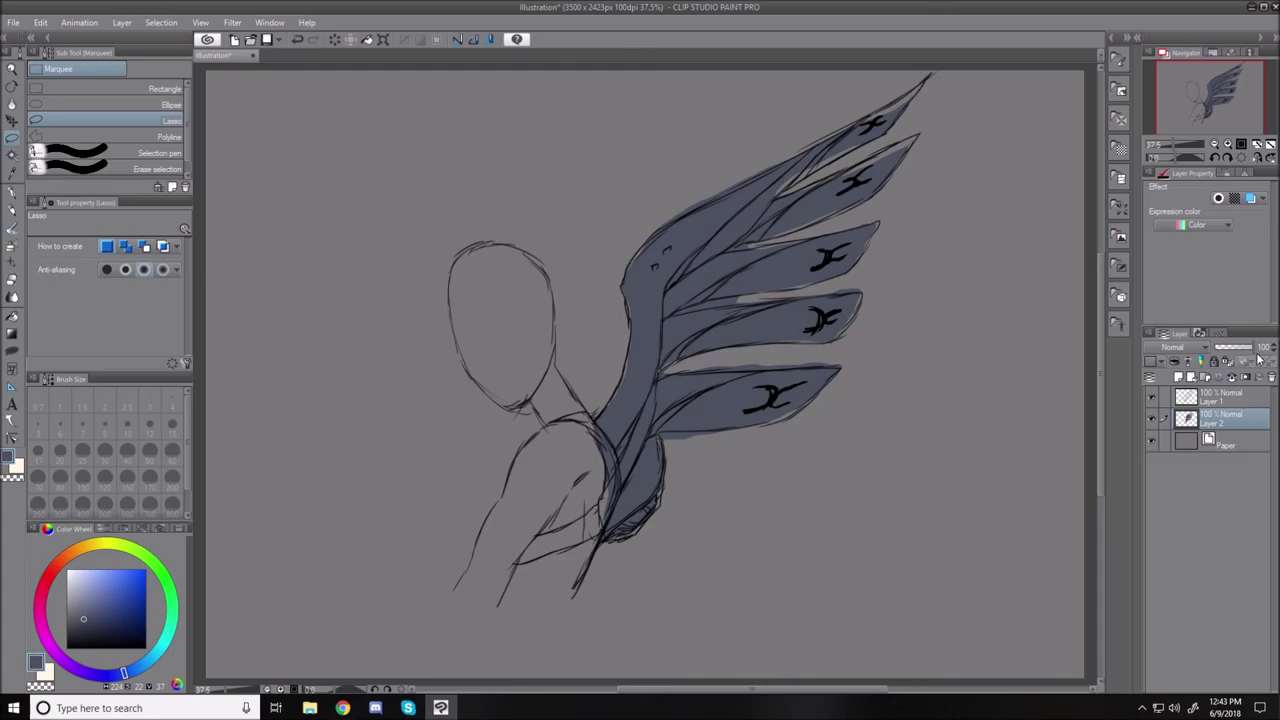
Lock the fill layer's transparent pixels and airbrush a lighter blue along the wing's leading edge with Soft at size 80.
click(1237, 365)
click(87, 598)
click(11, 245)
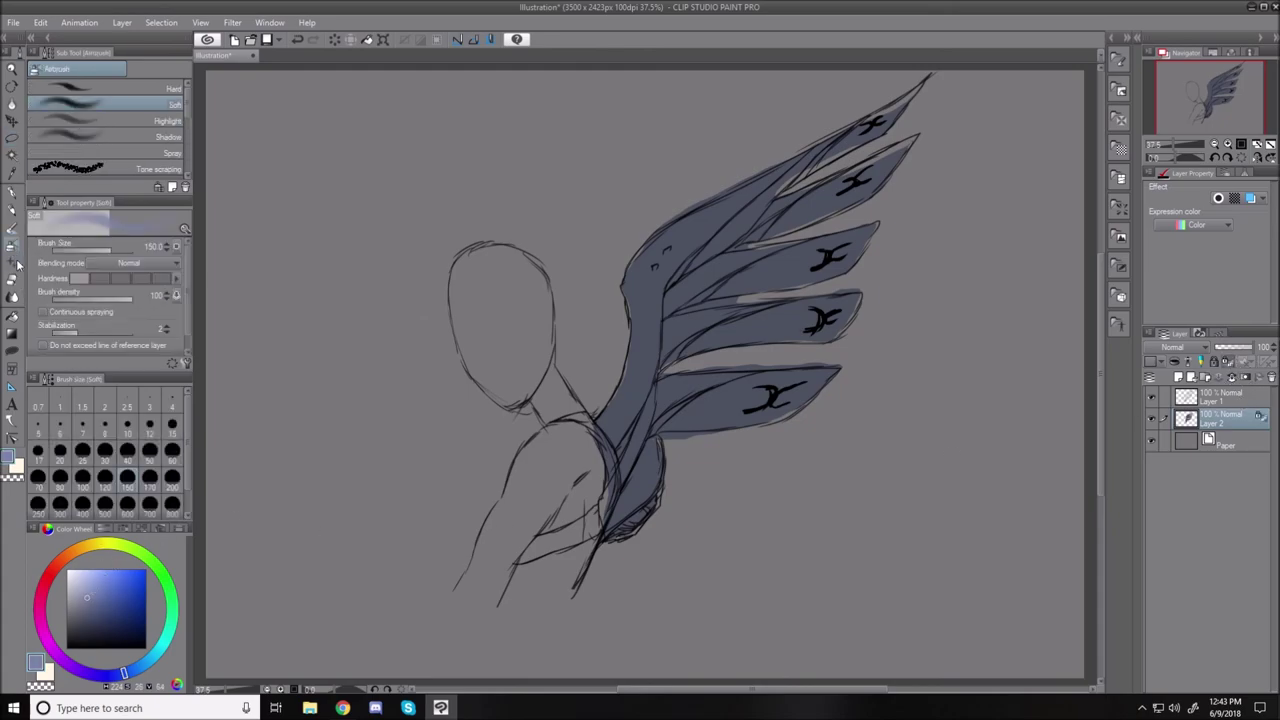
key(bracketleft)
key(bracketleft)
key(bracketleft)
mouse_move(634, 256)
mouse_down()
mouse_move(659, 224)
mouse_move(805, 139)
mouse_move(628, 274)
mouse_up()
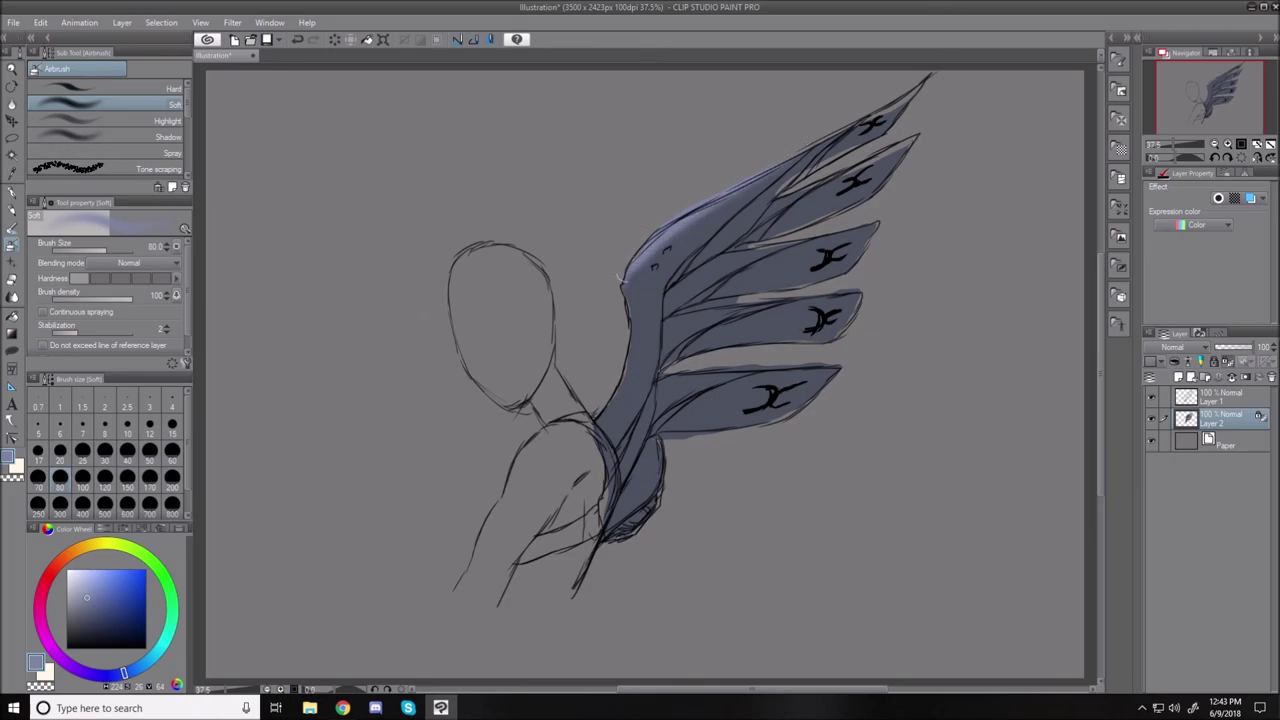
drag(626, 338, 580, 427)
drag(618, 378, 578, 433)
Reduce the Soft airbrush to size 12 and highlight the small marks near the wing's bend.
key(bracketleft)
key(bracketleft)
key(bracketleft)
key(bracketleft)
key(bracketleft)
key(bracketleft)
key(bracketleft)
key(bracketleft)
key(bracketleft)
key(bracketleft)
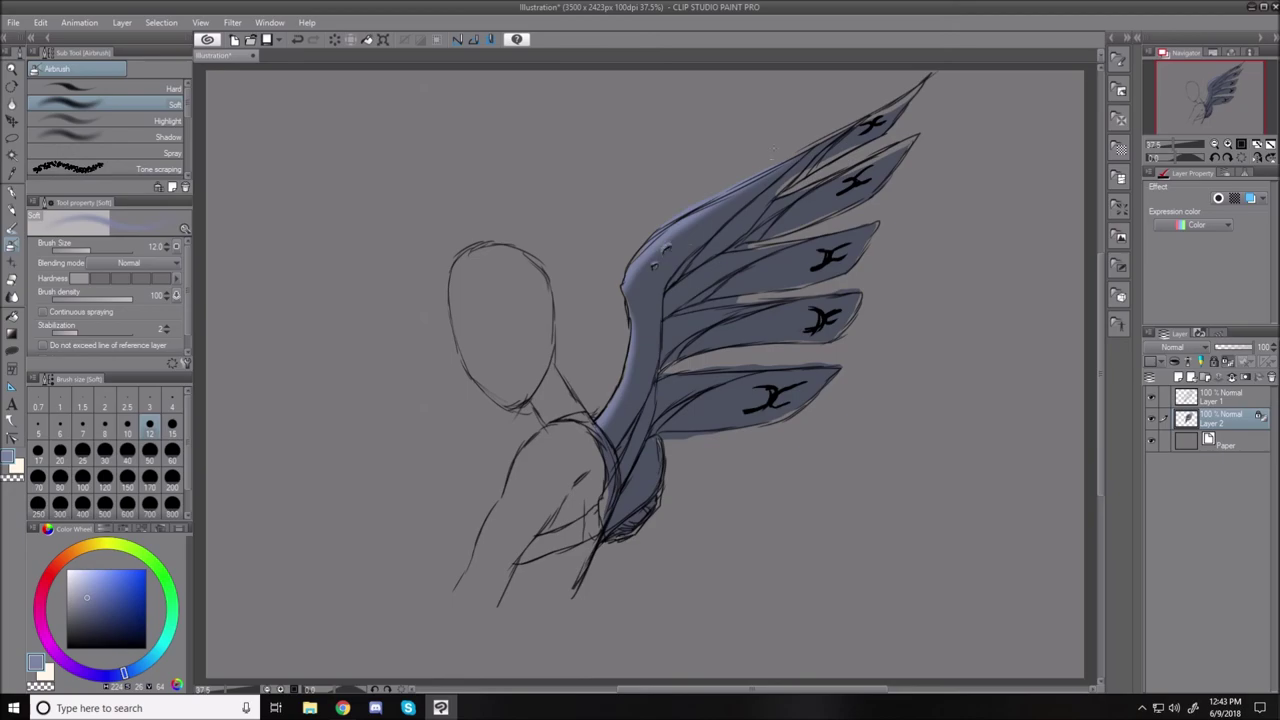
Set the Soft airbrush to size 40 and paint lighter blue highlights on the wing's three upper feathers.
key(bracketright)
key(bracketright)
key(bracketright)
key(bracketright)
key(bracketright)
key(bracketright)
key(bracketright)
key(bracketleft)
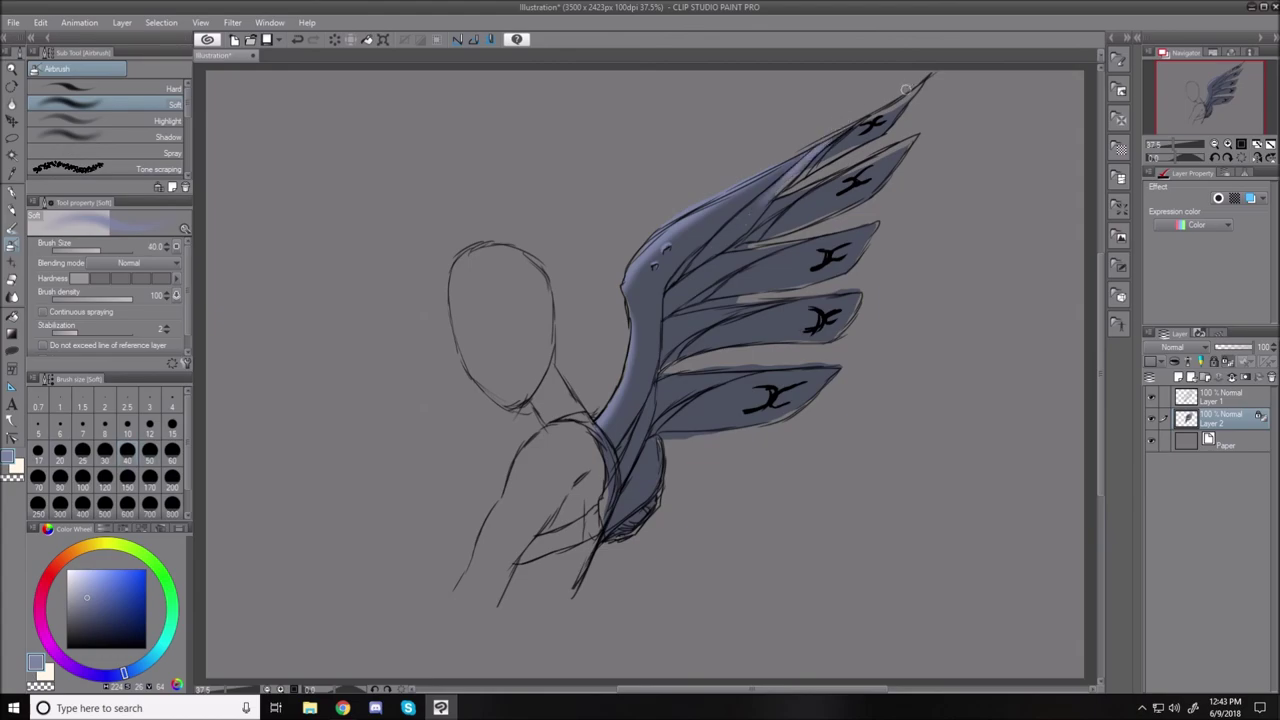
mouse_move(906, 103)
mouse_down()
mouse_move(860, 125)
mouse_move(890, 156)
mouse_move(796, 212)
mouse_move(778, 198)
mouse_up()
drag(872, 226, 748, 272)
Enlarge the Soft airbrush to size 100 and above and paint lighter blue highlights across the wing's feathers down to the lowest one.
key(bracketright)
key(bracketright)
key(bracketright)
key(bracketright)
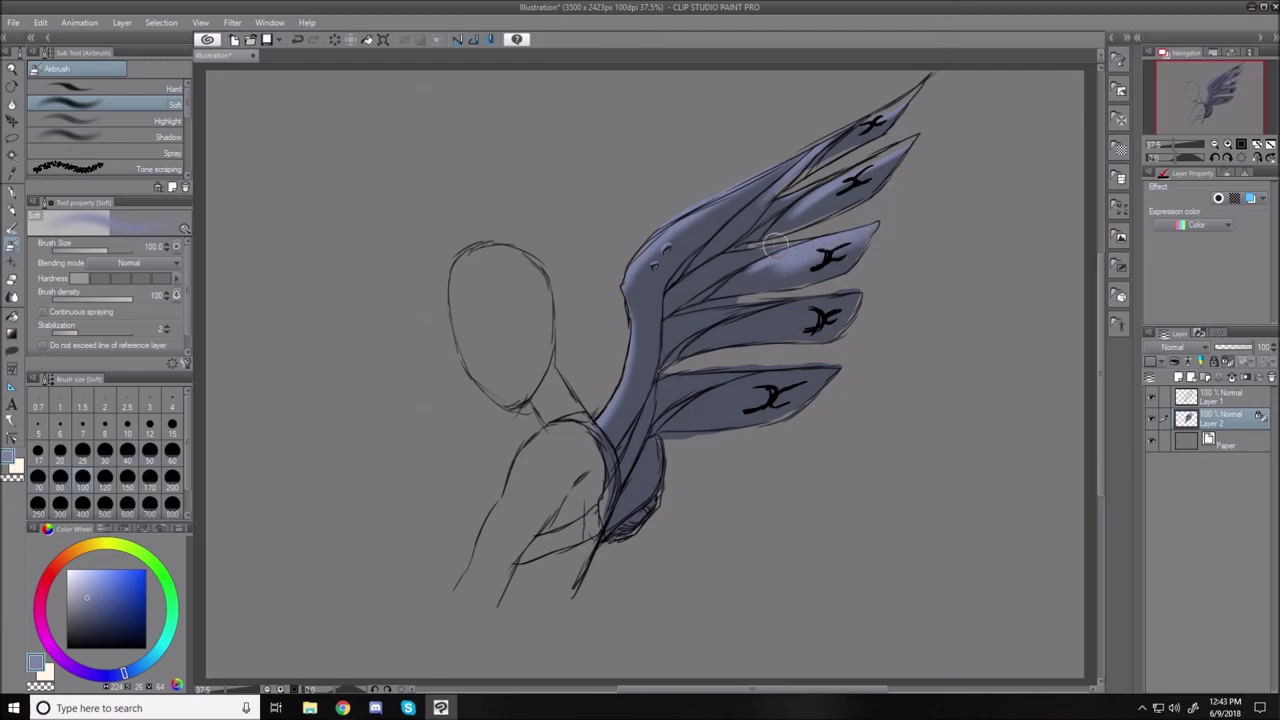
mouse_move(765, 243)
mouse_down()
mouse_move(734, 250)
mouse_move(759, 297)
mouse_move(787, 313)
mouse_move(724, 311)
mouse_move(753, 301)
mouse_move(677, 337)
mouse_up()
key(bracketright)
key(bracketright)
key(bracketright)
mouse_move(856, 300)
mouse_down()
mouse_move(812, 301)
mouse_move(770, 329)
mouse_move(790, 320)
mouse_up()
mouse_move(849, 371)
mouse_down()
mouse_move(717, 404)
mouse_move(665, 398)
mouse_move(628, 469)
mouse_move(655, 461)
mouse_up()
Reduce the Soft airbrush to size 60 and highlight the lobe at the wing's base.
key(bracketleft)
key(bracketleft)
key(bracketleft)
key(bracketleft)
key(bracketleft)
key(bracketright)
key(bracketright)
key(bracketright)
key(bracketleft)
mouse_move(646, 452)
mouse_down()
mouse_move(646, 498)
mouse_move(625, 520)
mouse_up()
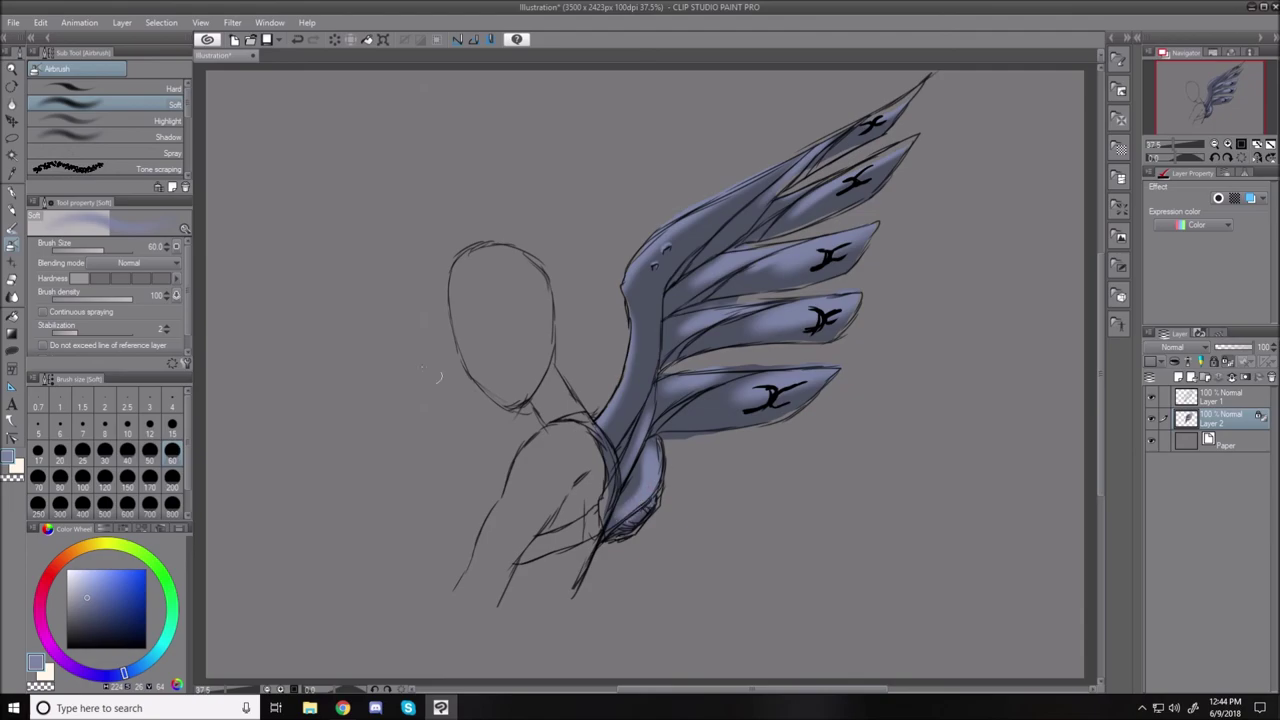
Set the Soft airbrush to size 120 and lighten the wing's upper arm and bend with broad strokes.
click(105, 478)
drag(744, 166, 659, 268)
drag(773, 140, 685, 240)
drag(735, 171, 620, 296)
Choose a paler blue and highlight the ridge along the wing's upper arm with the Soft airbrush at size 20.
click(88, 580)
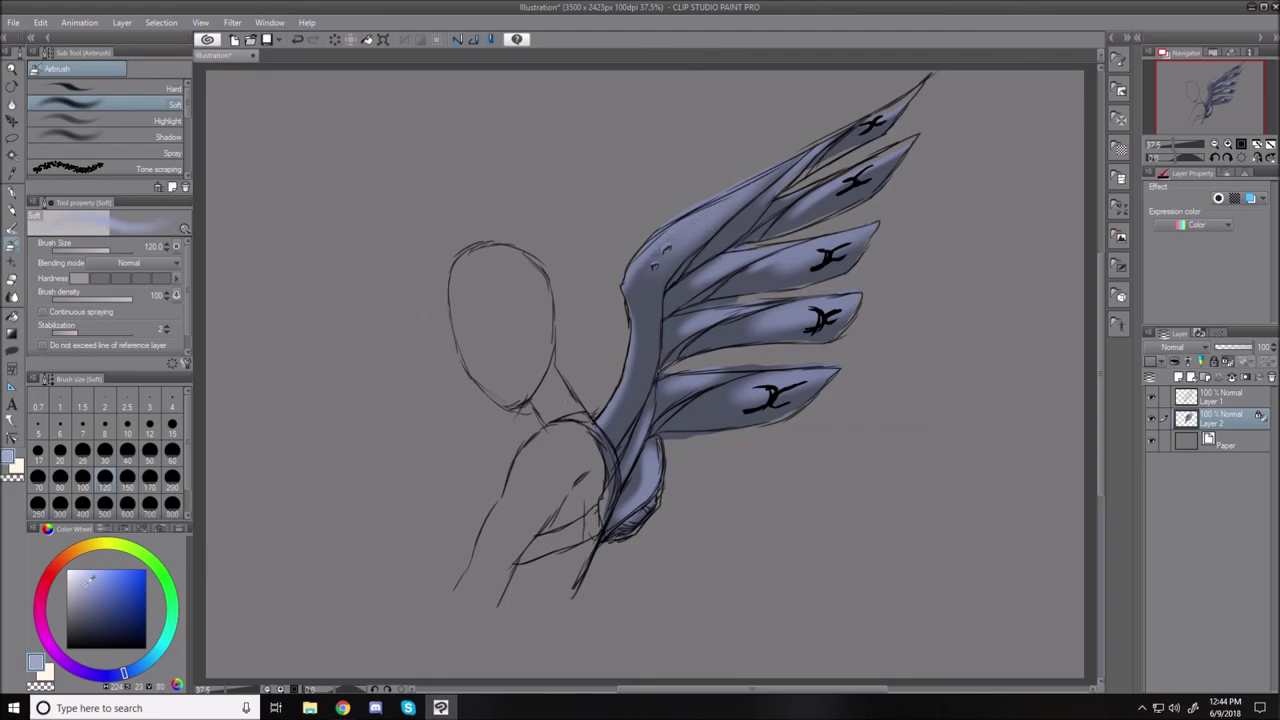
click(150, 450)
key(bracketleft)
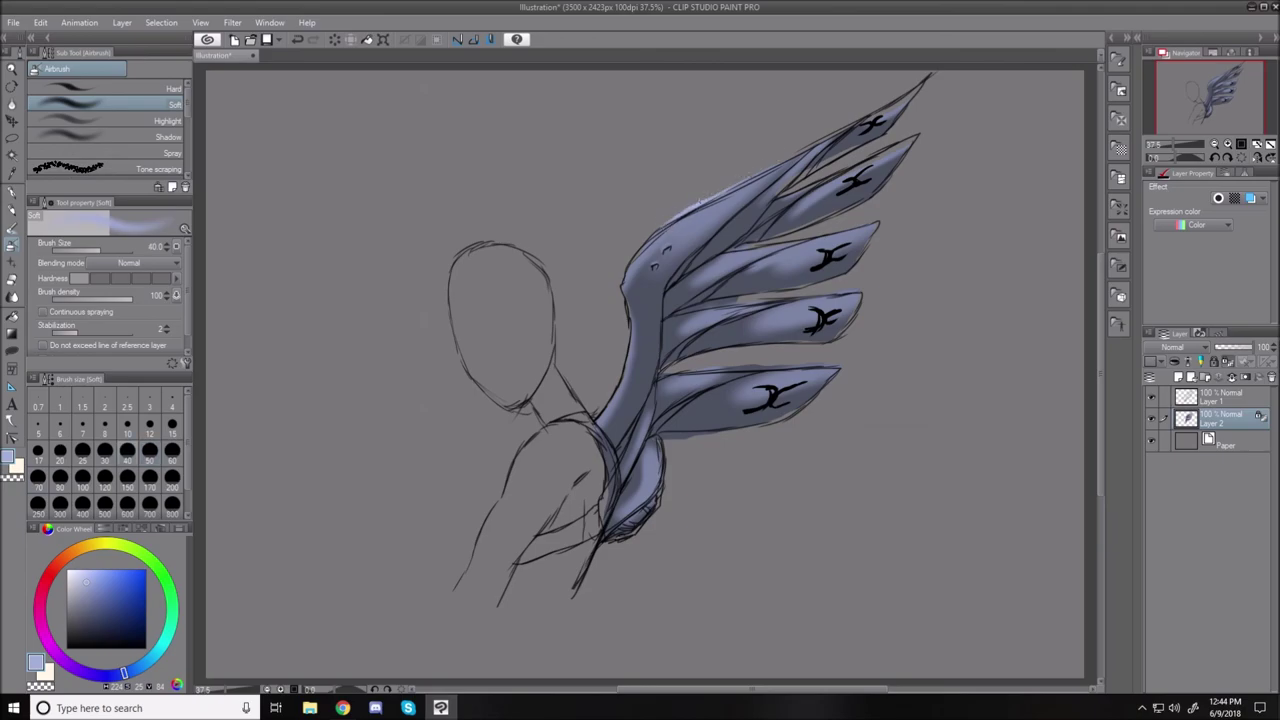
key(bracketleft)
key(bracketleft)
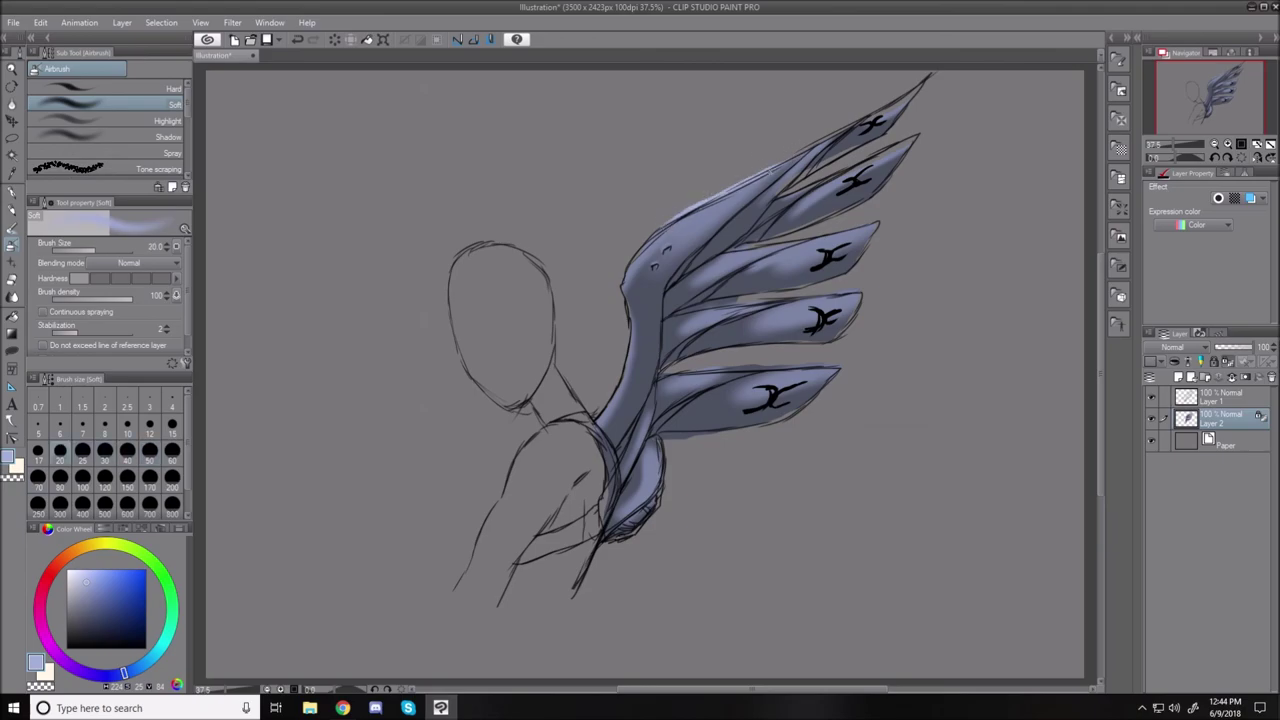
drag(750, 190, 695, 246)
Paint paler blue highlights on the marks at the bend, the lower arm and the base lobe, ending with the Soft airbrush at size 30.
key(bracketright)
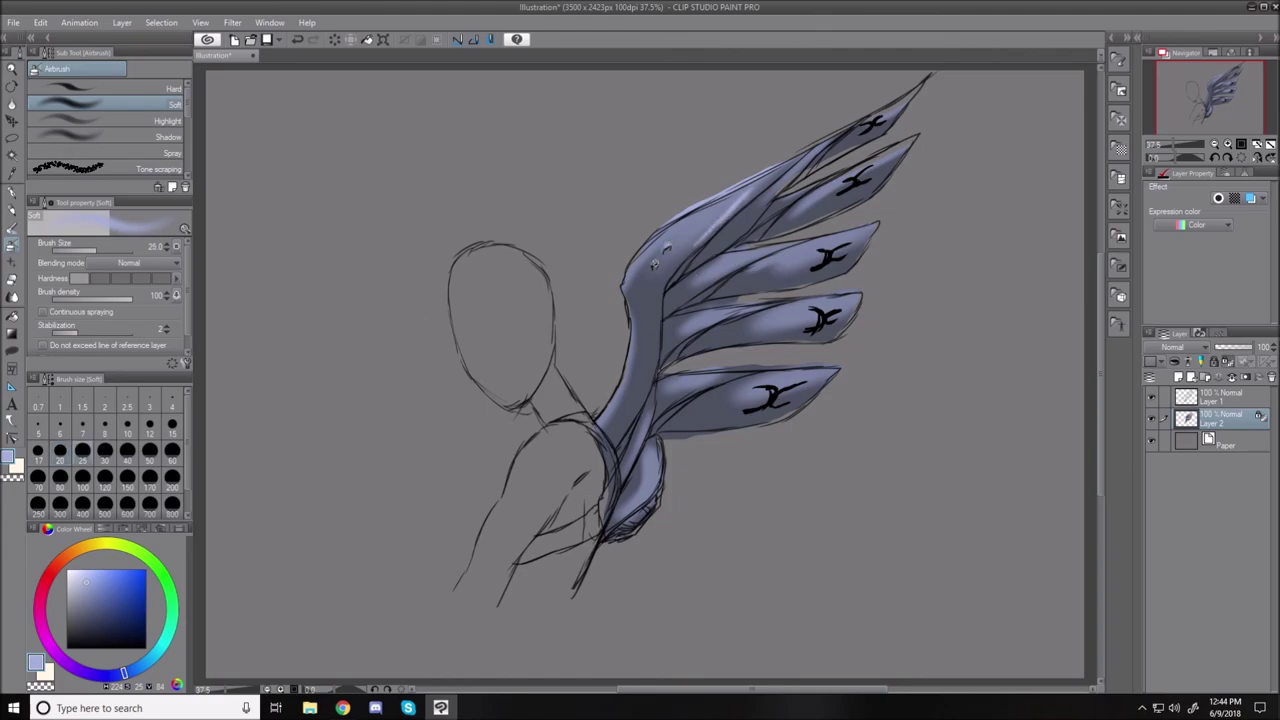
key(bracketleft)
mouse_move(626, 347)
mouse_down()
mouse_move(590, 432)
mouse_move(653, 472)
mouse_move(651, 488)
mouse_up()
key(bracketleft)
key(bracketleft)
key(bracketright)
key(bracketright)
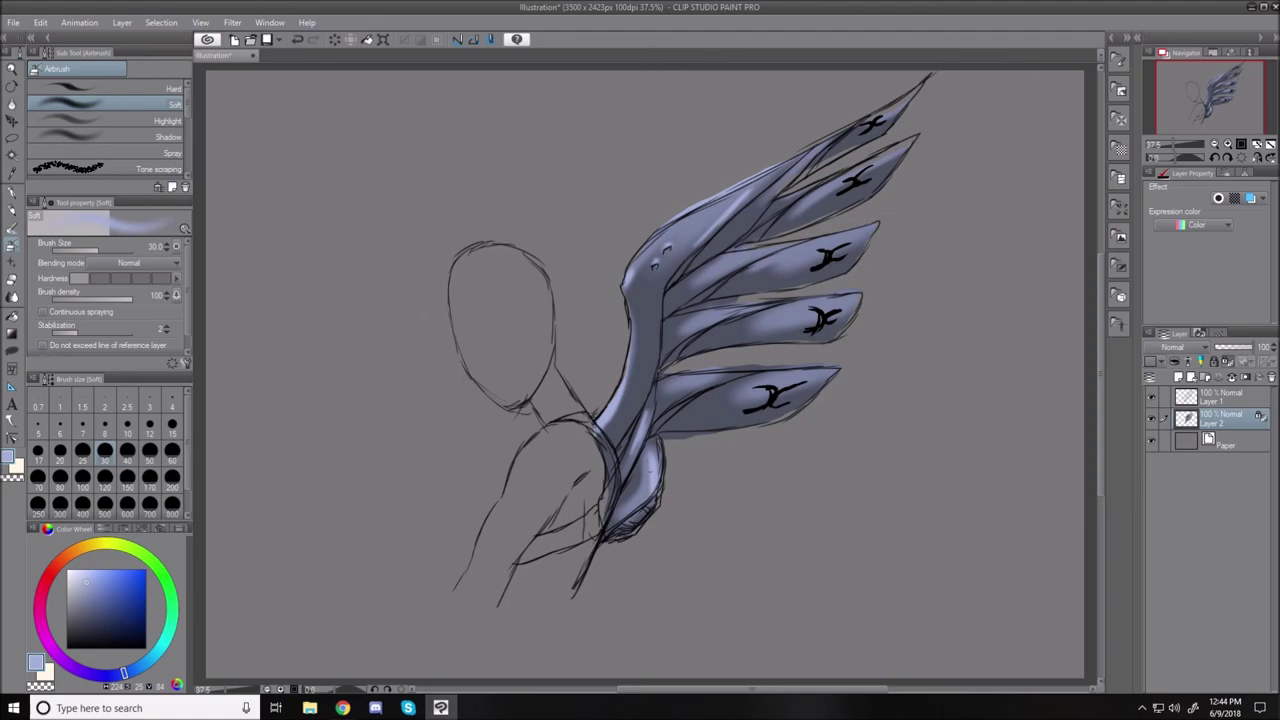
Highlight the upper edges of all five feathers and their roots in the paler blue, enlarging the Soft airbrush to size 40.
mouse_move(674, 378)
mouse_down()
mouse_move(830, 363)
mouse_move(801, 364)
mouse_up()
key(bracketright)
mouse_move(858, 290)
mouse_down()
mouse_move(739, 329)
mouse_move(705, 312)
mouse_up()
drag(784, 240, 737, 250)
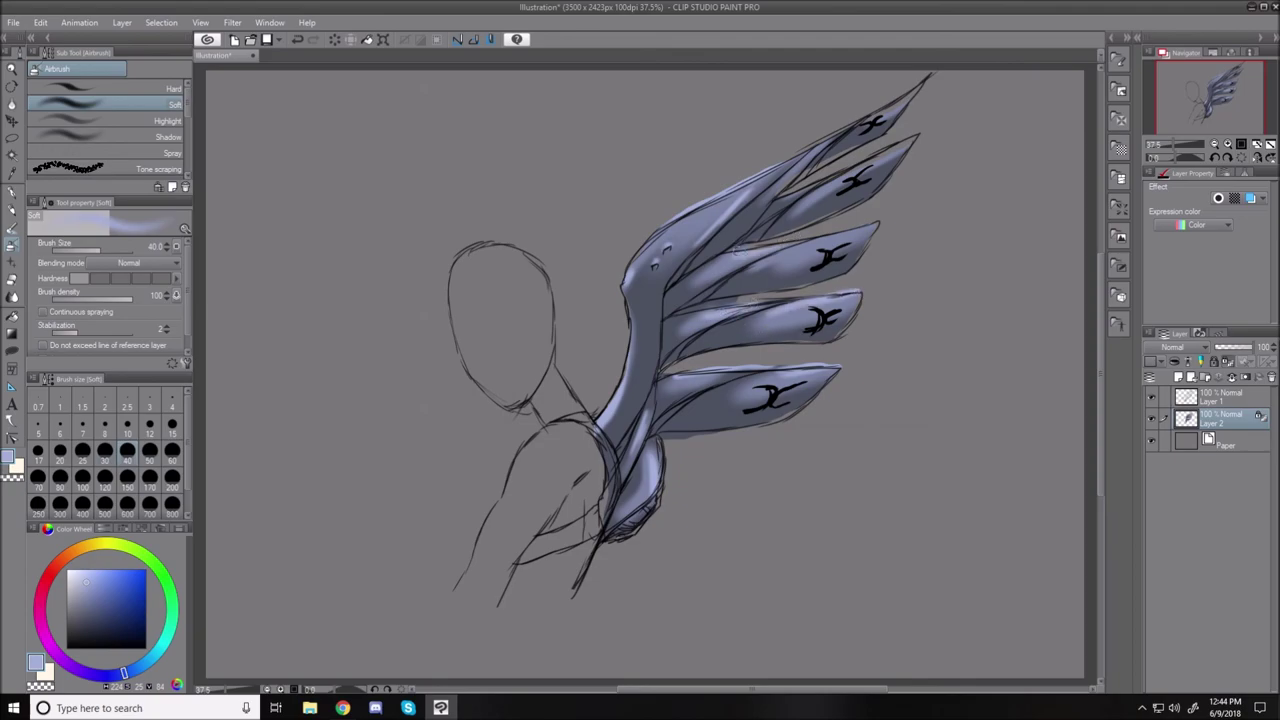
drag(881, 215, 818, 233)
drag(906, 142, 800, 189)
mouse_move(893, 91)
mouse_down()
mouse_move(827, 127)
mouse_move(832, 139)
mouse_move(733, 243)
mouse_move(754, 243)
mouse_move(731, 229)
mouse_move(768, 183)
mouse_move(712, 279)
mouse_up()
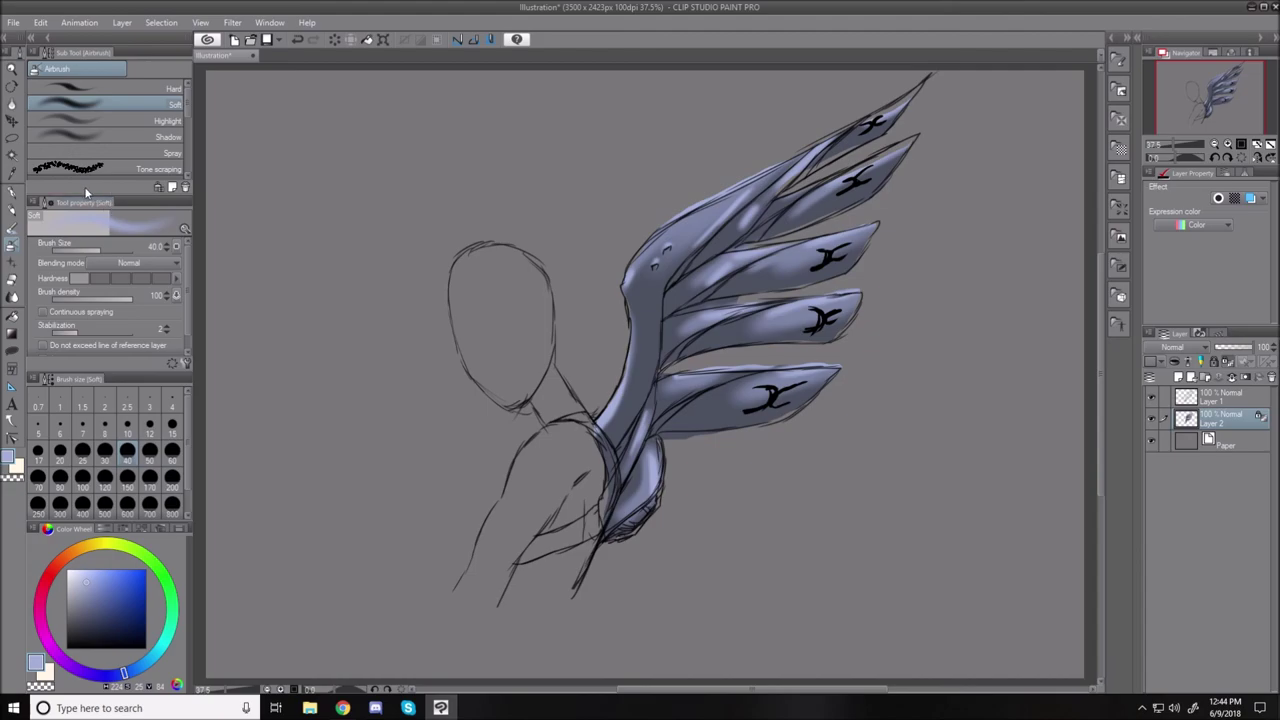
Choose the Polyline selection tool and add a new layer between the wing's fill layer and the paper.
click(12, 138)
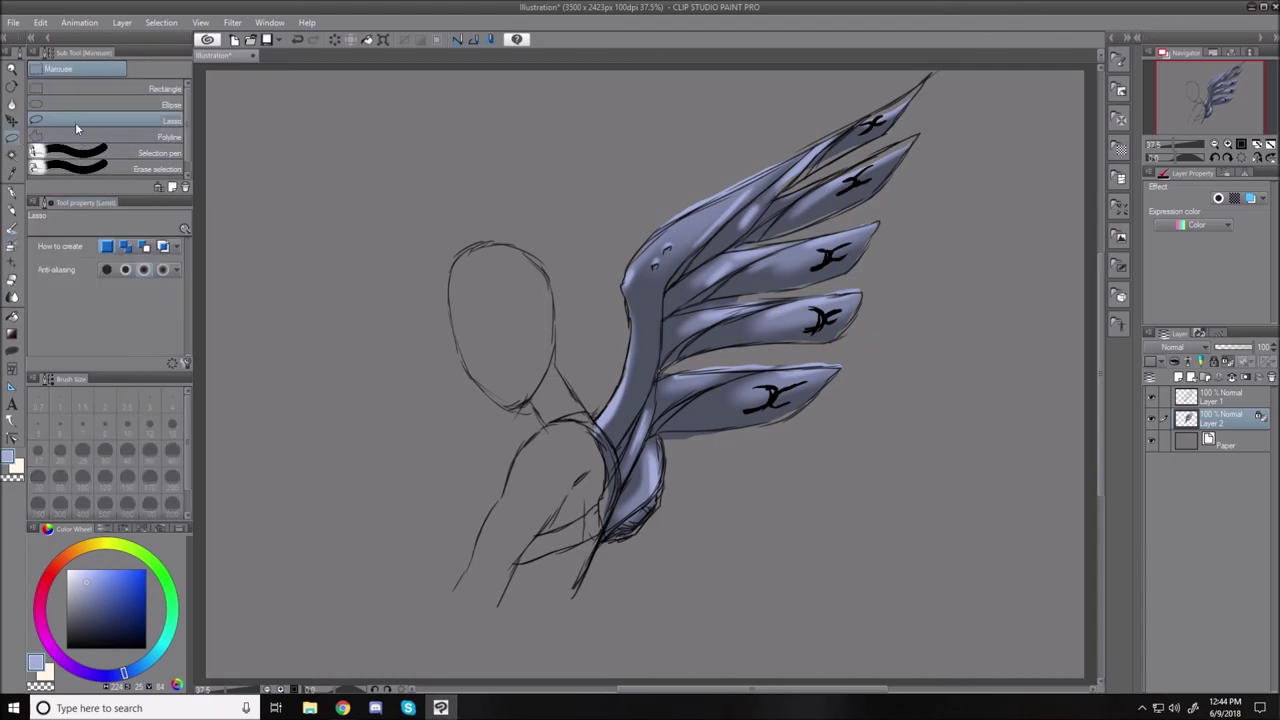
click(80, 135)
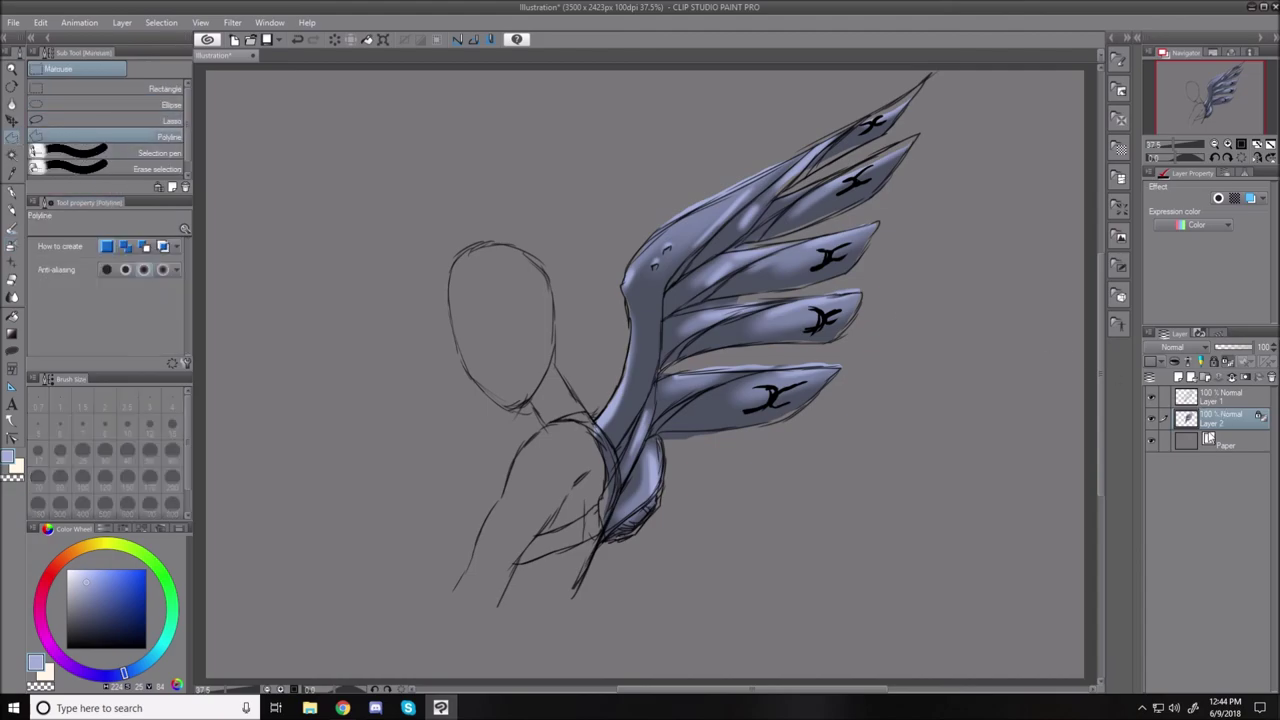
click(1231, 444)
click(1179, 377)
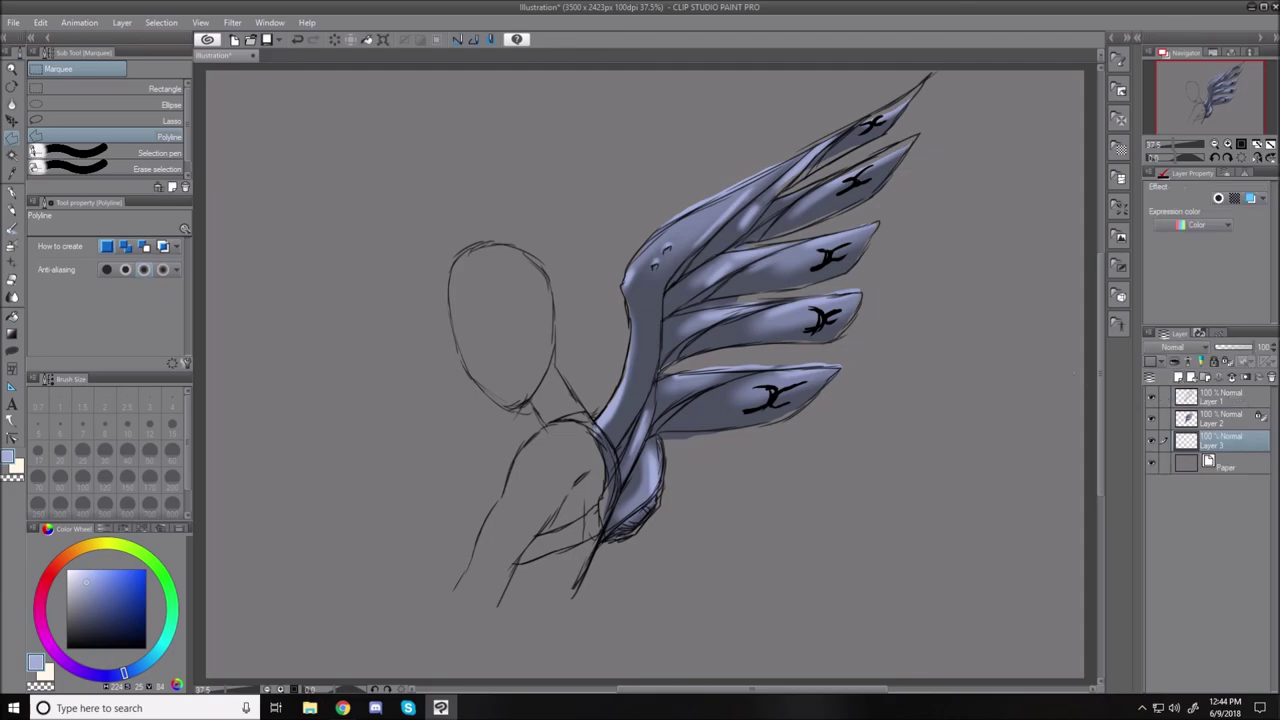
Select two long slanted blade shapes extending outward from the two upper feathers with straight-edged Polyline outlines.
scroll(1098, 362, up, 2)
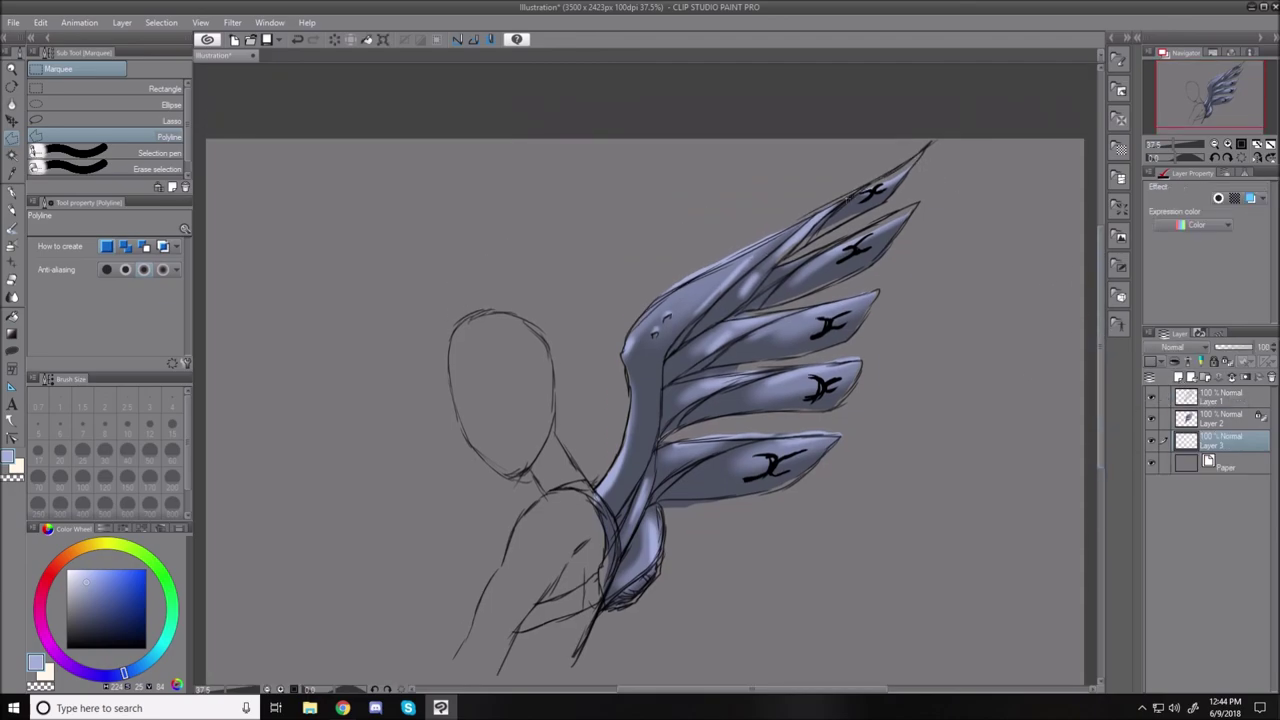
click(905, 176)
click(1068, 116)
click(1013, 163)
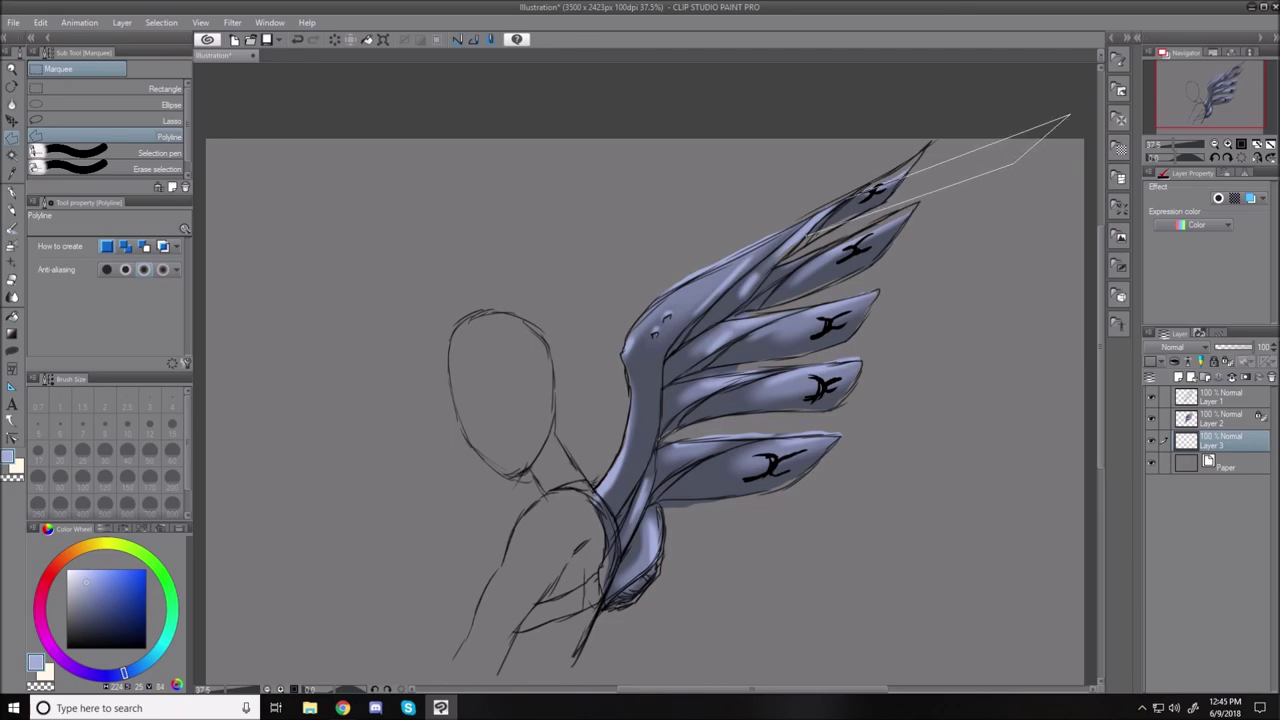
double_click(845, 200)
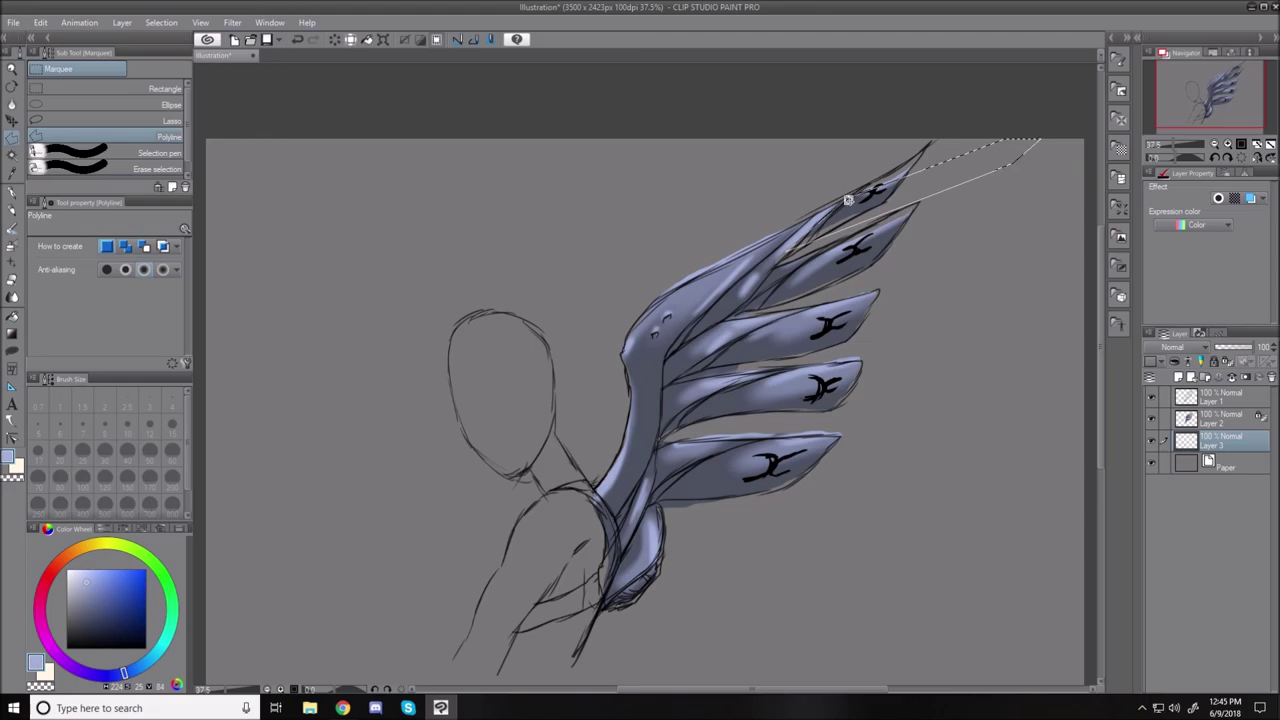
click(776, 270)
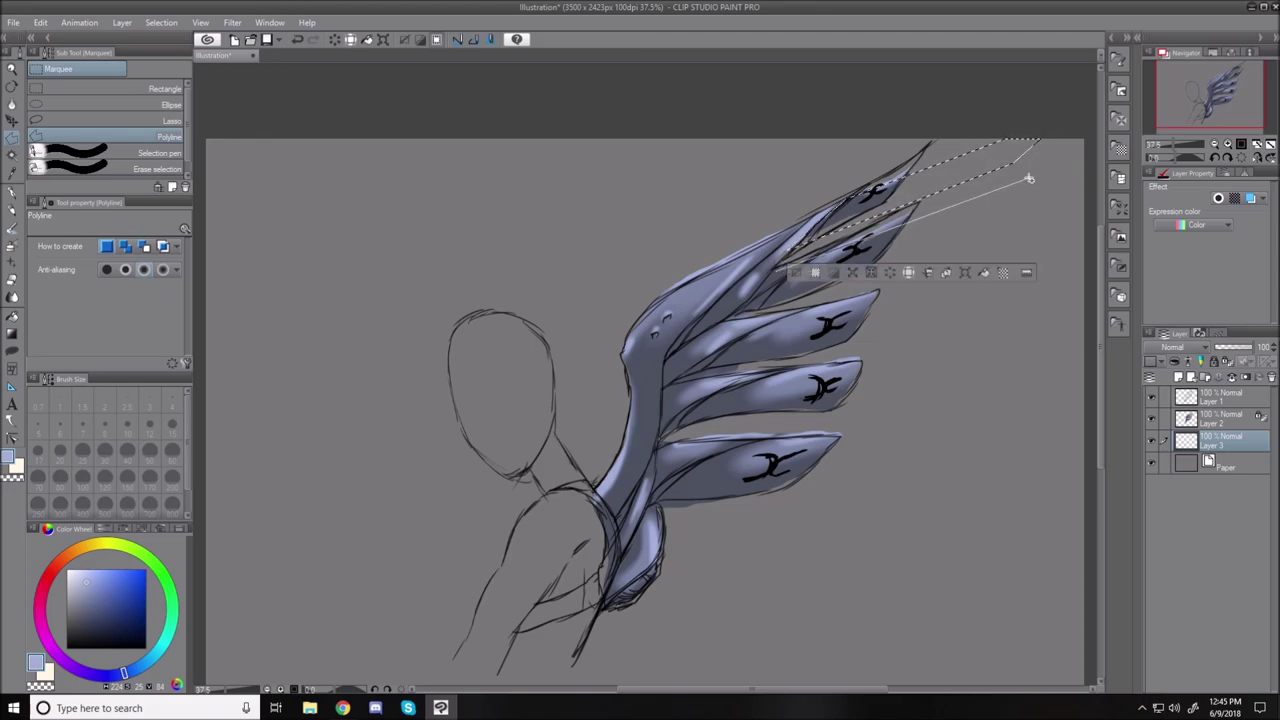
click(1073, 189)
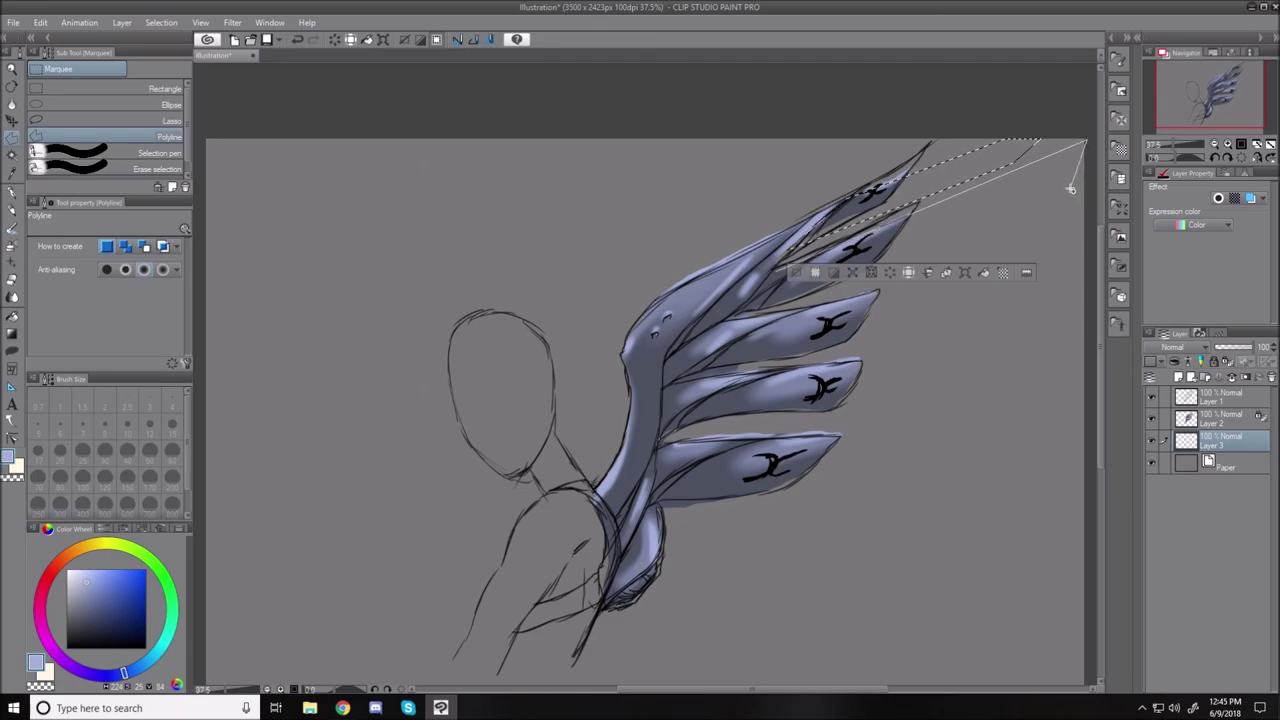
double_click(753, 308)
click(755, 308)
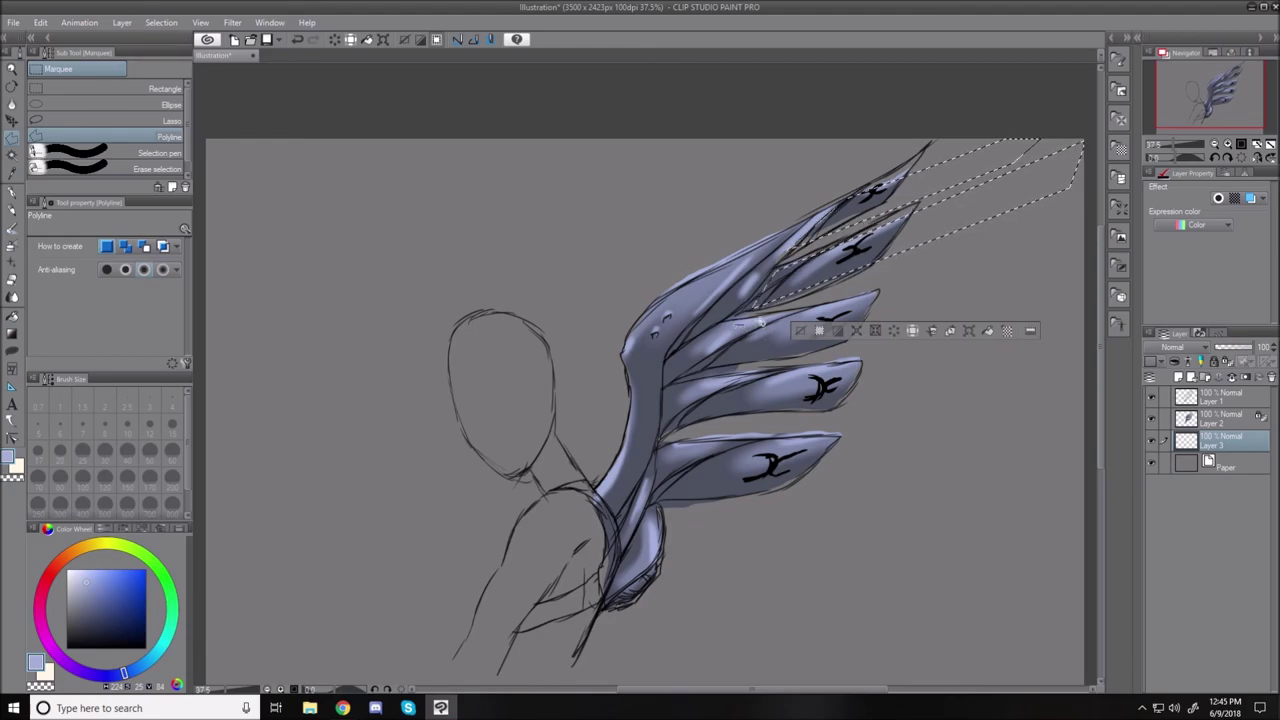
Add three more Polyline blade shapes to the selection, extending outward from the three lower feathers.
click(1090, 240)
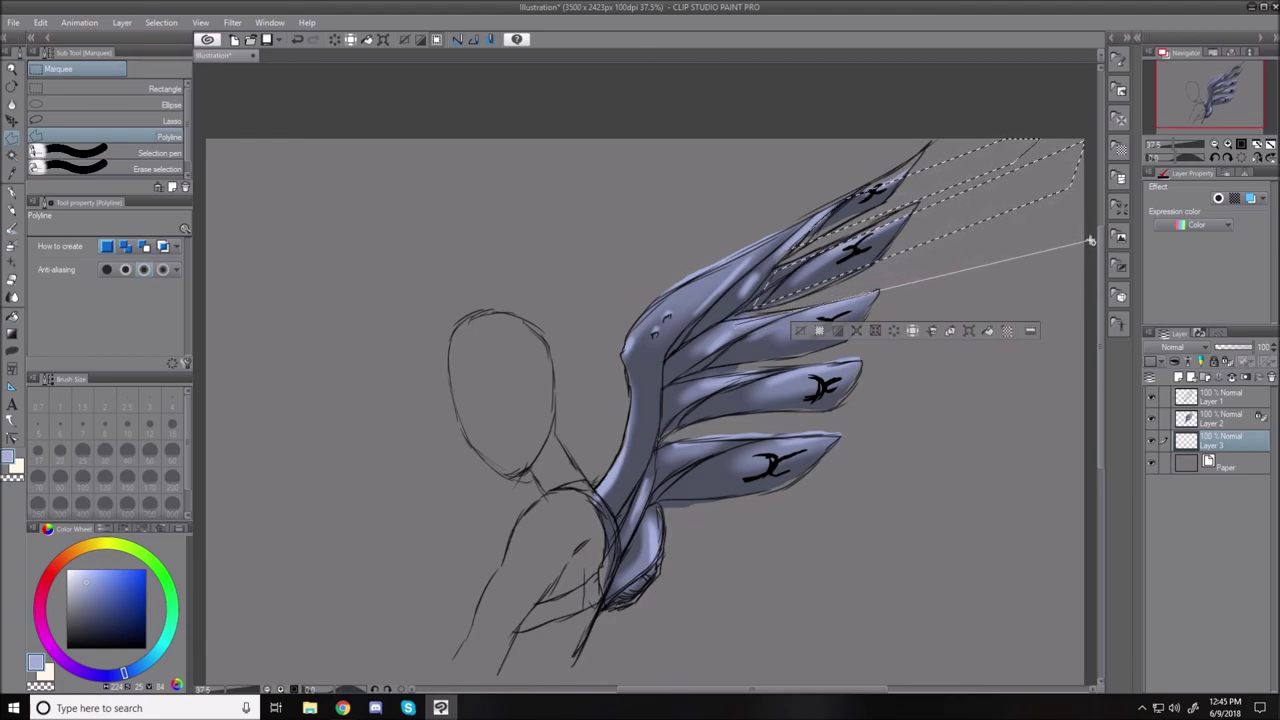
click(1050, 298)
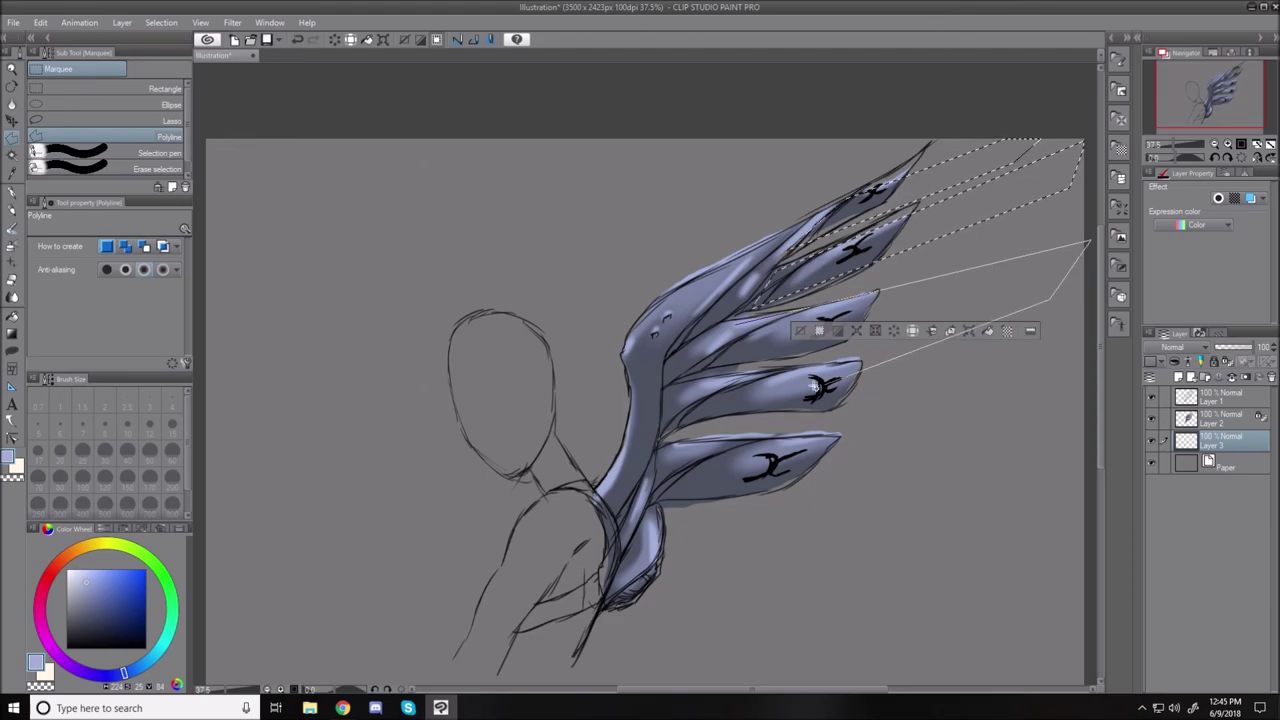
double_click(731, 333)
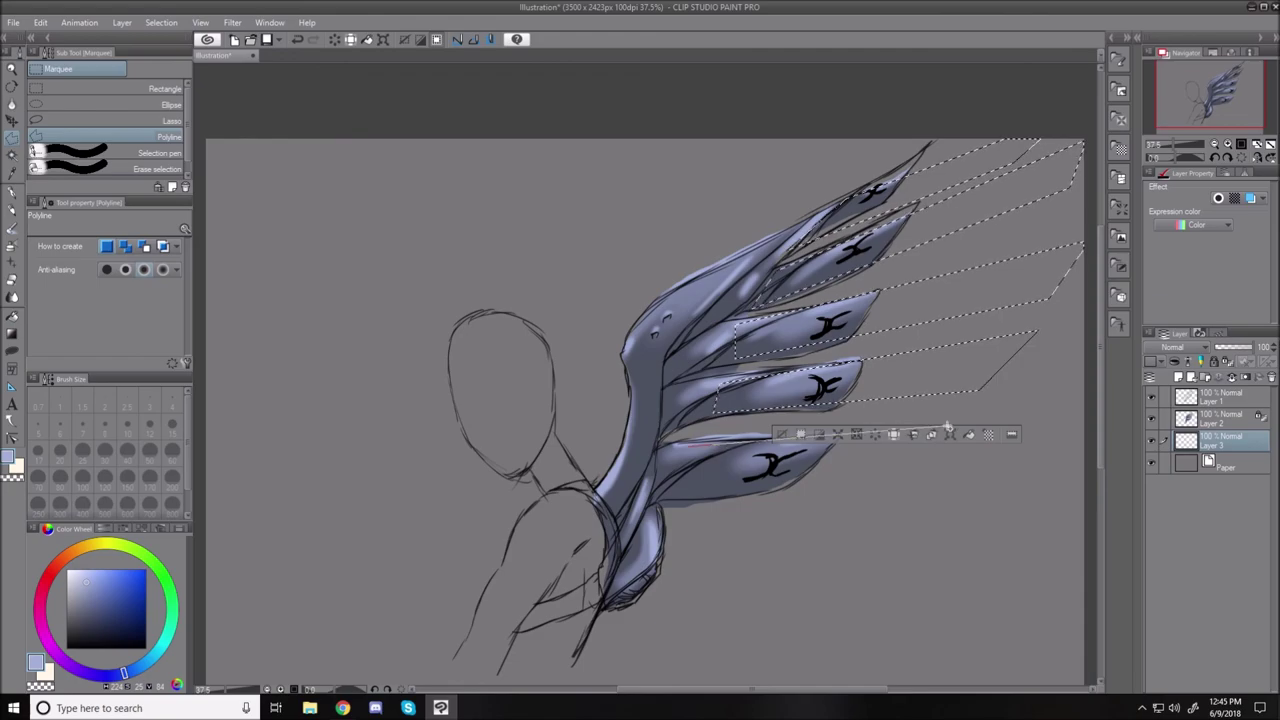
click(980, 392)
click(890, 476)
click(686, 450)
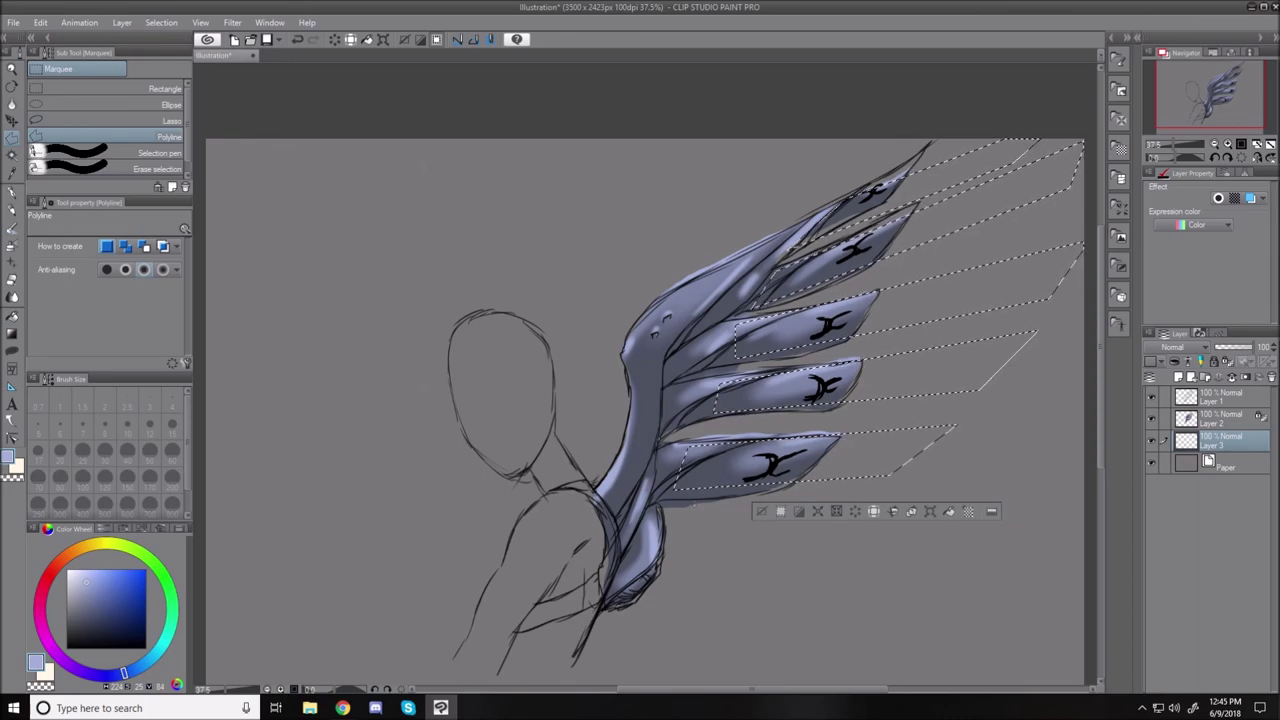
Pick a burnt orange and fill the five selected blade shapes with it.
click(66, 556)
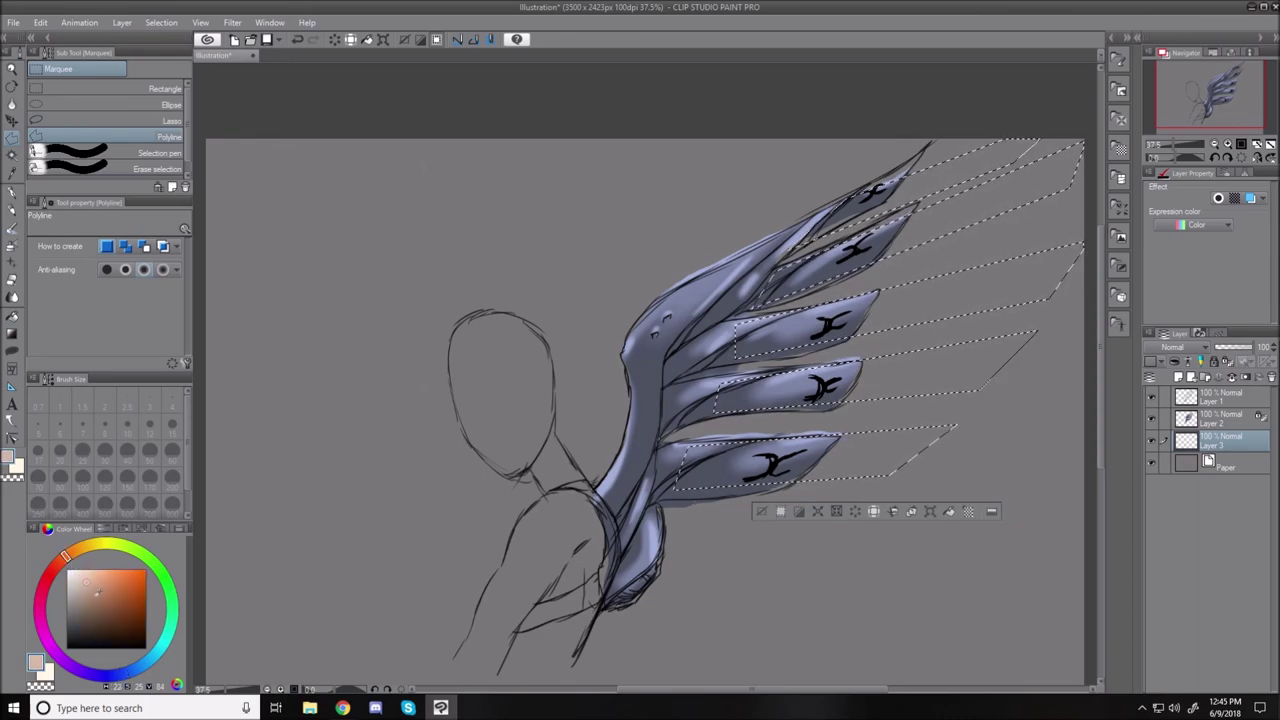
mouse_move(118, 600)
mouse_down()
mouse_move(138, 605)
mouse_move(124, 585)
mouse_up()
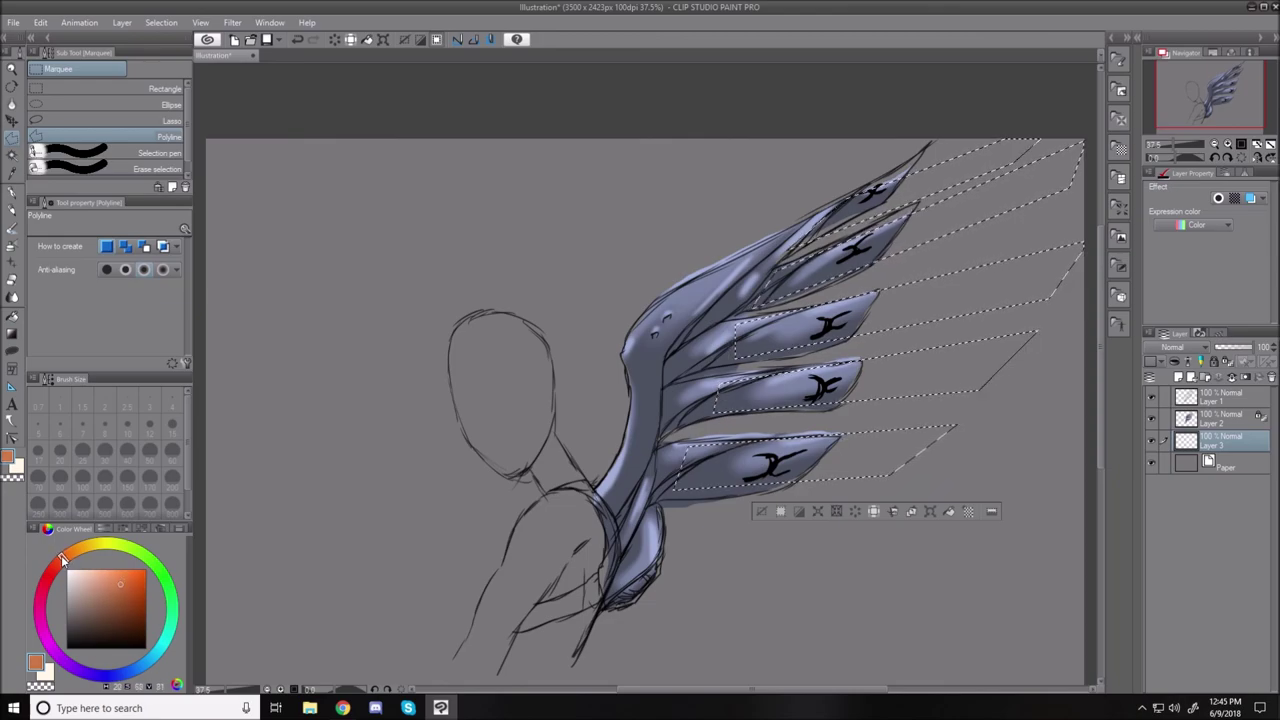
drag(138, 593, 126, 595)
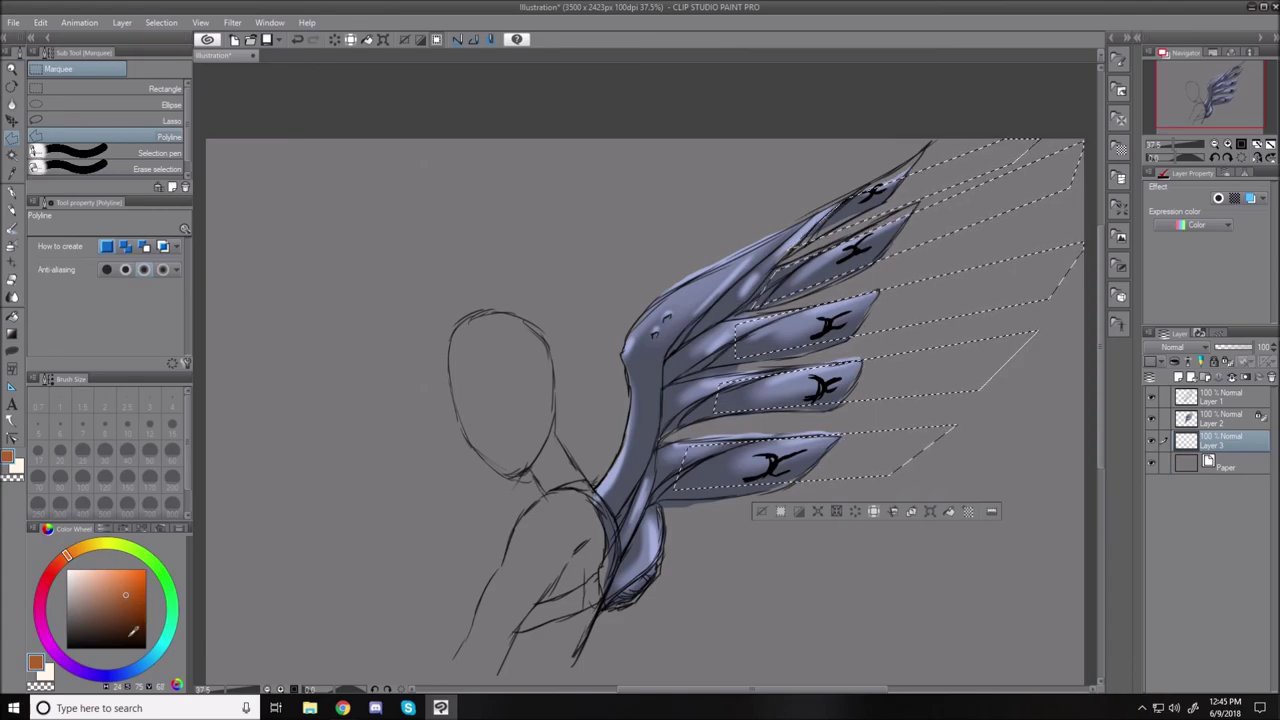
key(alt+Delete)
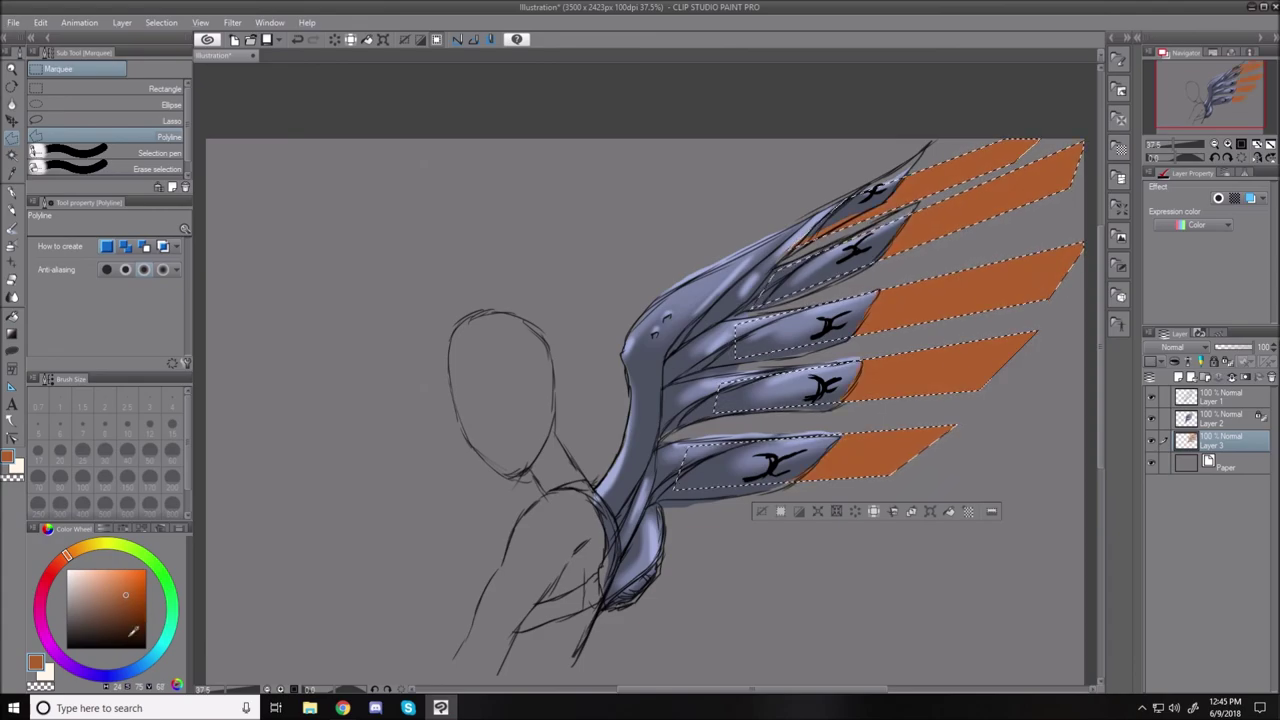
Pick a soft yellow, set the Soft airbrush to size 200 and airbrush the outer end of the uppermost orange blade.
drag(66, 552, 96, 544)
click(120, 578)
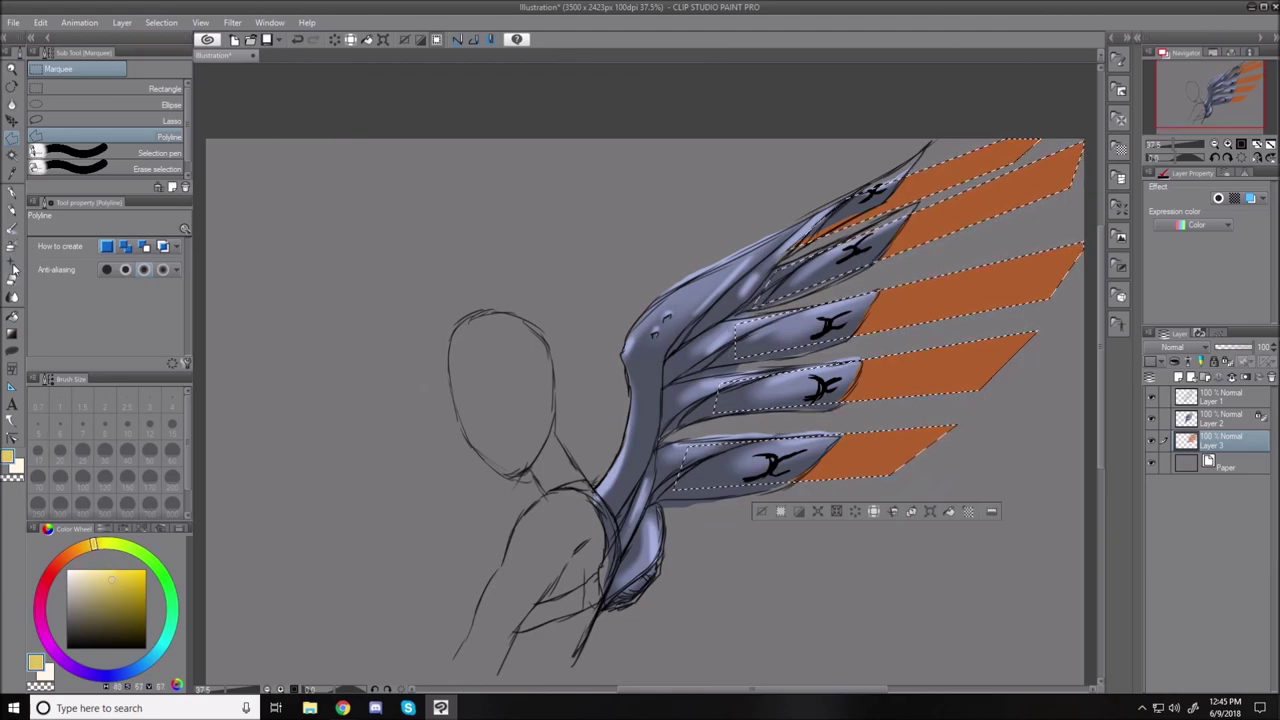
click(12, 229)
key(bracketright)
key(bracketright)
key(bracketright)
key(bracketright)
key(bracketright)
key(bracketright)
key(bracketright)
key(bracketright)
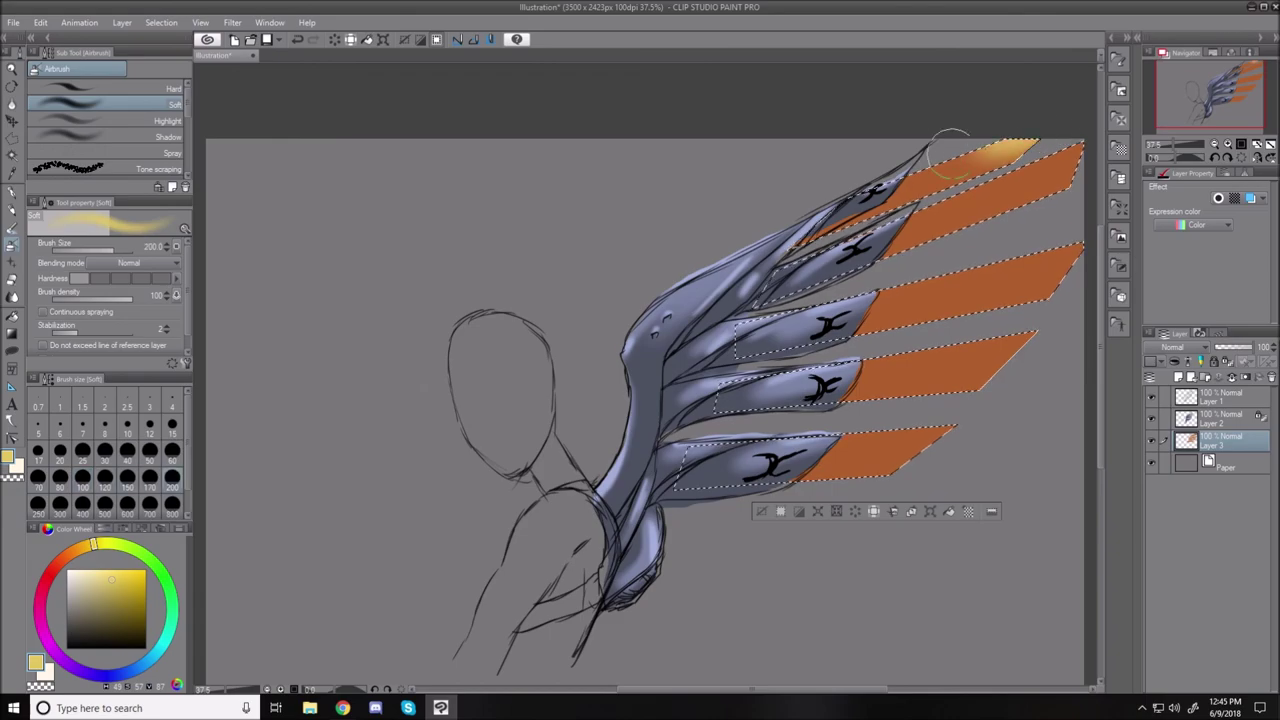
Airbrush yellow over the outer ends of the other four orange blades, leaving orange near the feathers, and deselect.
scroll(980, 200, up, 5)
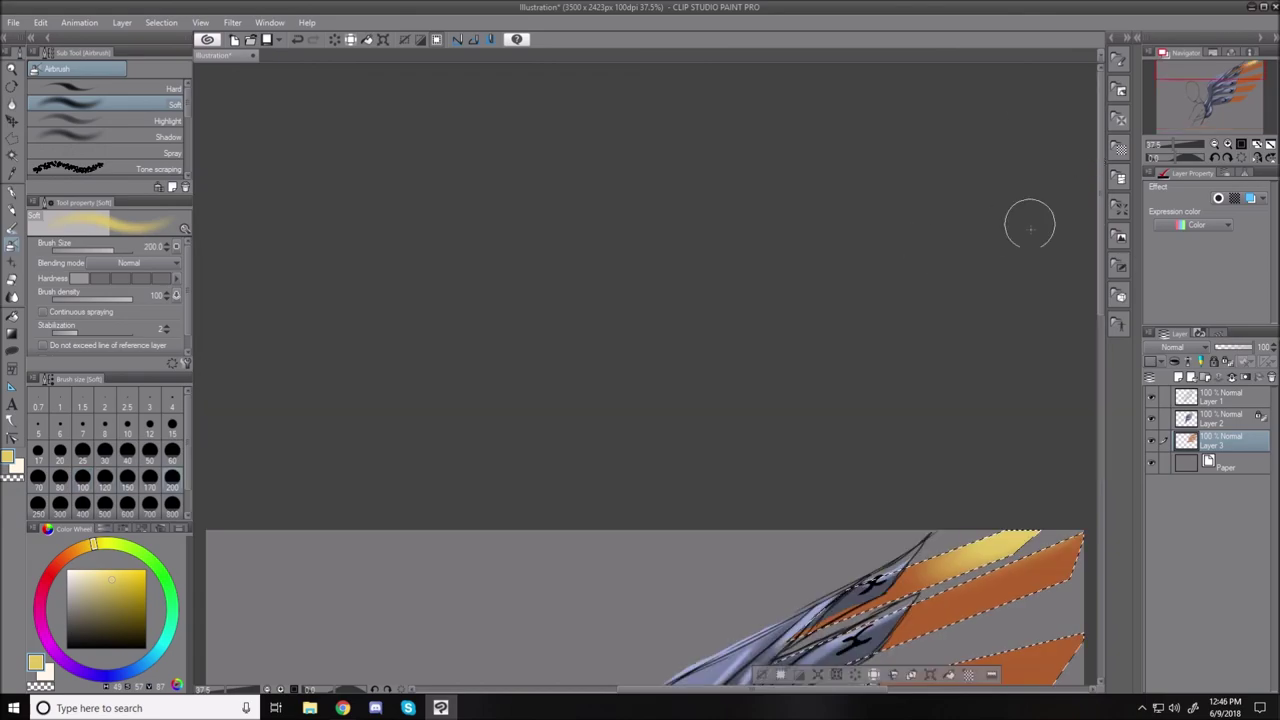
scroll(1108, 283, down, 4)
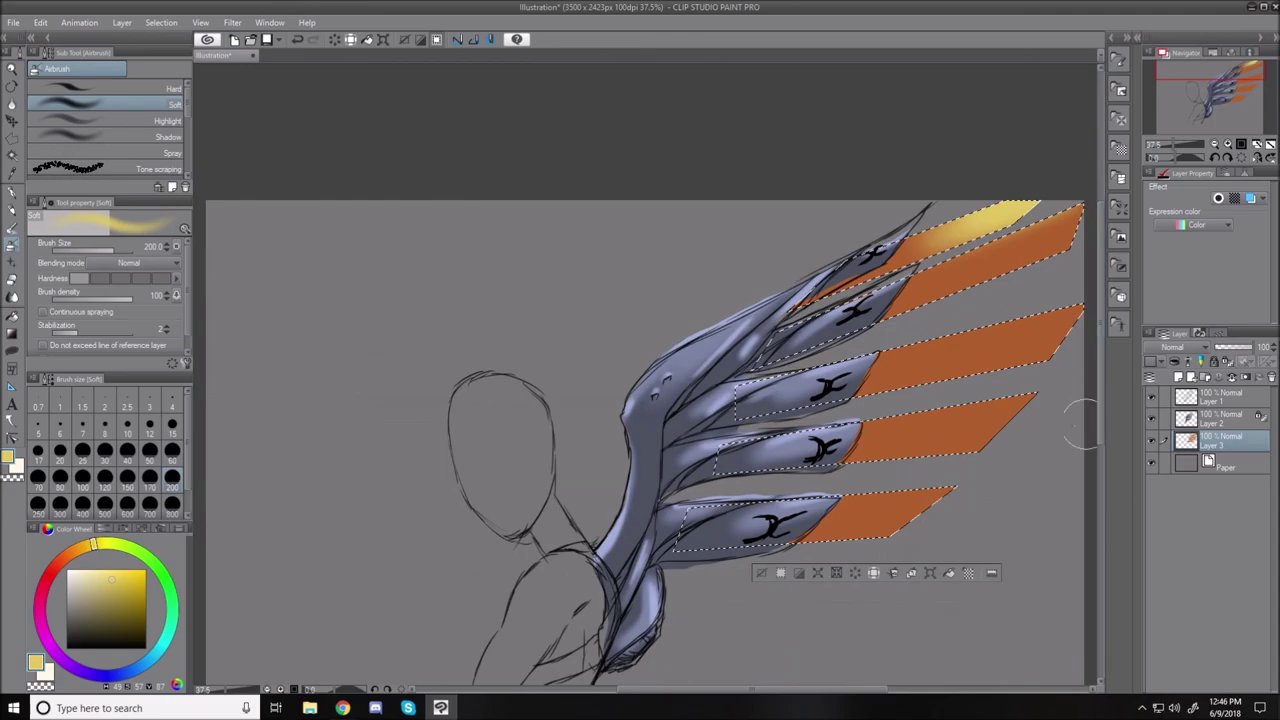
mouse_move(1076, 223)
mouse_down()
mouse_move(950, 277)
mouse_move(1076, 236)
mouse_up()
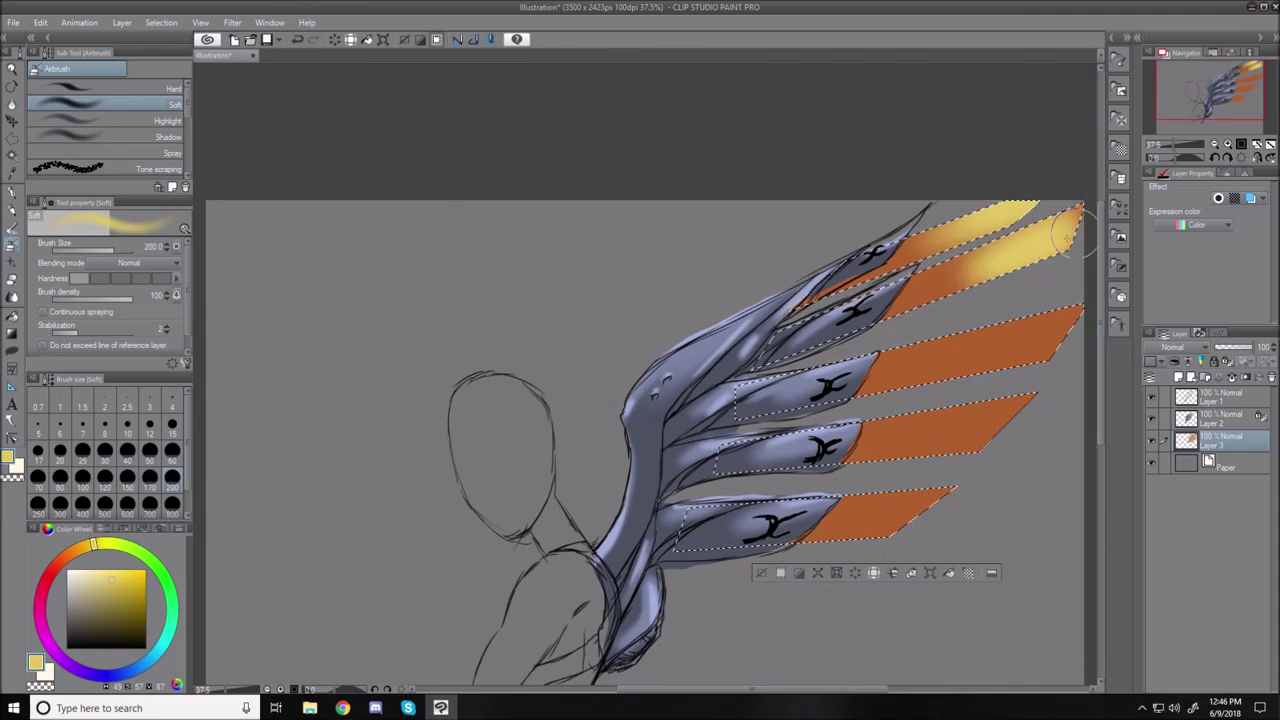
drag(1049, 342, 920, 371)
mouse_move(1075, 305)
mouse_down()
mouse_move(915, 393)
mouse_move(1074, 335)
mouse_move(1038, 359)
mouse_move(992, 363)
mouse_move(1068, 316)
mouse_up()
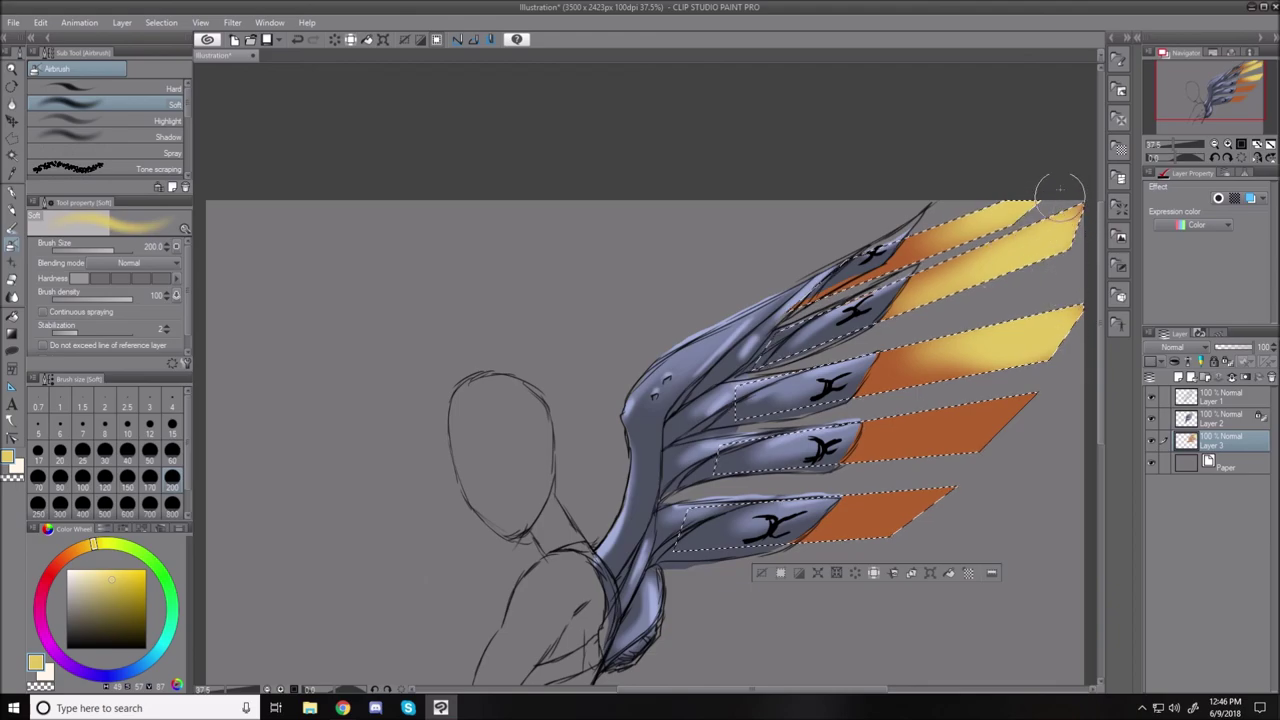
mouse_move(1030, 424)
mouse_down()
mouse_move(1006, 431)
mouse_move(1045, 420)
mouse_move(1034, 420)
mouse_move(1051, 434)
mouse_move(980, 505)
mouse_move(840, 540)
mouse_up()
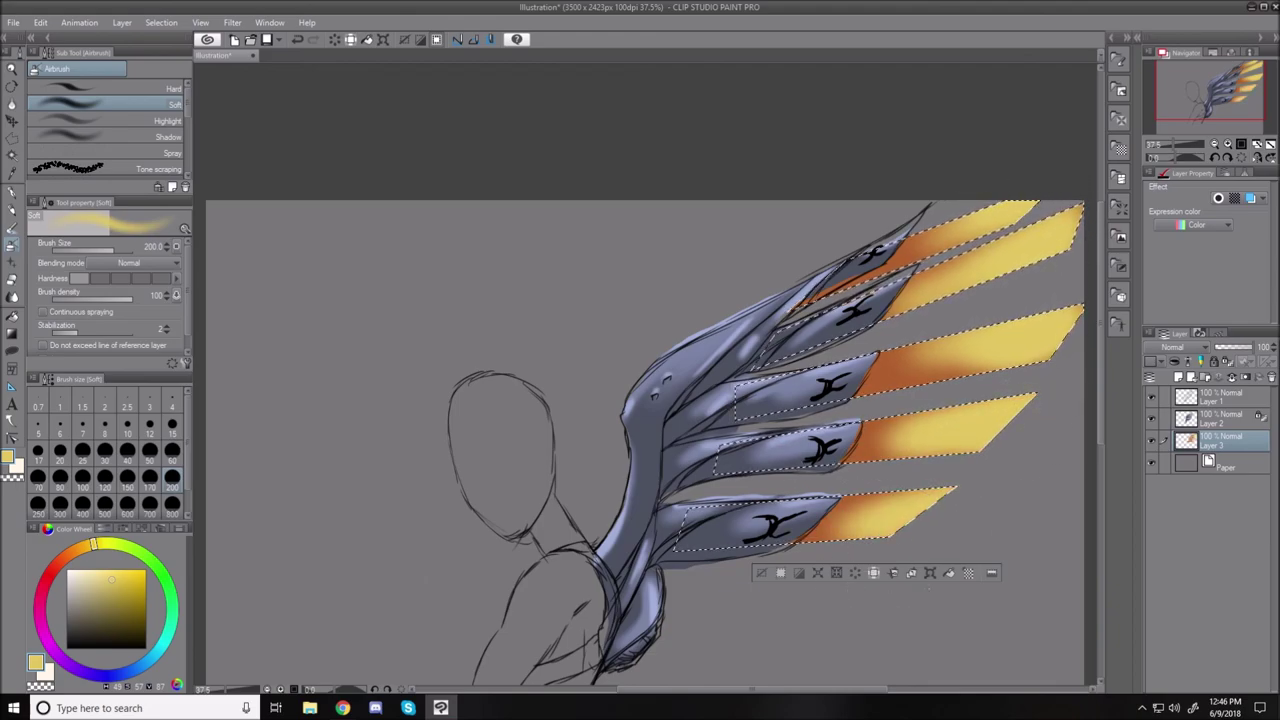
click(763, 573)
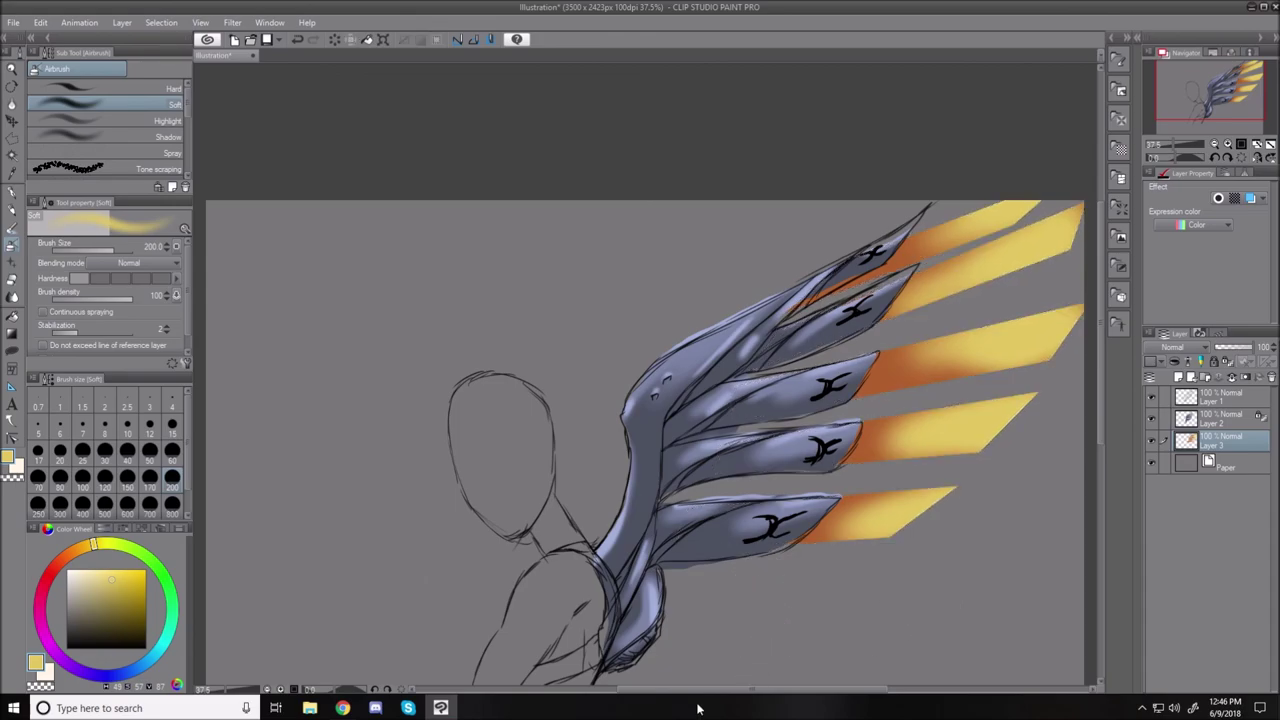
scroll(698, 708, down, 3)
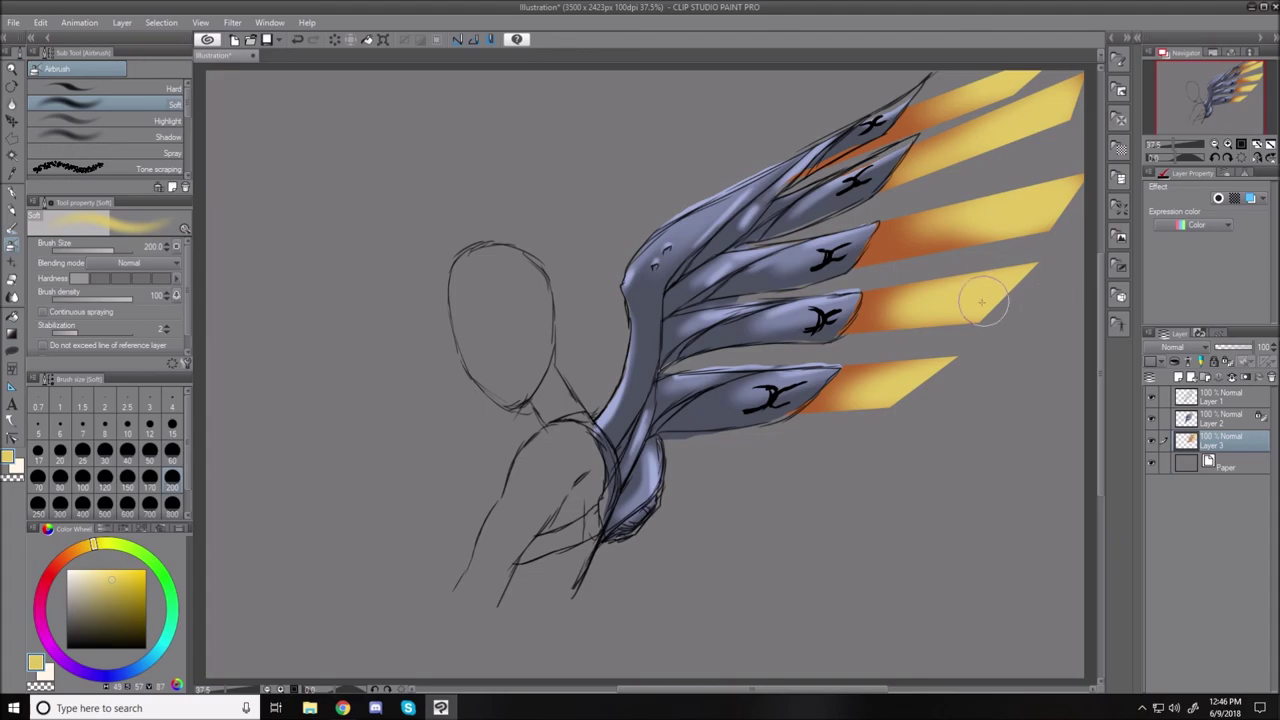
Reselect the five blade shapes and airbrush a paler yellow over their outer tips.
key(ctrl+shift+d)
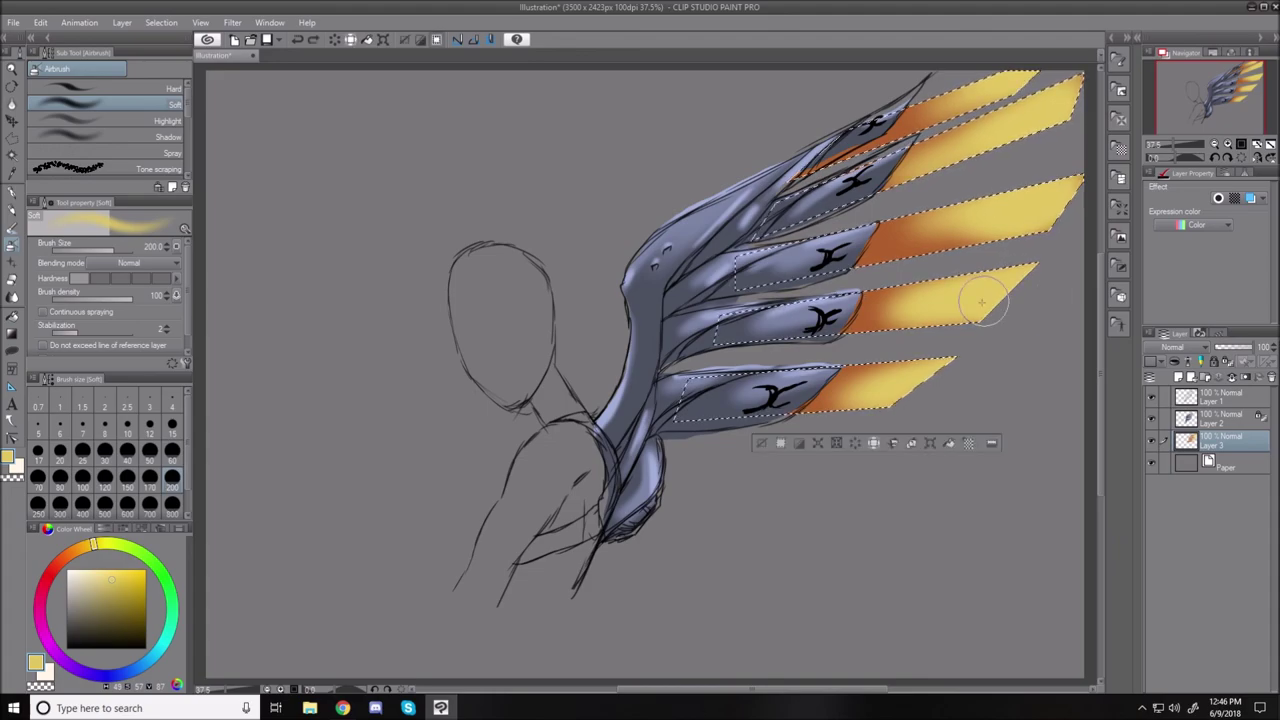
click(92, 575)
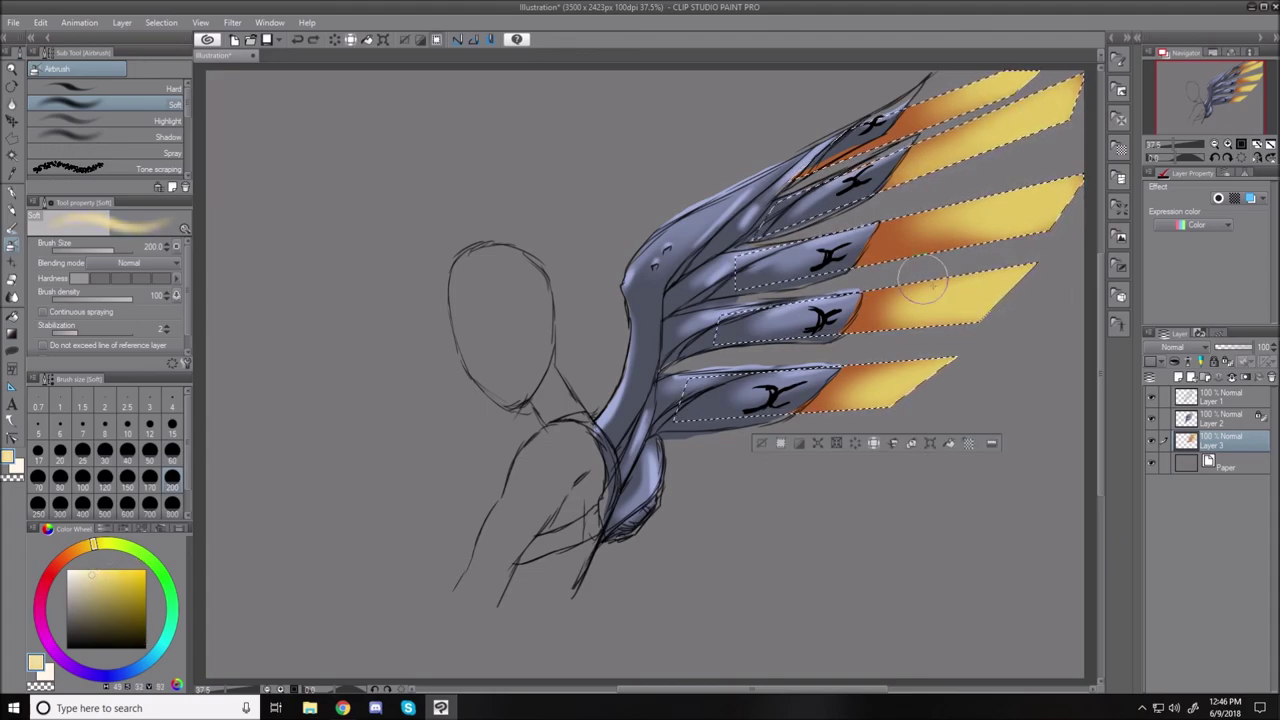
drag(1045, 296, 920, 324)
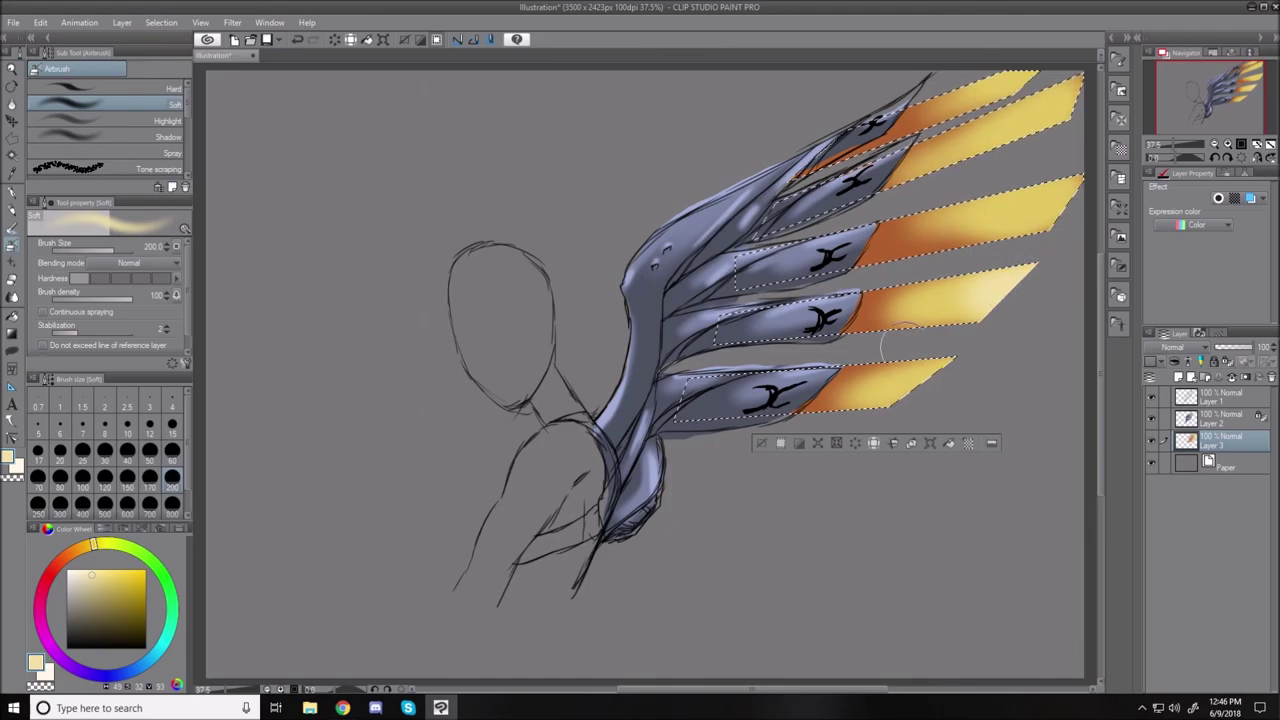
scroll(966, 231, up, 5)
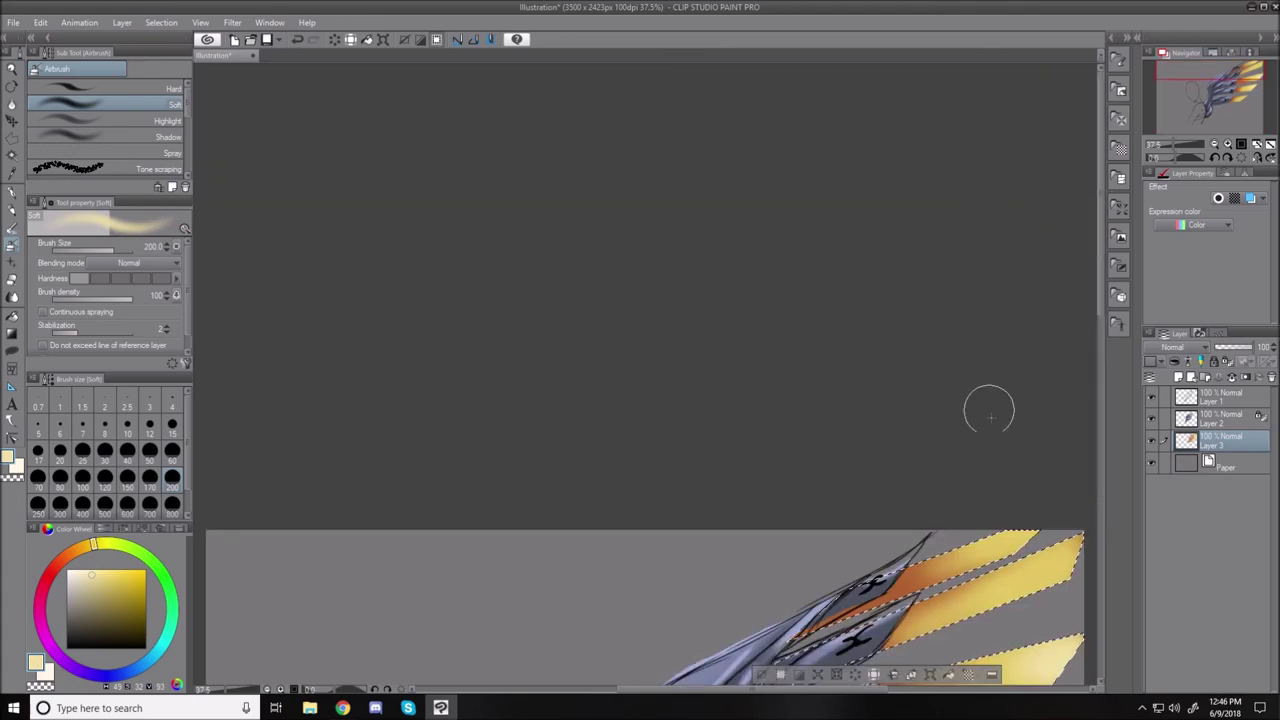
drag(1031, 510, 975, 546)
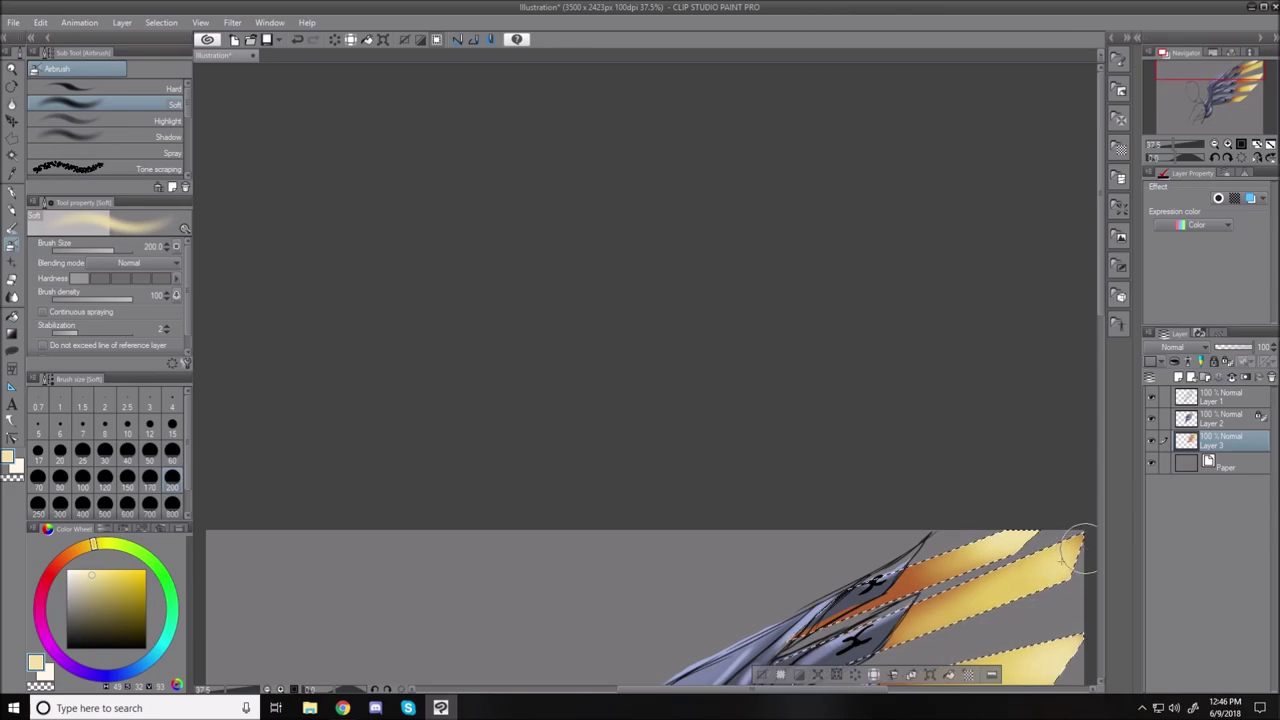
drag(1063, 568, 1077, 548)
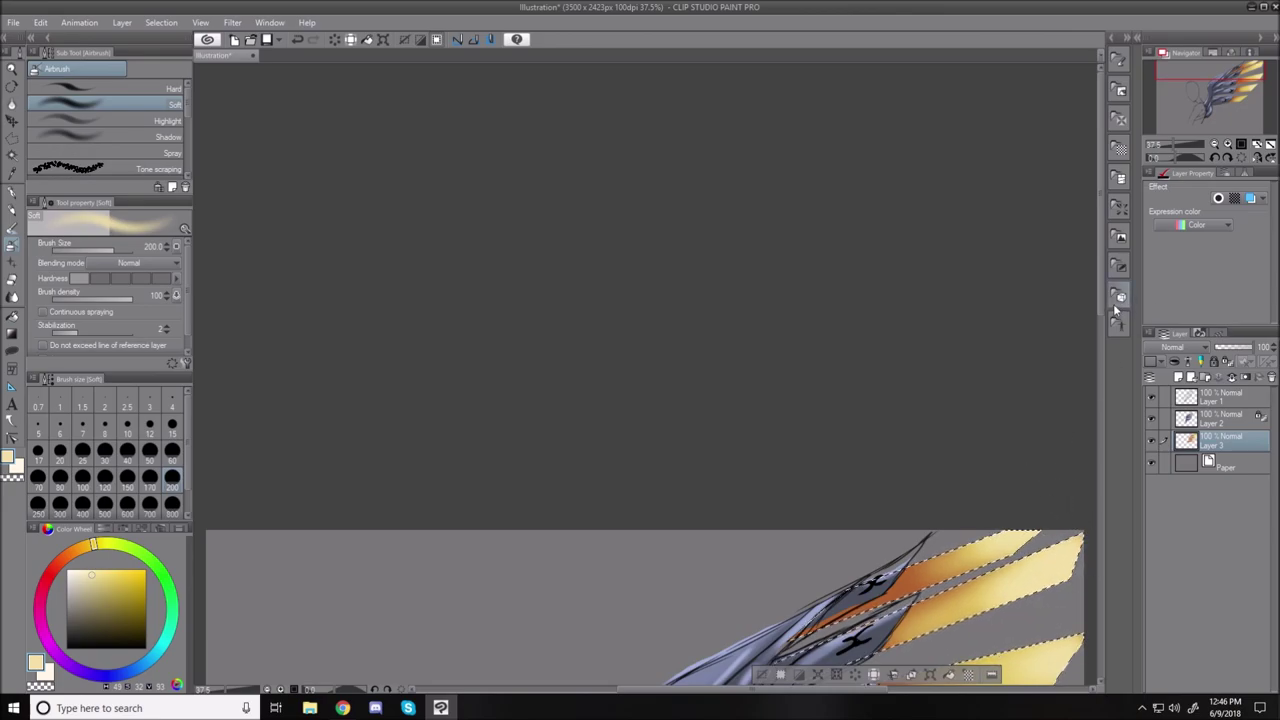
Invert the selection, airbrush a pale yellow glow around the outside of the five blades, and deselect.
scroll(1090, 312, down, 5)
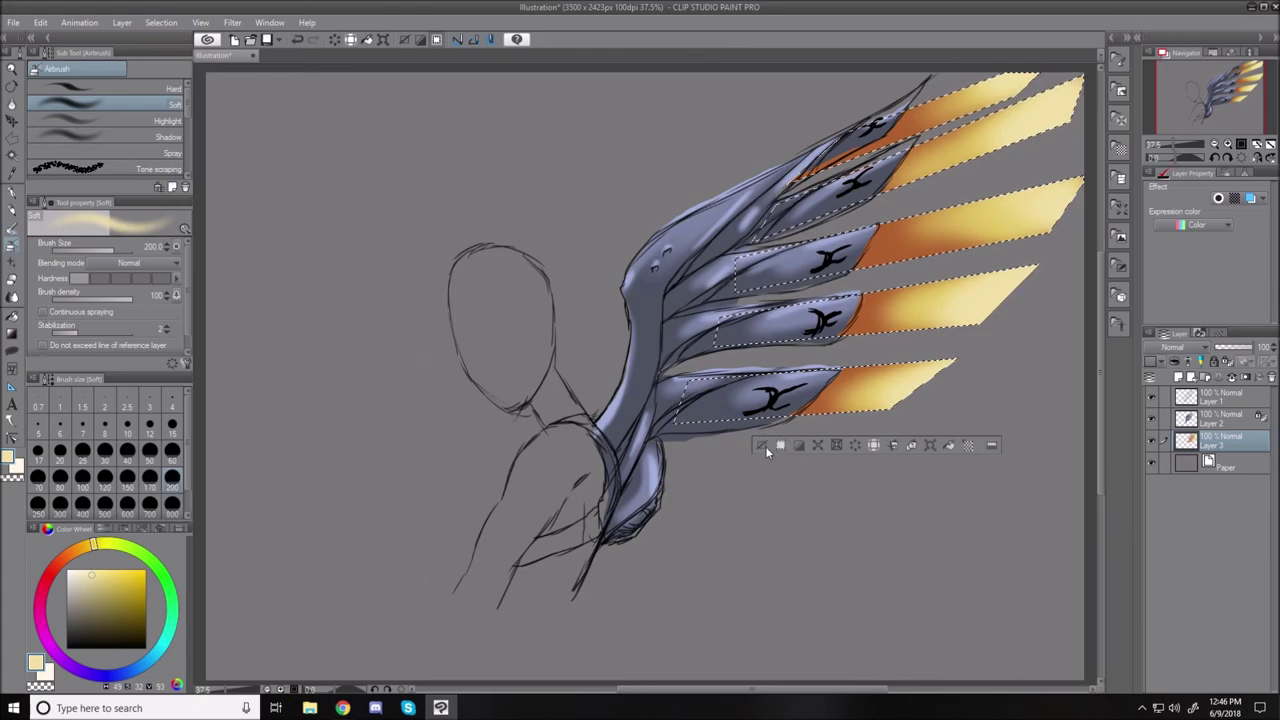
click(148, 22)
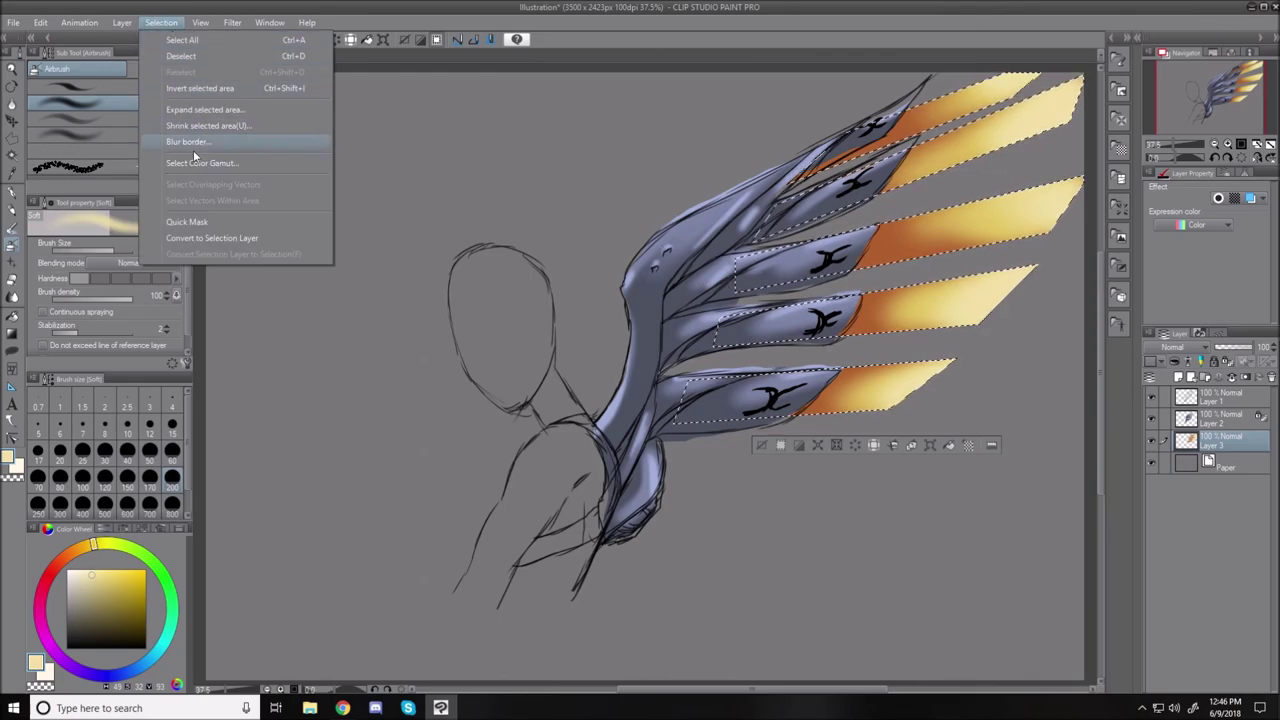
click(200, 88)
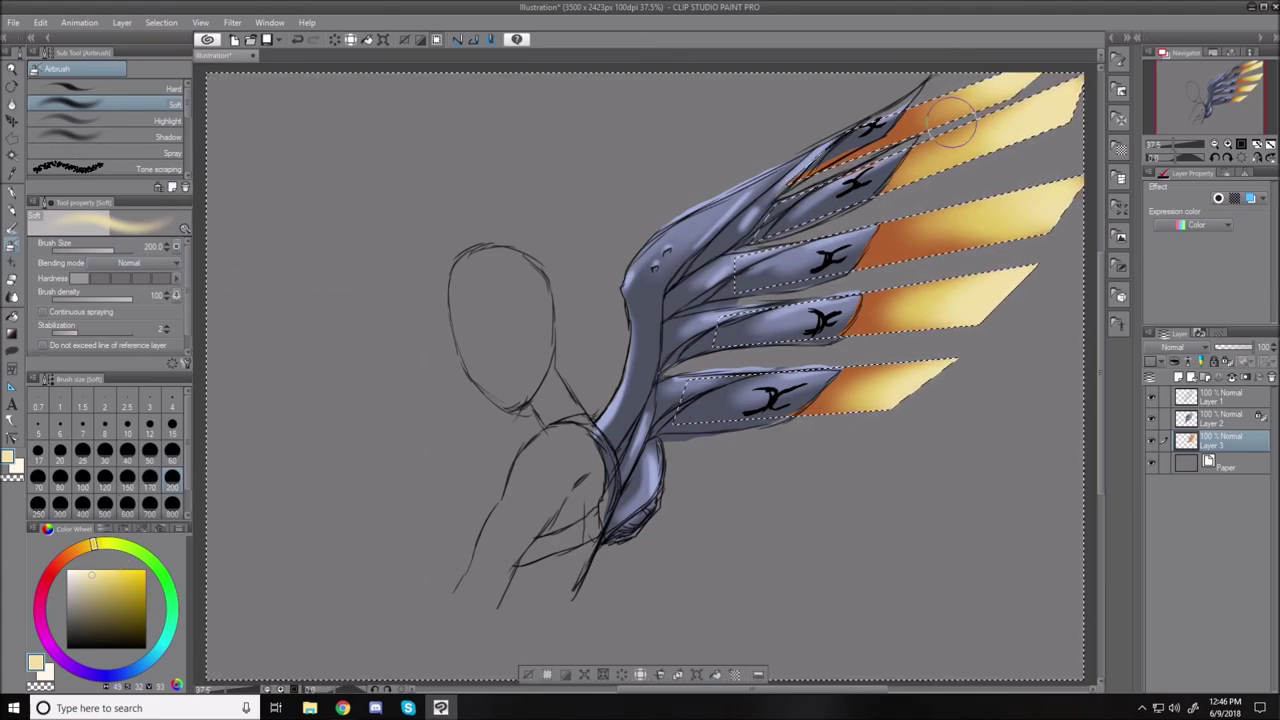
drag(860, 122, 1029, 117)
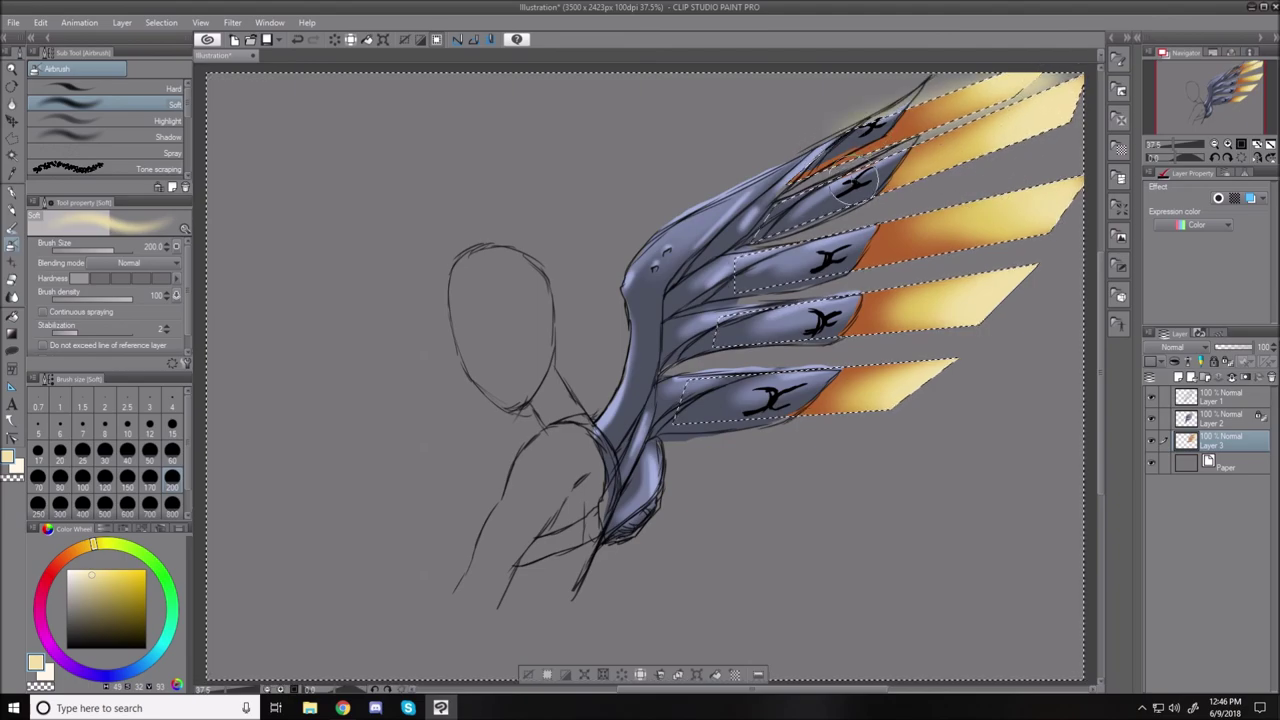
drag(818, 258, 1071, 212)
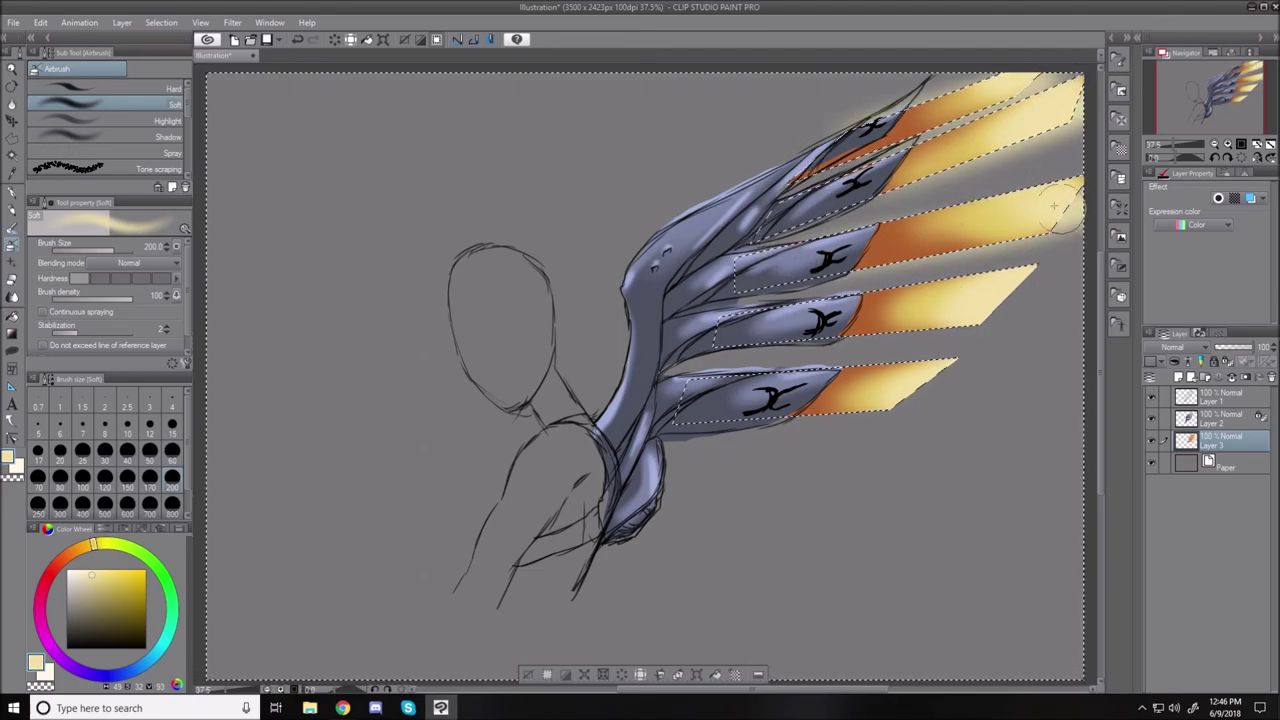
drag(828, 247, 1066, 187)
drag(757, 306, 1035, 268)
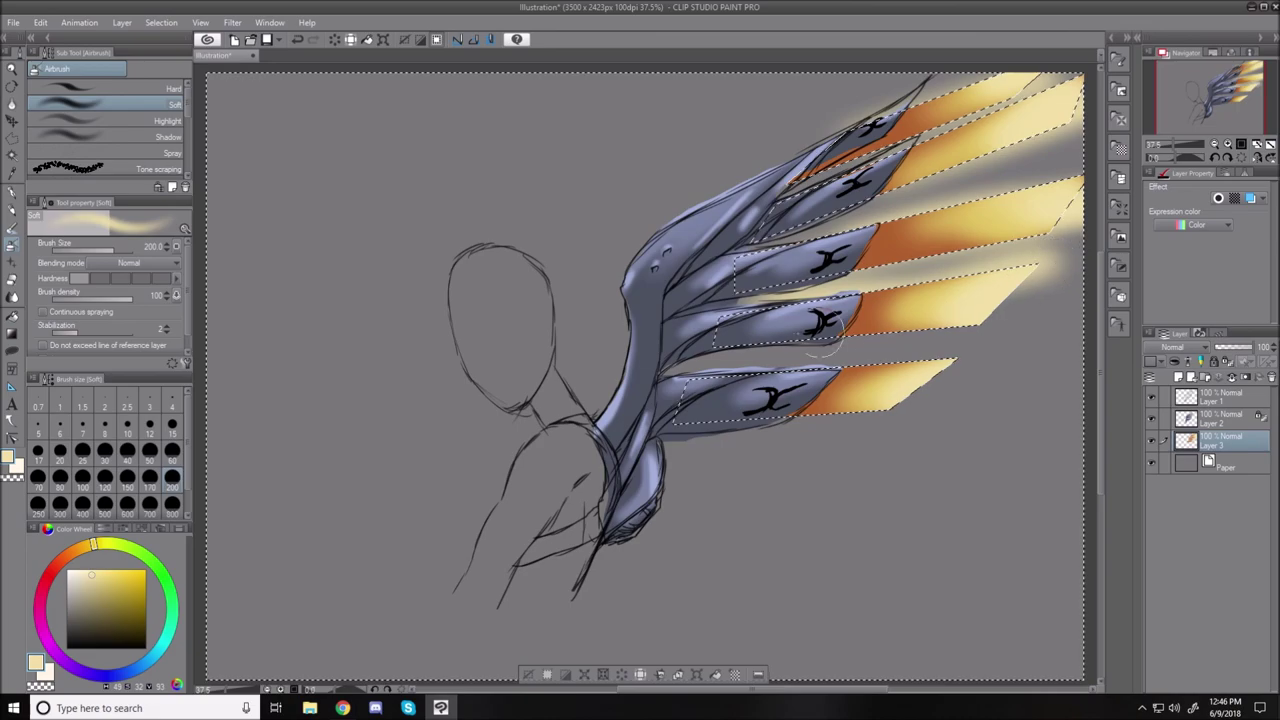
drag(952, 318, 1007, 291)
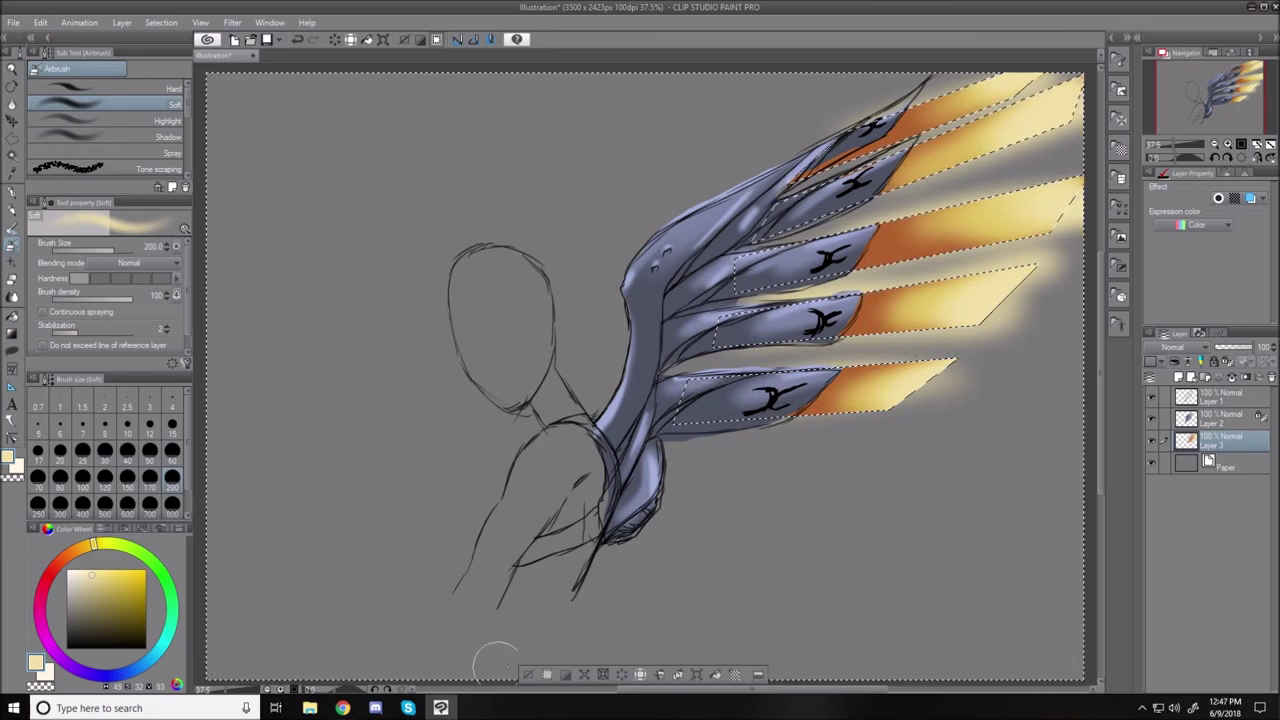
click(529, 675)
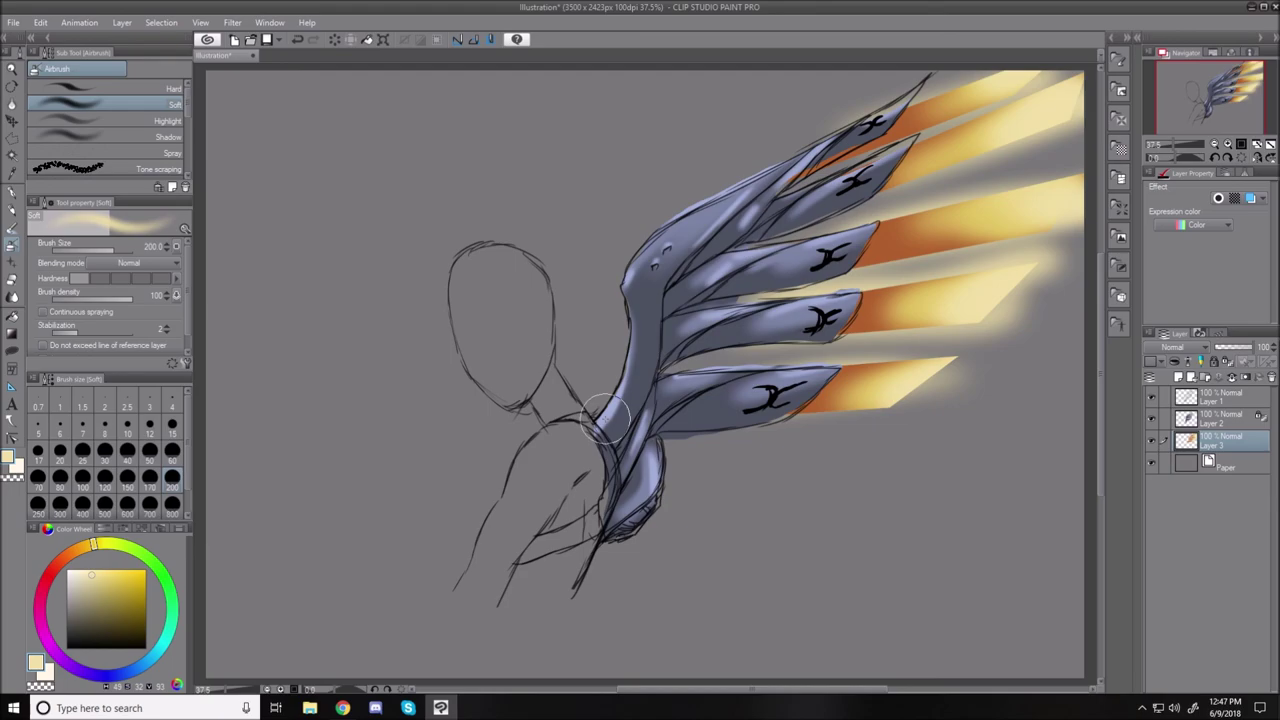
On Layer 2, paint deep red accents into the narrow gaps at the feather bases with the Soft airbrush at size 20.
click(1213, 424)
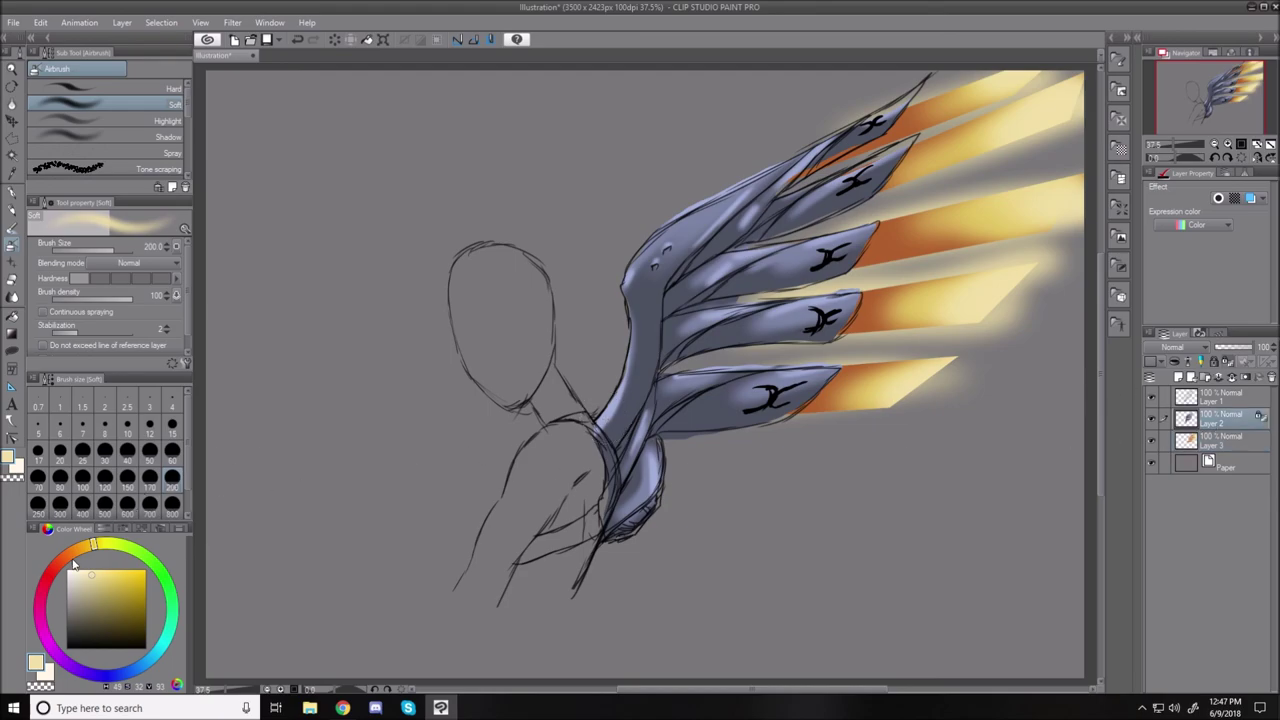
click(50, 574)
click(132, 600)
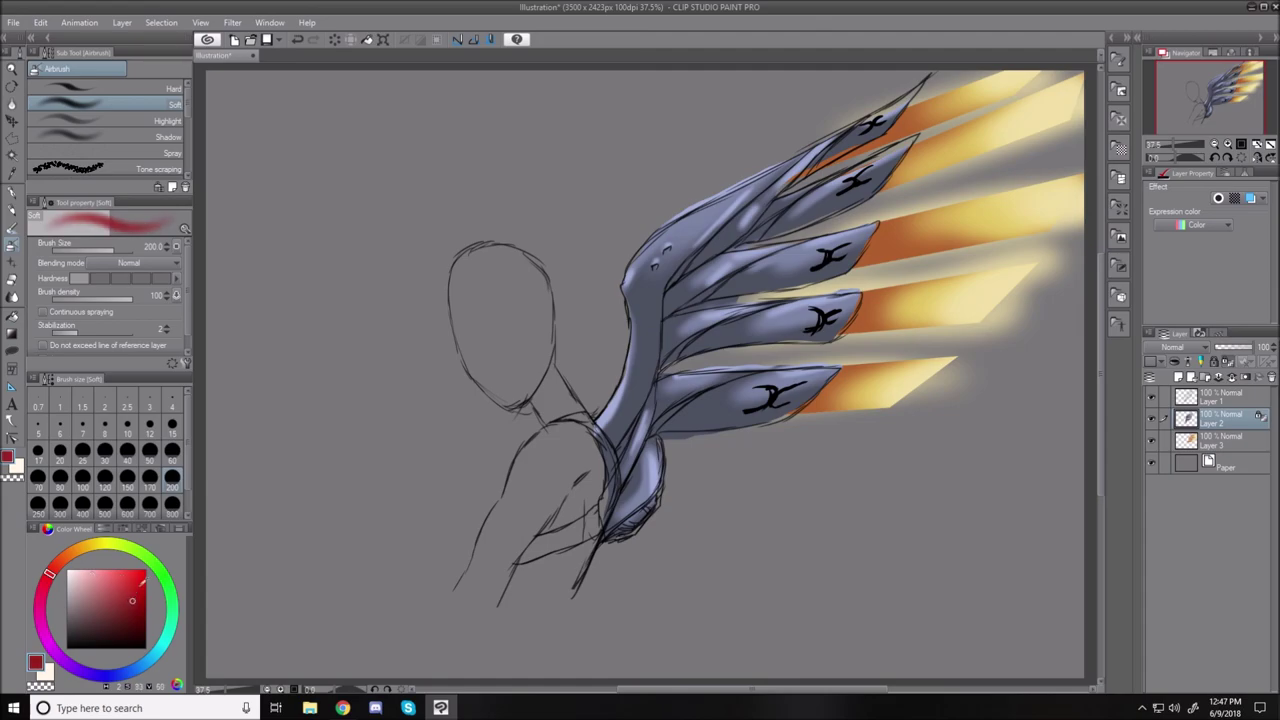
key(bracketleft)
key(bracketleft)
key(bracketleft)
key(bracketleft)
key(bracketleft)
key(bracketleft)
key(bracketleft)
key(bracketleft)
key(bracketleft)
key(bracketleft)
key(bracketleft)
key(bracketleft)
mouse_move(668, 356)
mouse_down()
mouse_move(722, 322)
mouse_move(697, 299)
mouse_move(718, 284)
mouse_up()
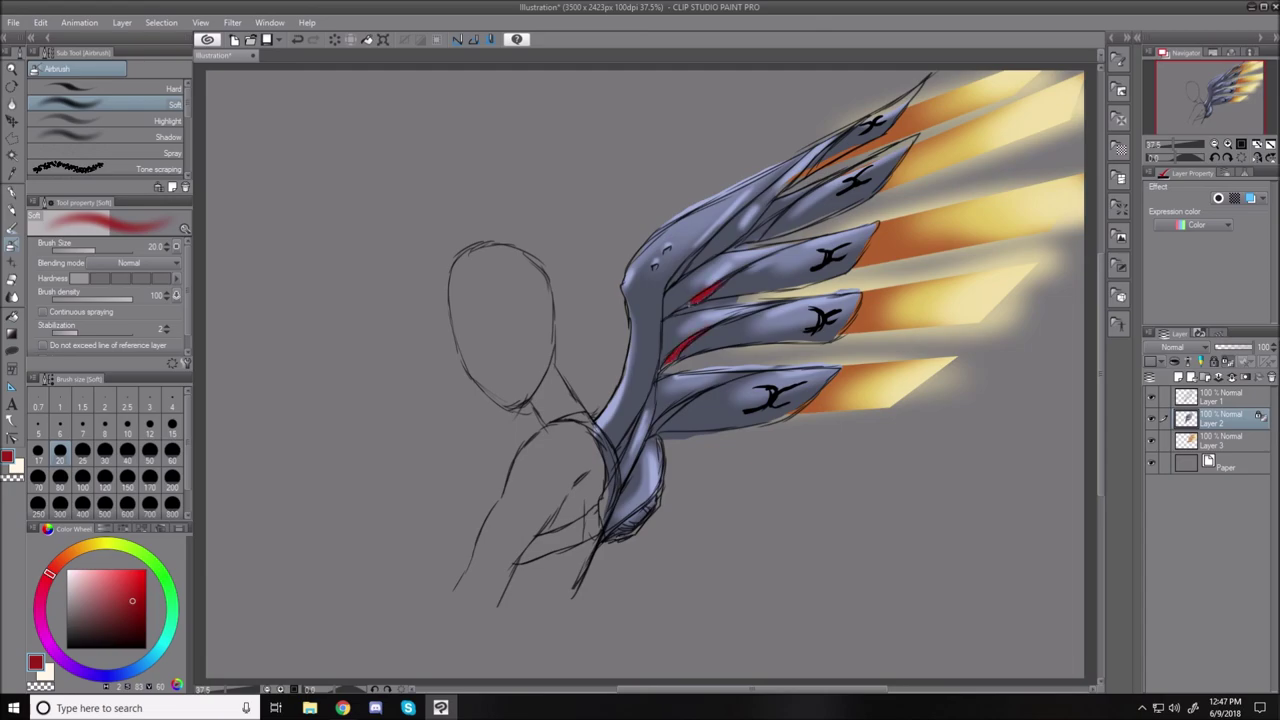
mouse_move(674, 280)
mouse_down()
mouse_move(705, 243)
mouse_move(770, 225)
mouse_move(758, 238)
mouse_move(792, 206)
mouse_up()
drag(656, 430, 682, 403)
drag(613, 460, 627, 434)
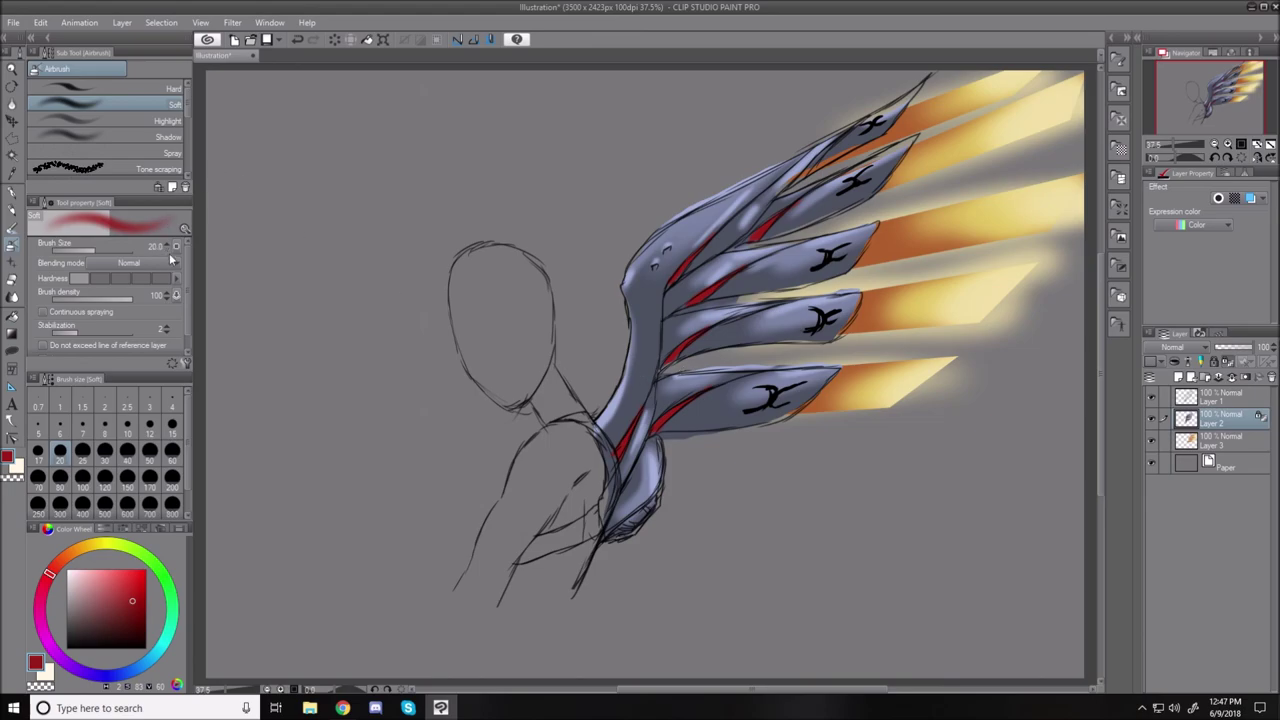
Set the airbrush to size 70 and deepen the red accent where the wing meets the shoulder.
key(bracketright)
key(bracketright)
key(bracketright)
key(bracketright)
key(bracketright)
key(bracketright)
drag(634, 416, 610, 460)
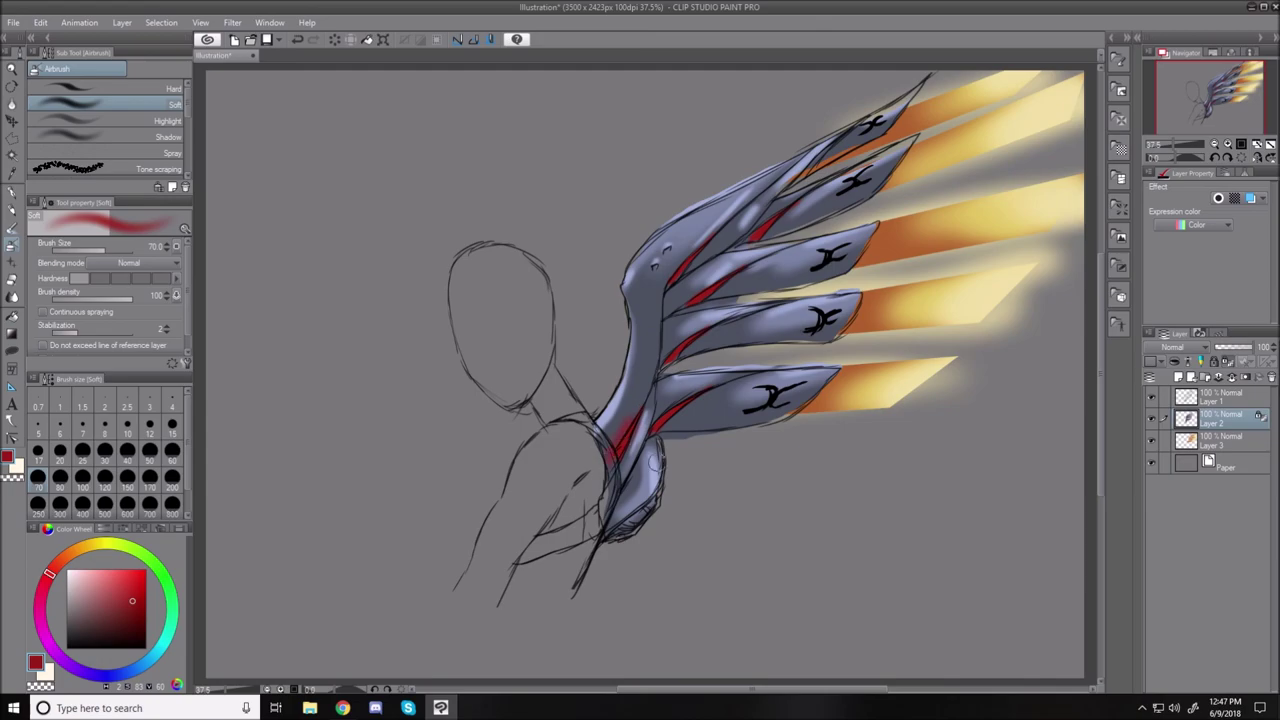
Pick a lighter, softer red and airbrush it over the red accents from the shoulder up to the upper feathers.
click(109, 581)
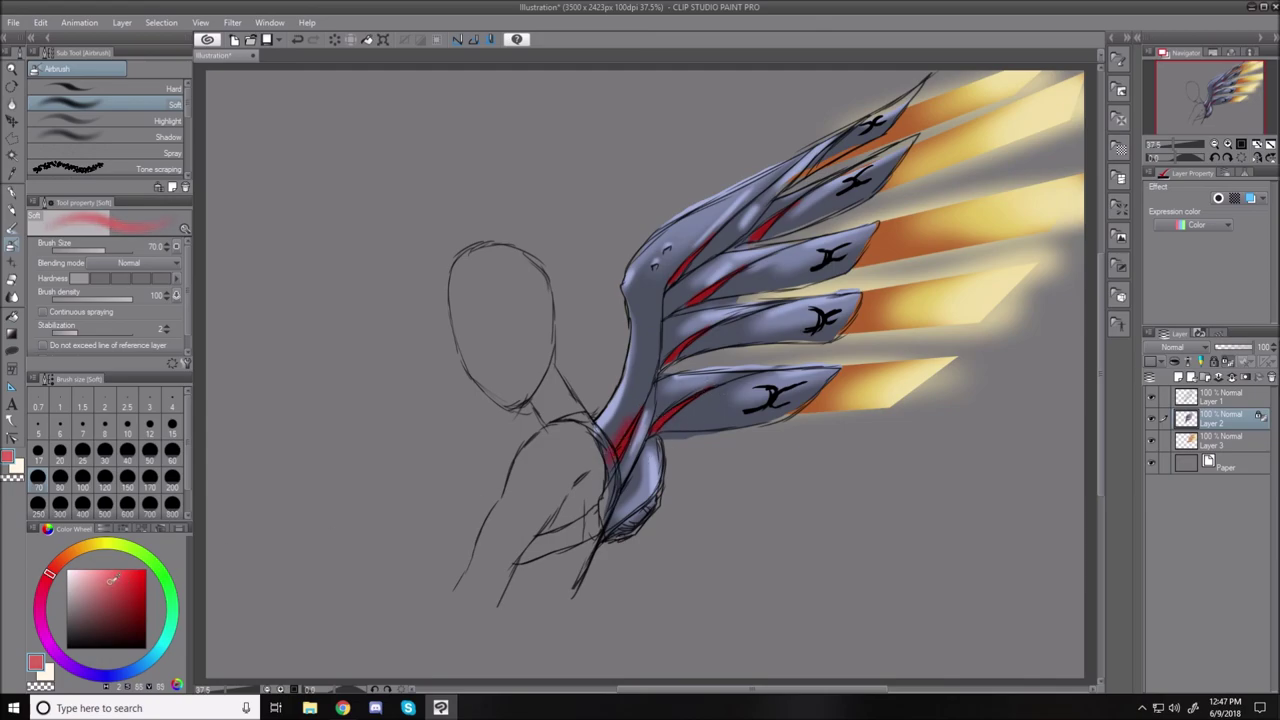
mouse_move(614, 463)
mouse_down()
mouse_move(648, 409)
mouse_move(614, 455)
mouse_move(688, 440)
mouse_move(666, 430)
mouse_move(687, 411)
mouse_move(686, 348)
mouse_up()
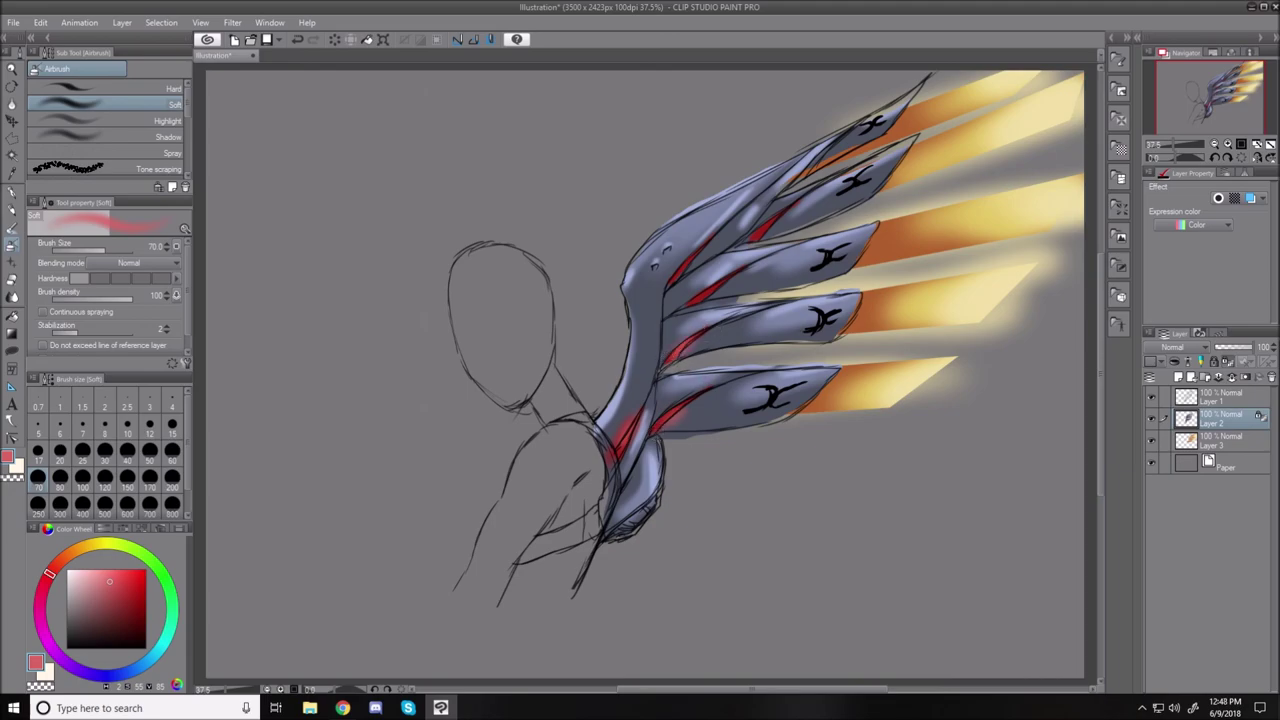
drag(698, 298, 722, 283)
drag(772, 236, 790, 212)
Pick a pale pink, set the airbrush to size 12 and add fine highlights on the red accents.
click(97, 577)
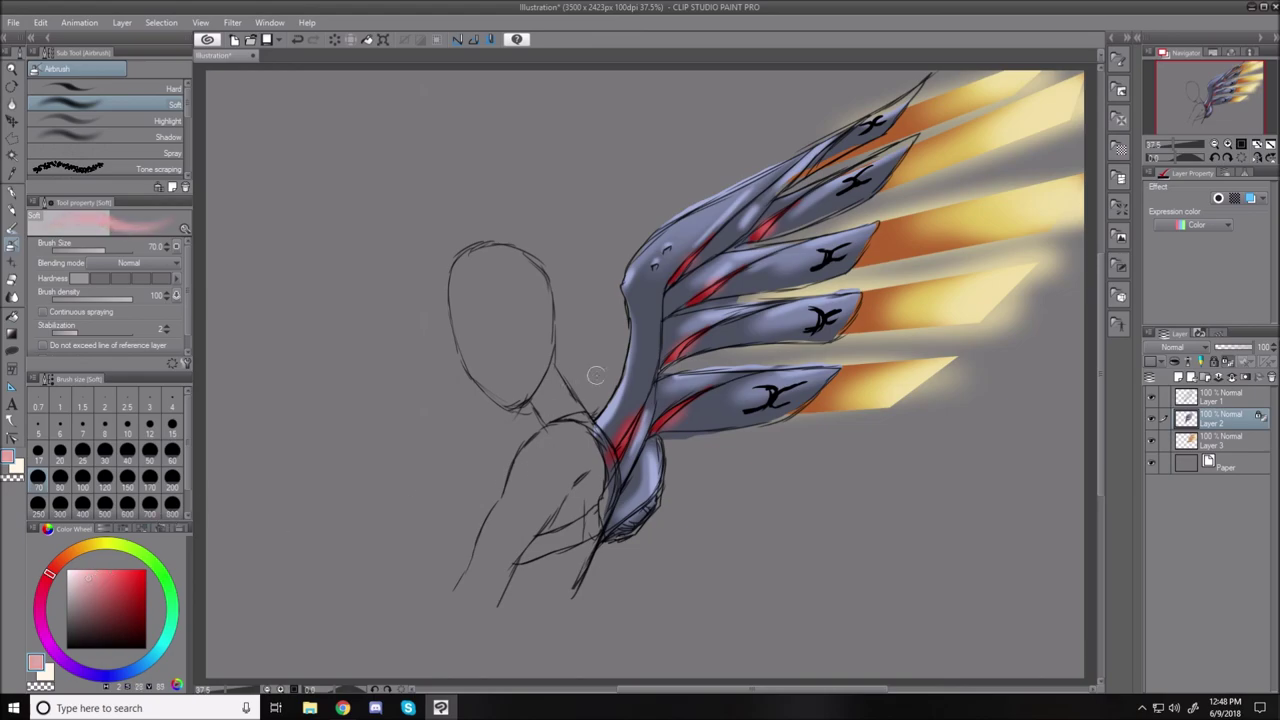
click(150, 426)
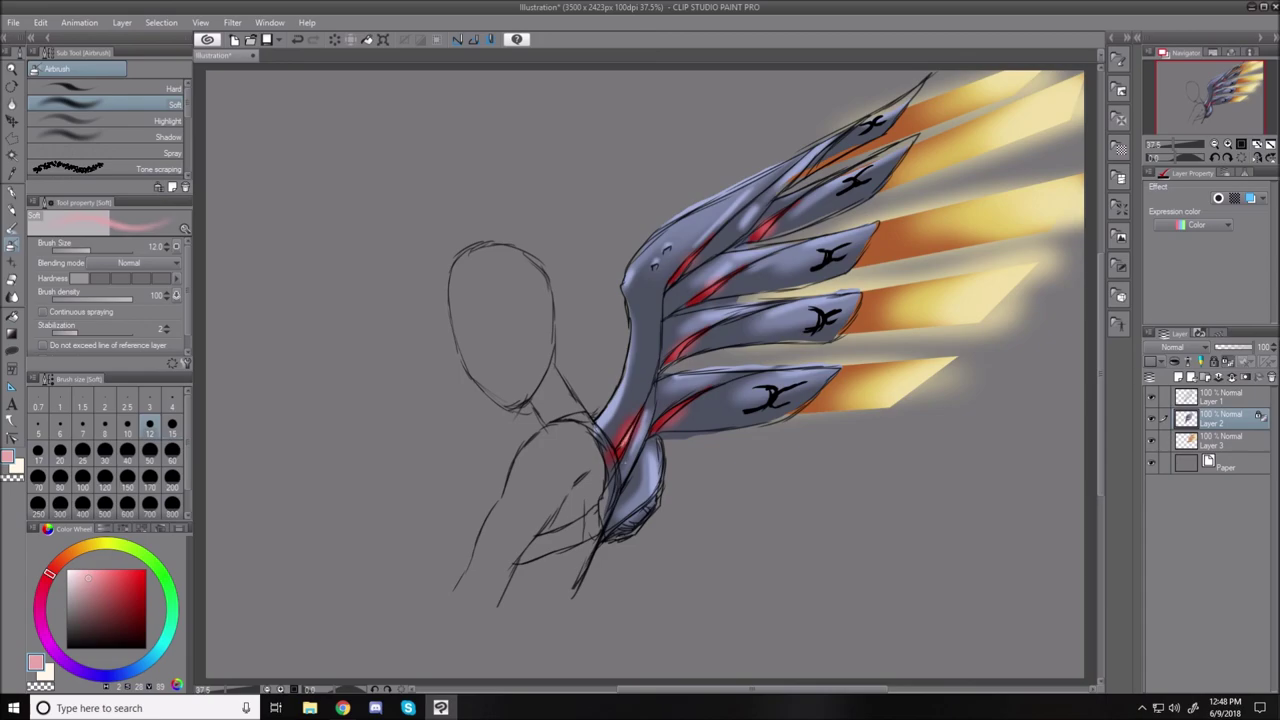
drag(675, 412, 680, 405)
drag(716, 289, 690, 261)
drag(757, 236, 766, 226)
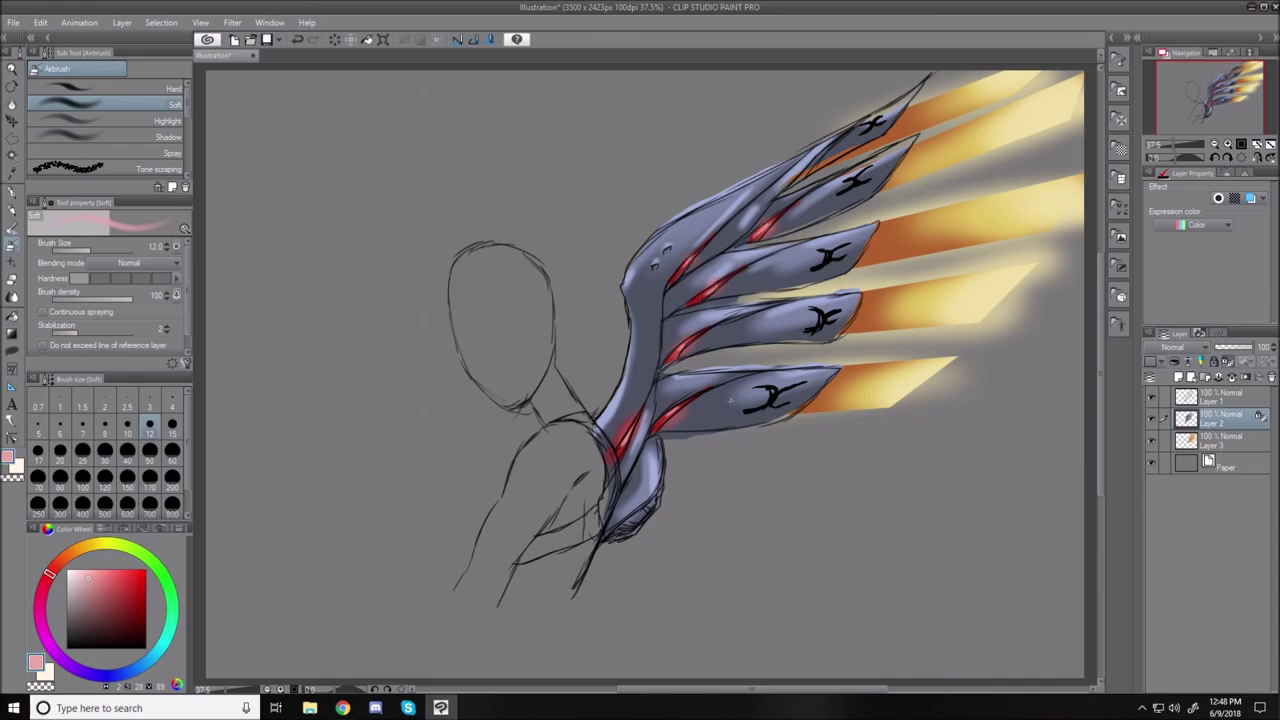